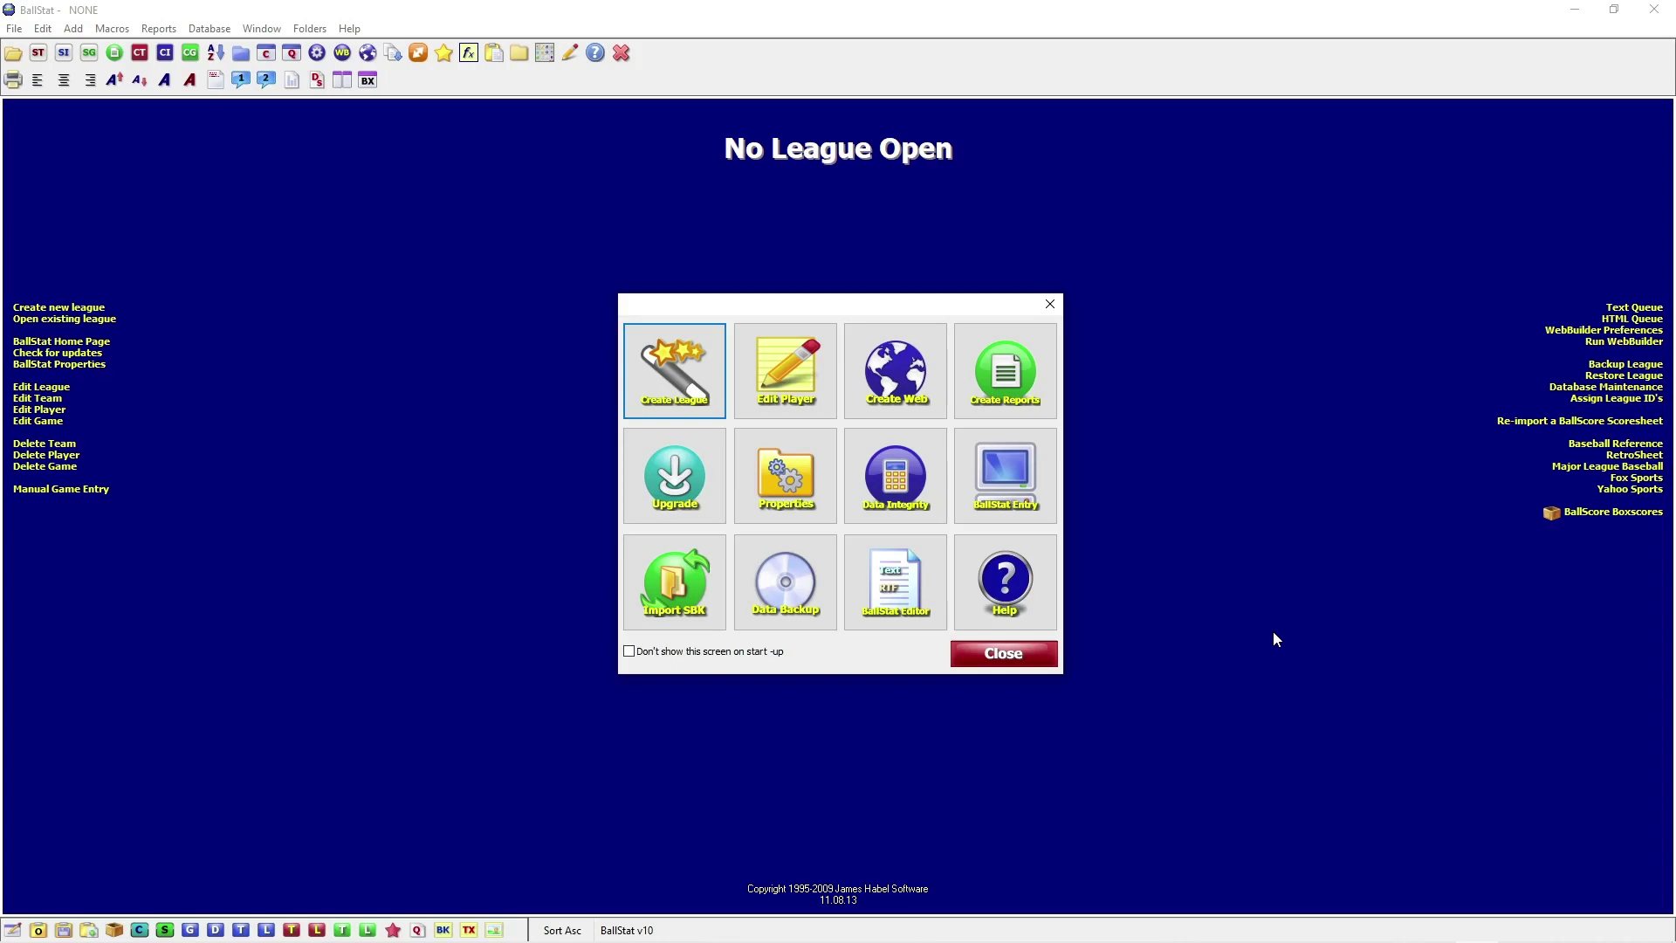
- Create a new Major League Baseball replay league named "Major League Baseball 1946"
{"action": "left_click", "coordinate": [663, 360]}
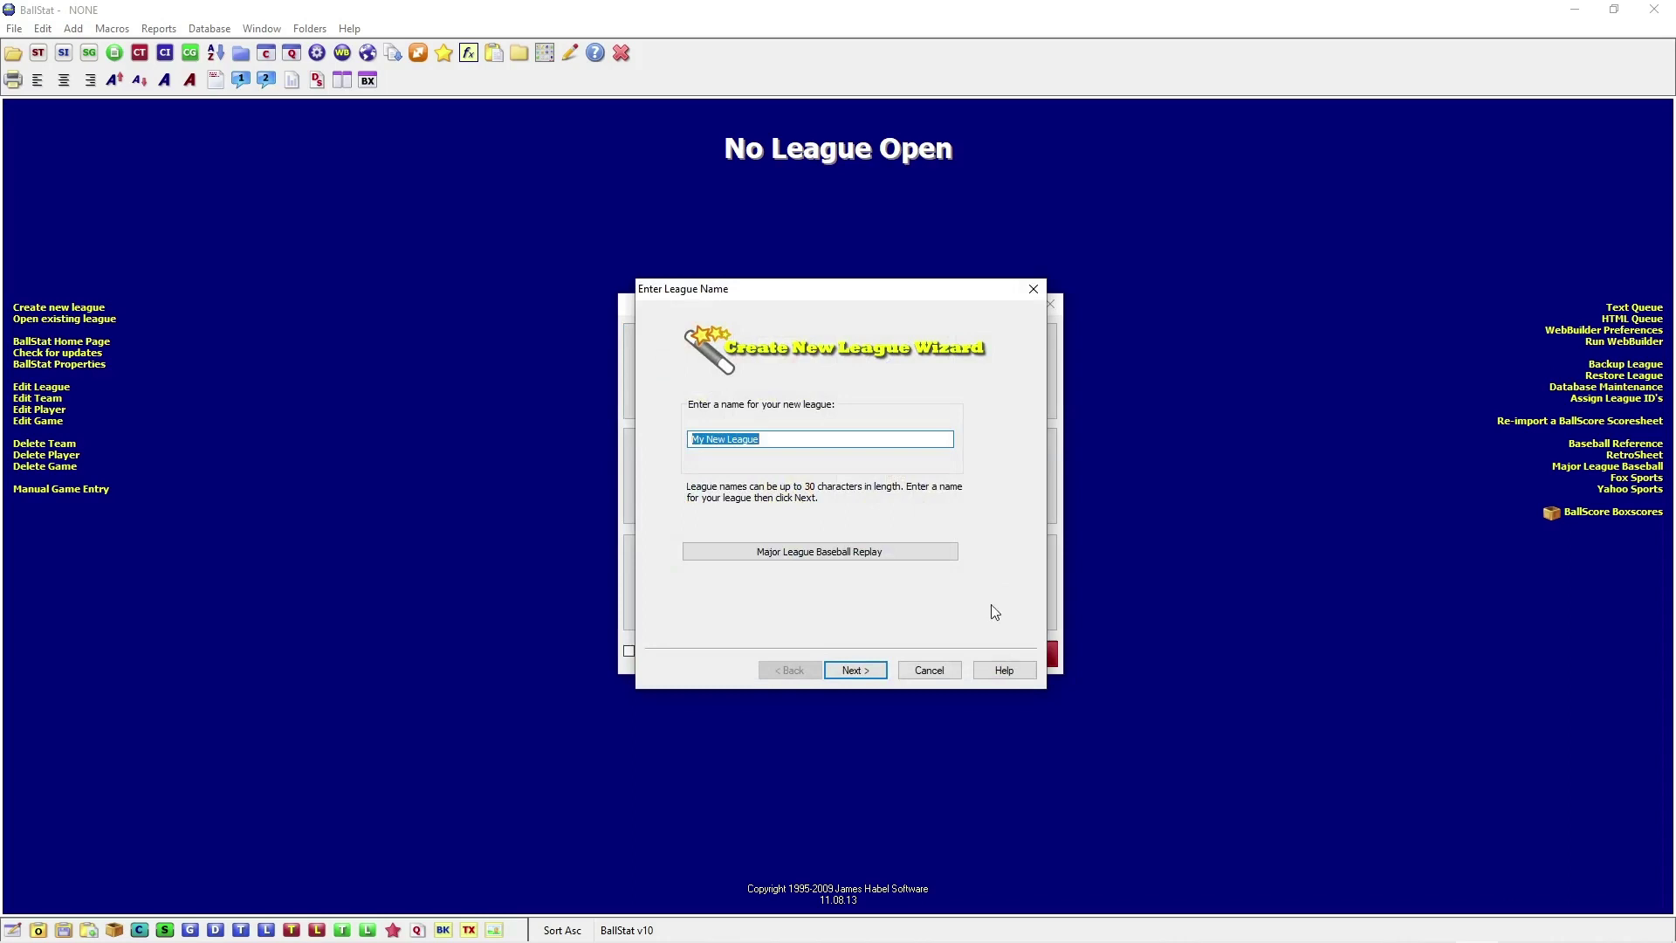
{"action": "left_click", "coordinate": [840, 555]}
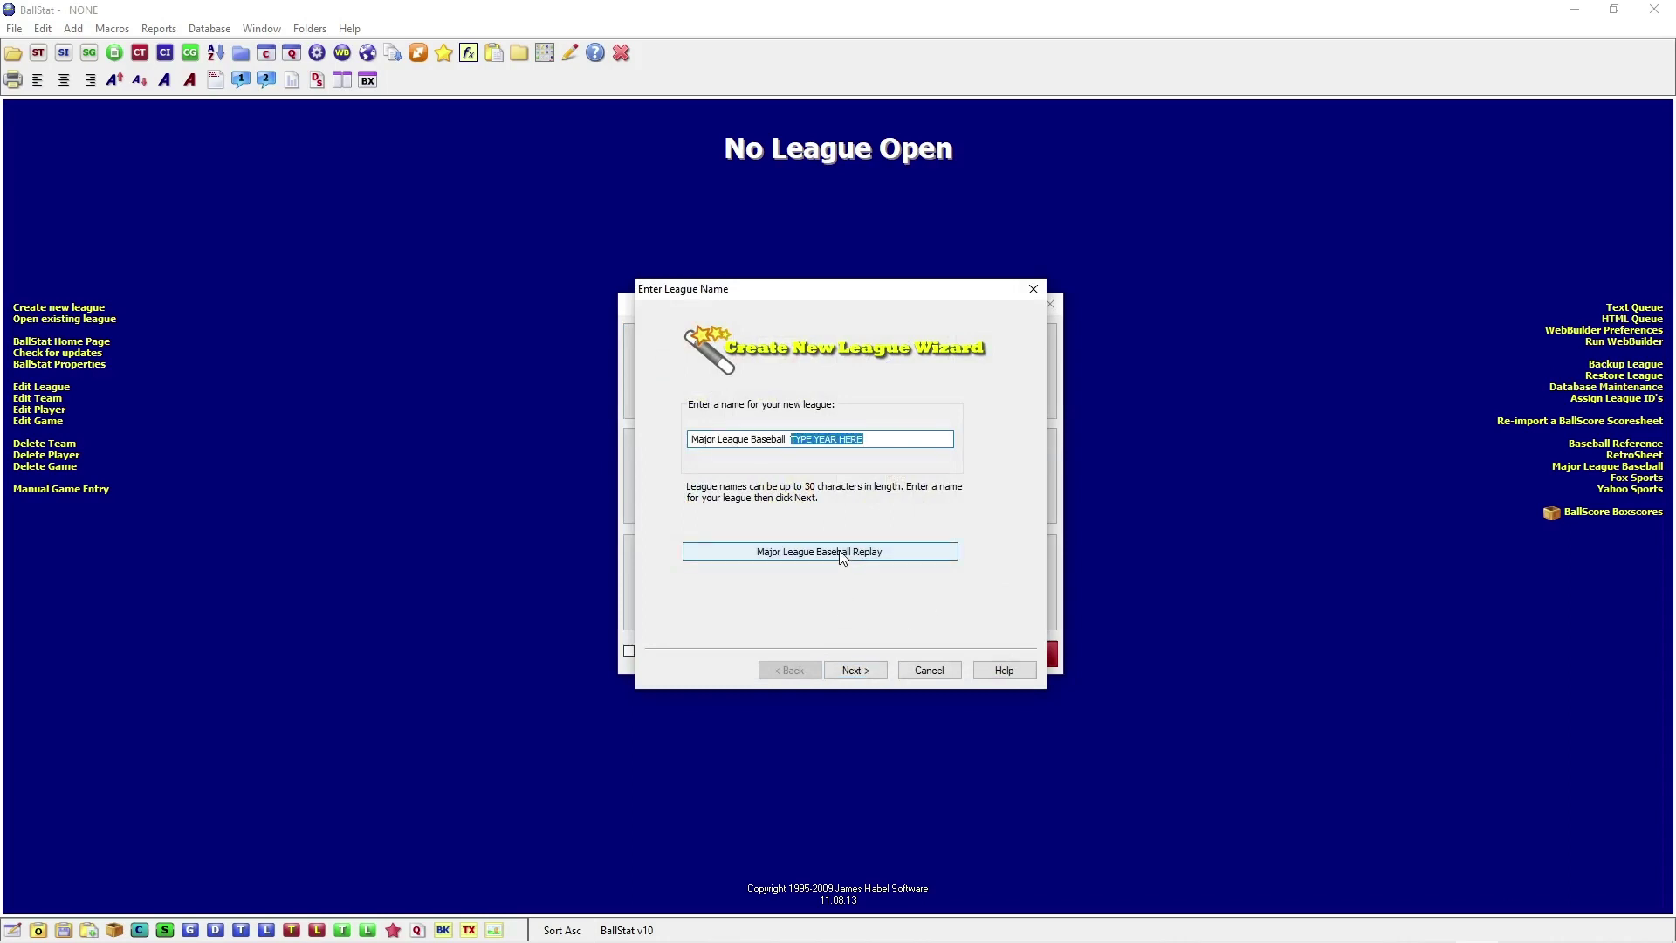
{"action": "type", "text": "1946"}
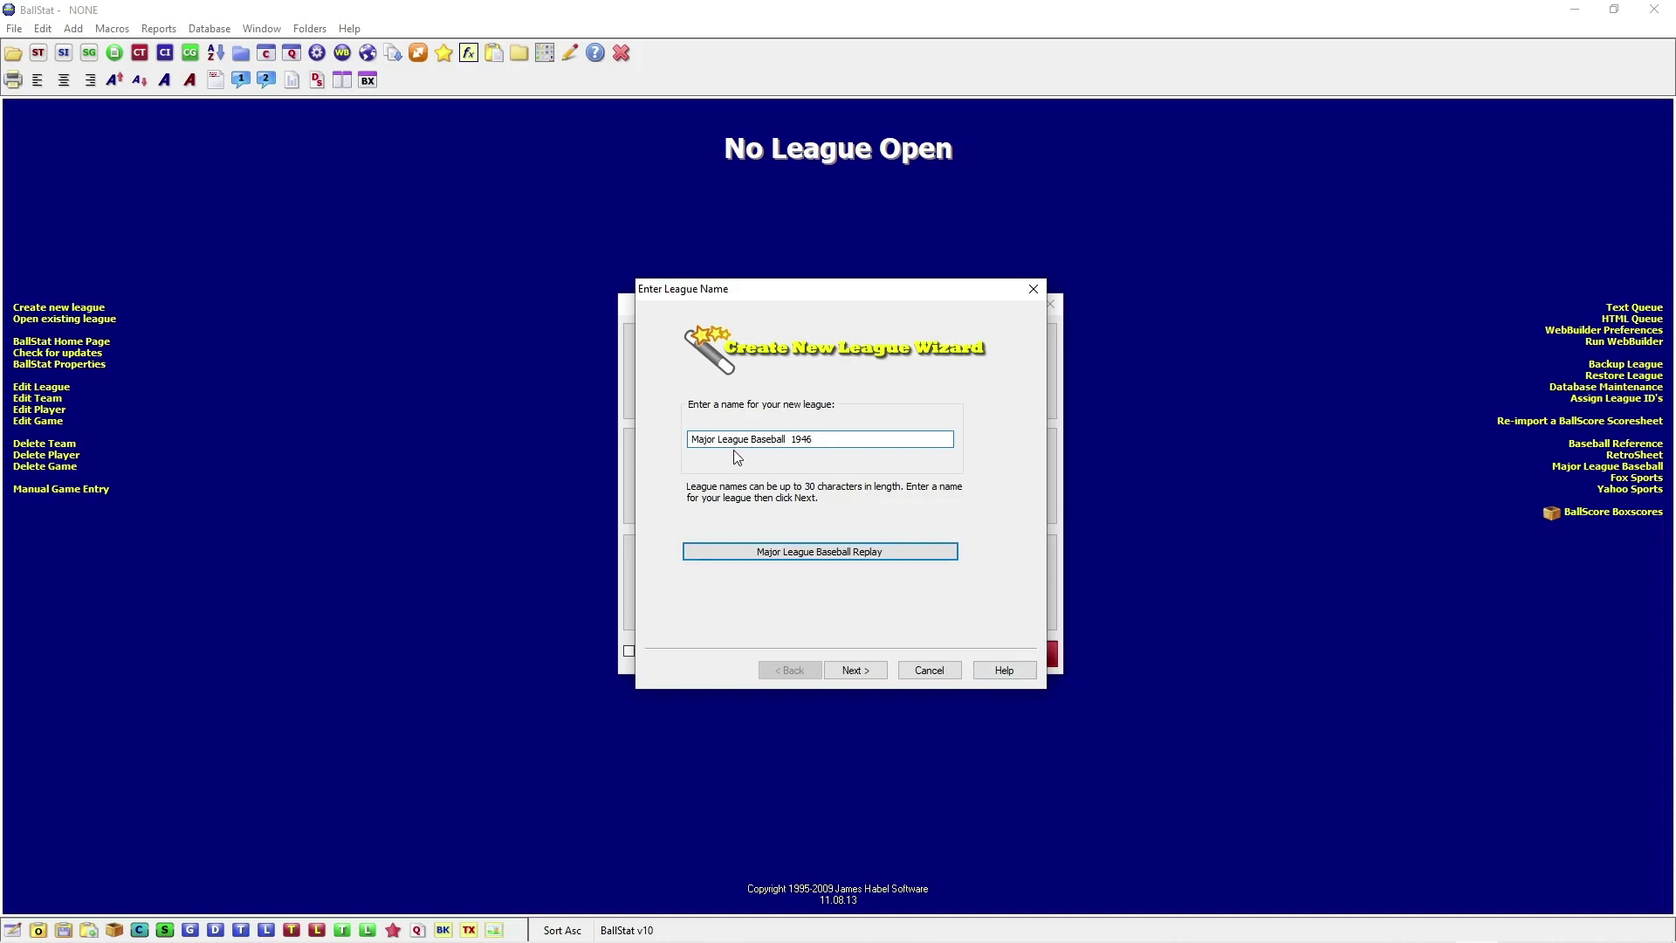
{"action": "left_click", "coordinate": [854, 671]}
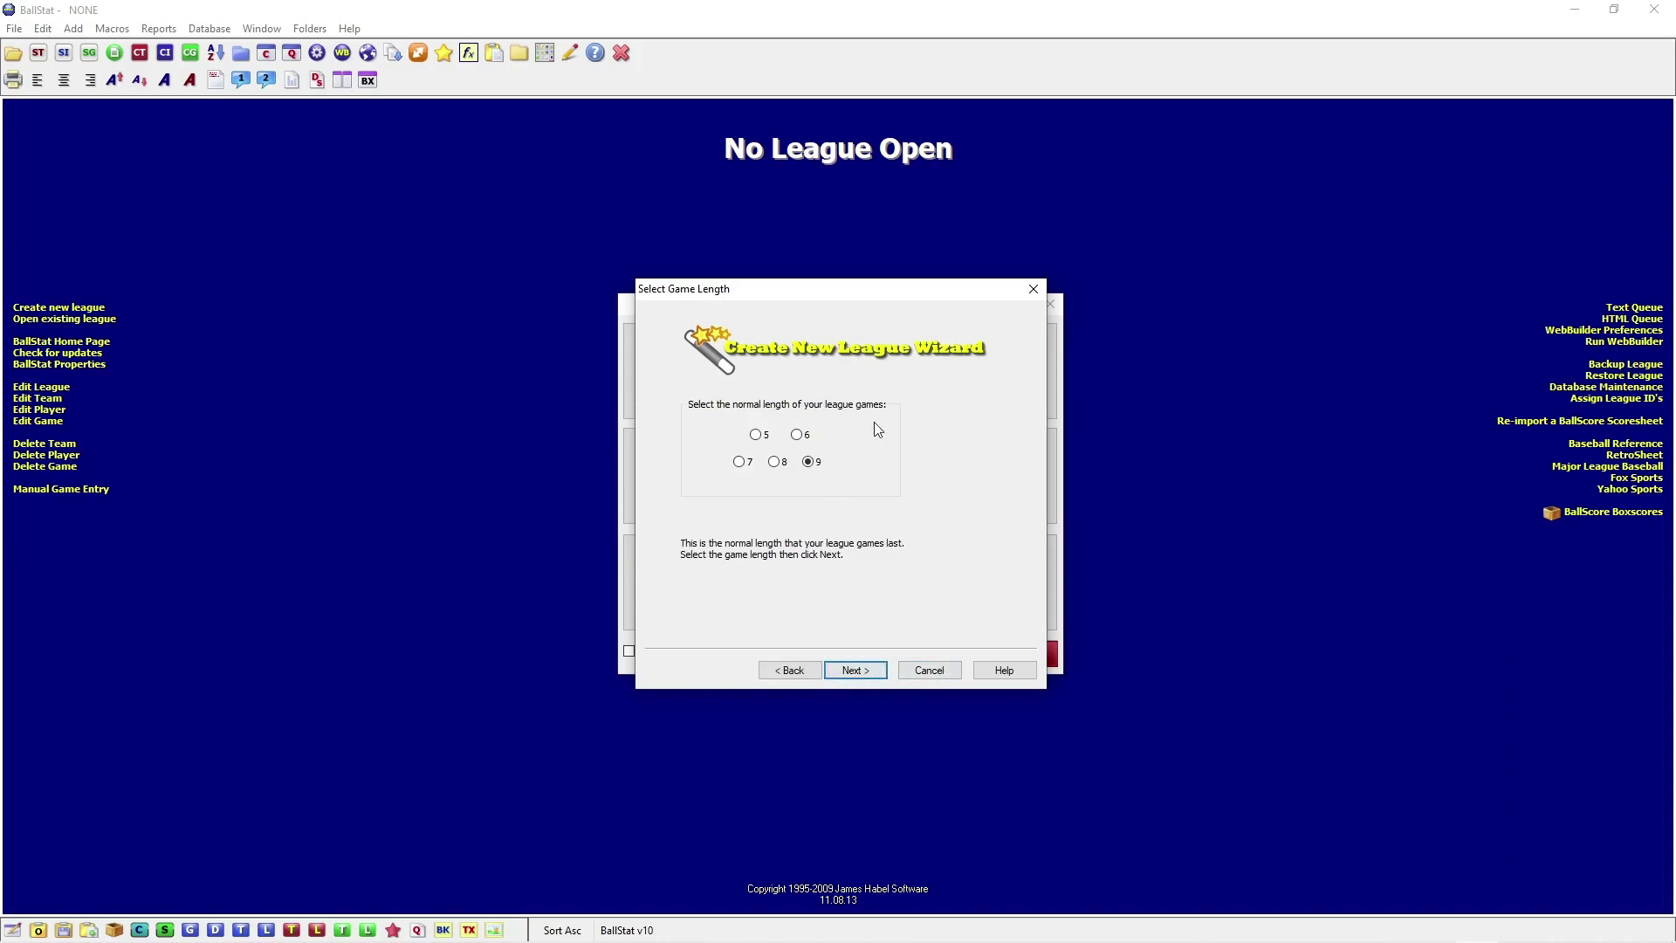
- Accept a game length of 9 innings and set up American League and National League with the No Divisions preset
{"action": "left_click", "coordinate": [865, 678]}
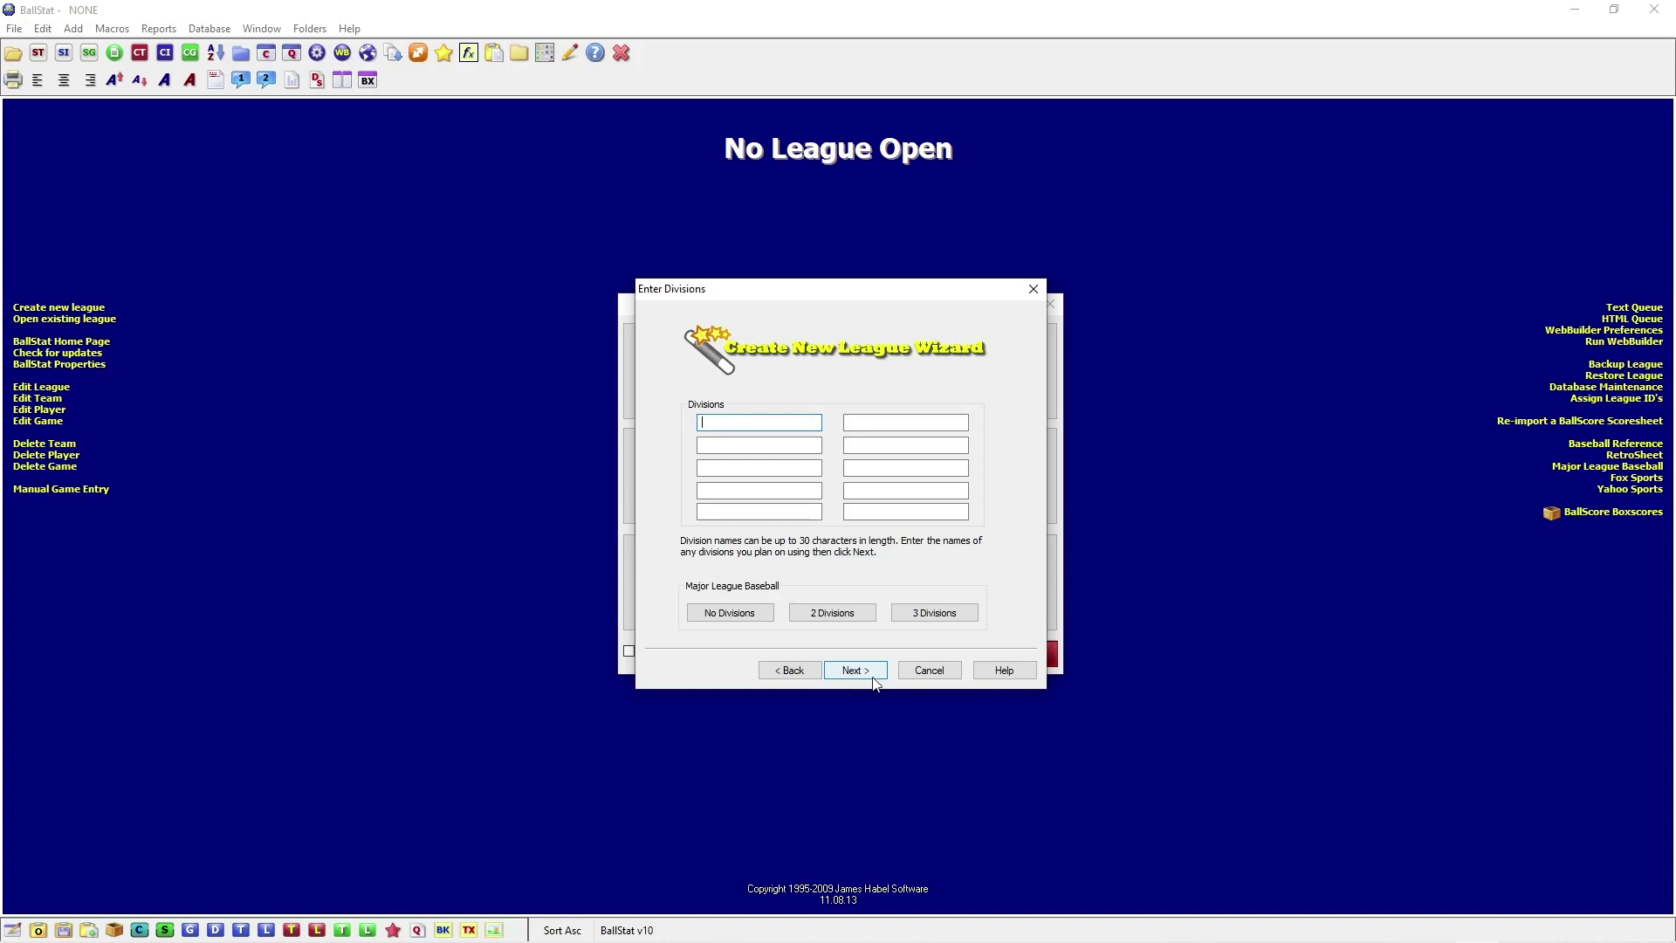
{"action": "left_click", "coordinate": [745, 615]}
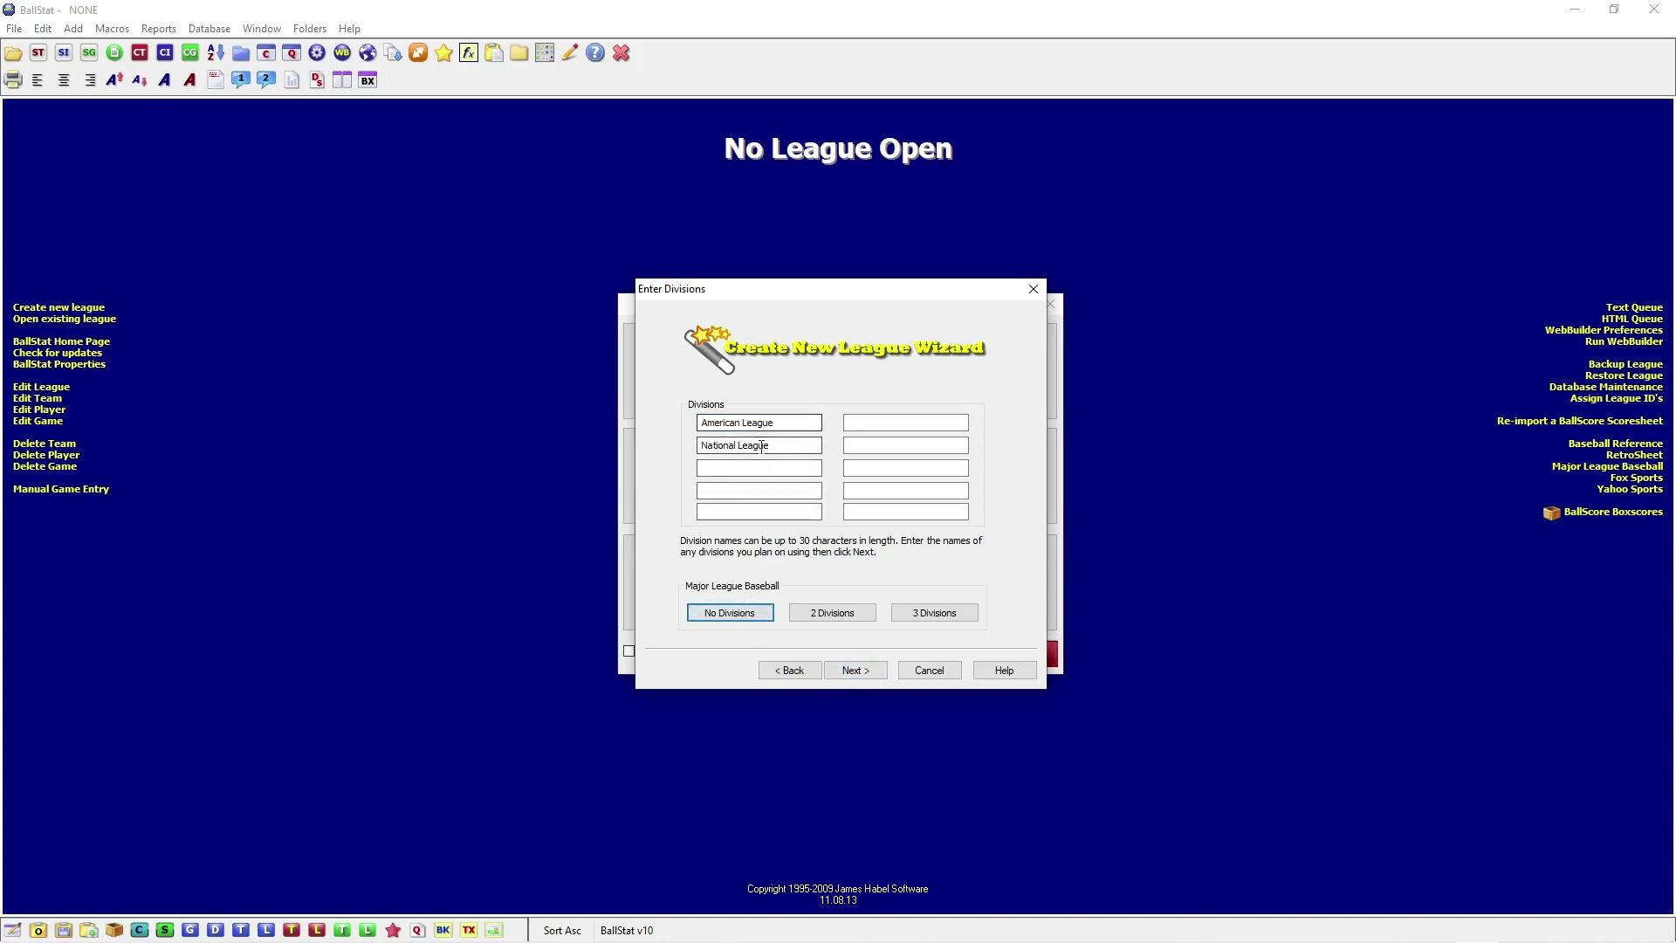
{"action": "left_click", "coordinate": [855, 671]}
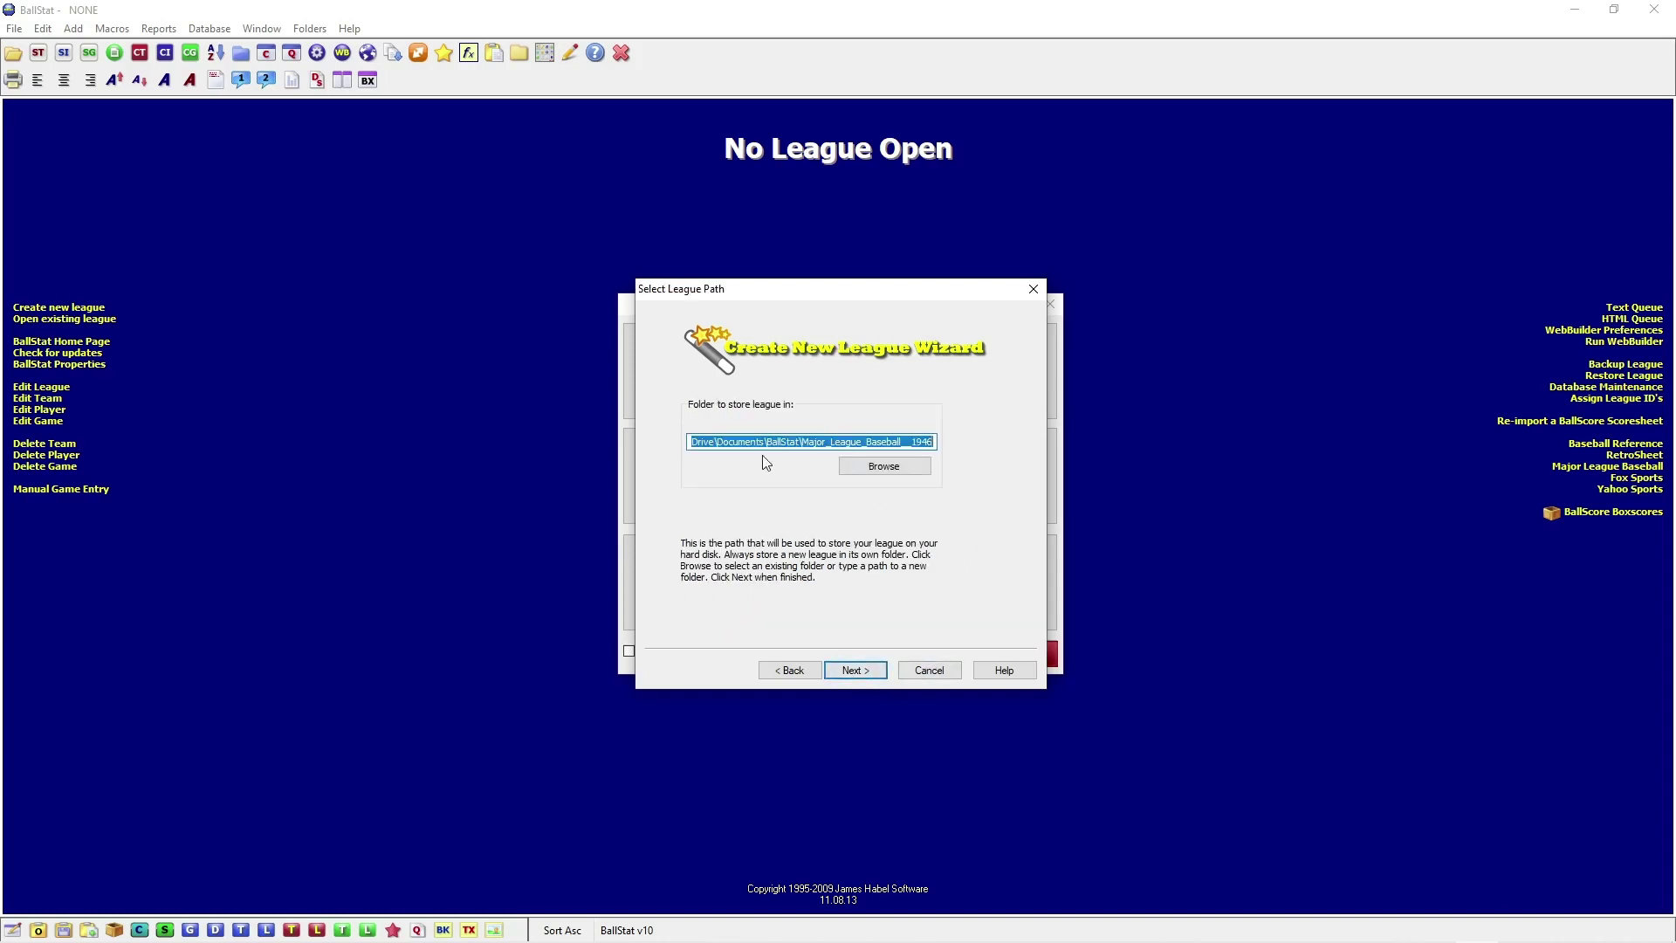
- Finish the league in a newly created Major_League_Baseball__1946 folder, set the default paths to it, and exit BallStat
{"action": "left_click", "coordinate": [854, 670]}
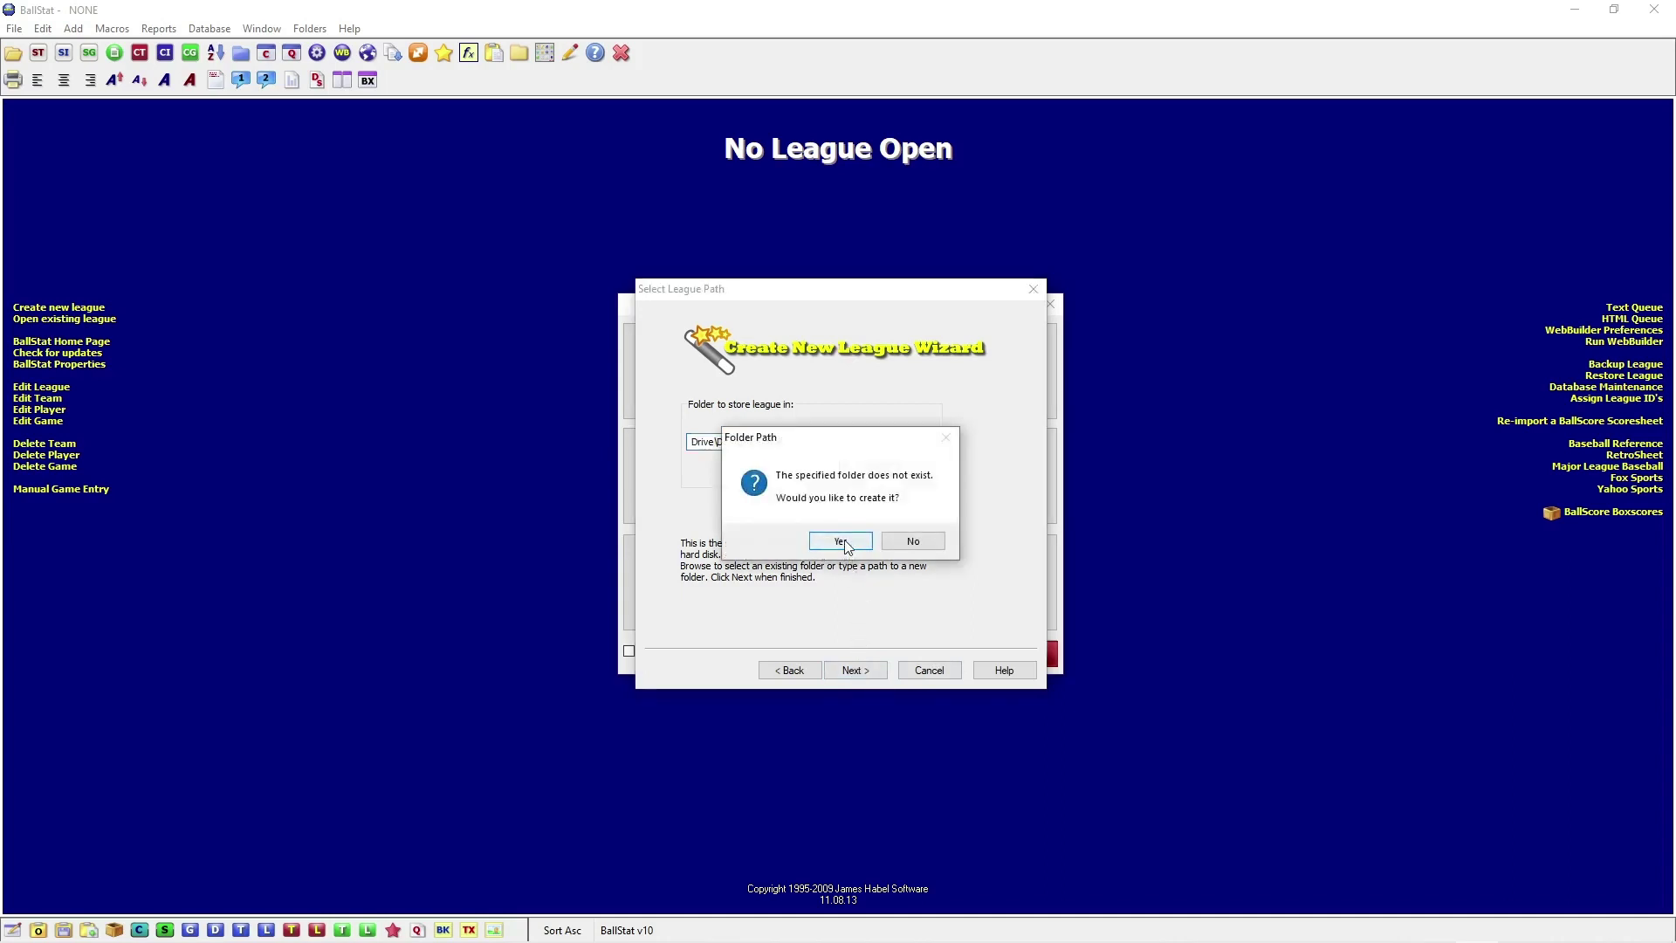
{"action": "left_click", "coordinate": [841, 542]}
{"action": "left_click", "coordinate": [867, 672]}
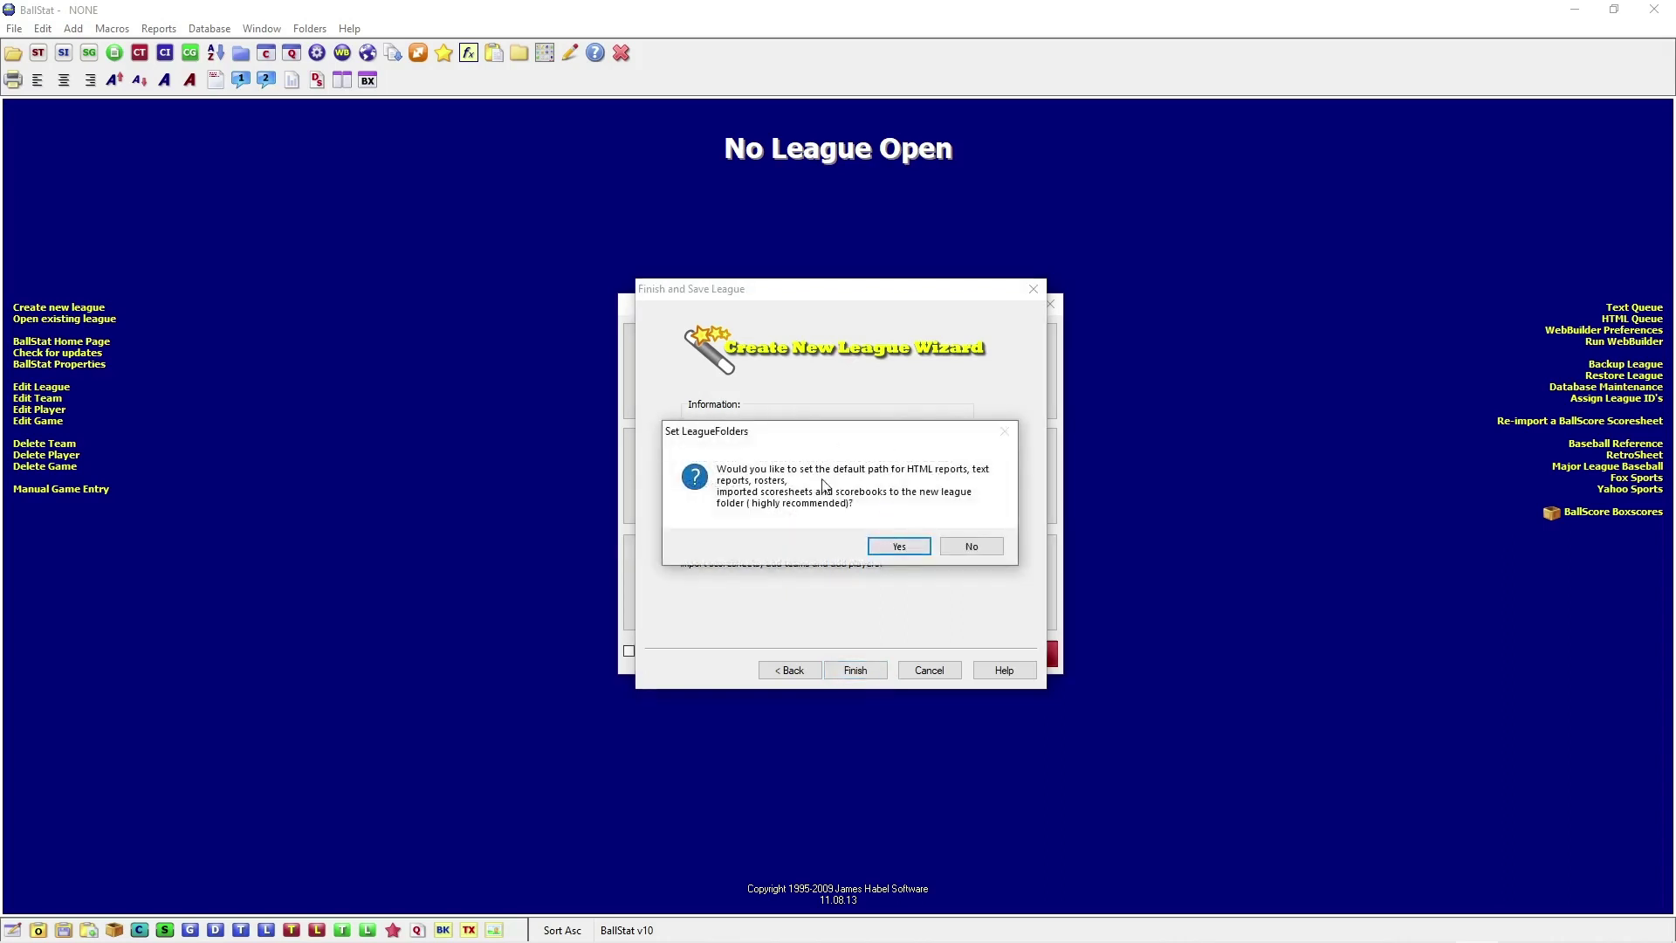
{"action": "left_click", "coordinate": [899, 545]}
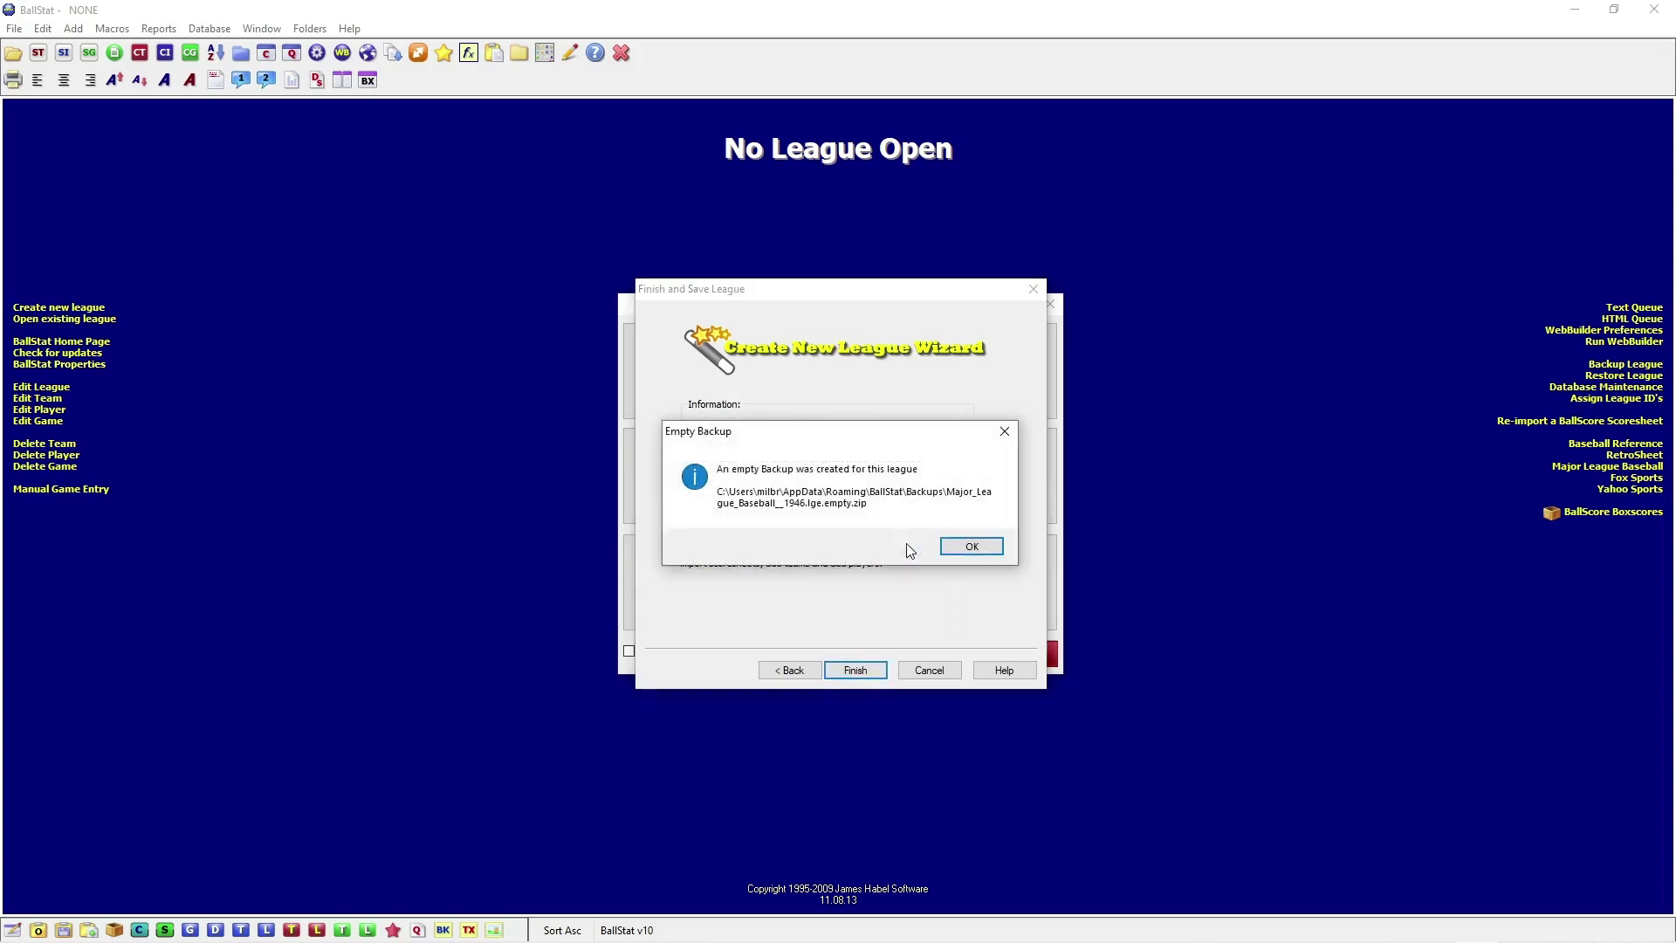
{"action": "left_click", "coordinate": [972, 548]}
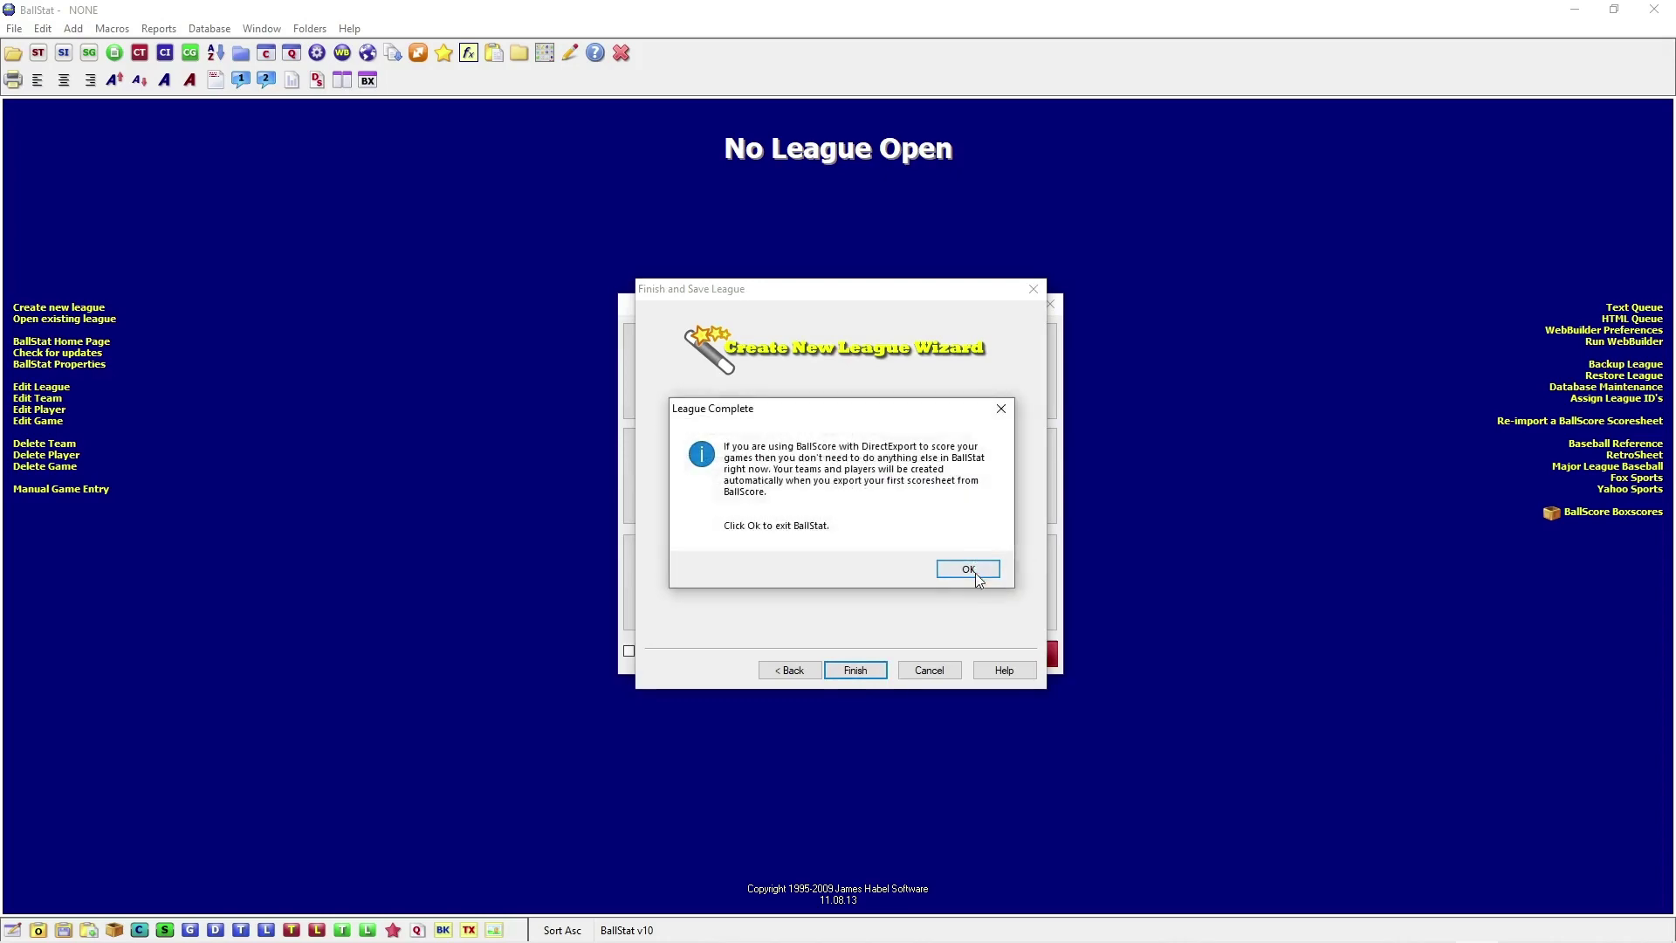
{"action": "left_click", "coordinate": [975, 571]}
{"action": "left_click", "coordinate": [885, 540]}
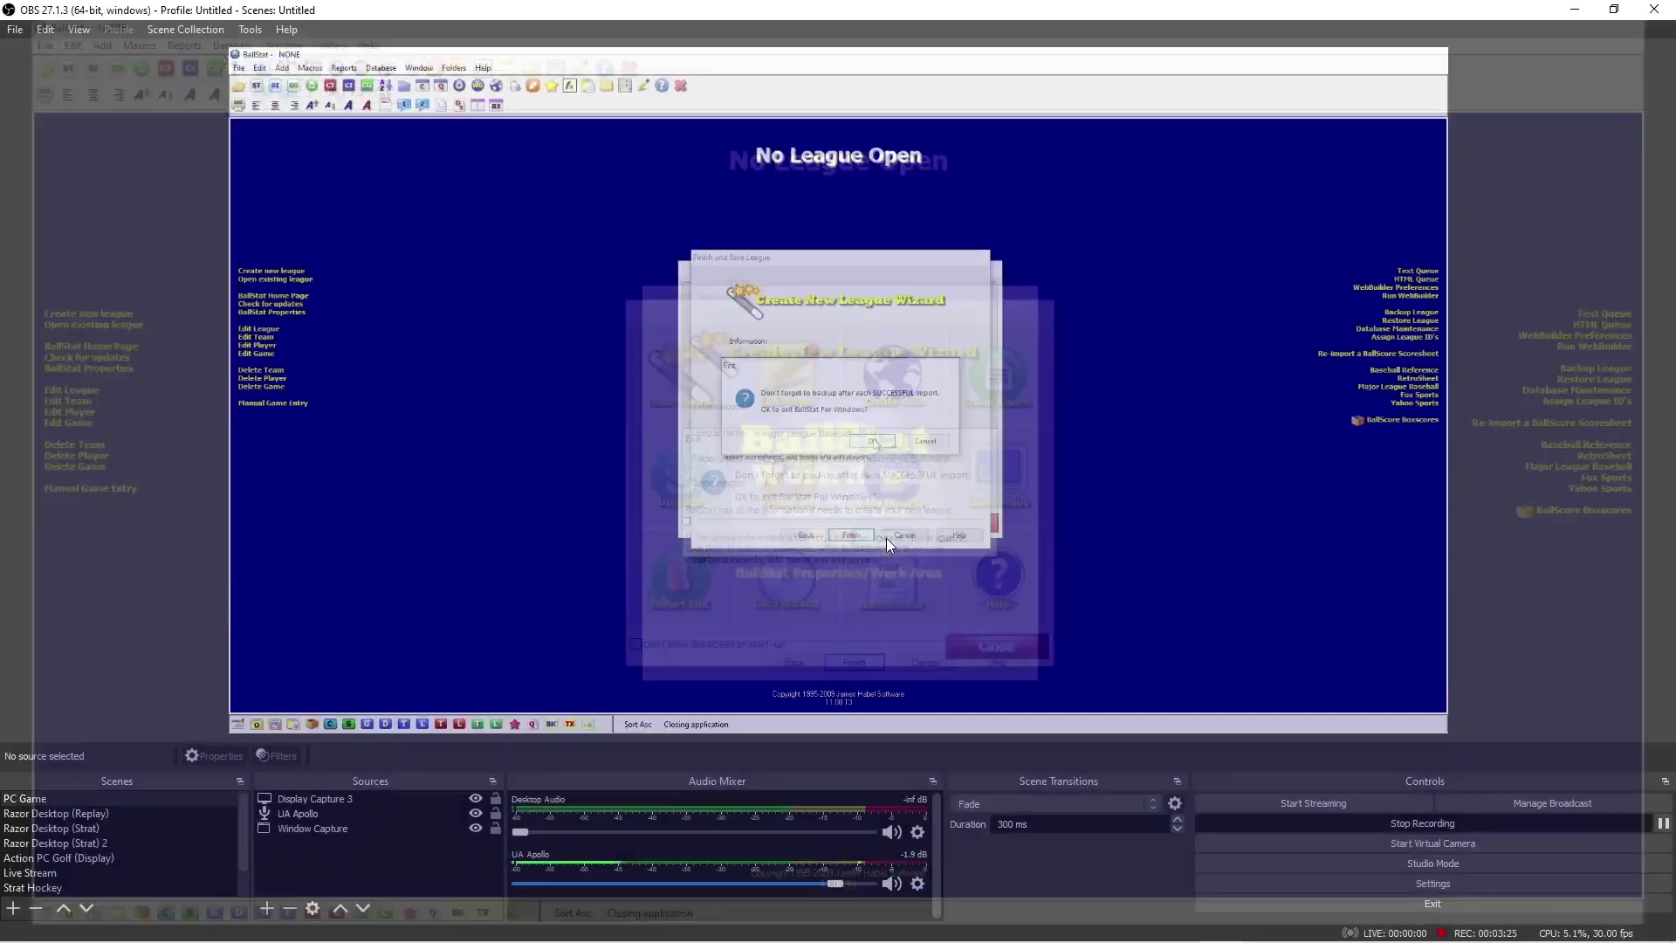
- Reopen BallStat with the new 1946 league, dismiss the startup windows, and exit the program
{"action": "mouse_move", "coordinate": [1179, 929]}
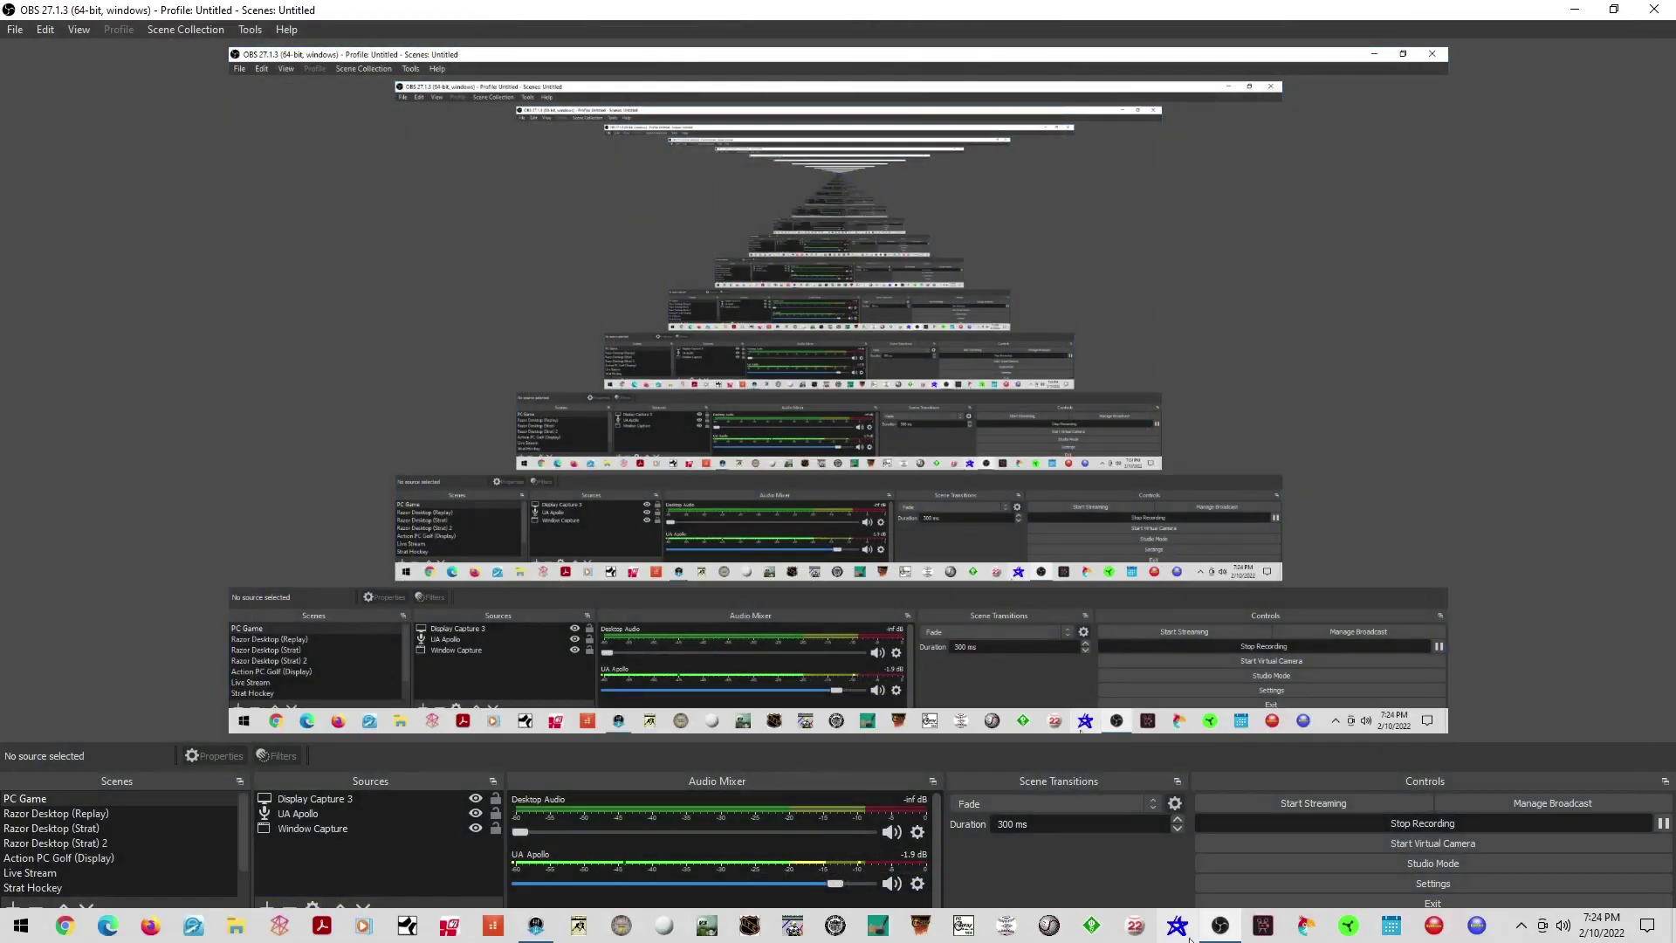
{"action": "left_click", "coordinate": [1434, 925]}
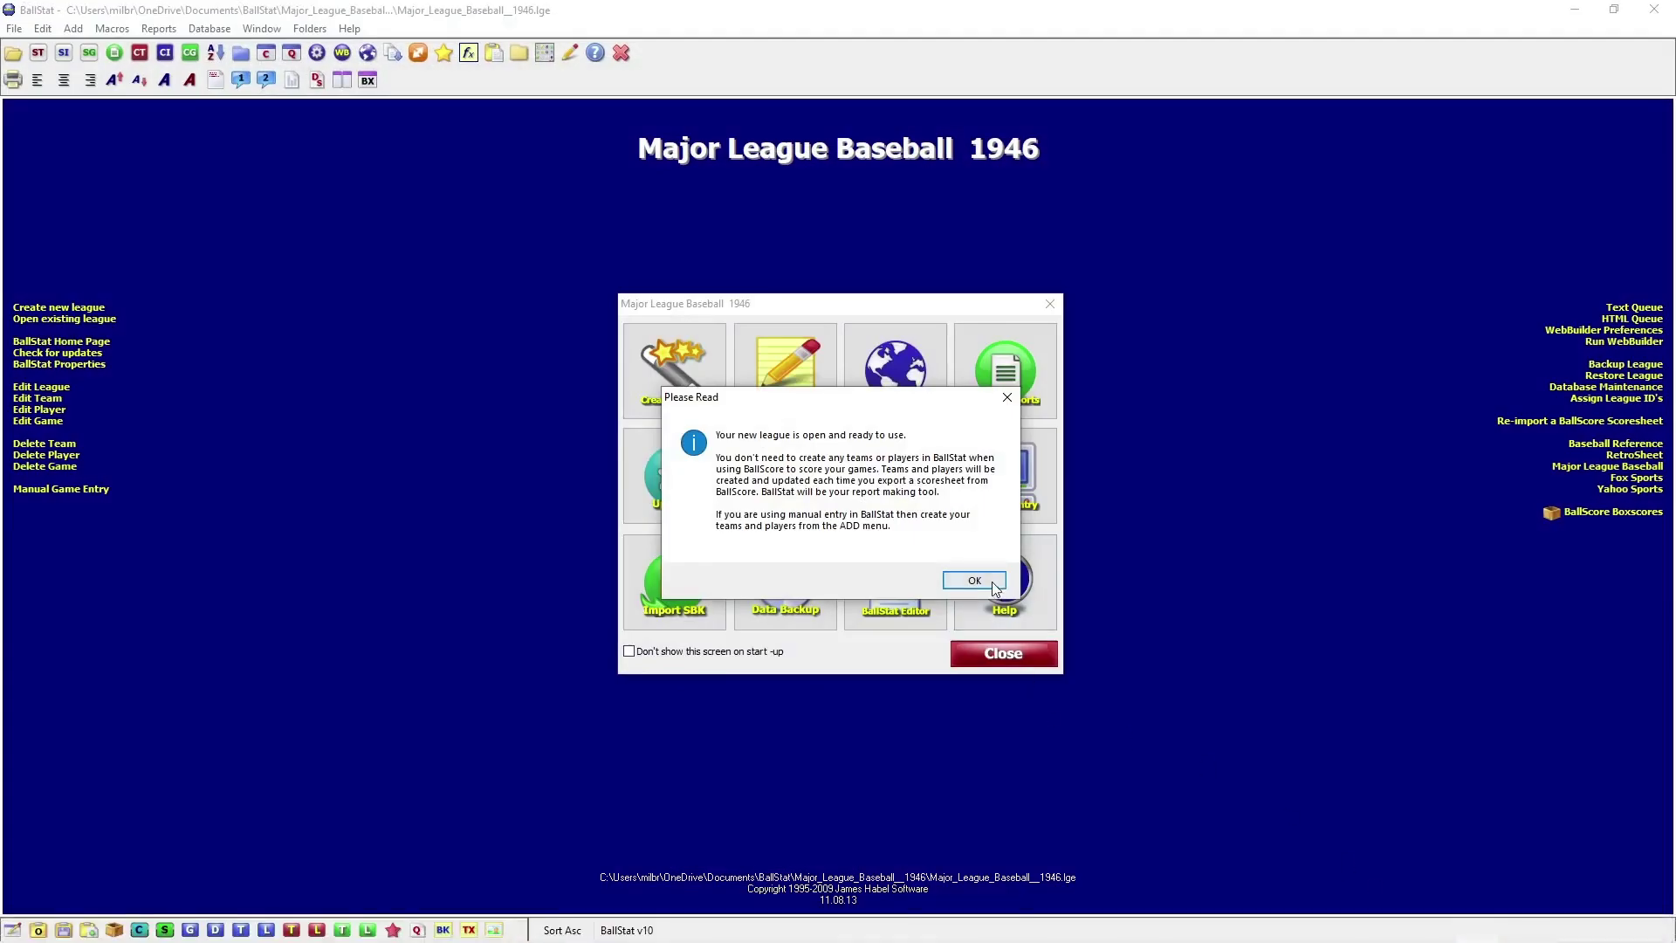
{"action": "left_click", "coordinate": [990, 580]}
{"action": "left_click", "coordinate": [1004, 657]}
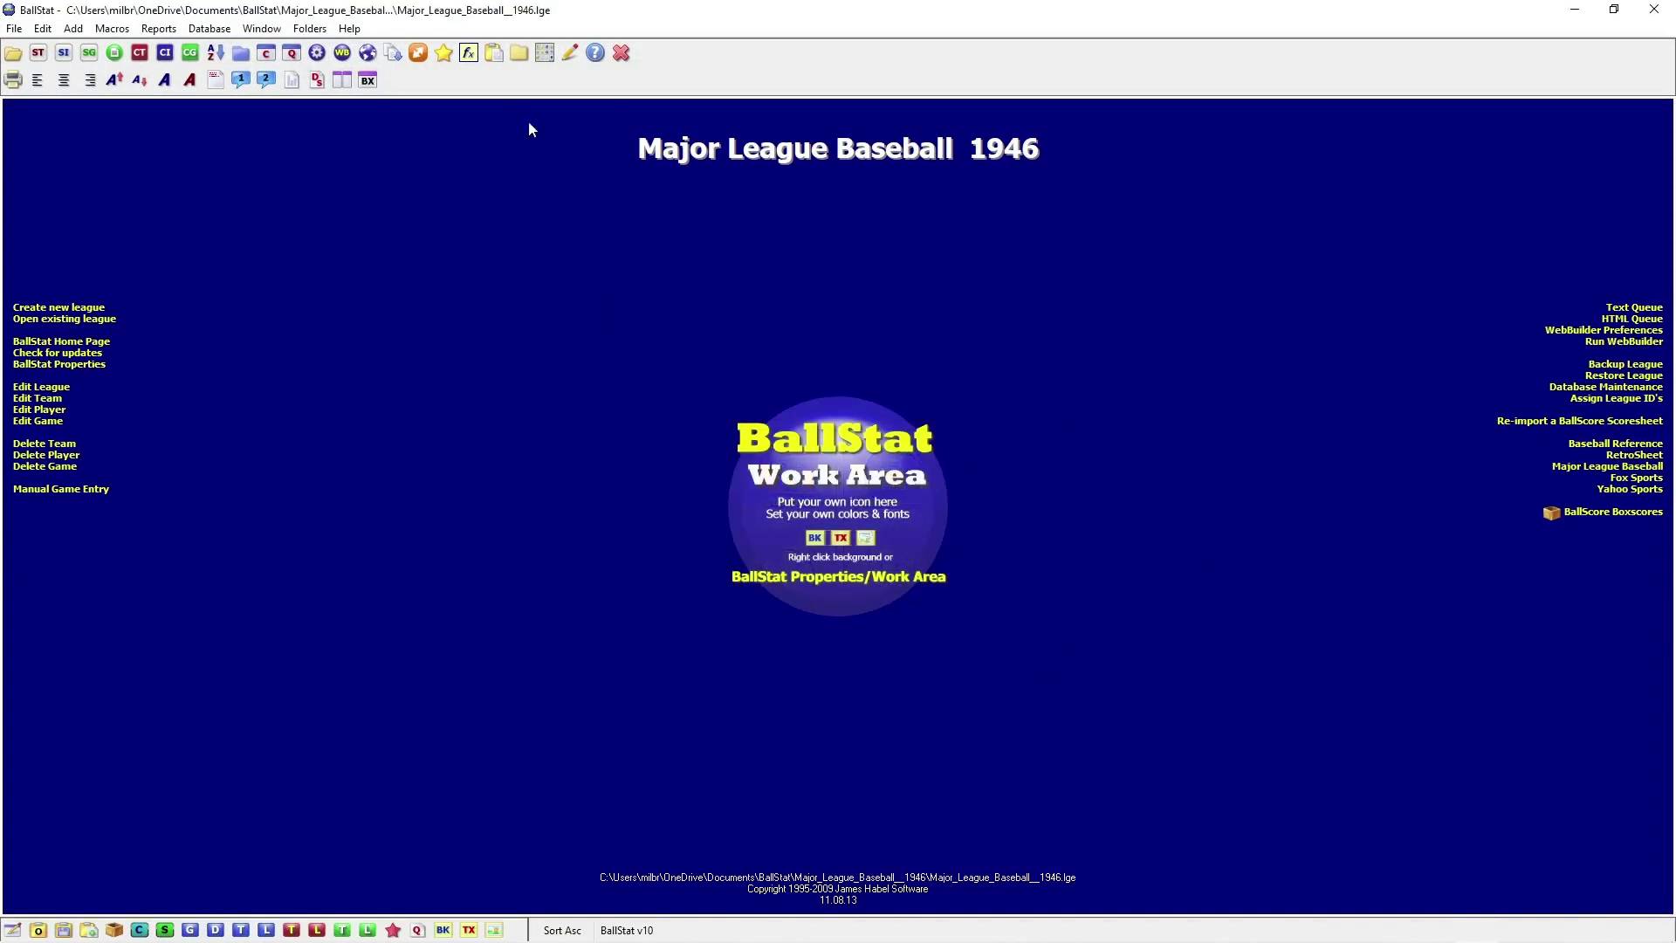
{"action": "left_click", "coordinate": [1654, 10]}
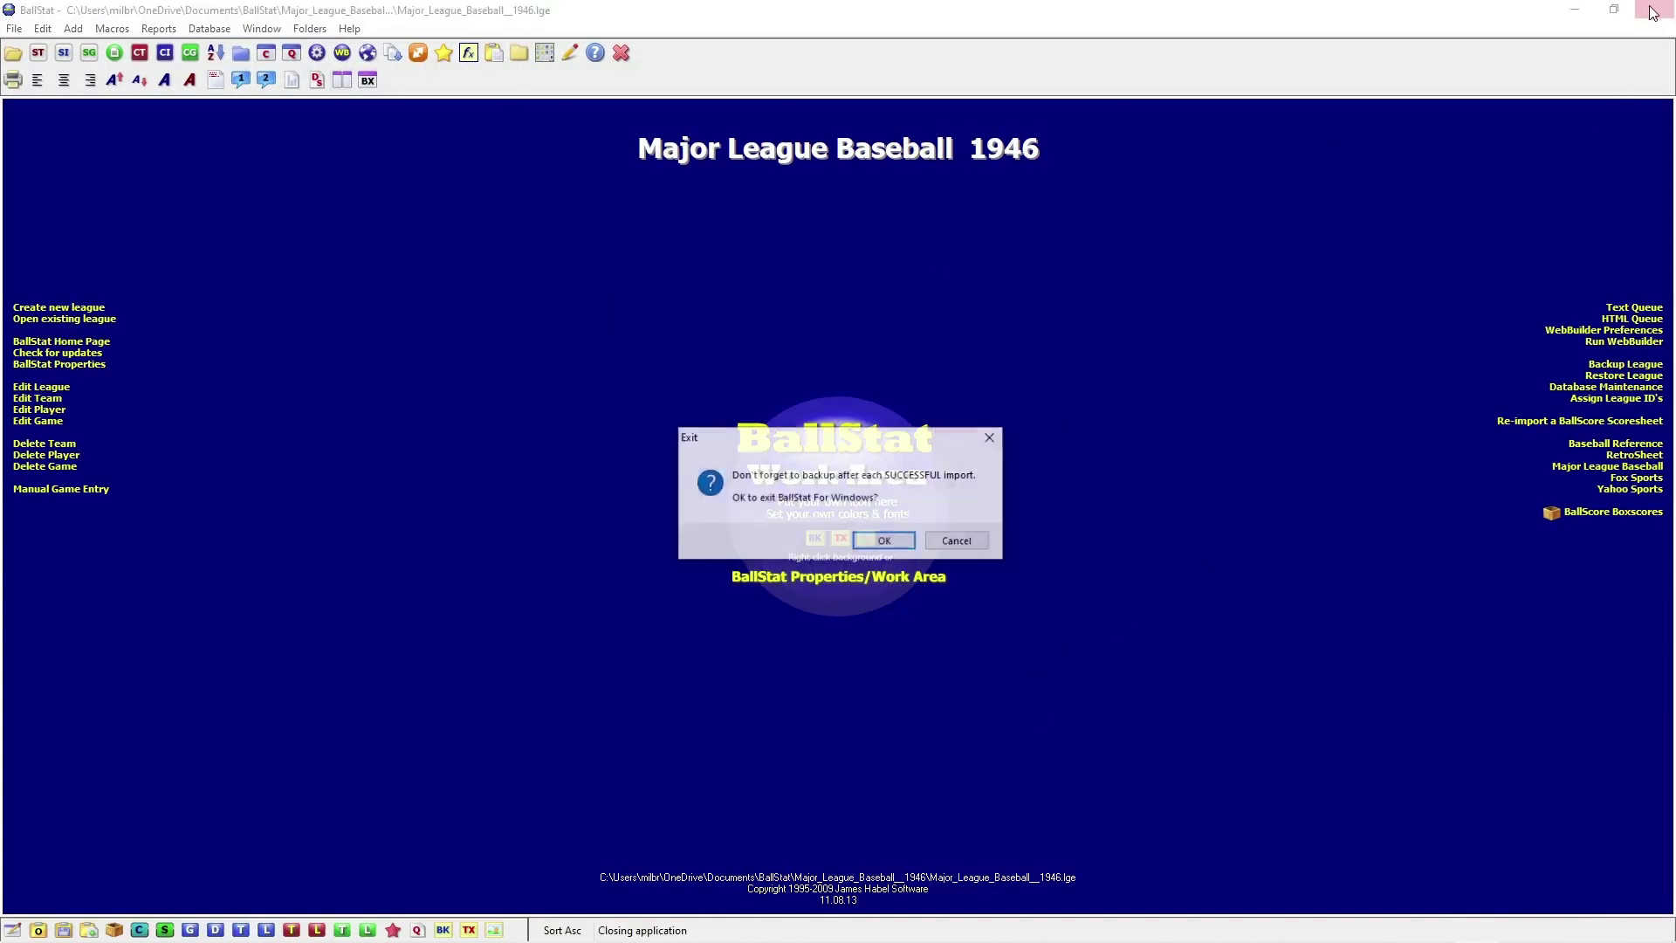
{"action": "left_click", "coordinate": [883, 539]}
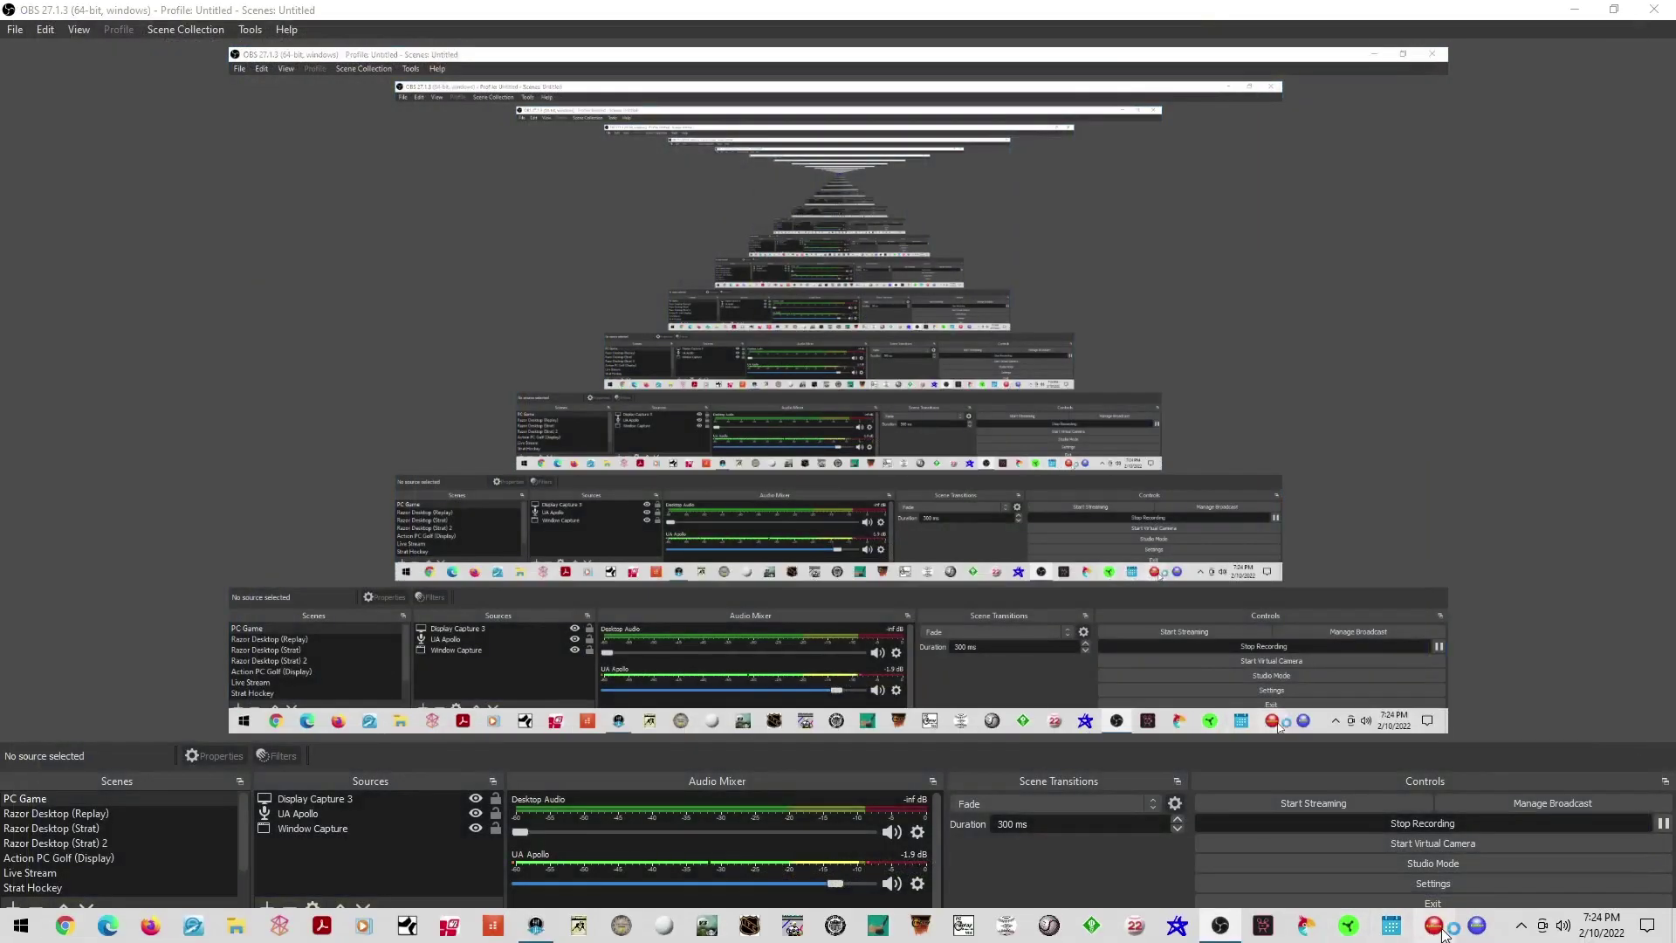
- Open BallScore, set the export league to Major_League_Baseball__1946.lge, and set the default folders to that league
{"action": "left_click", "coordinate": [1440, 931]}
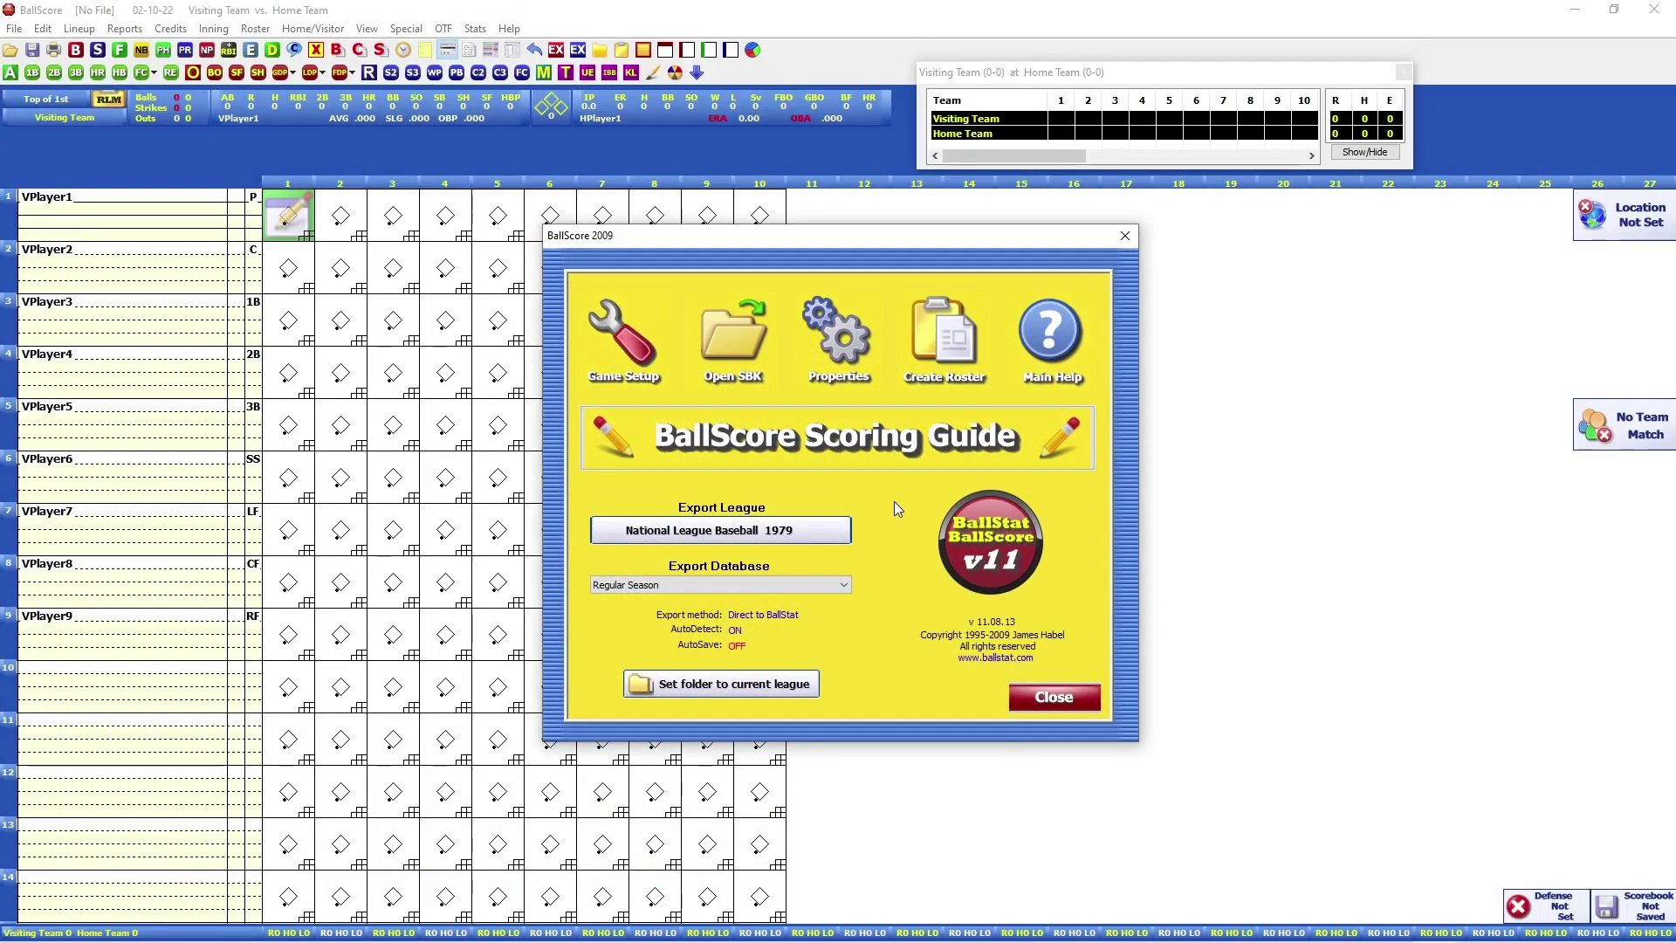
{"action": "left_click", "coordinate": [720, 537]}
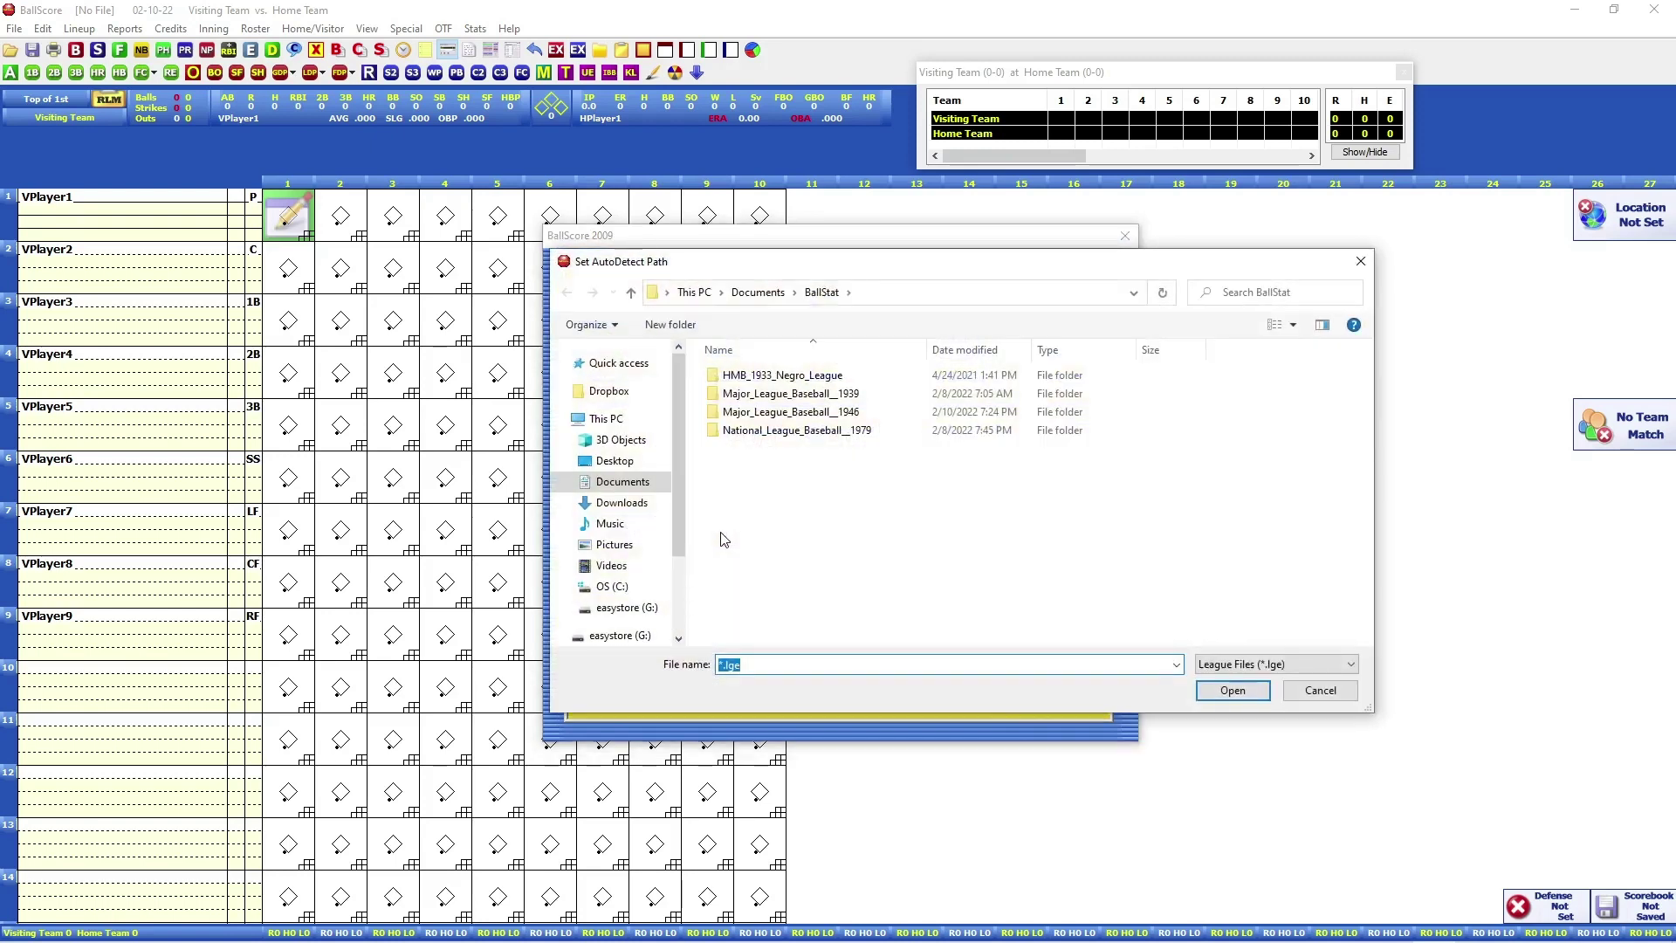
{"action": "double_click", "coordinate": [802, 415]}
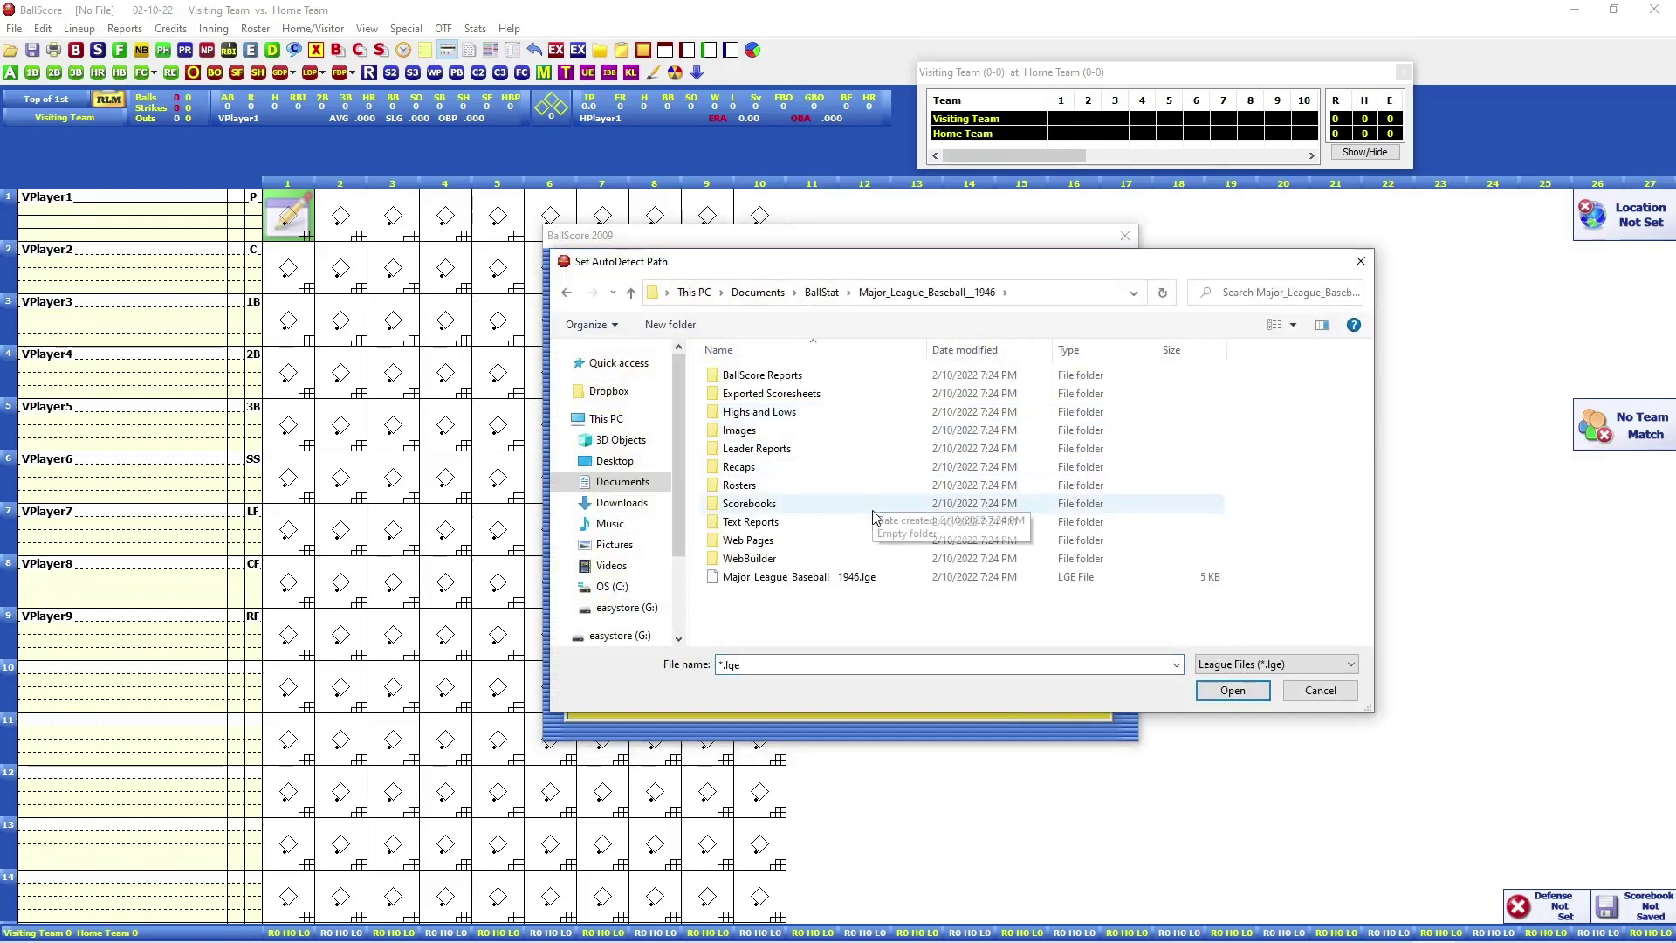
{"action": "double_click", "coordinate": [777, 576]}
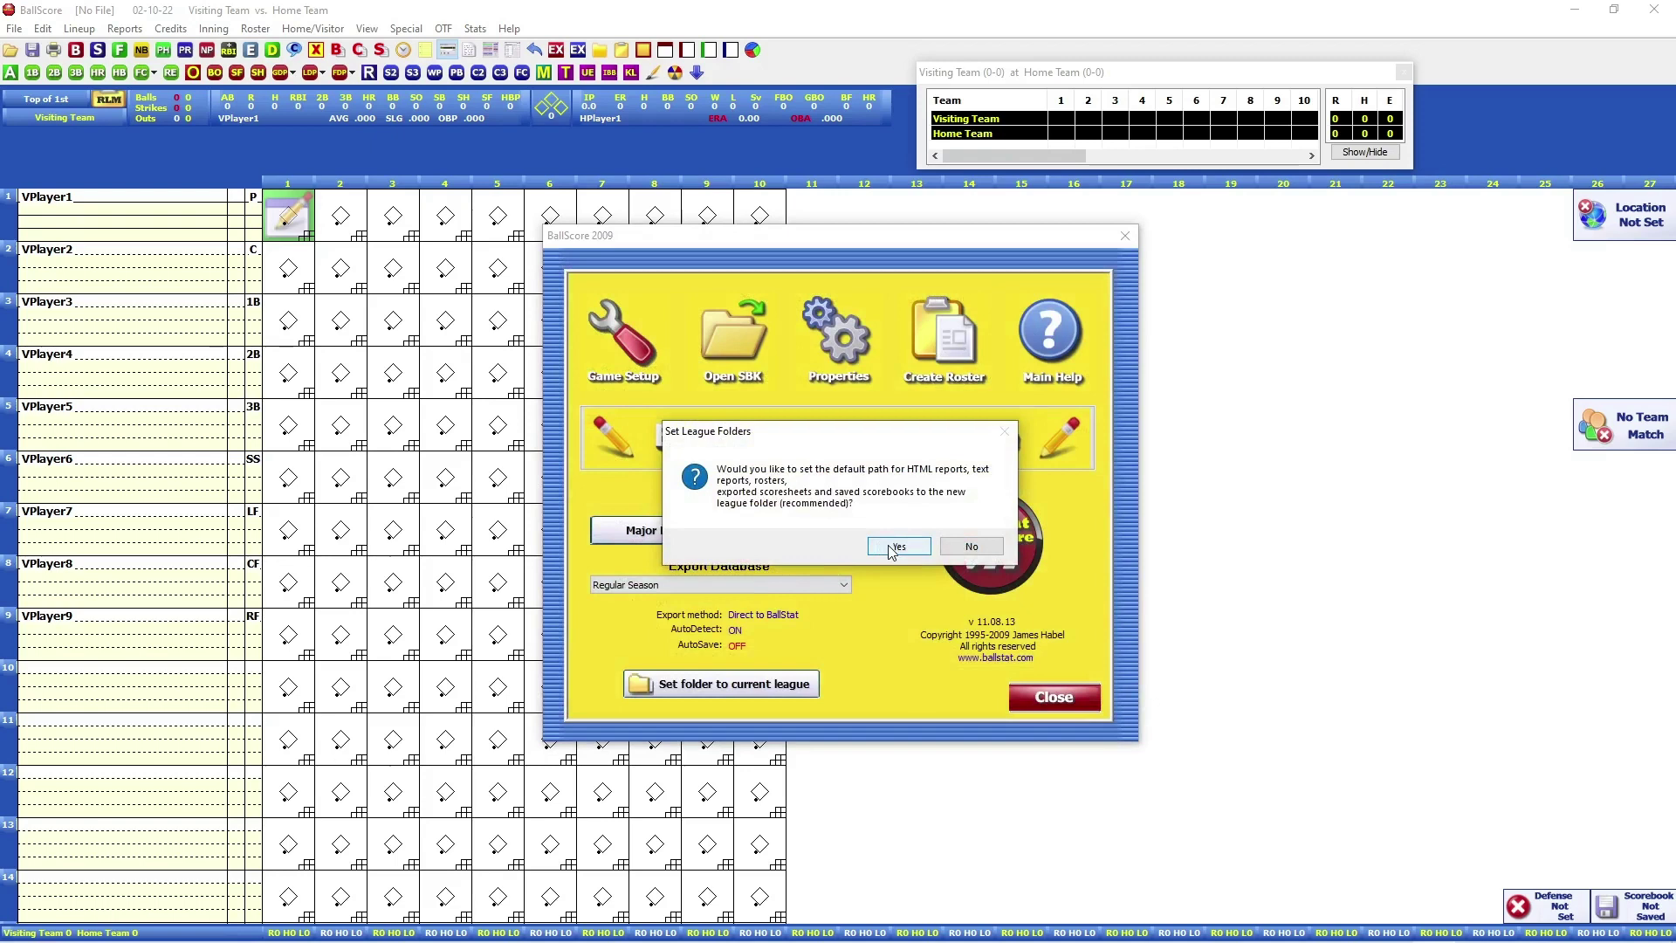
{"action": "left_click", "coordinate": [891, 549]}
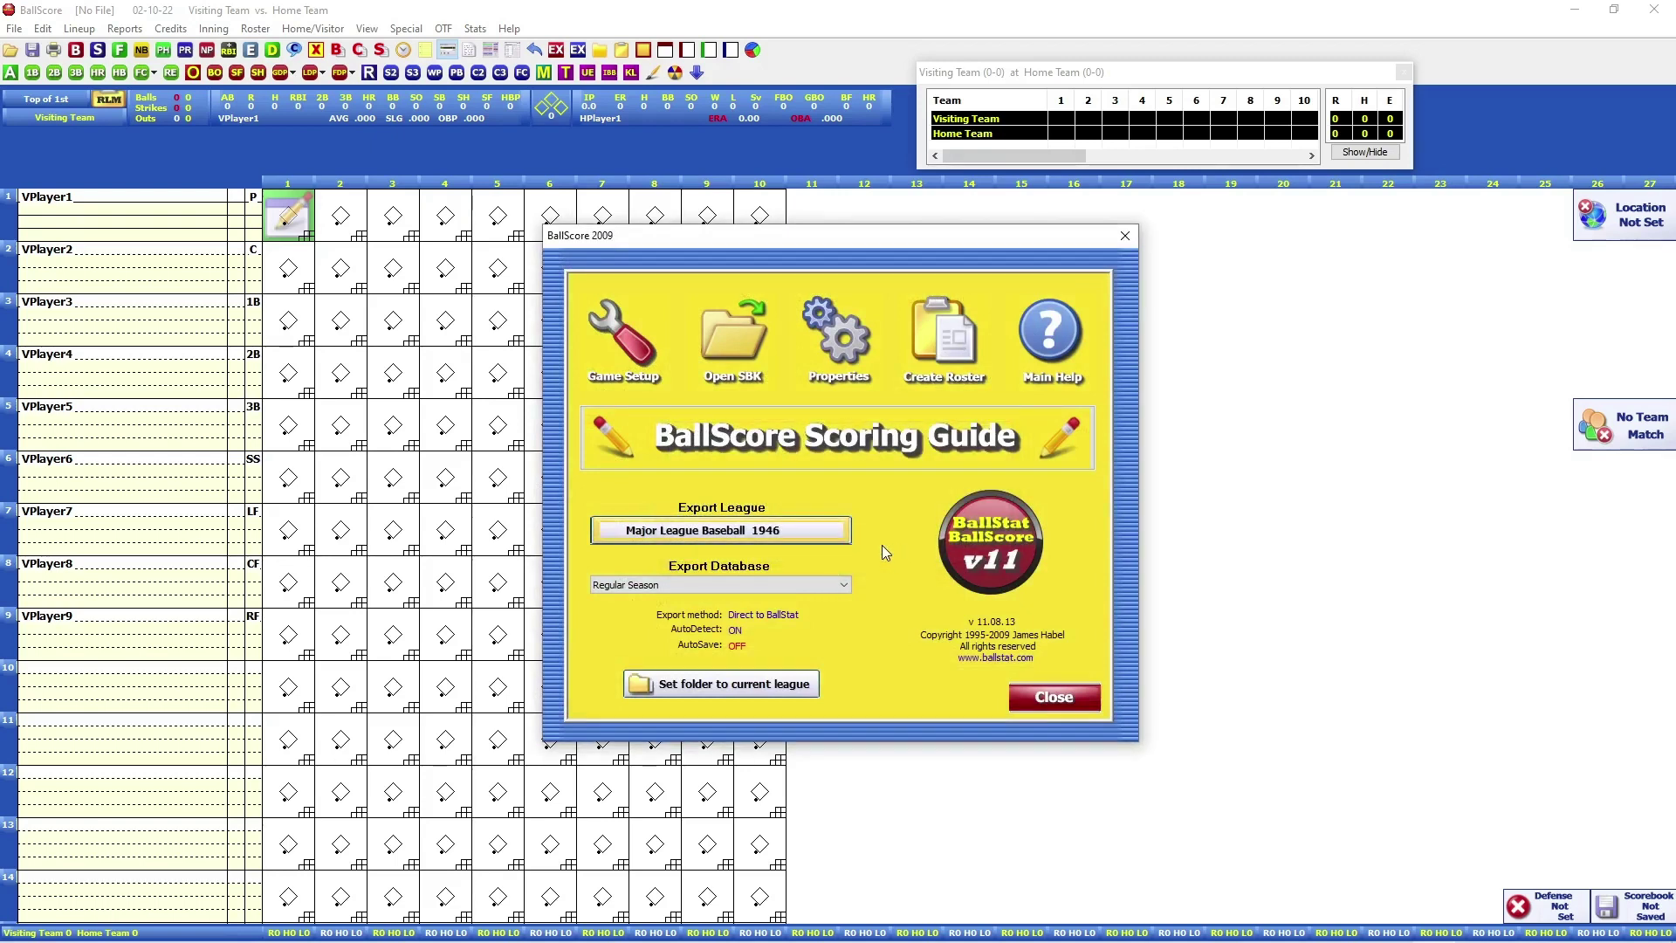
- Set up a new game dated April 16, 1946, discarding the current scorebook
{"action": "left_click", "coordinate": [633, 351]}
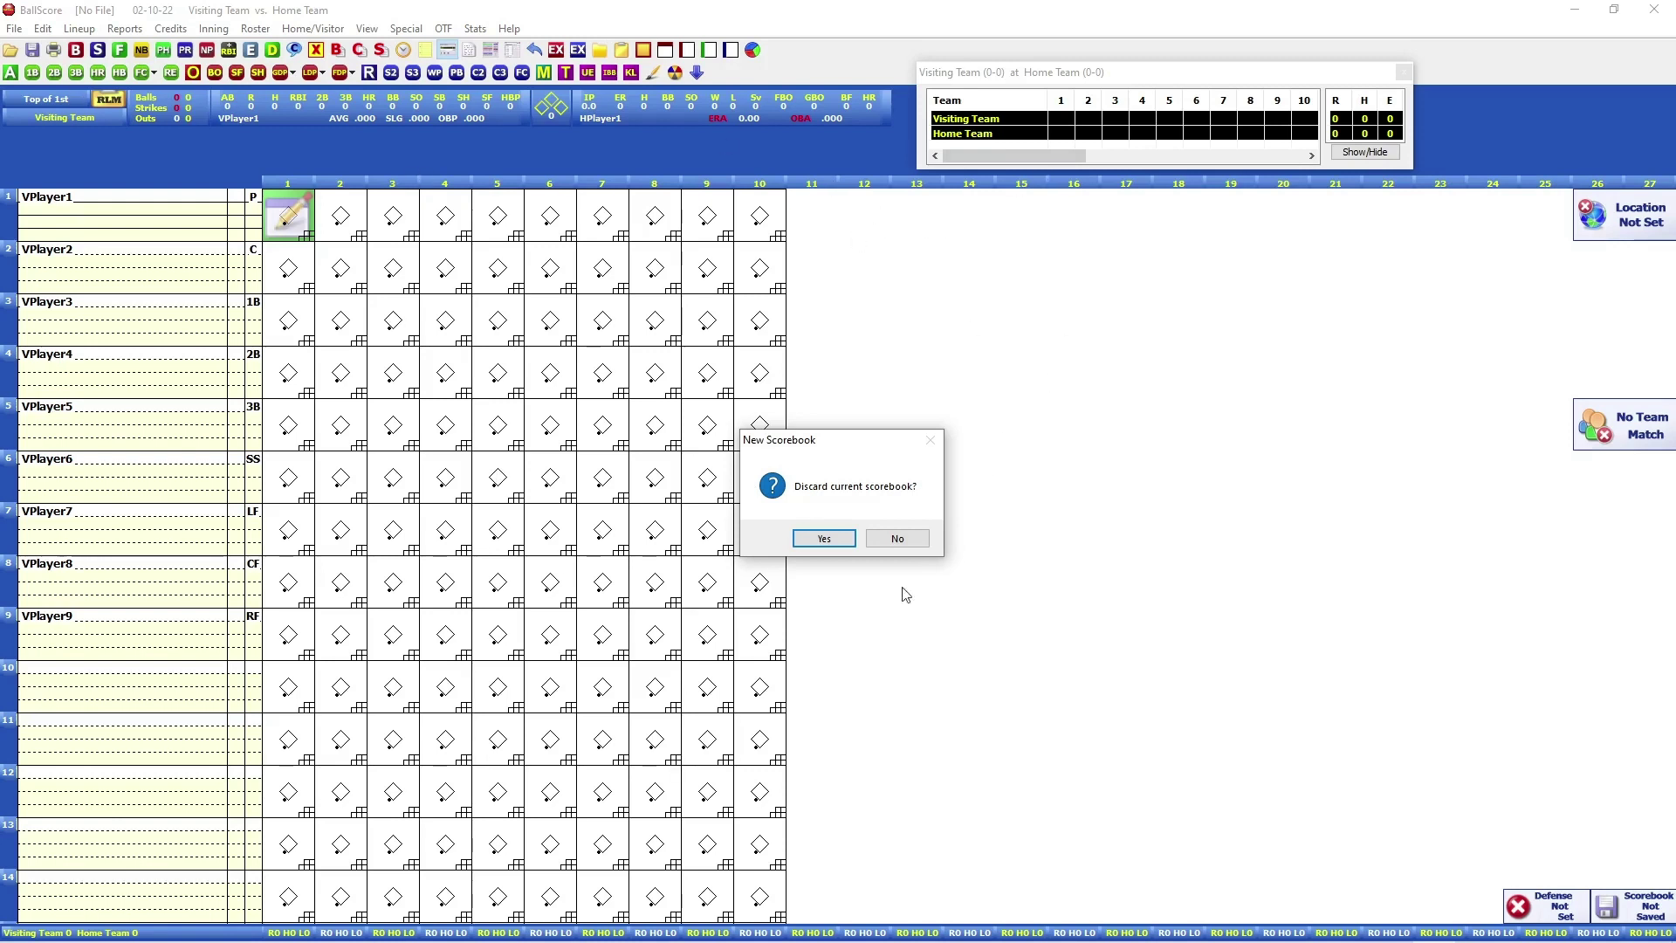
{"action": "left_click", "coordinate": [824, 538]}
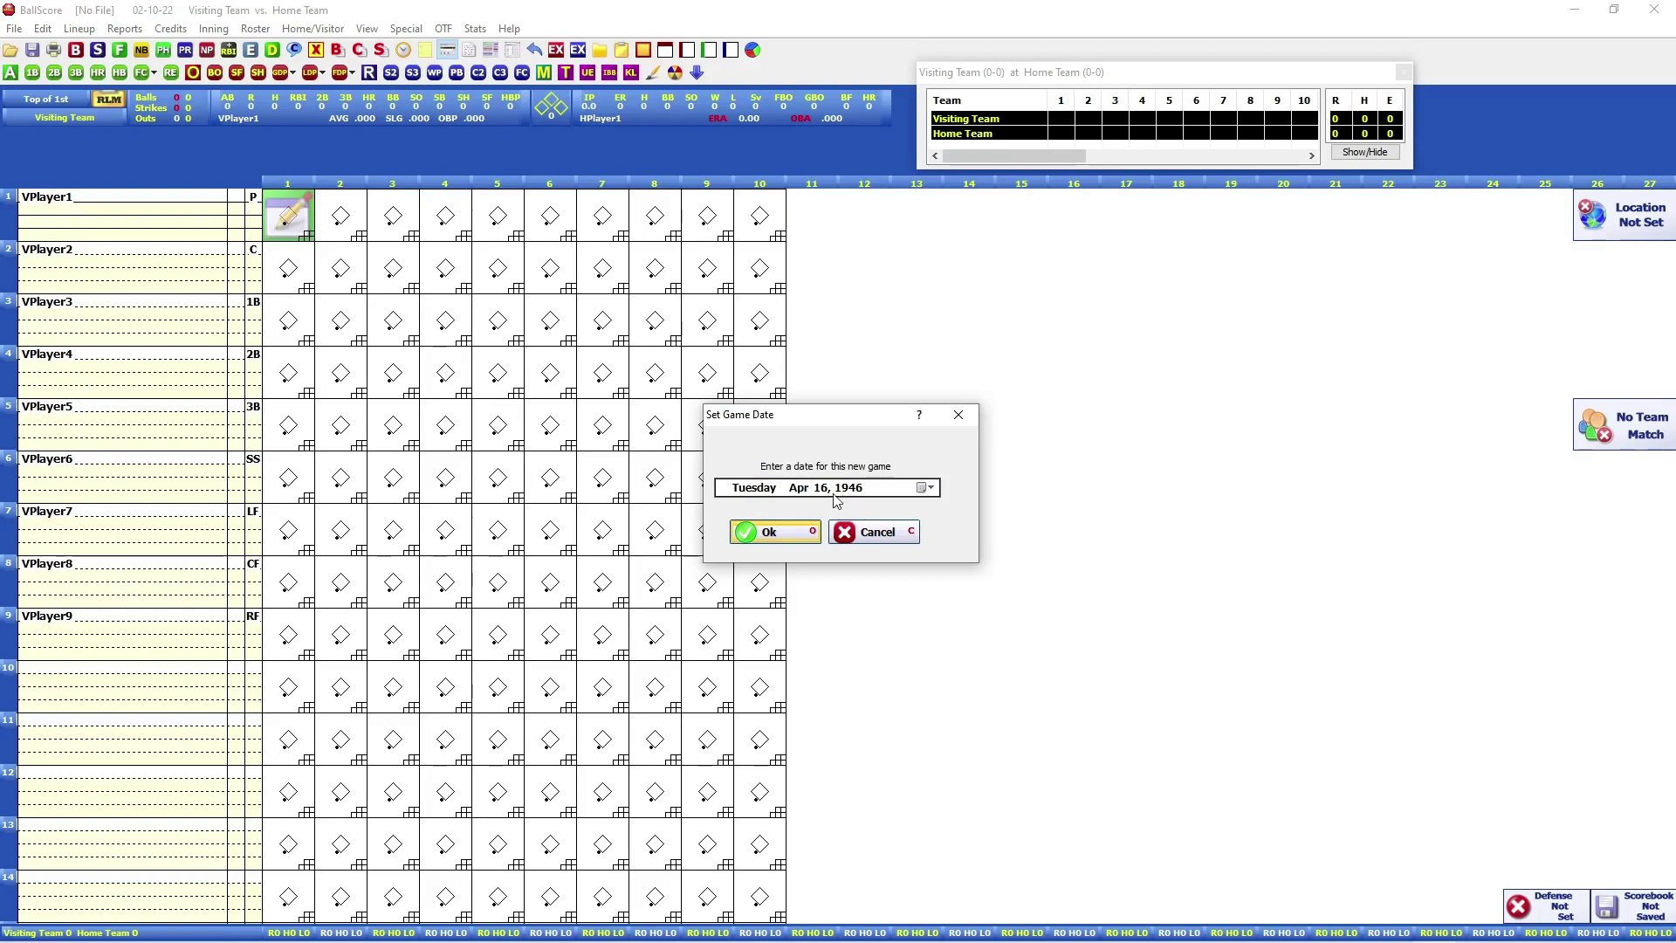
{"action": "left_click", "coordinate": [770, 533]}
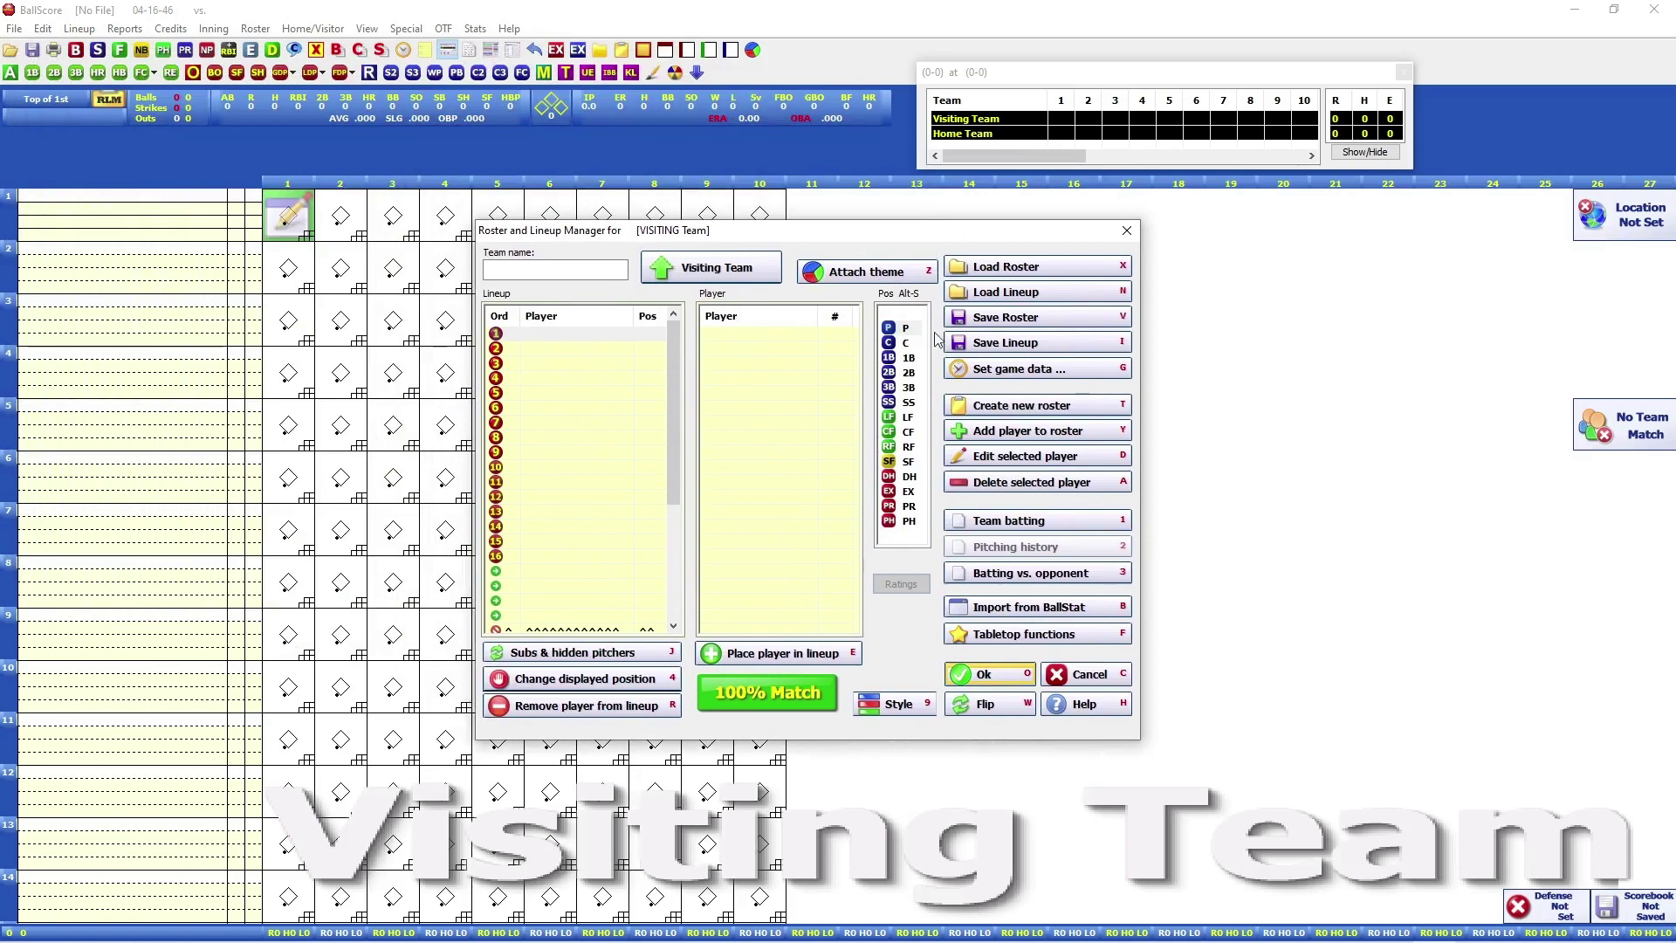
{"action": "left_click", "coordinate": [1012, 273]}
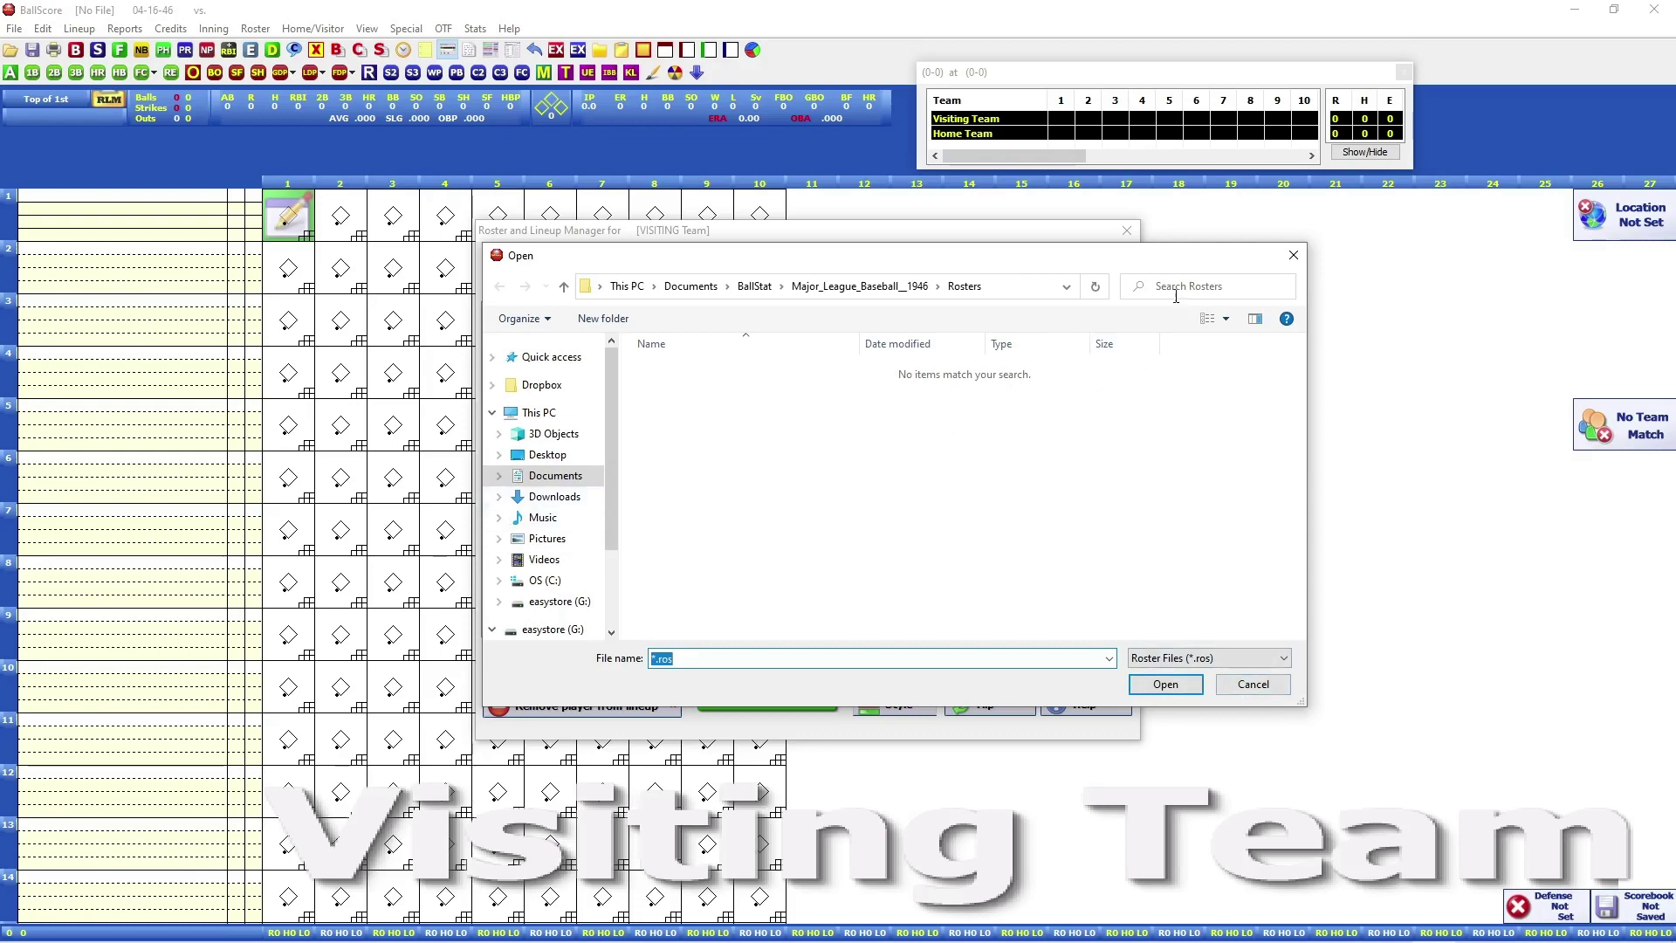
{"action": "left_click", "coordinate": [1295, 257]}
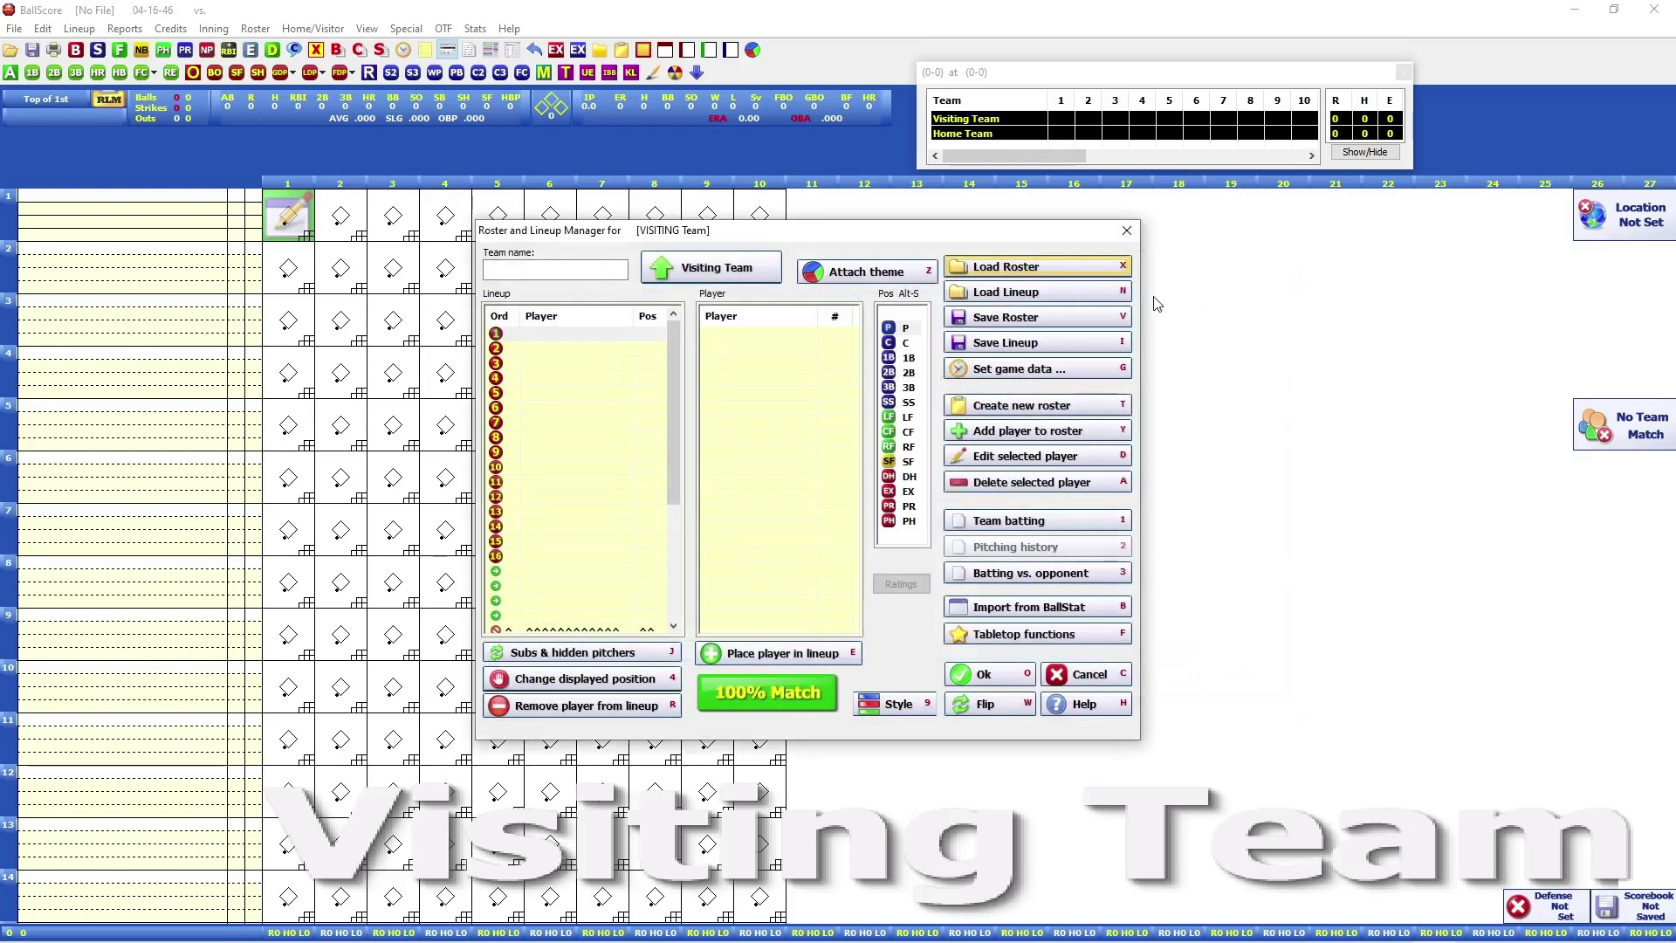
{"action": "left_click", "coordinate": [1128, 232]}
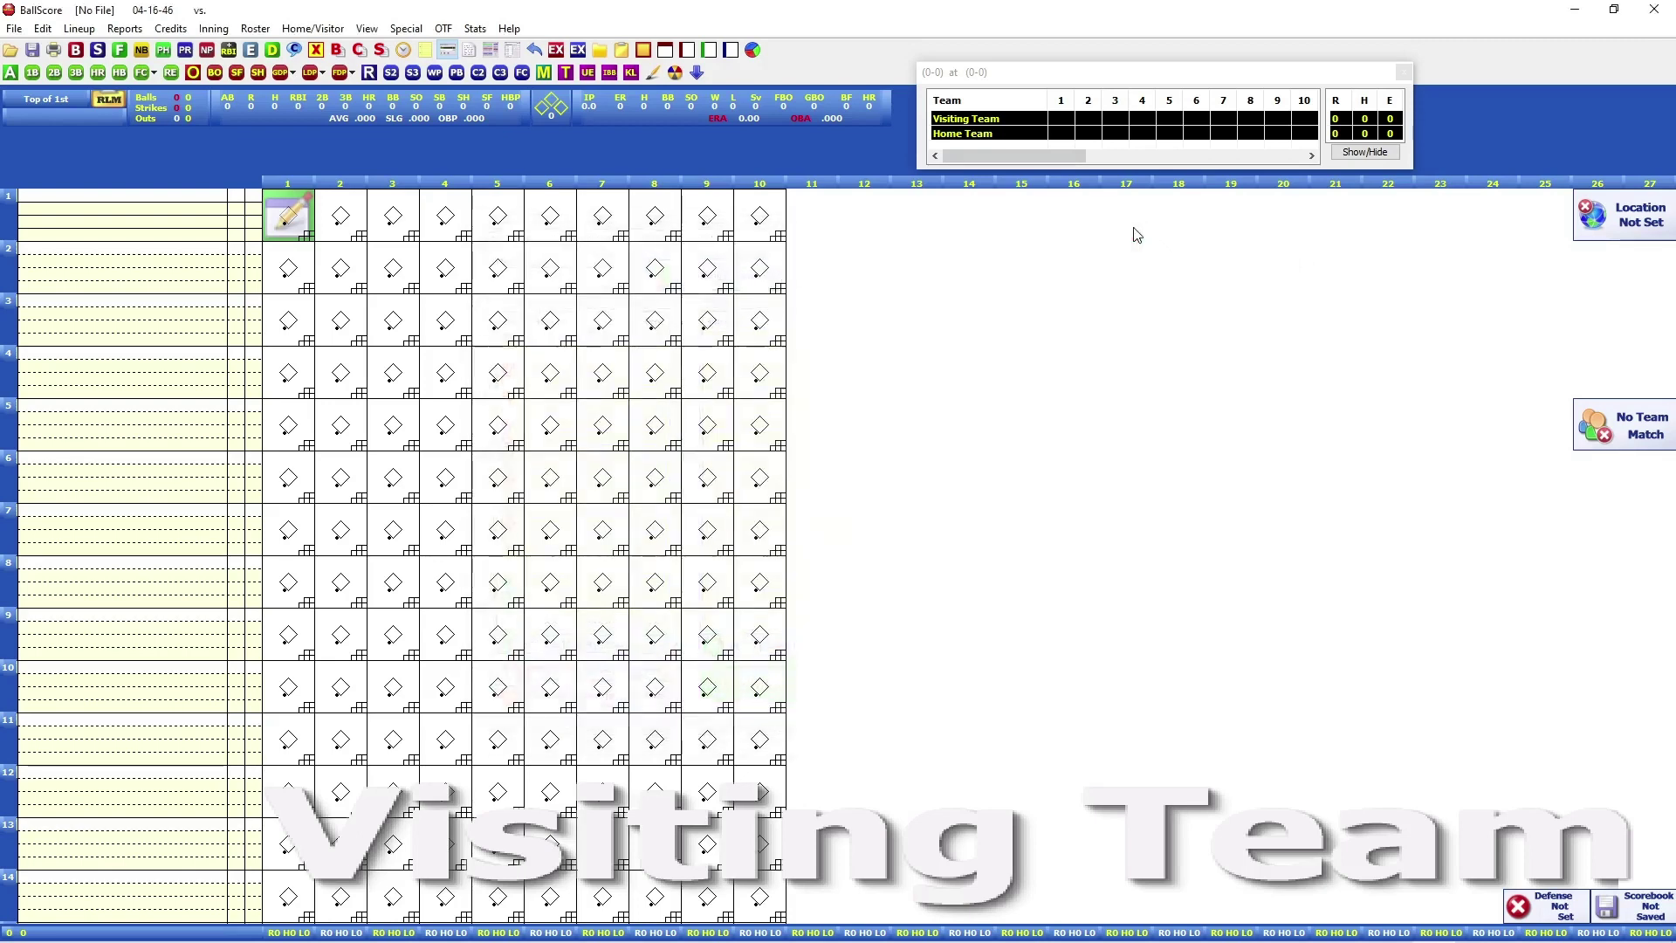
- Set the team rosters folder to Desktop\Sports Simms\Ballscore\Ballstat Rosters\1946 in the BallScore properties
{"action": "left_click", "coordinate": [10, 28]}
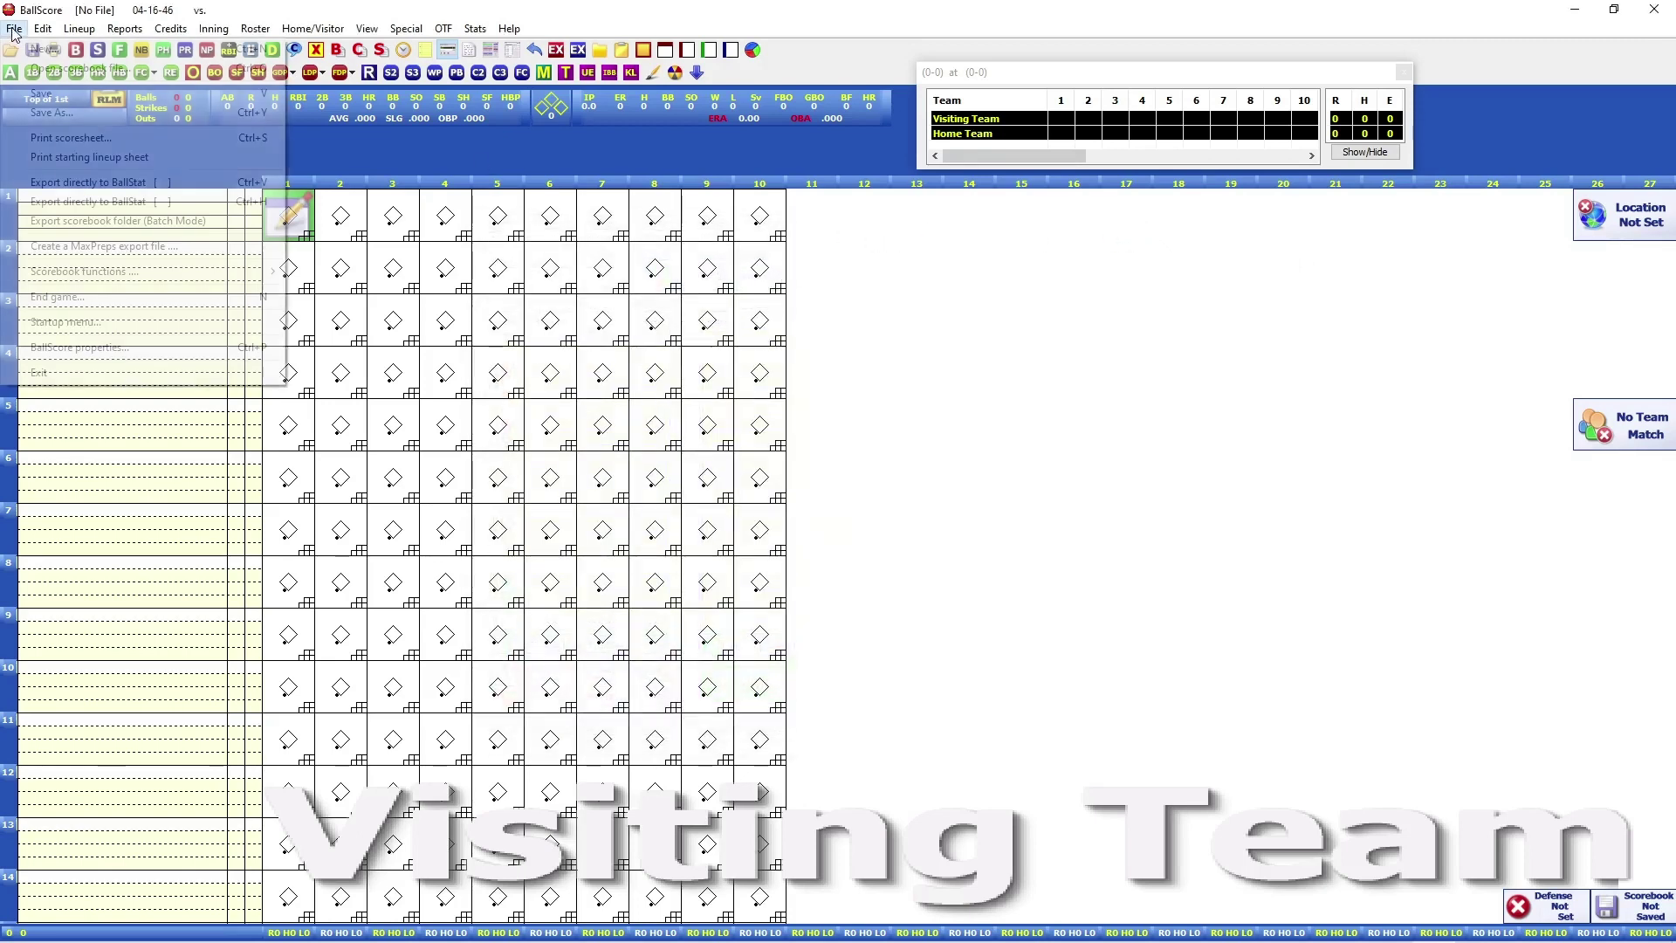
{"action": "left_click", "coordinate": [116, 347]}
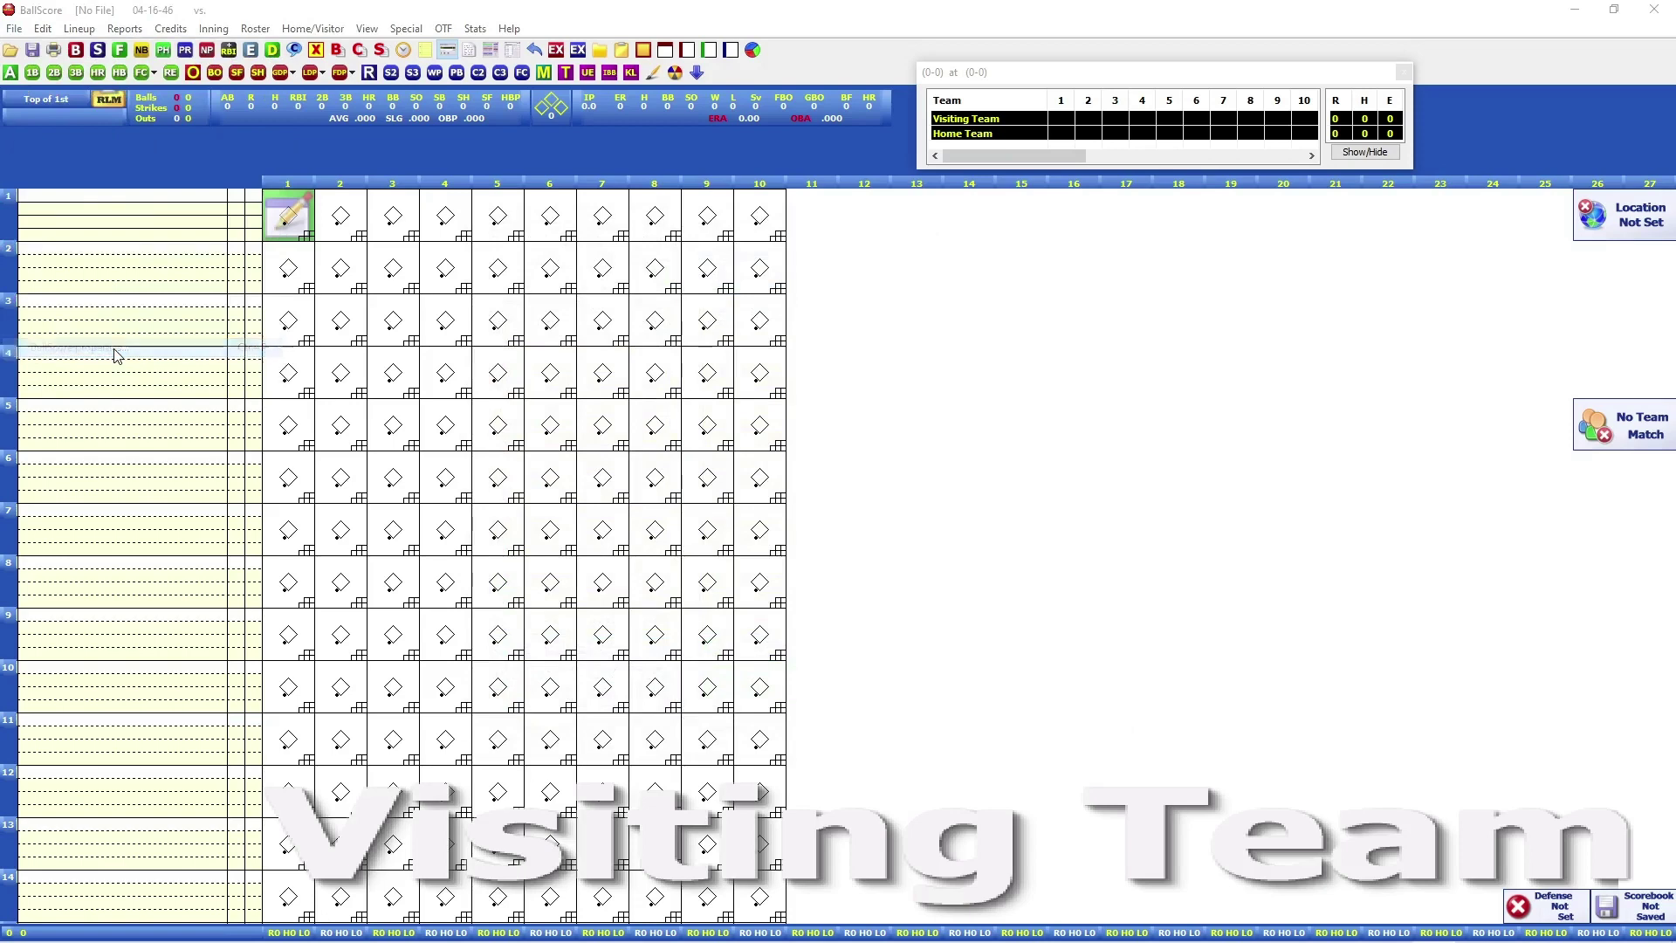
{"action": "left_click", "coordinate": [79, 46]}
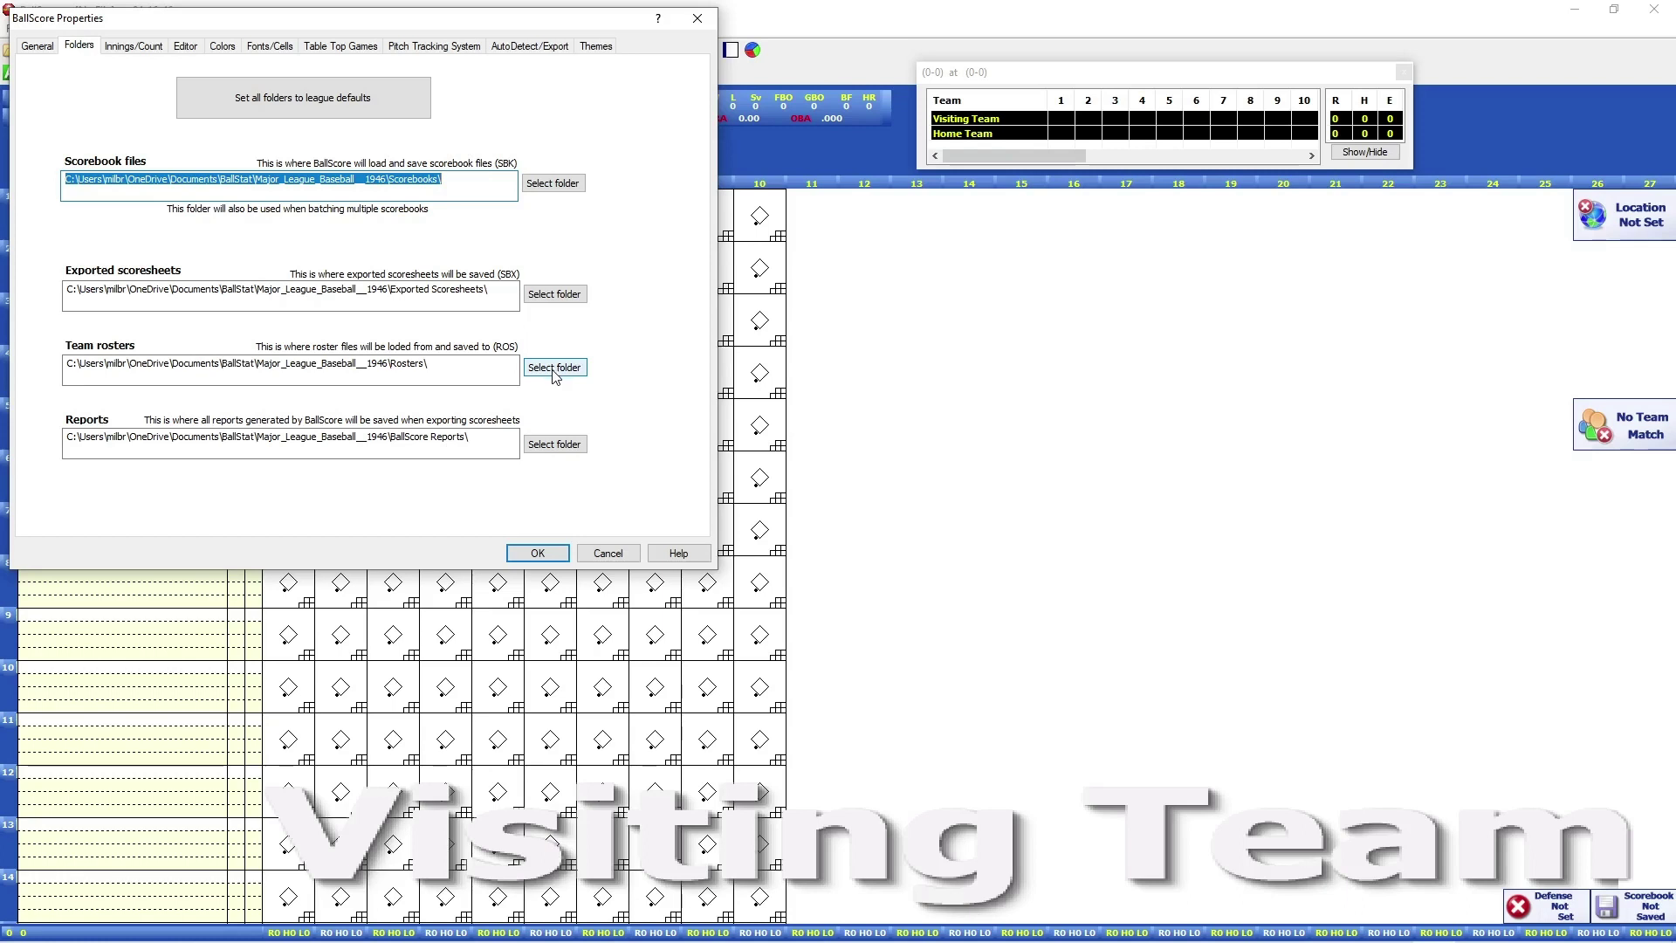
{"action": "left_click", "coordinate": [555, 370]}
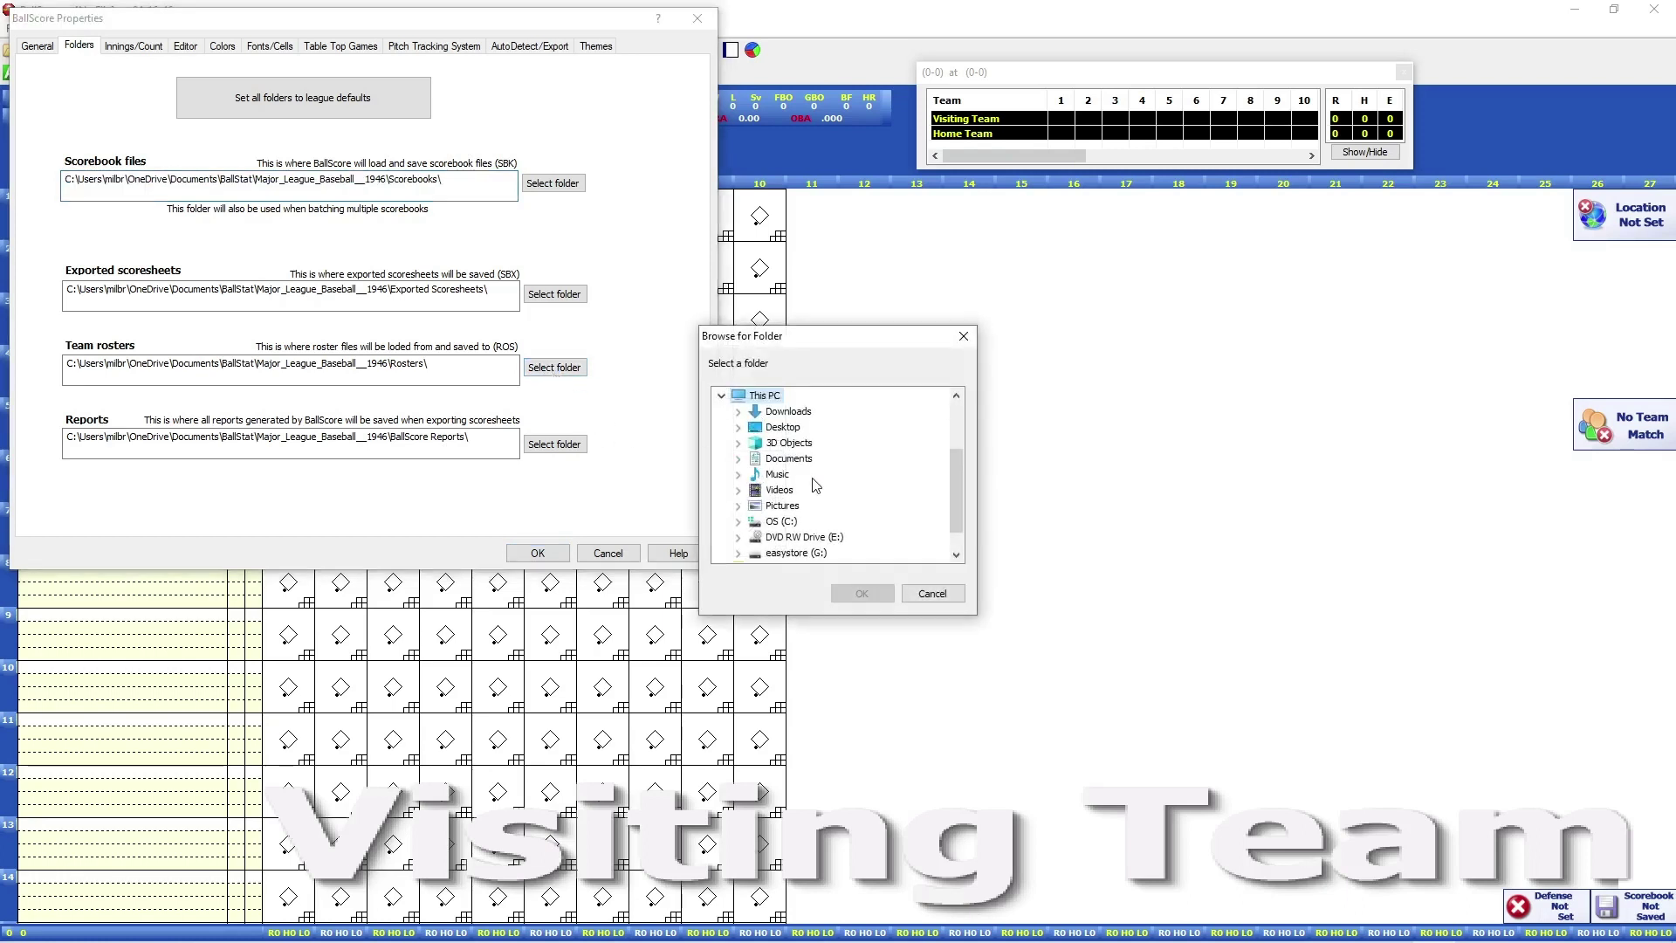
{"action": "double_click", "coordinate": [781, 428]}
{"action": "double_click", "coordinate": [784, 460]}
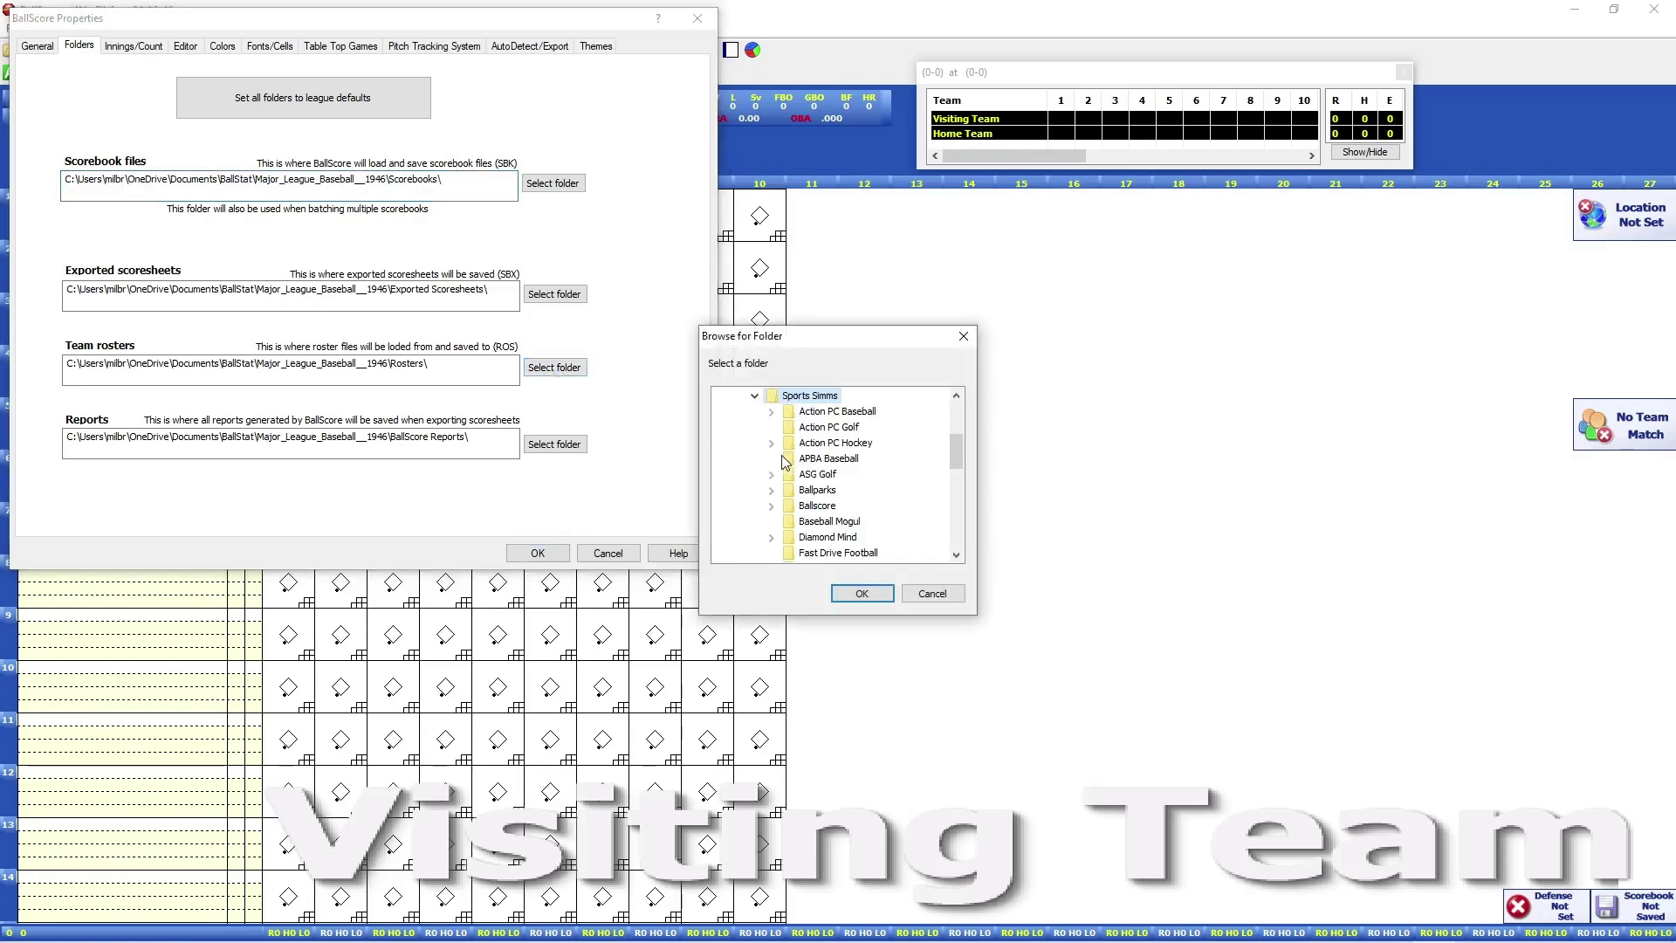
{"action": "double_click", "coordinate": [817, 506]}
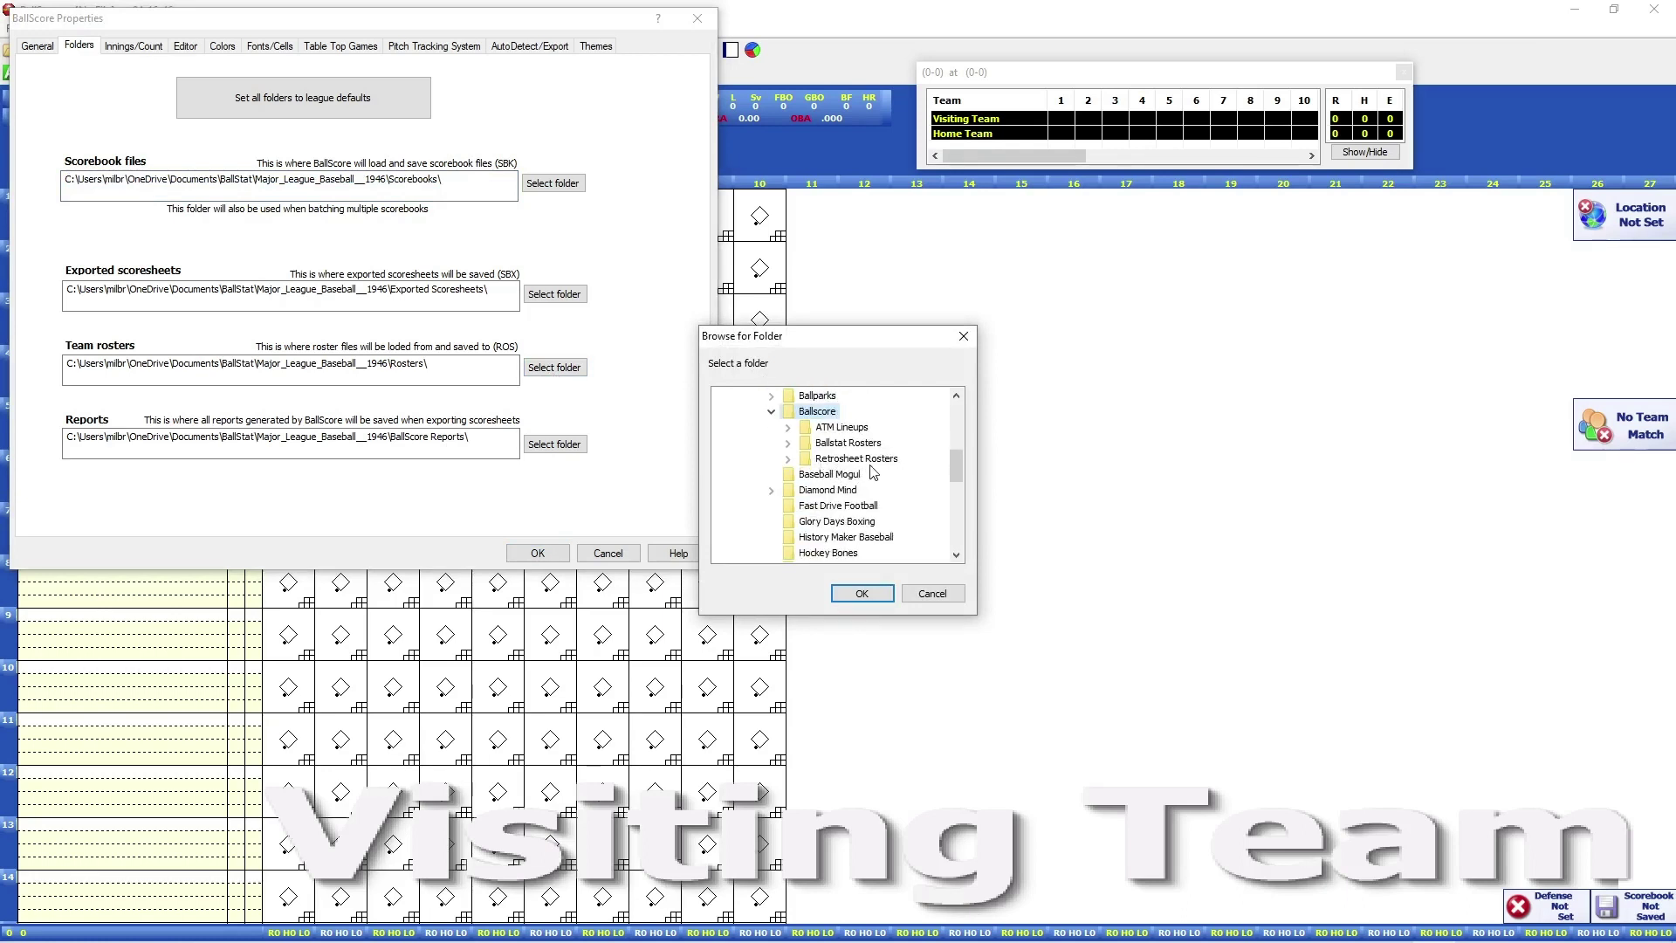
{"action": "double_click", "coordinate": [850, 445]}
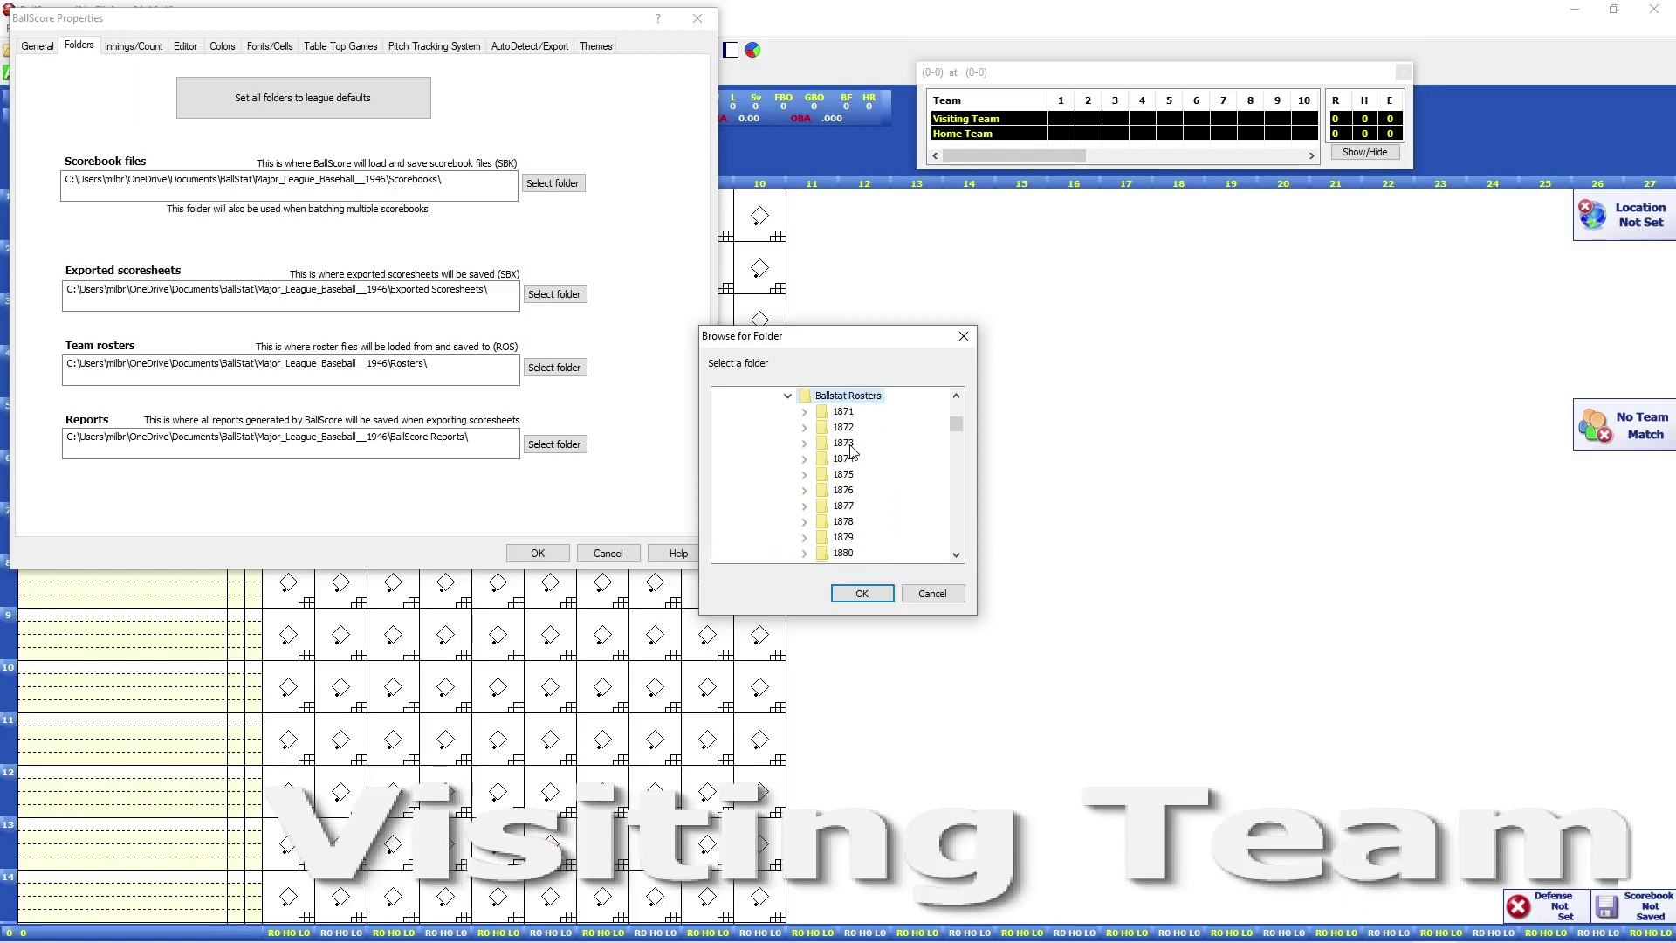
{"action": "scroll", "coordinate": [885, 523], "scroll_direction": "down", "scroll_amount": 20}
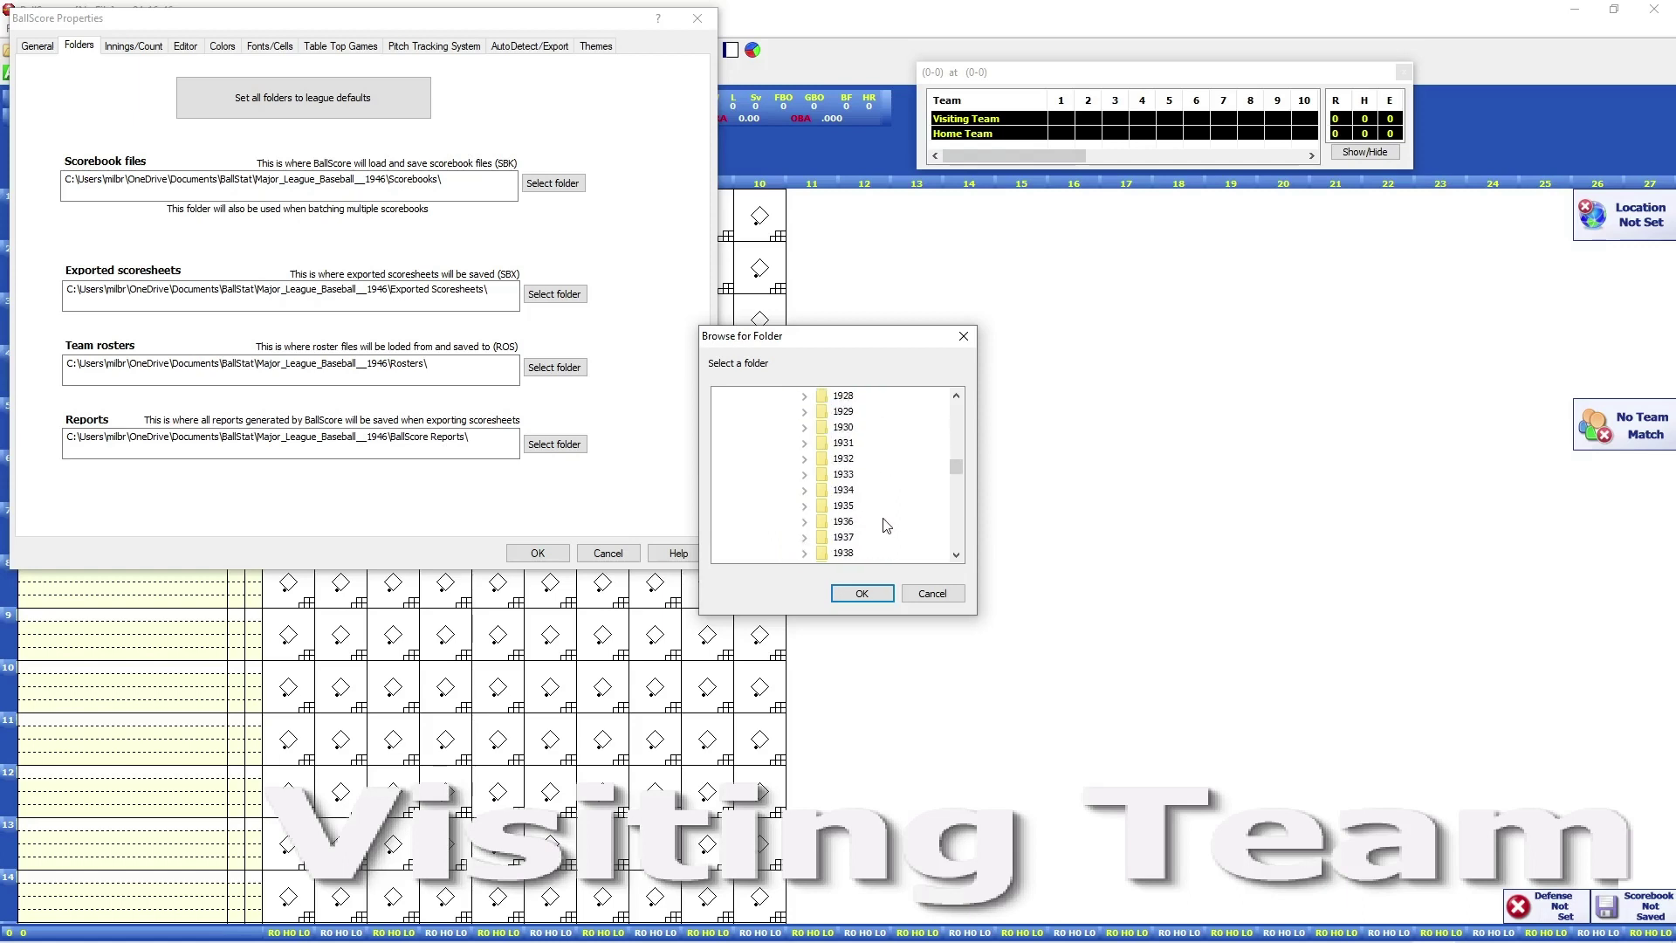
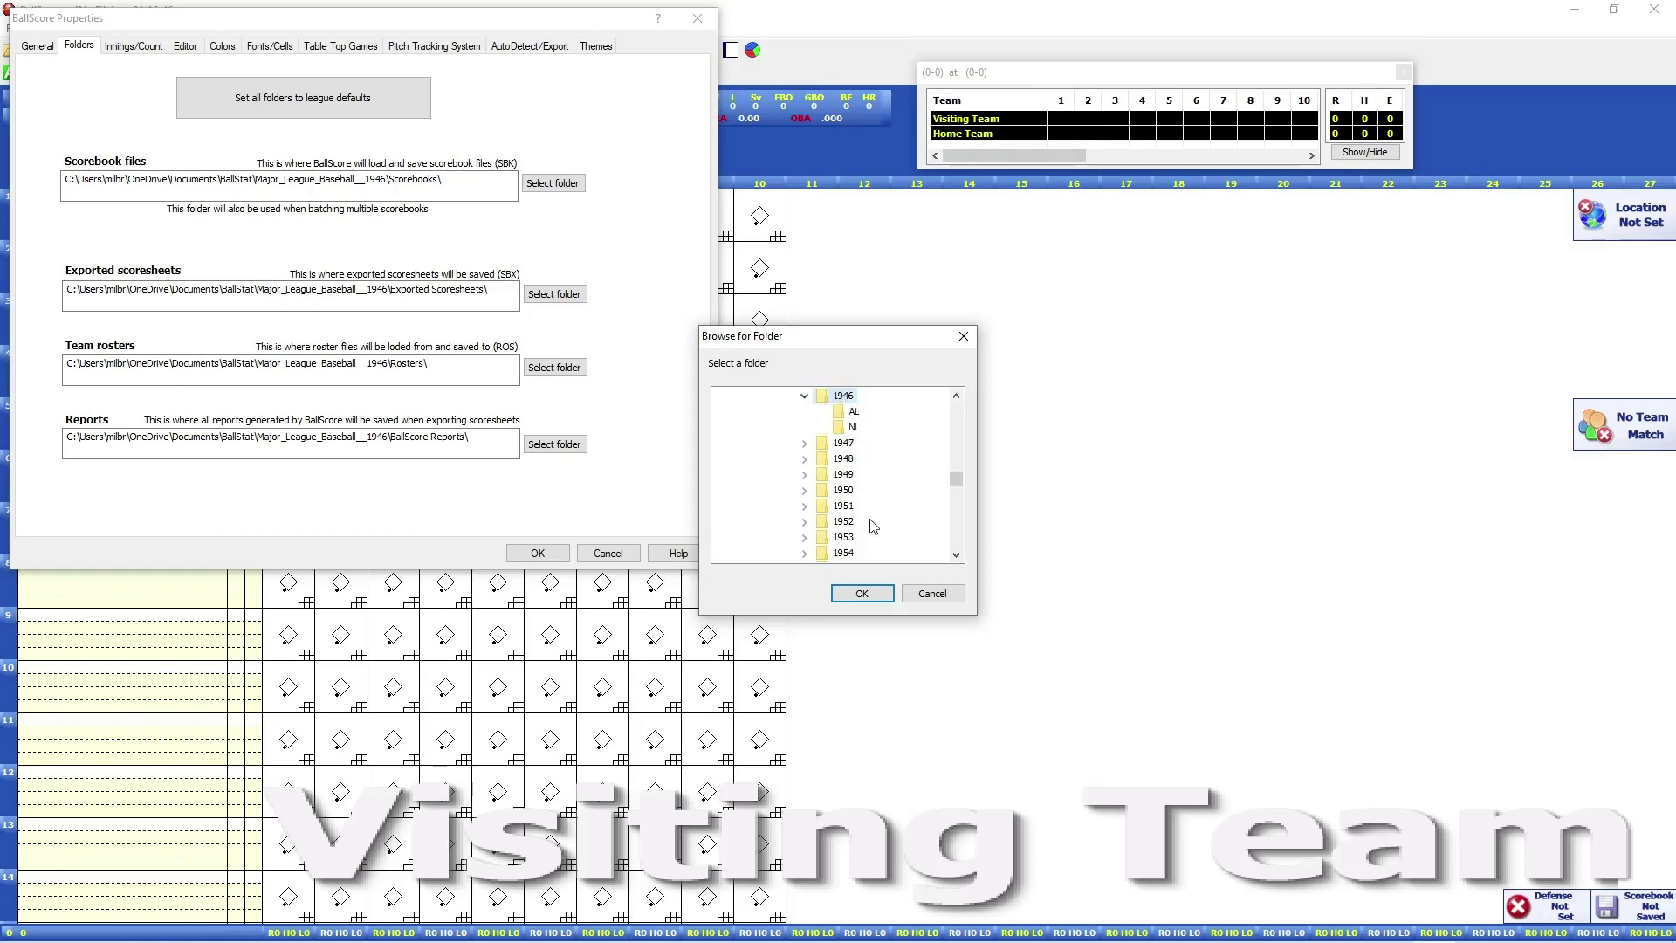
{"action": "left_click", "coordinate": [875, 597]}
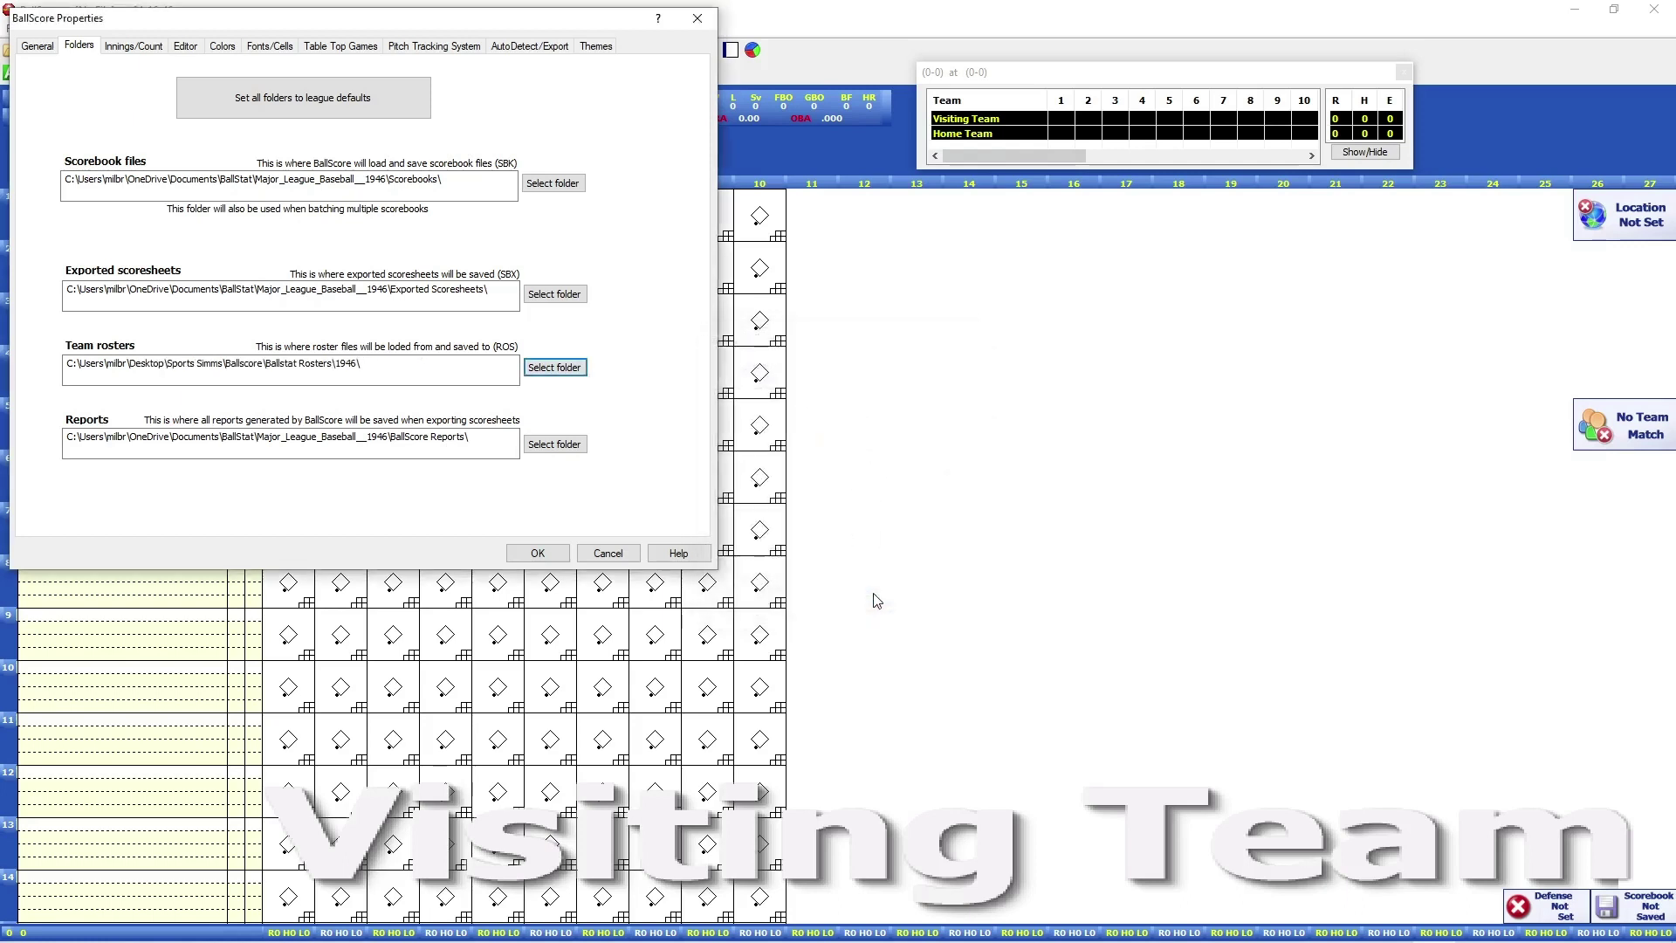
{"action": "left_click", "coordinate": [536, 552]}
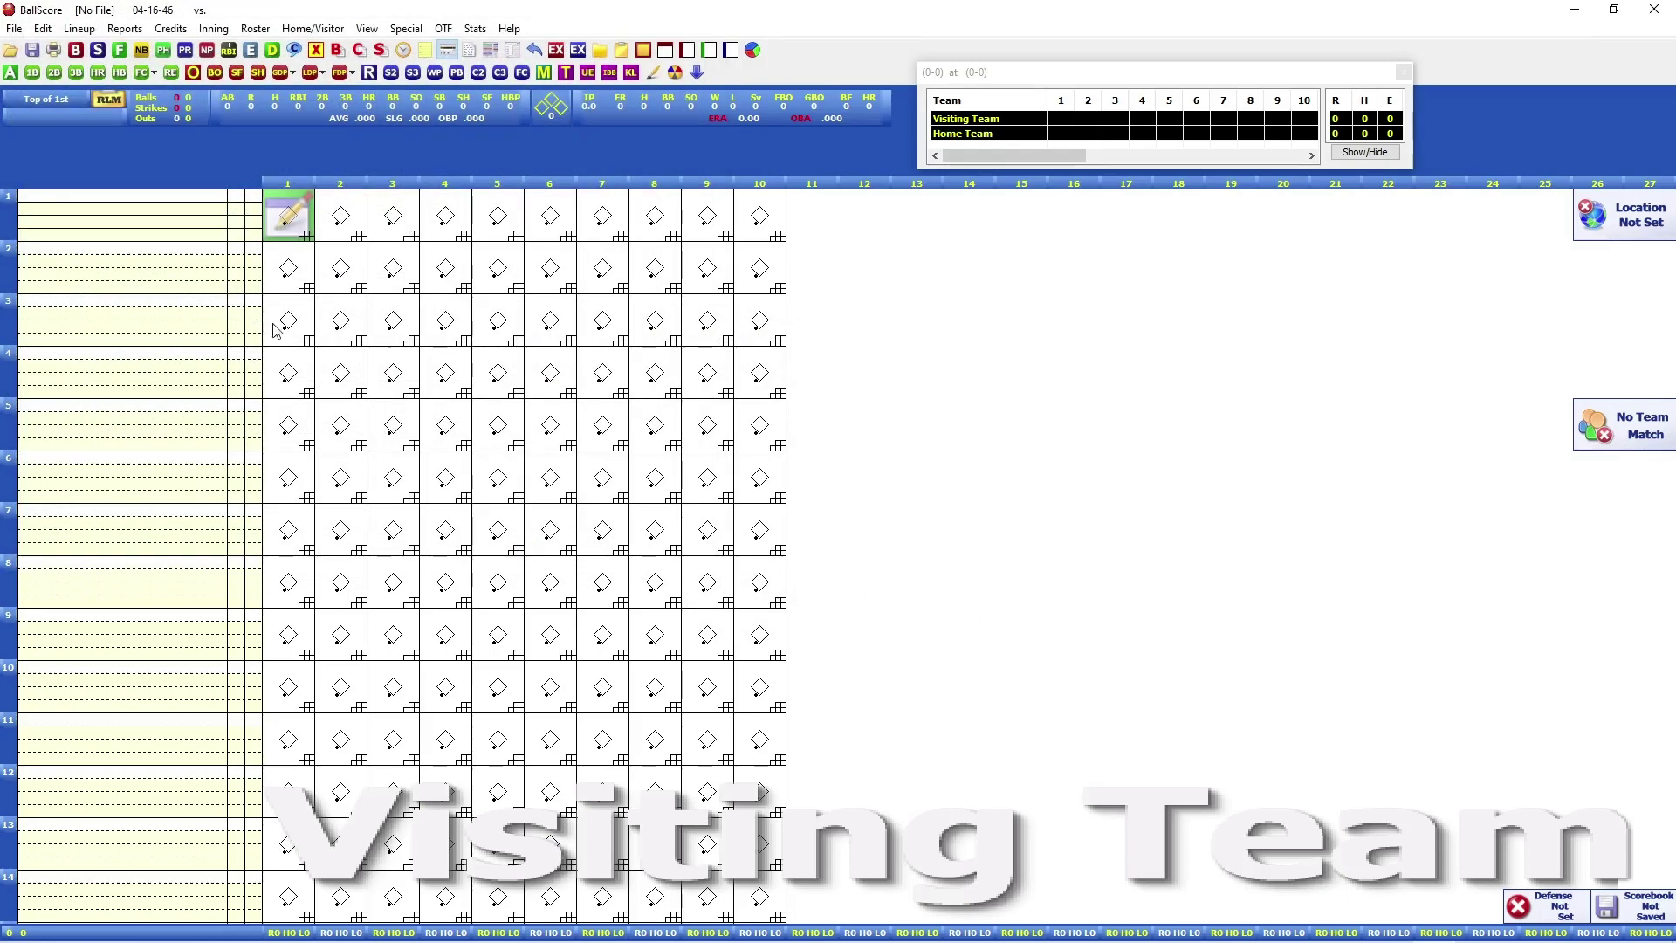
- Load the Boston Red Sox roster 1946BOS.ros from the AL folder for the visiting team
{"action": "left_click", "coordinate": [109, 101]}
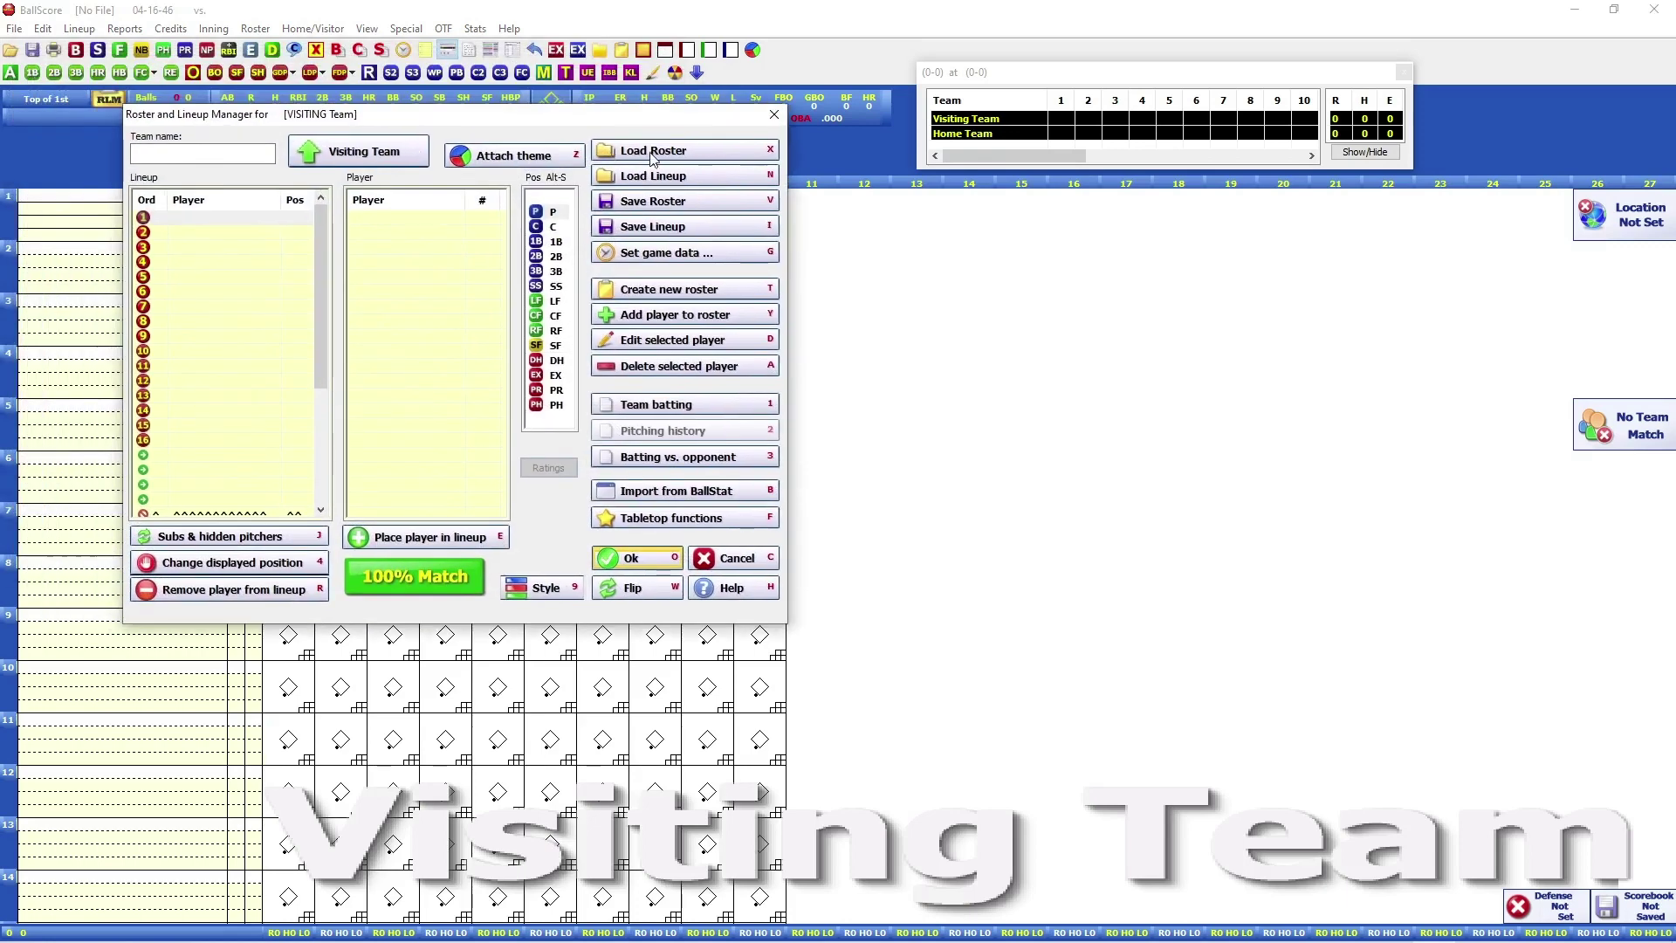
{"action": "left_click_drag", "start_coordinate": [593, 113], "coordinate": [627, 179]}
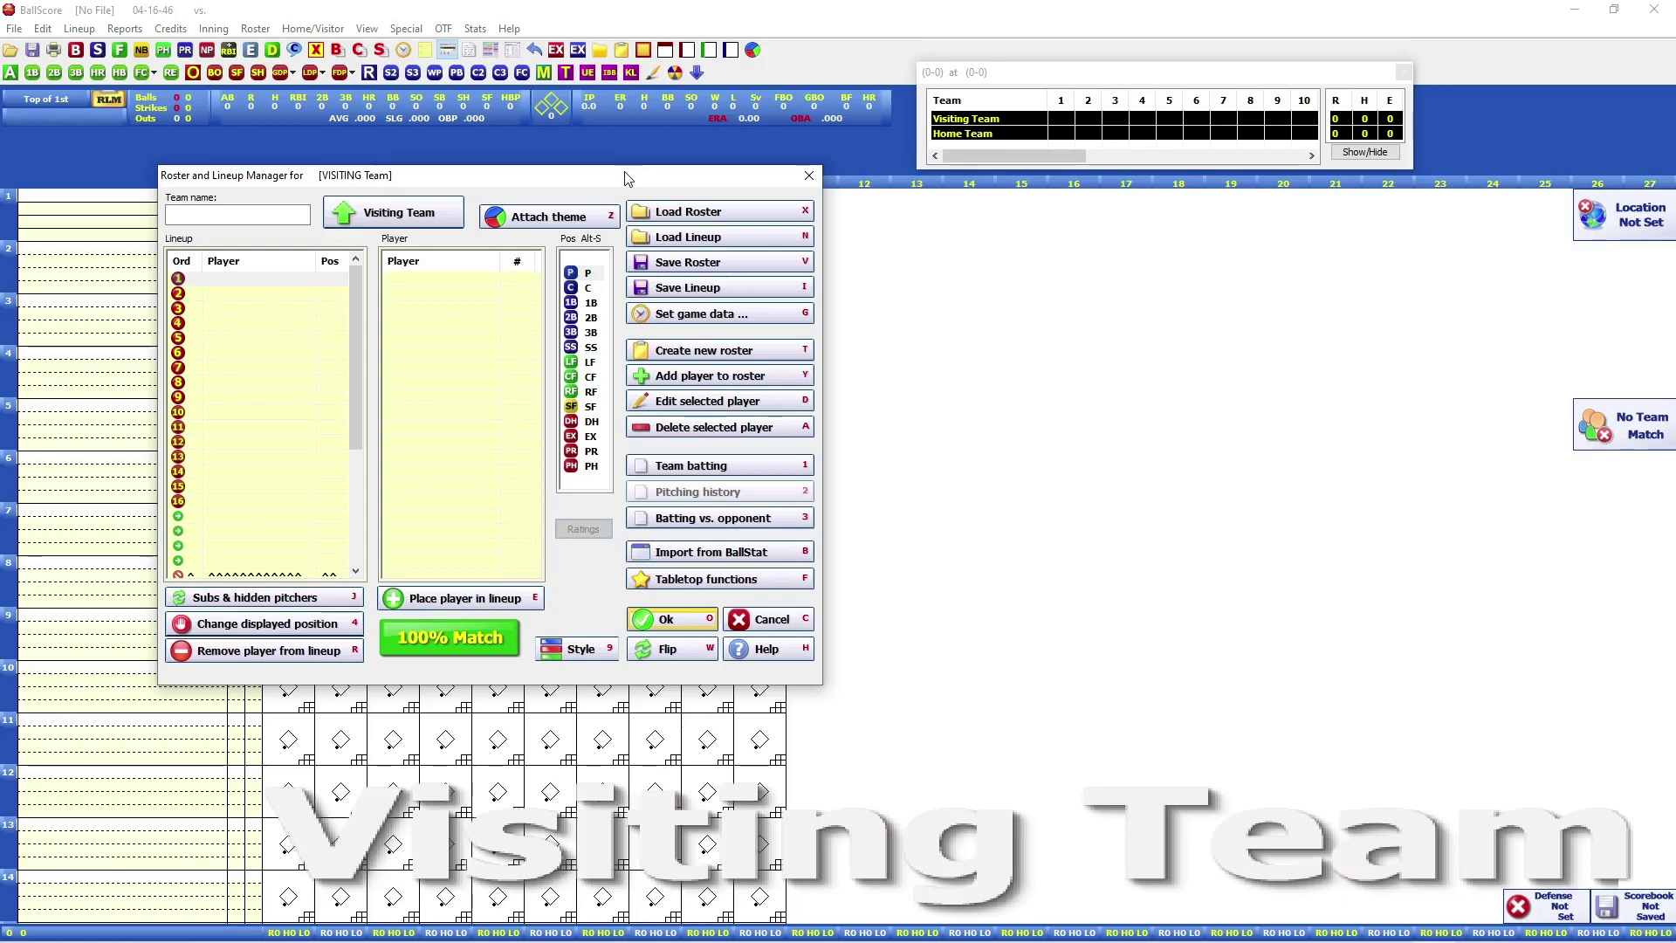
{"action": "left_click", "coordinate": [695, 215]}
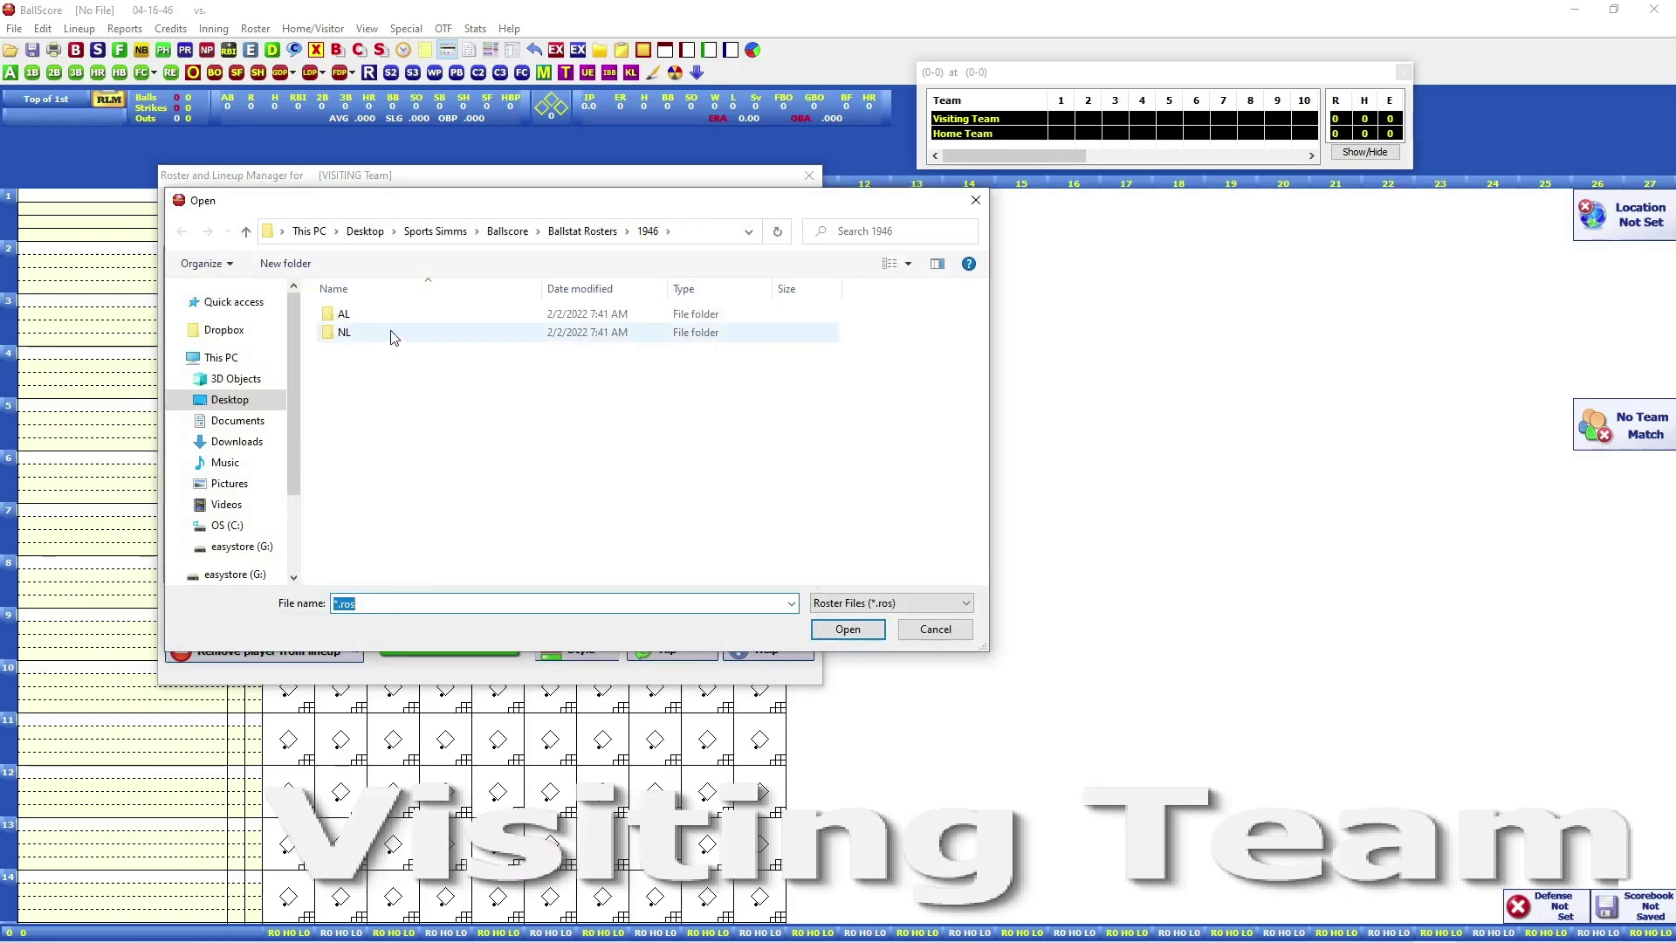
{"action": "double_click", "coordinate": [347, 315]}
{"action": "double_click", "coordinate": [366, 314]}
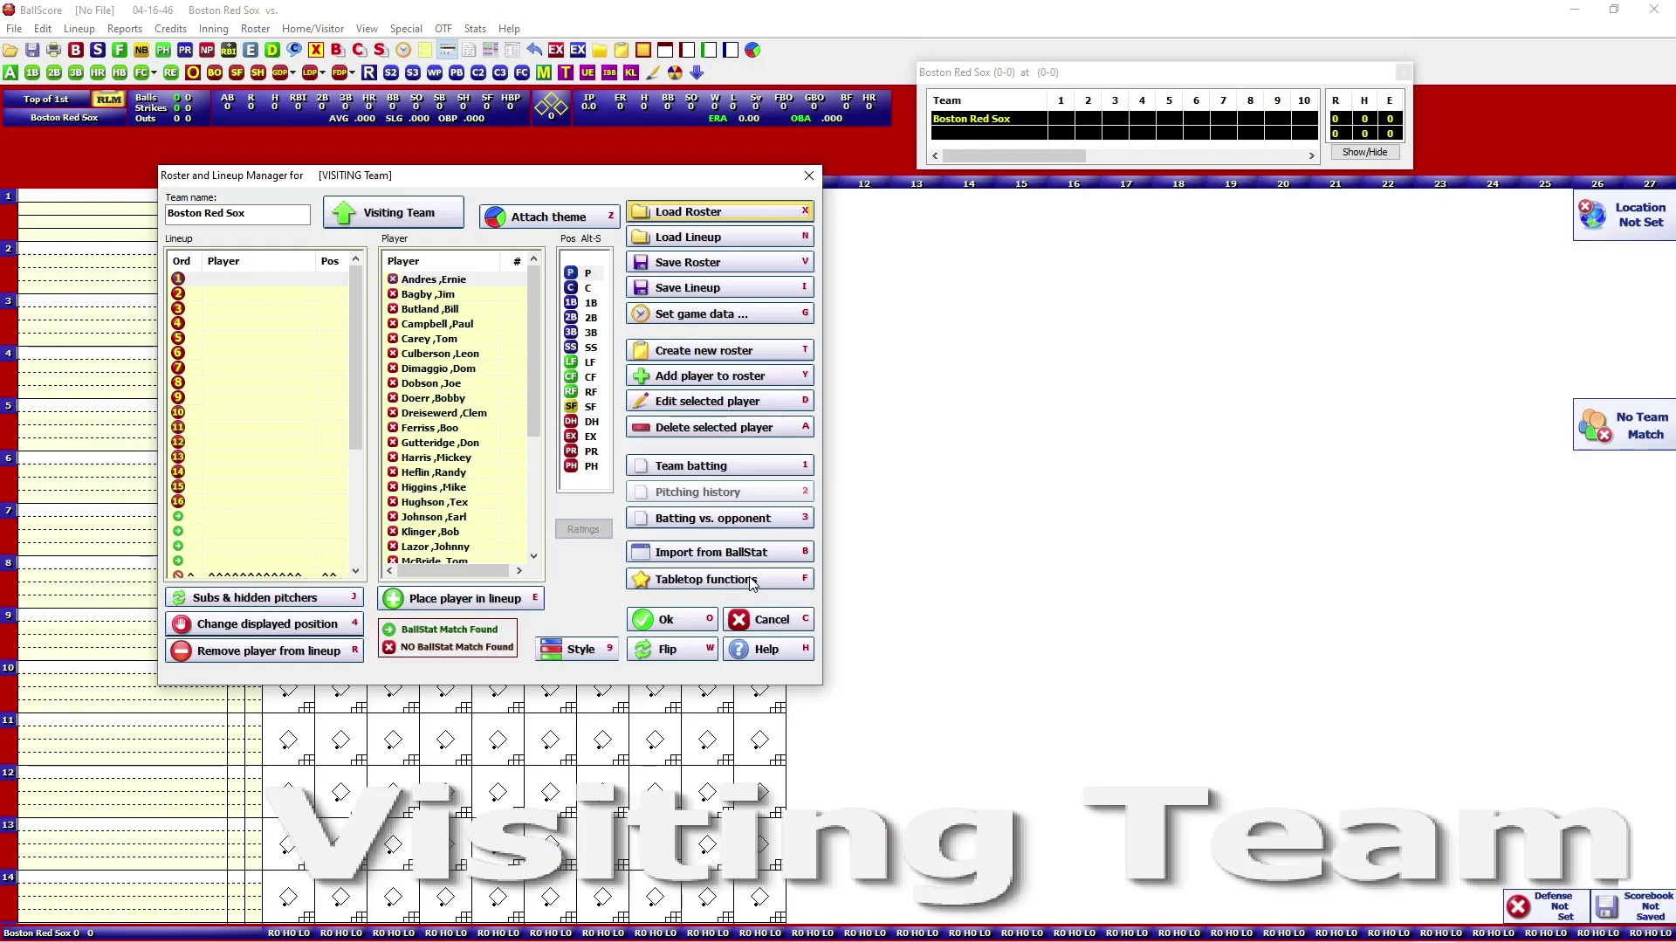
{"action": "left_click", "coordinate": [751, 579]}
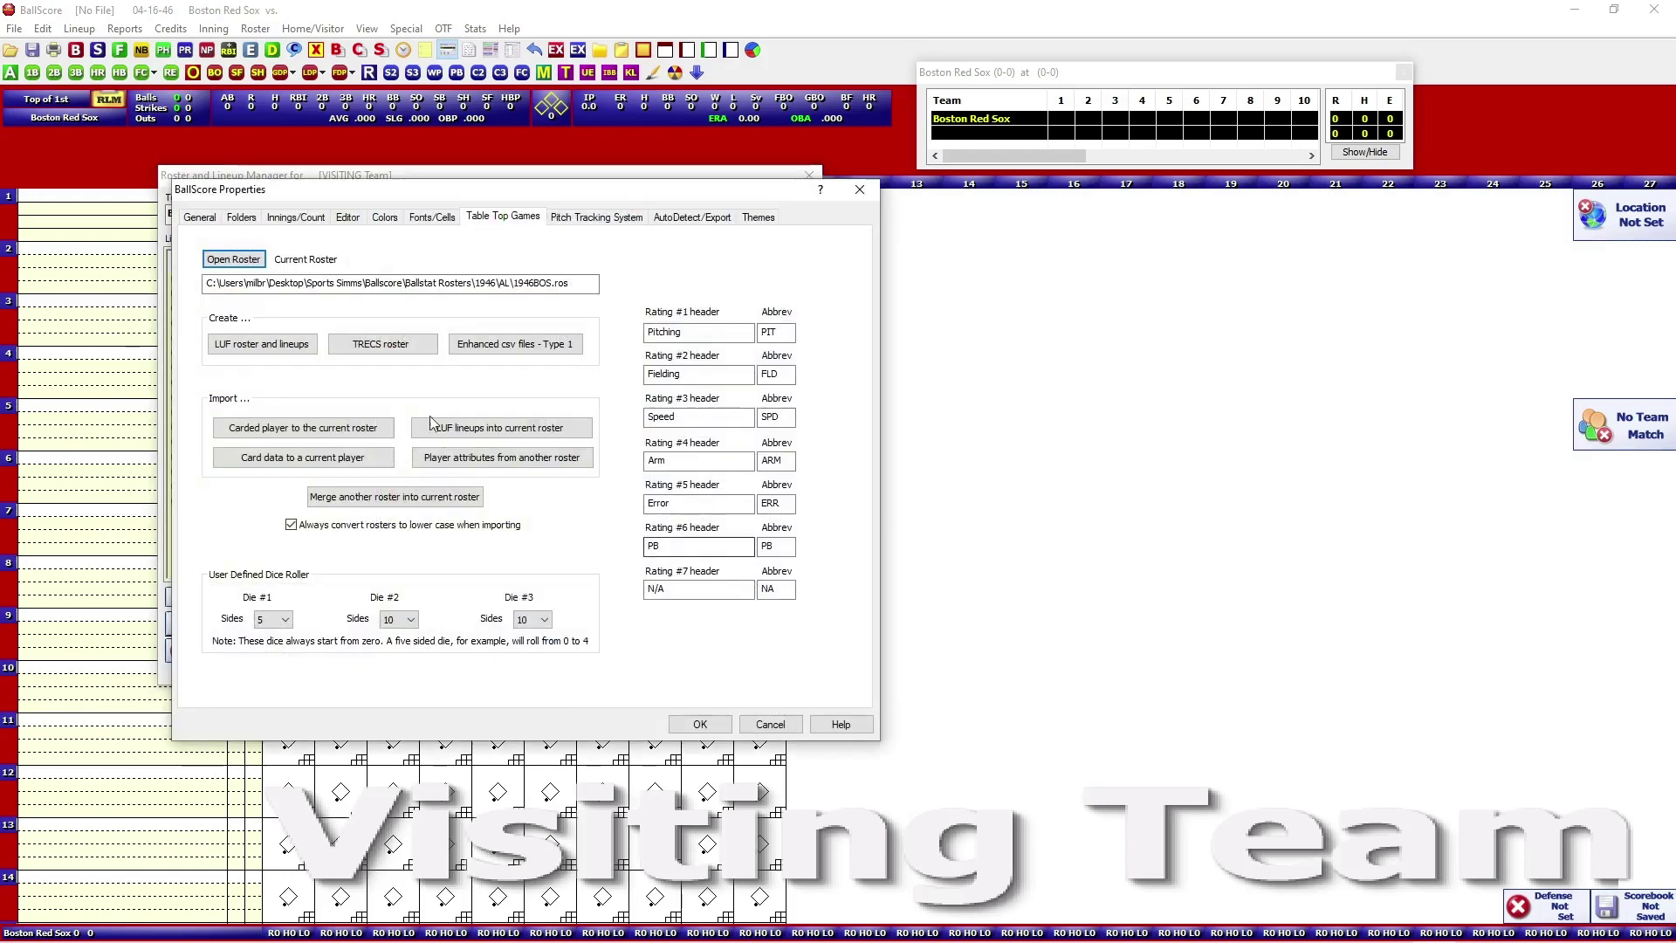
{"action": "left_click", "coordinate": [281, 345]}
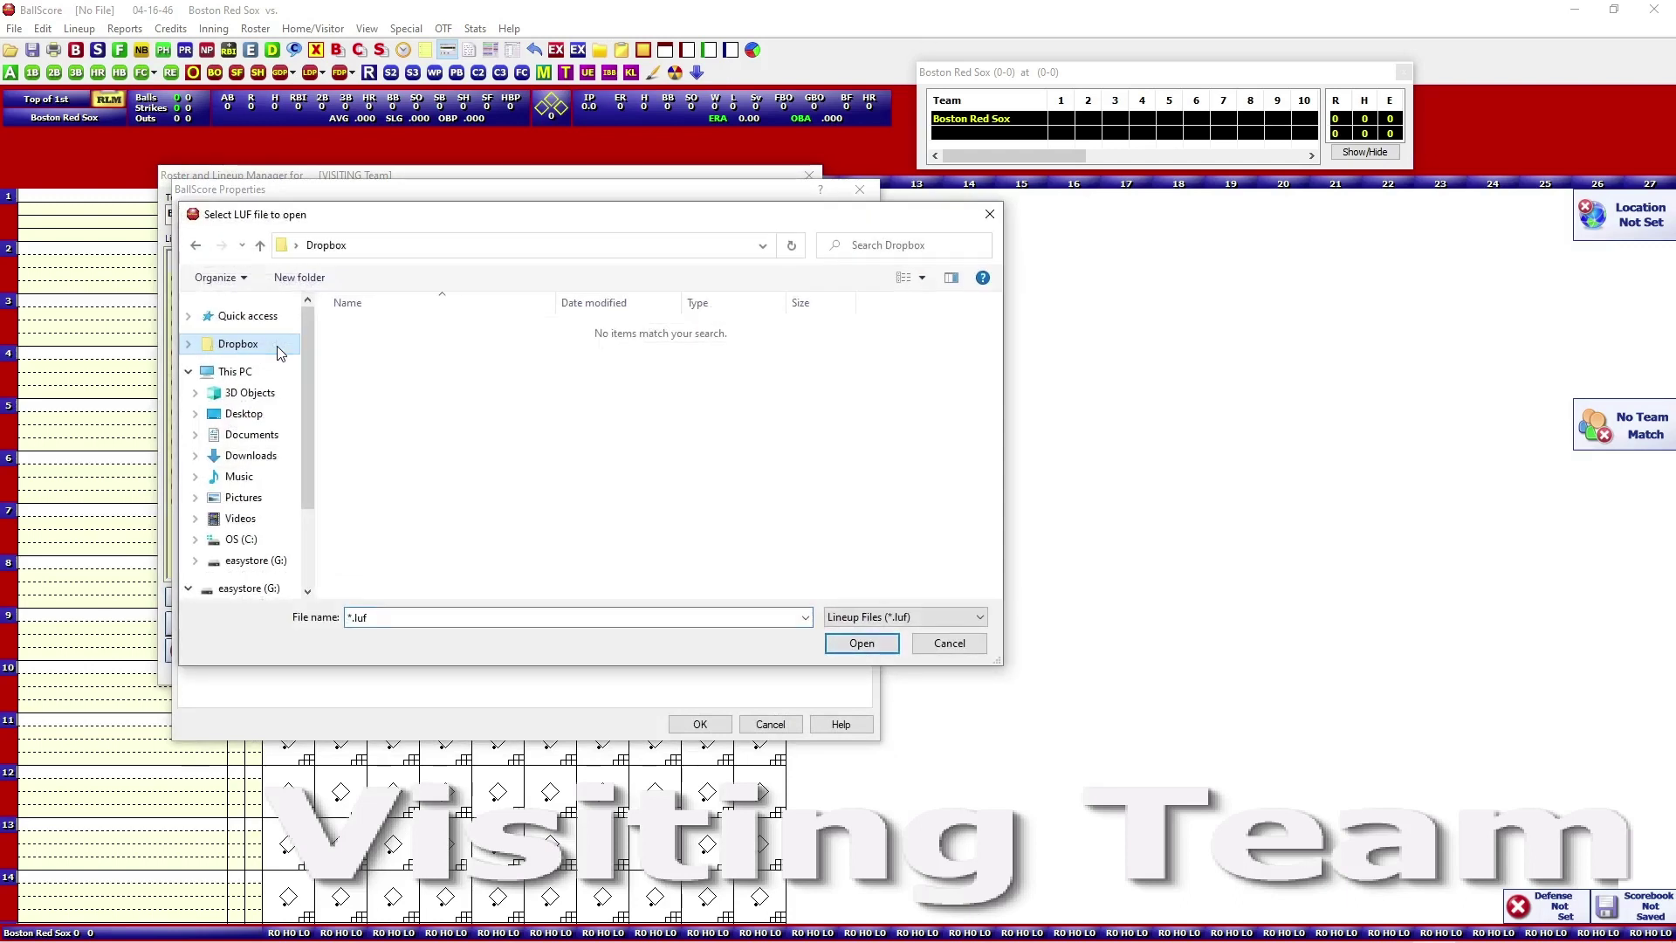
{"action": "left_click", "coordinate": [255, 415]}
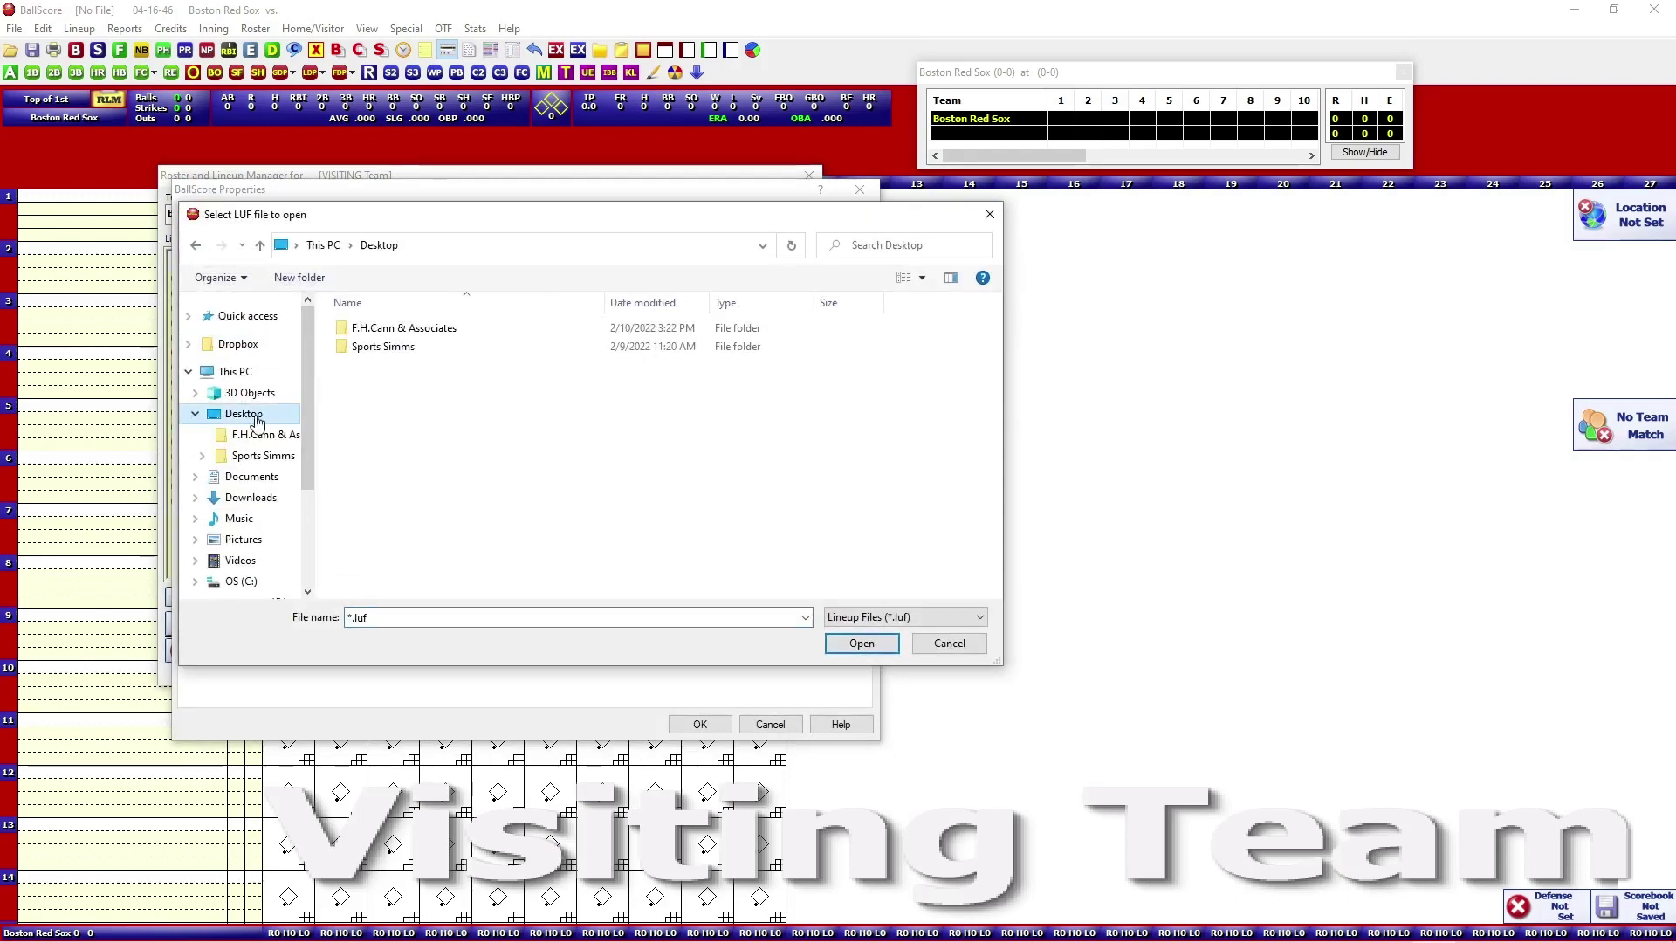
{"action": "double_click", "coordinate": [397, 346]}
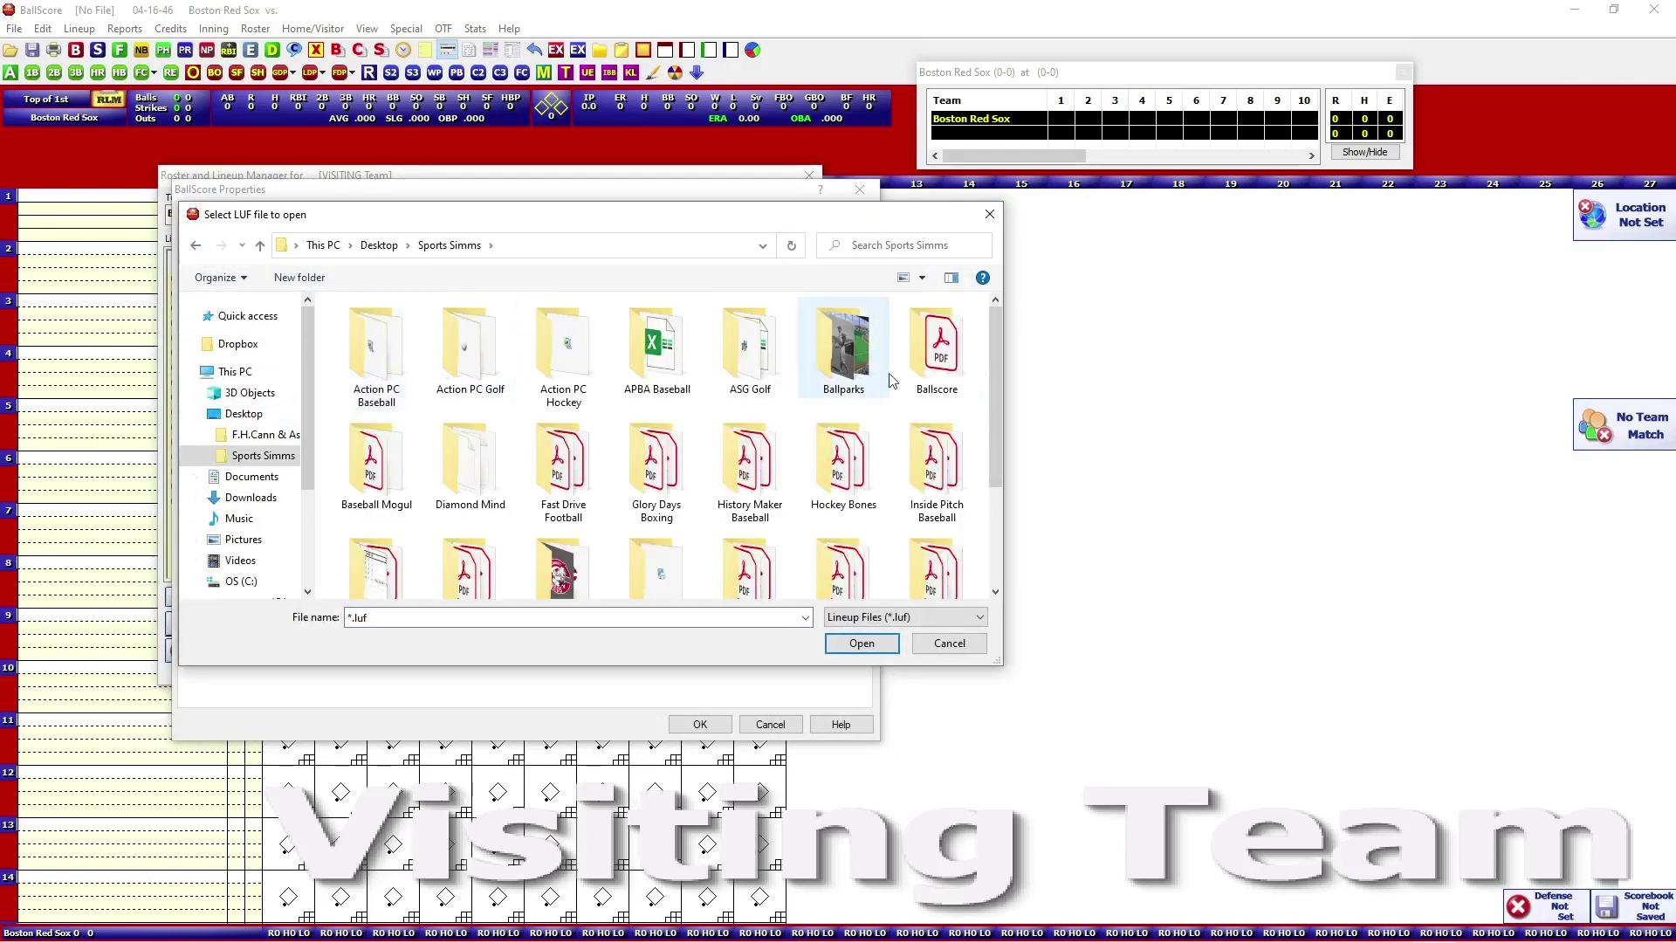
{"action": "double_click", "coordinate": [916, 371]}
{"action": "double_click", "coordinate": [397, 330]}
{"action": "double_click", "coordinate": [367, 347]}
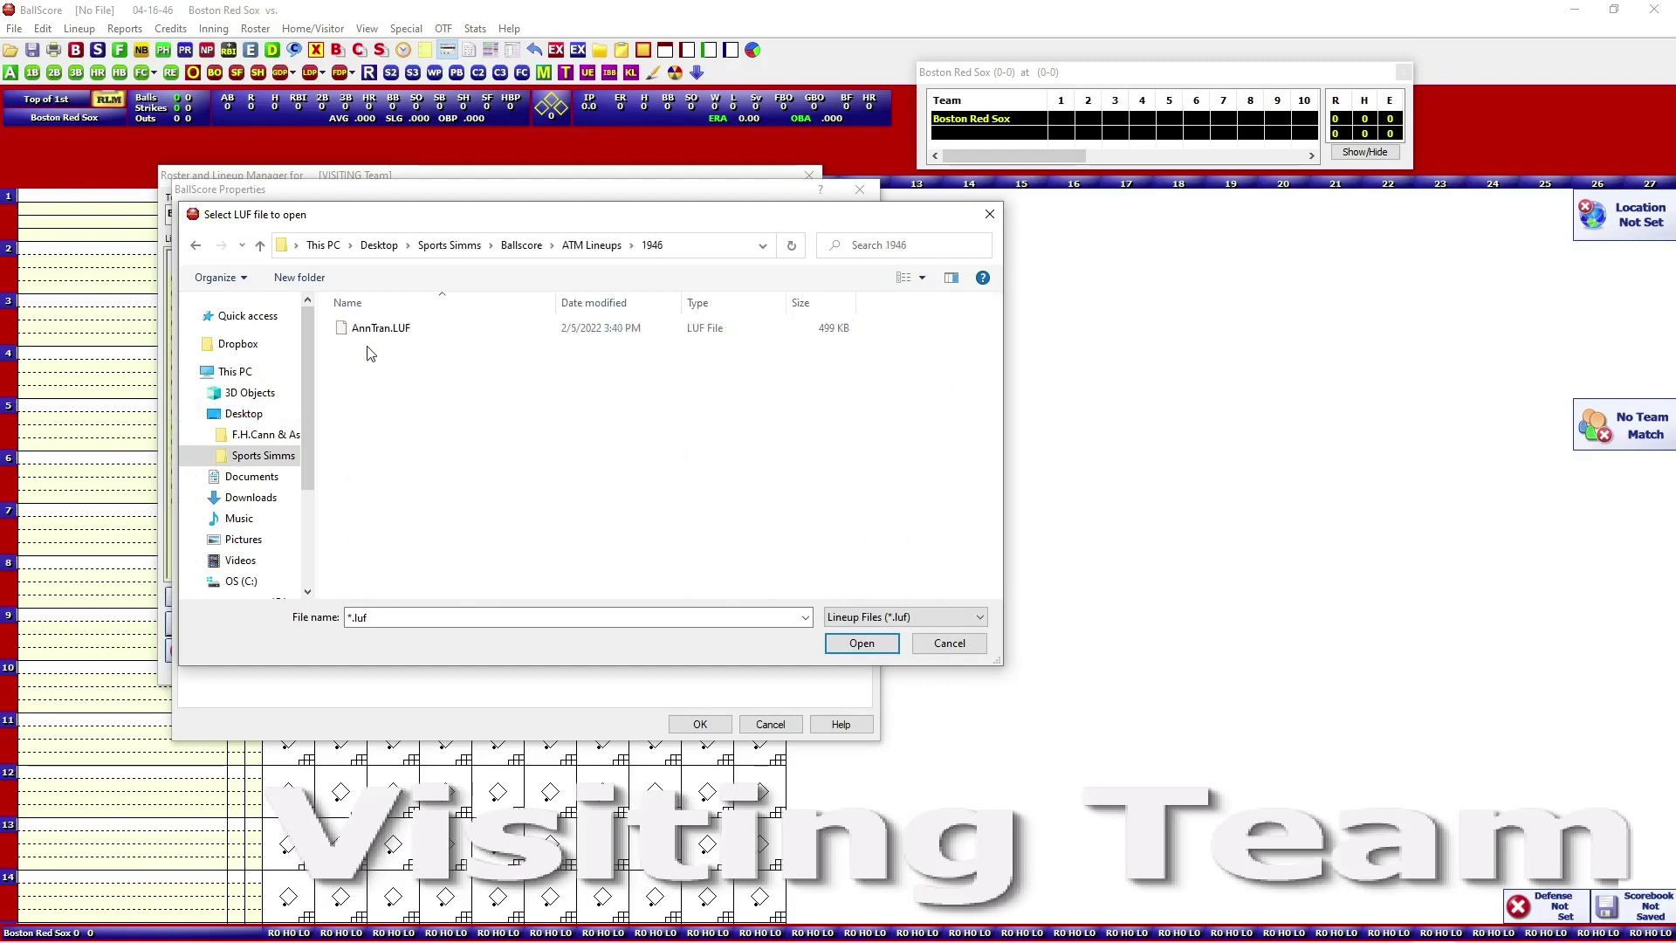
{"action": "double_click", "coordinate": [388, 329]}
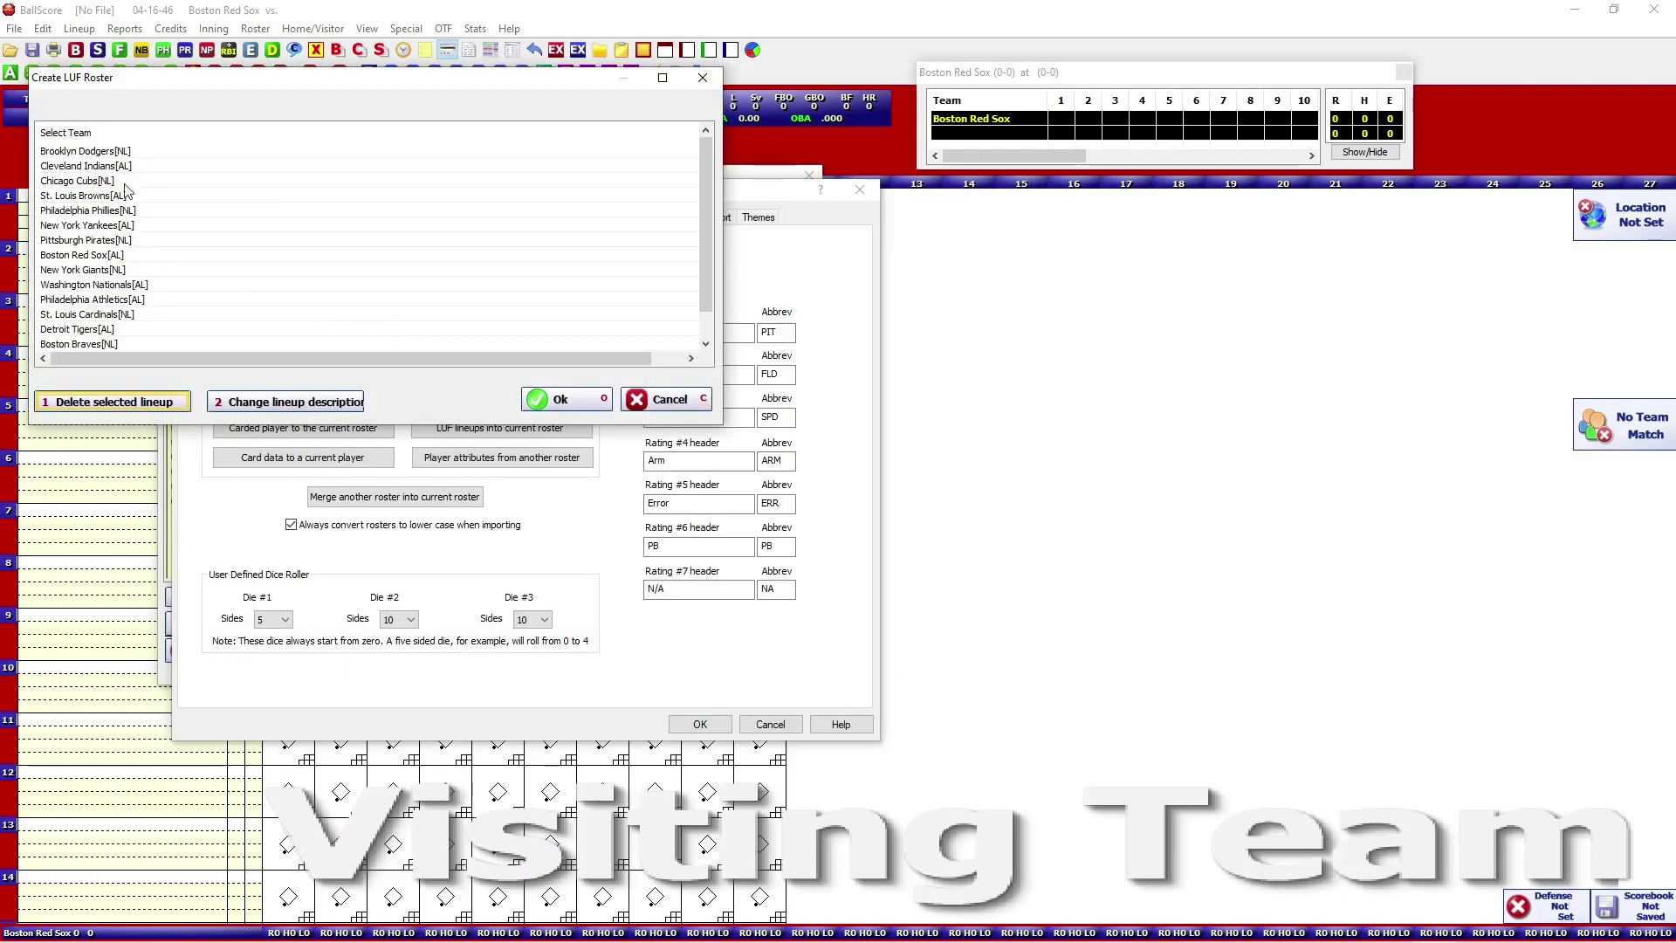
- Create the Boston Red Sox[AL] roster, overwrite 1946BOS.ros in the AL folder with it, and accept the properties
{"action": "left_click", "coordinate": [107, 254]}
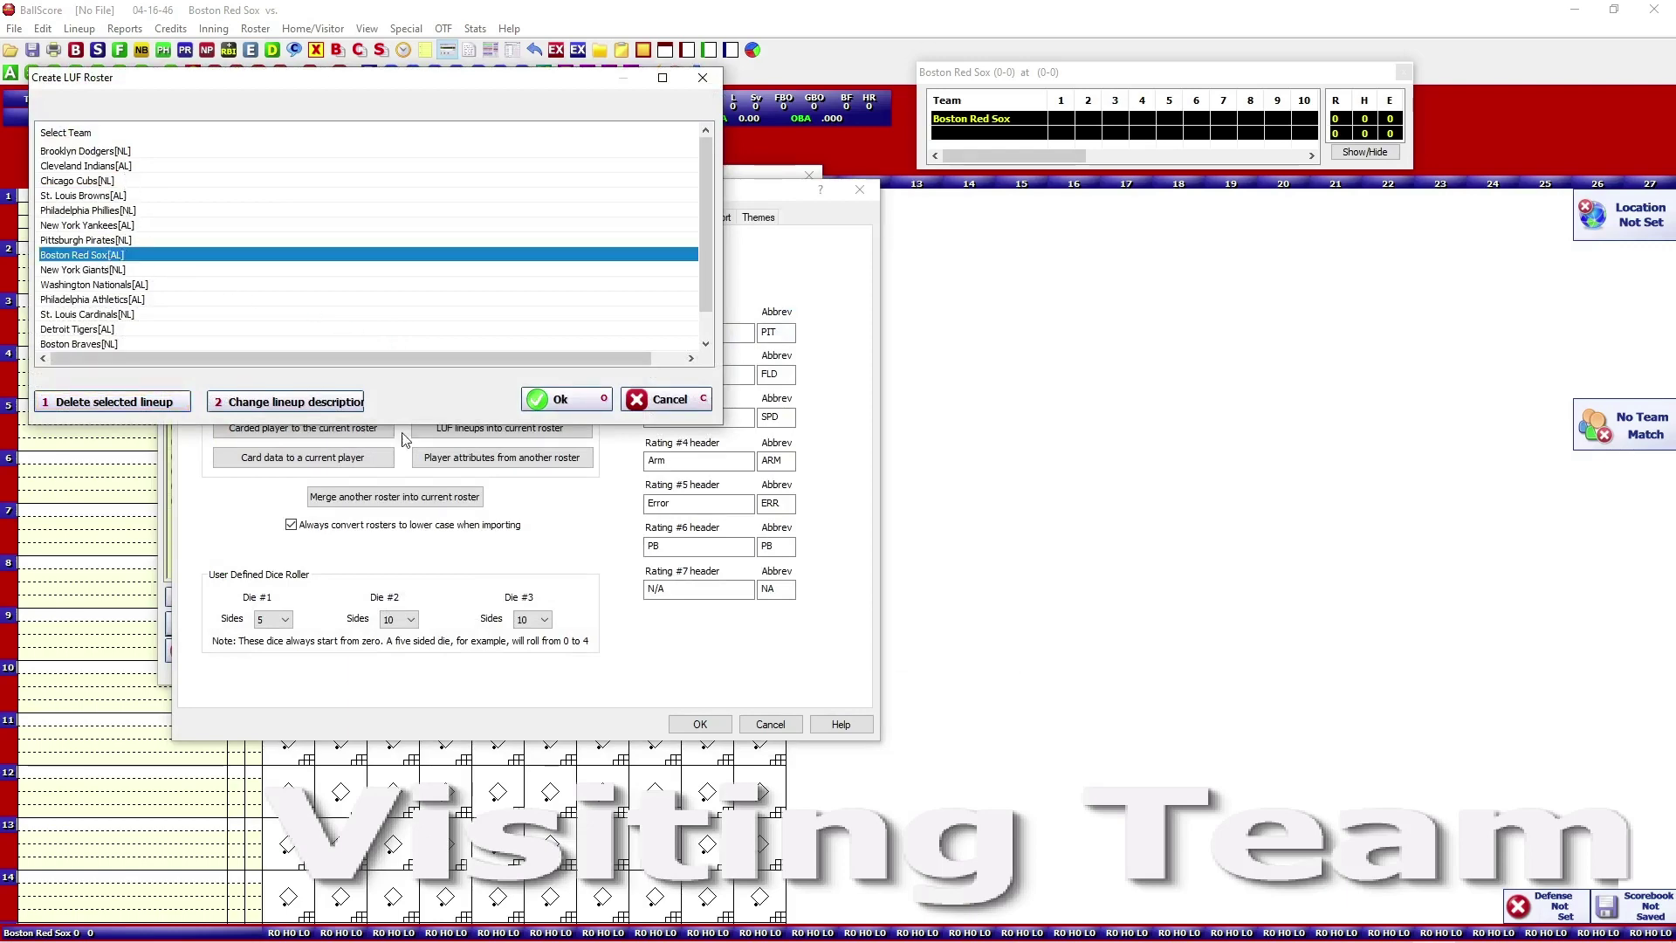
{"action": "left_click", "coordinate": [565, 405]}
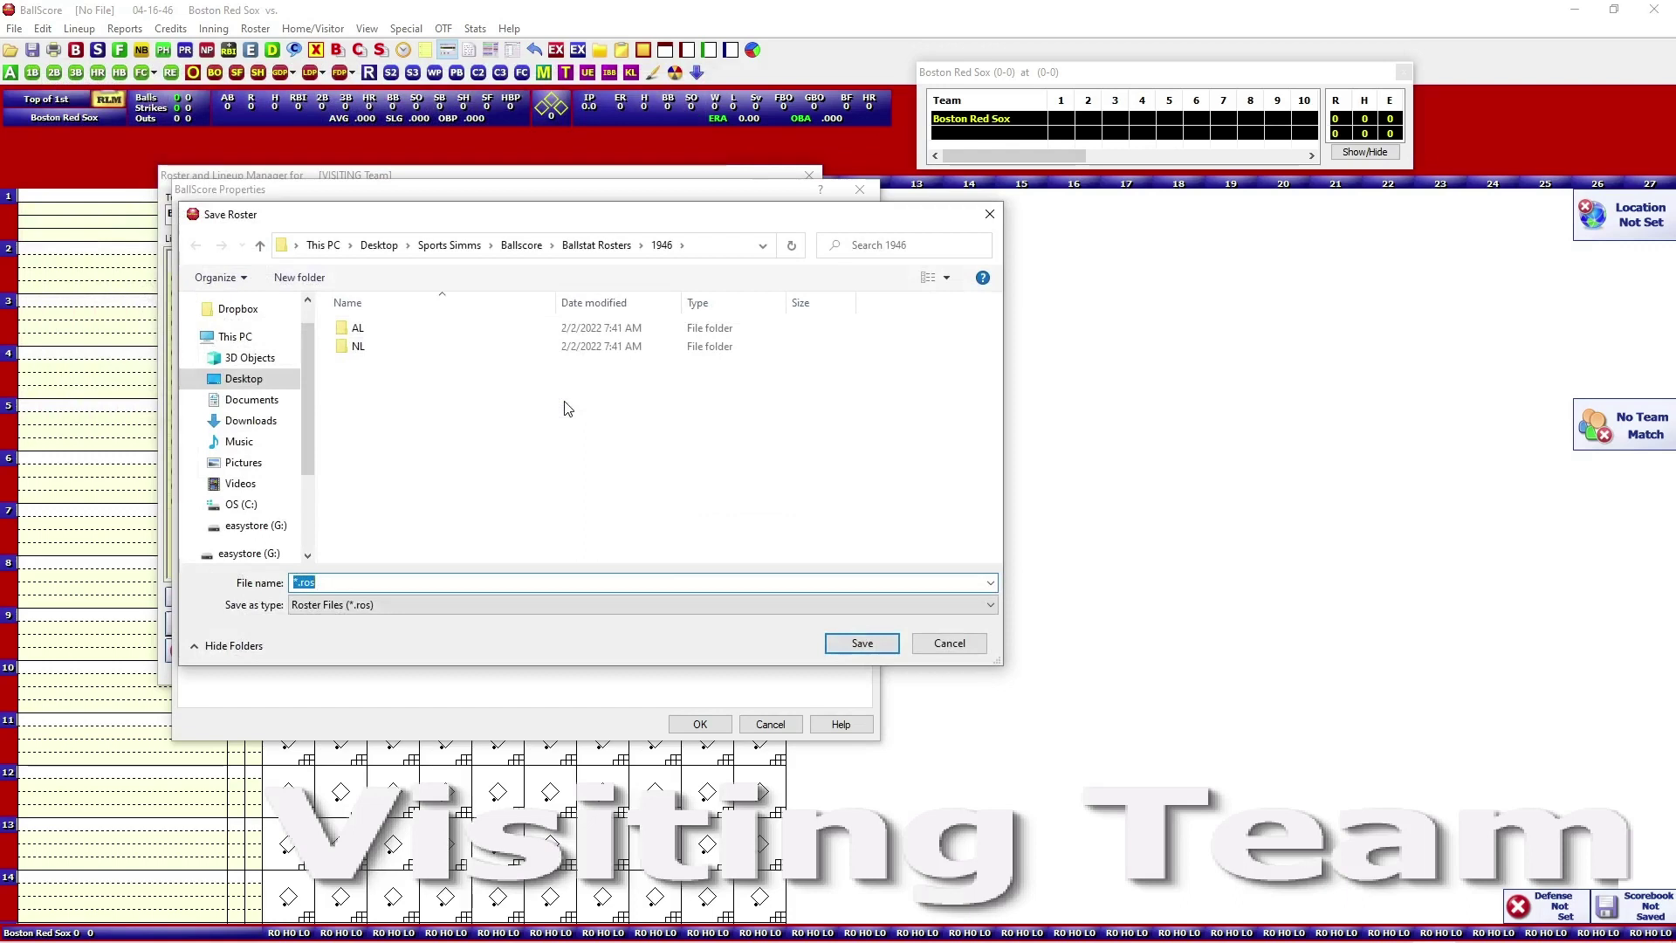
{"action": "double_click", "coordinate": [360, 329]}
{"action": "left_click", "coordinate": [381, 335]}
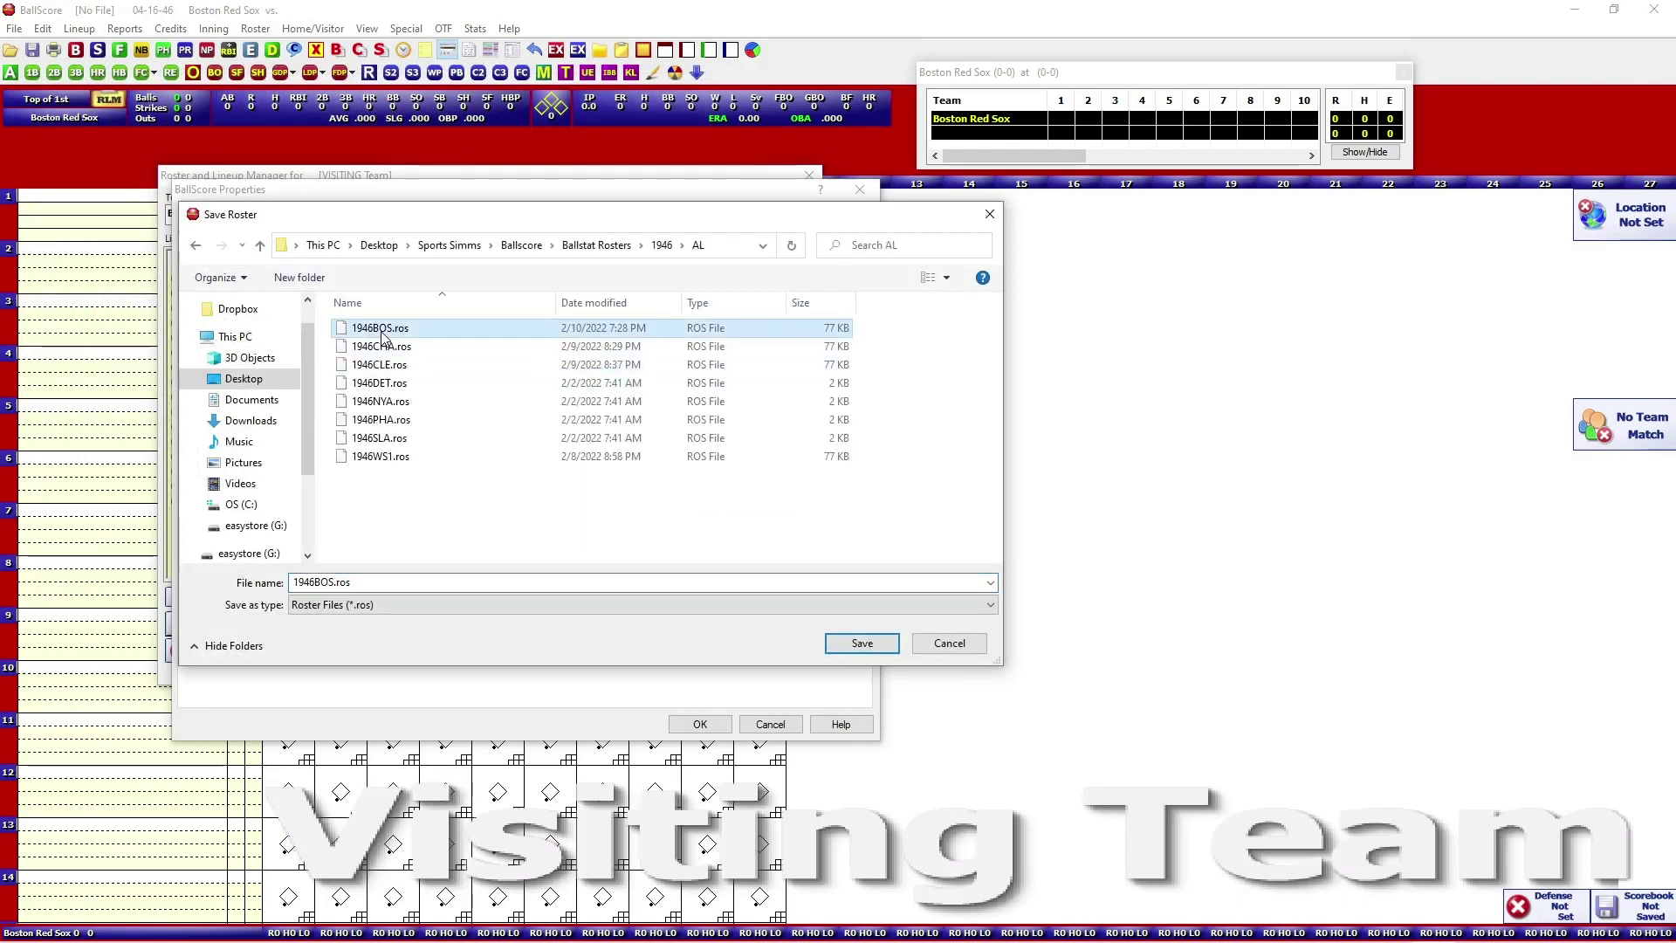
{"action": "double_click", "coordinate": [382, 335]}
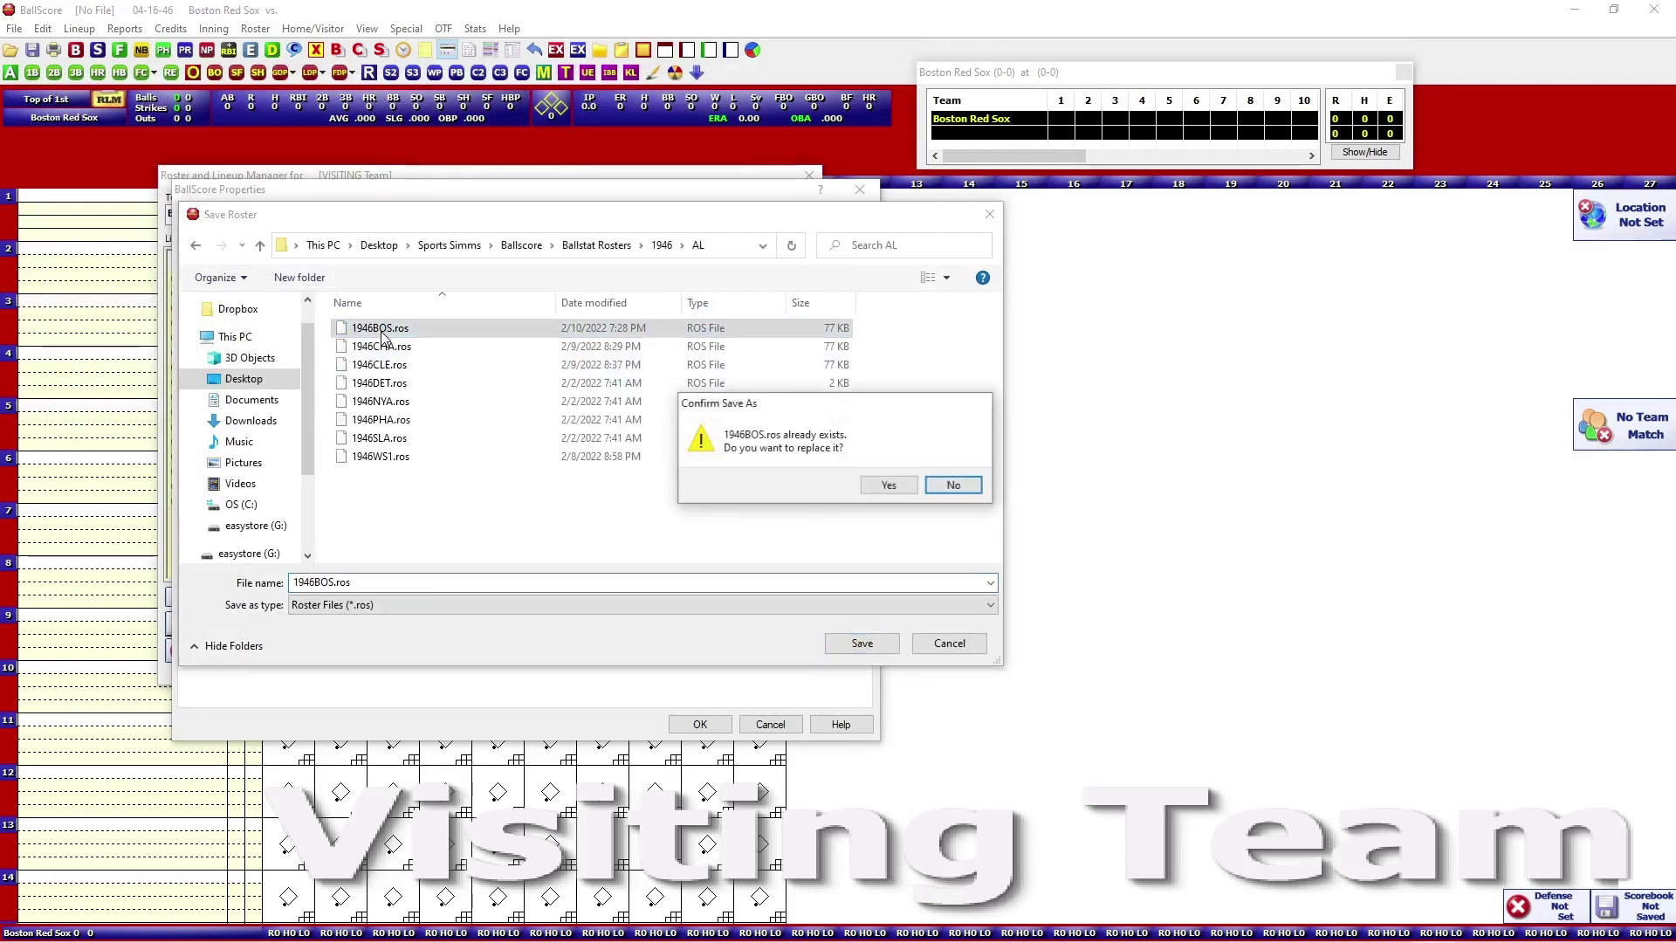
{"action": "left_click", "coordinate": [898, 494]}
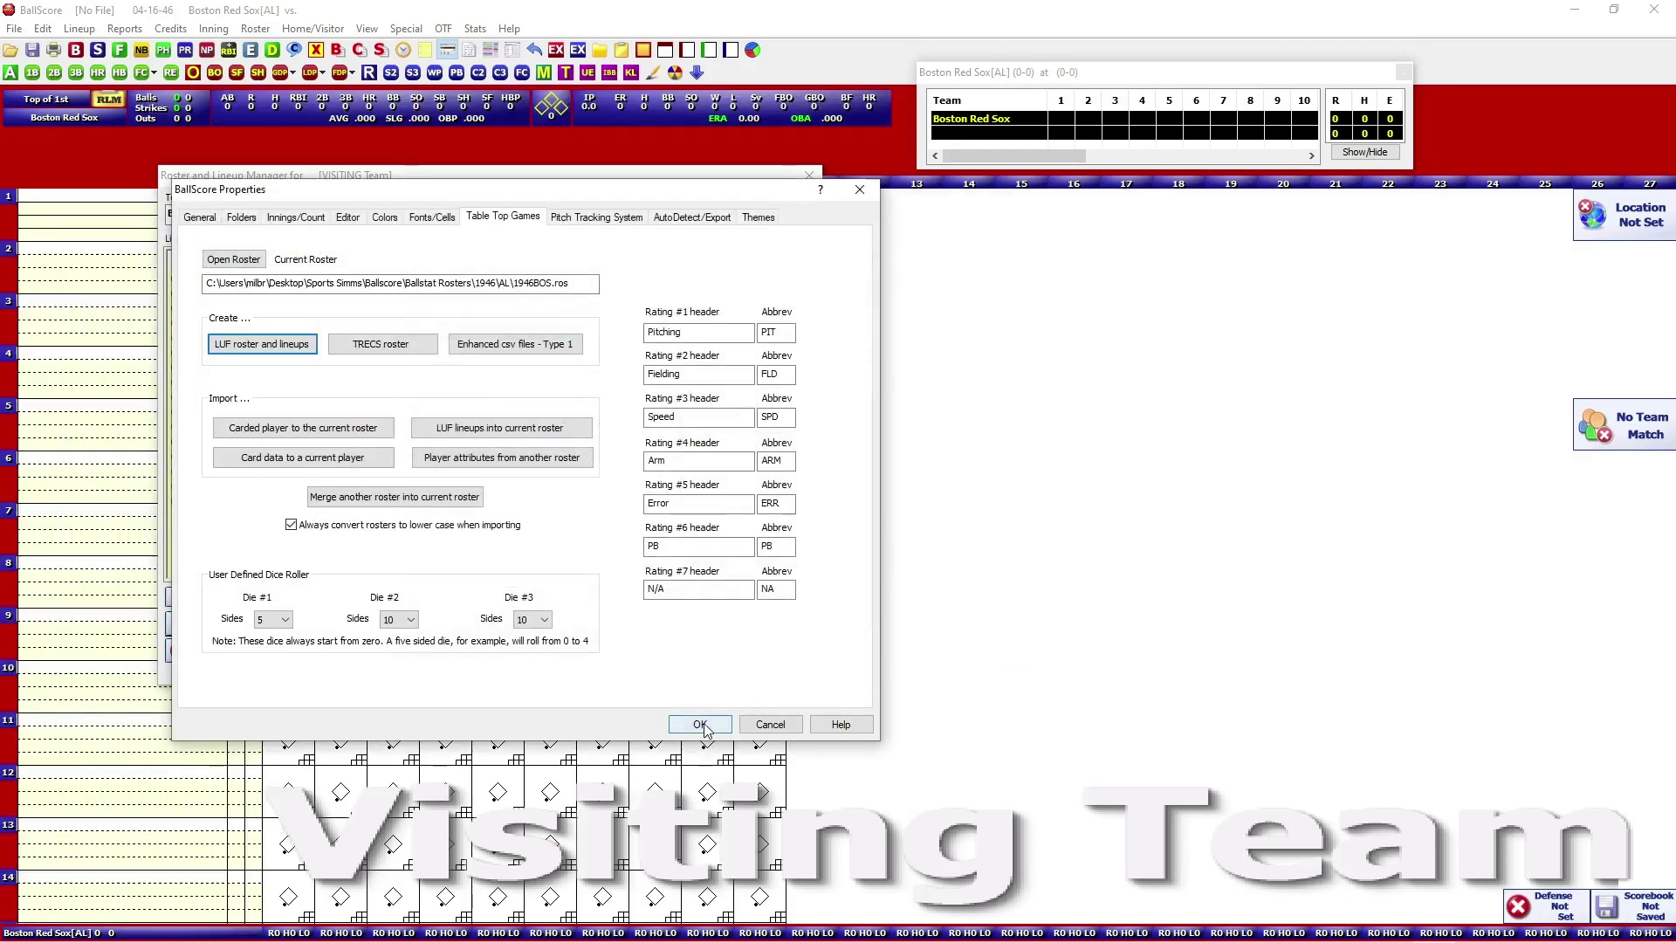
{"action": "left_click", "coordinate": [699, 724]}
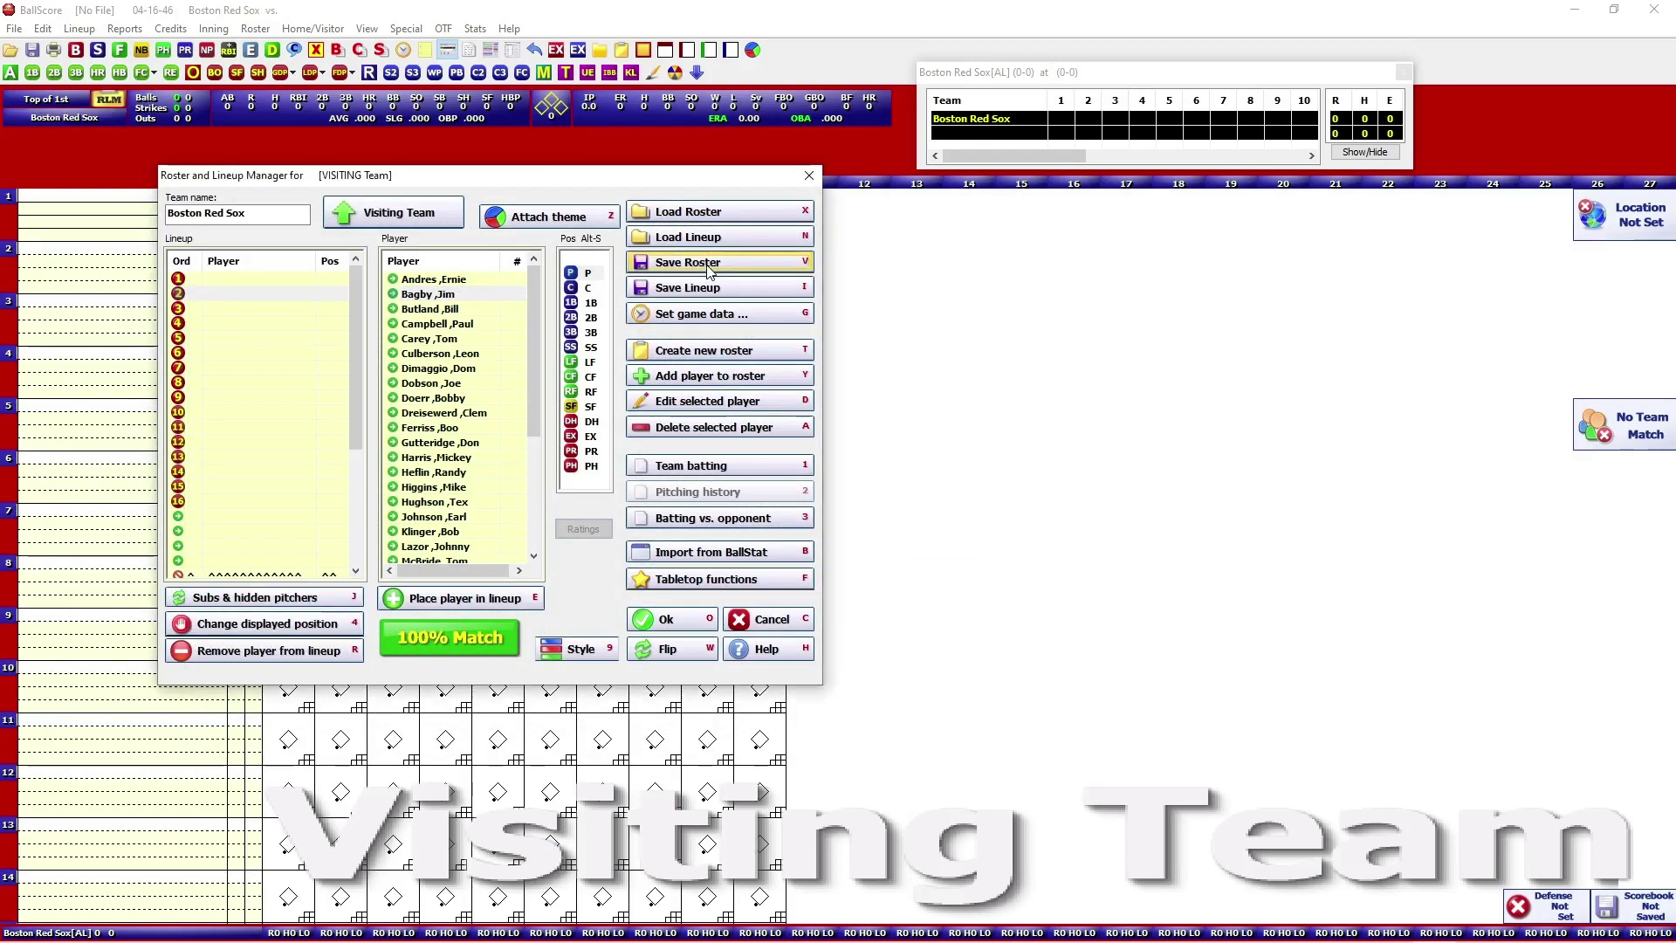
- Load the visiting team's 4/16/1946 lineup and set the starting defense with the Green option
{"action": "left_click", "coordinate": [711, 238]}
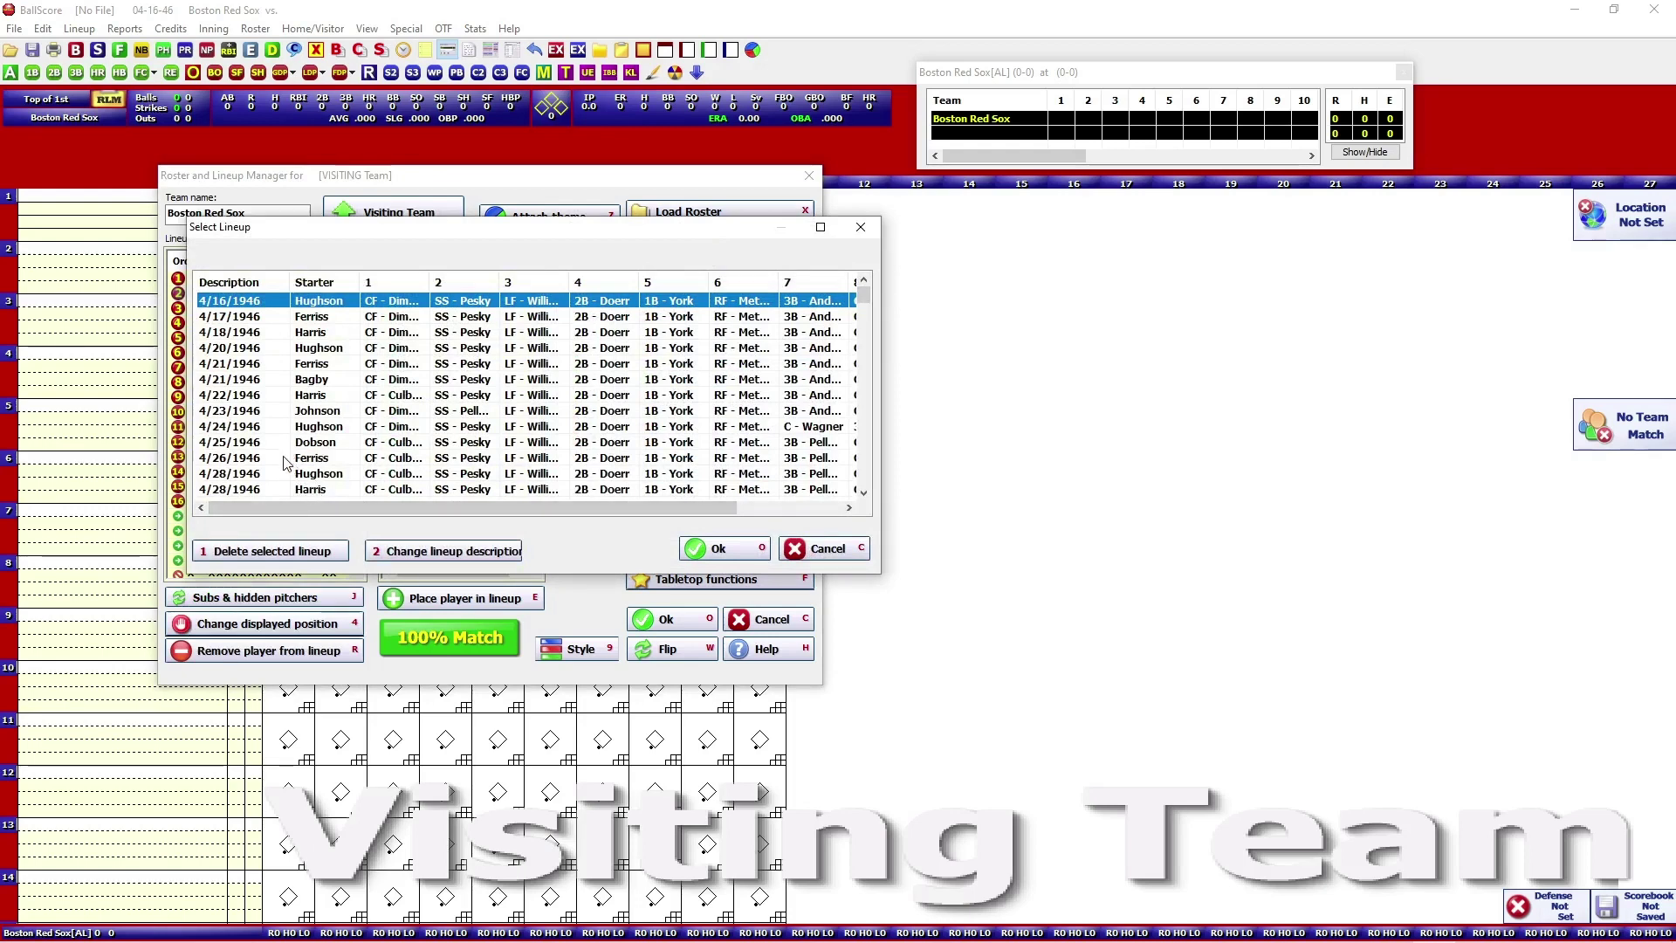
{"action": "left_click", "coordinate": [720, 550]}
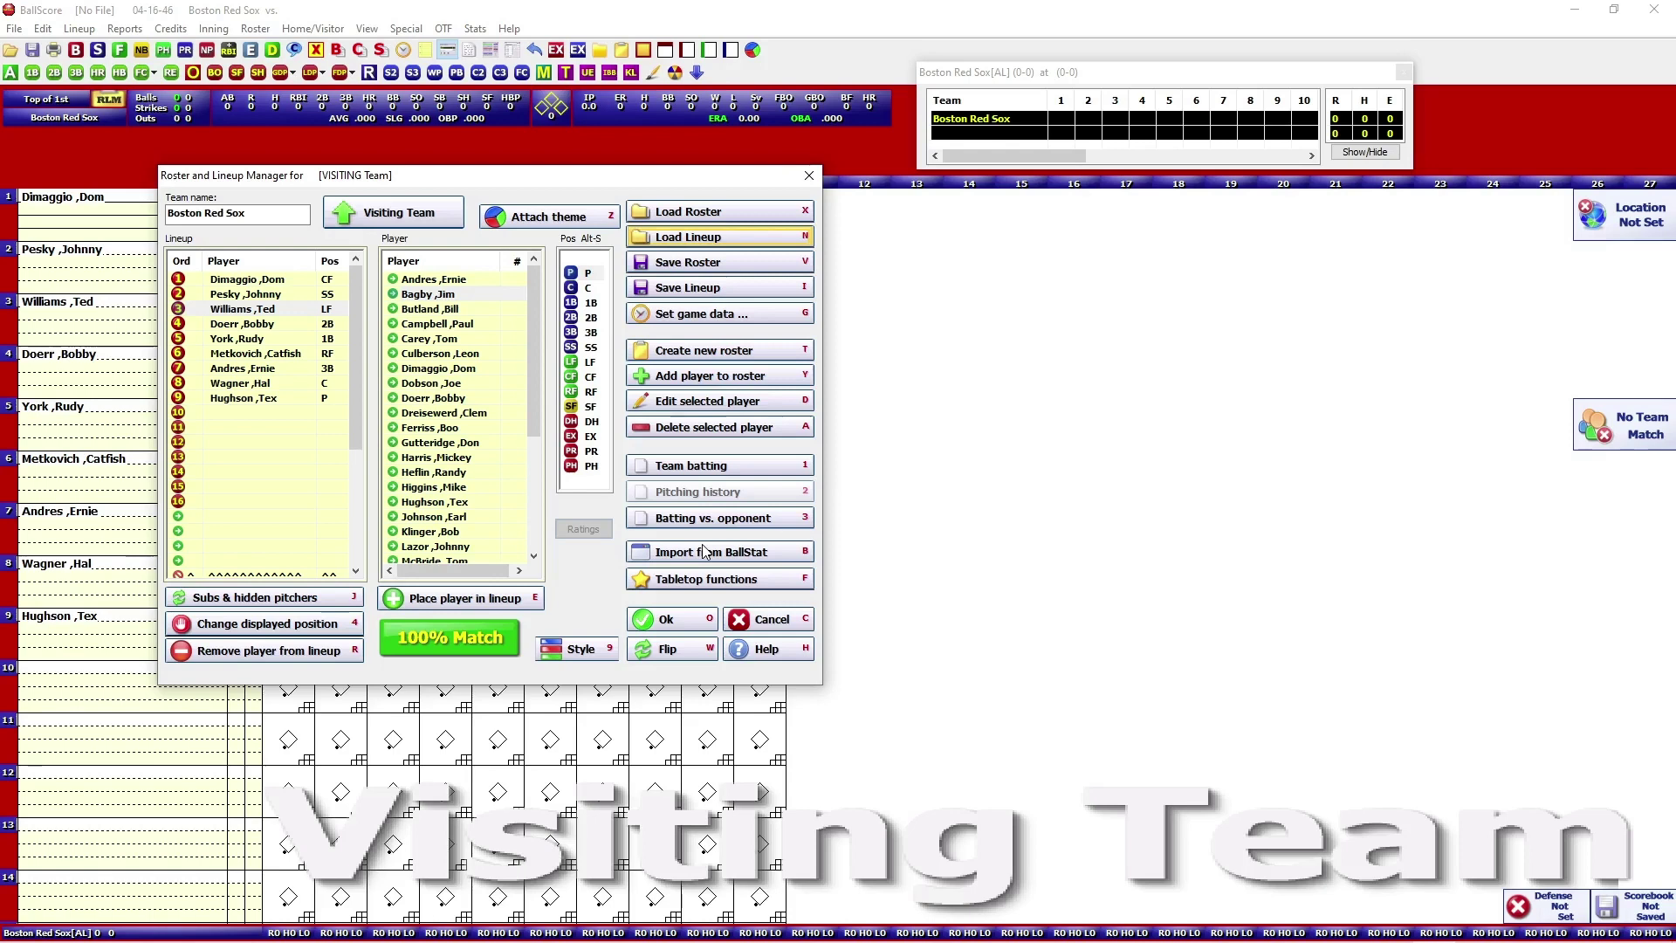
{"action": "left_click", "coordinate": [704, 628]}
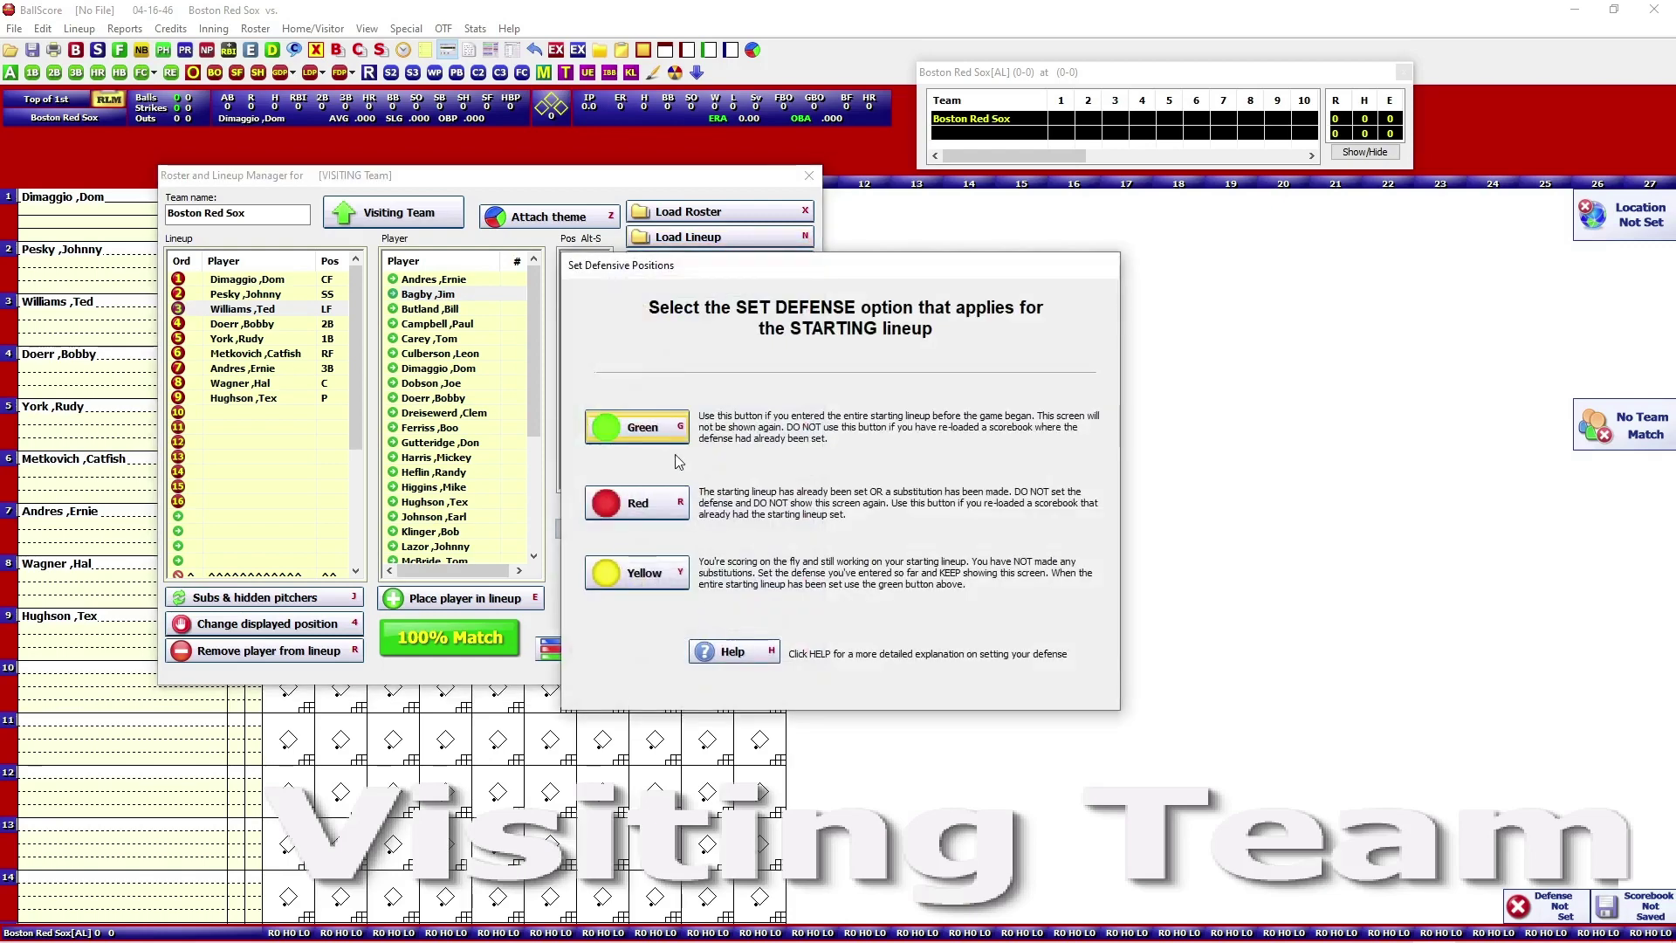
{"action": "left_click", "coordinate": [646, 429]}
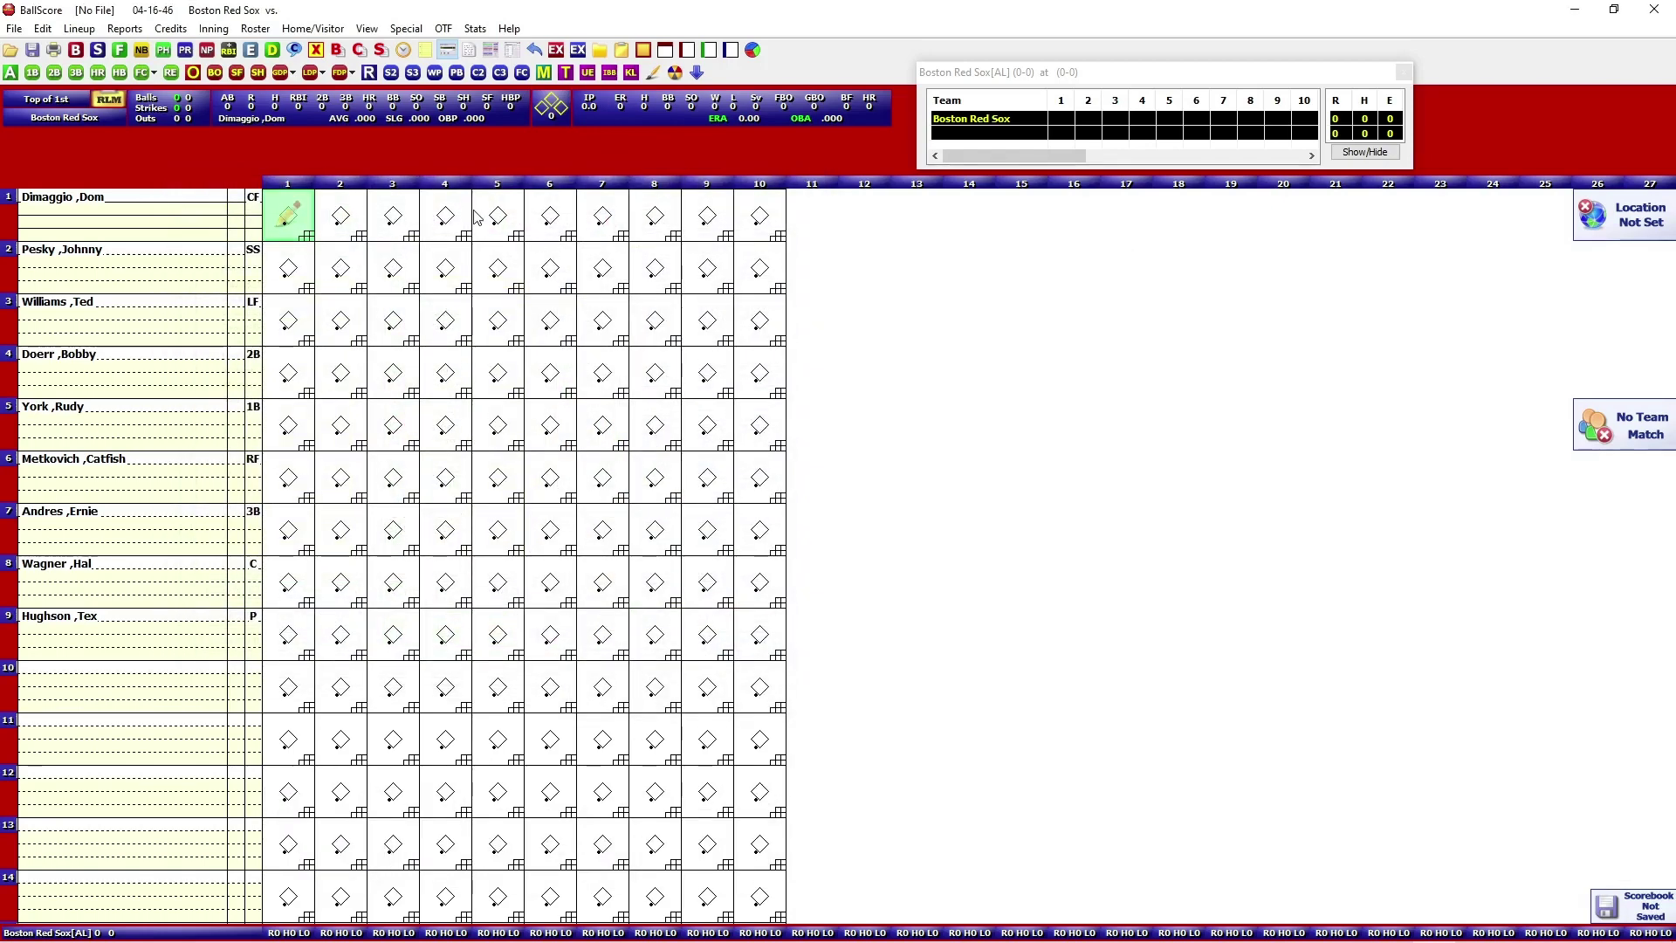
- Switch to the home team and load the roster 1946WS1.ros from the AL folder for it
{"action": "left_click", "coordinate": [699, 73]}
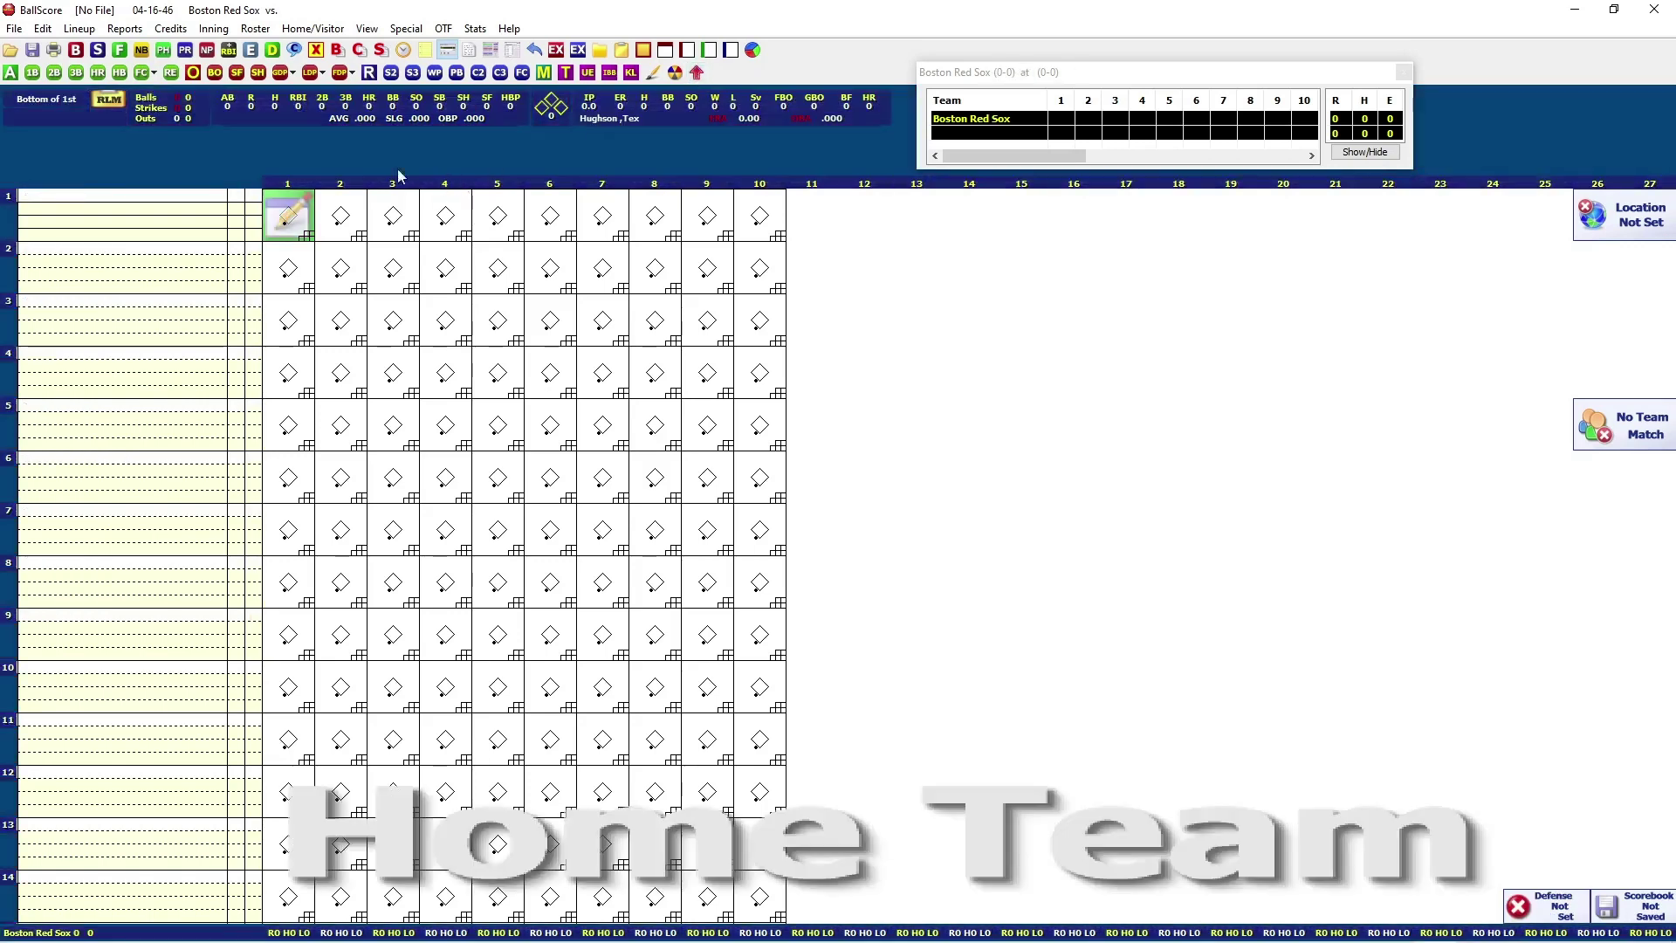
{"action": "left_click", "coordinate": [114, 103]}
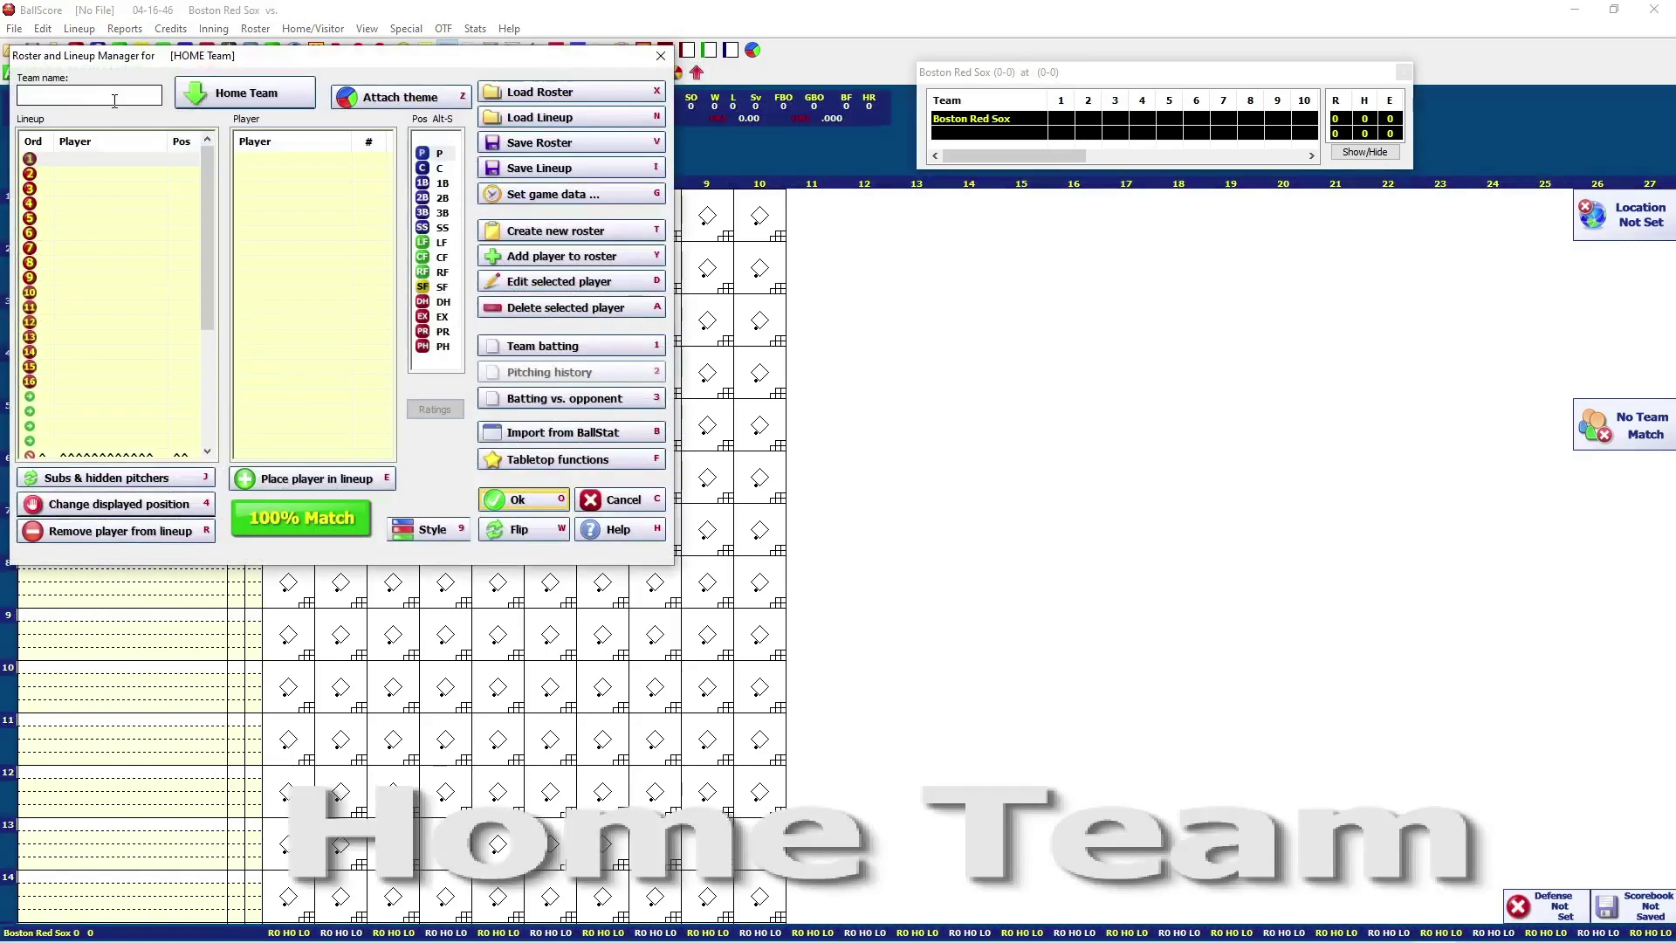
{"action": "left_click_drag", "start_coordinate": [329, 63], "coordinate": [442, 130]}
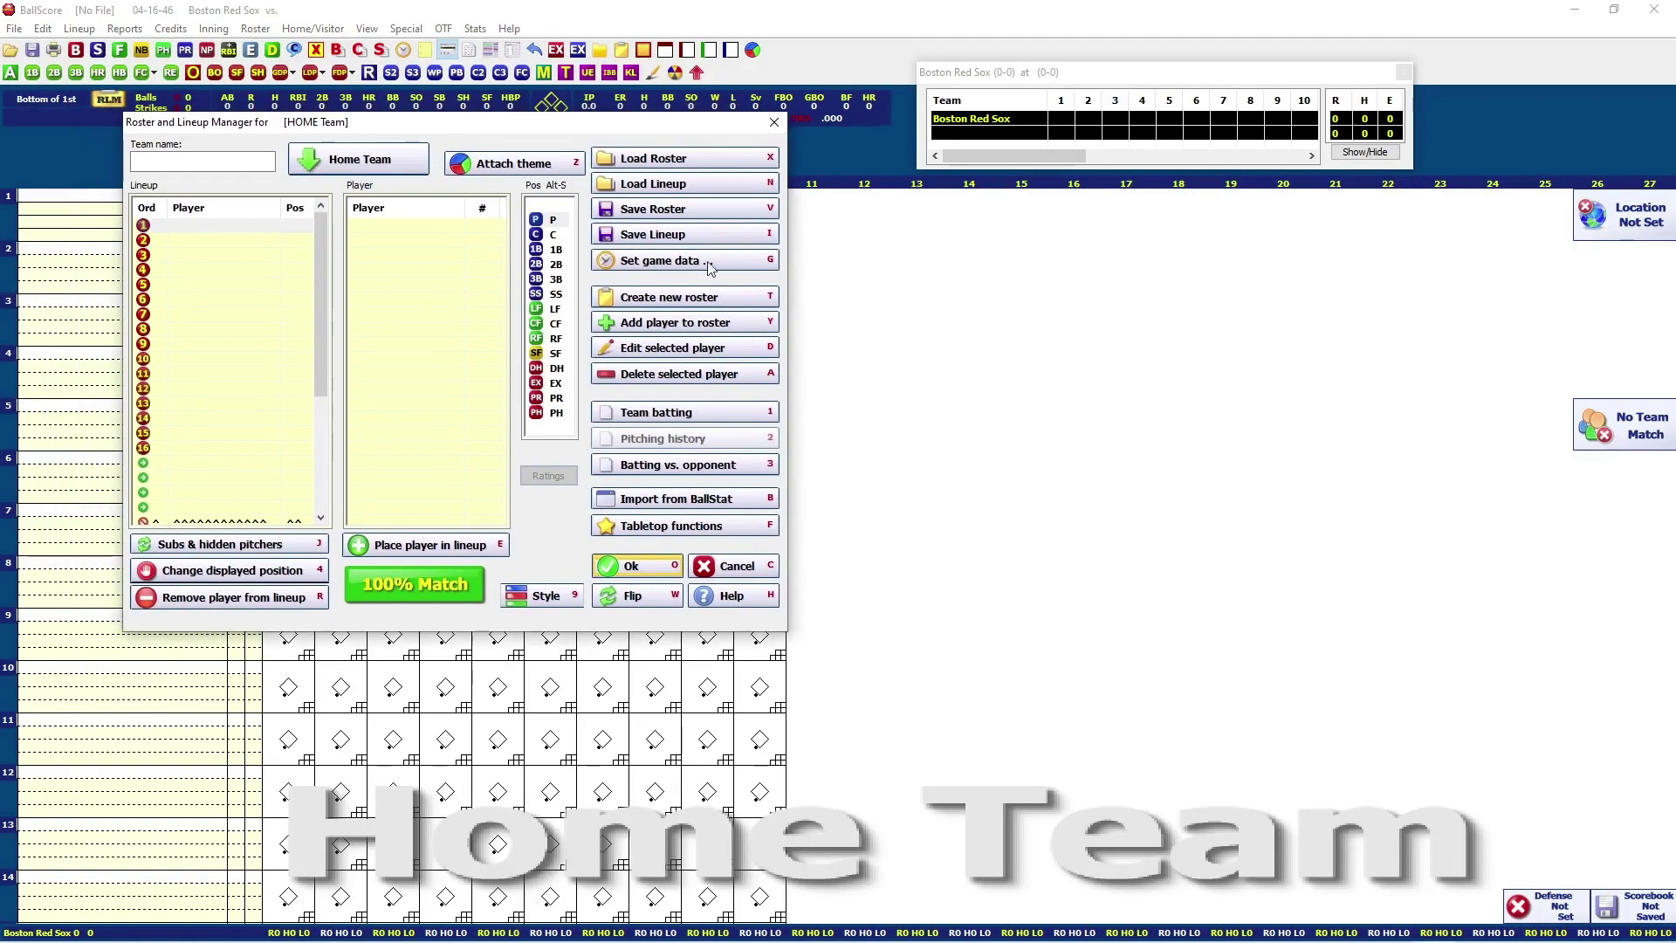
{"action": "left_click", "coordinate": [697, 163]}
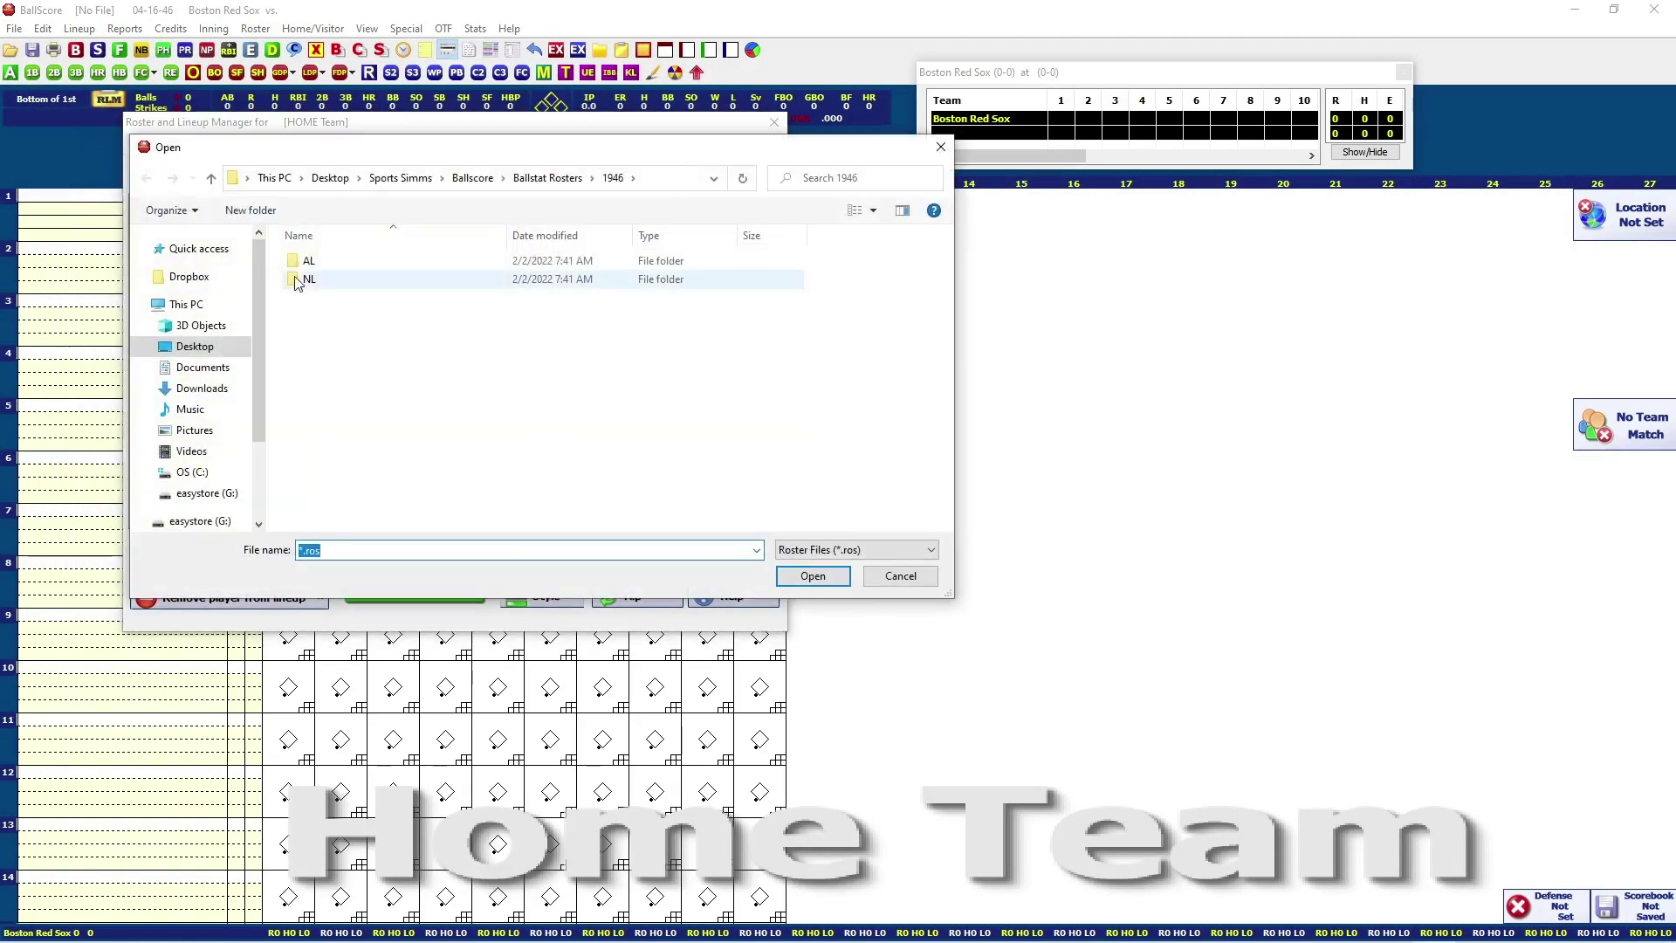
{"action": "left_click", "coordinate": [302, 264]}
{"action": "double_click", "coordinate": [302, 266]}
{"action": "double_click", "coordinate": [356, 389]}
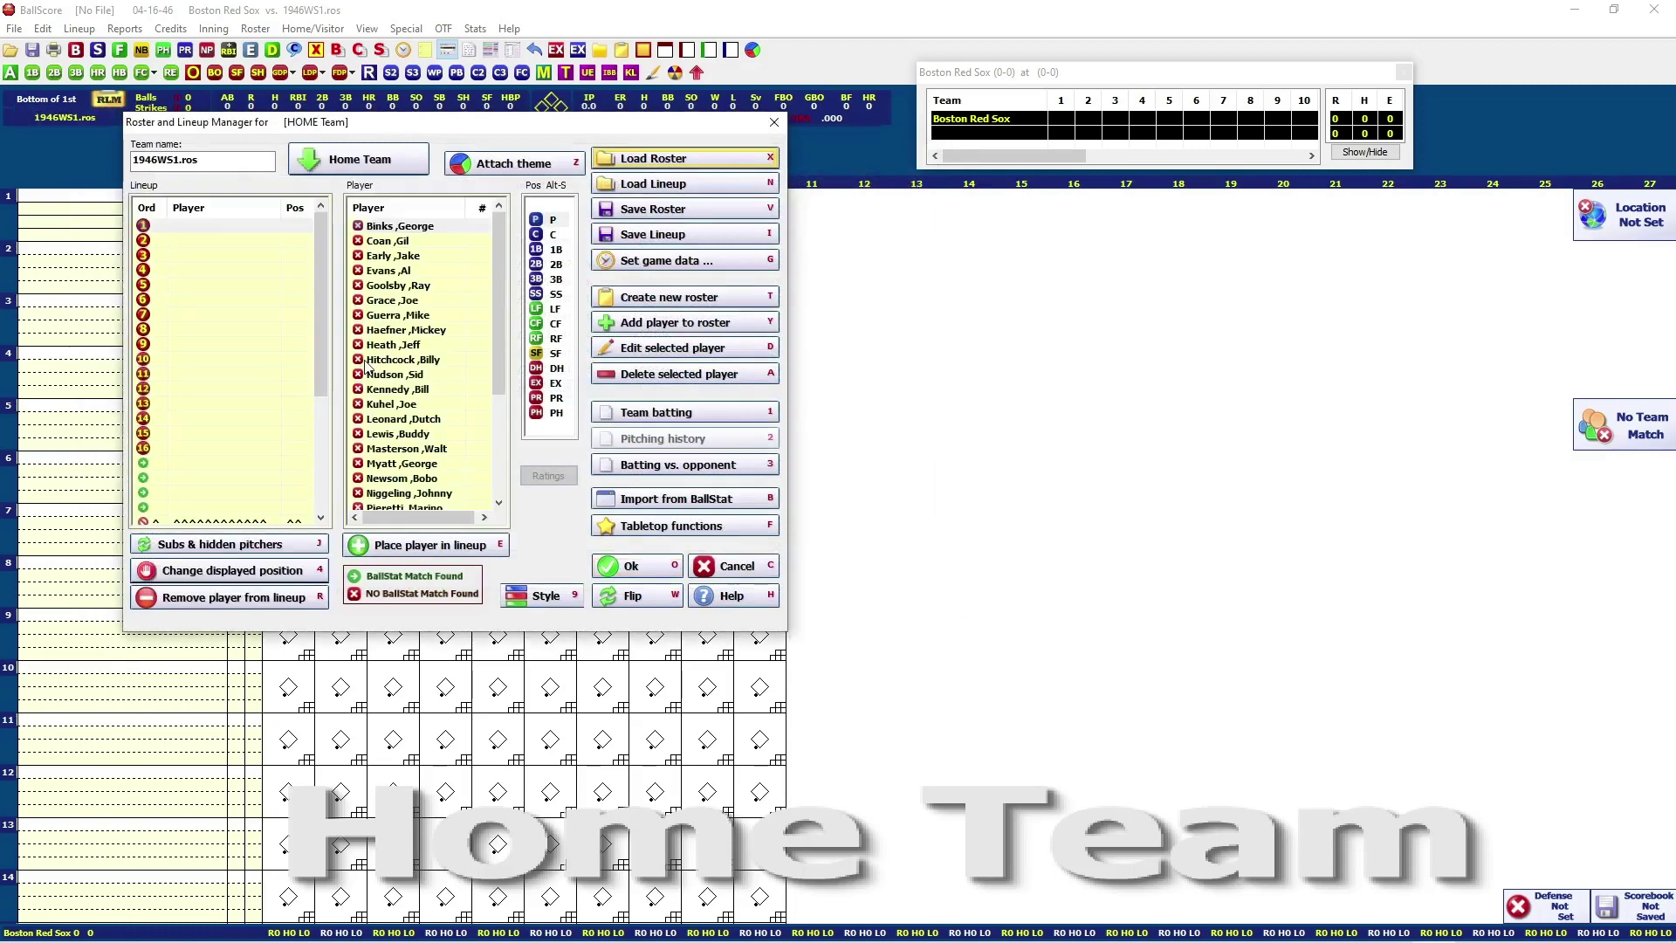
{"action": "left_click", "coordinate": [683, 528]}
{"action": "left_click", "coordinate": [238, 295]}
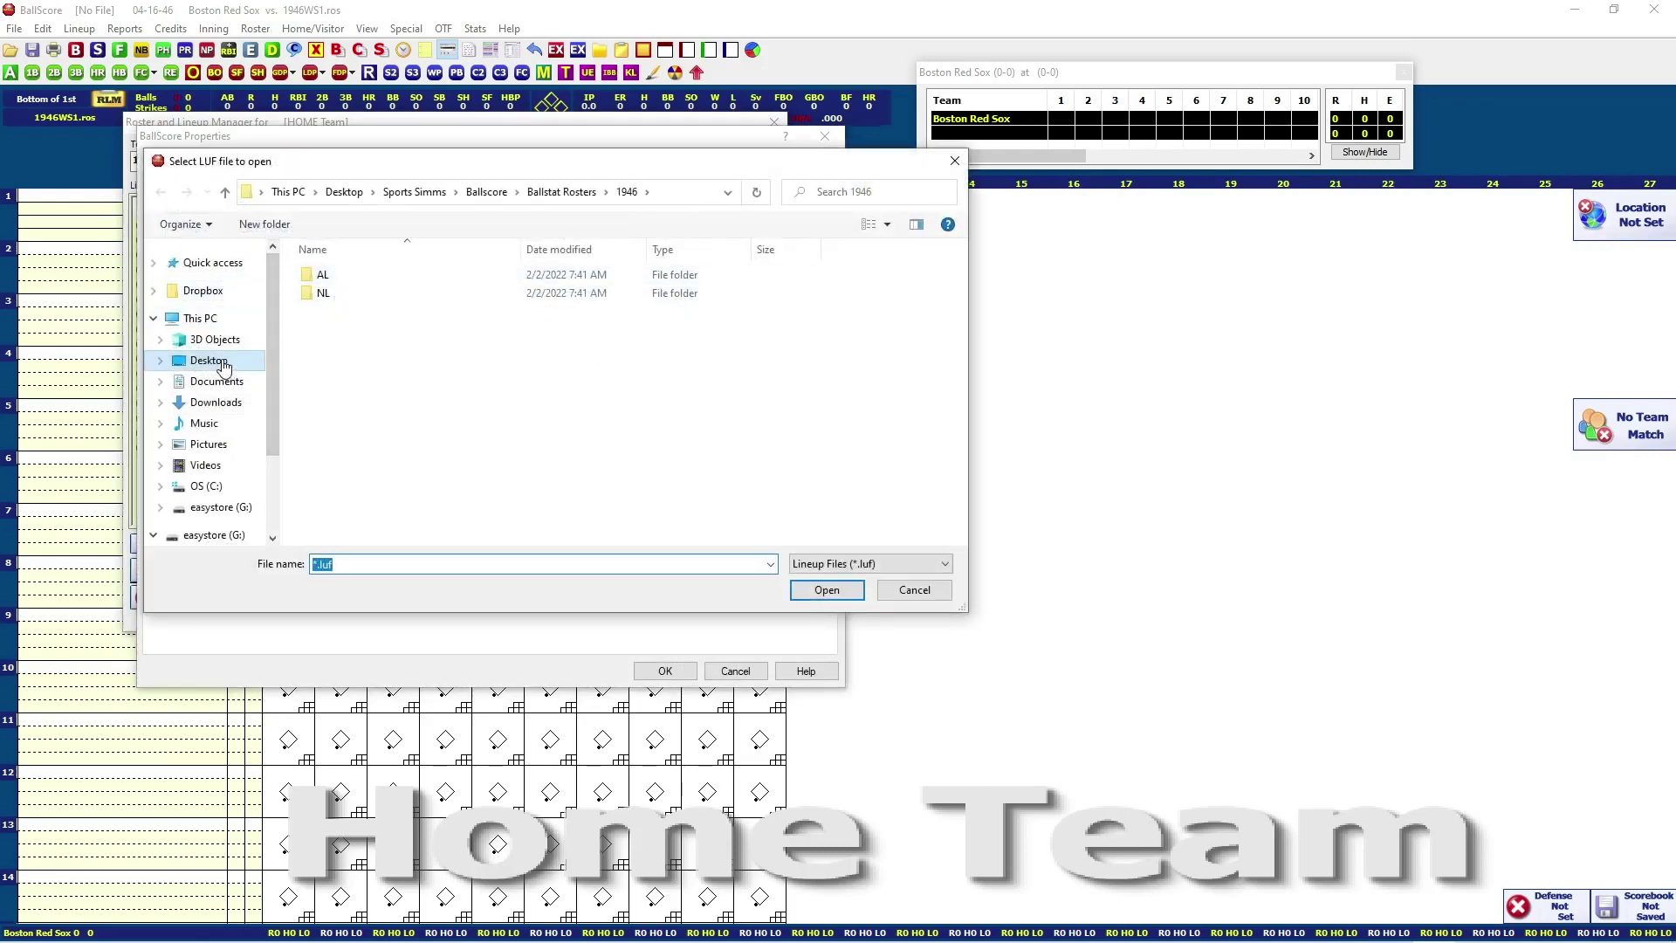
{"action": "left_click", "coordinate": [223, 363]}
{"action": "double_click", "coordinate": [357, 295]}
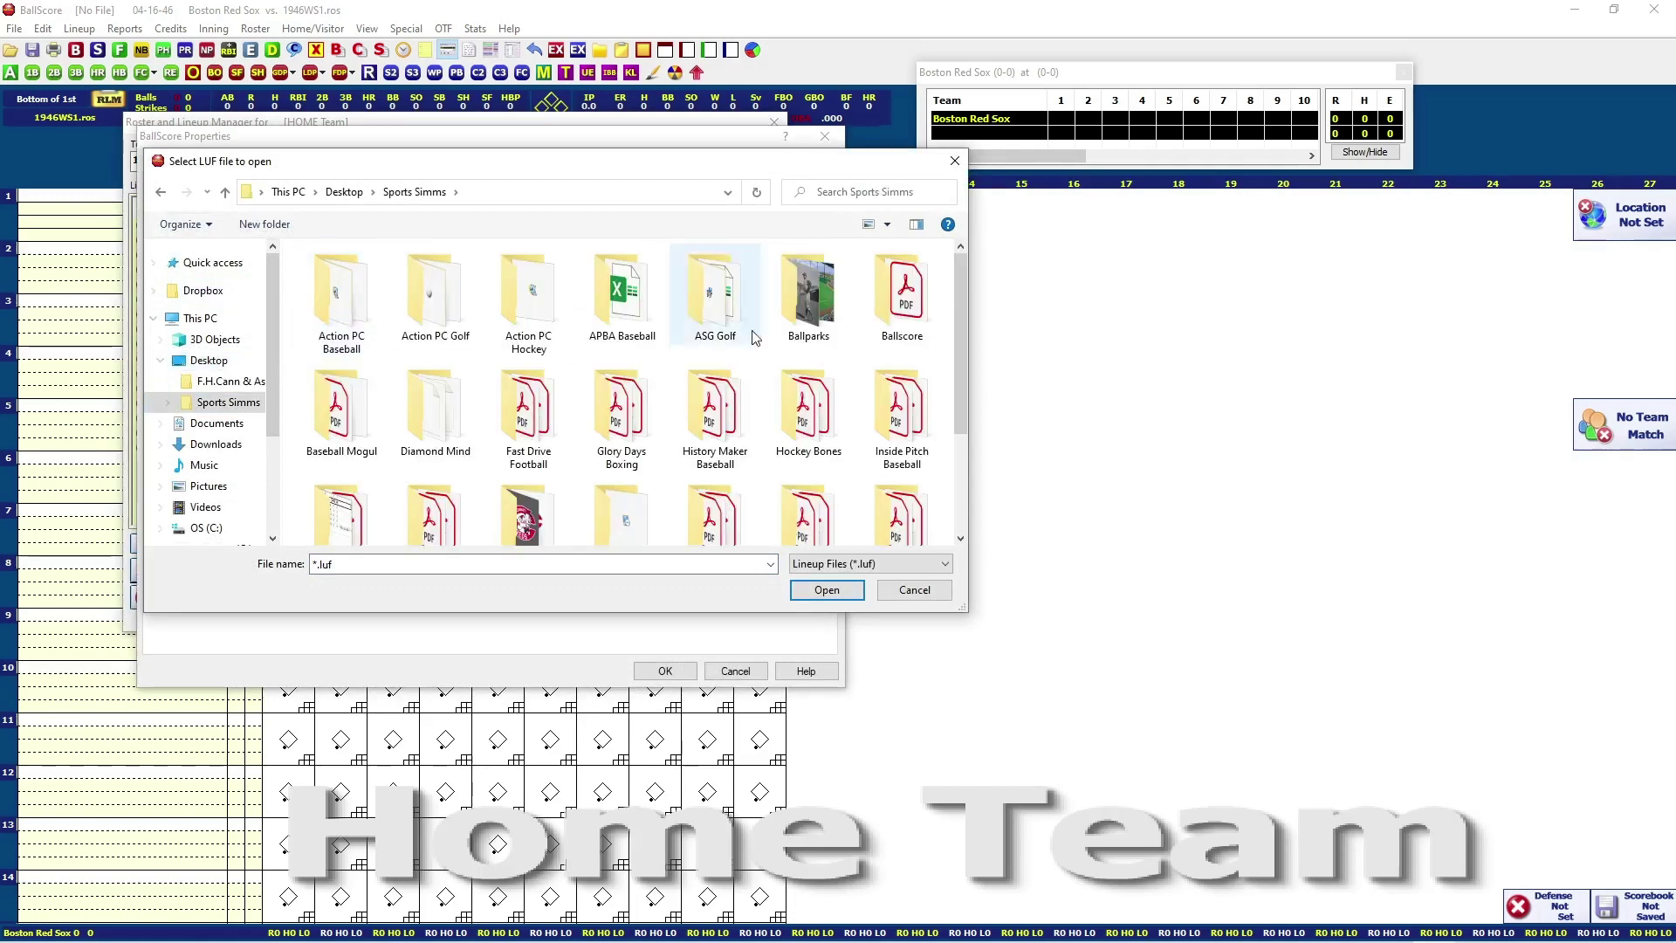
{"action": "double_click", "coordinate": [899, 292]}
{"action": "left_click", "coordinate": [347, 274]}
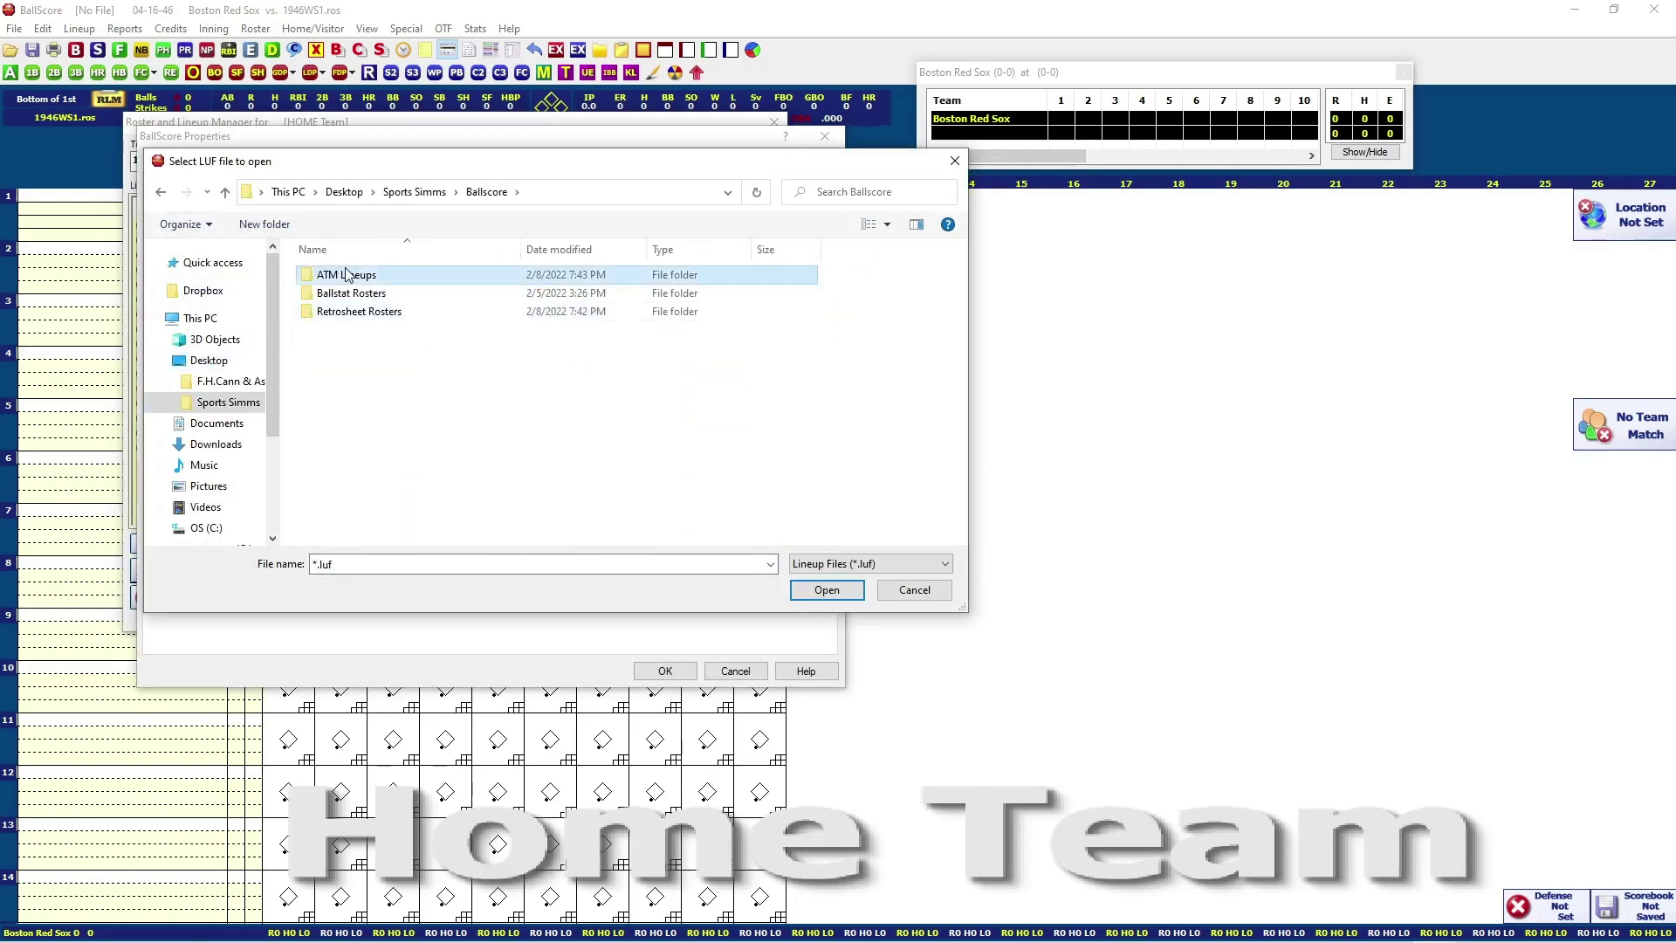
{"action": "double_click", "coordinate": [346, 274]}
{"action": "double_click", "coordinate": [338, 297]}
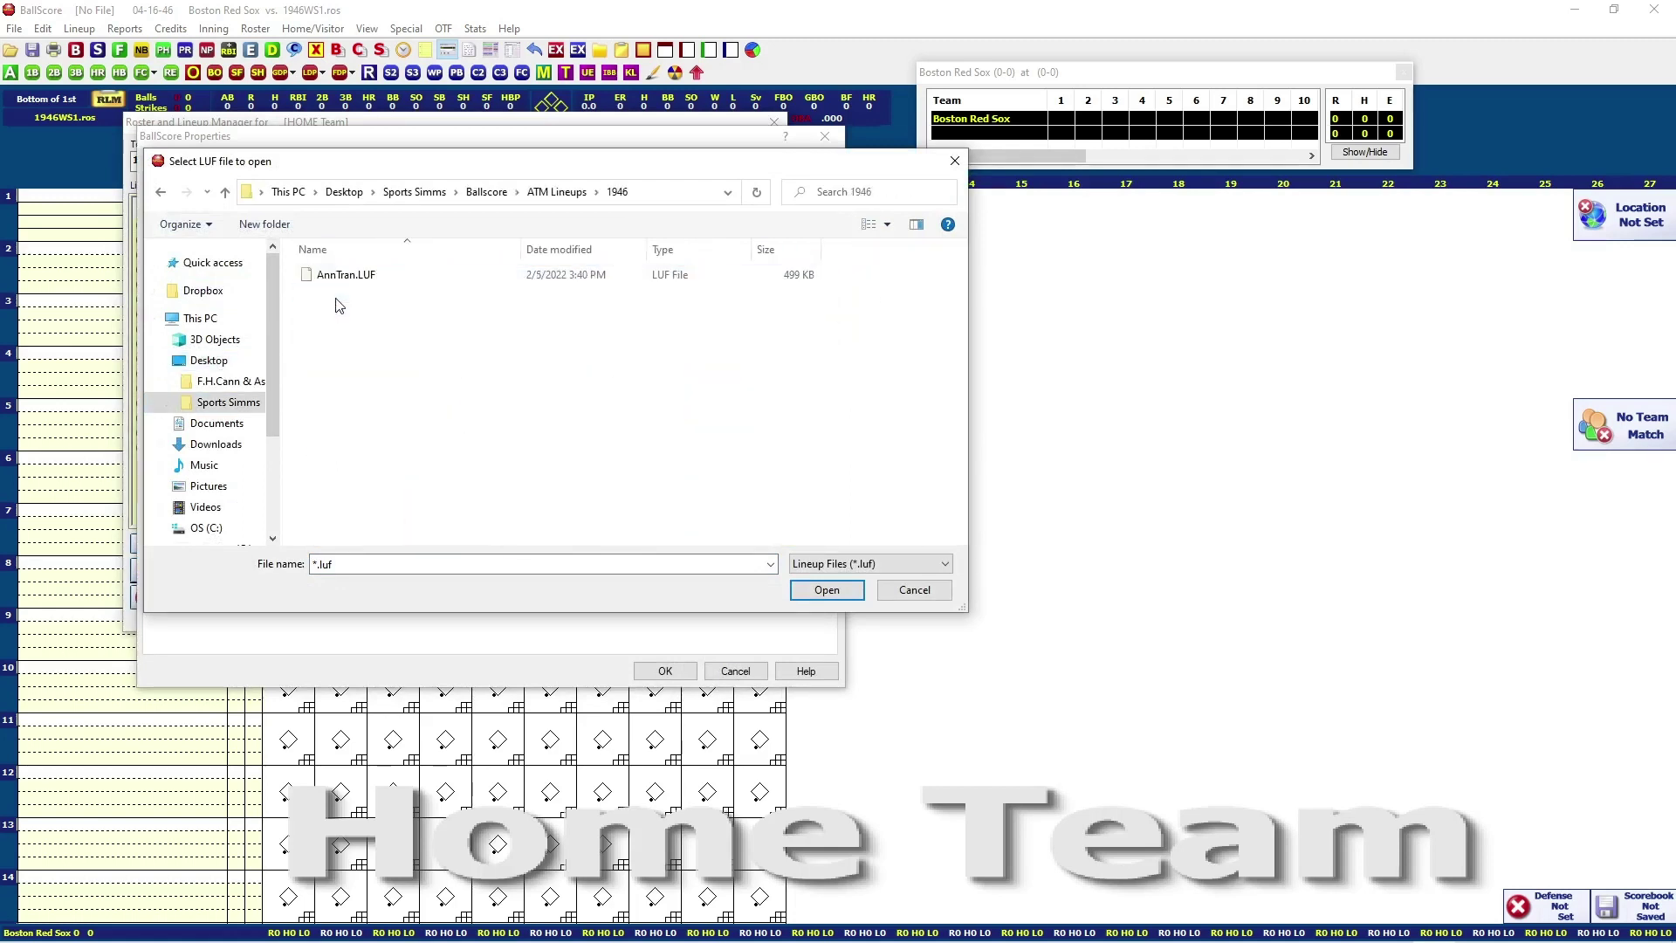
{"action": "double_click", "coordinate": [362, 277]}
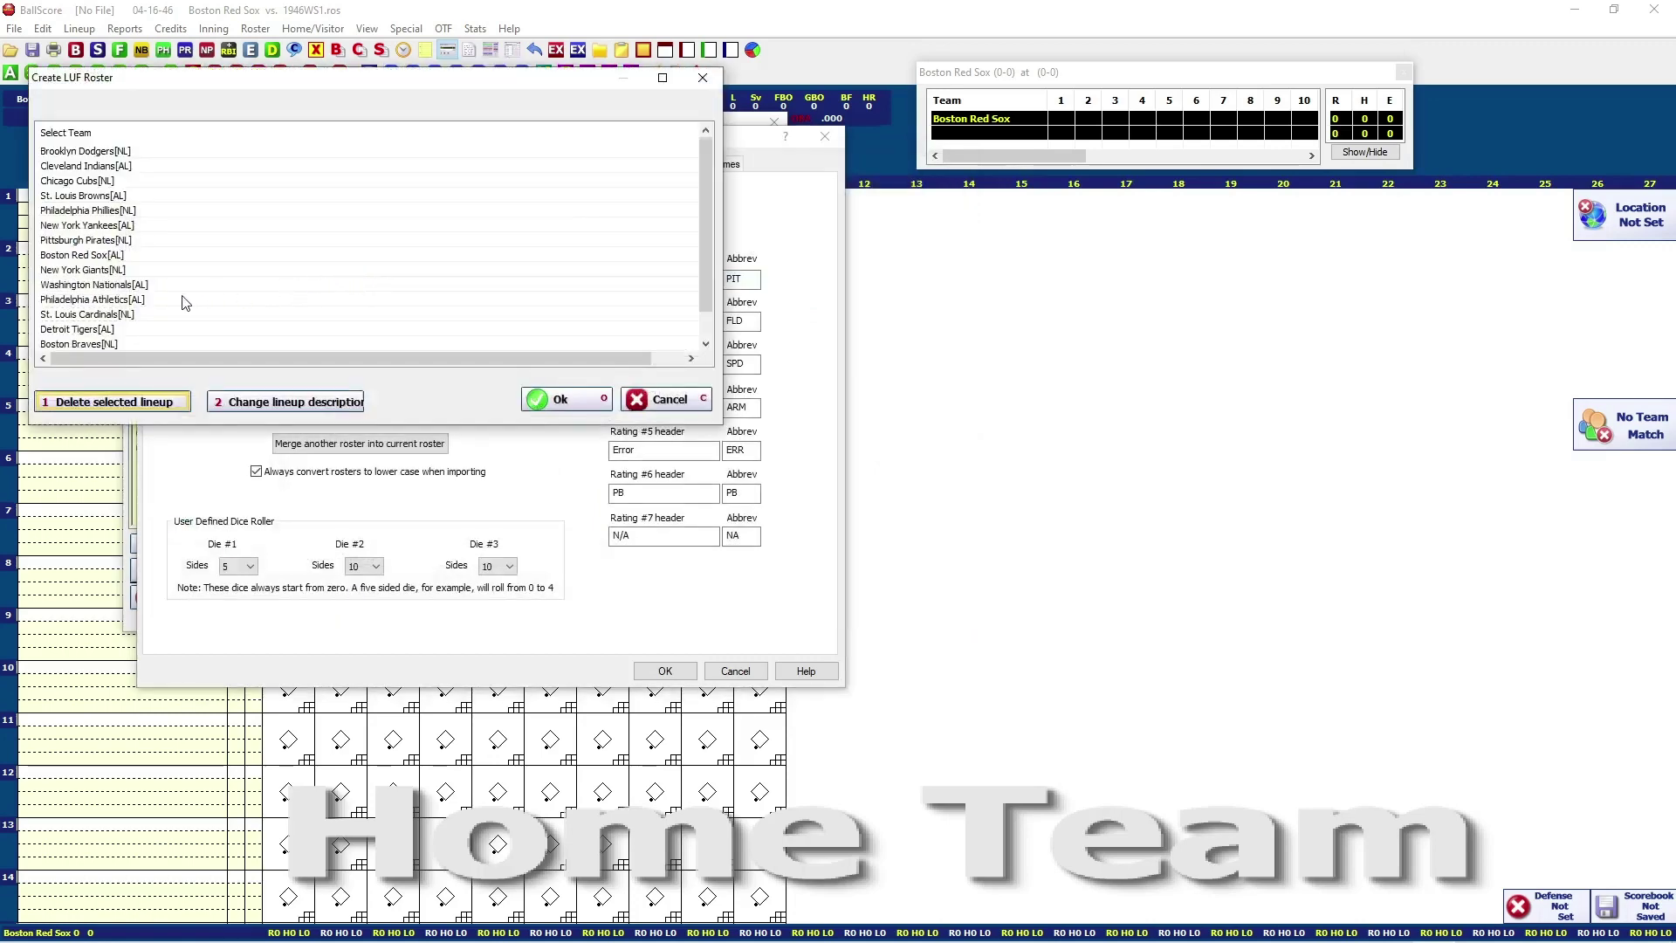
- Create the Washington Nationals[AL] roster, overwriting 1946WS1.ros in the AL folder, accept the properties and save the home roster
{"action": "left_click", "coordinate": [128, 285]}
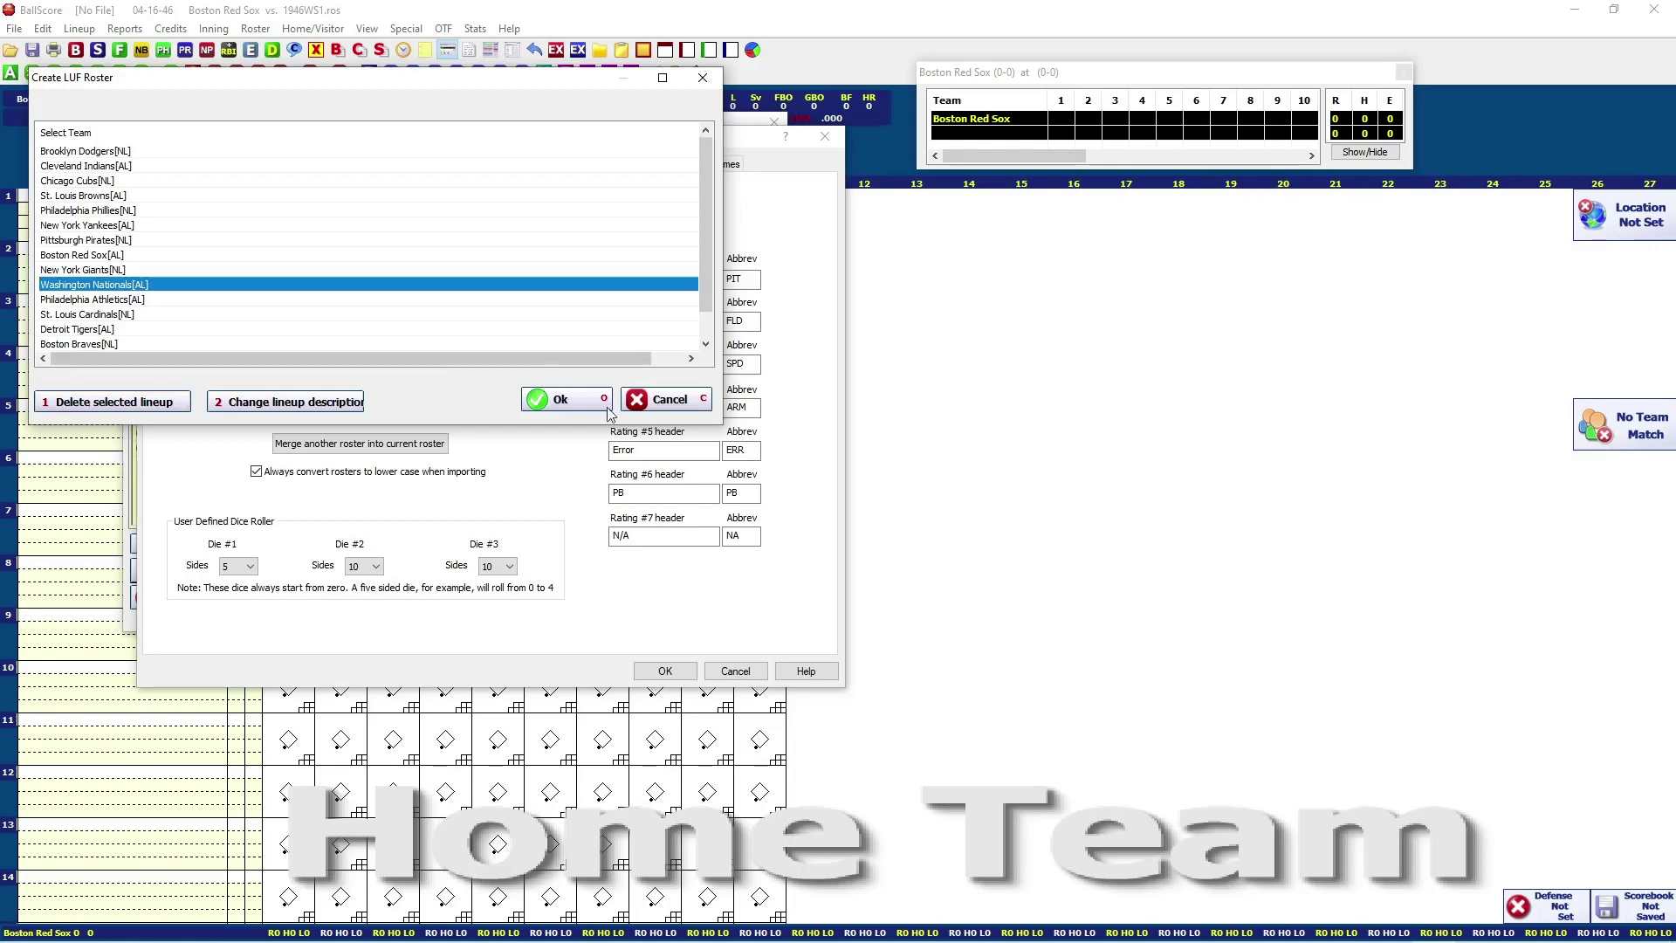
{"action": "left_click", "coordinate": [580, 399]}
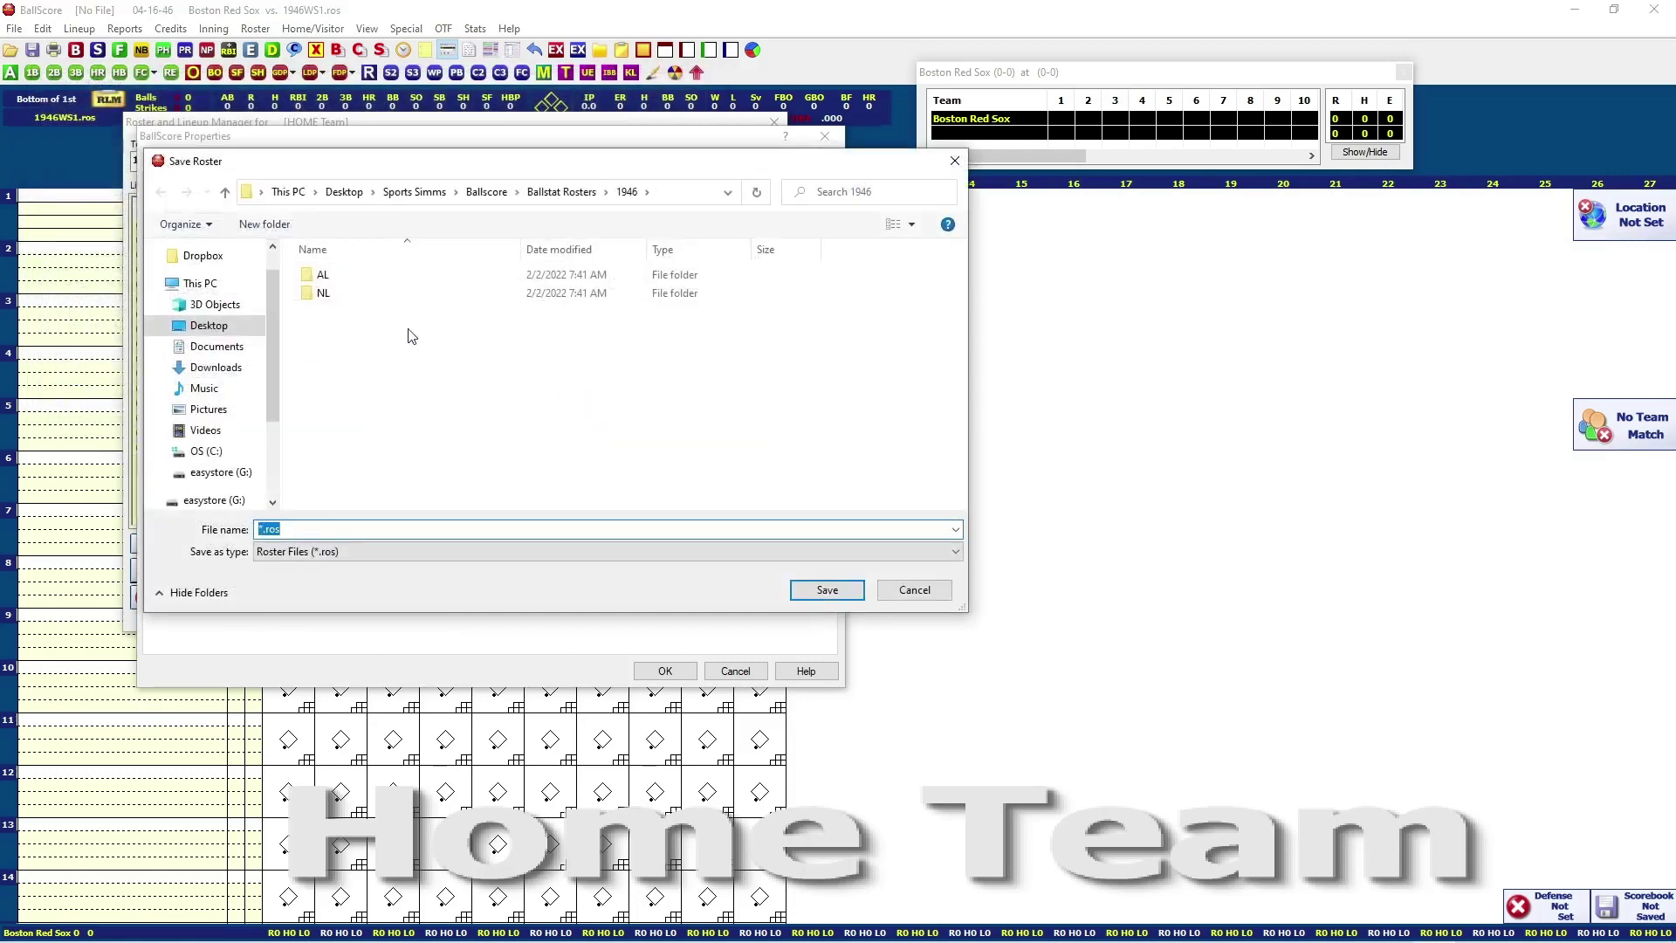
{"action": "double_click", "coordinate": [322, 276]}
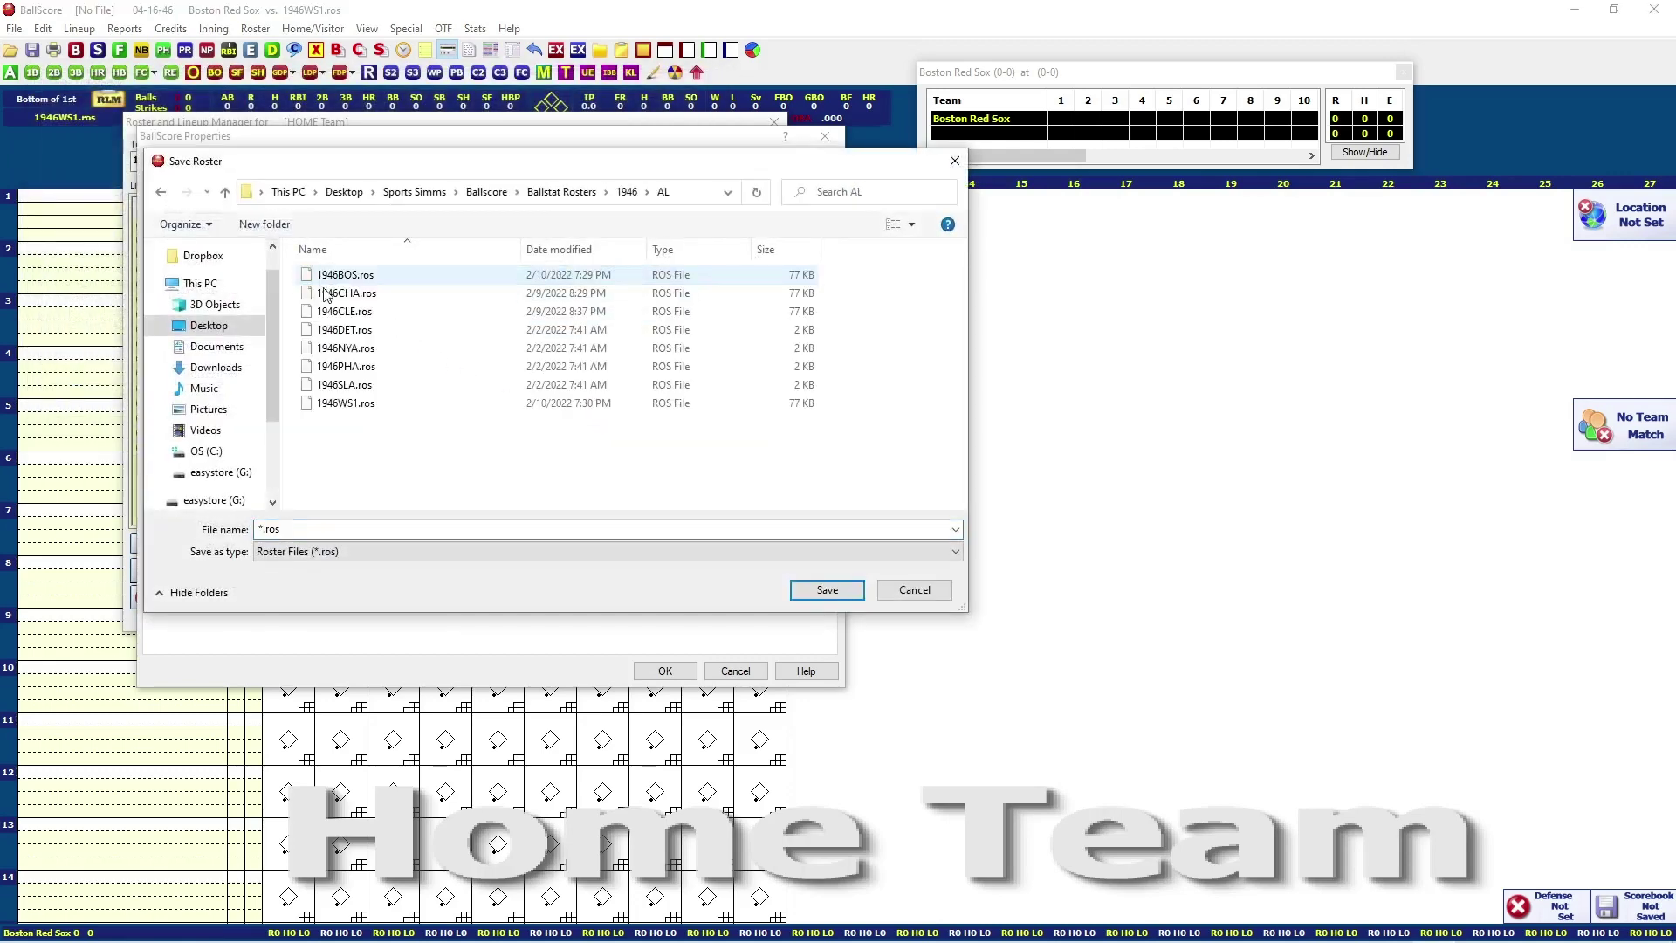
{"action": "double_click", "coordinate": [366, 405]}
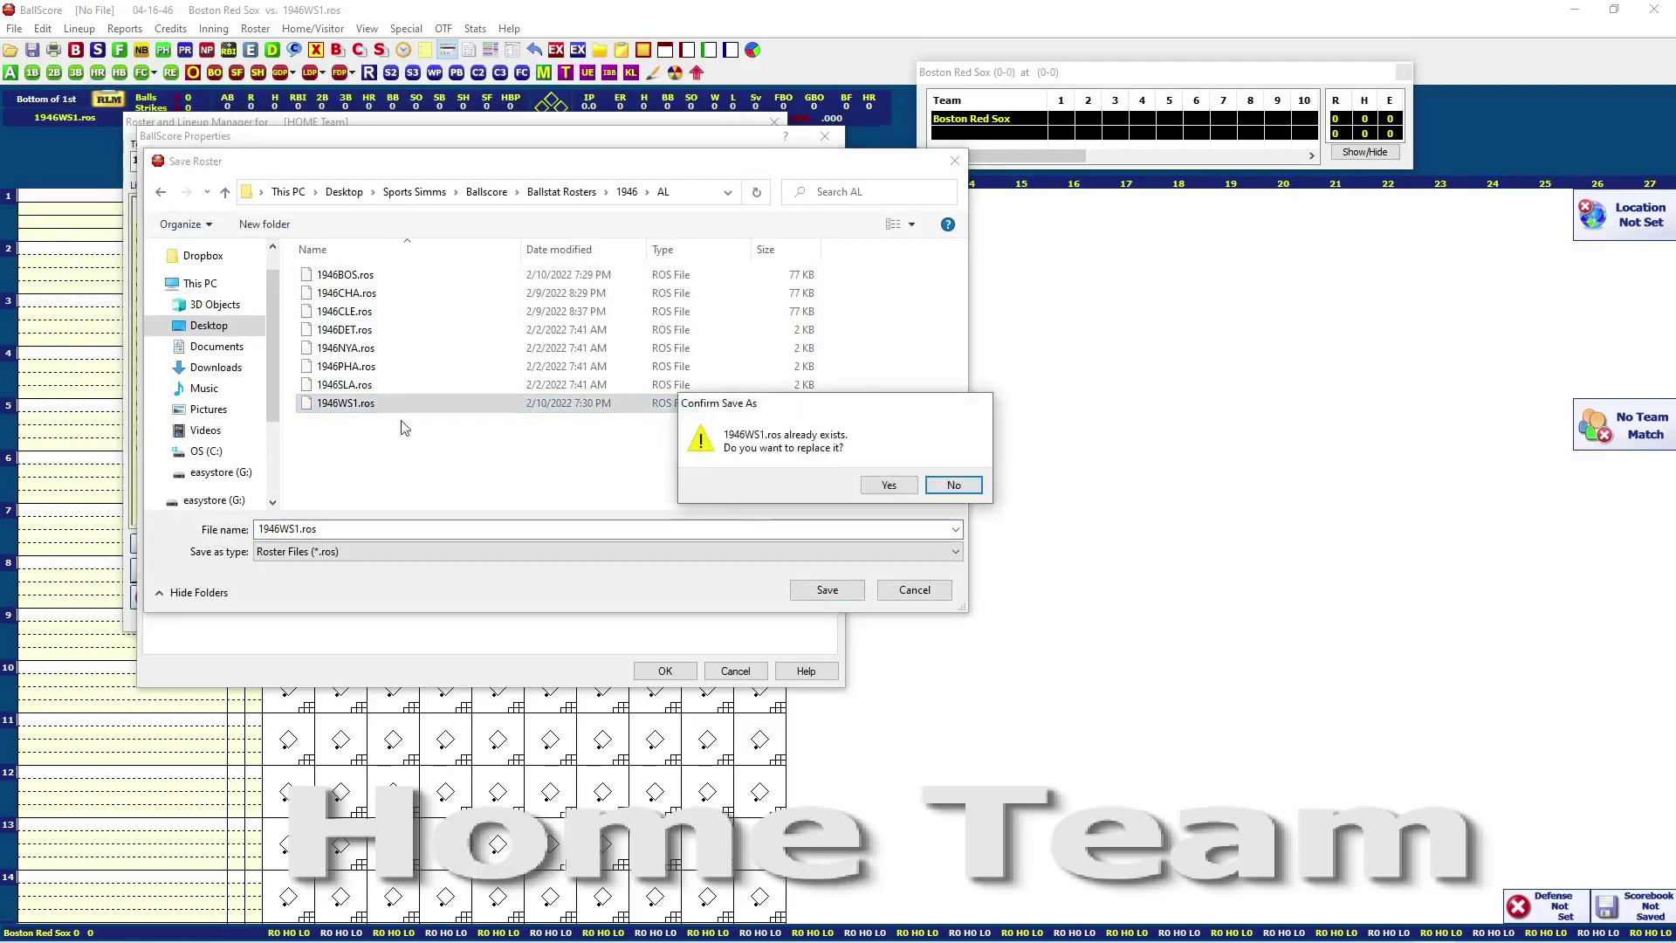
{"action": "left_click", "coordinate": [886, 486]}
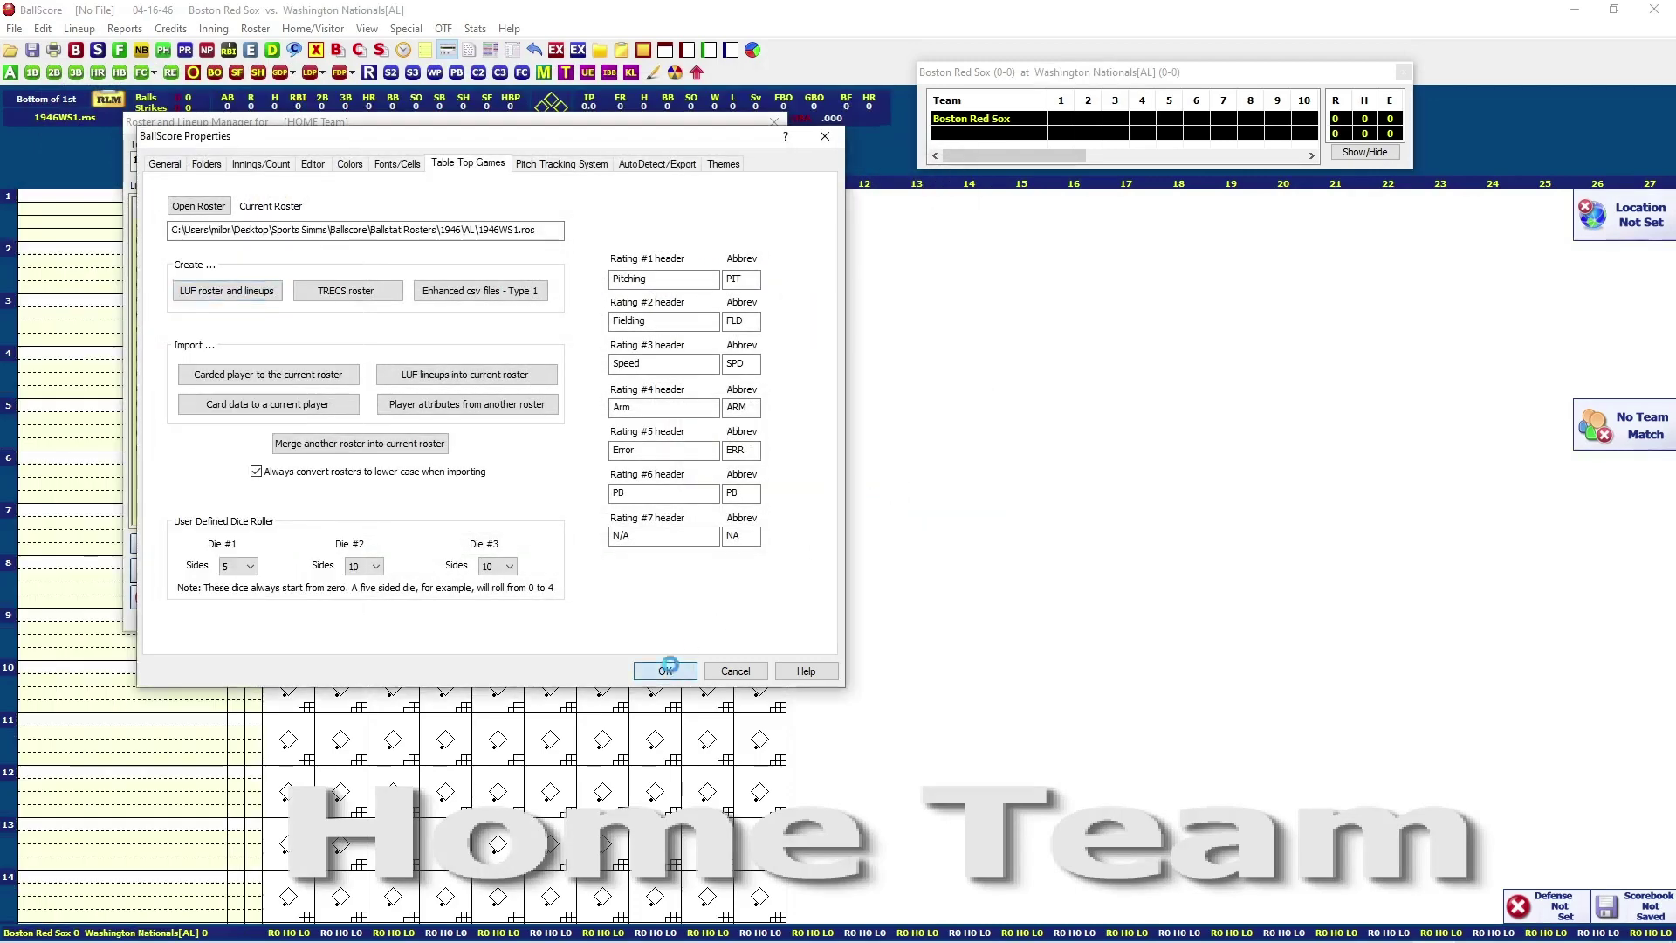
{"action": "left_click", "coordinate": [672, 670]}
{"action": "left_click", "coordinate": [654, 211]}
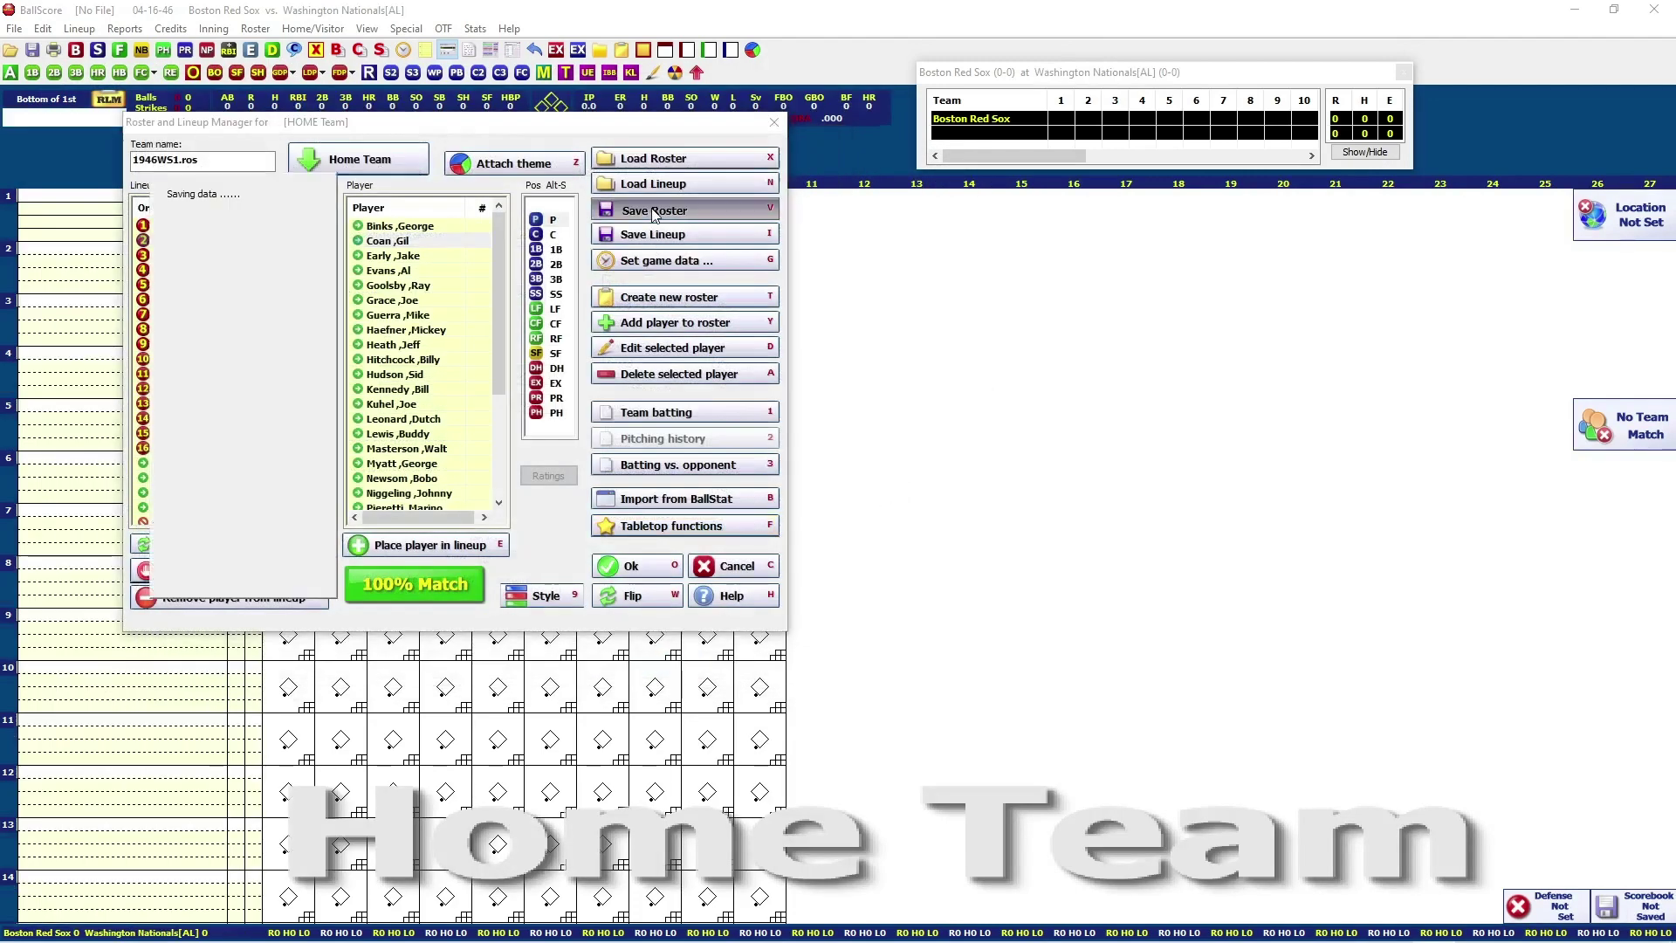
- Load the home team's 4/16/1946 lineup and set its starting defense, returning to the visiting team's scoresheet
{"action": "left_click", "coordinate": [665, 186]}
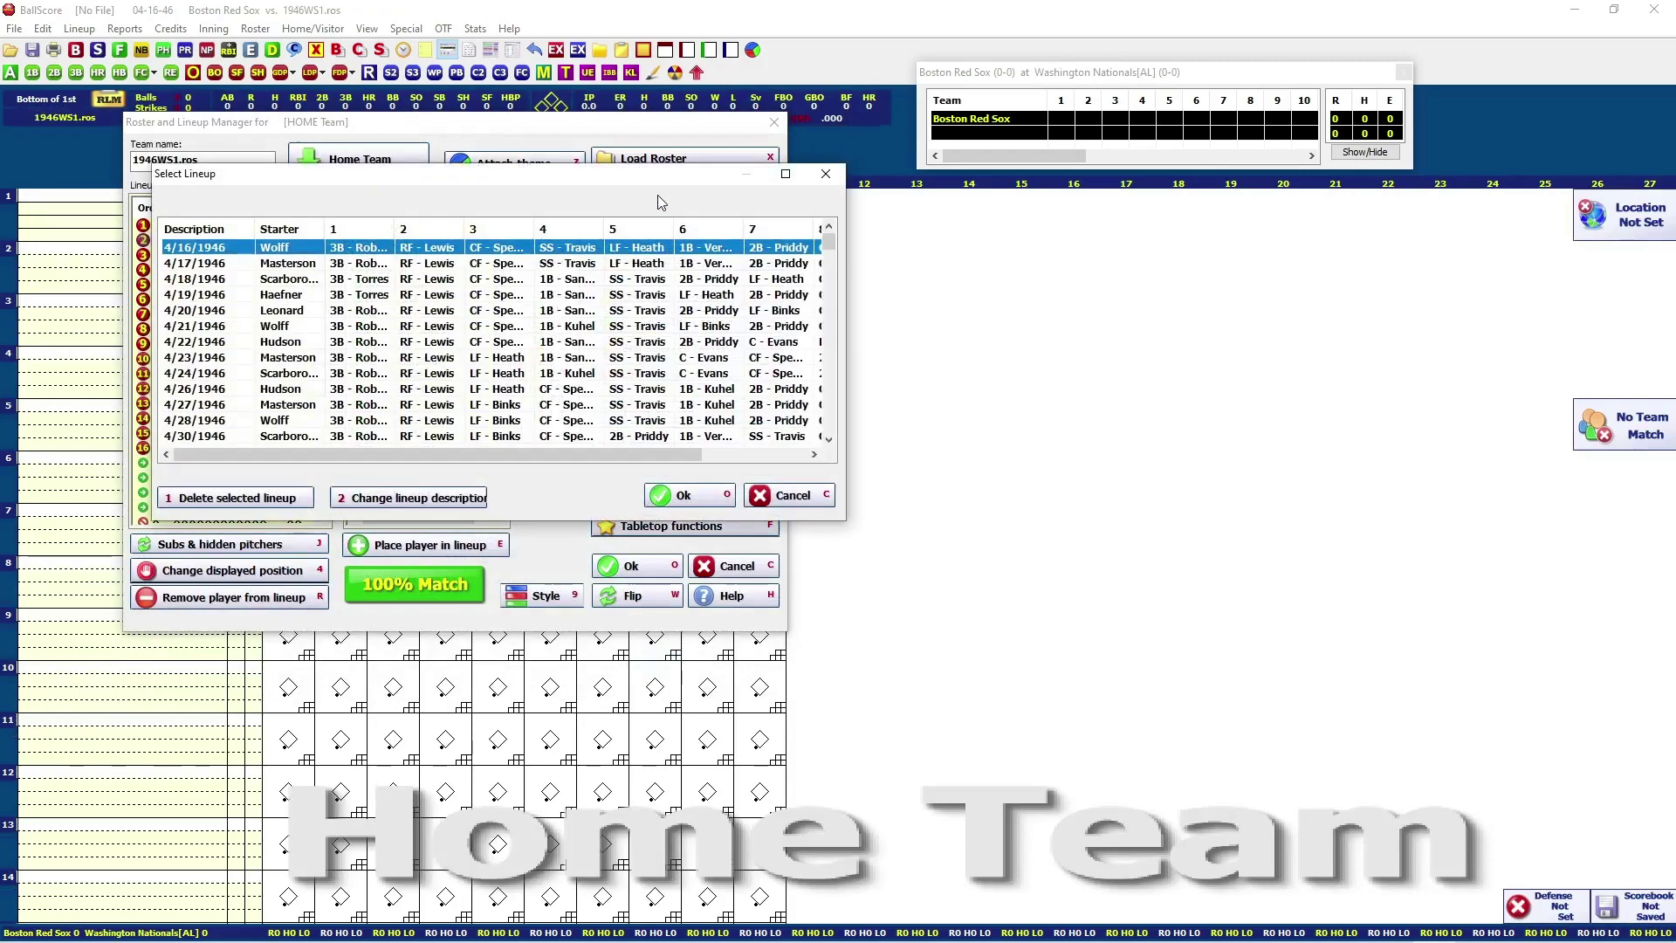
{"action": "left_click", "coordinate": [701, 501]}
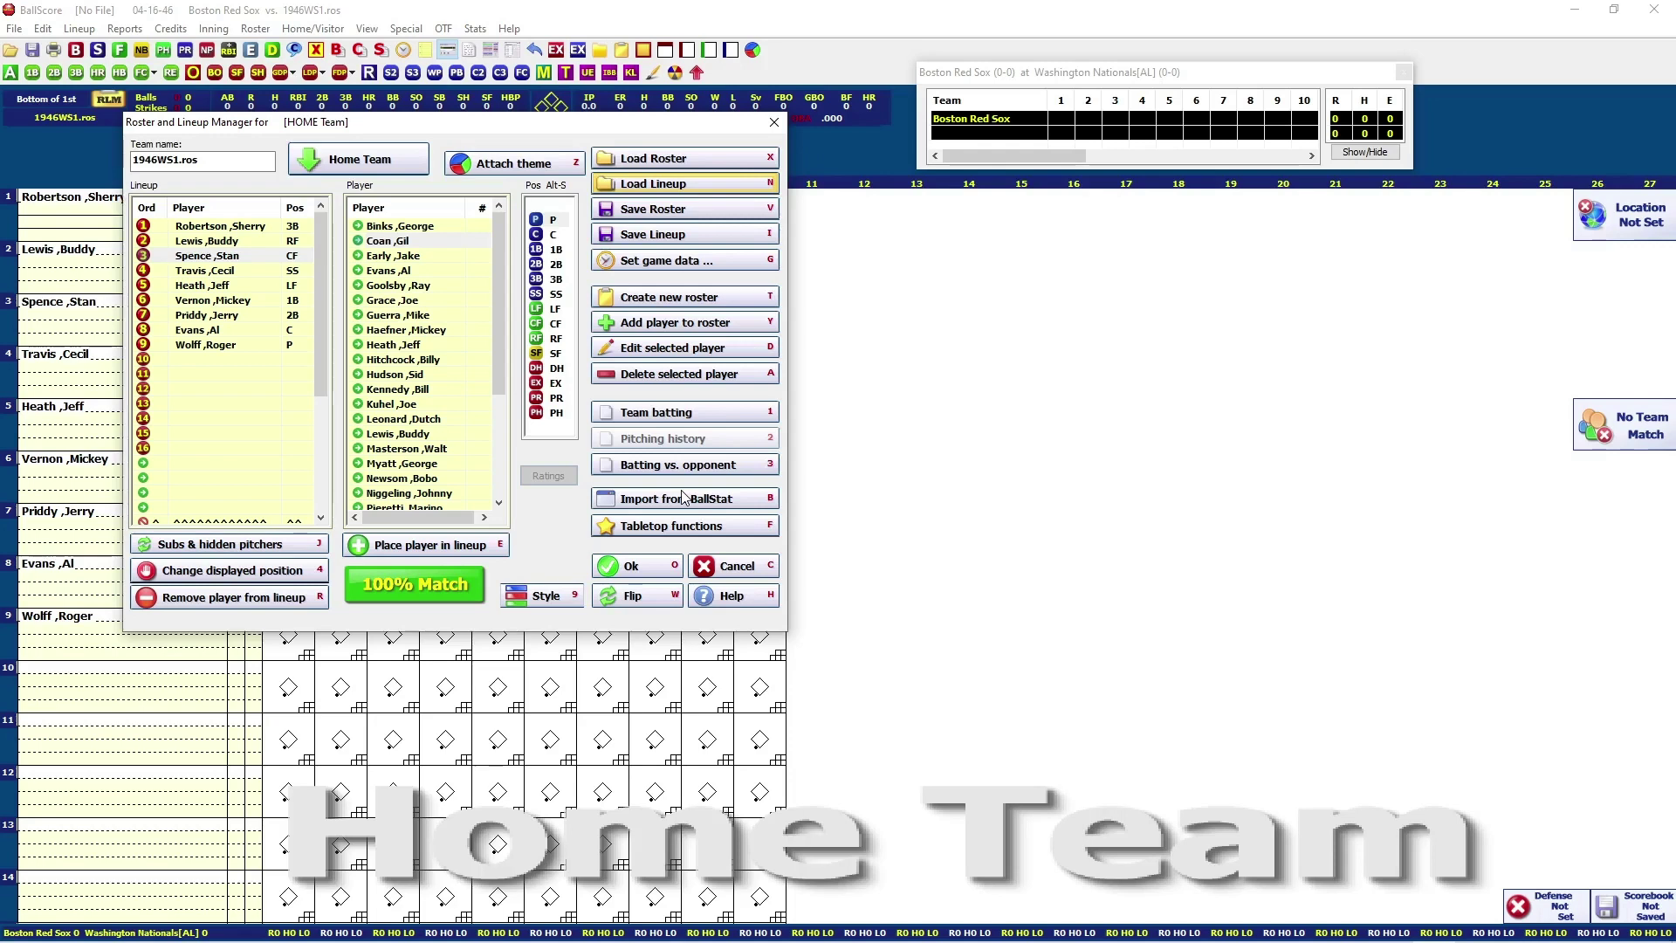
{"action": "left_click", "coordinate": [615, 568]}
{"action": "left_click", "coordinate": [627, 427]}
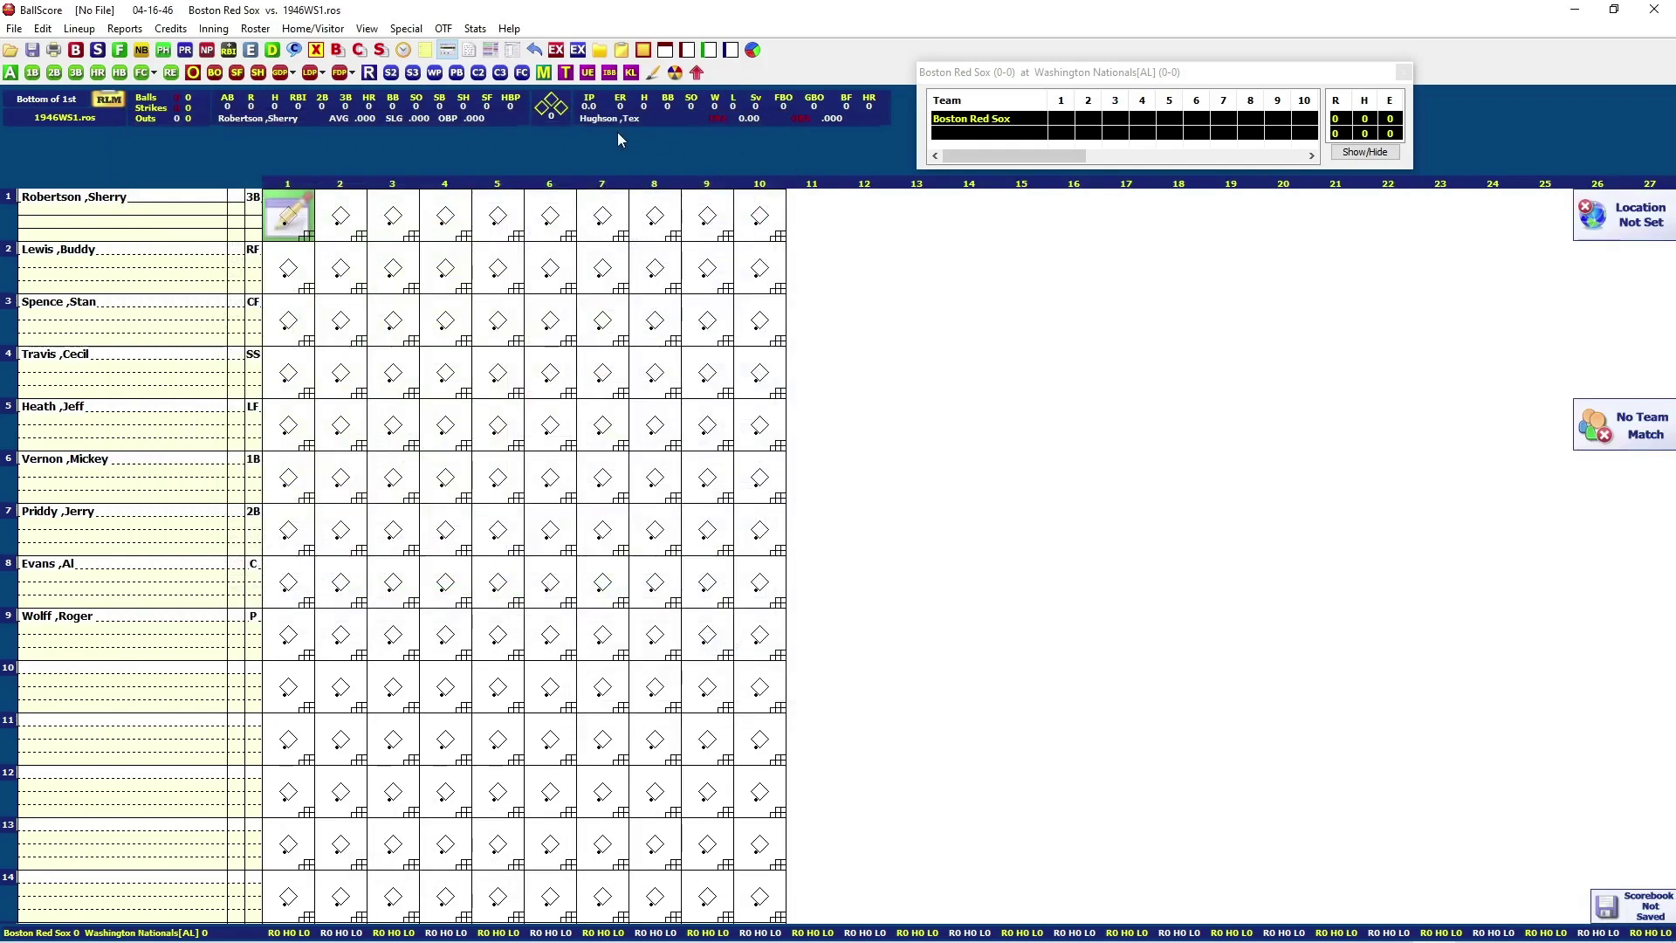
{"action": "left_click", "coordinate": [697, 73]}
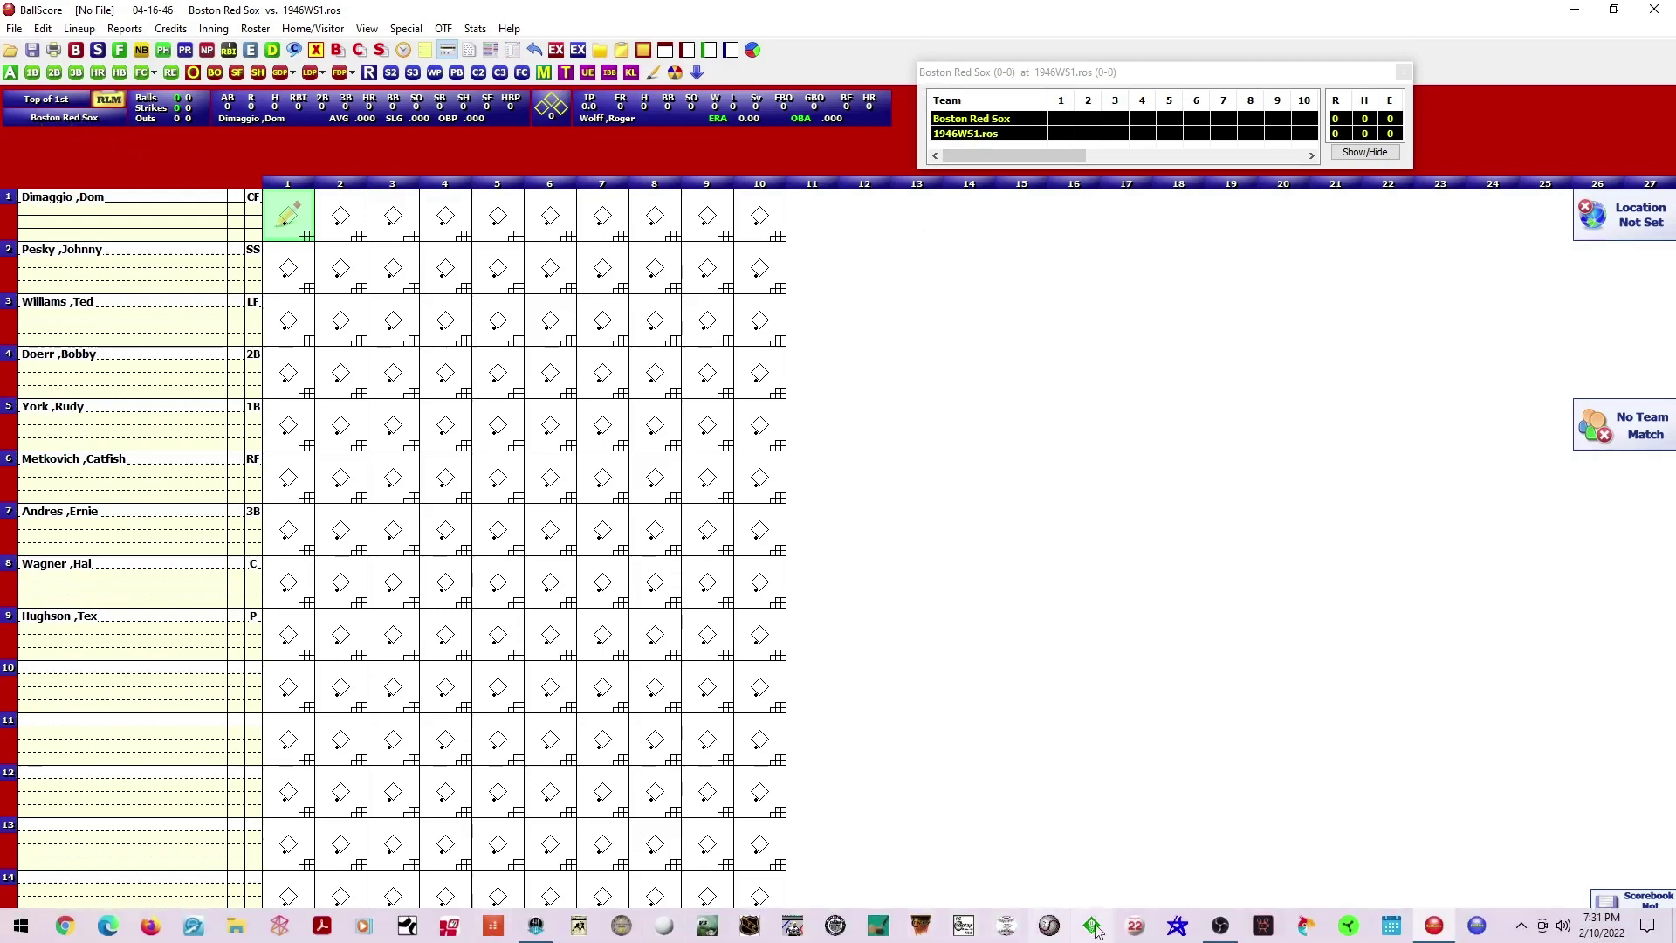
{"action": "left_click", "coordinate": [1220, 925]}
{"action": "left_click", "coordinate": [1220, 927]}
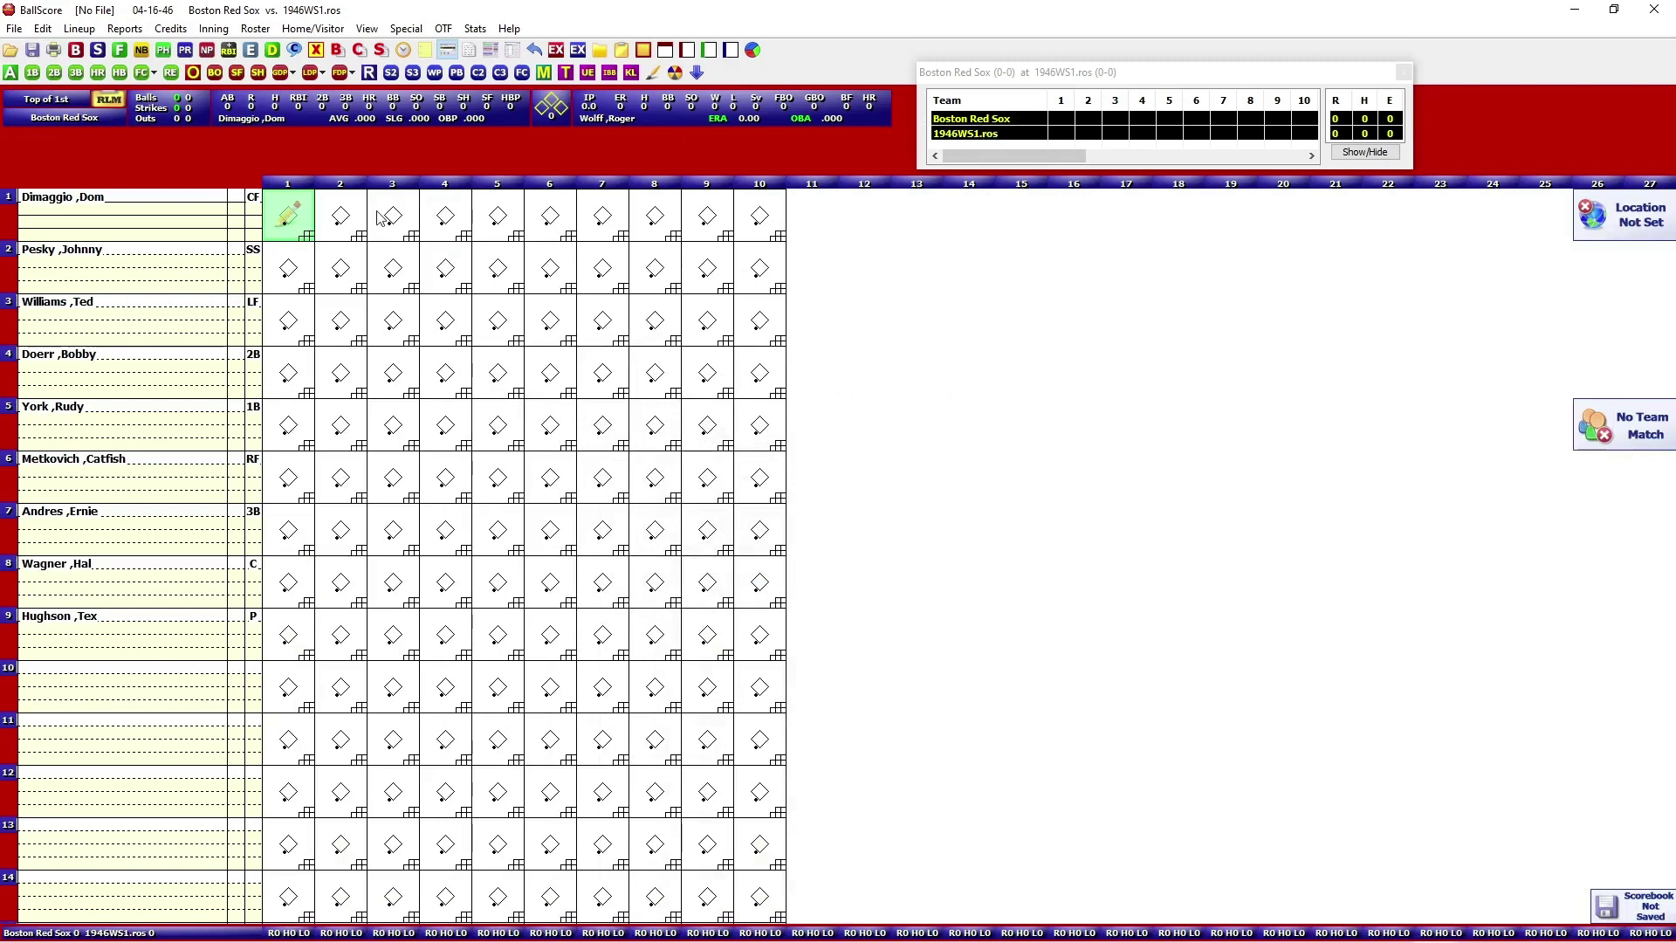
- Rename the home team as Washington Senators in the roster and lineup manager
{"action": "left_click", "coordinate": [109, 103]}
{"action": "left_click", "coordinate": [568, 275]}
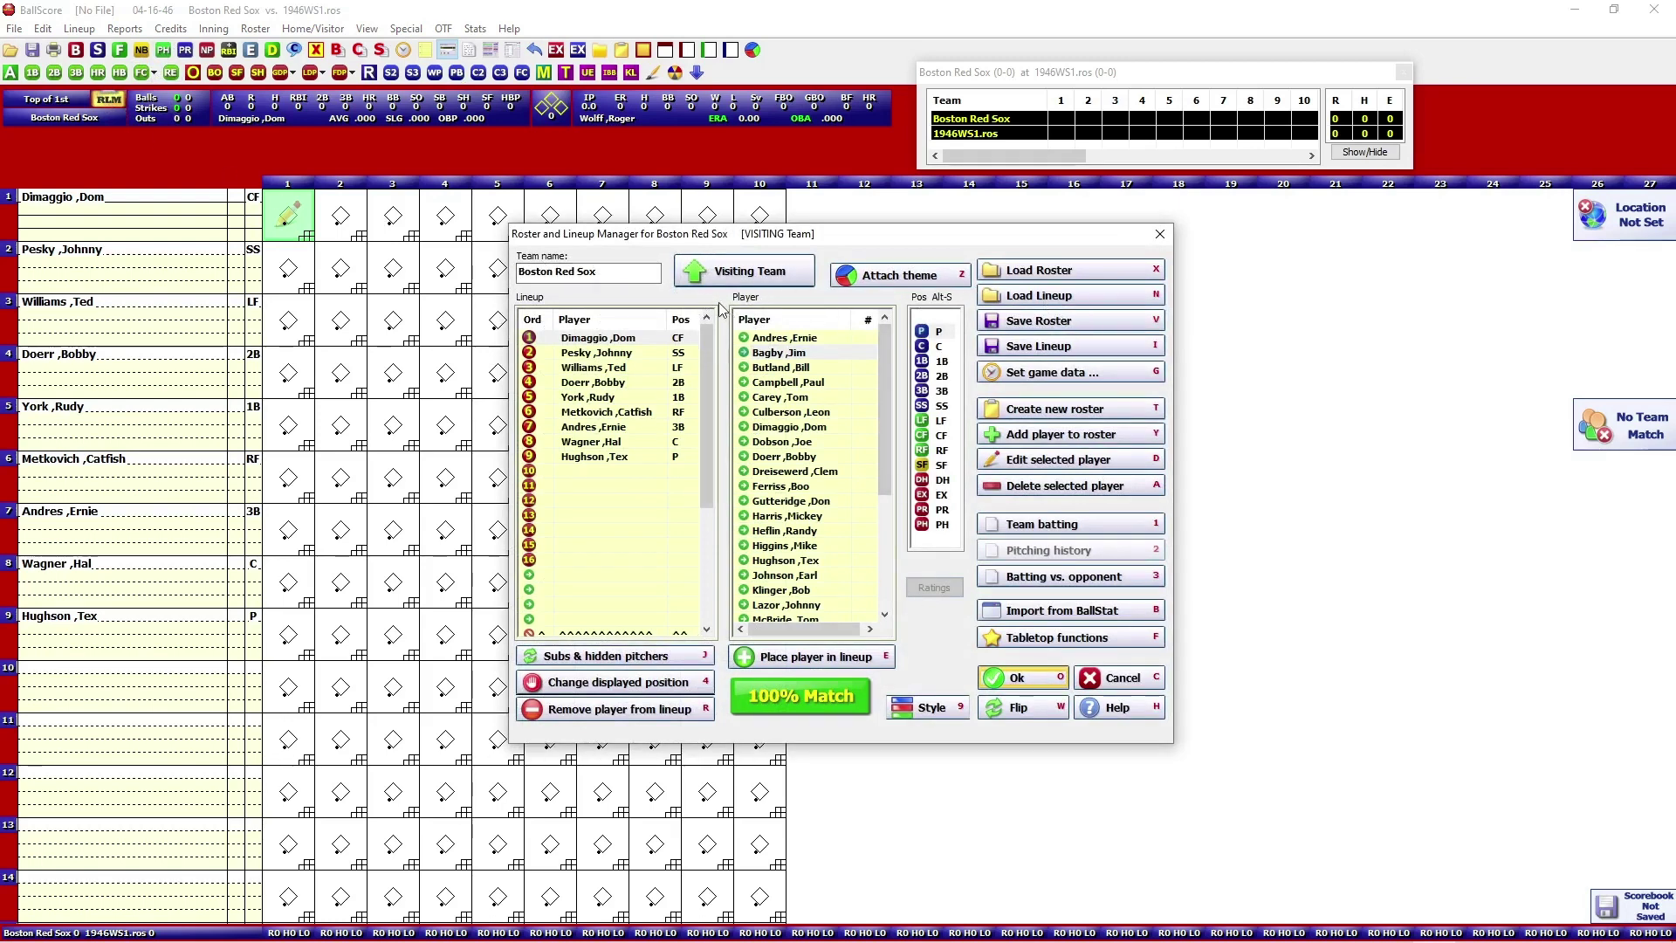
{"action": "left_click", "coordinate": [1021, 707]}
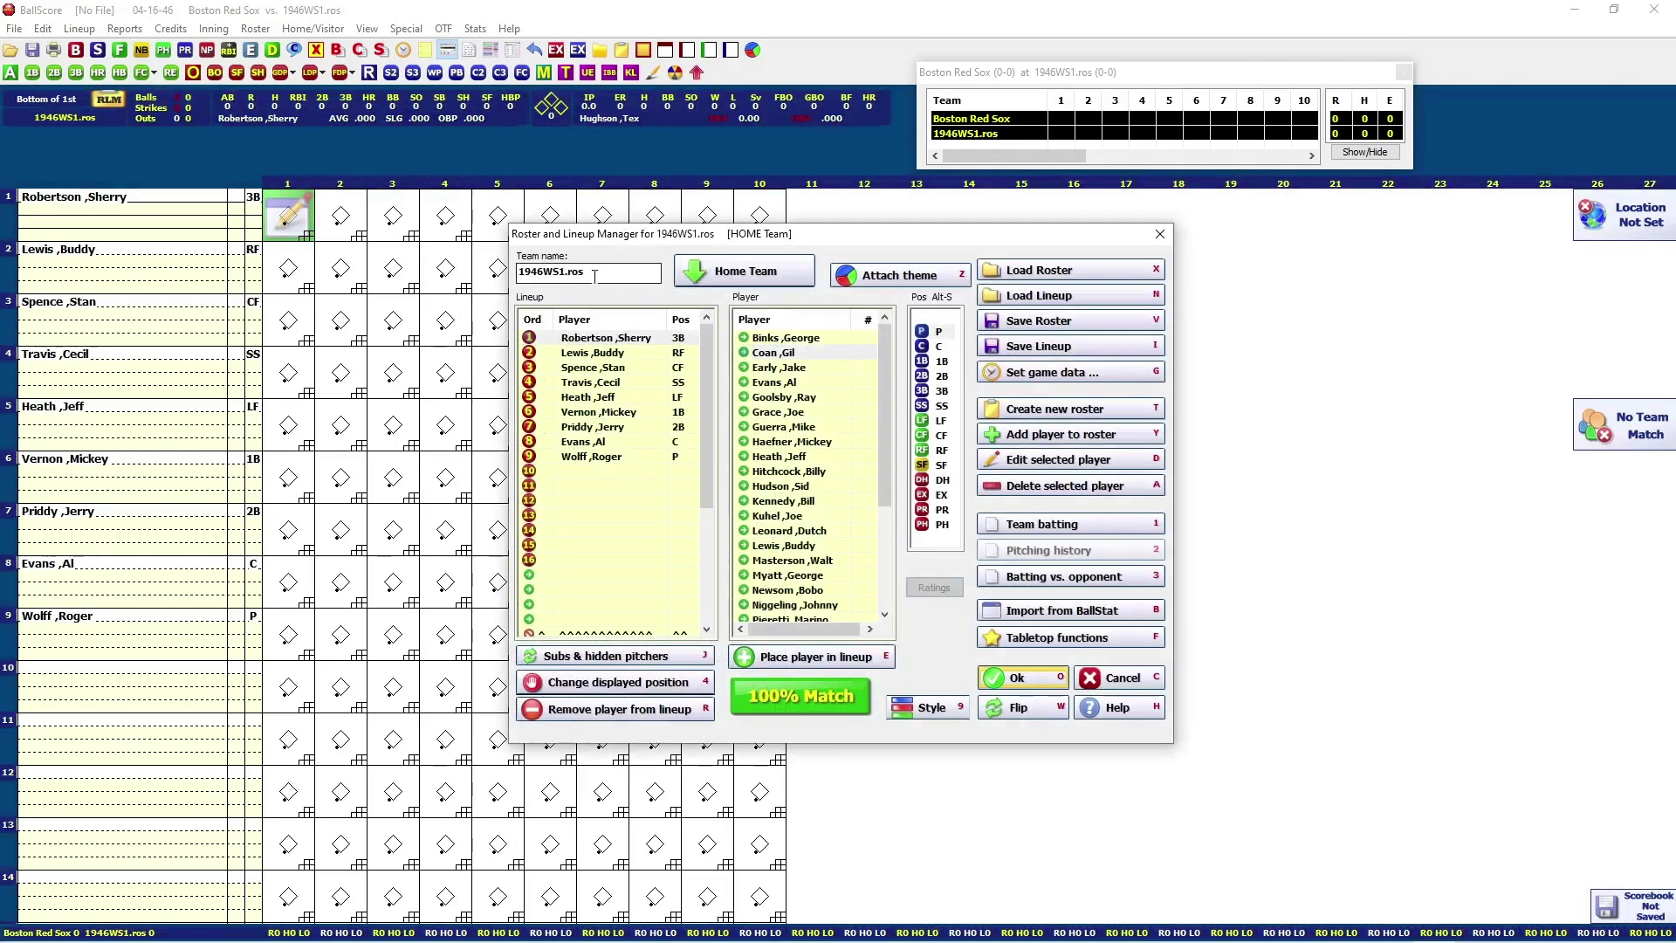
{"action": "type", "text": "Washington Se"}
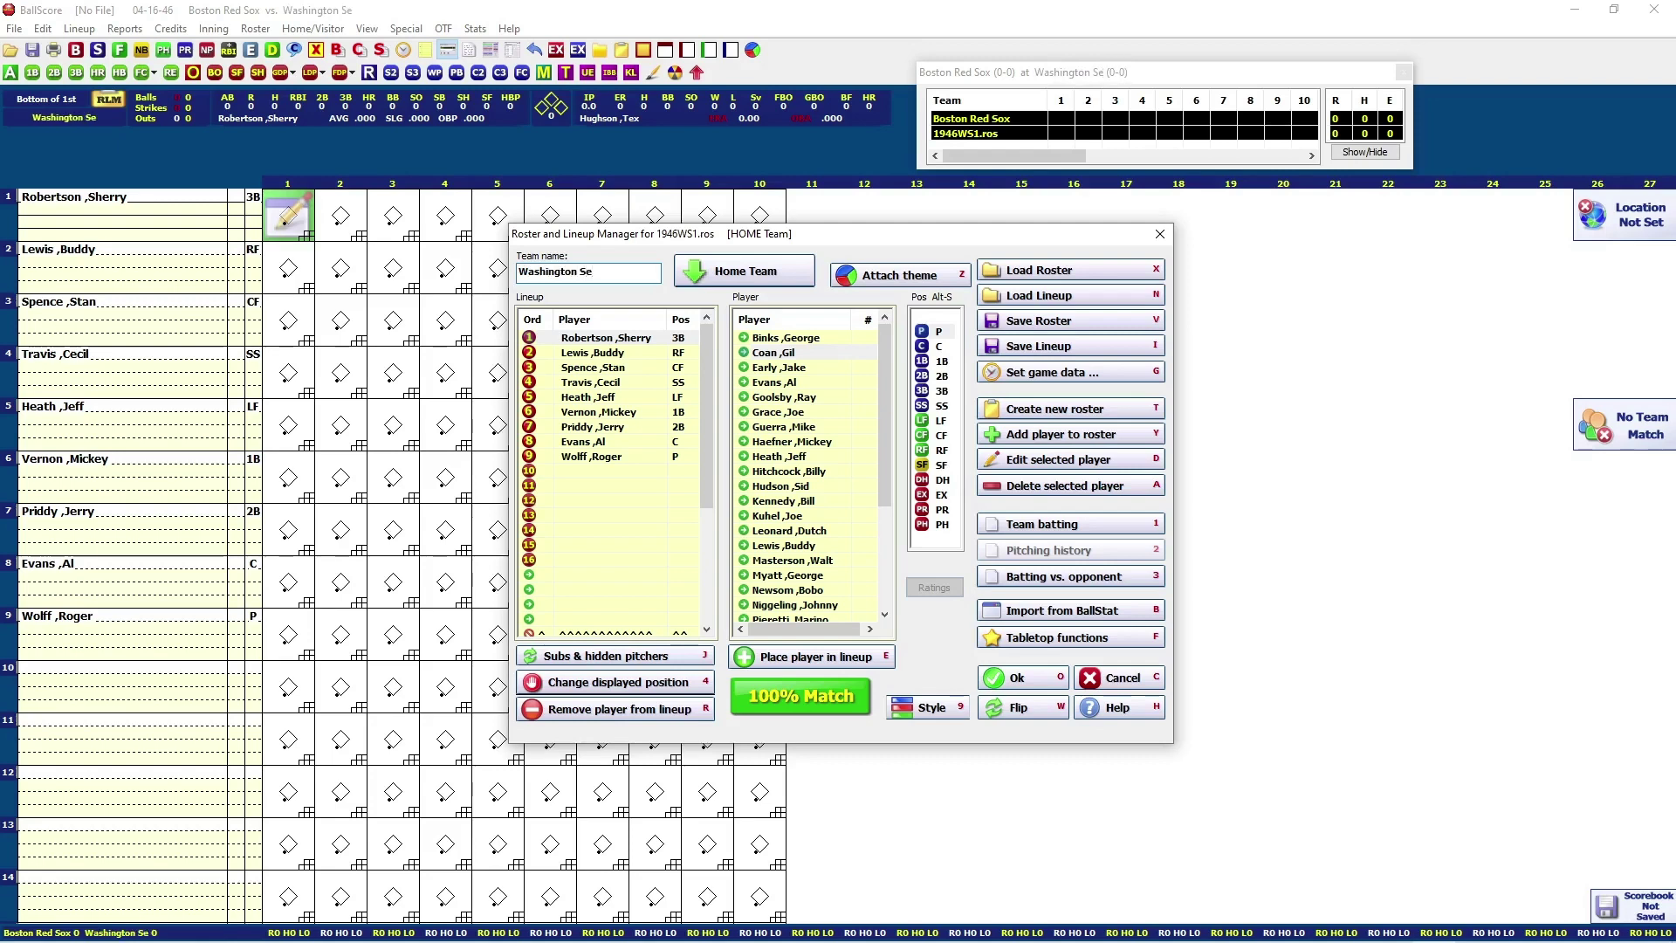
{"action": "type", "text": "nators"}
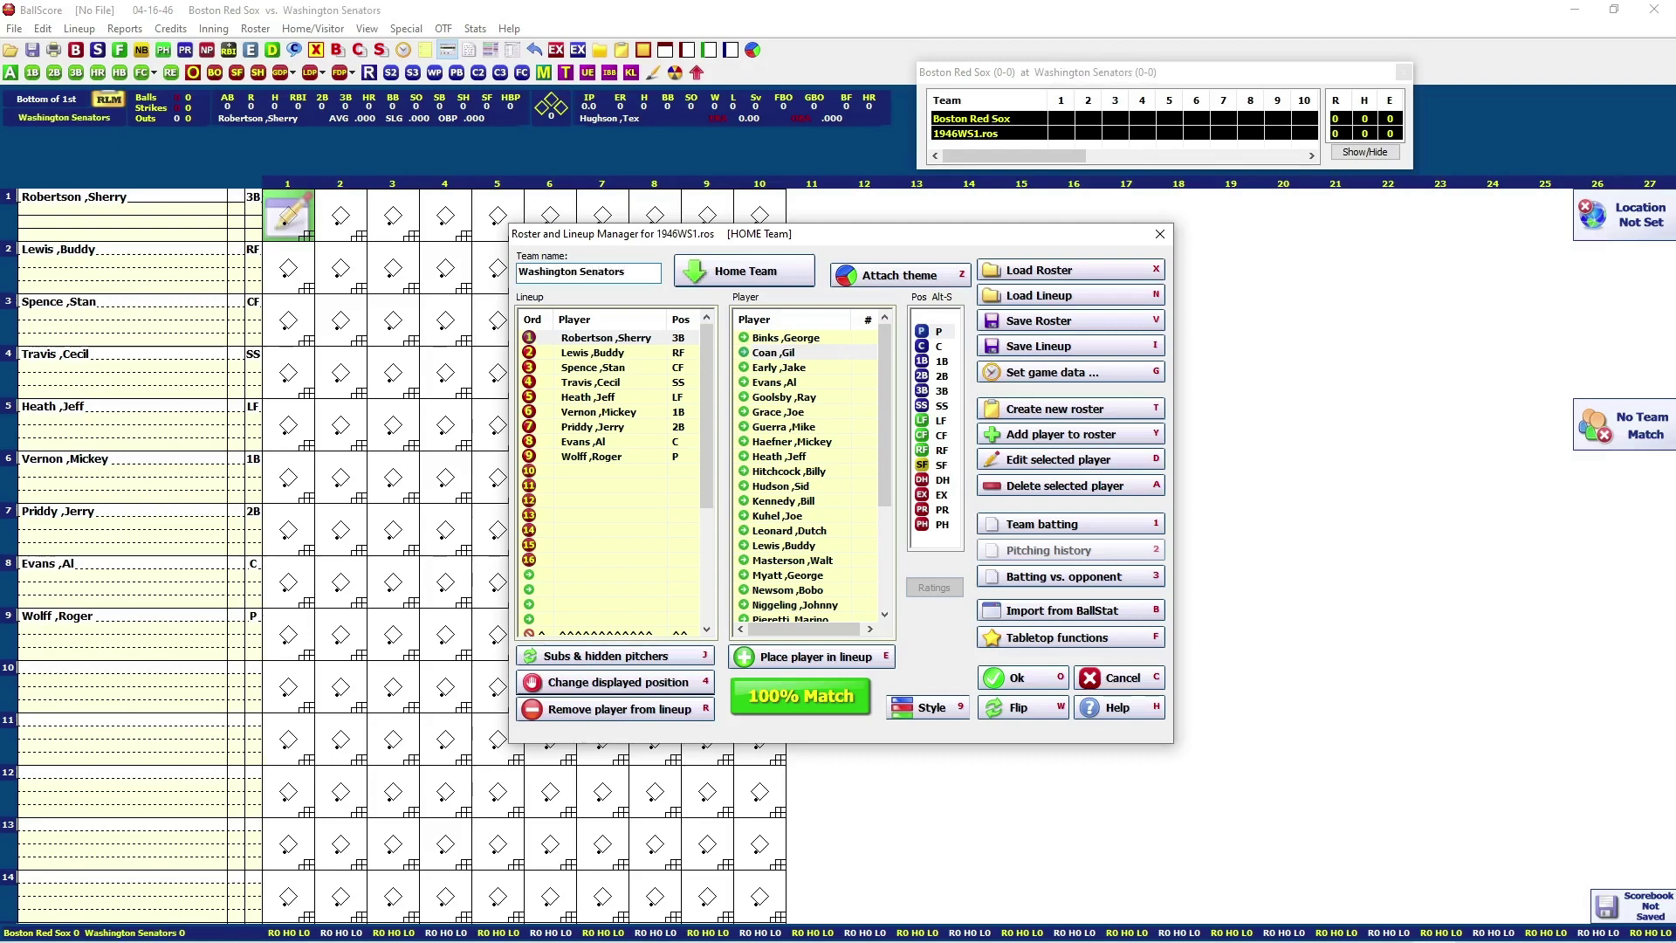
{"action": "left_click", "coordinate": [1039, 684]}
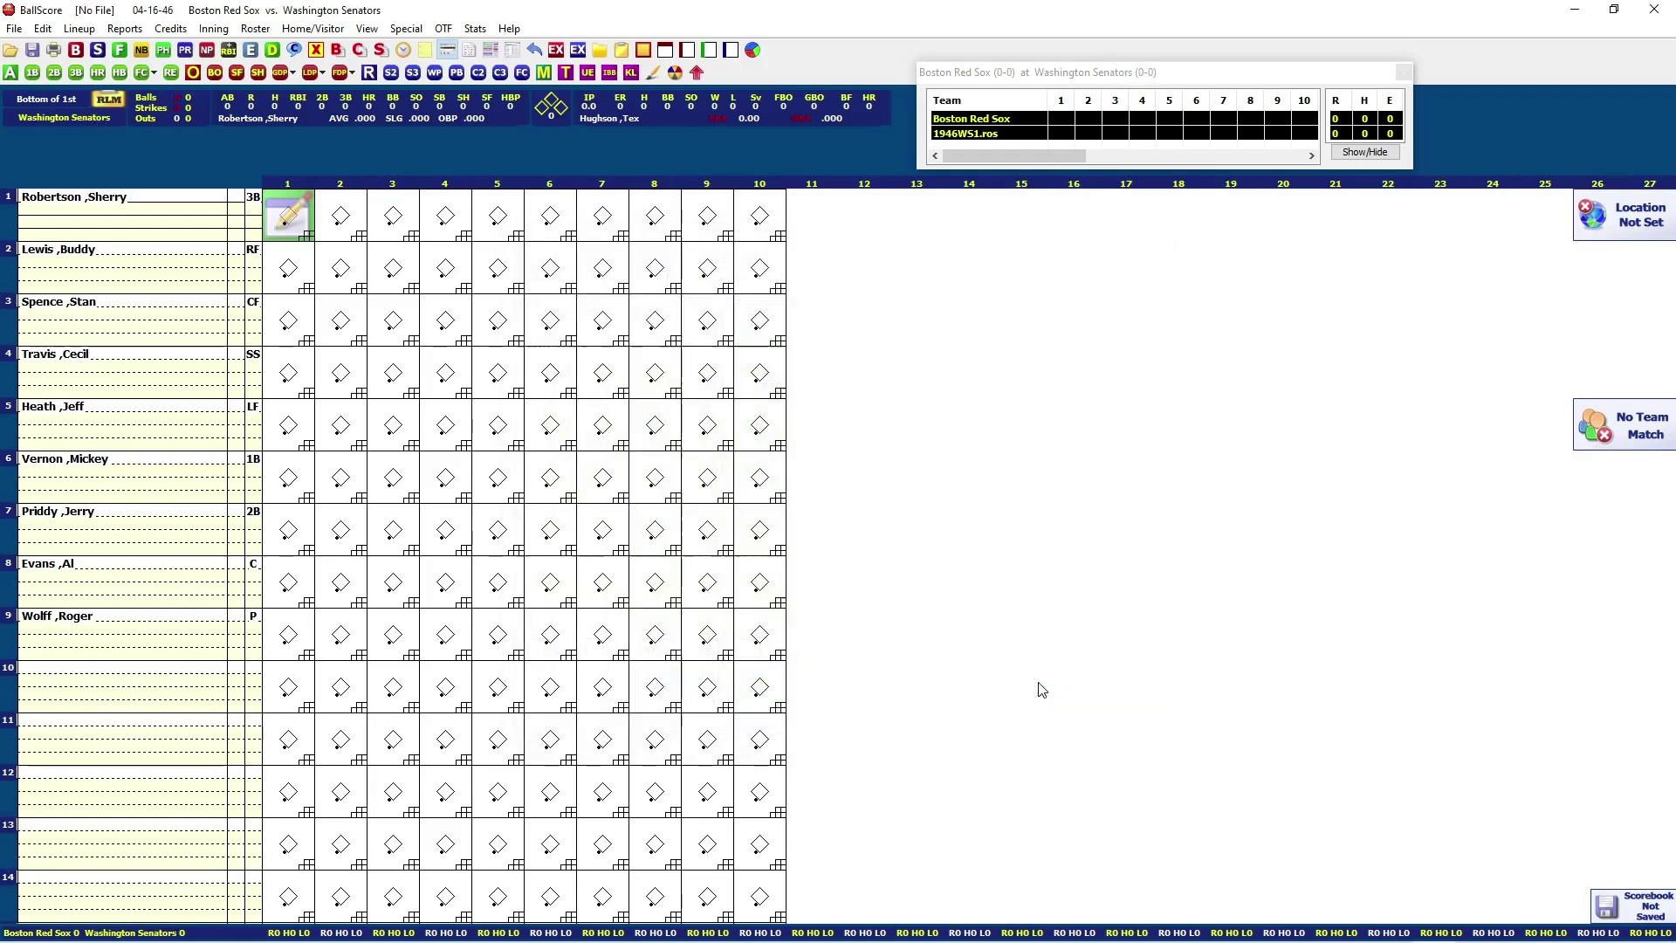
- Return to the visiting team and look at its scoresheet theme settings
{"action": "left_click", "coordinate": [697, 73]}
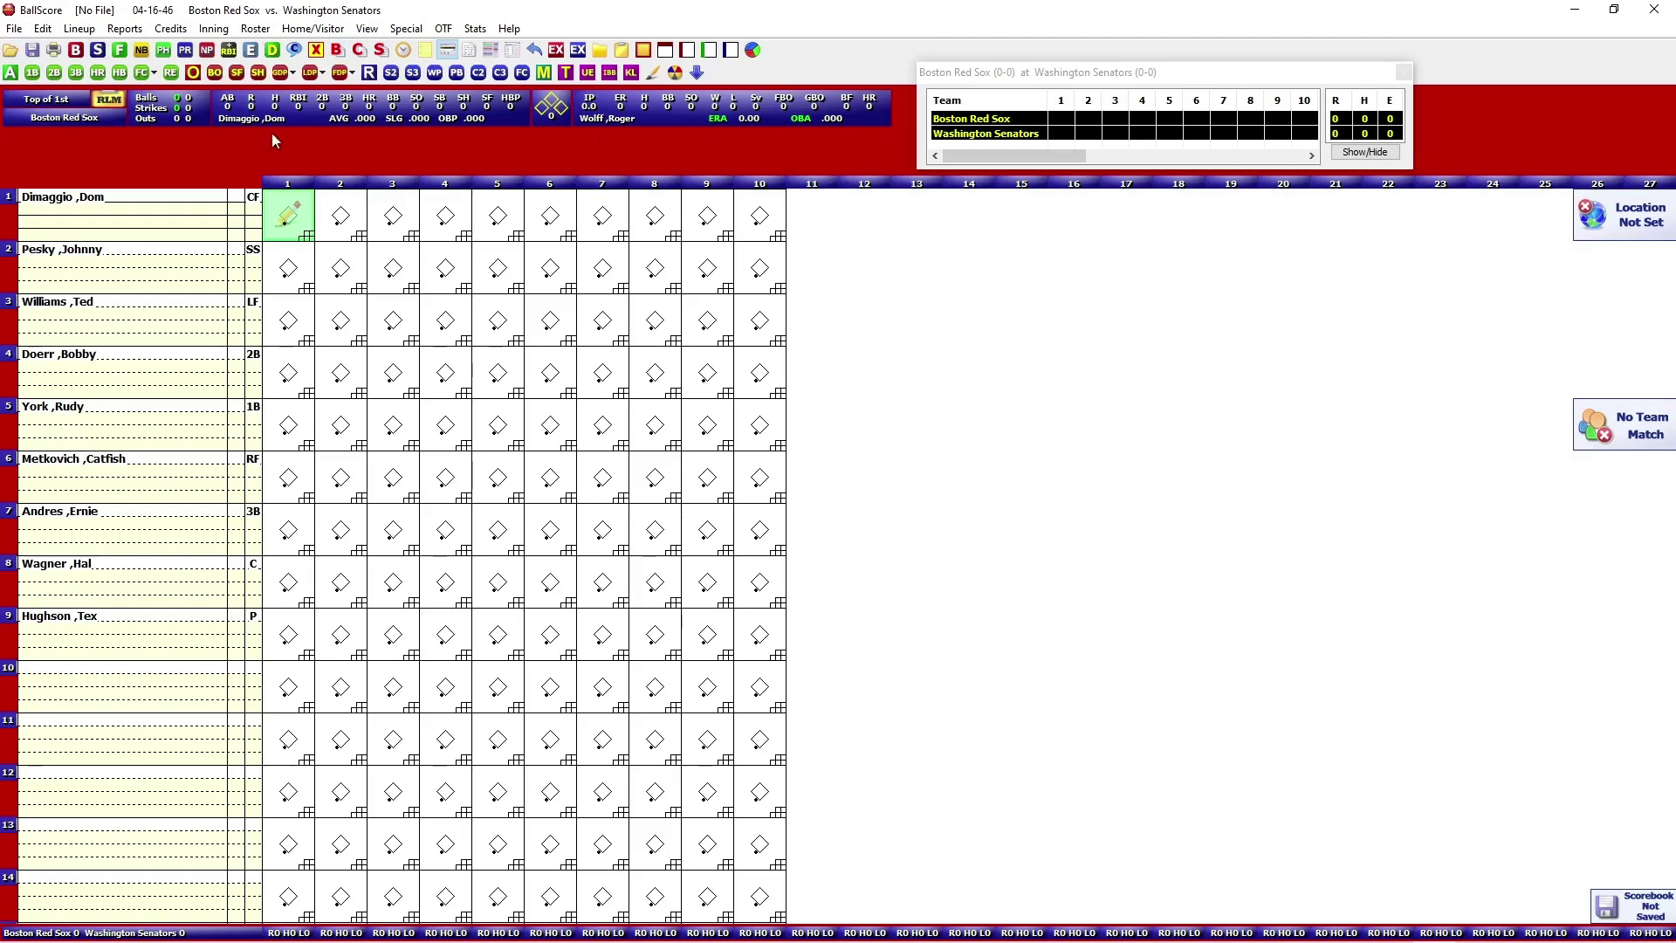
{"action": "left_click", "coordinate": [752, 51]}
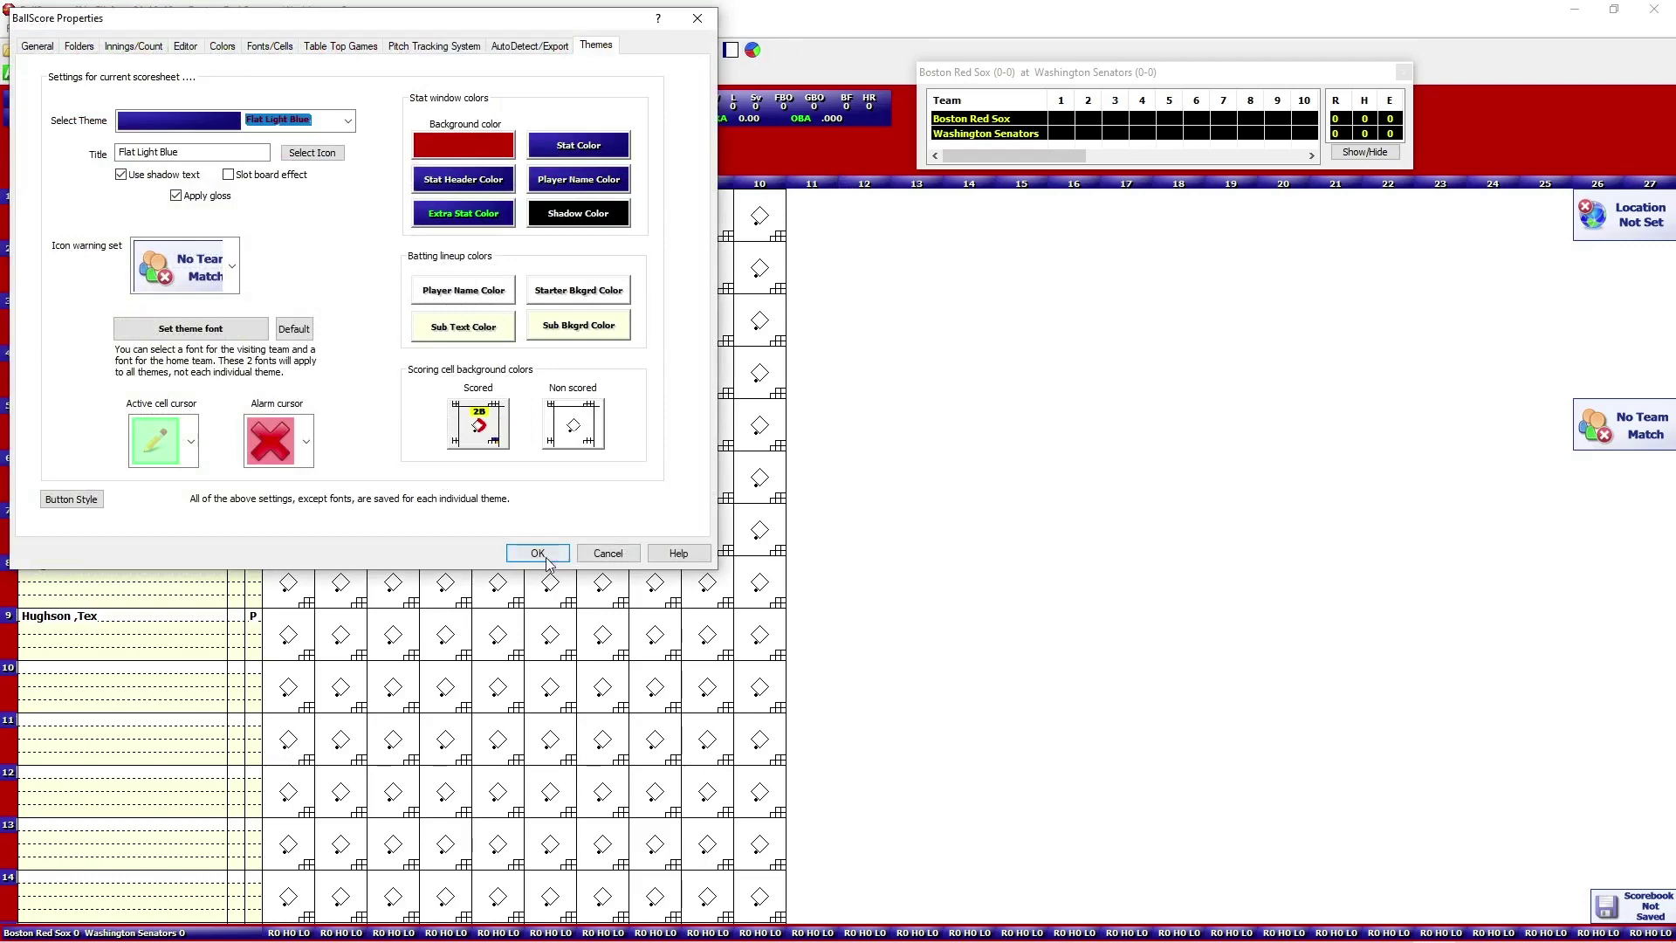
{"action": "left_click", "coordinate": [534, 550]}
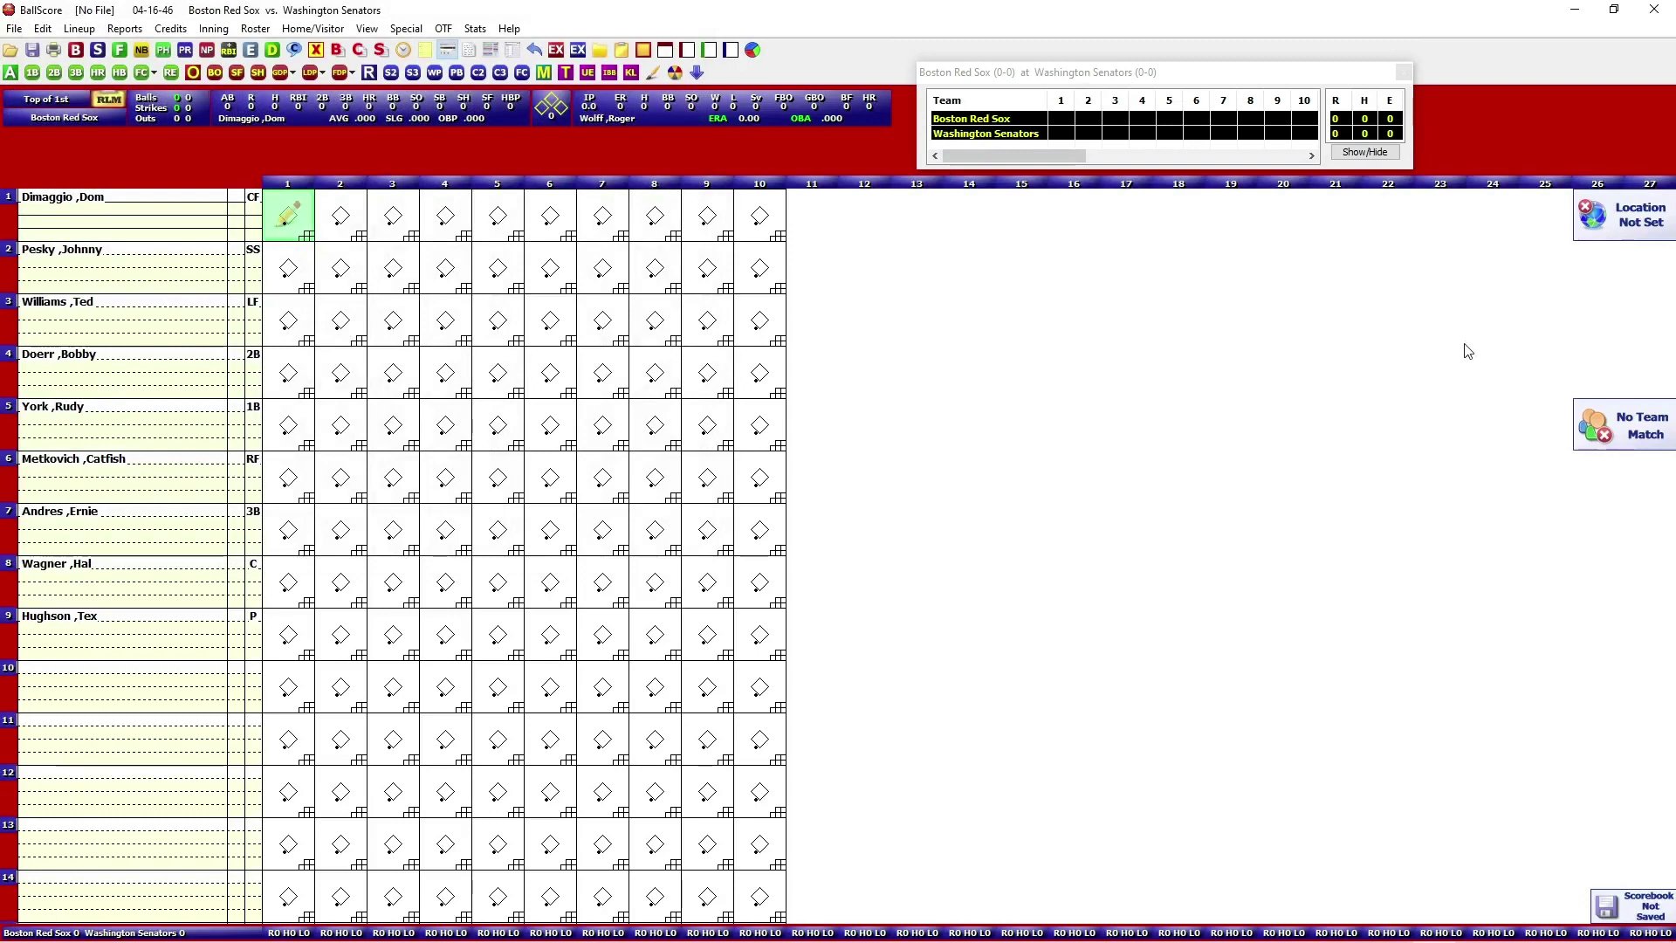
- Set the game location to Griffith Stadium
{"action": "left_click", "coordinate": [1623, 225]}
{"action": "left_click", "coordinate": [926, 473]}
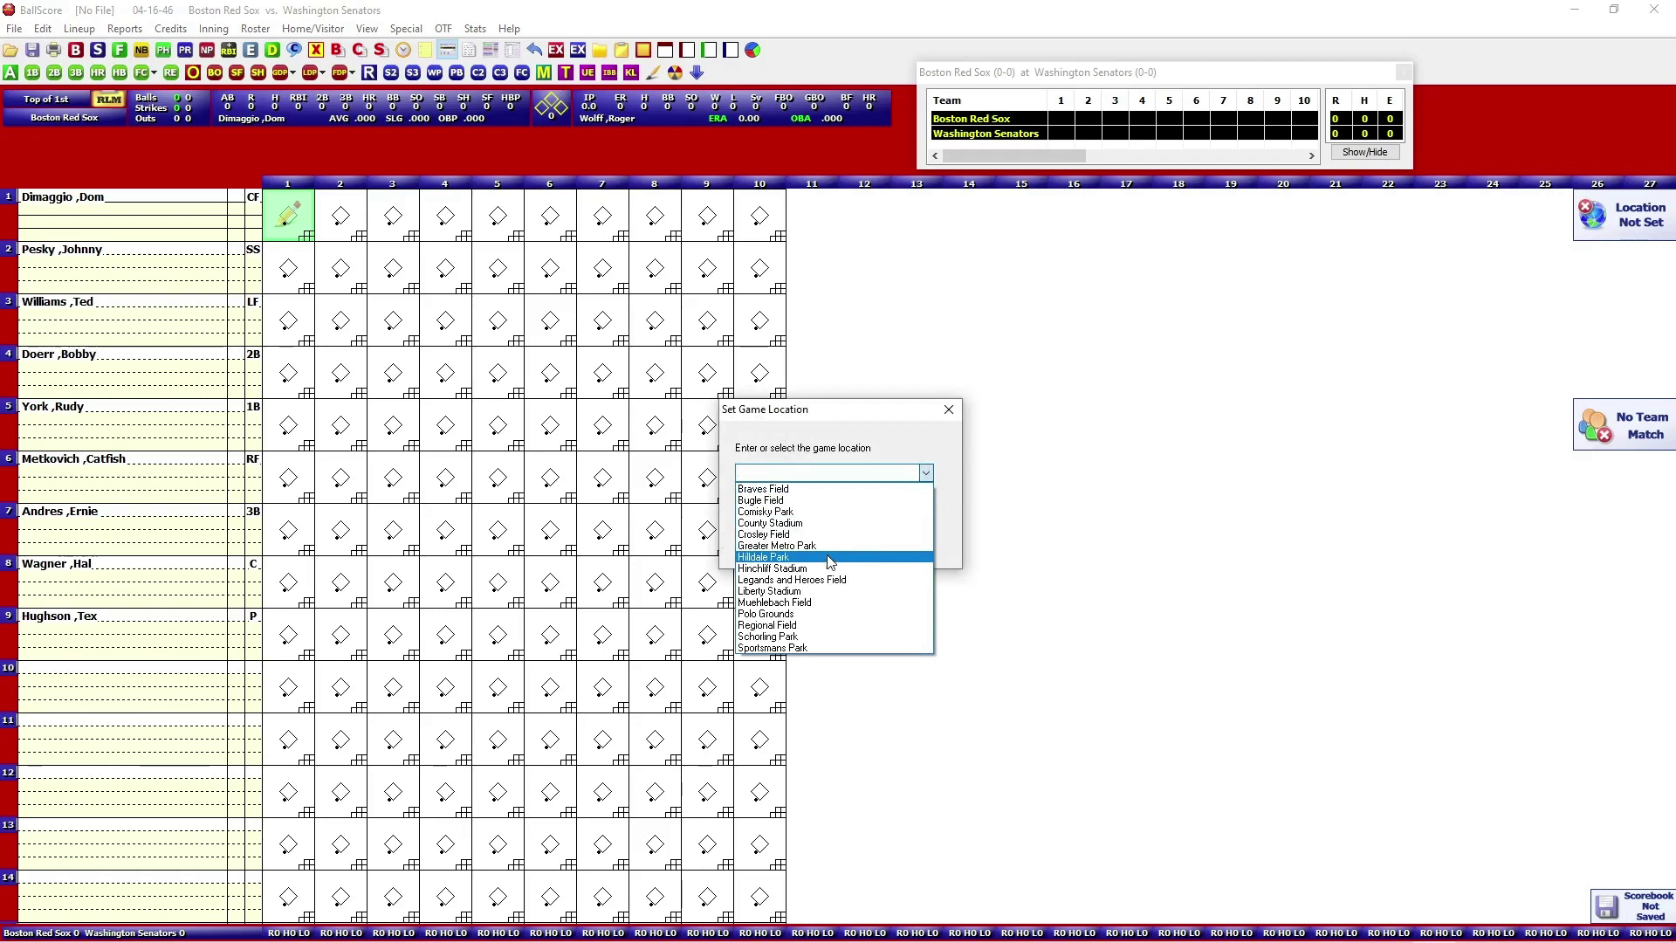
{"action": "left_click", "coordinate": [831, 471]}
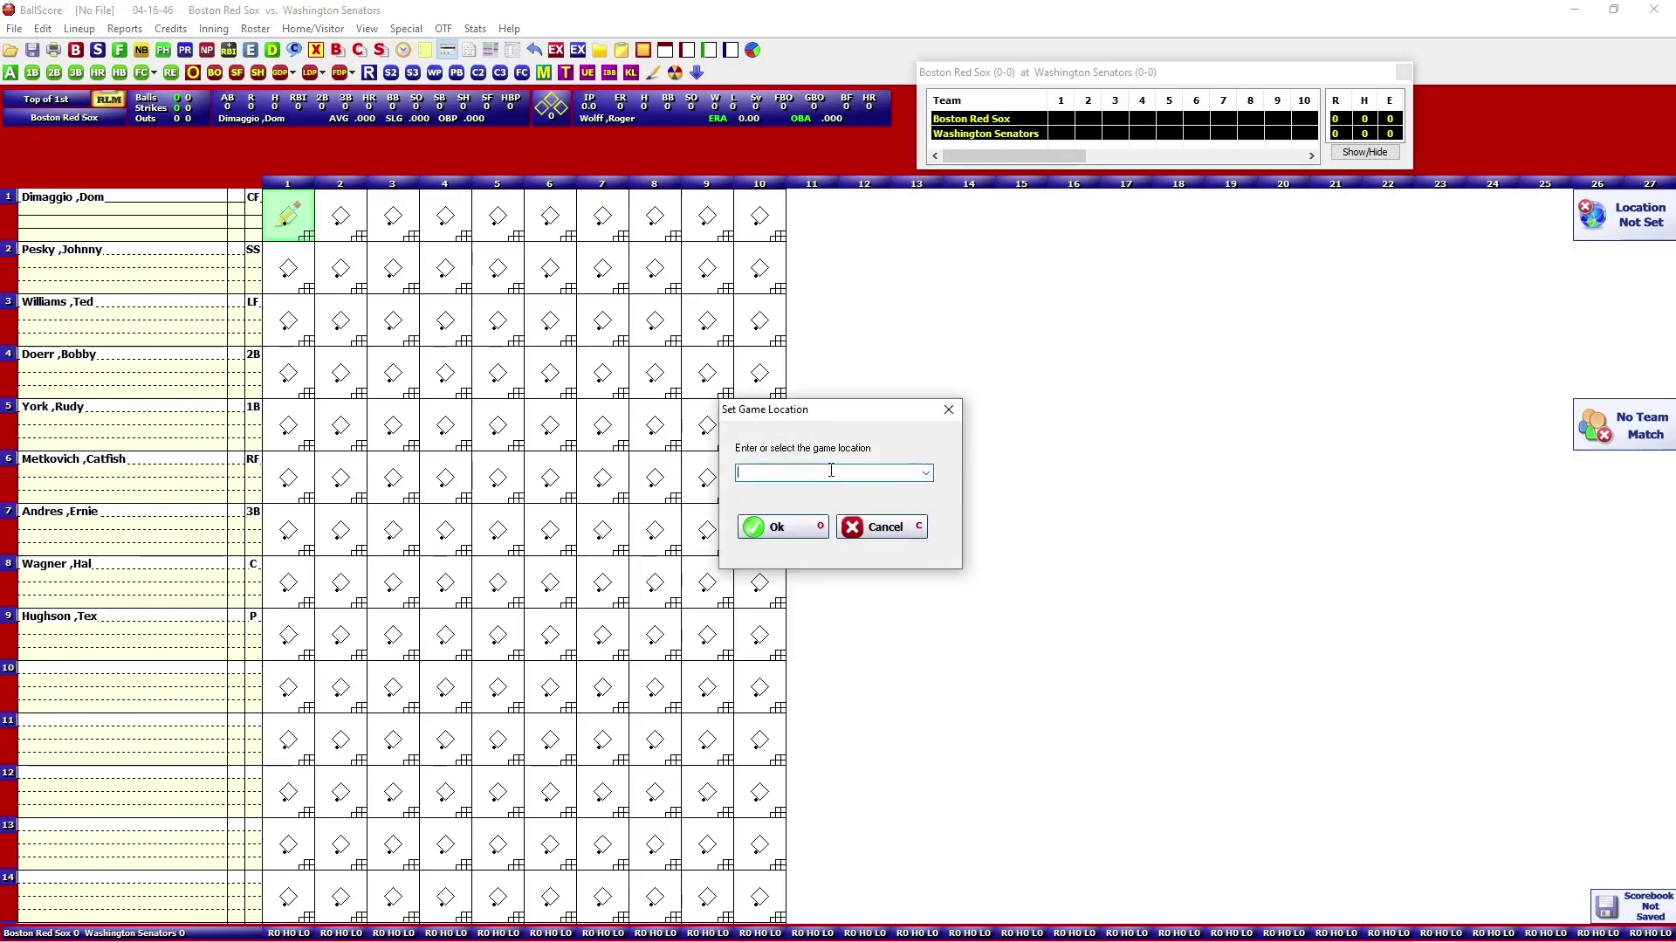
{"action": "type", "text": "Griffith Stadium"}
{"action": "left_click", "coordinate": [796, 529]}
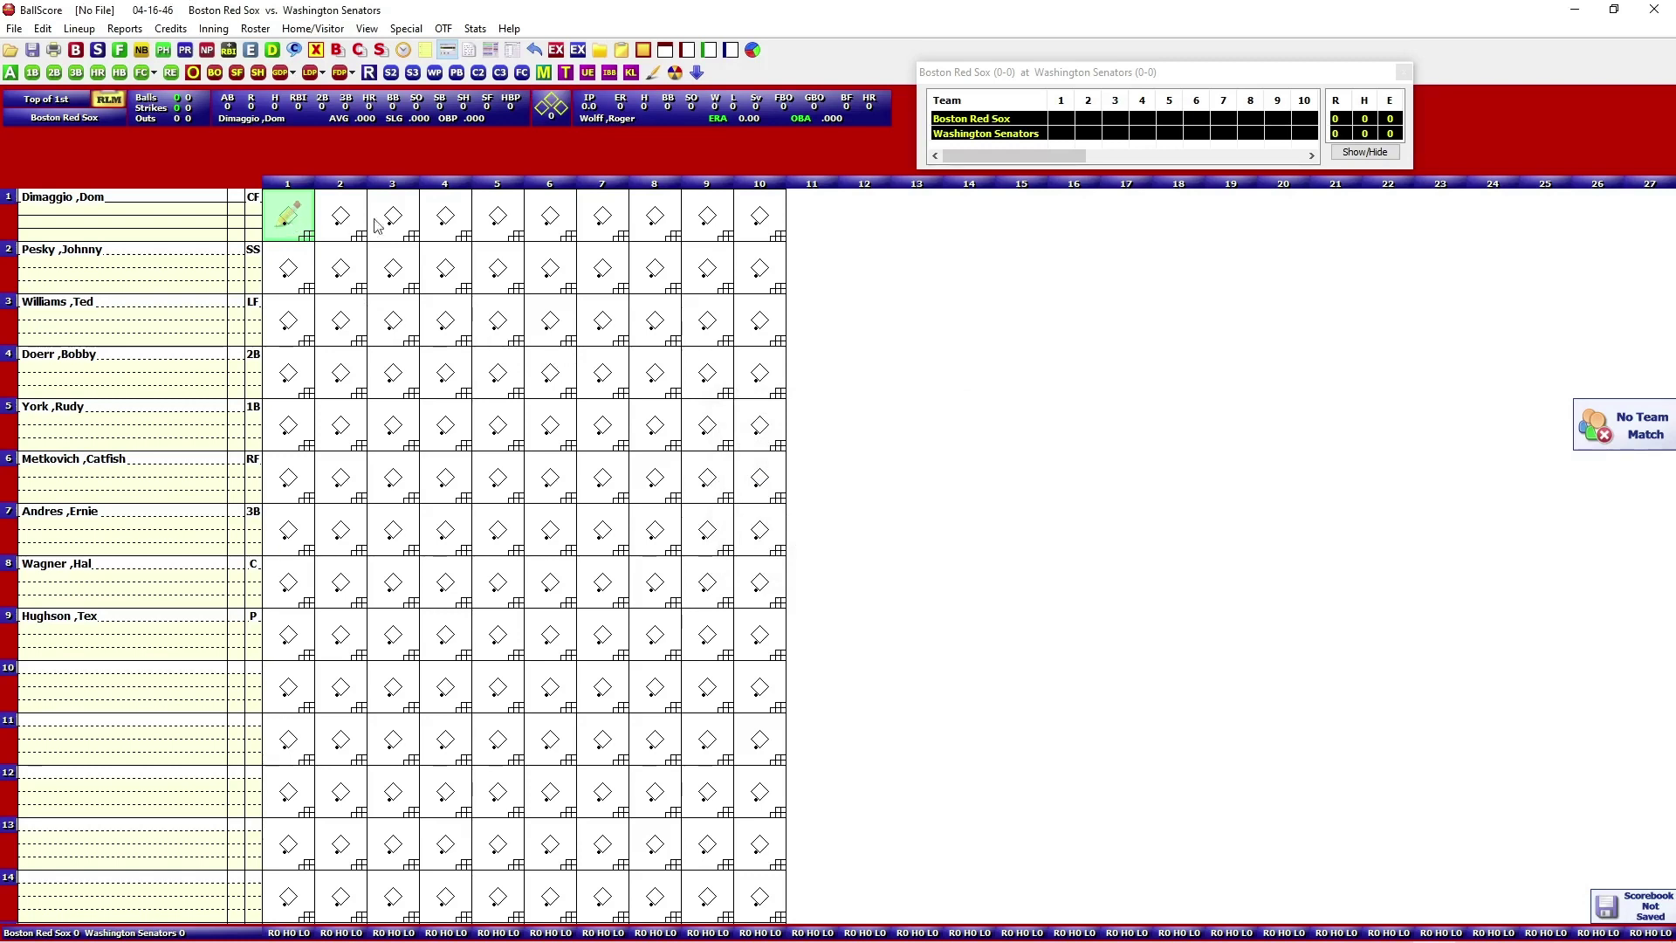
- Check the Washington Senators scoresheet and return to the Boston Red Sox scoresheet
{"action": "left_click", "coordinate": [697, 74]}
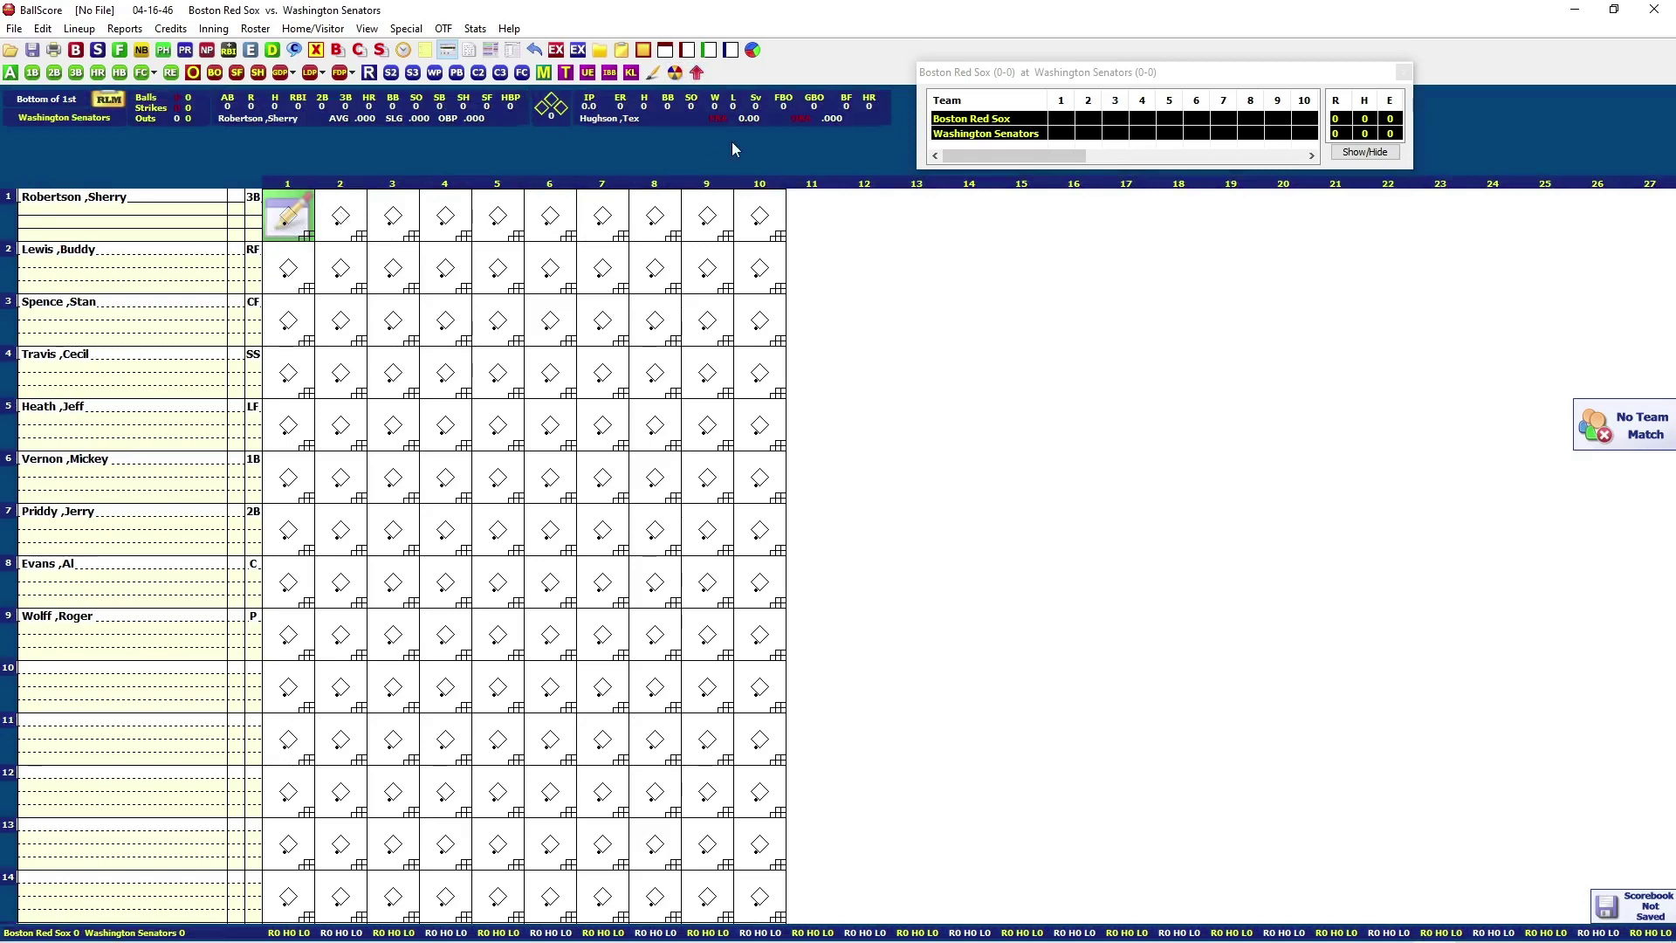
{"action": "left_click", "coordinate": [698, 73]}
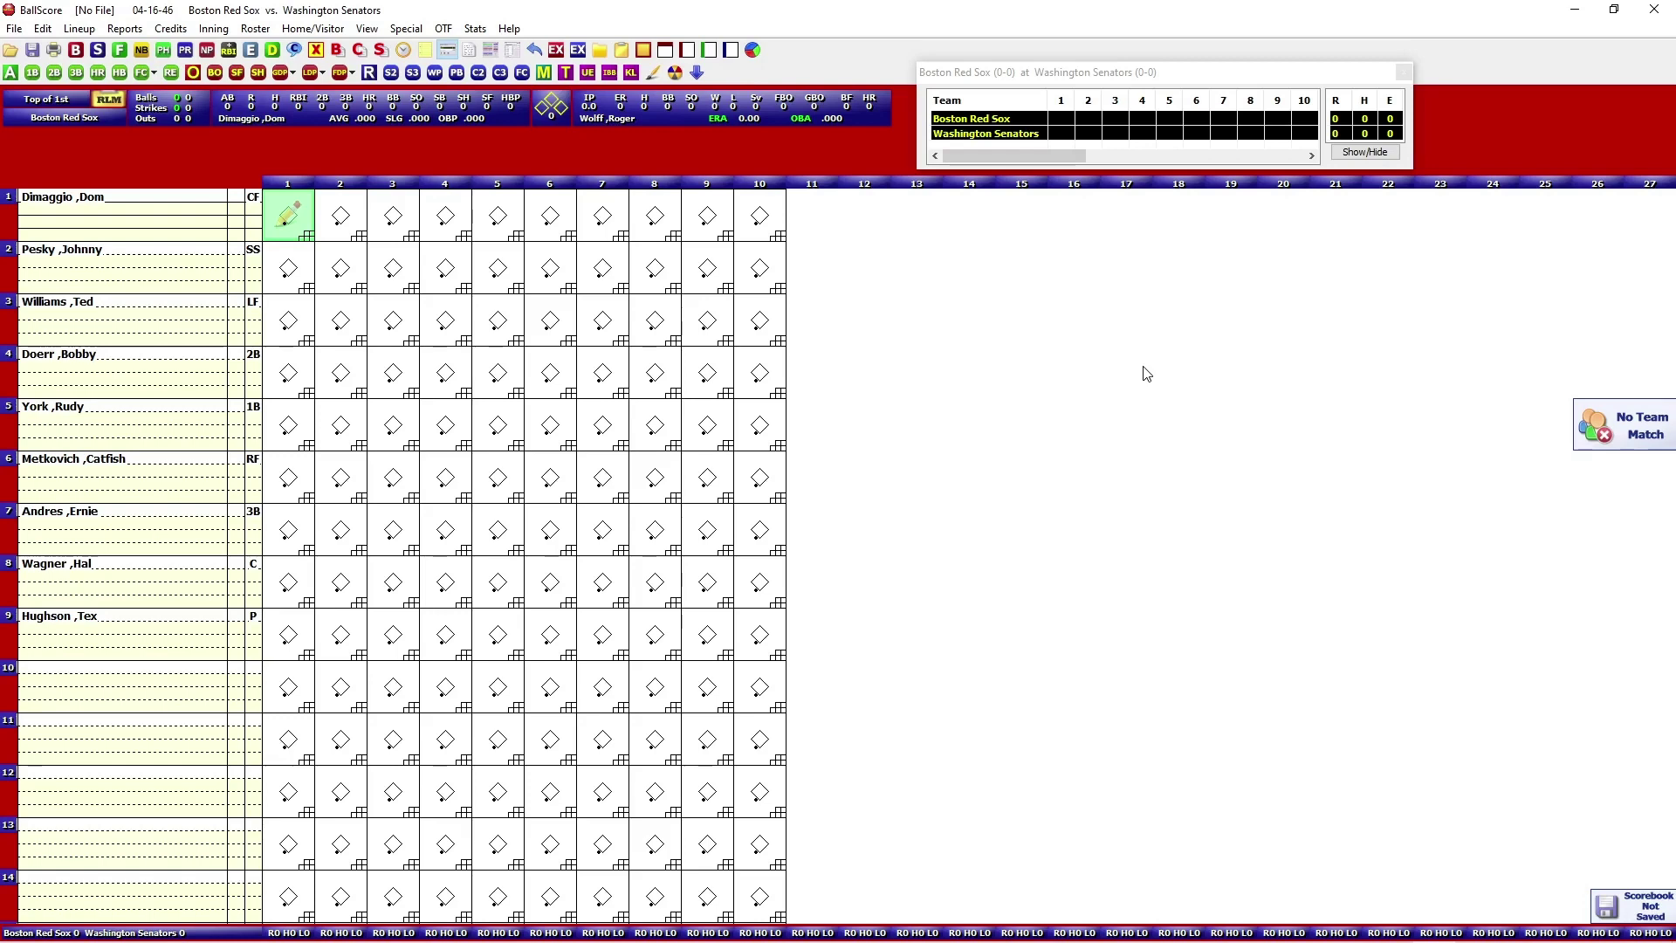
- Score a single for Dimaggio and a 6-3 groundout for Pesky, with Dimaggio advancing to second
{"action": "key", "text": "1"}
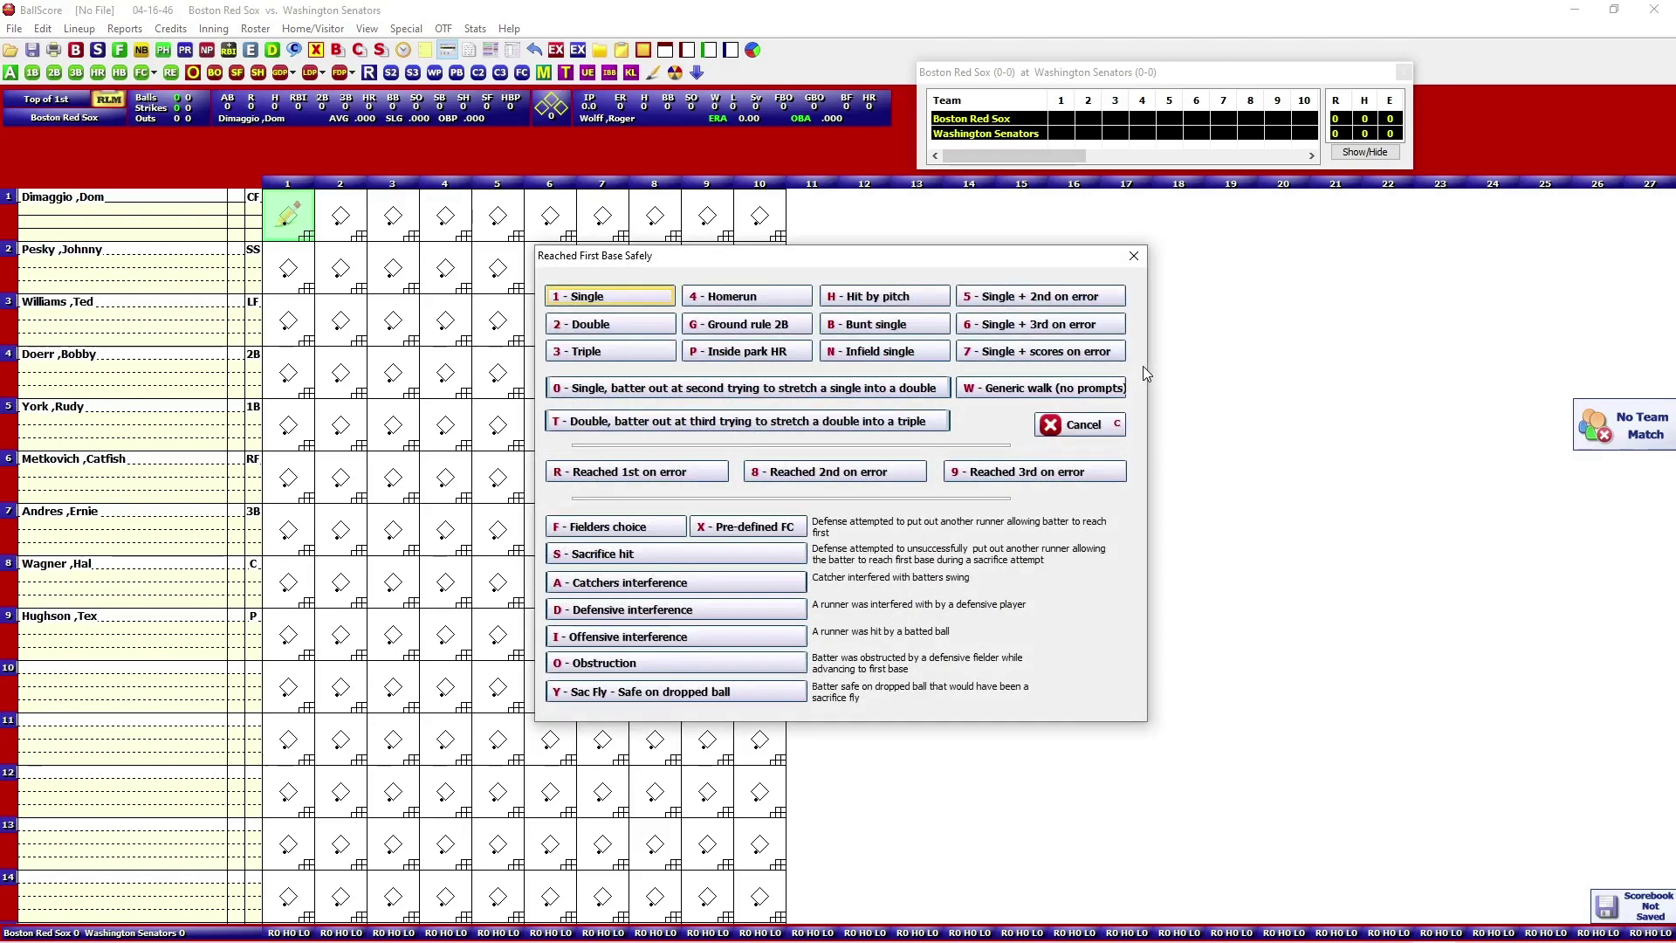
{"action": "key", "text": "1"}
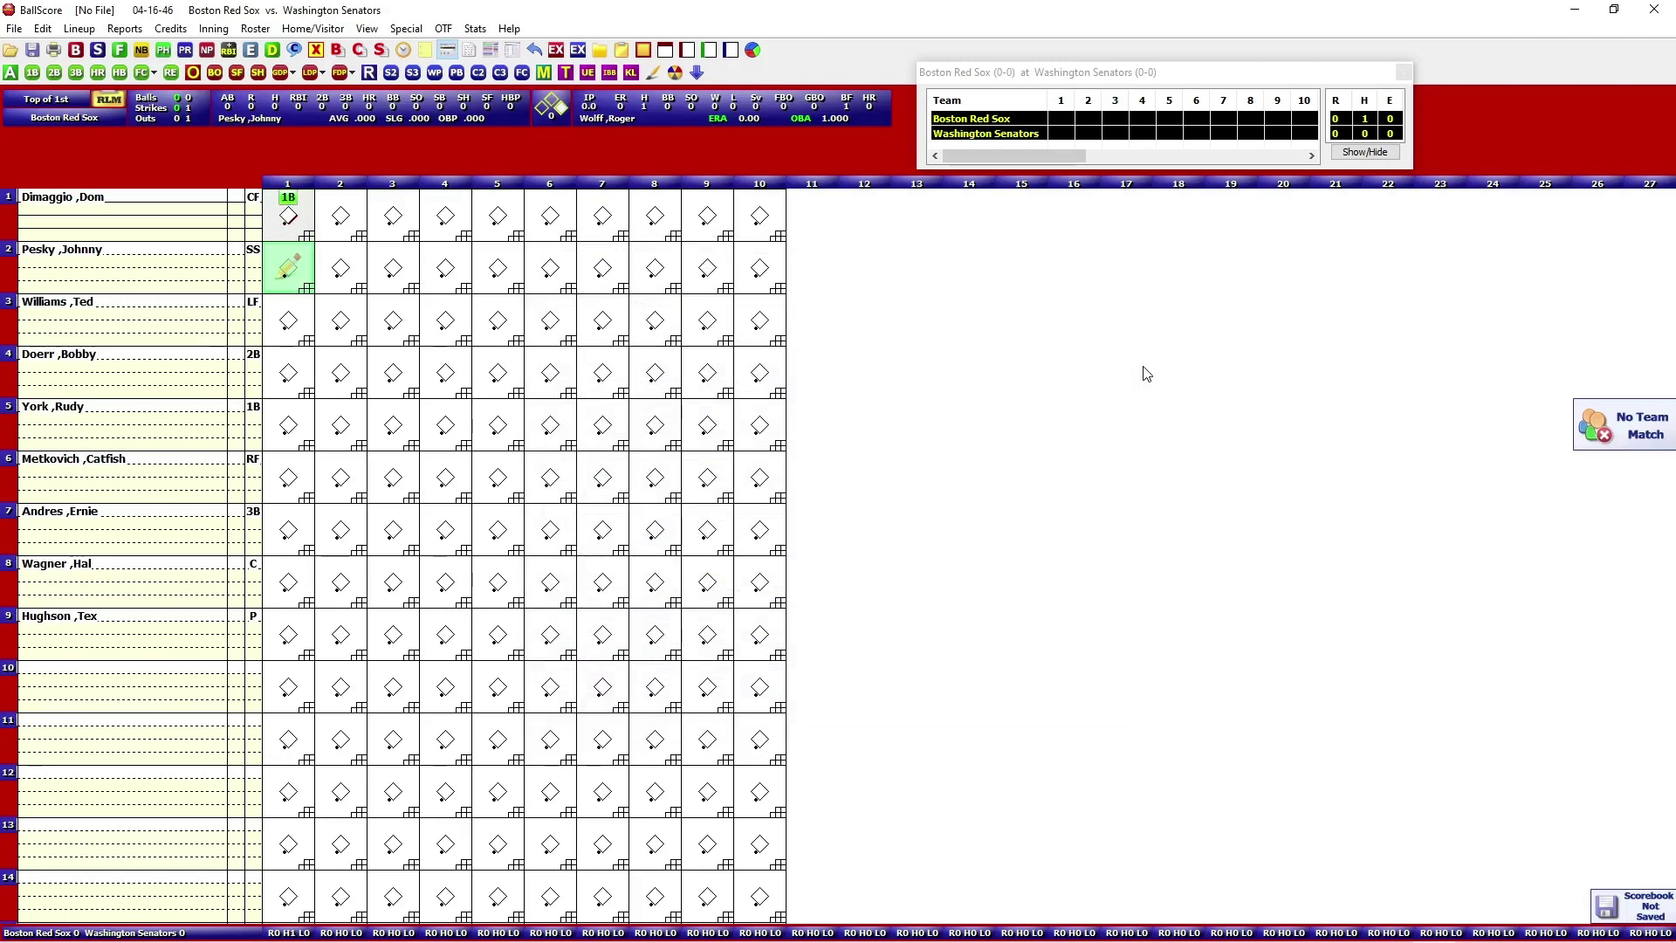
{"action": "key", "text": "o"}
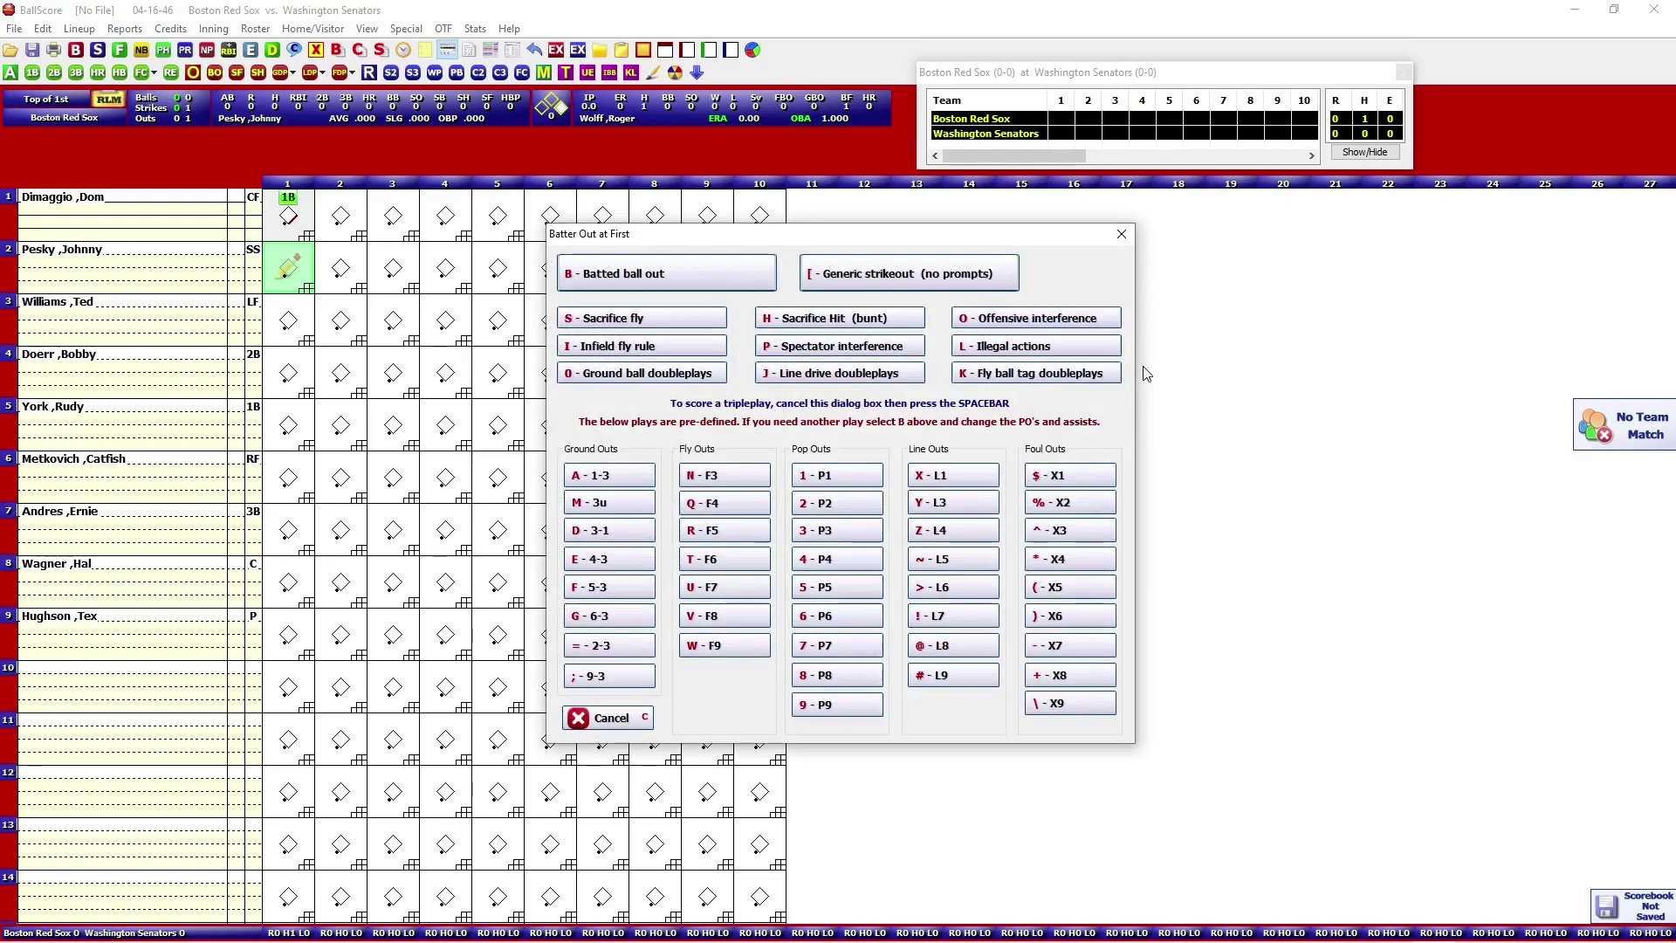
{"action": "key", "text": "g"}
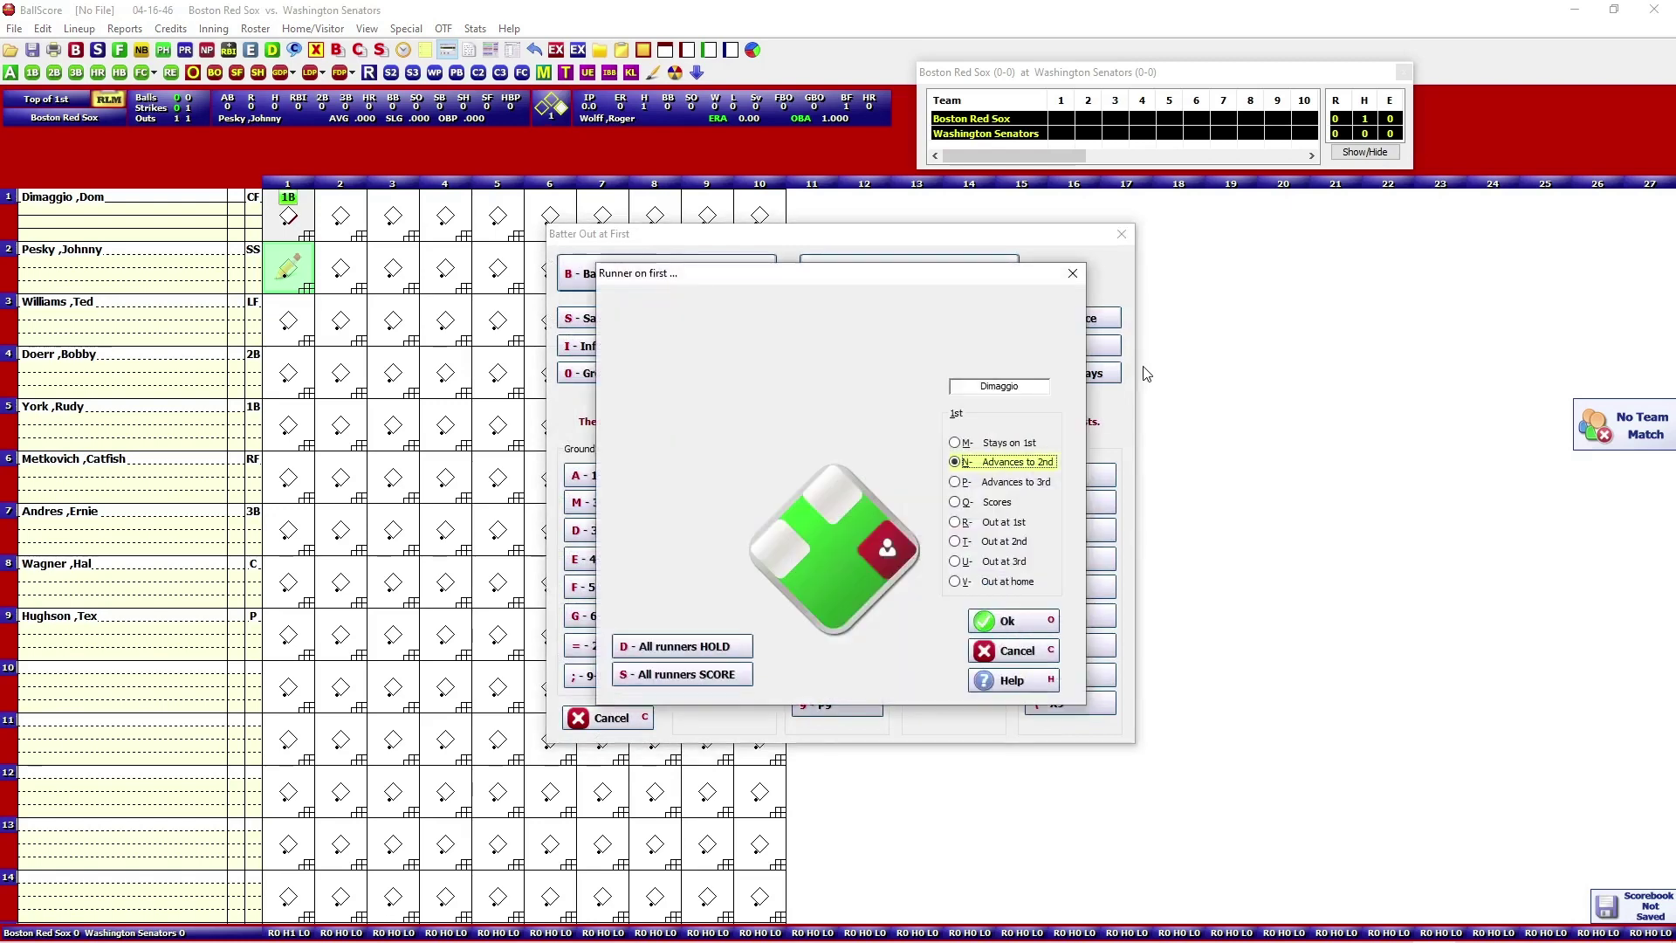
{"action": "key", "text": "o"}
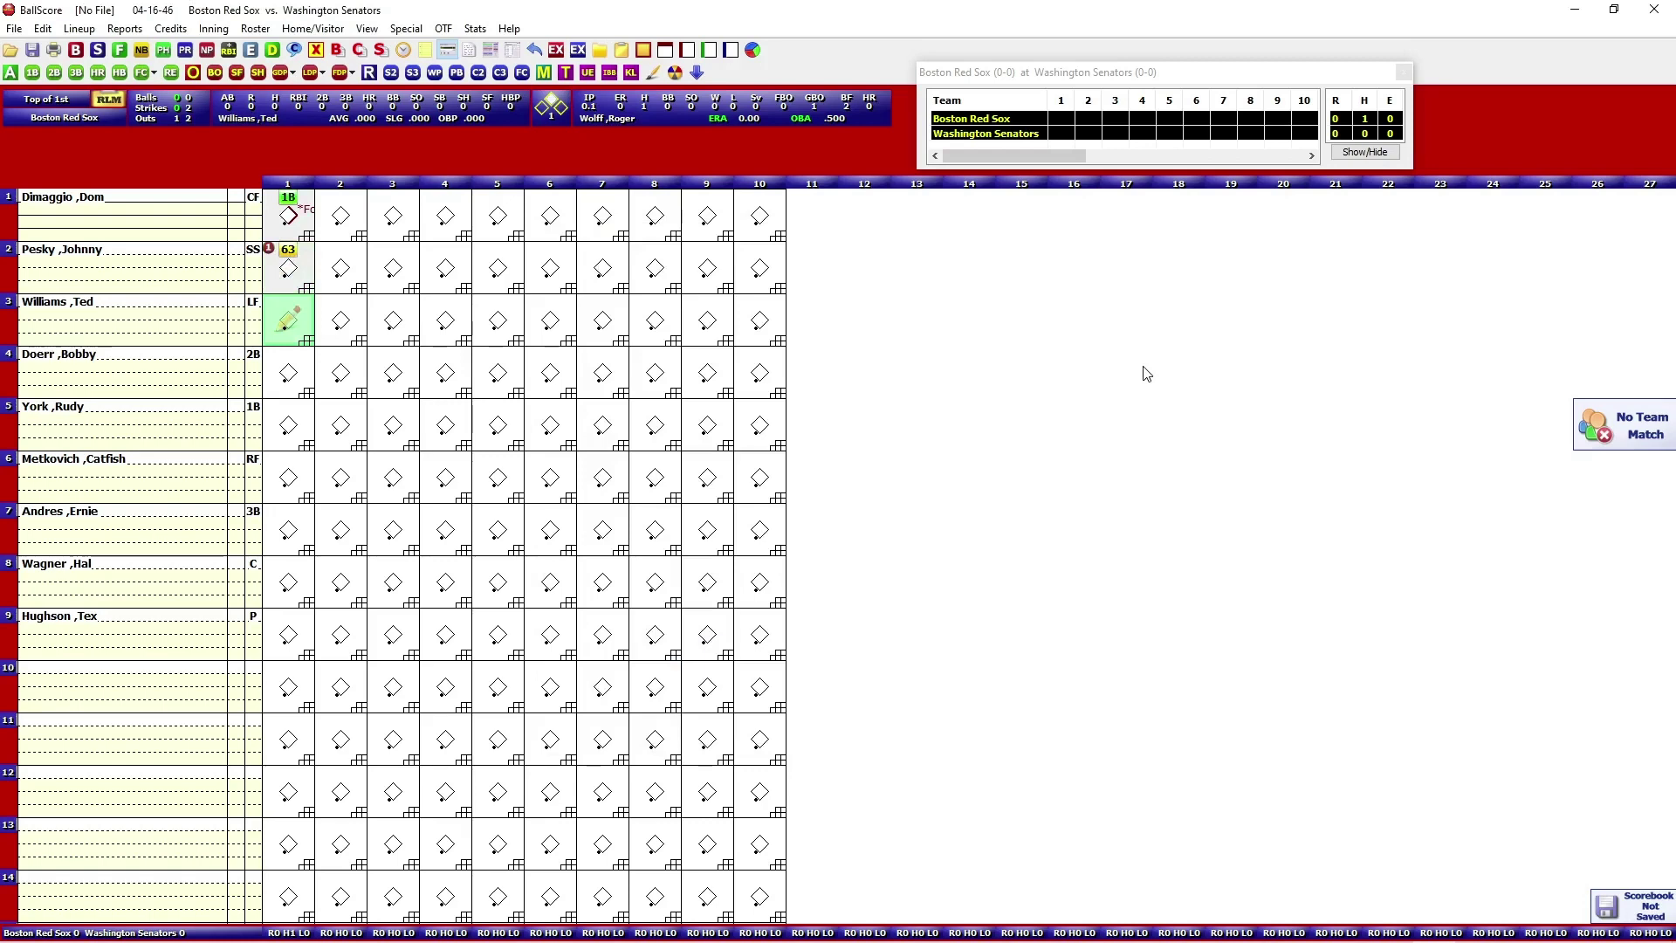
- Score a 1-3 groundout for Williams with Dimaggio advancing to third, and an F8 flyout for Doerr
{"action": "key", "text": "o"}
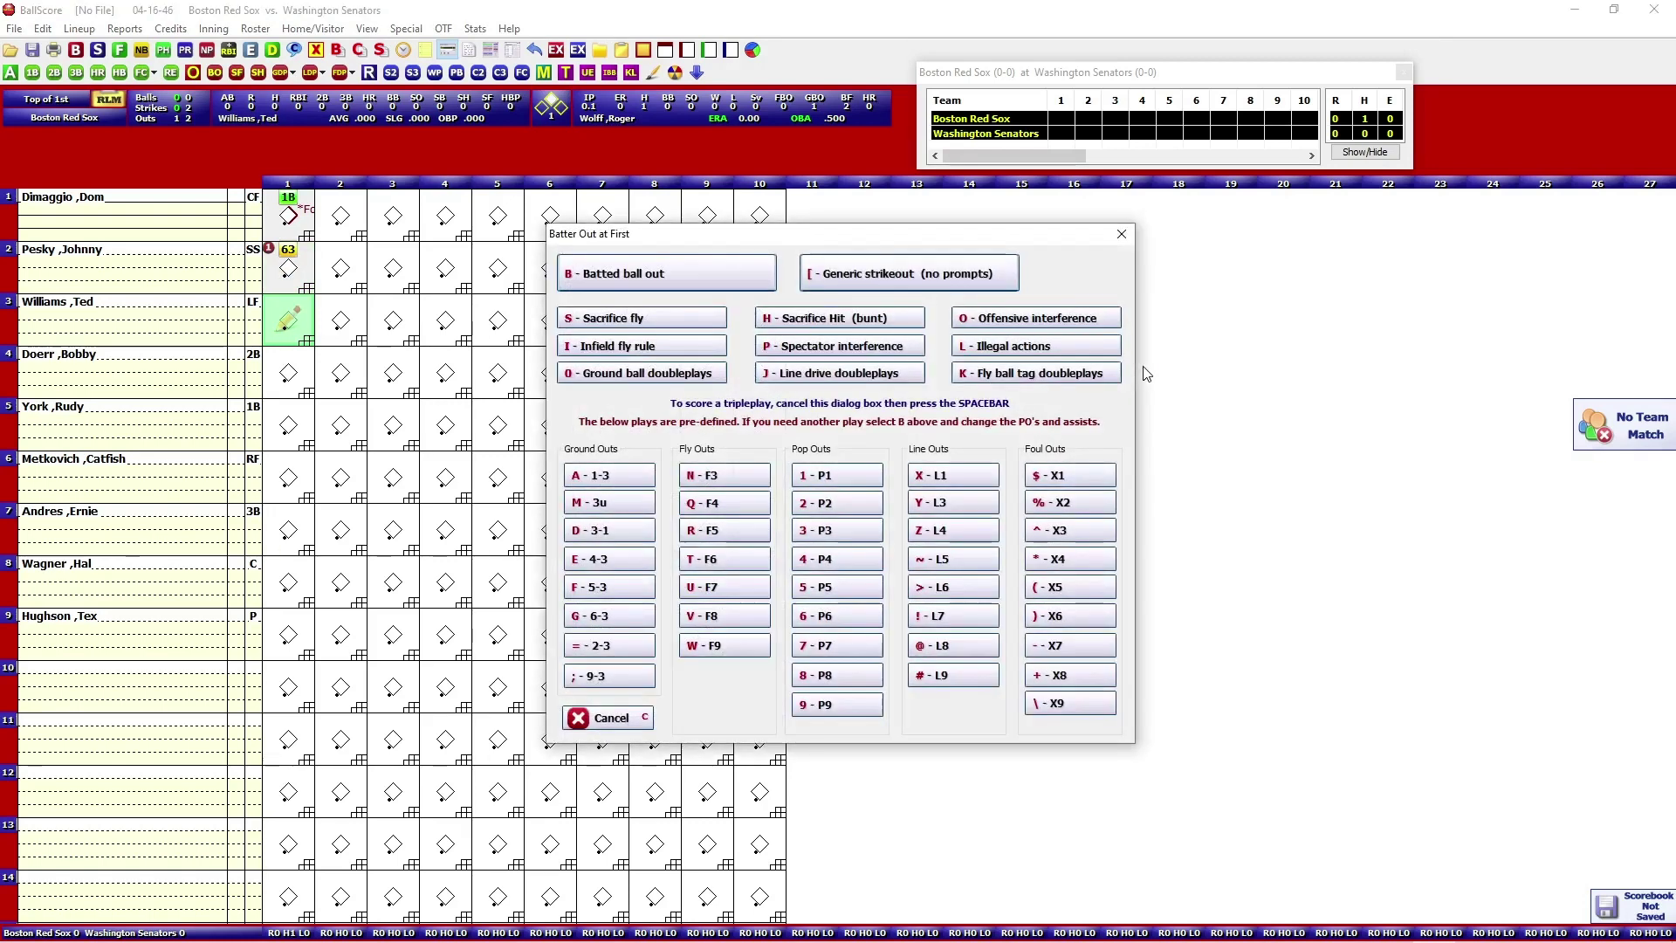
{"action": "key", "text": "a"}
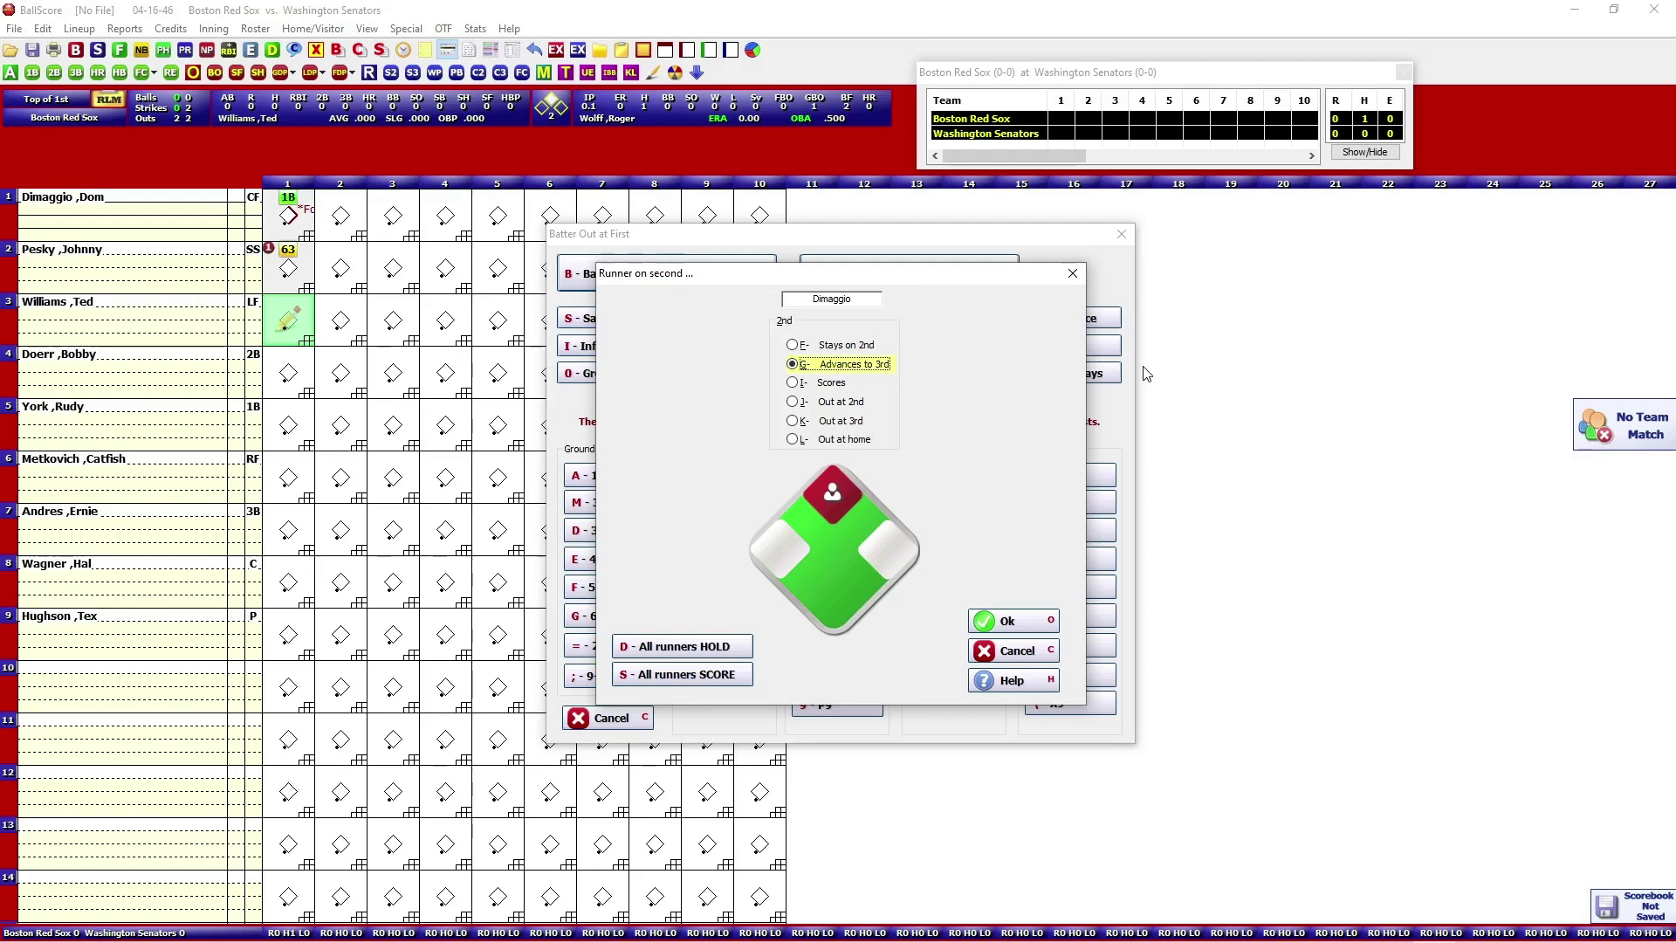
{"action": "key", "text": "o"}
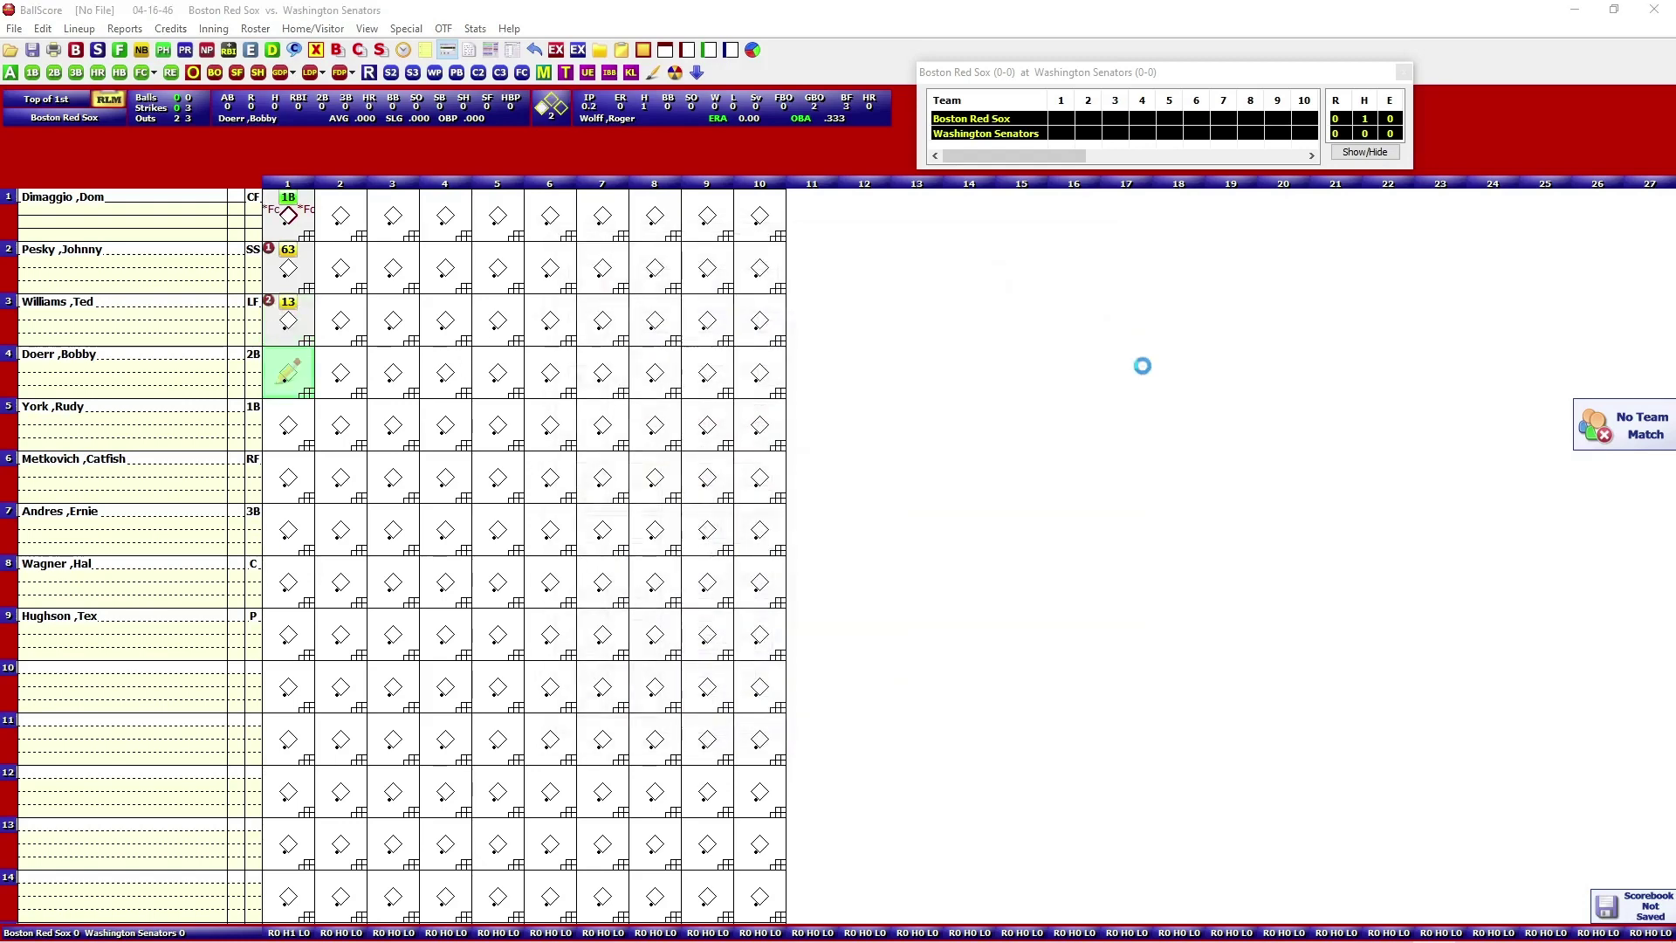
{"action": "key", "text": "o"}
{"action": "key", "text": "Return"}
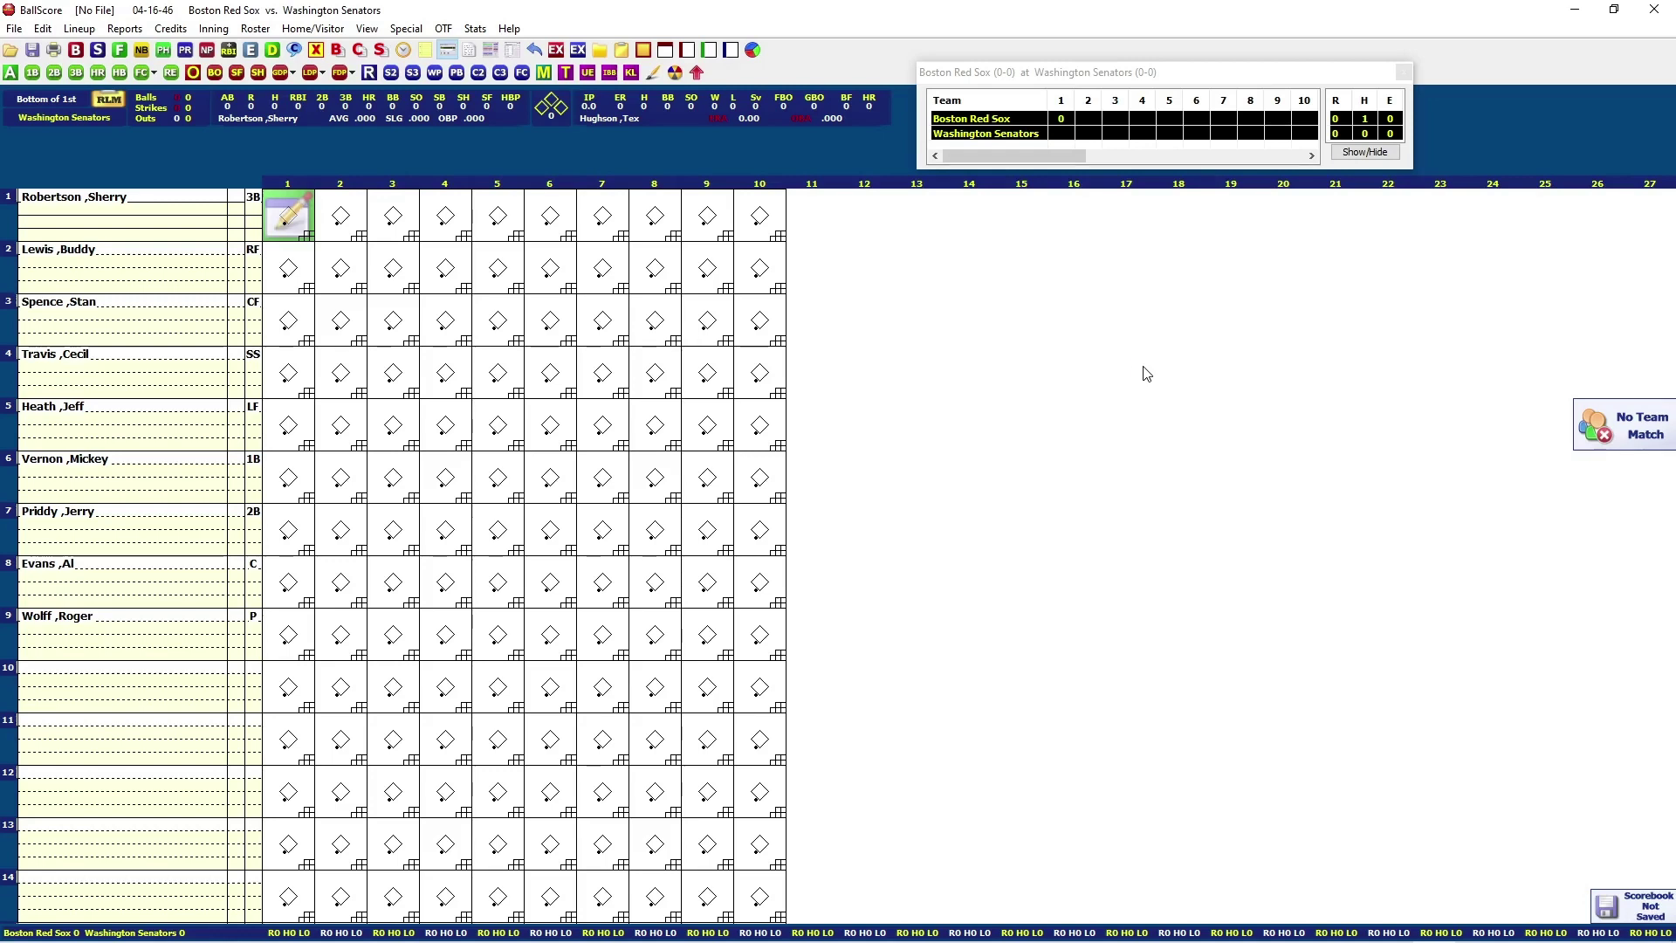
- Score a triple for Robertson and a 4-3 groundout for Lewis, with Robertson scoring from third
{"action": "key", "text": "h"}
{"action": "key", "text": "3"}
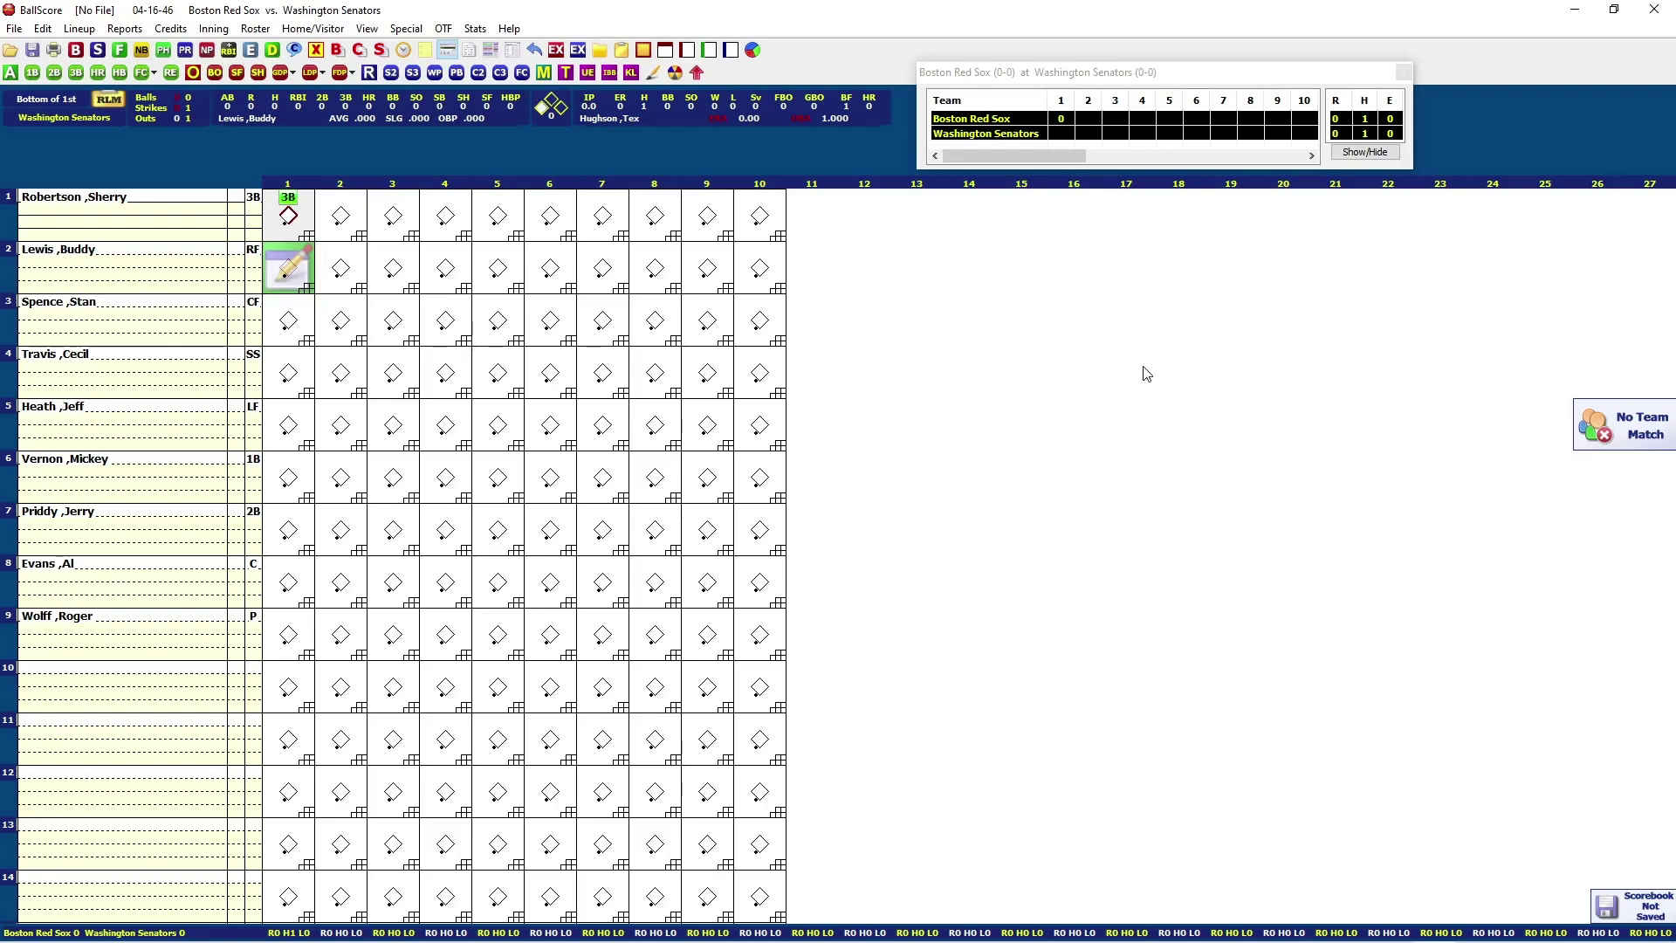
{"action": "key", "text": "o"}
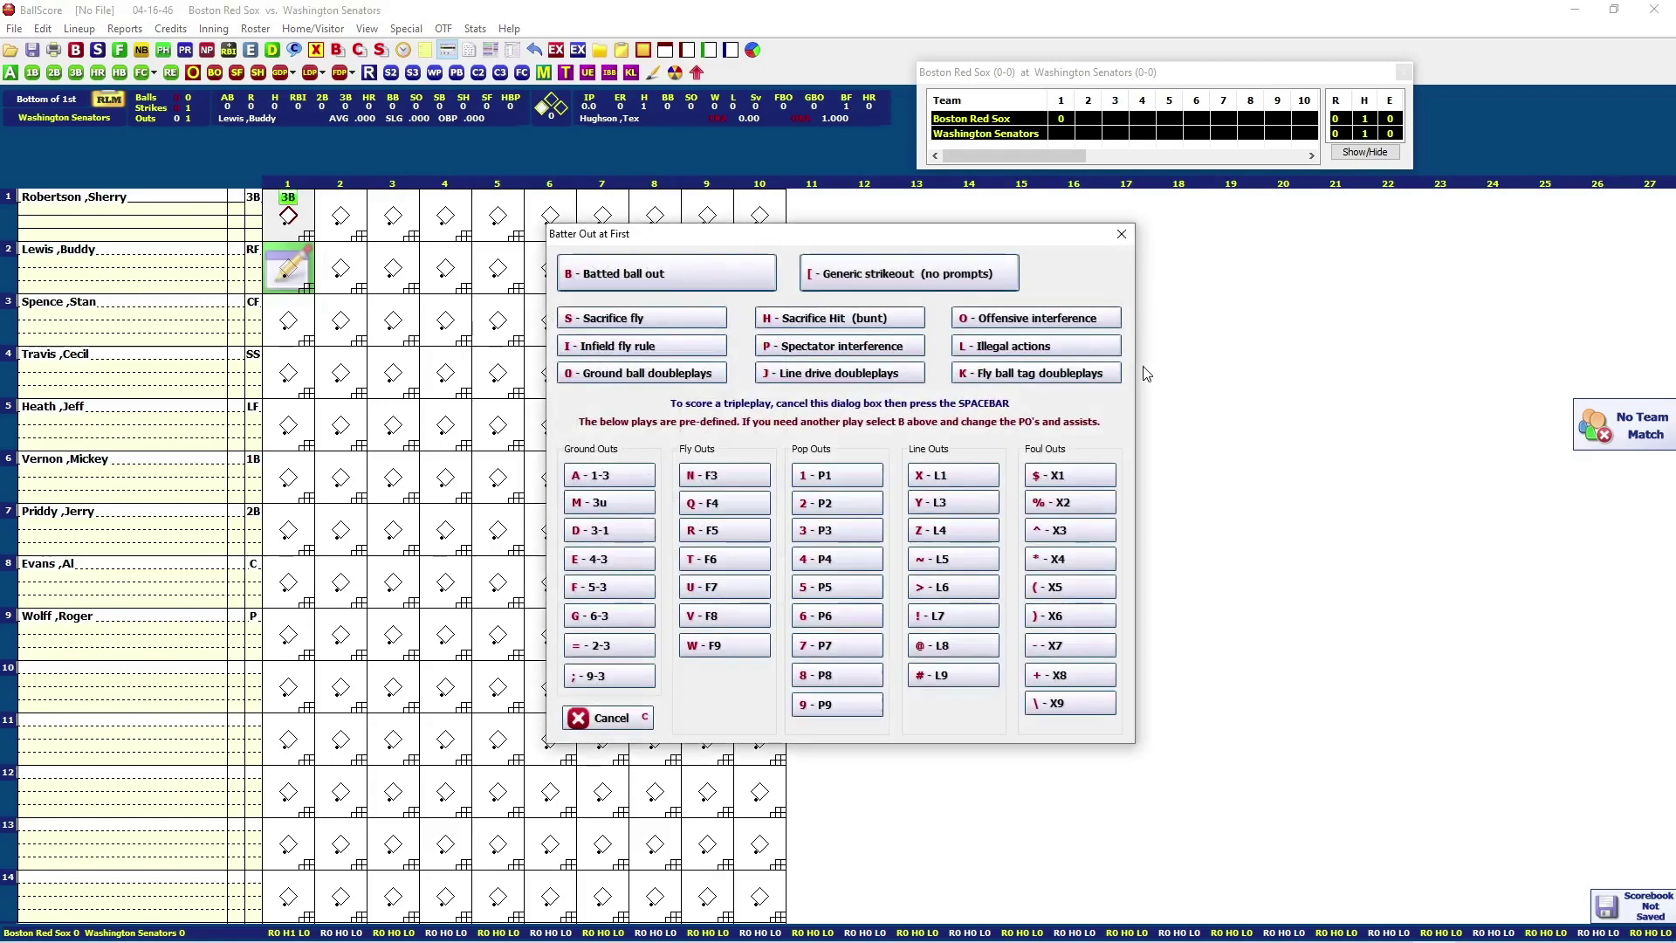
{"action": "key", "text": "e"}
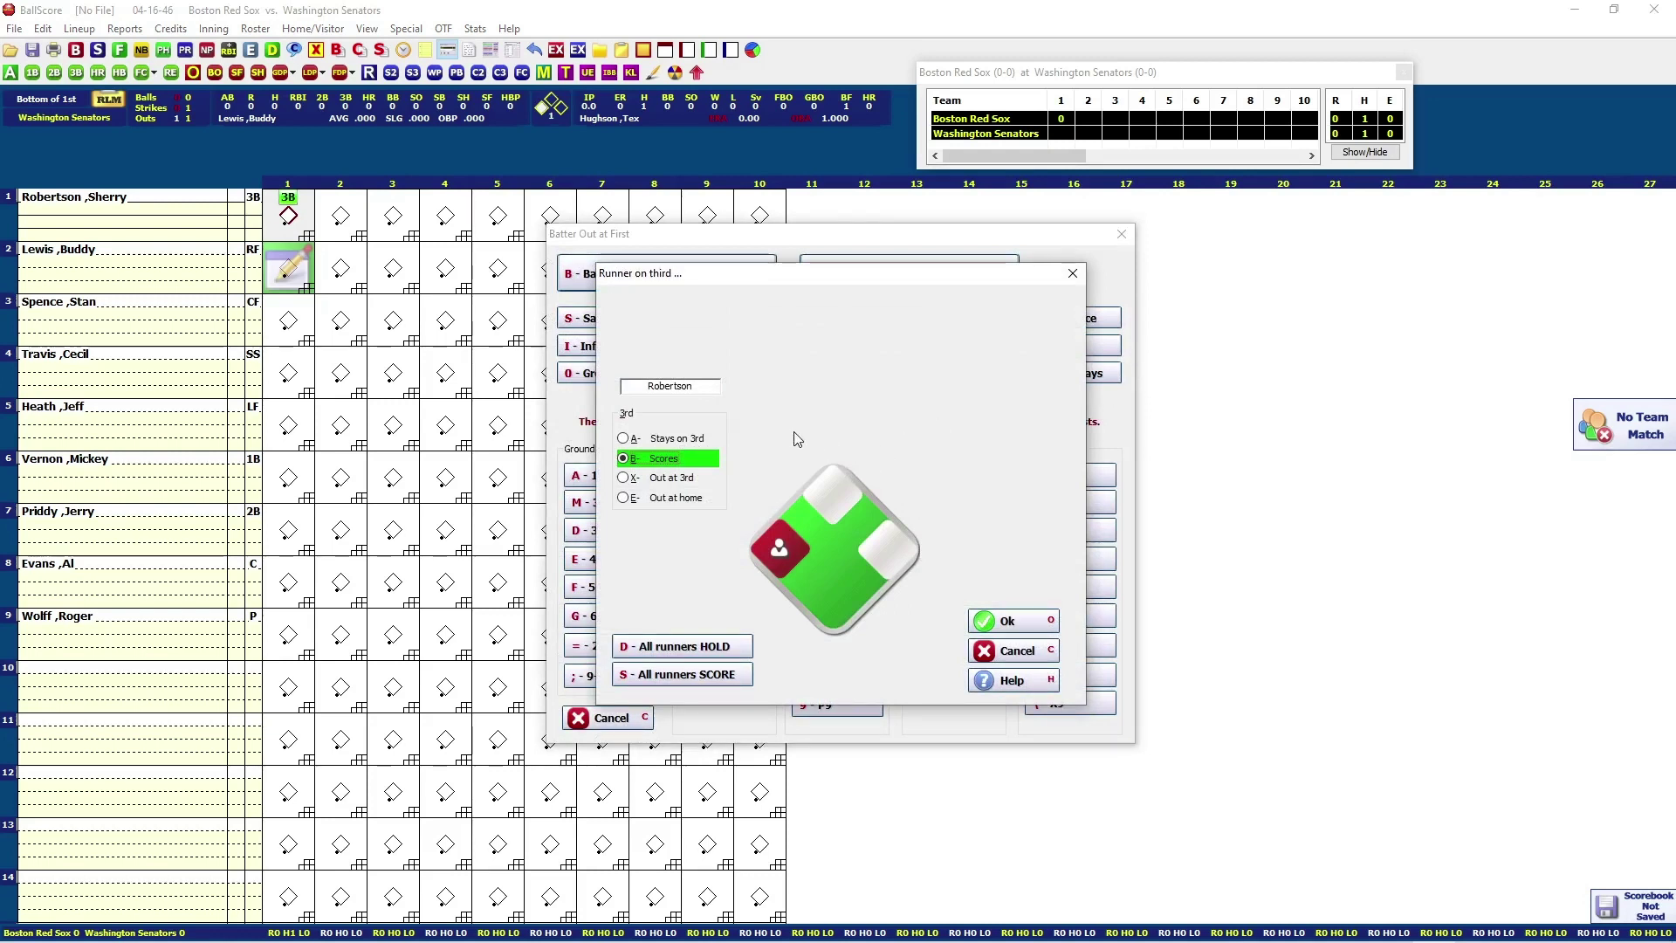
{"action": "key", "text": "a"}
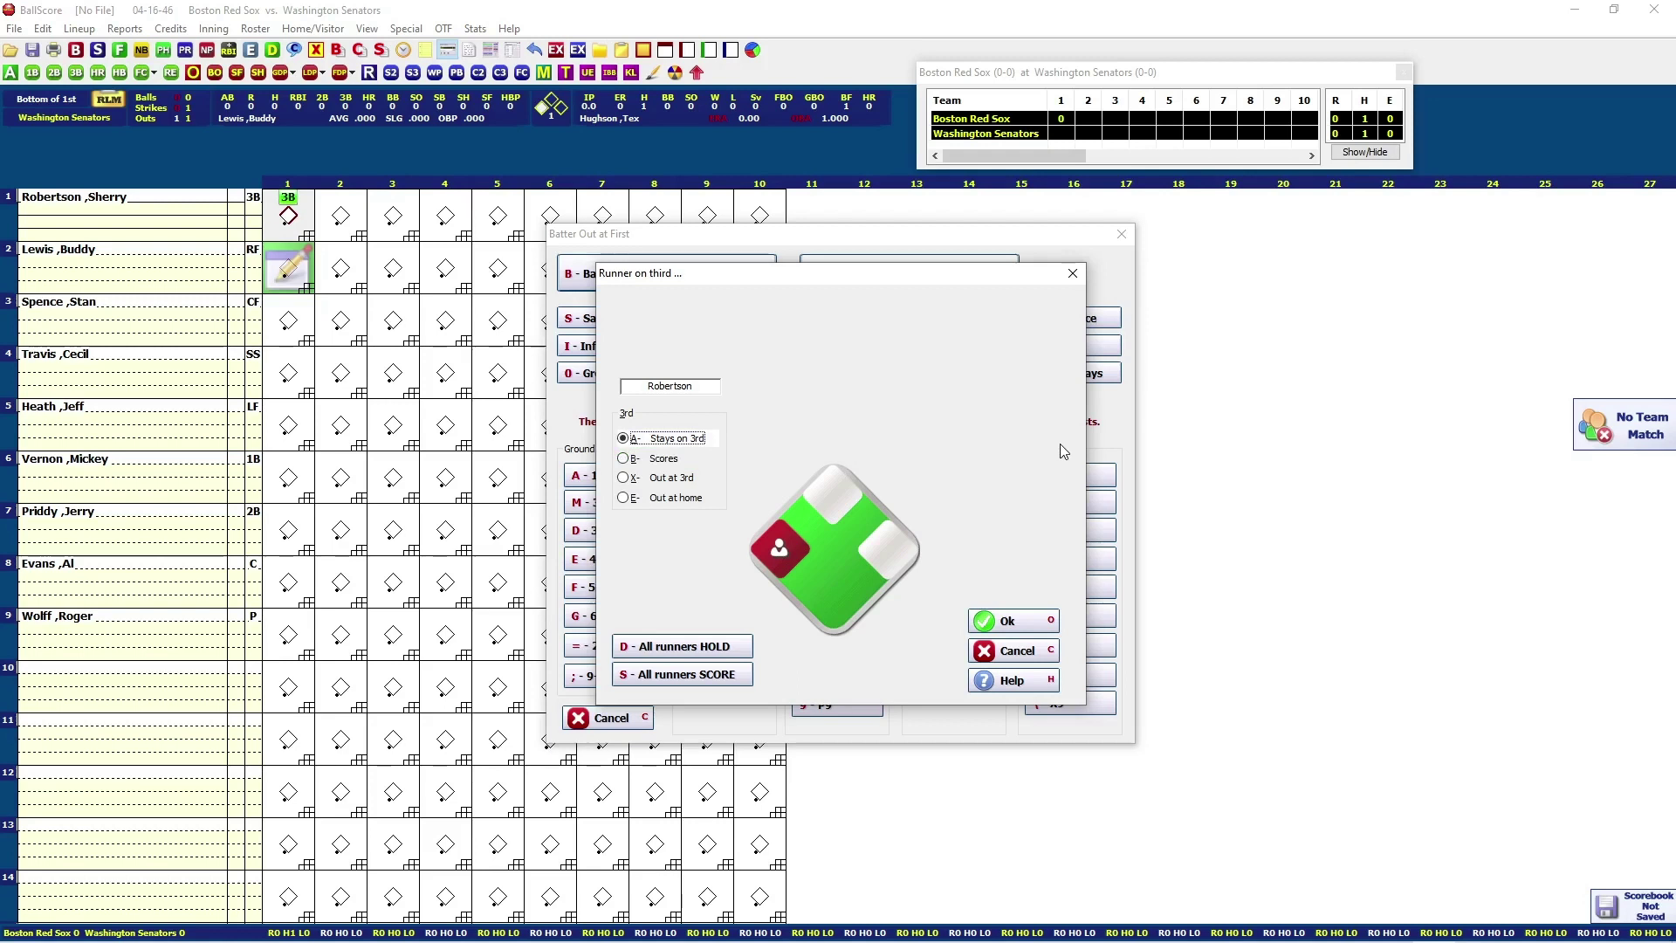
{"action": "key", "text": "b"}
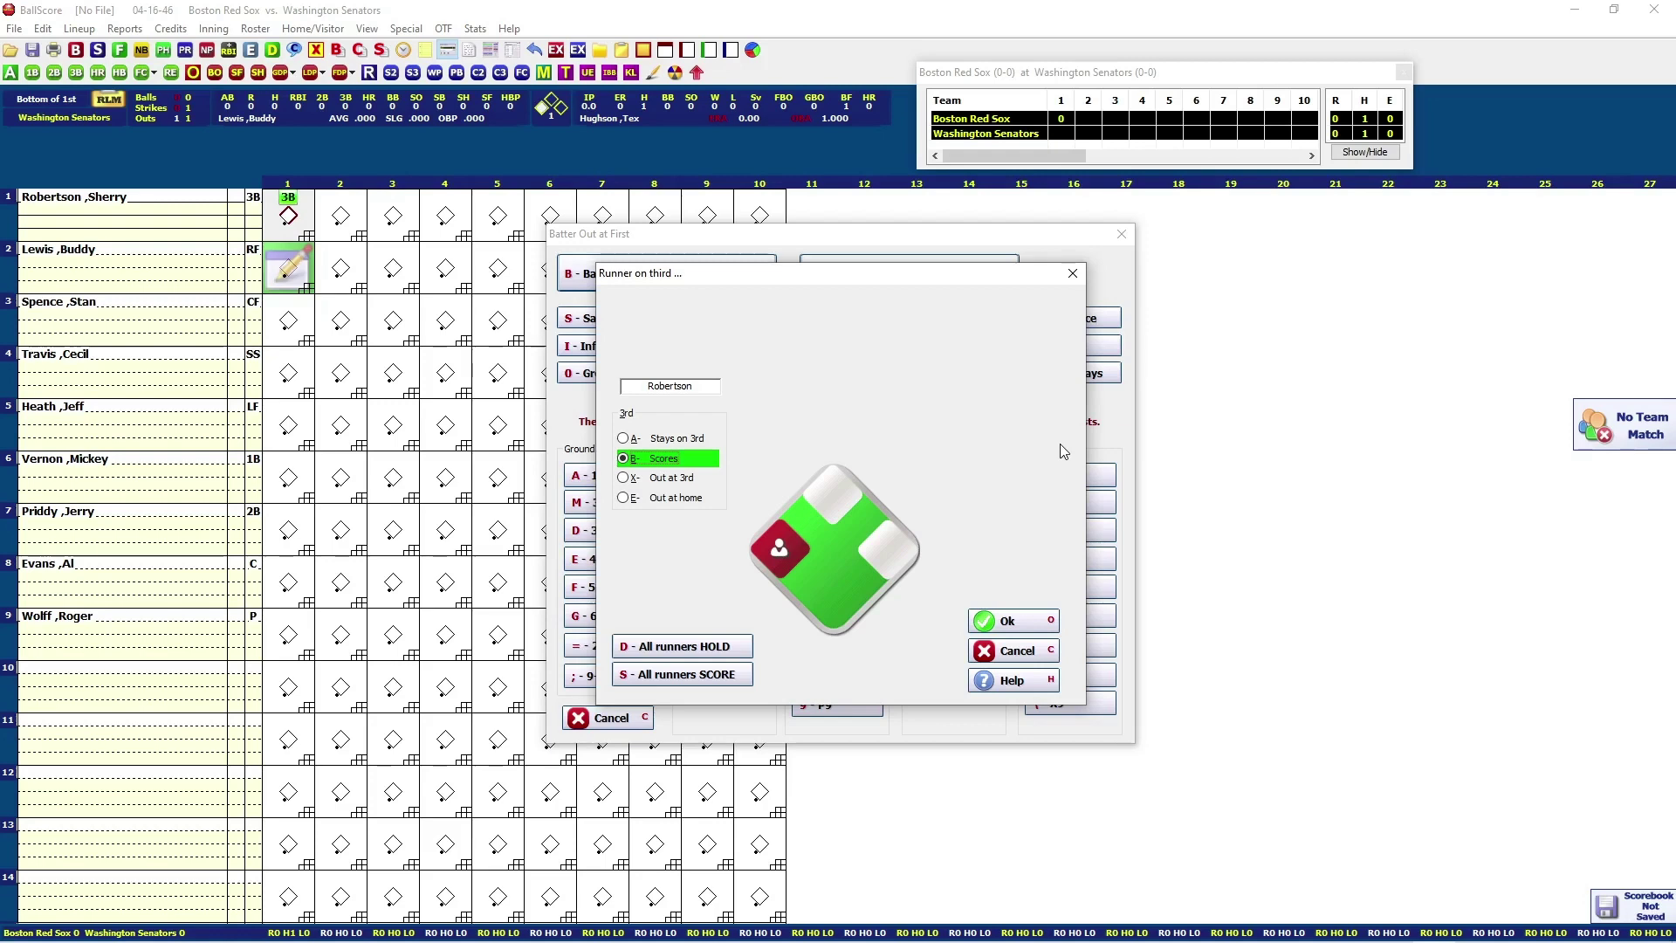
{"action": "key", "text": "o"}
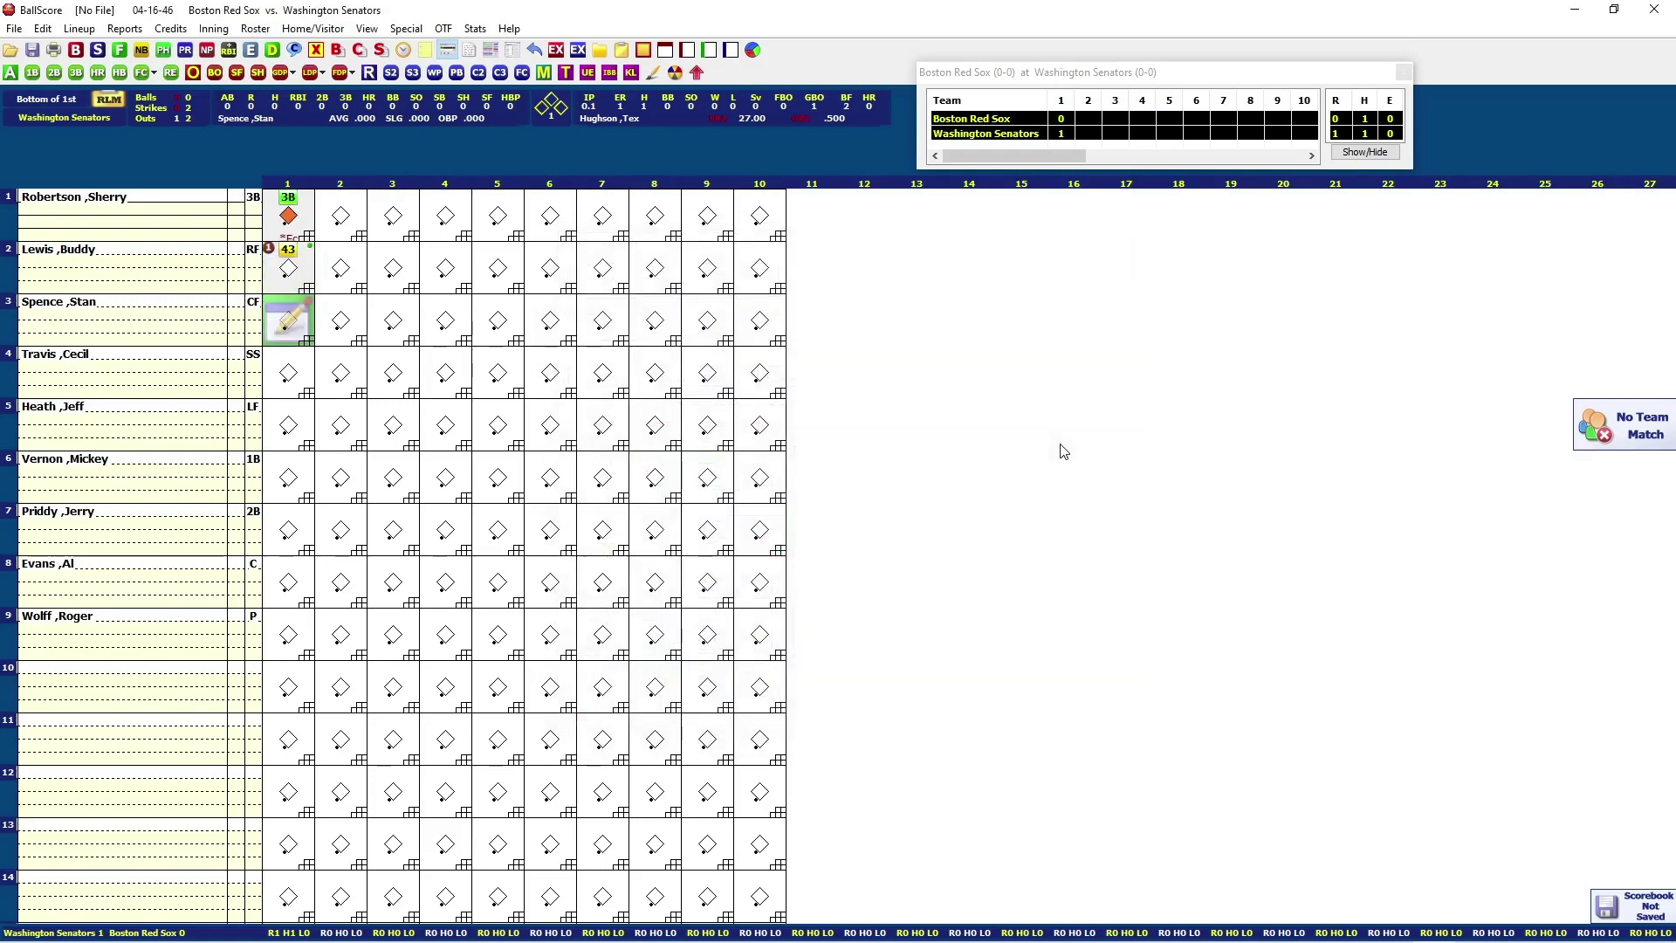
- Score a 6-3 groundout for Spence and a 5-3 groundout for Travis to end the first inning
{"action": "key", "text": "o"}
{"action": "key", "text": "g"}
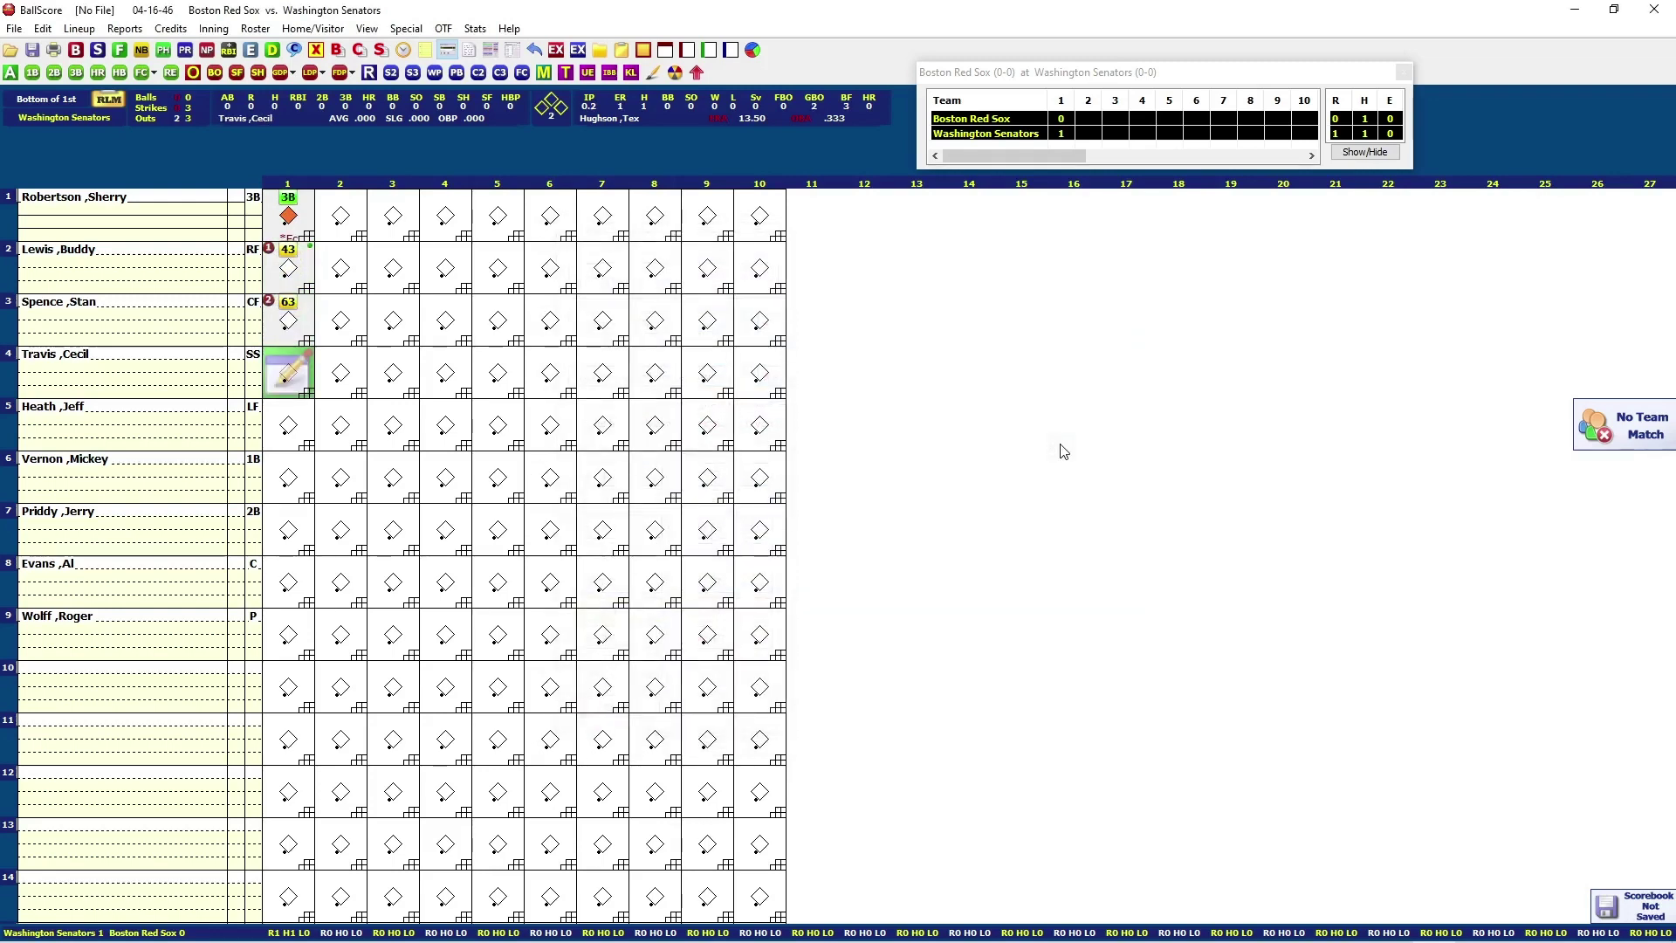
{"action": "key", "text": "o"}
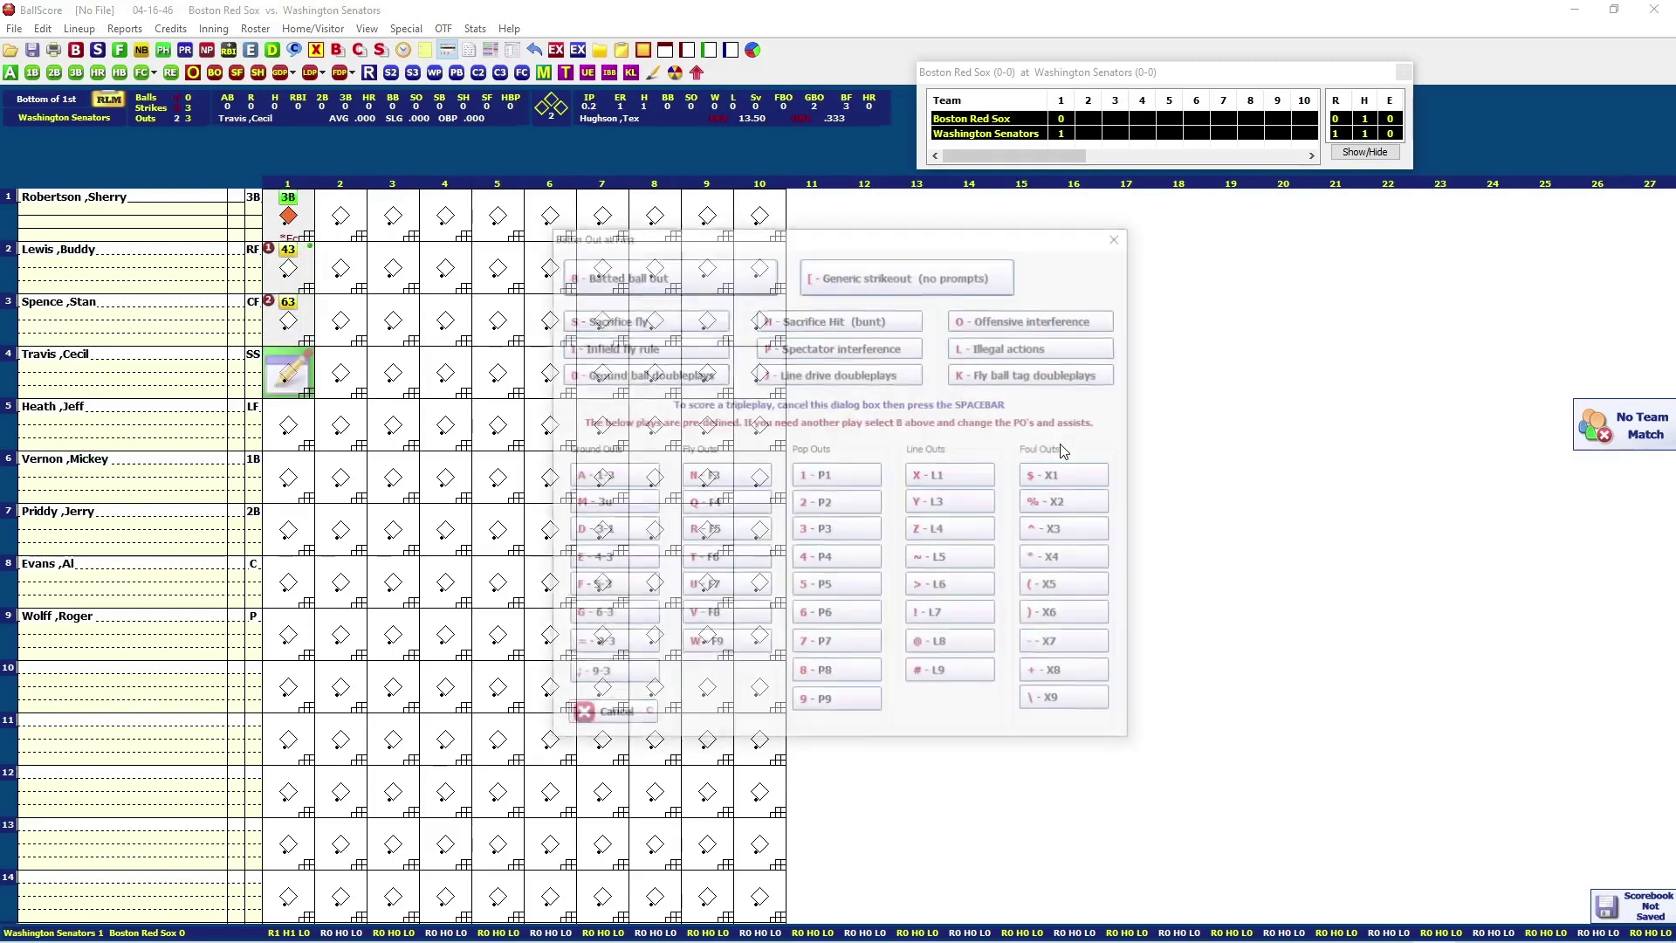
{"action": "key", "text": "f"}
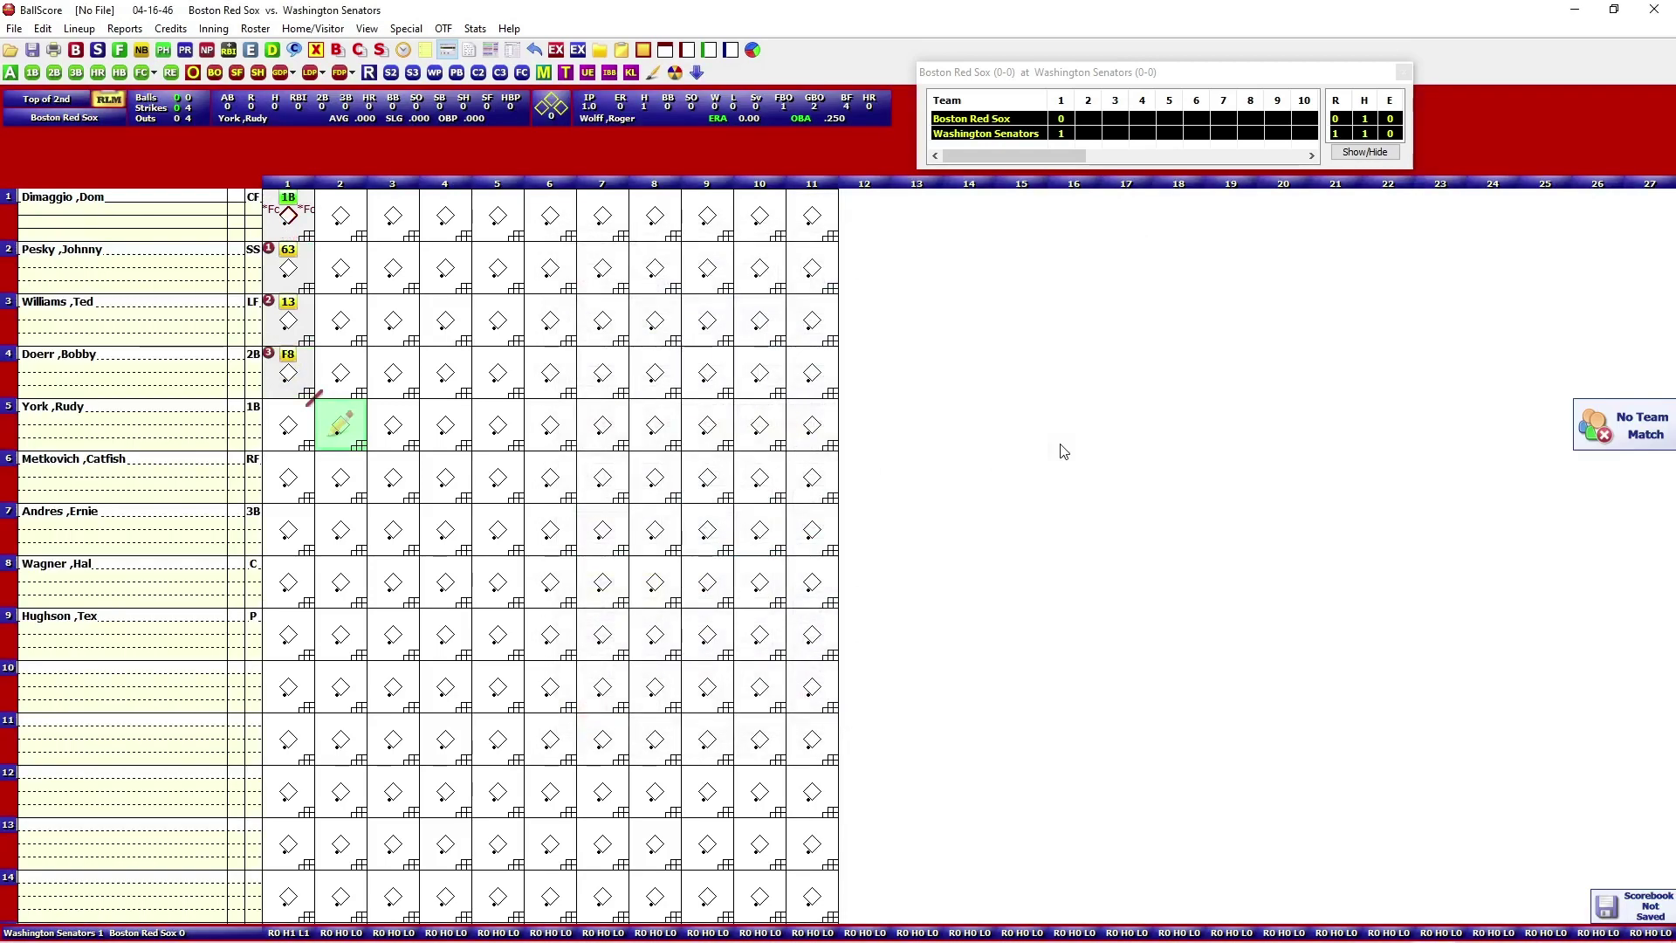
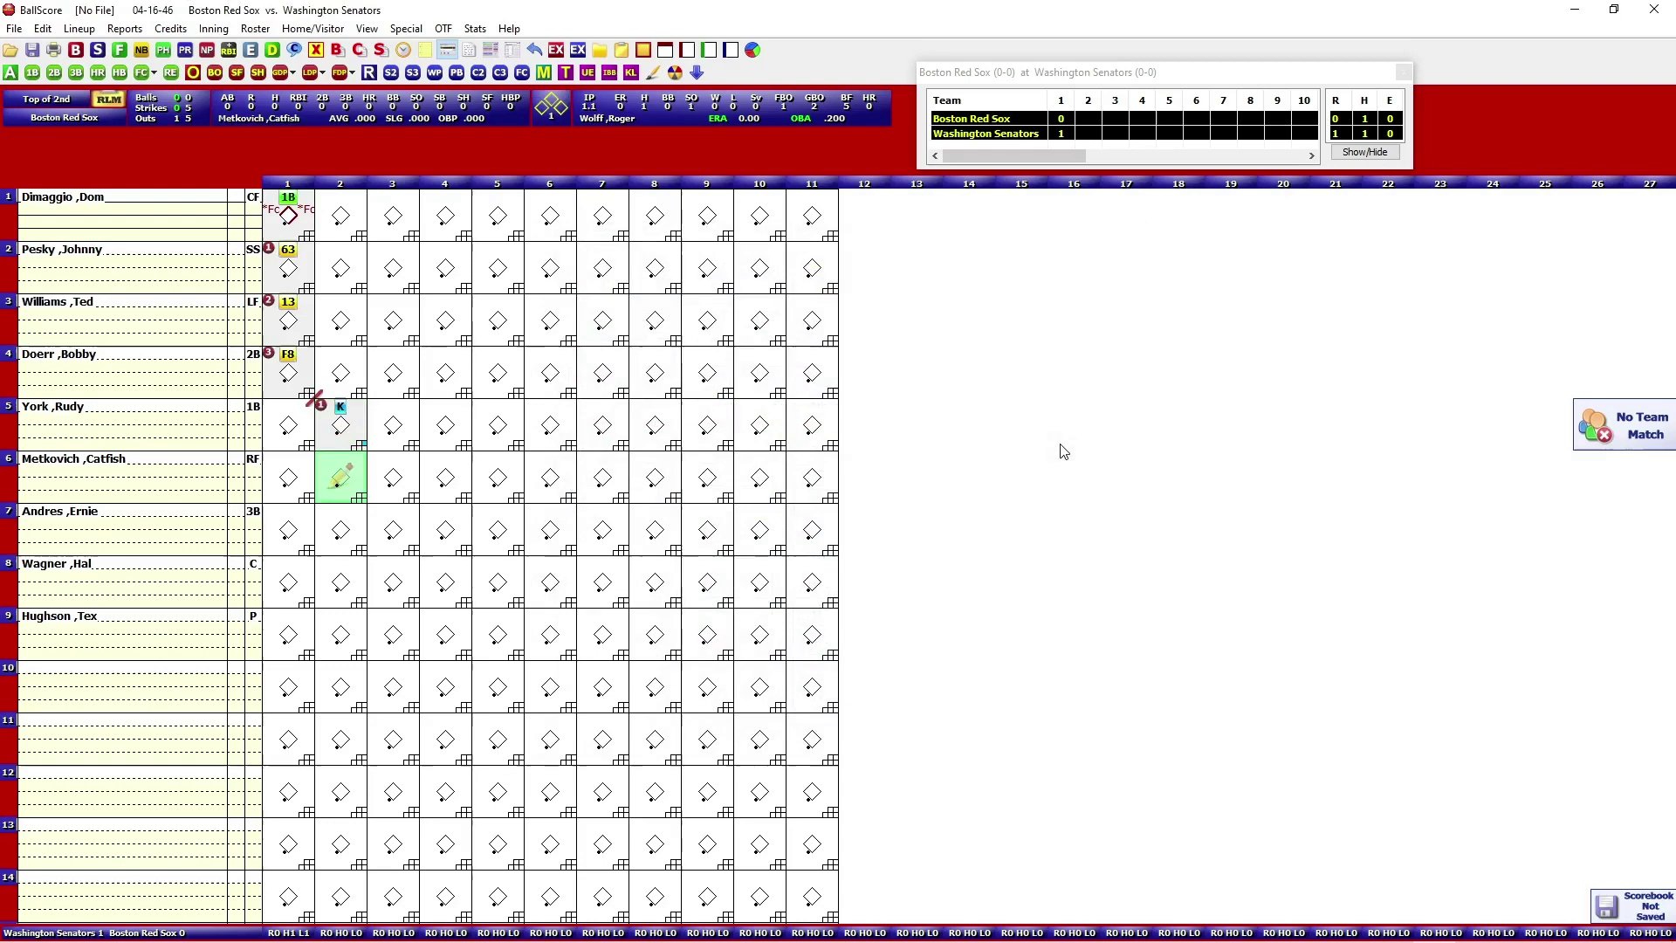
- Score a double for Metkovich and a foul out to third base (X5) for Andres, keeping Metkovich on second
{"action": "key", "text": "h"}
{"action": "key", "text": "2"}
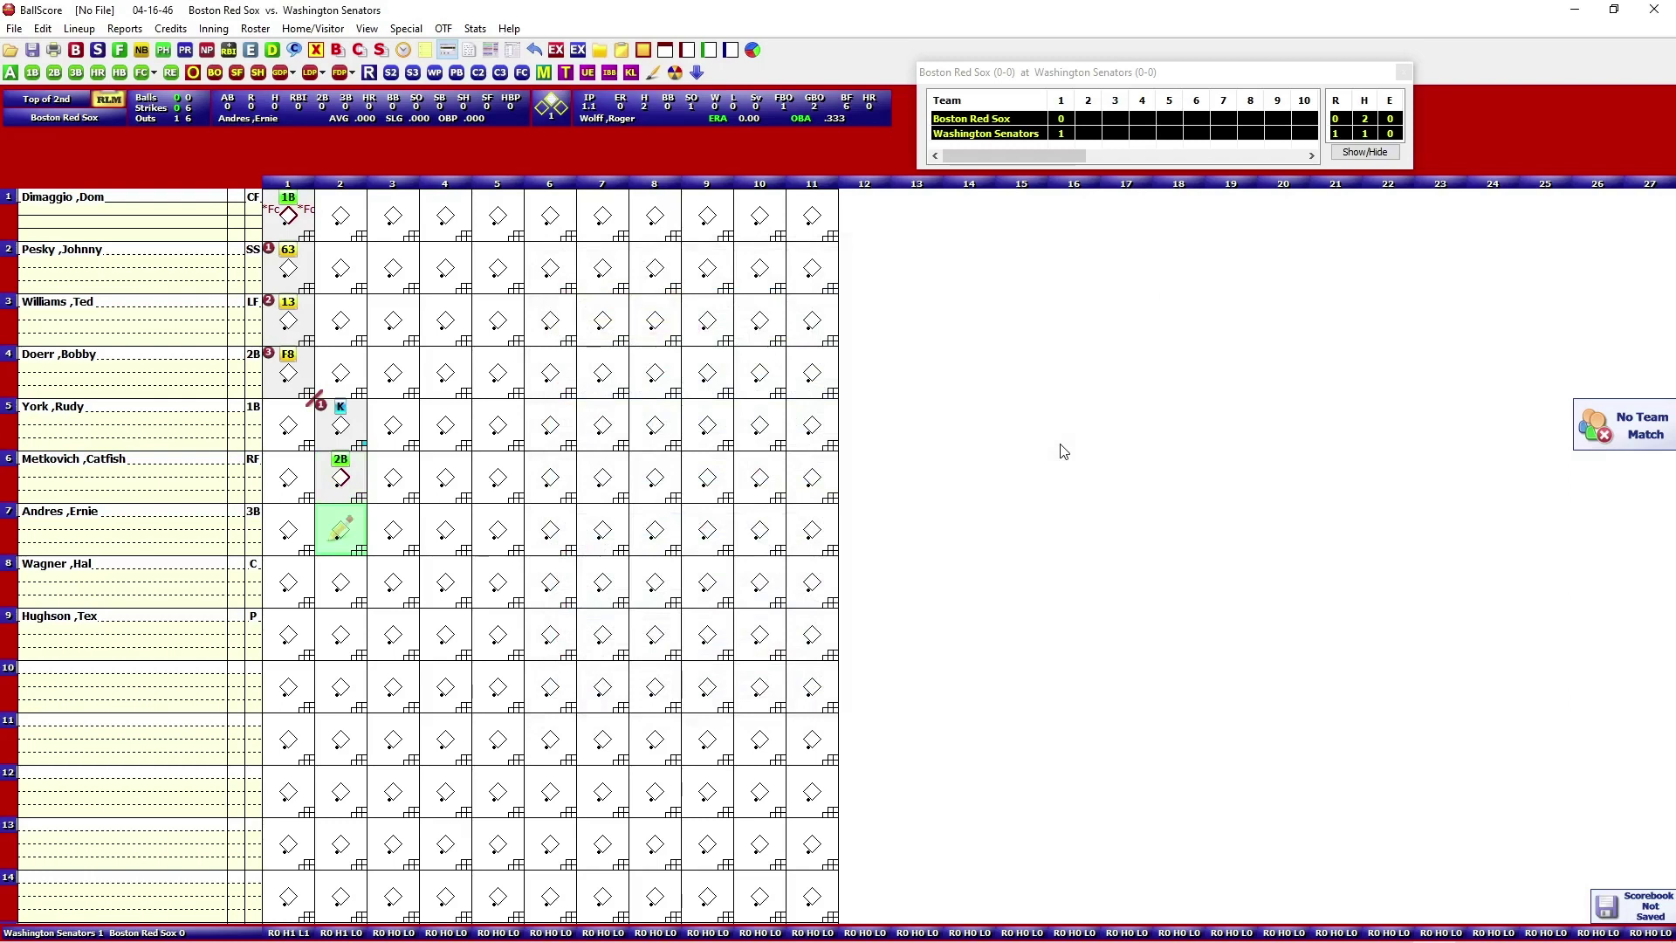
{"action": "key", "text": "o"}
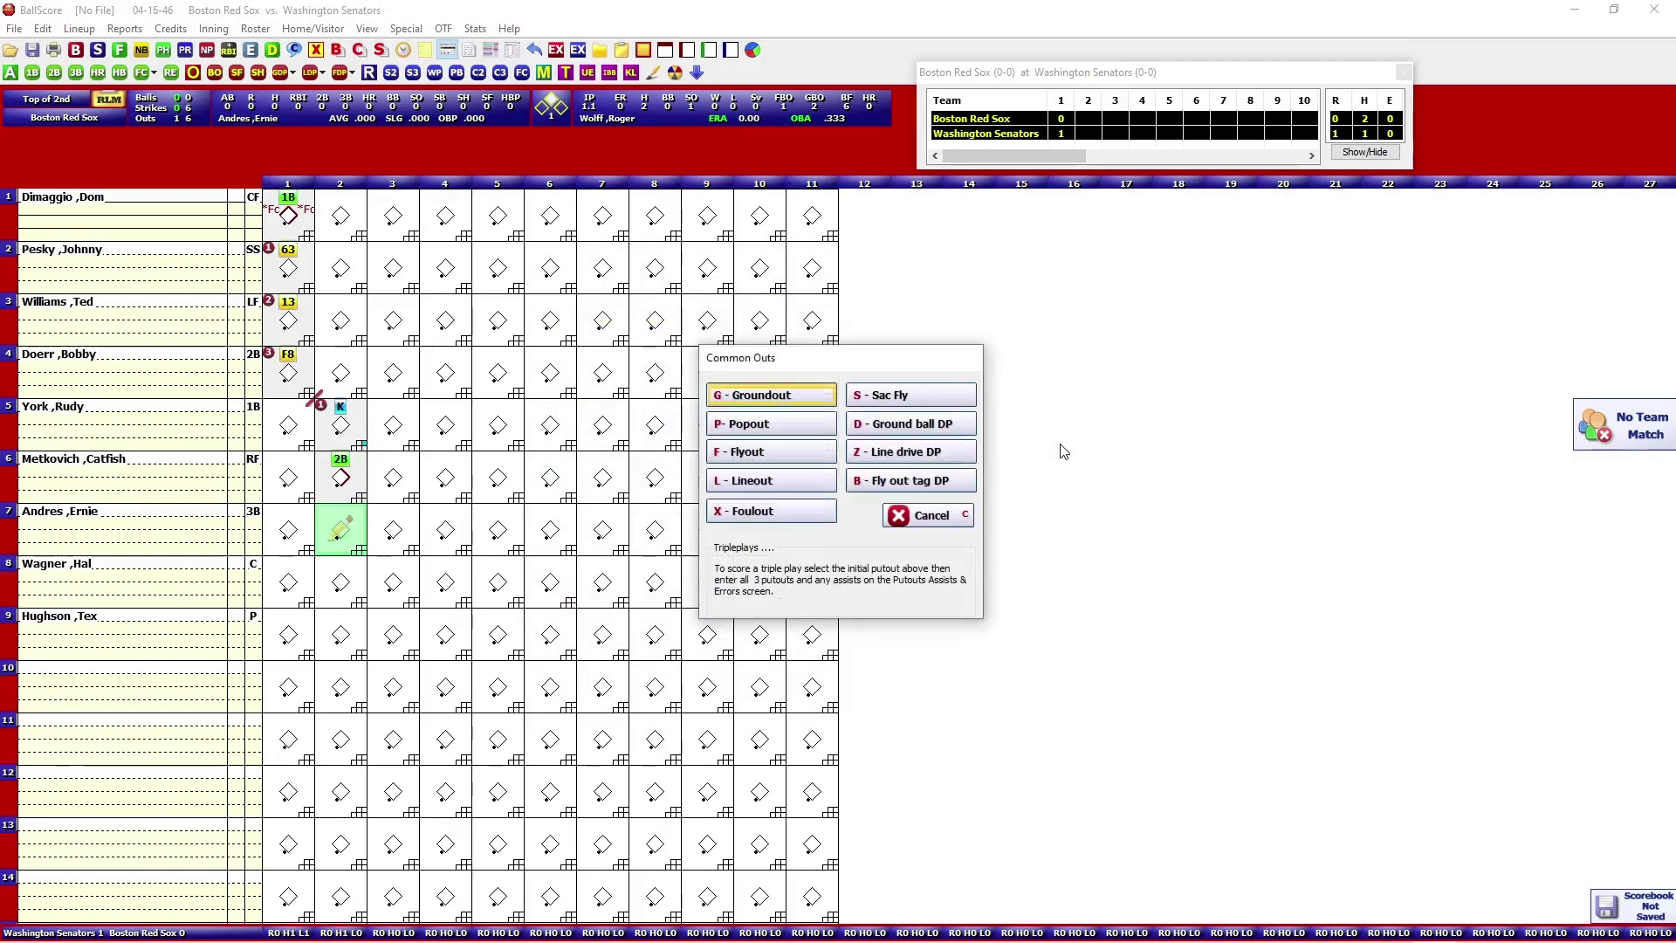
{"action": "key", "text": "g"}
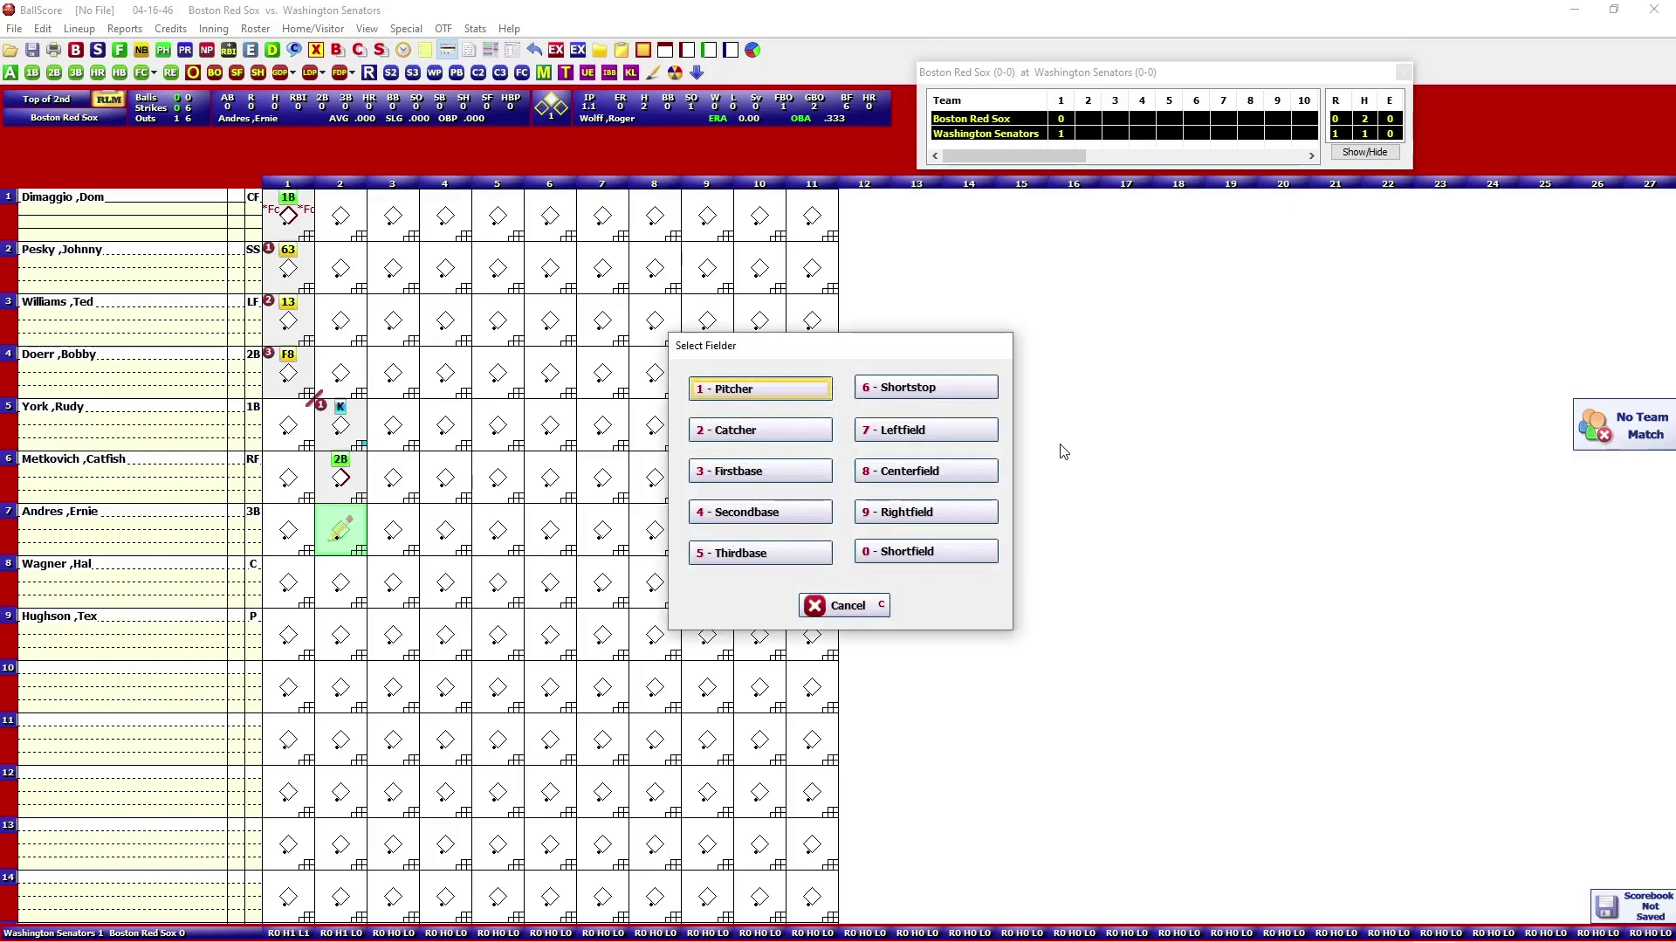
{"action": "key", "text": "5"}
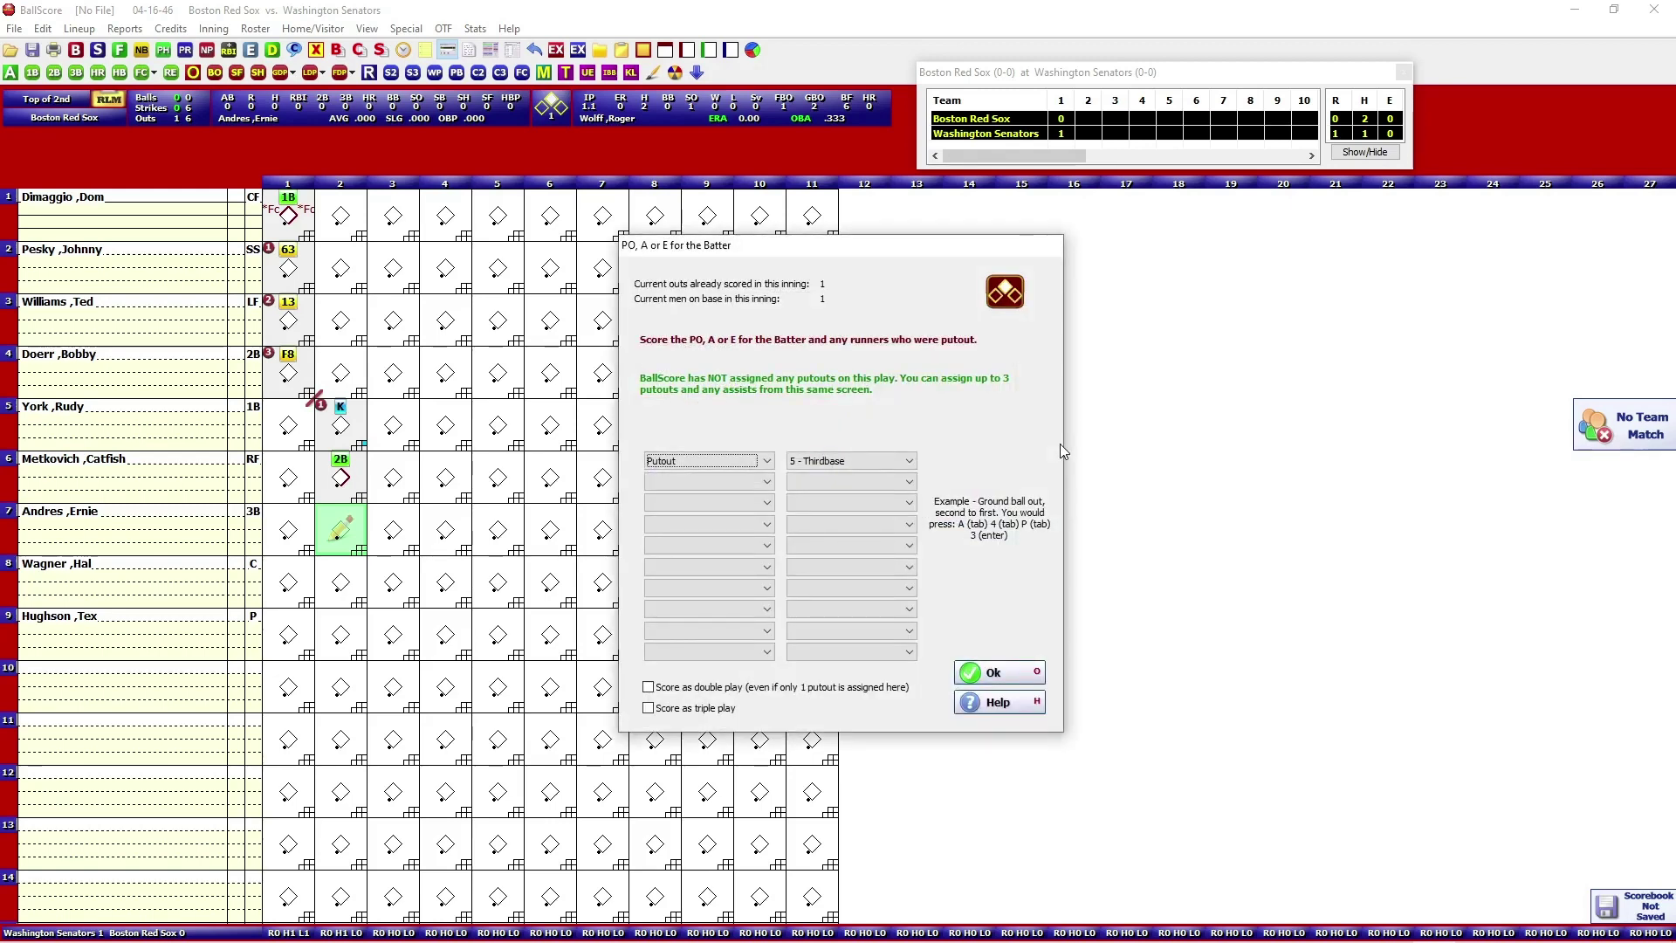
{"action": "key", "text": "Return"}
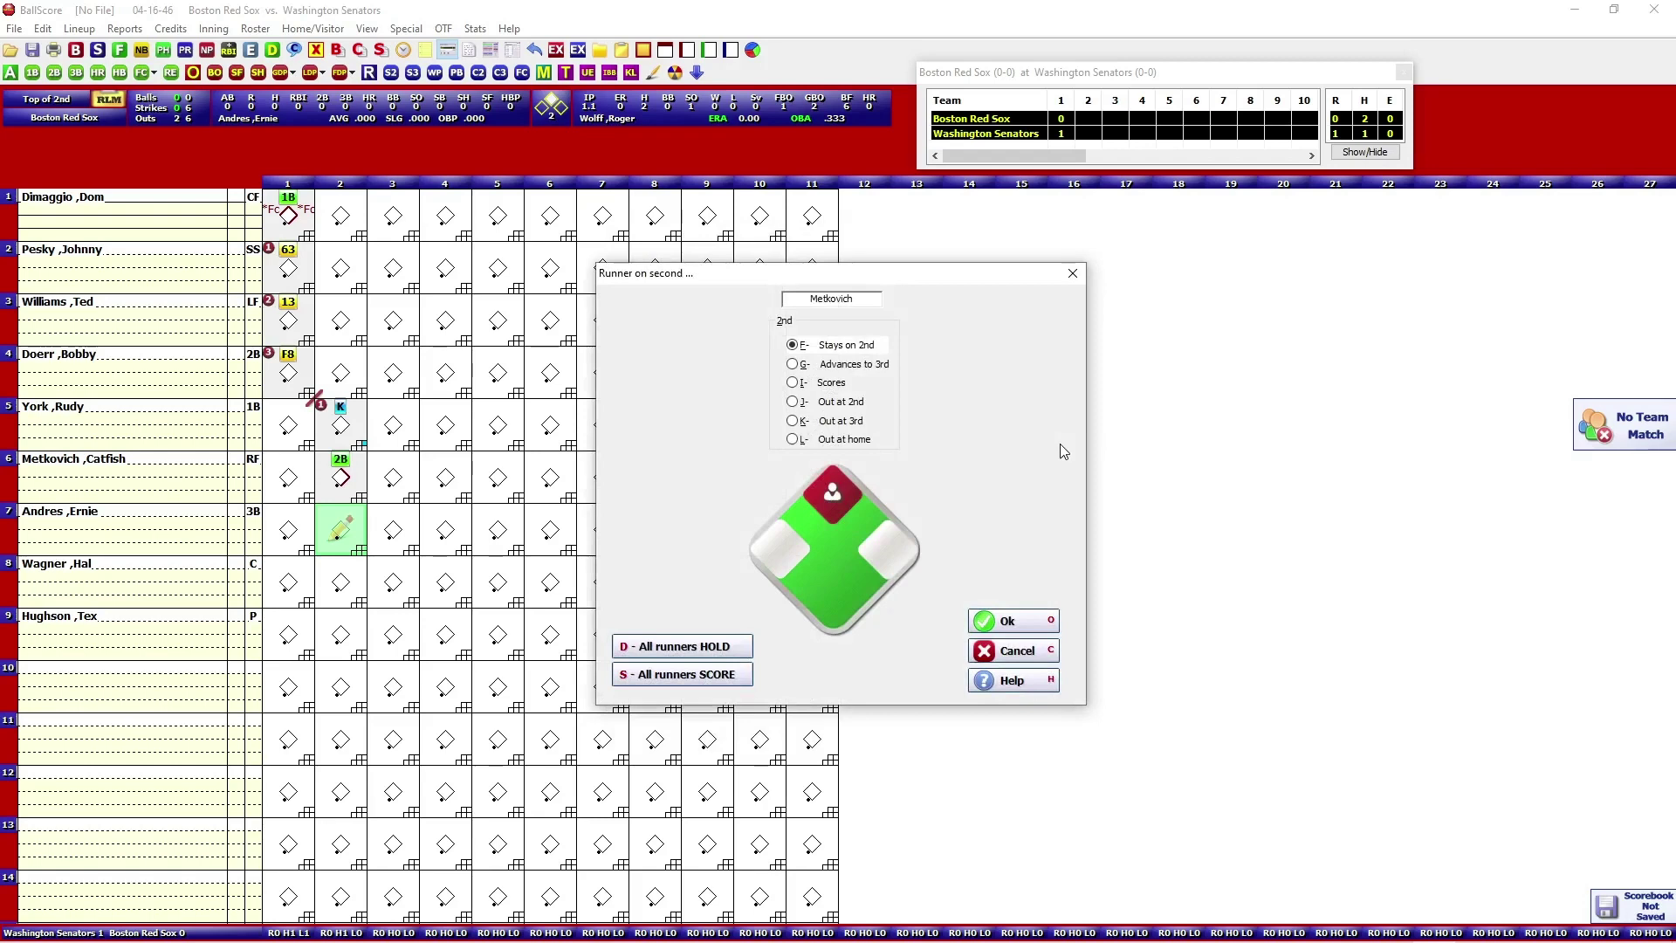
{"action": "key", "text": "Return"}
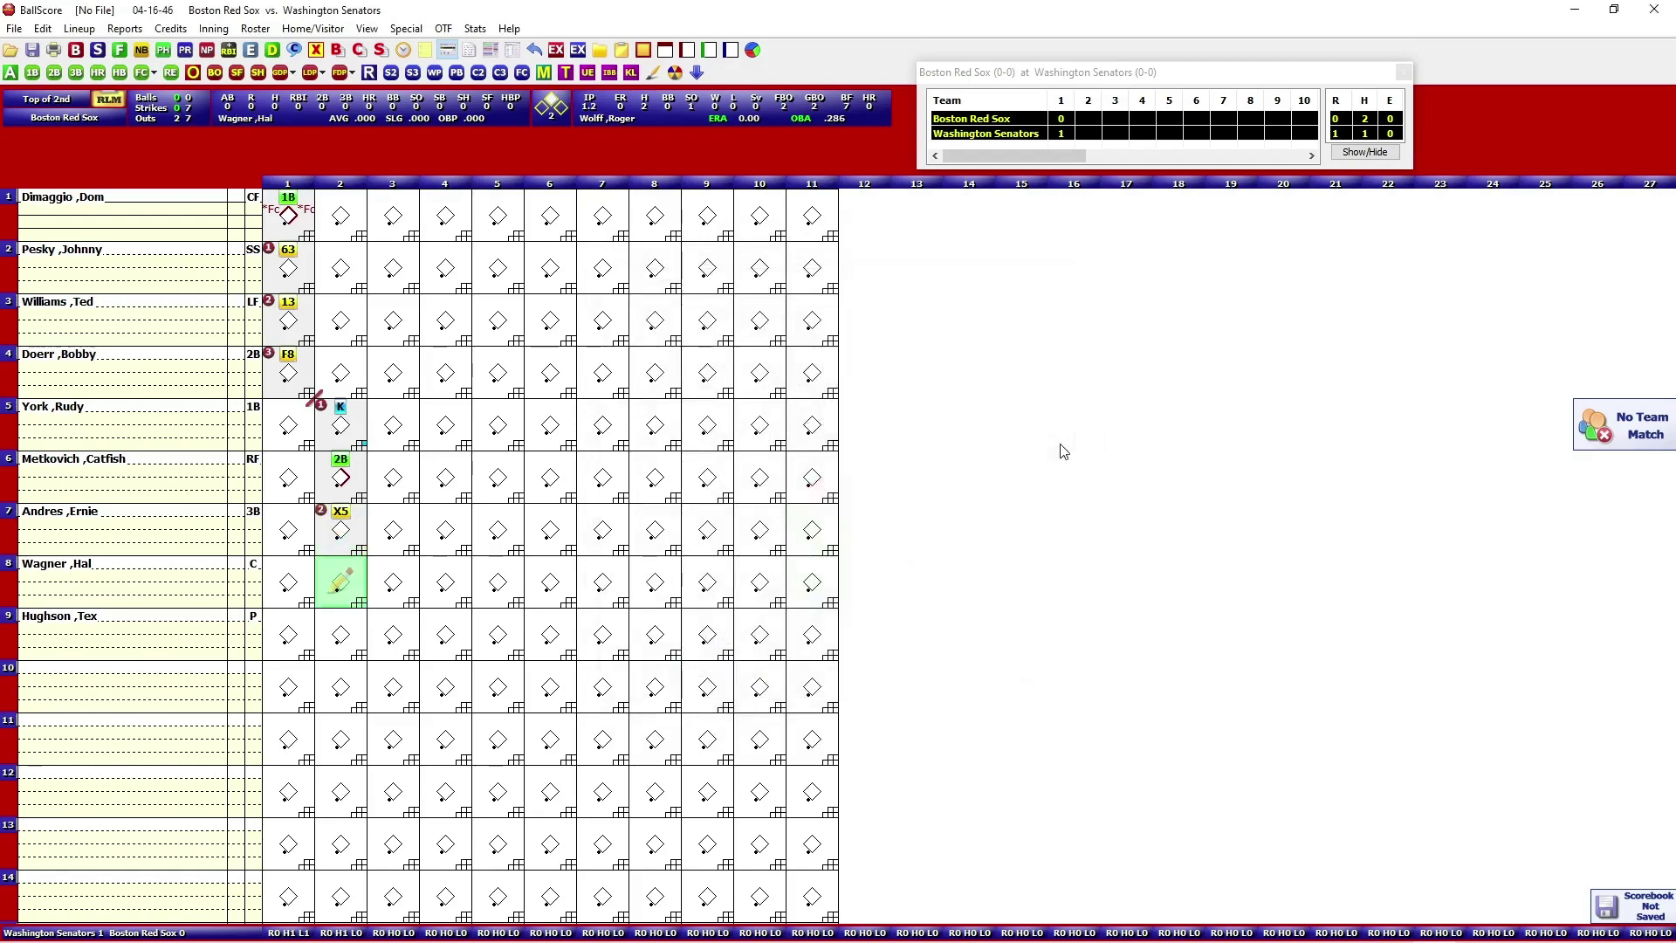
- Score a 1-3 groundout for Wagner to end the top of the second inning
{"action": "key", "text": "o"}
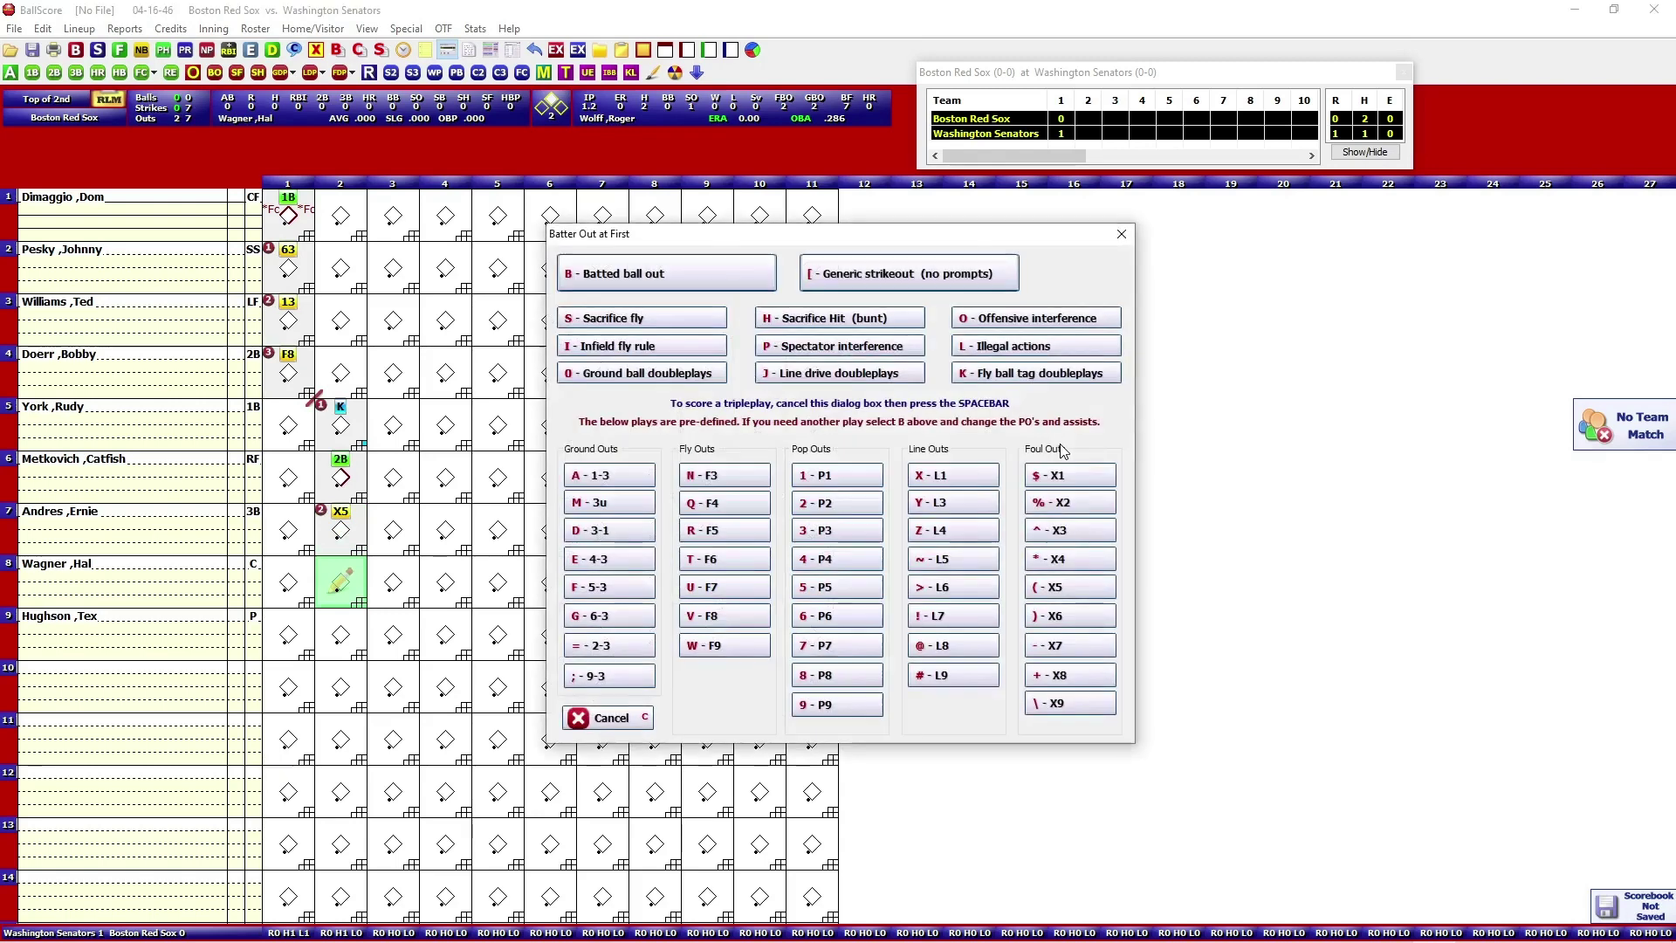
{"action": "key", "text": "a"}
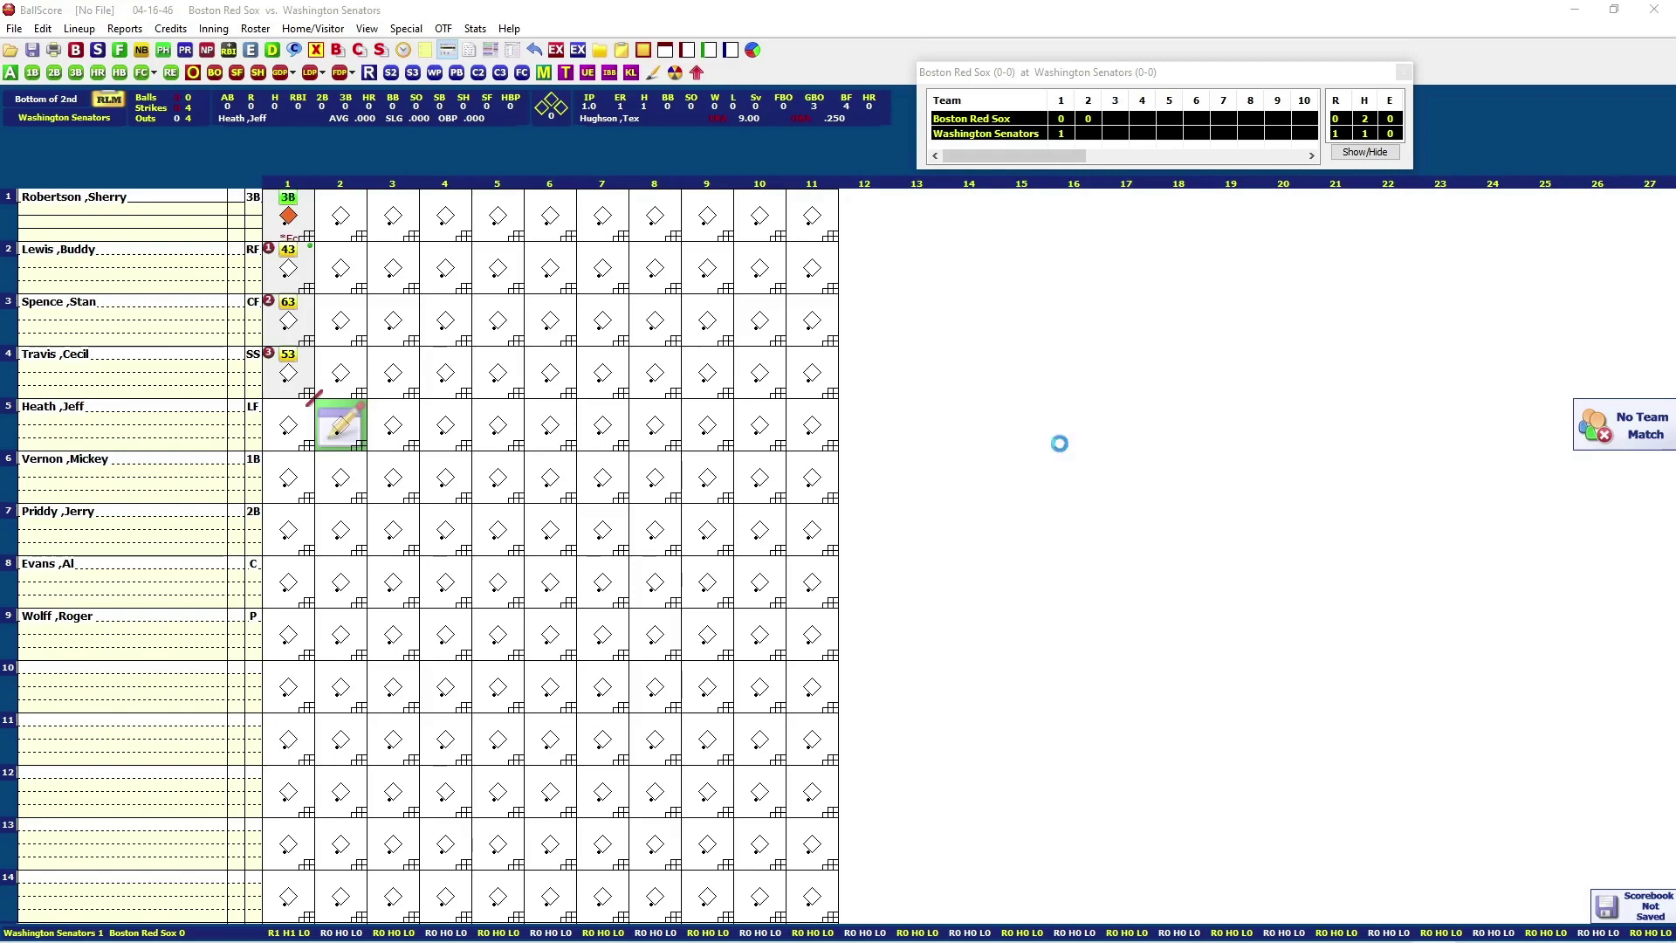
- Score a home run for Heath and an F7 flyout for Vernon in the bottom of the second inning
{"action": "key", "text": "1"}
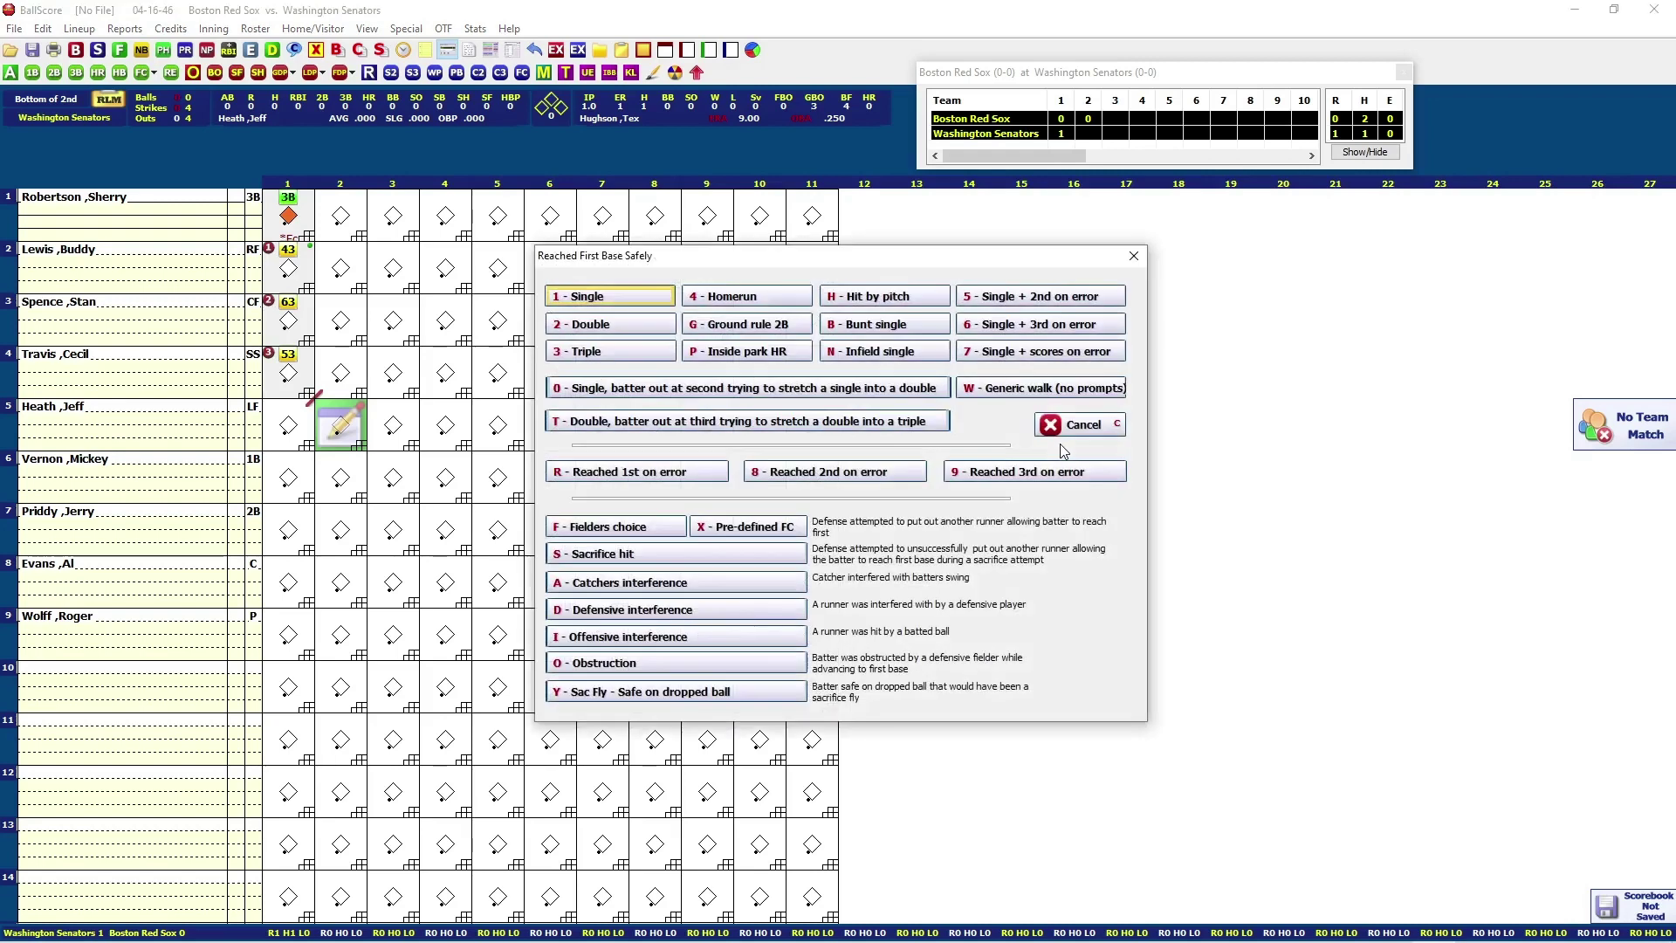
{"action": "key", "text": "4"}
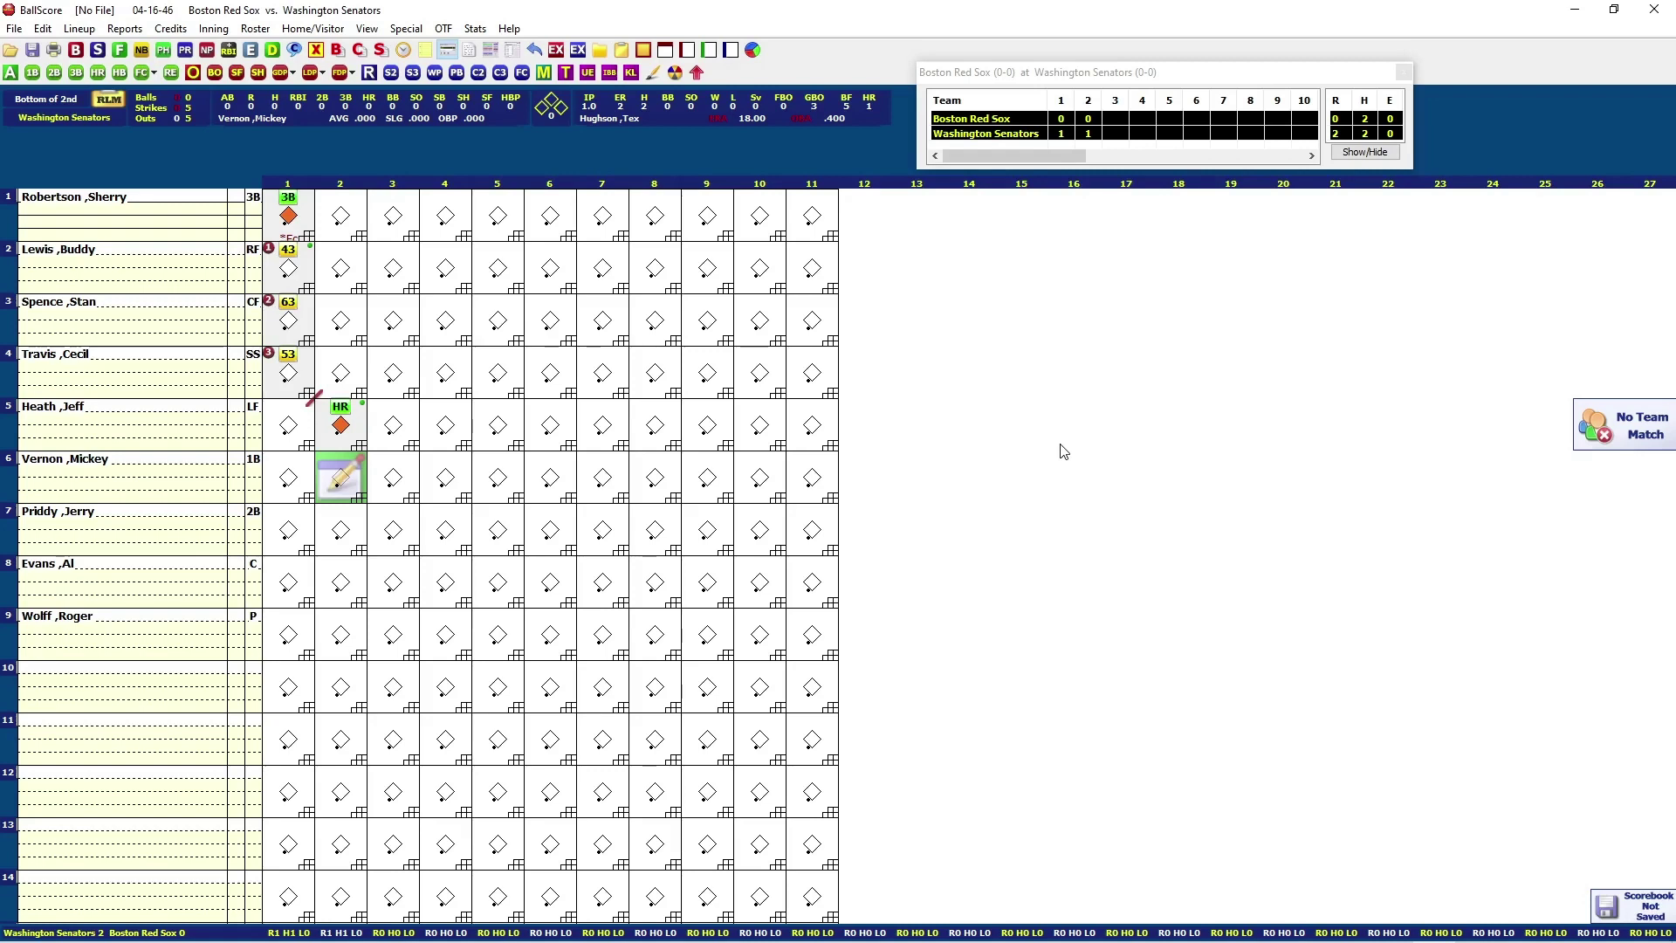
{"action": "key", "text": "o"}
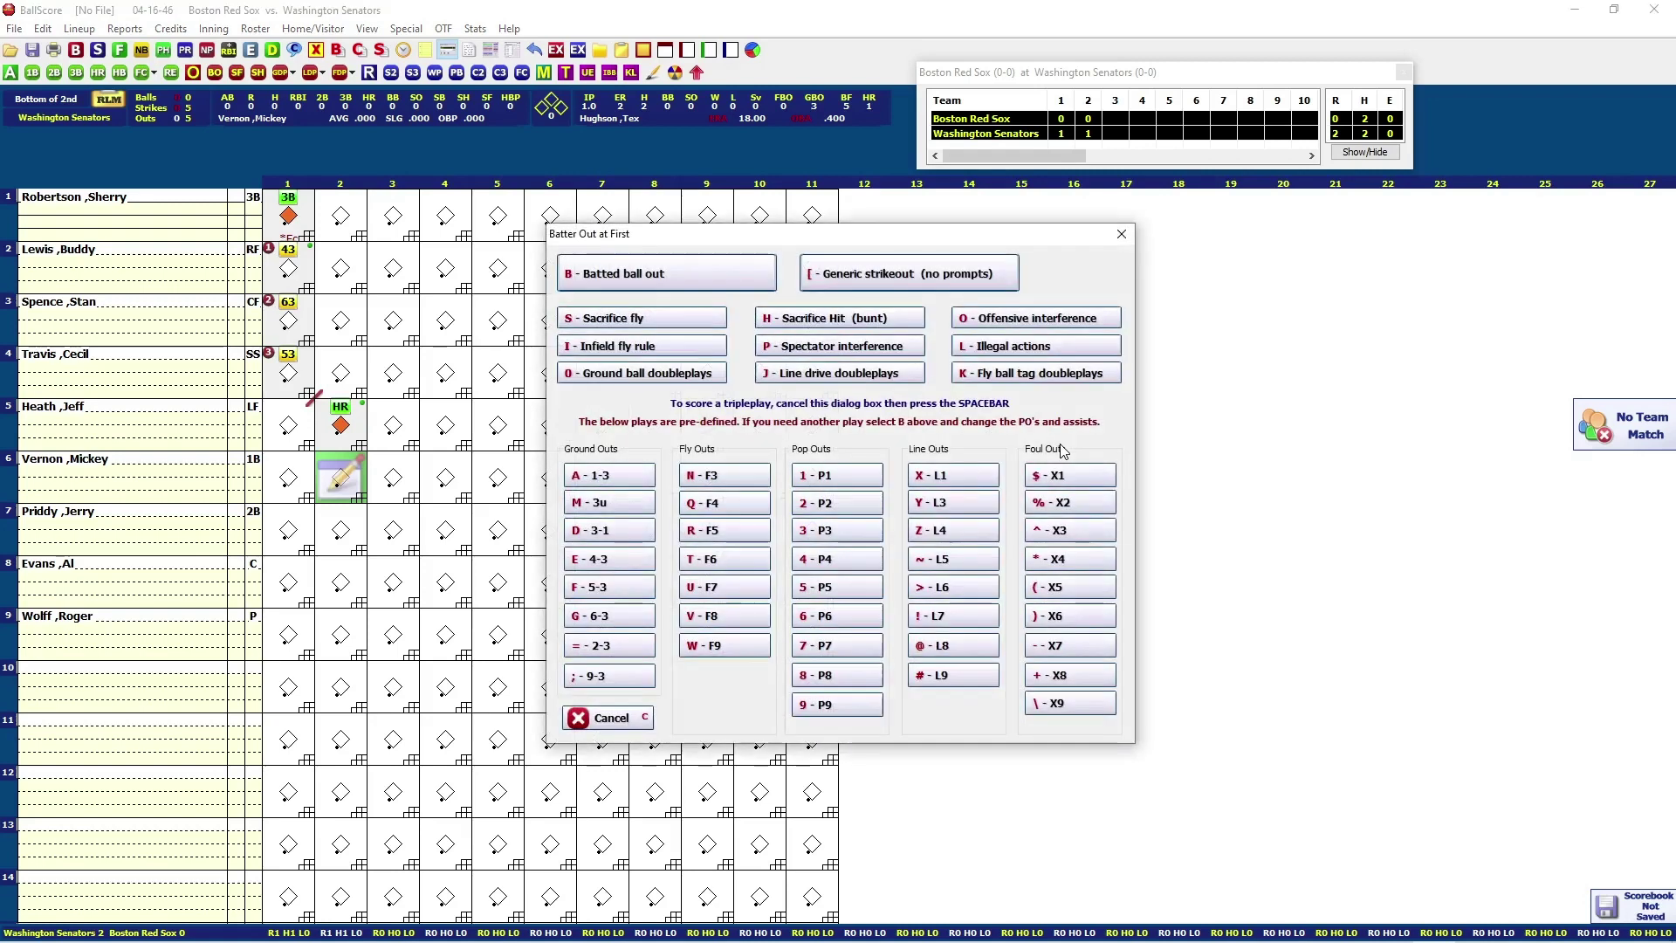
{"action": "key", "text": "u"}
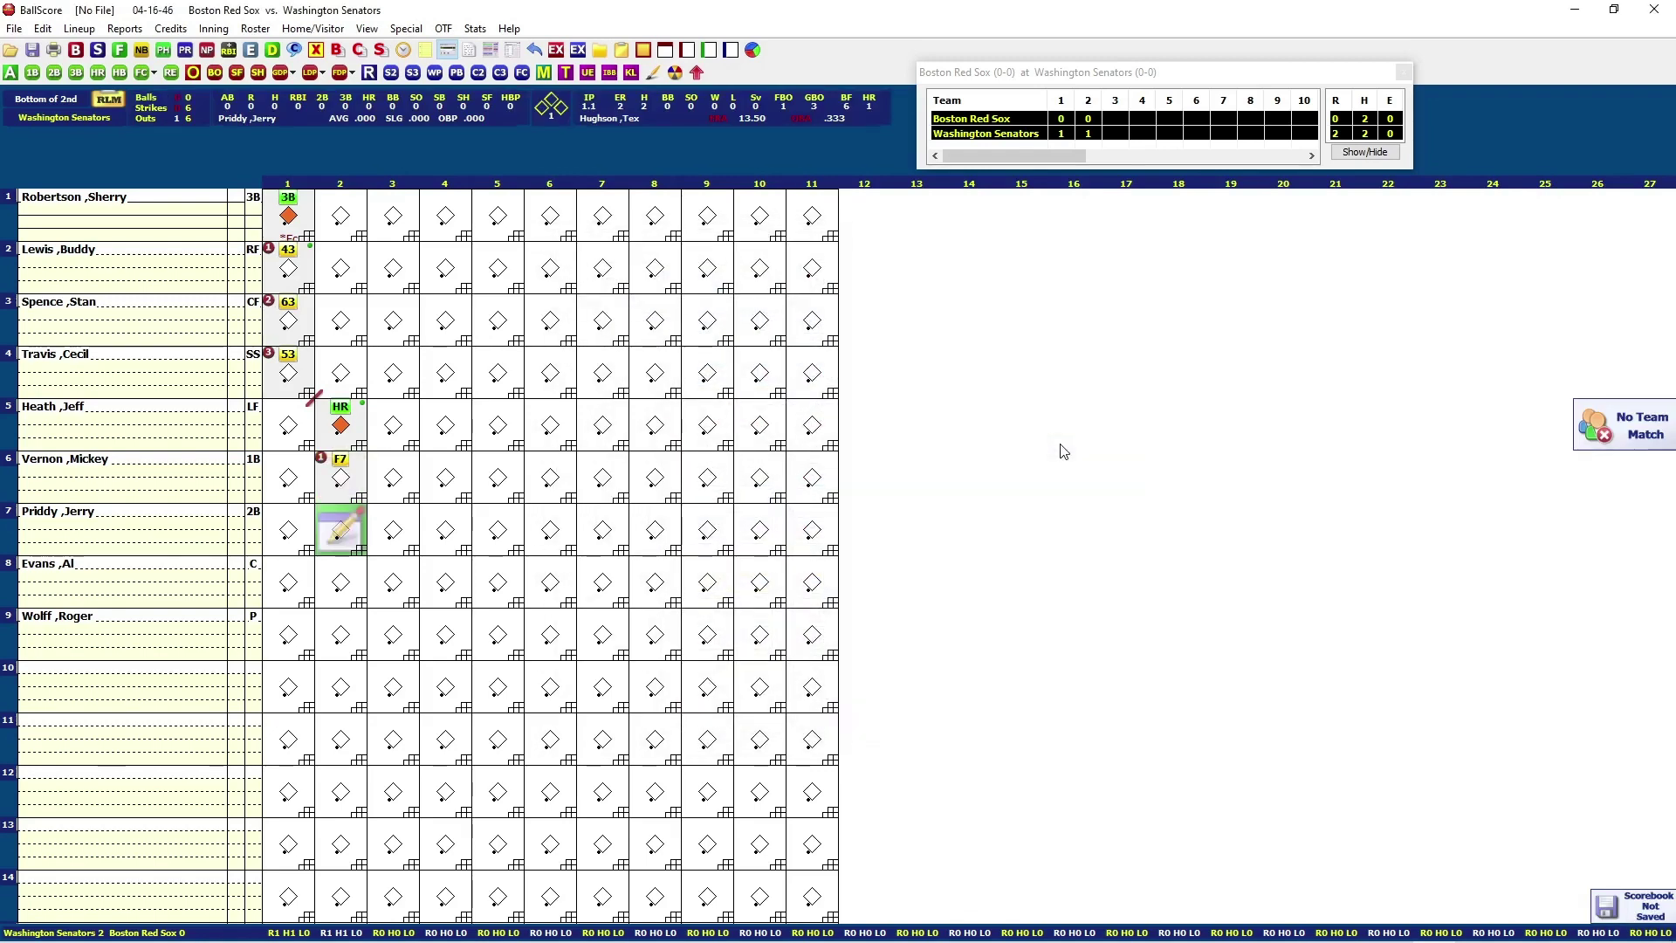
- Score a 4-3 groundout for Priddy and a double for Evans
{"action": "key", "text": "o"}
{"action": "key", "text": "c"}
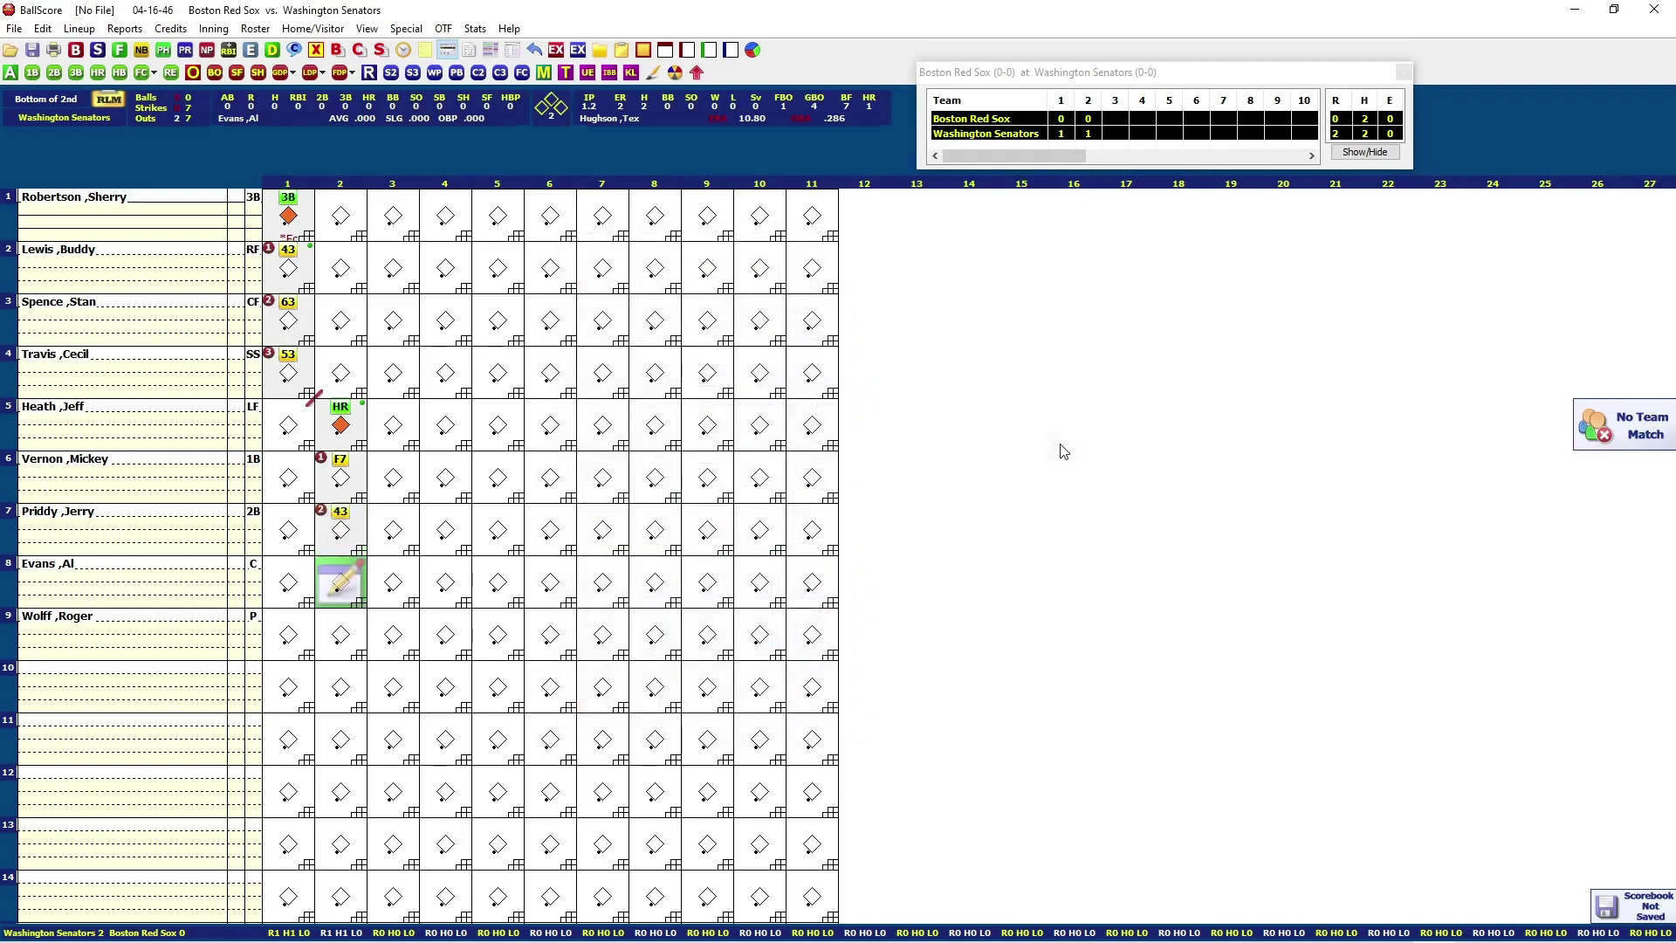
{"action": "key", "text": "h"}
{"action": "key", "text": "2"}
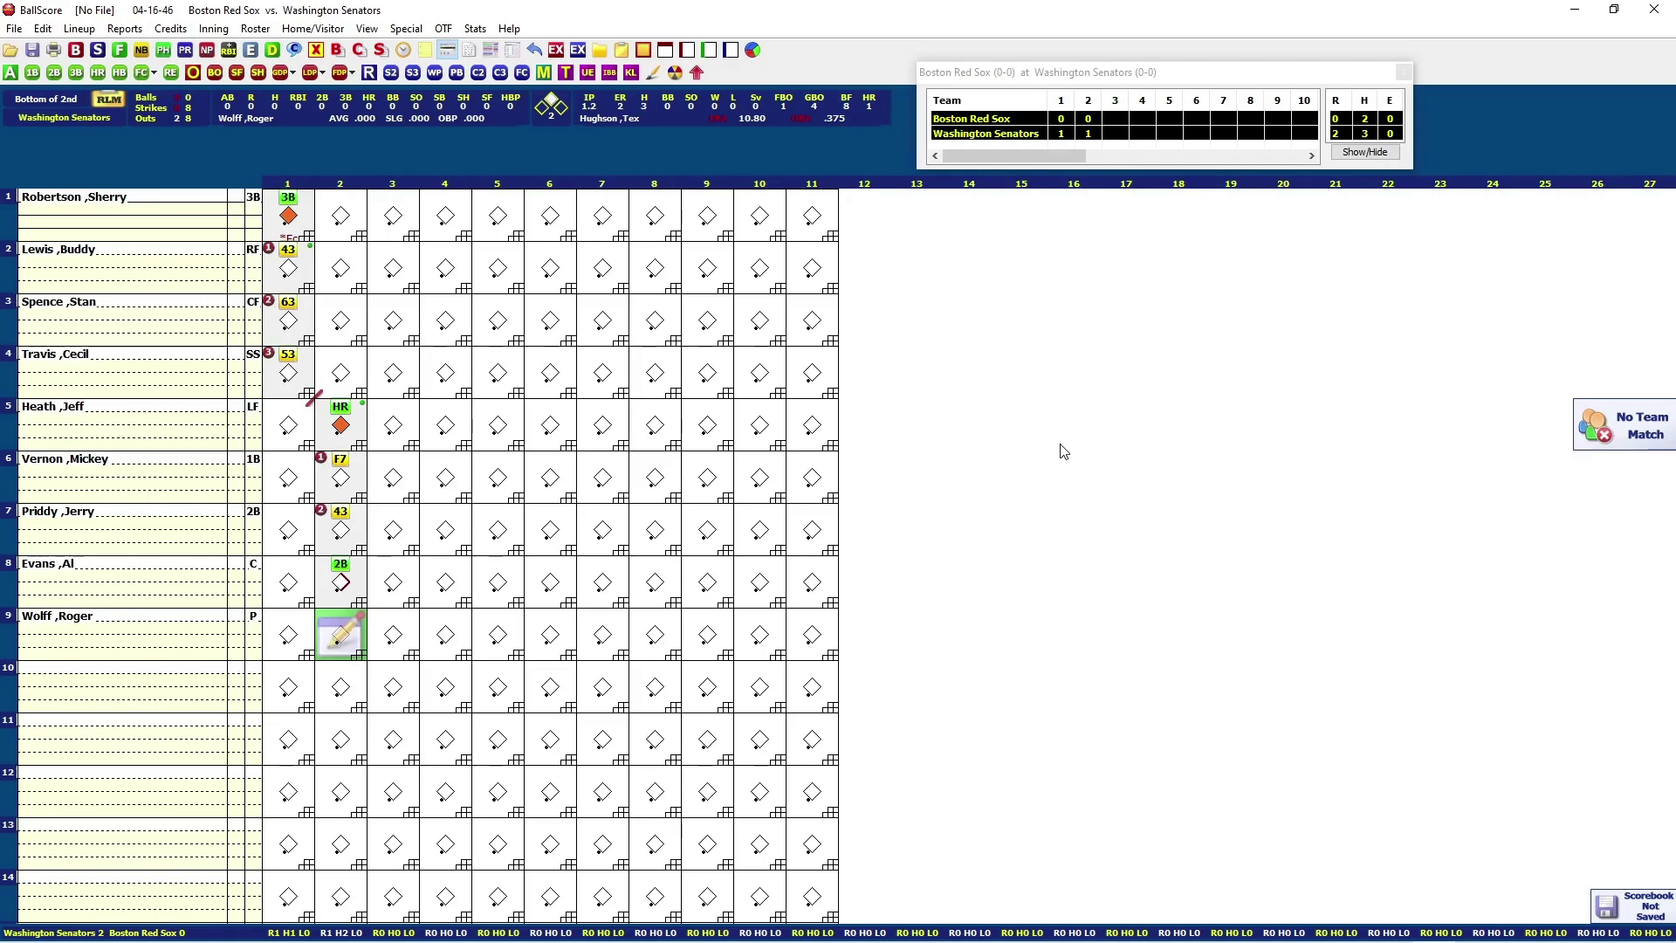
- Score a walk for Wolff and a strikeout for Robertson to end the bottom of the second inning
{"action": "key", "text": "h"}
{"action": "key", "text": "m"}
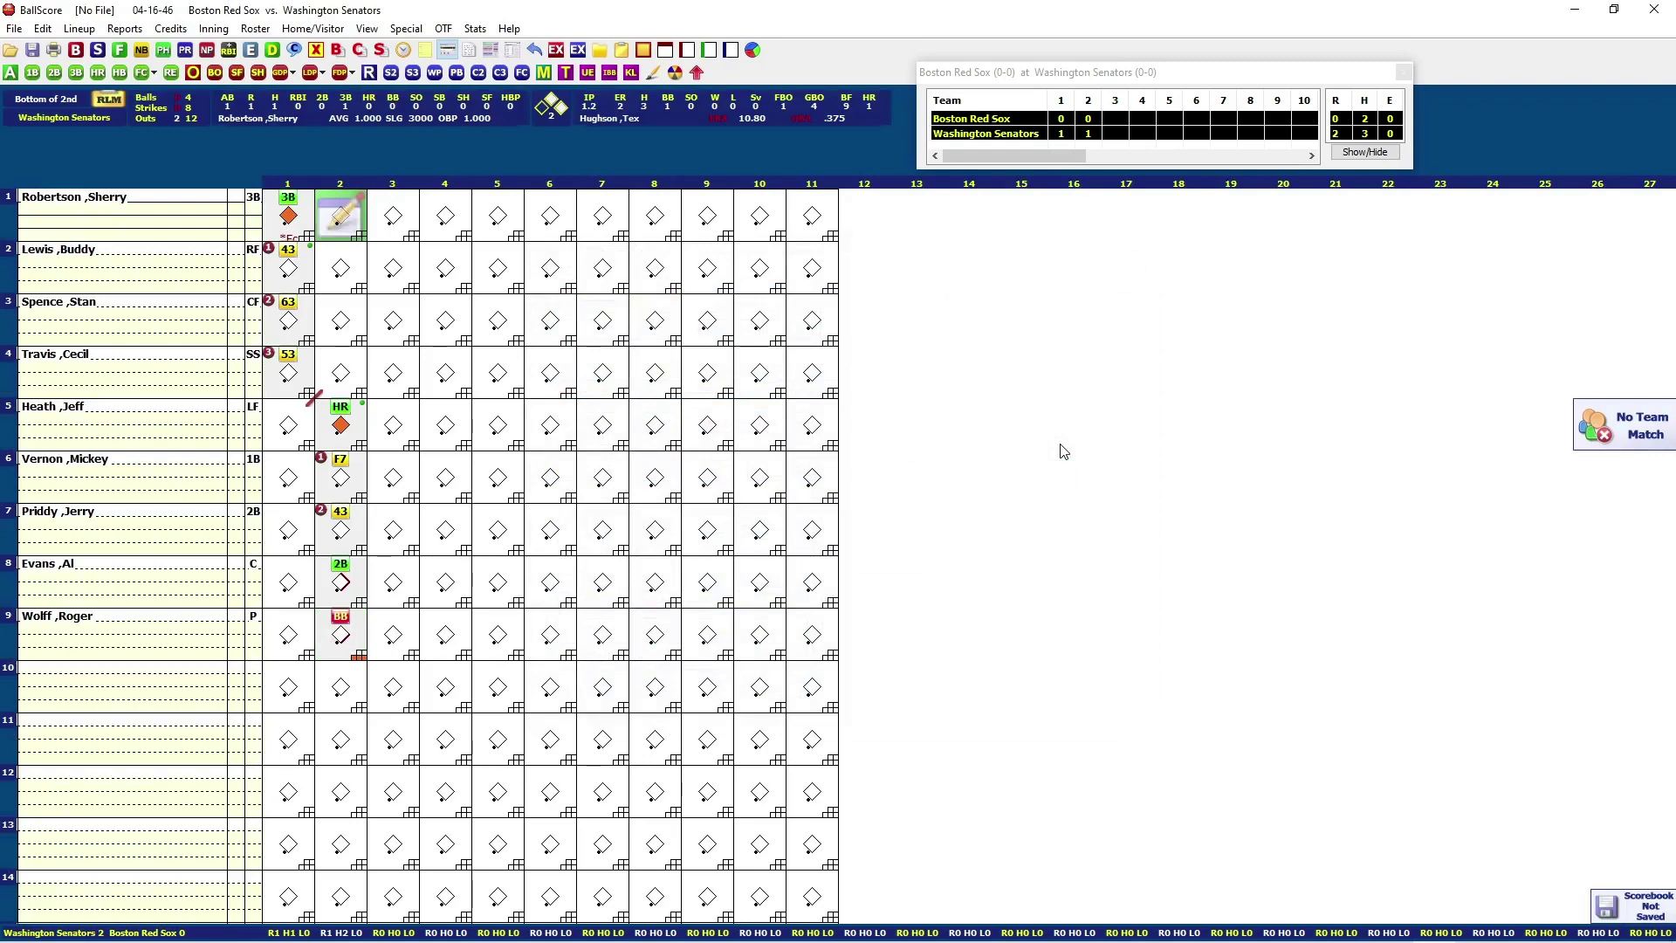
{"action": "key", "text": "o"}
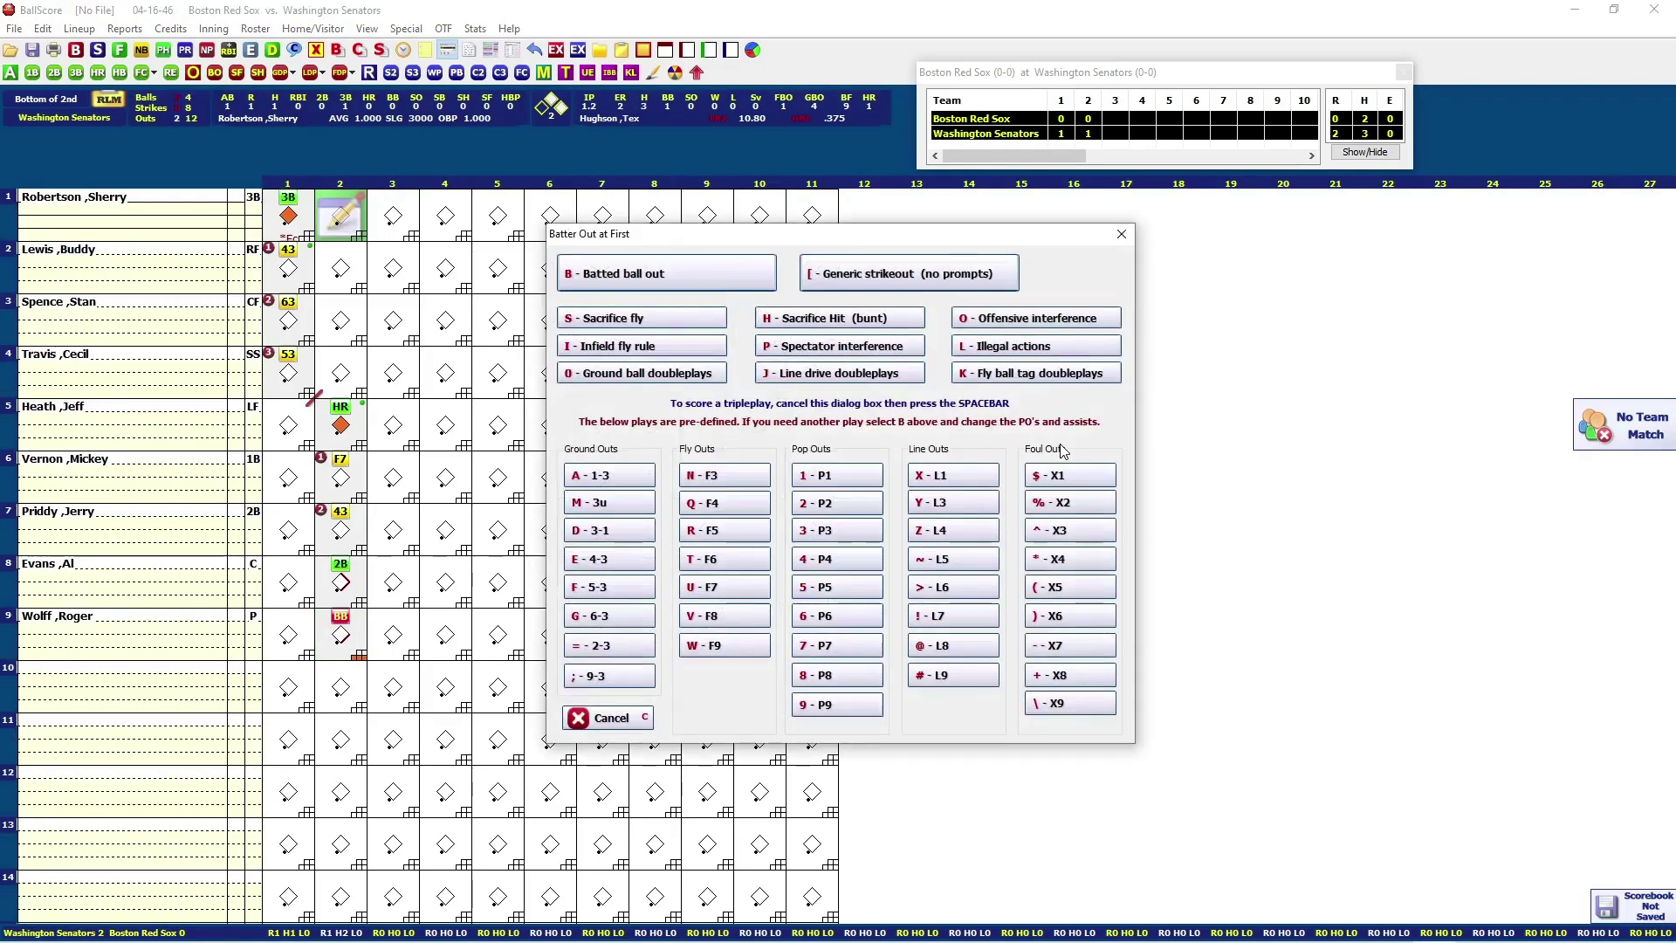
{"action": "key", "text": "a"}
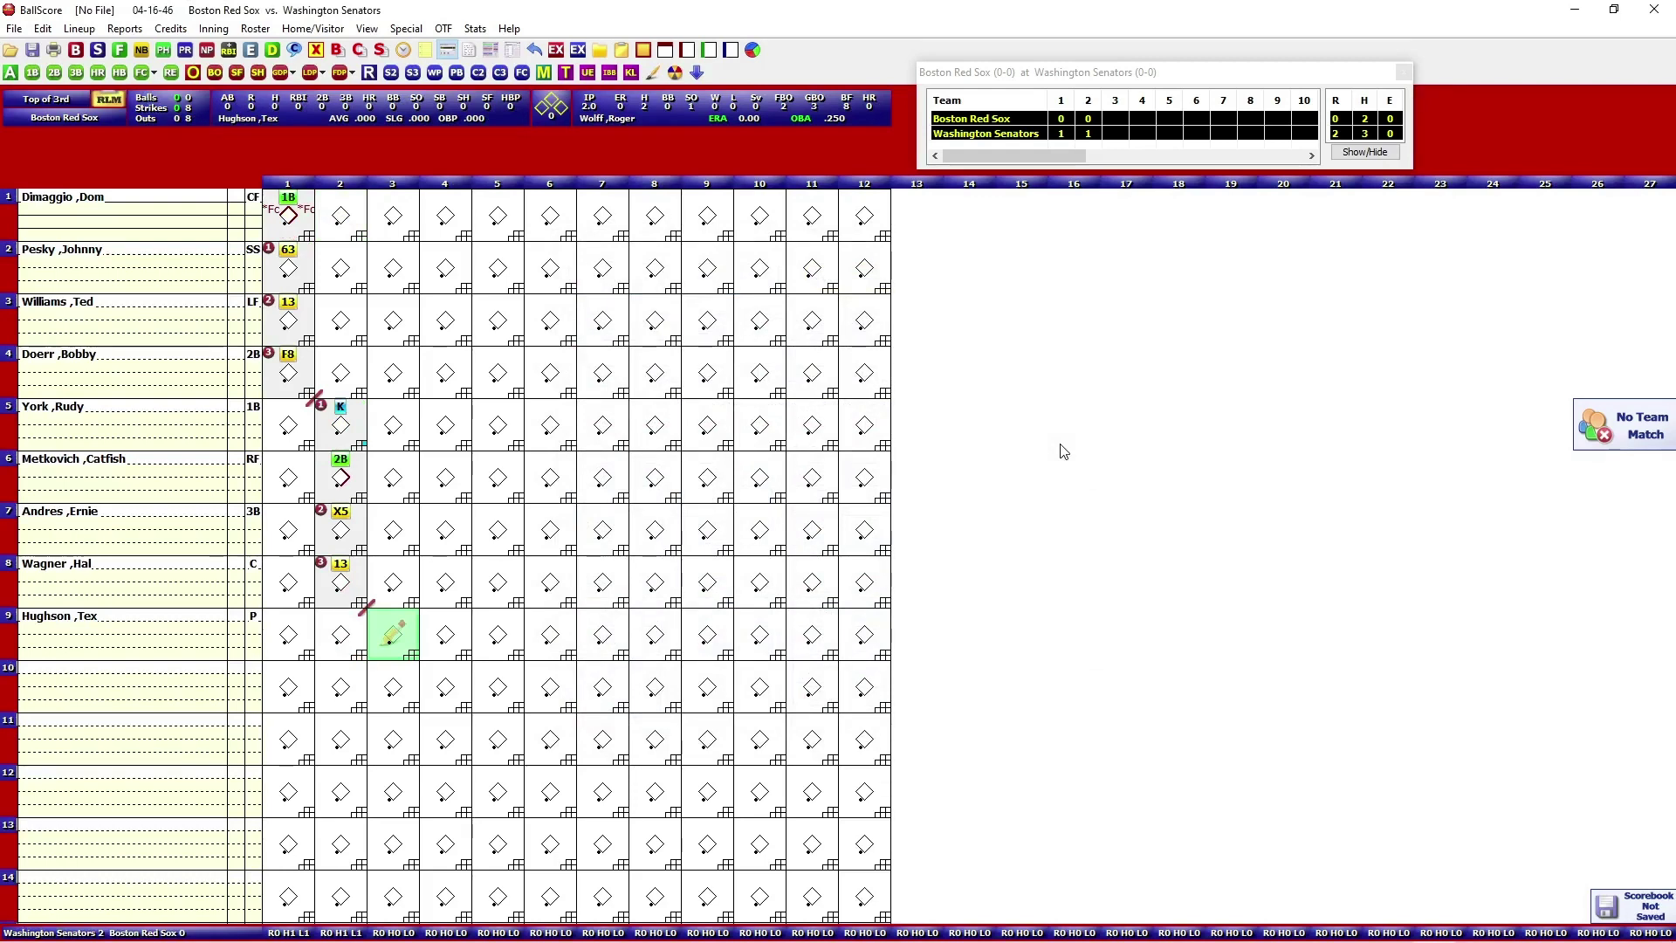
- Score a 1-3 groundout for Hughson and a 4-3 groundout for Dimaggio in the top of the third inning
{"action": "key", "text": "o"}
{"action": "left_click", "coordinate": [1063, 450]}
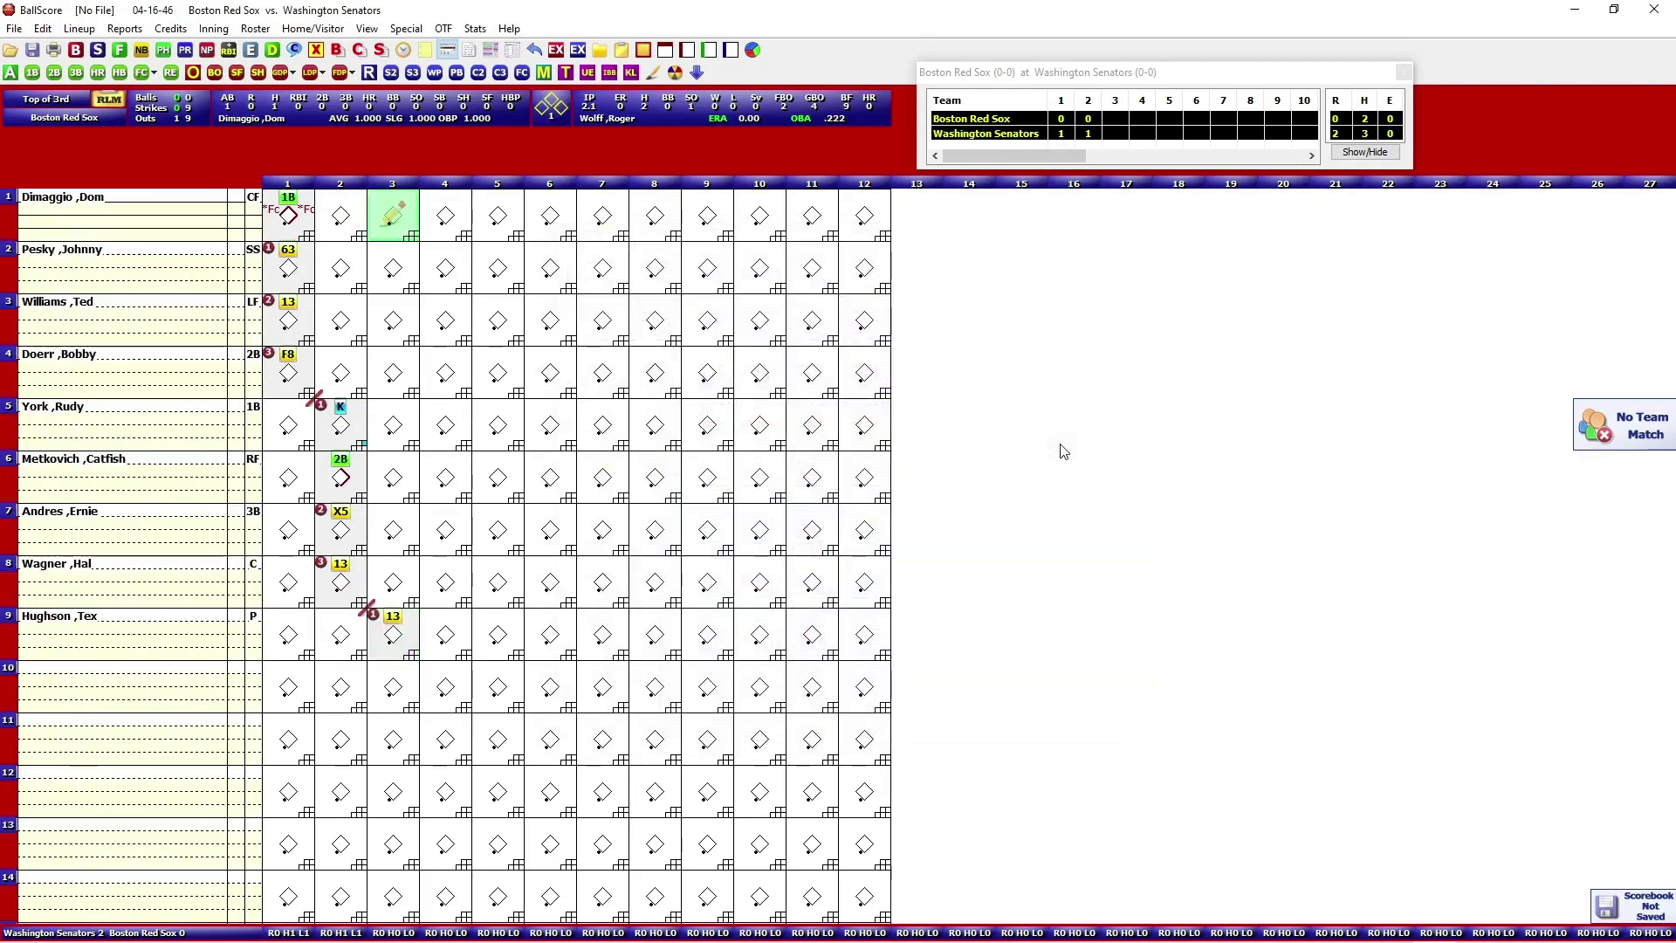
{"action": "key", "text": "o"}
{"action": "key", "text": "4"}
{"action": "key", "text": "3"}
{"action": "key", "text": "Return"}
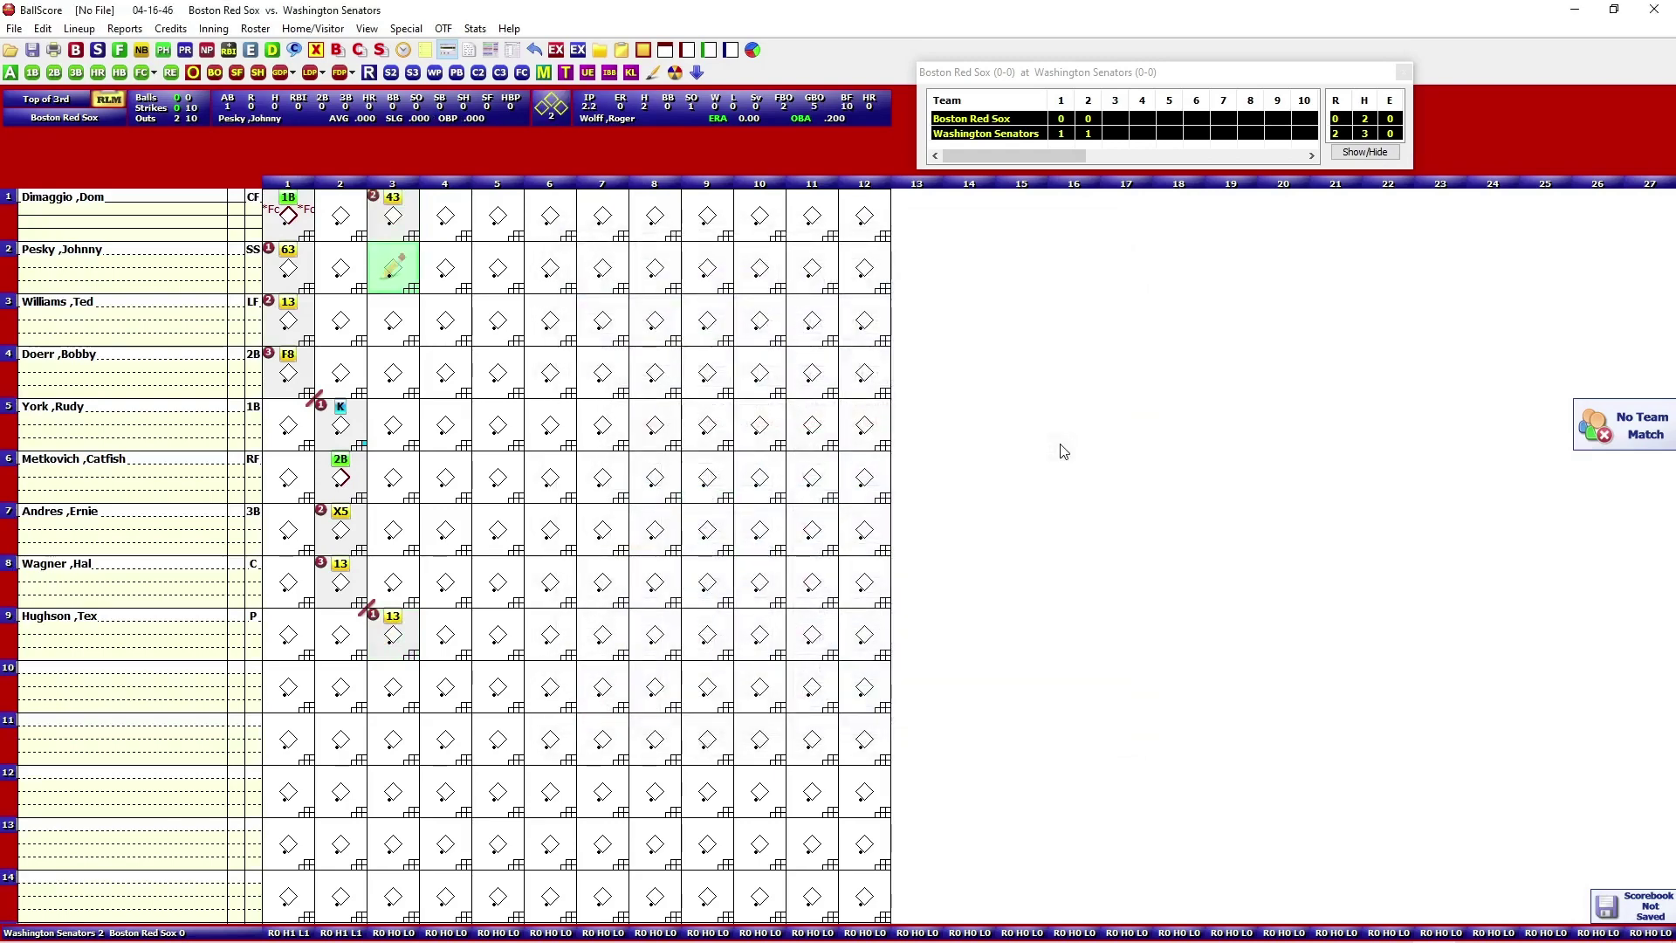
- Score an F7 flyout for Pesky to end the top of the third and a strikeout for Lewis in the bottom half
{"action": "key", "text": "o"}
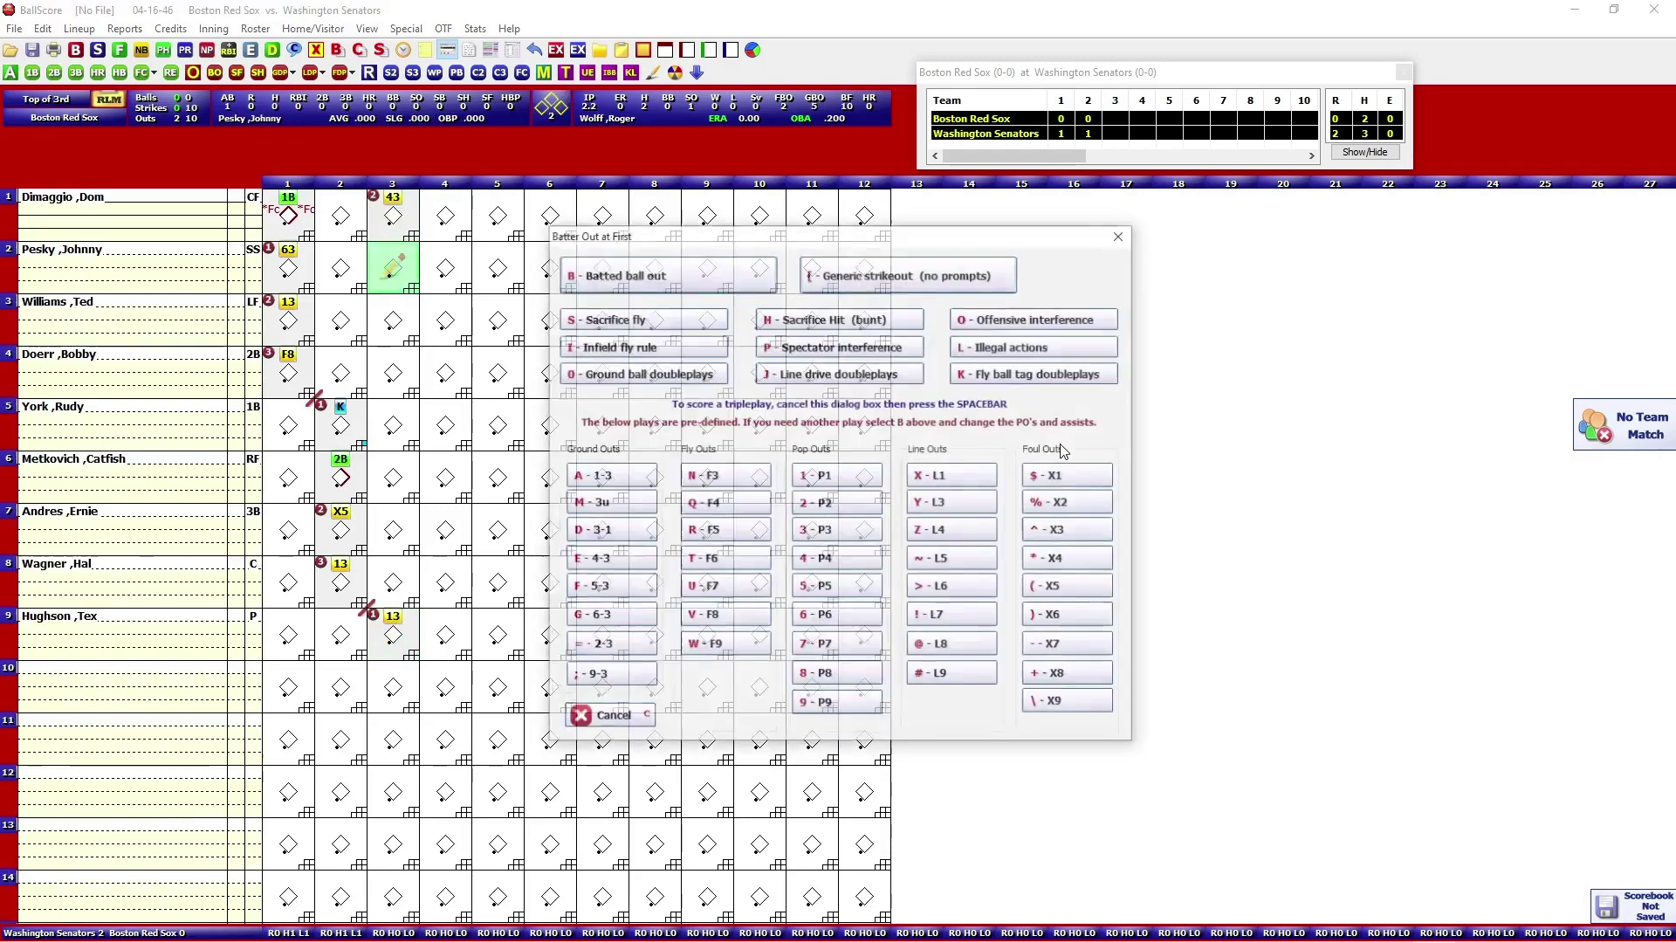
{"action": "key", "text": "7"}
{"action": "key", "text": "Return"}
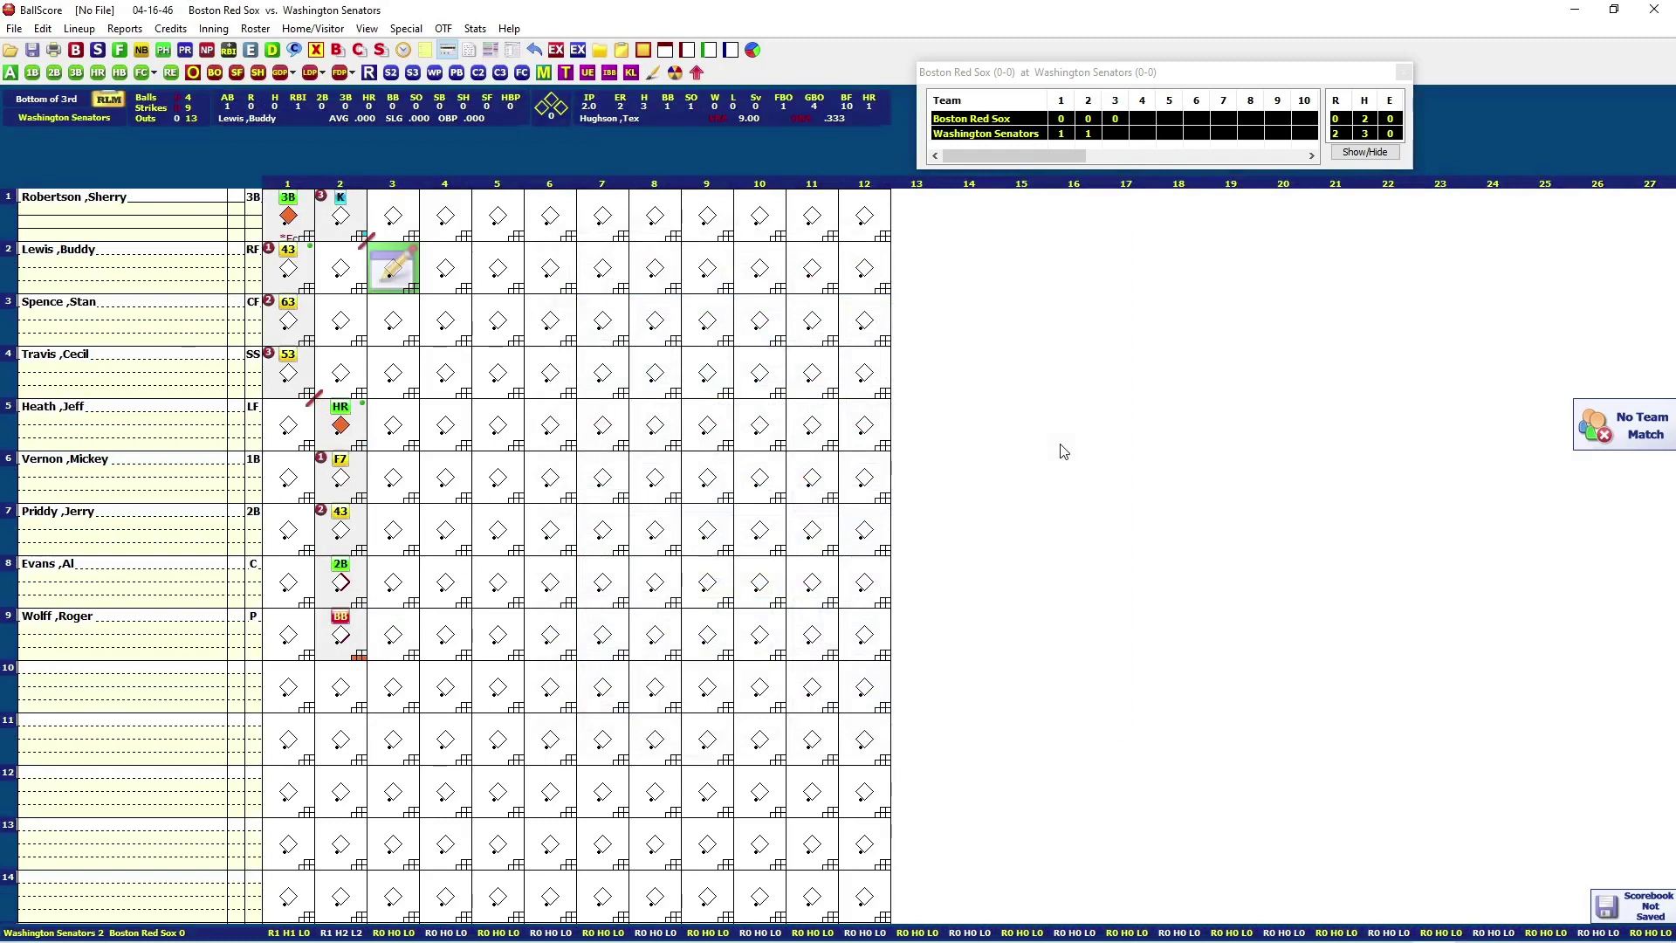
{"action": "key", "text": "k"}
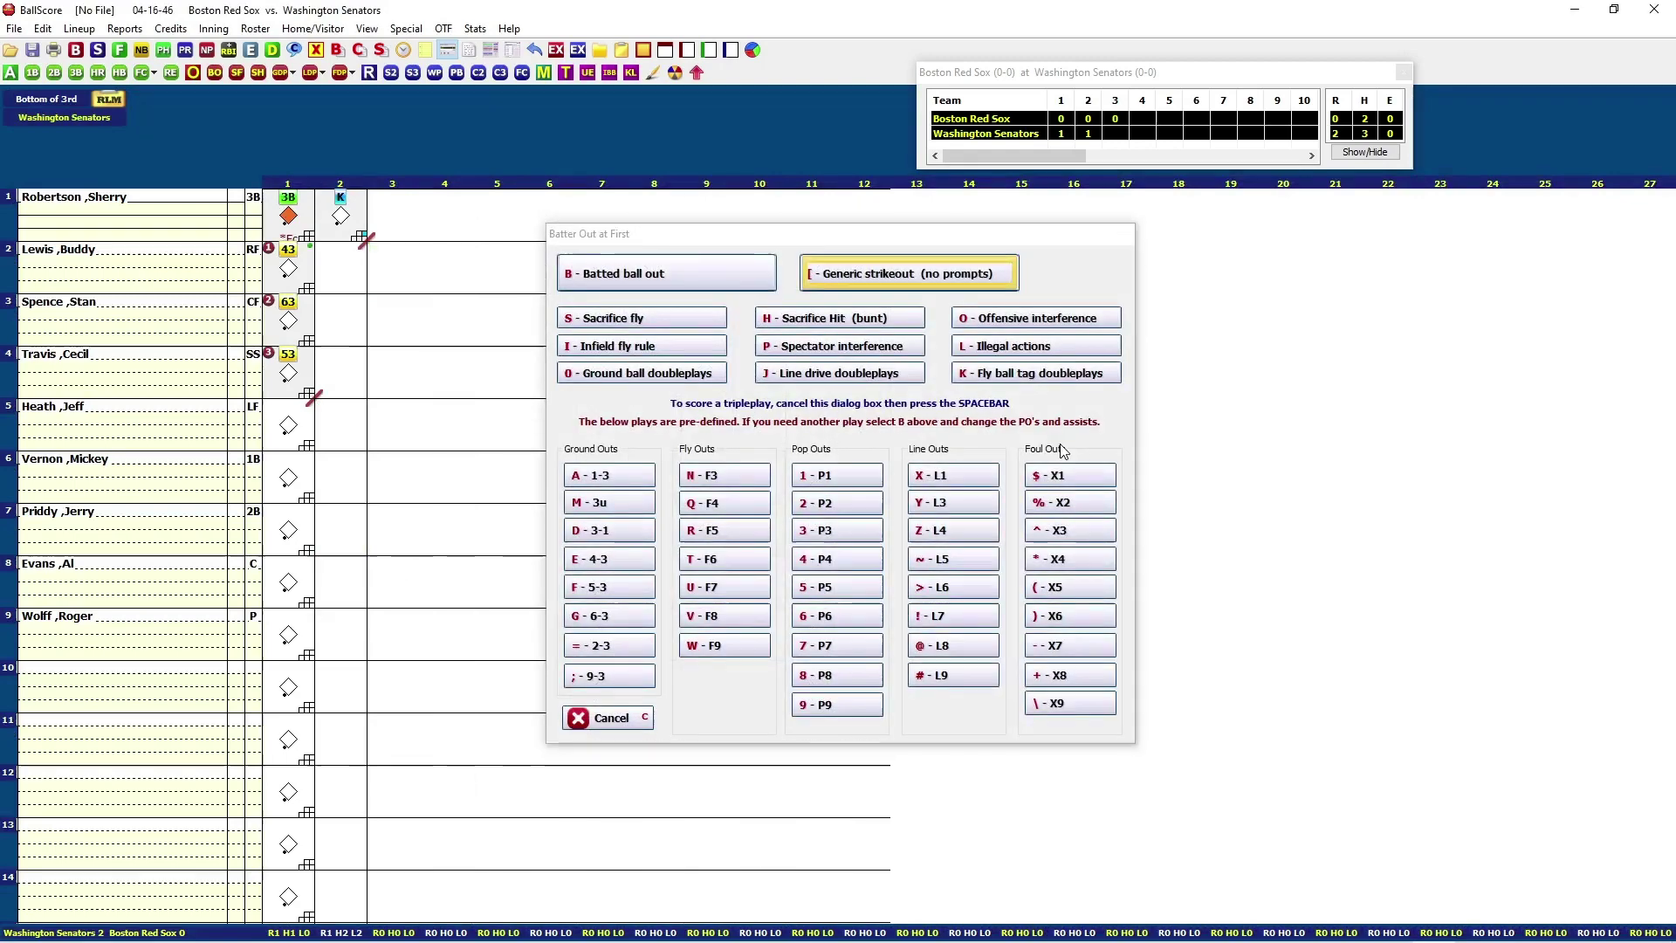
{"action": "key", "text": "Return"}
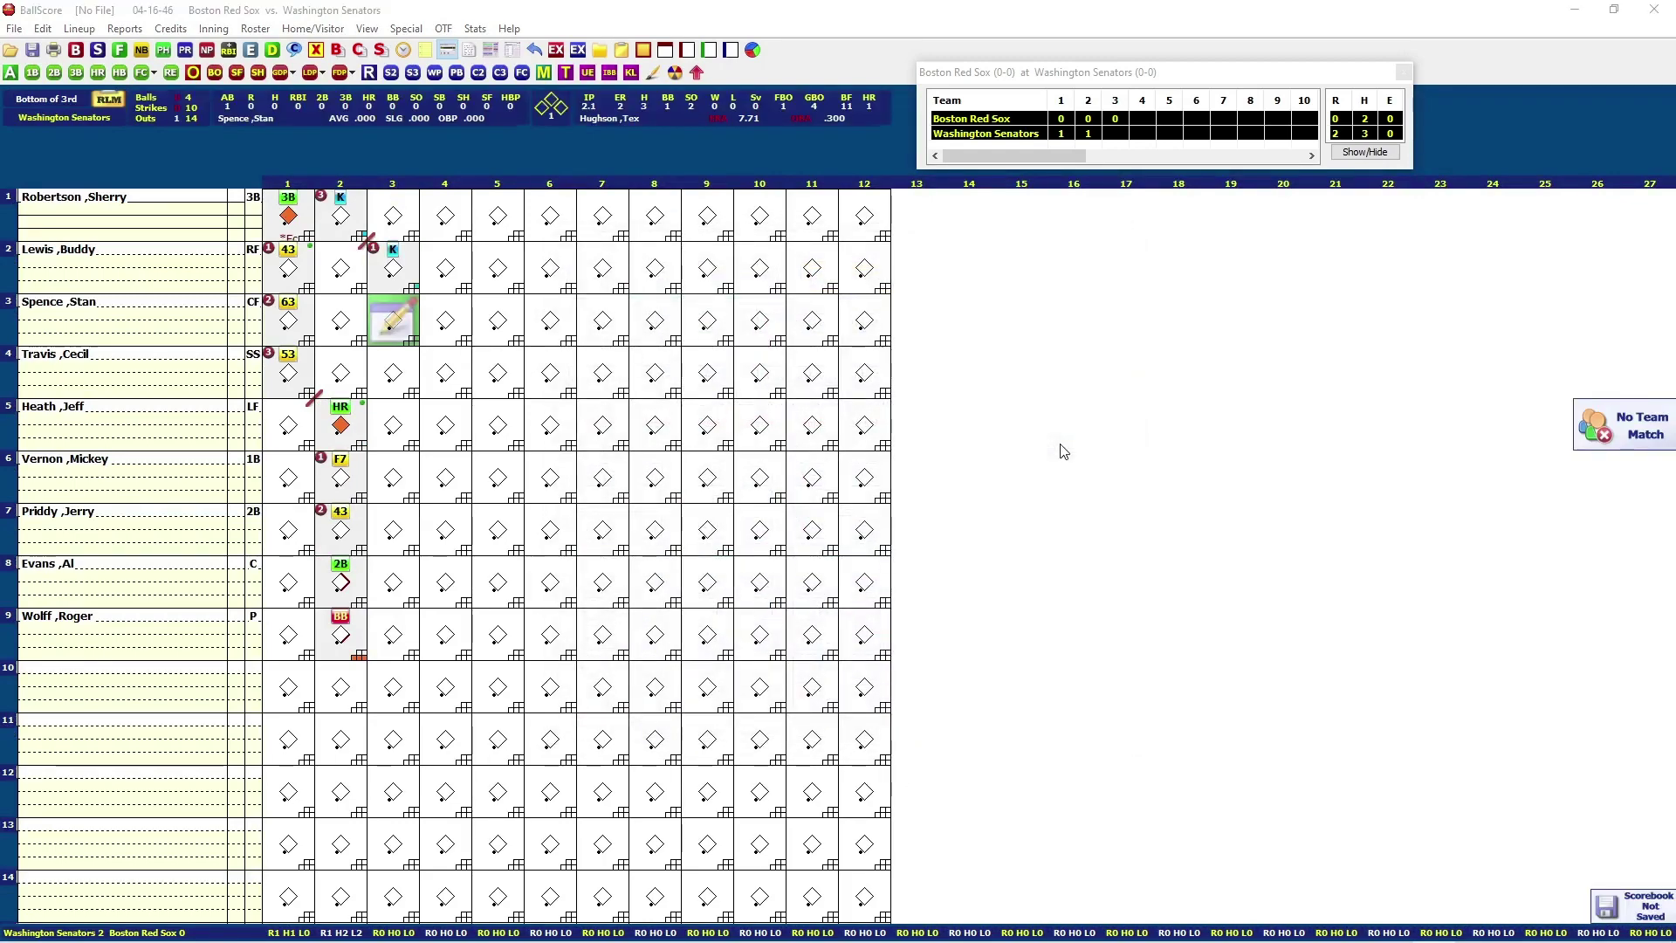
- Score an F9 flyout for Spence and a 6-3 groundout for Travis to end the bottom of the third inning
{"action": "key", "text": "o"}
{"action": "key", "text": "w"}
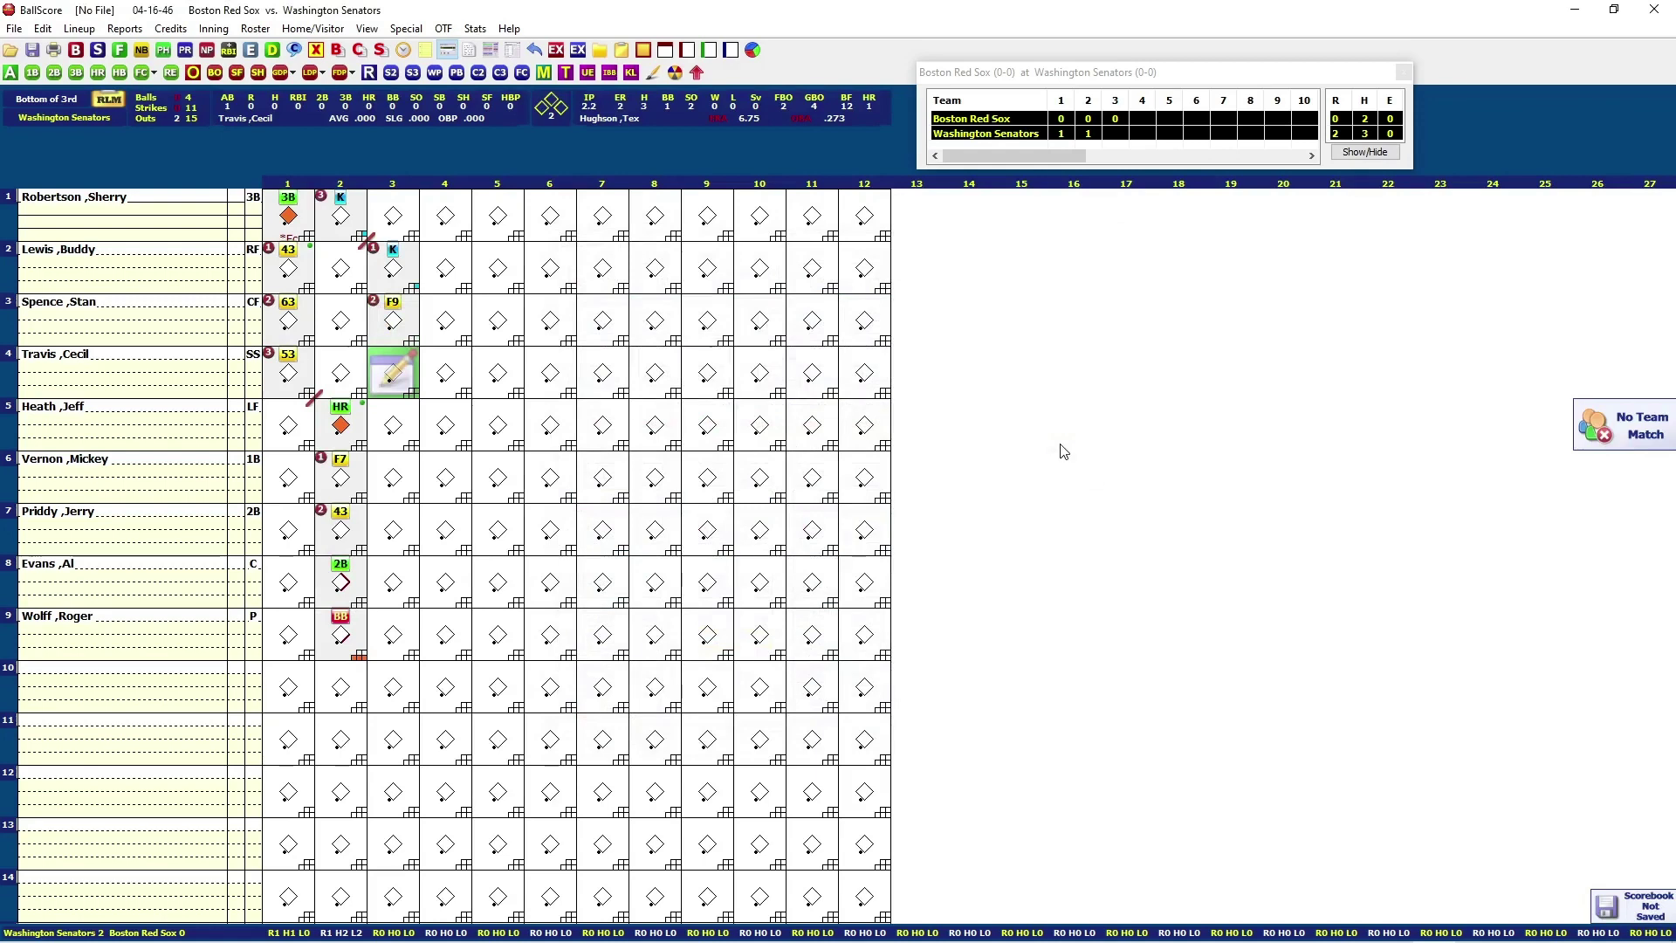
{"action": "key", "text": "o"}
{"action": "key", "text": "g"}
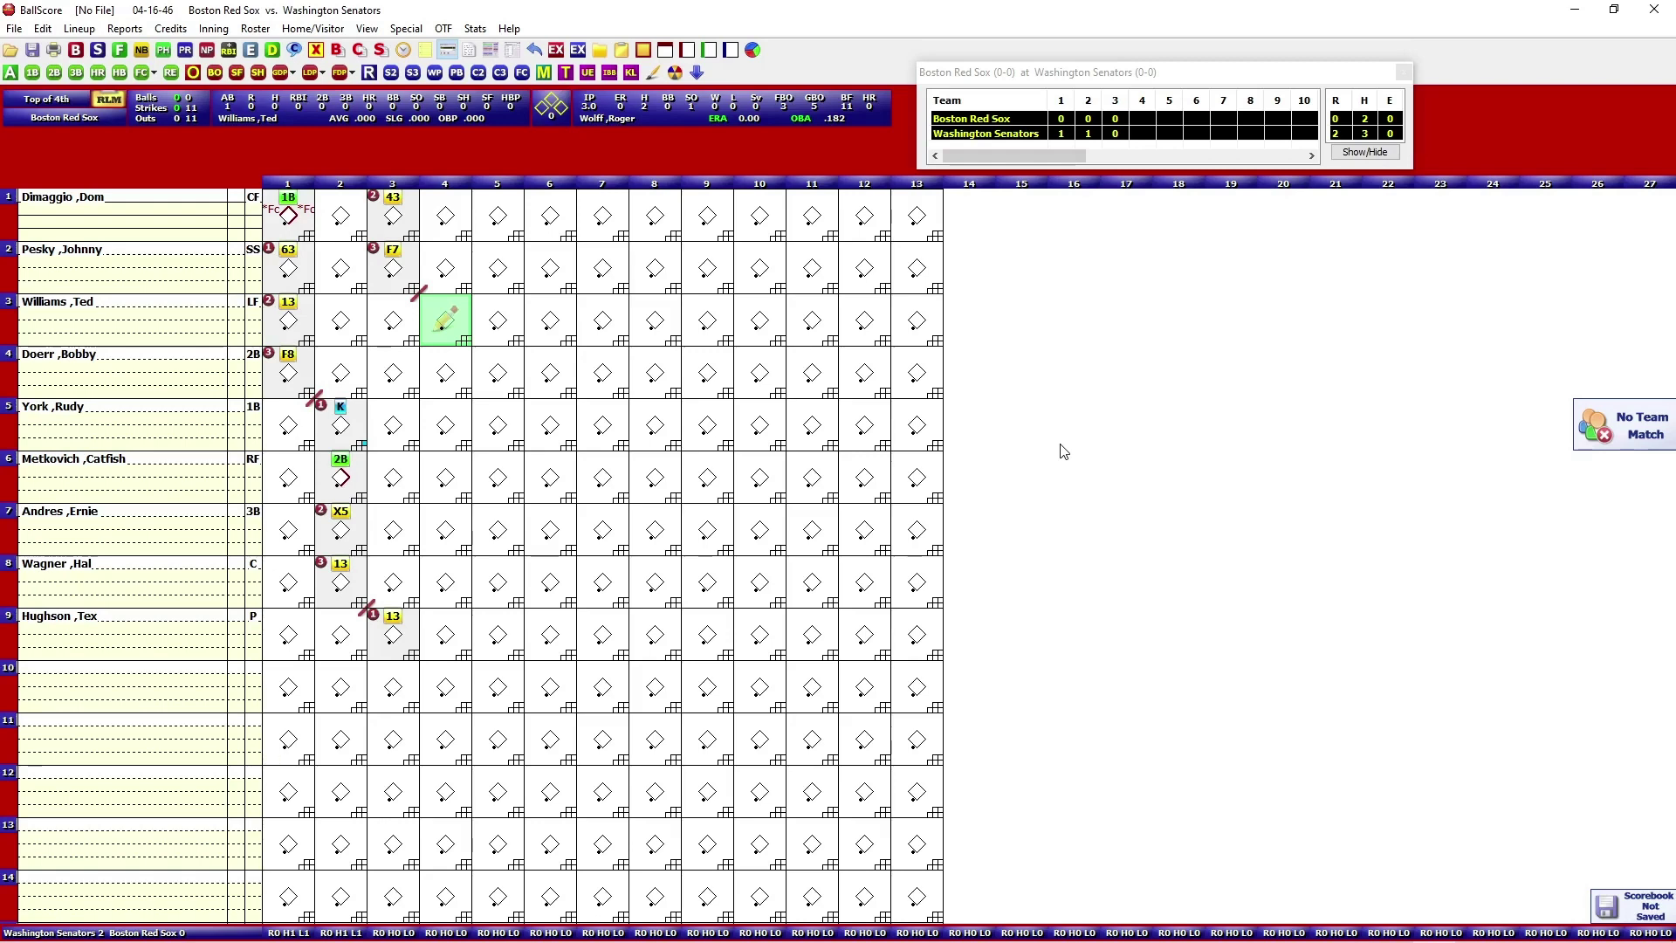
- Score a generic walk for Williams and a strikeout for Doerr in the top of the fourth inning
{"action": "key", "text": "s"}
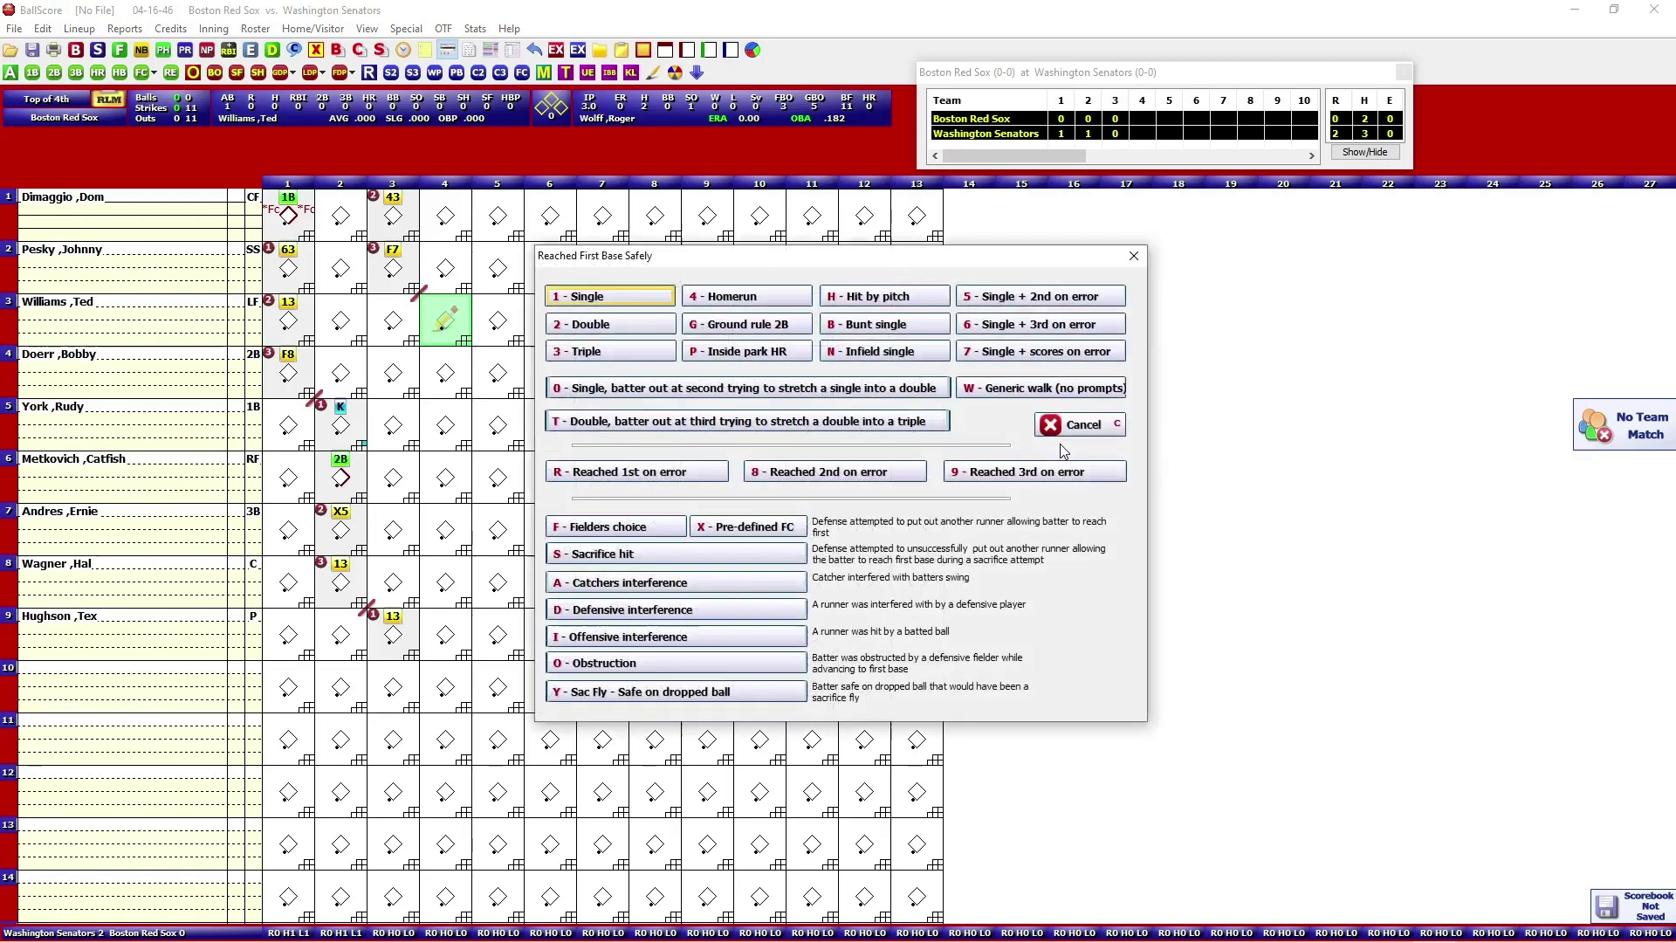
{"action": "key", "text": "w"}
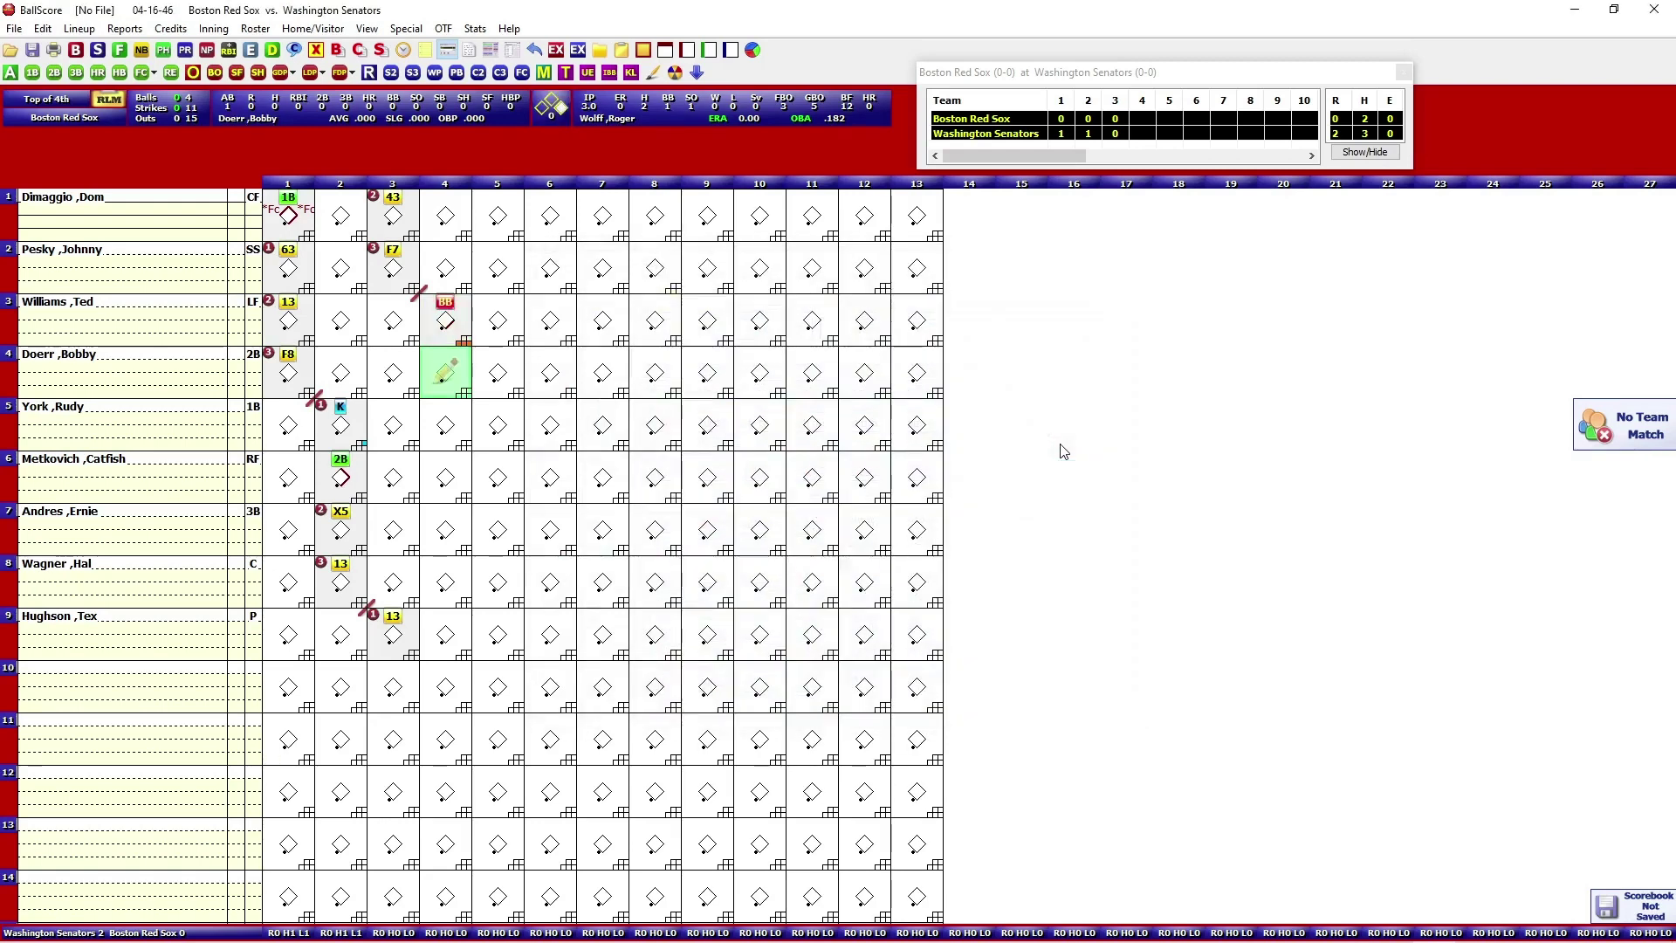
{"action": "key", "text": "o"}
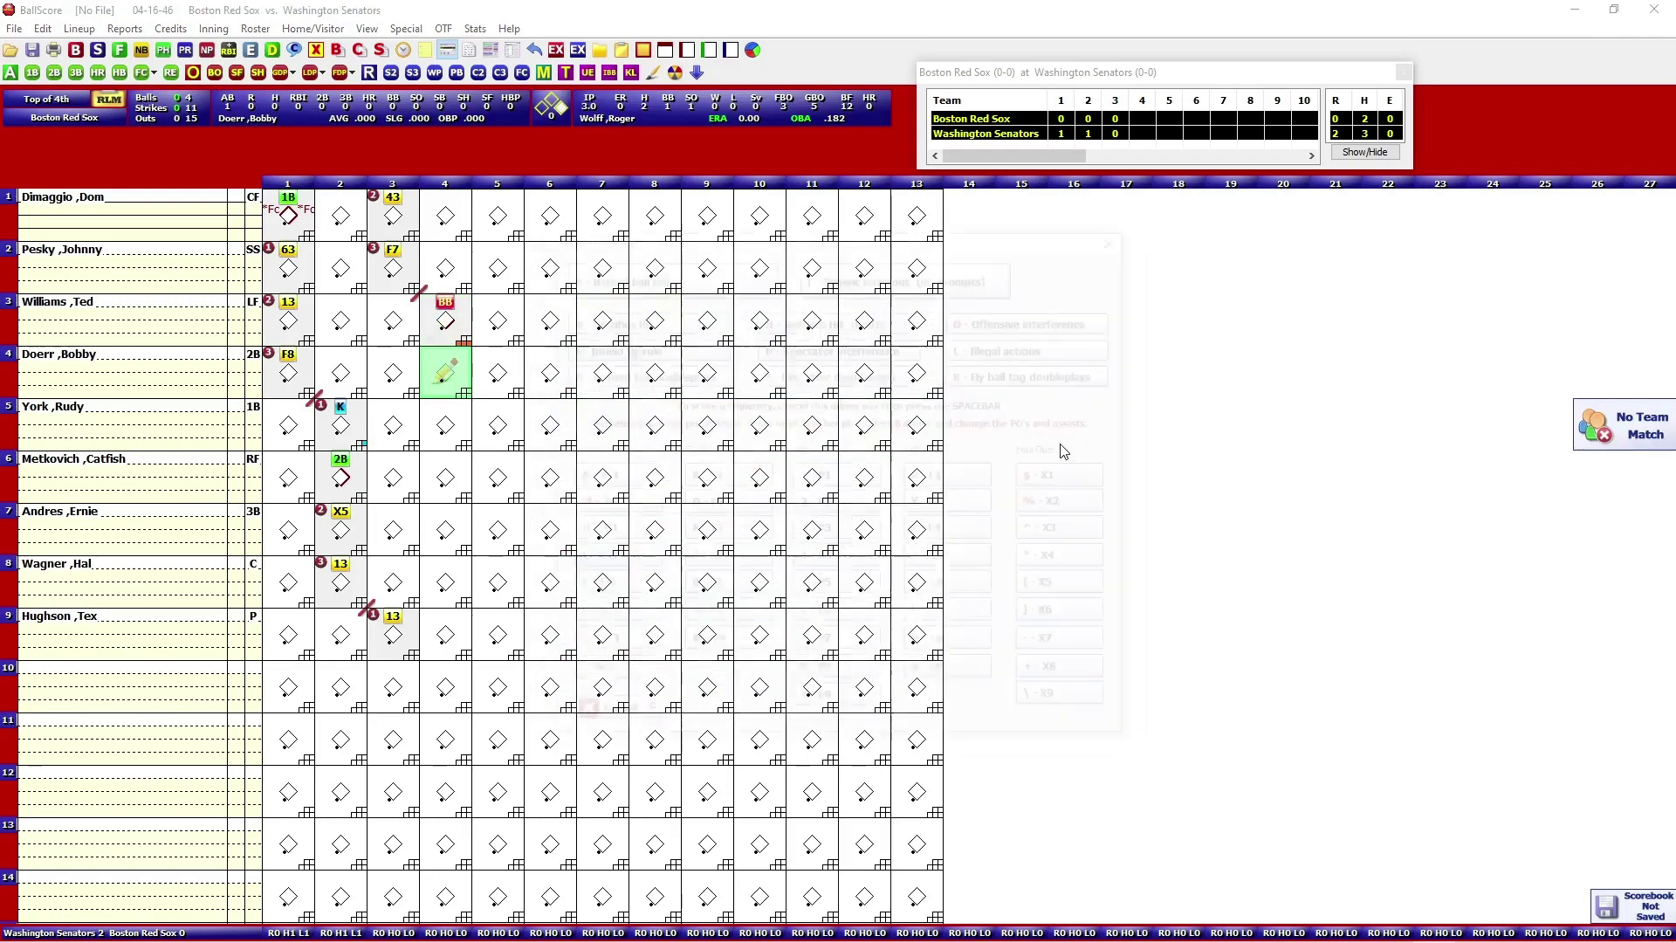
{"action": "key", "text": "k"}
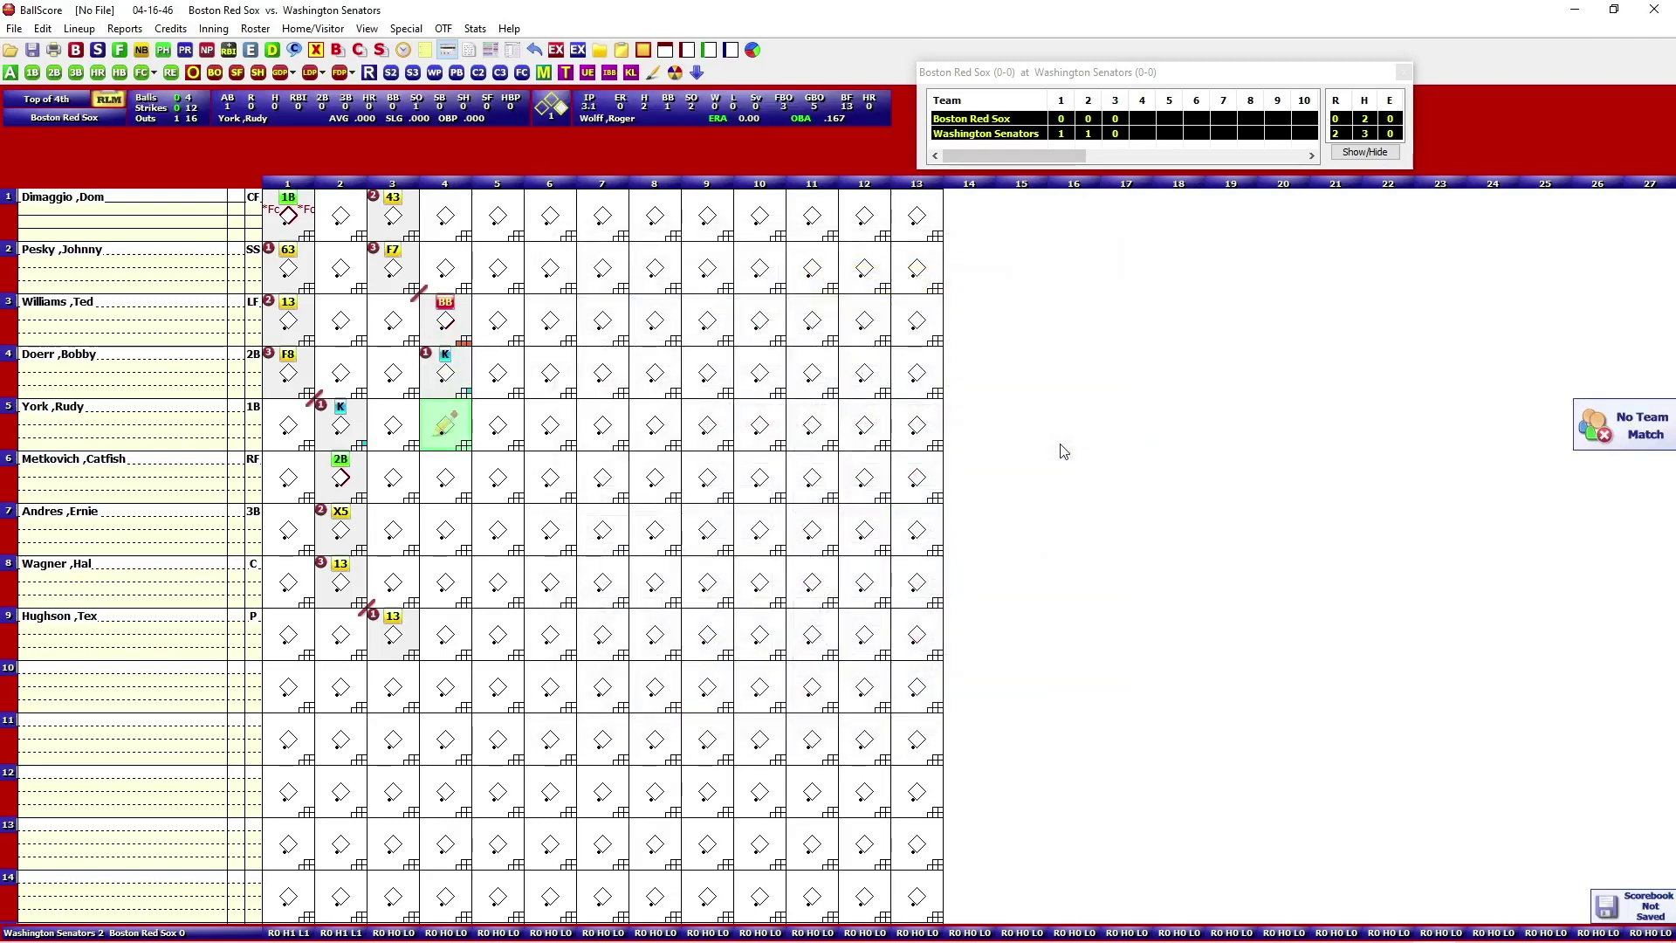
- Score a foul out to the catcher (X2) for York, keeping Williams on first
{"action": "key", "text": "o"}
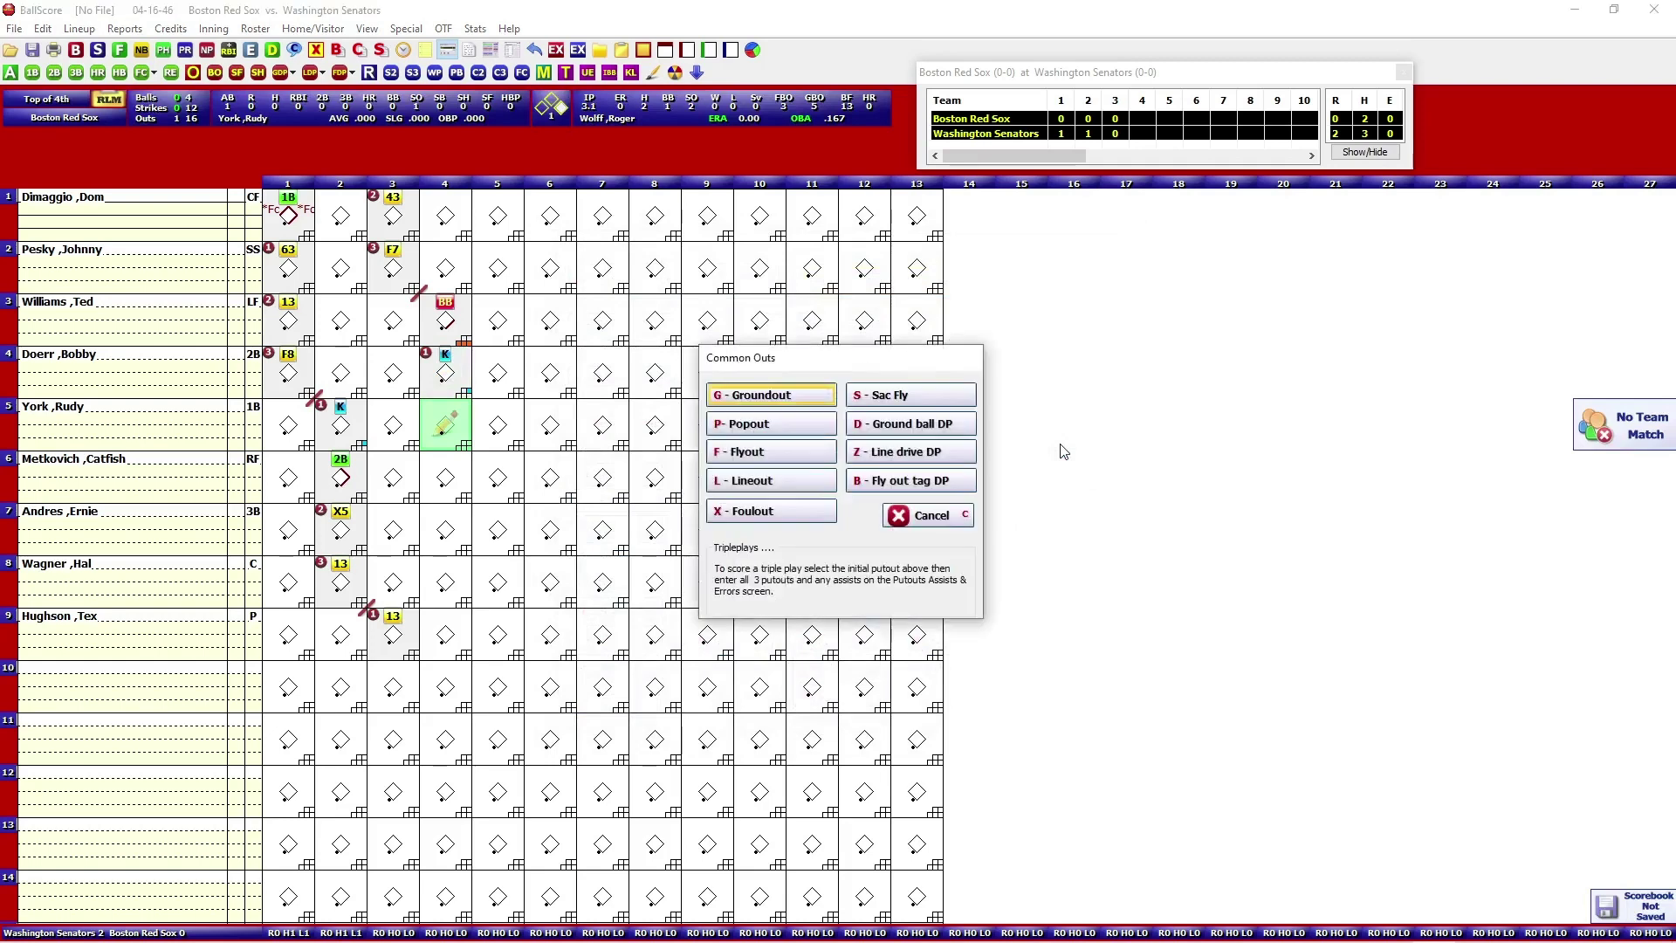
{"action": "key", "text": "g"}
{"action": "key", "text": "2"}
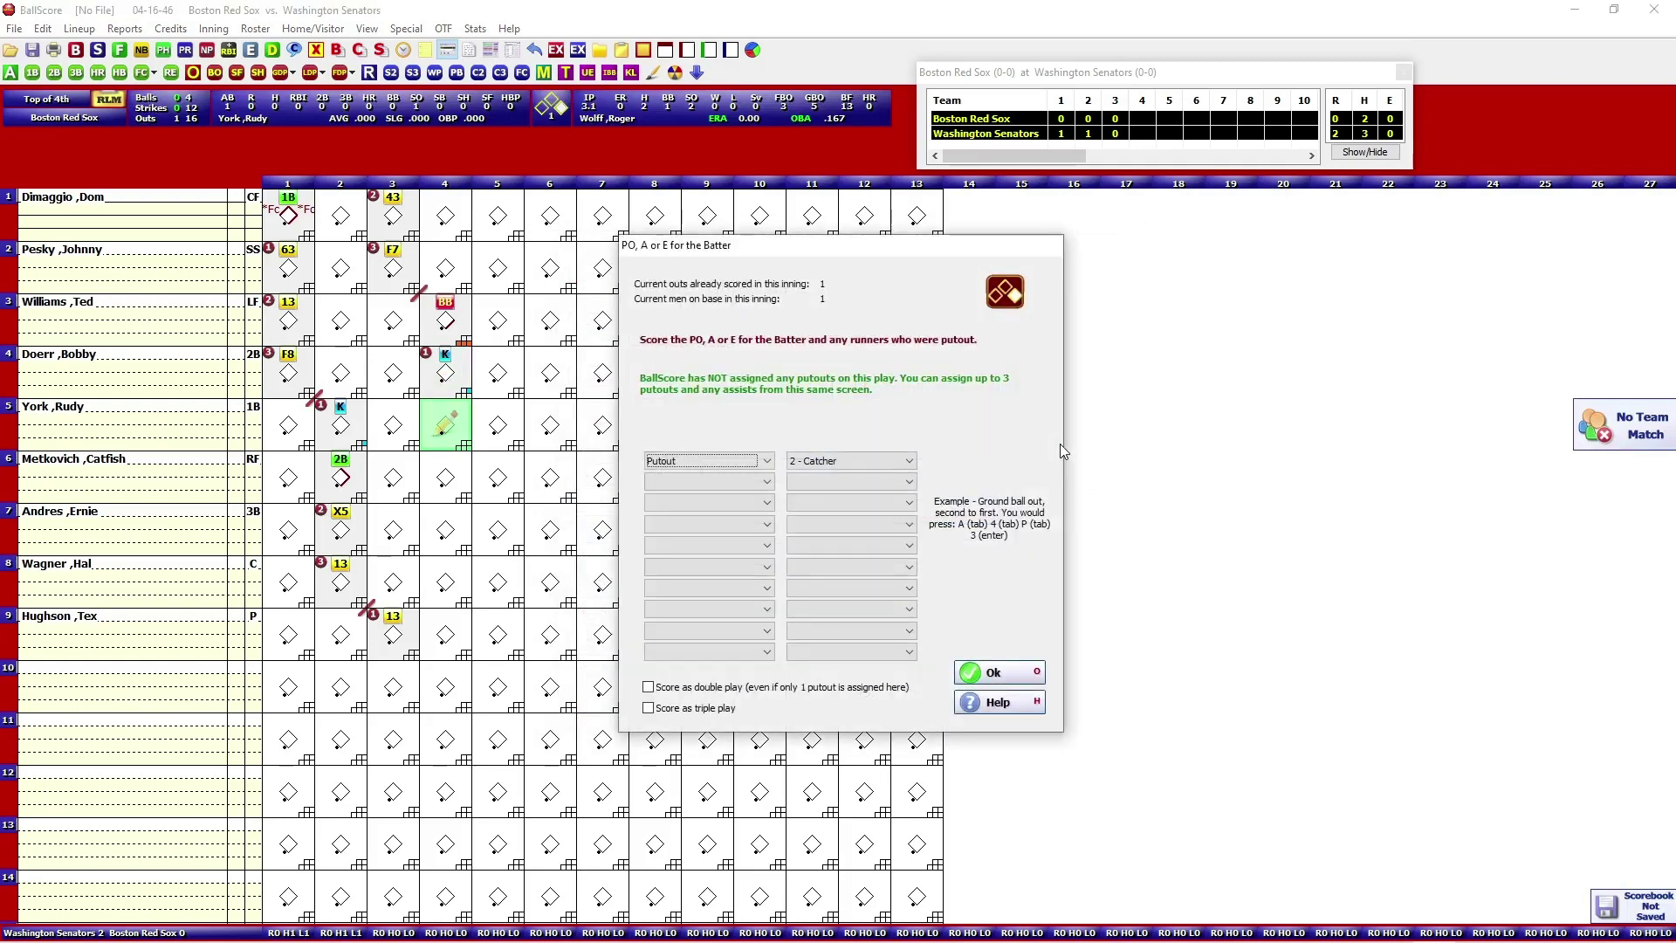
{"action": "key", "text": "Return"}
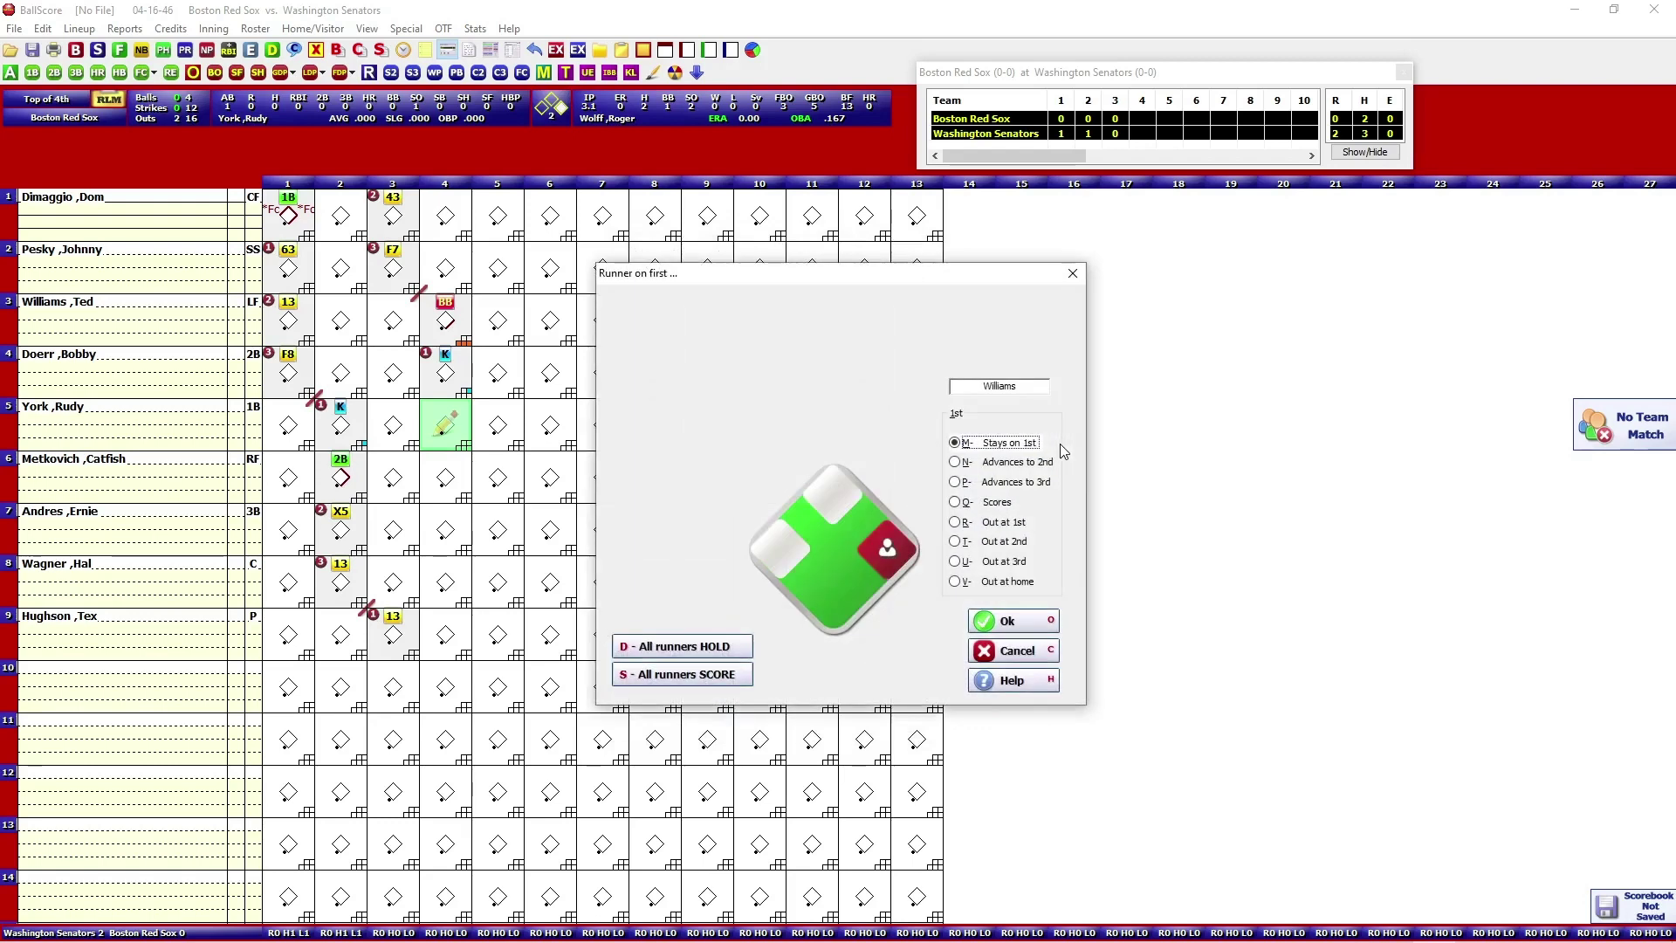
{"action": "key", "text": "Return"}
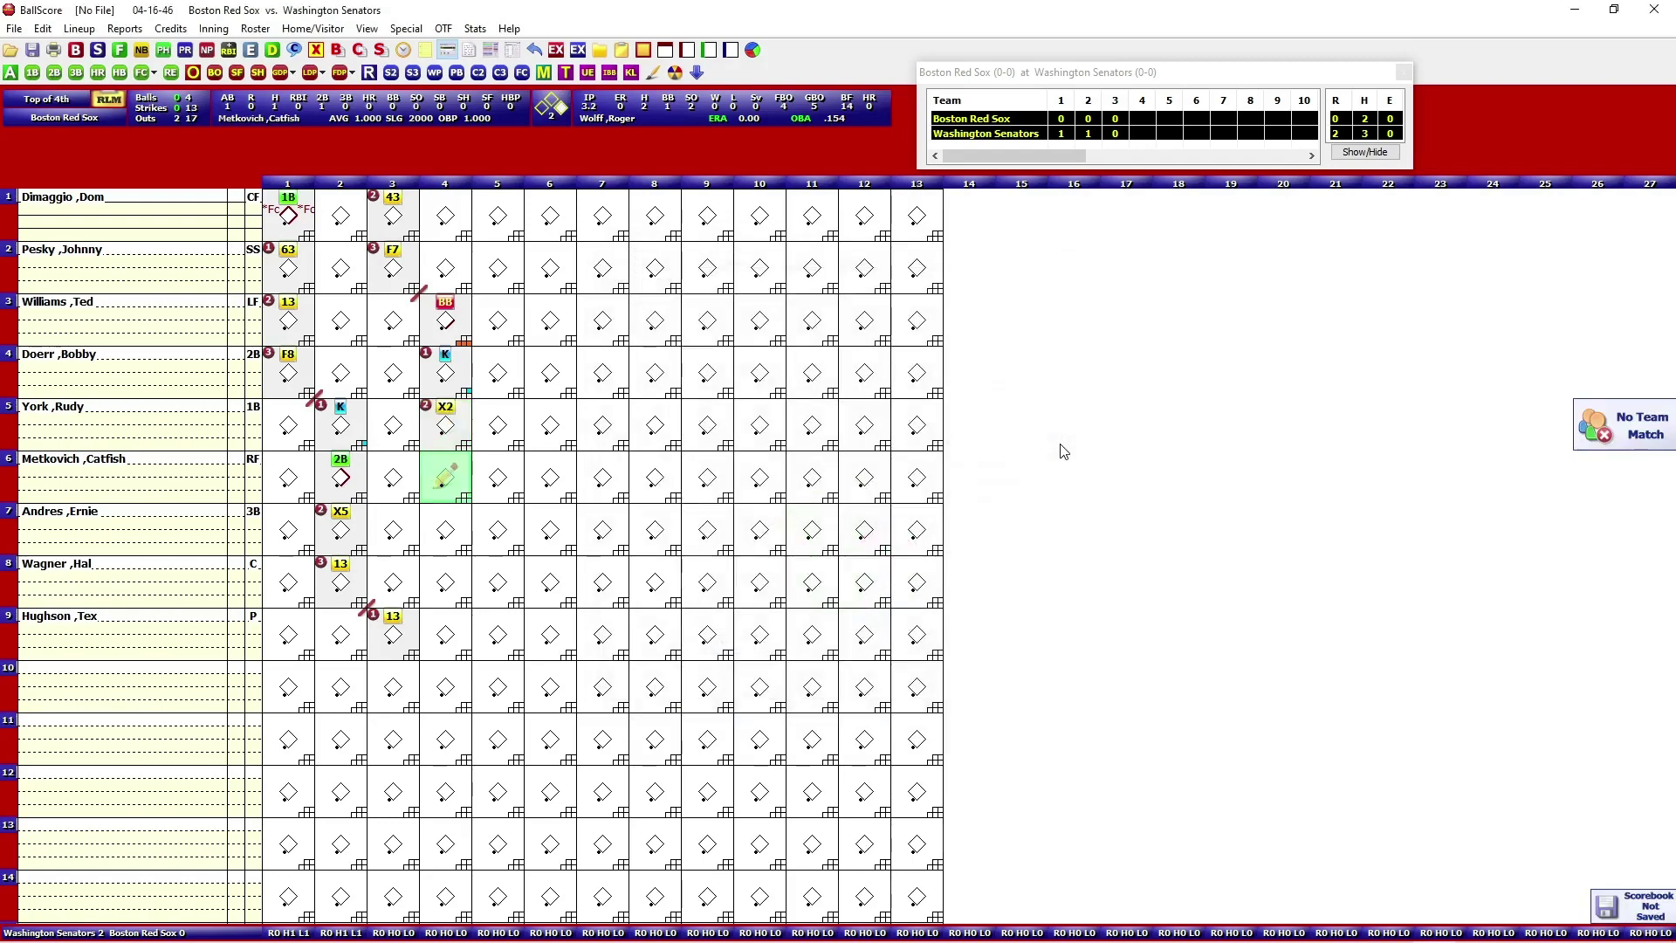
- Score a strikeout for Metkovich to end the top of the fourth and a double for Heath in the bottom half
{"action": "key", "text": "o"}
{"action": "key", "text": "1"}
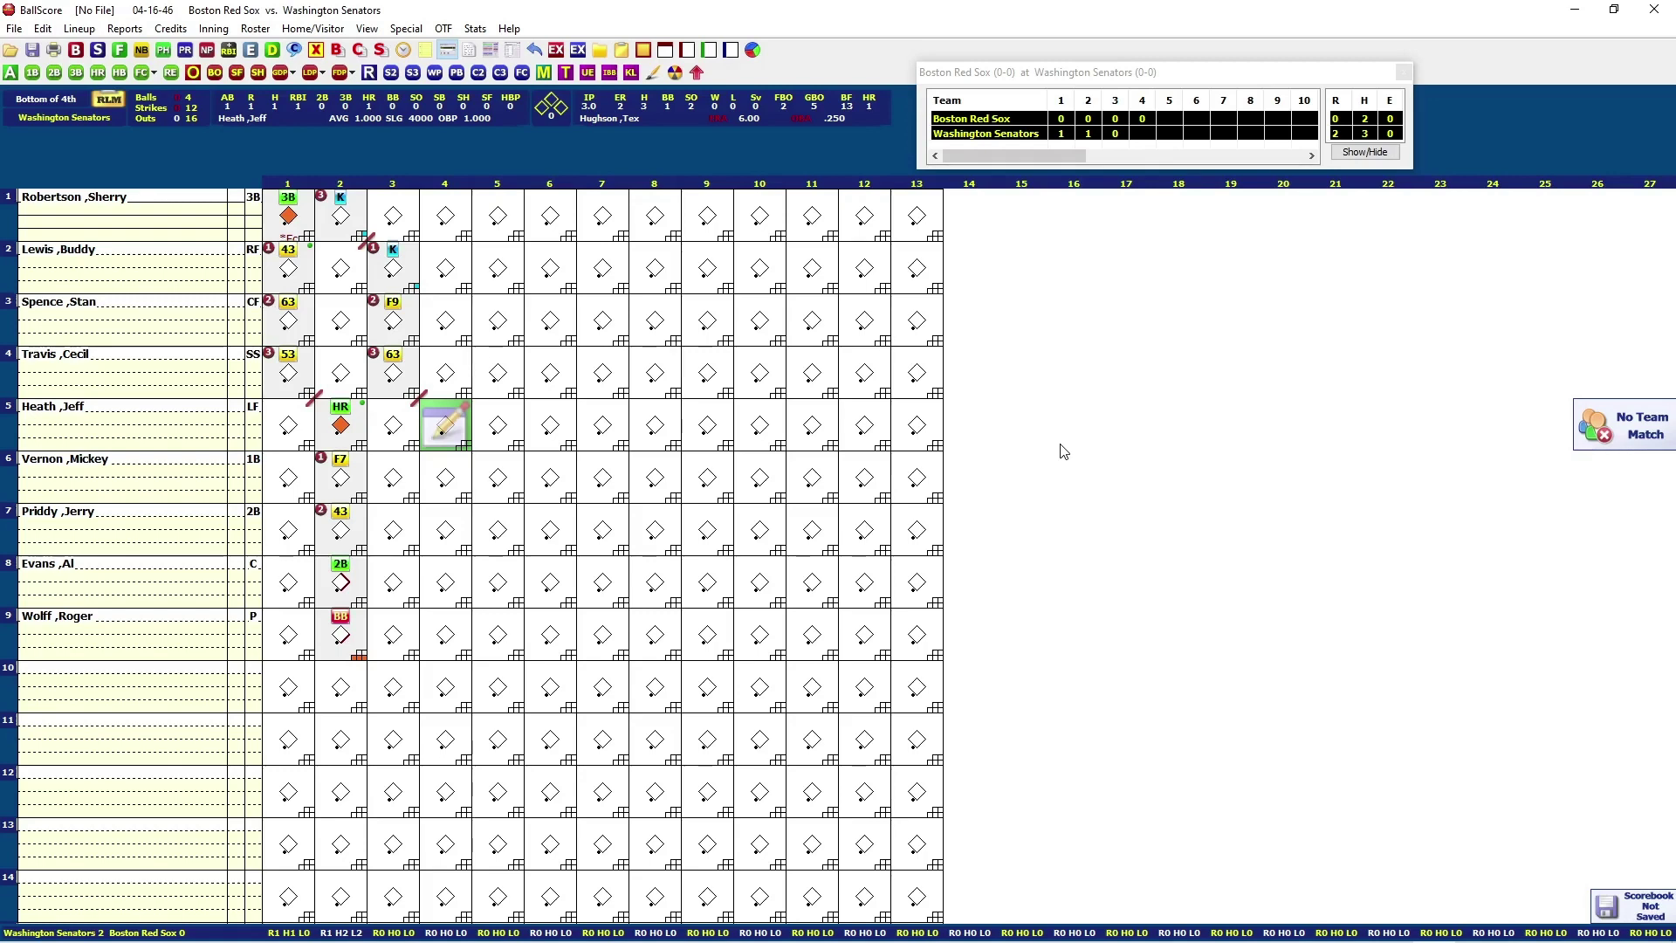
{"action": "key", "text": "s"}
{"action": "key", "text": "2"}
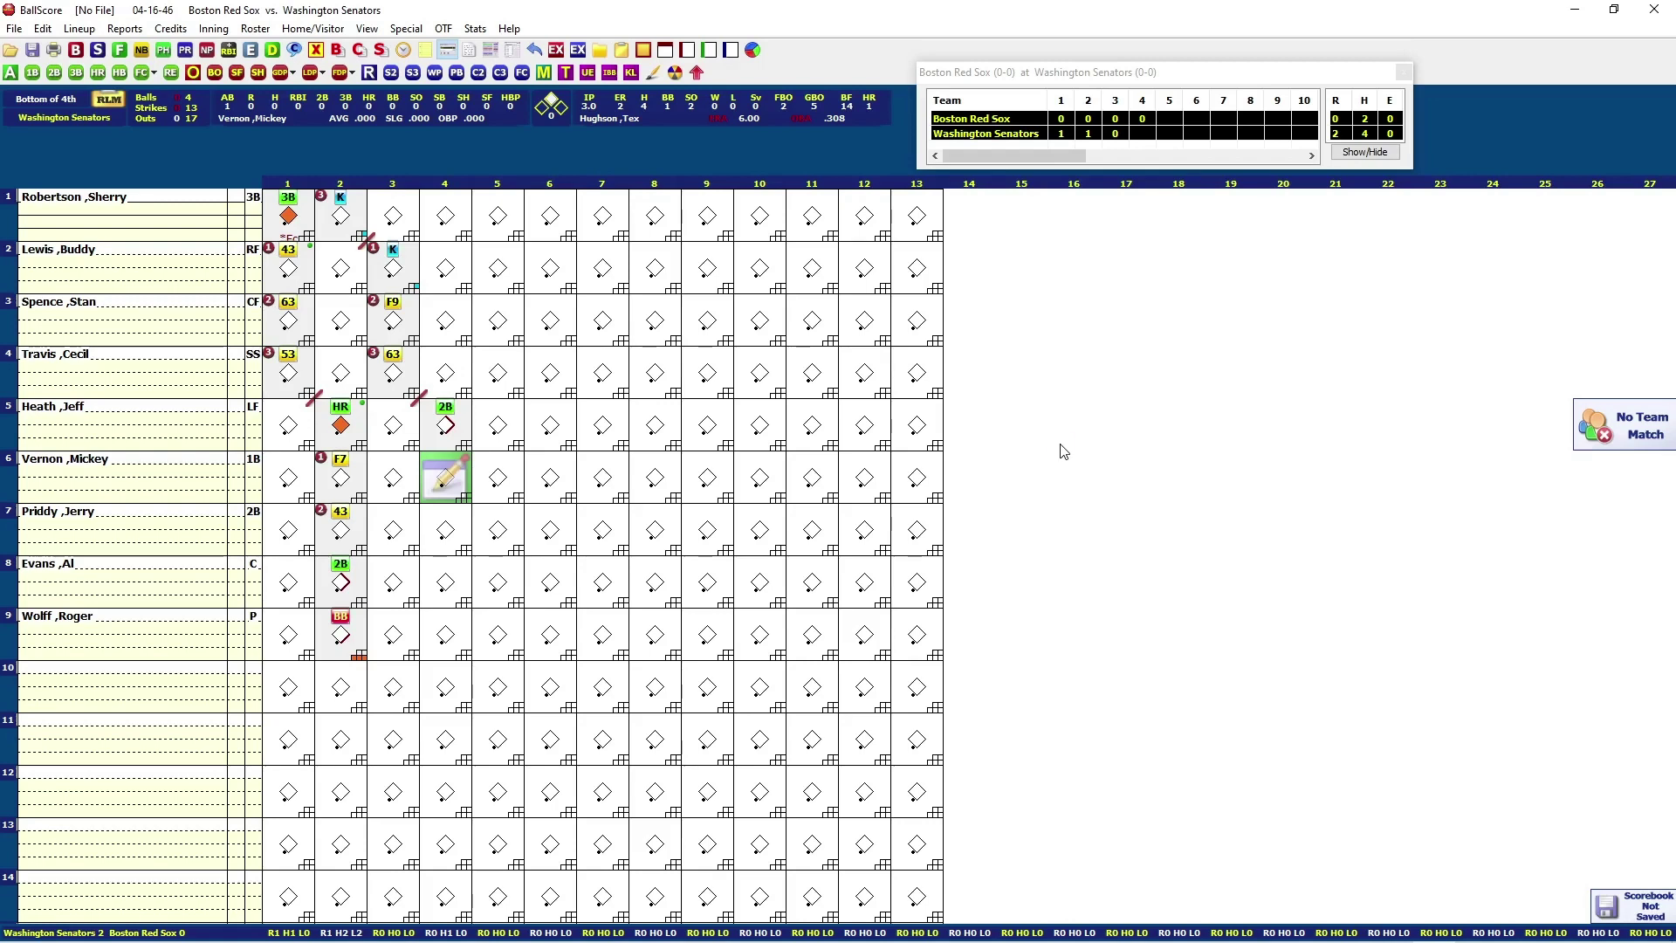
- Score a walk for Vernon in the bottom of the fourth and mark it as intentional (IBB)
{"action": "key", "text": "1"}
{"action": "key", "text": "w"}
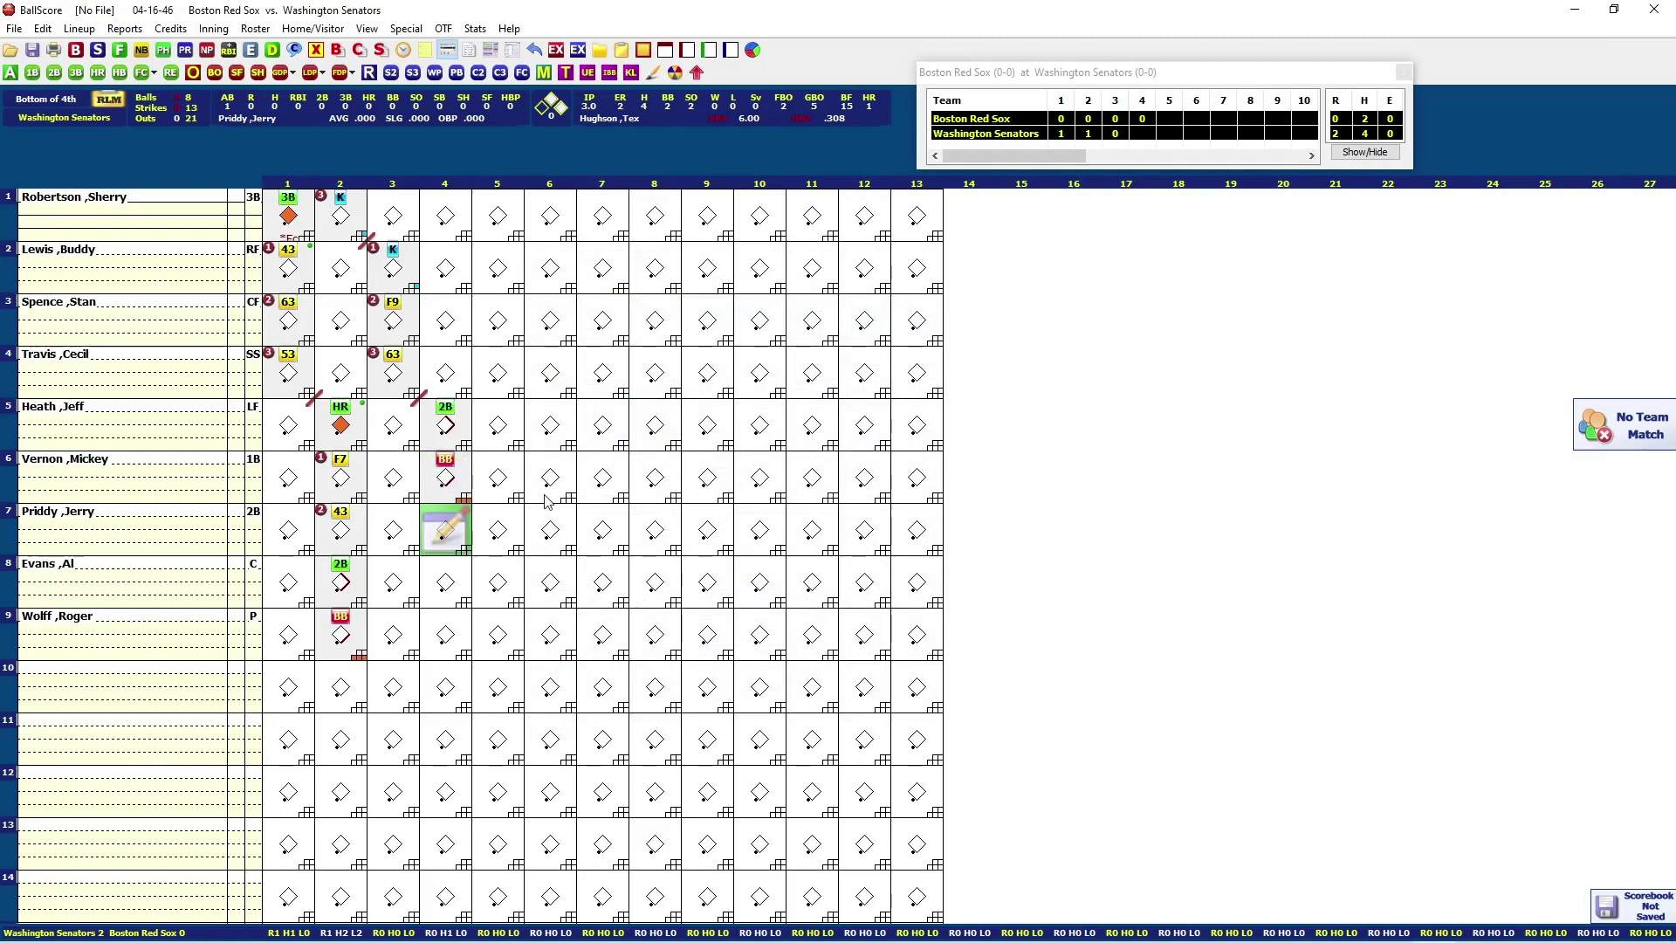
{"action": "left_click", "coordinate": [460, 474]}
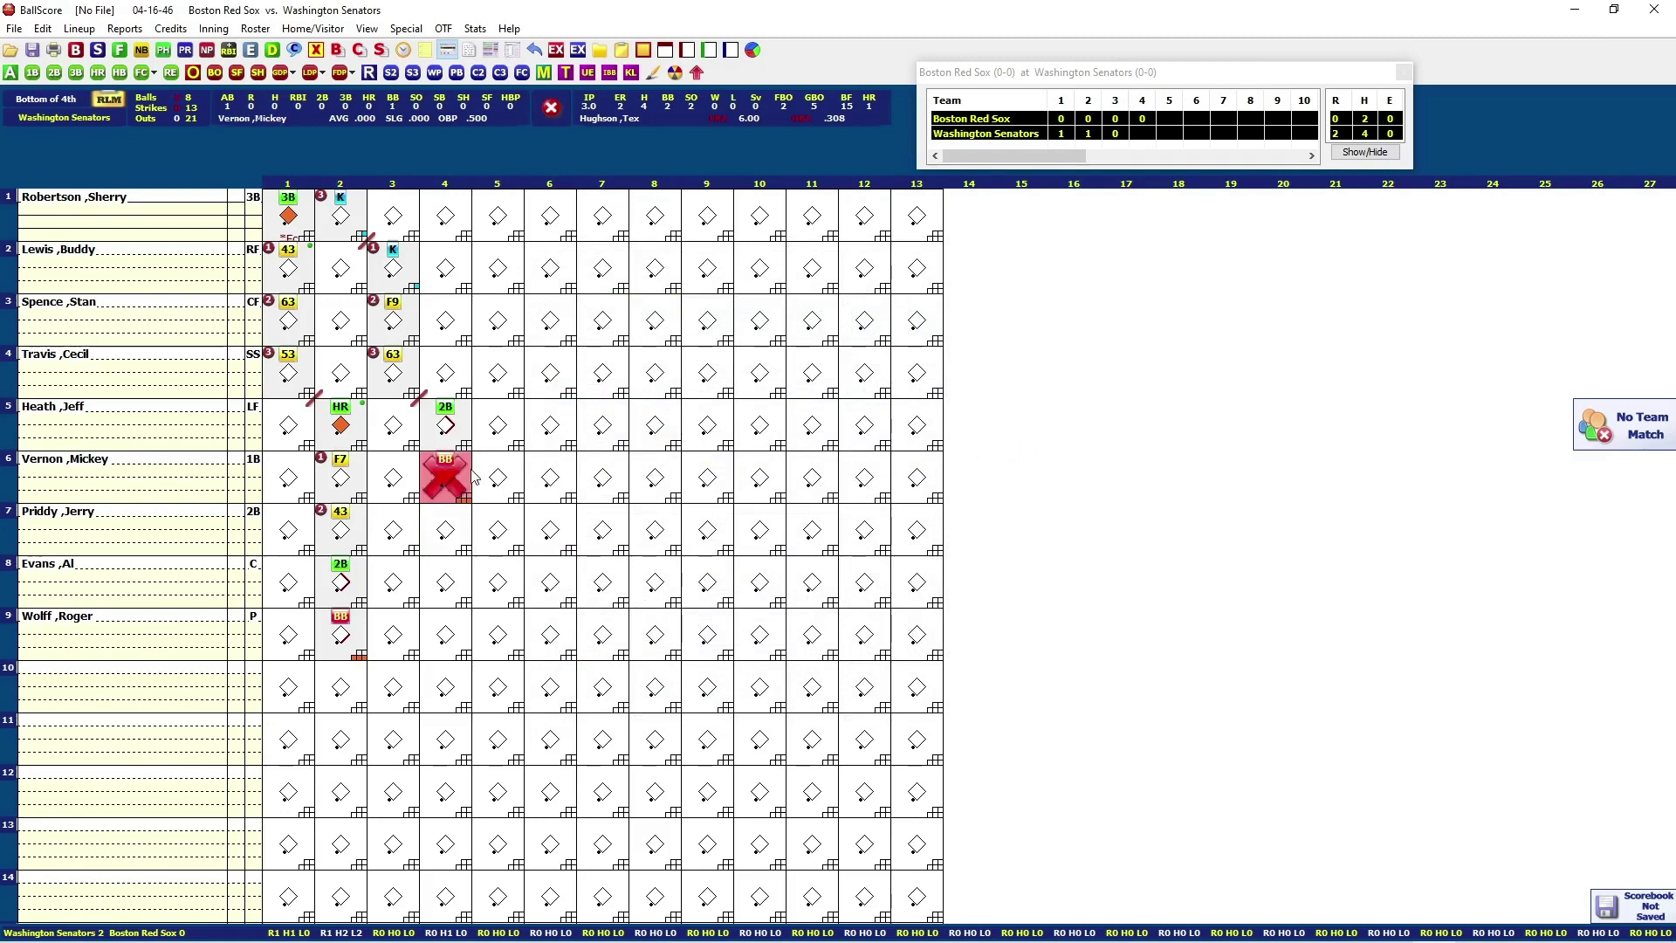
{"action": "left_click", "coordinate": [44, 28]}
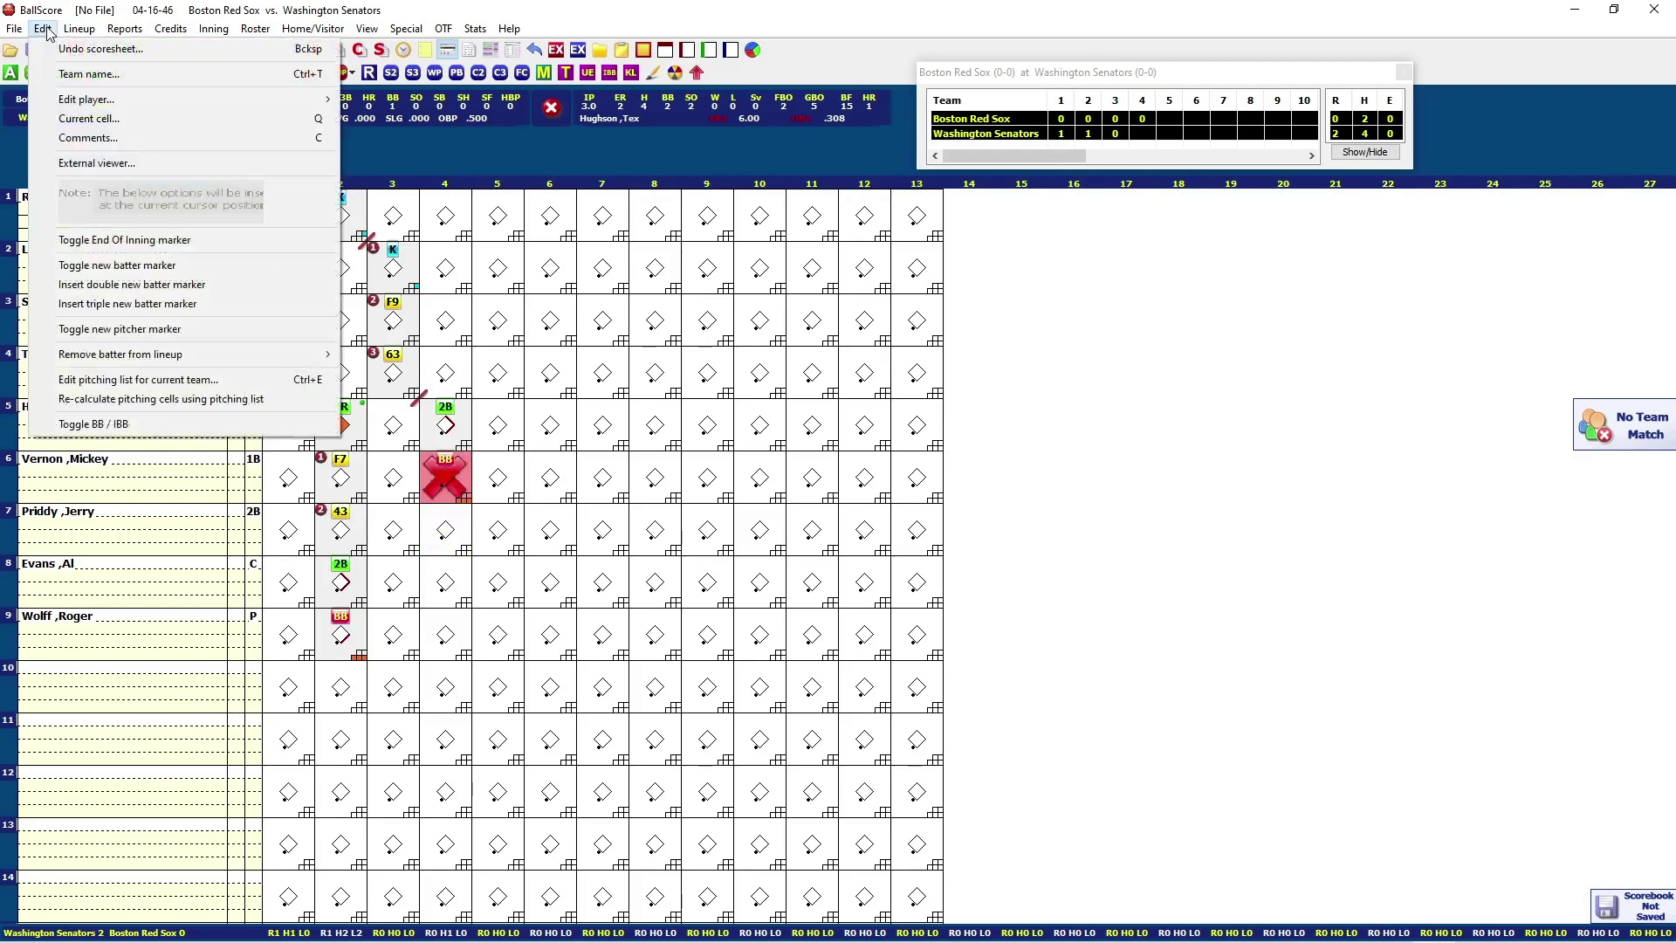
{"action": "left_click", "coordinate": [121, 433]}
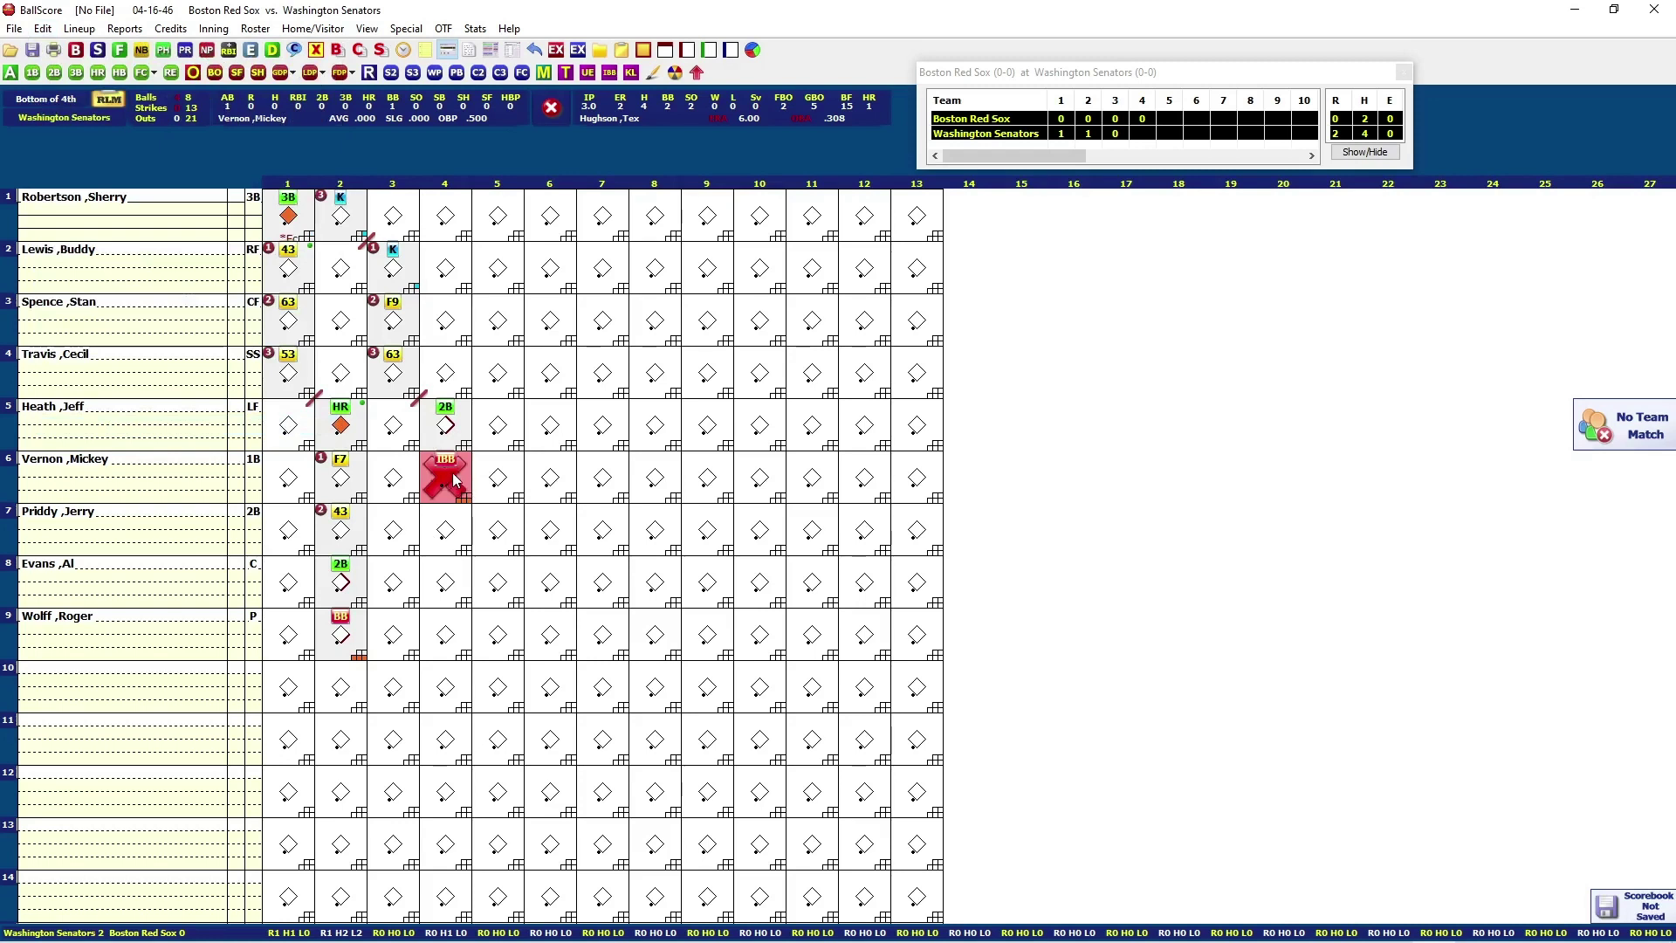
{"action": "left_click", "coordinate": [458, 539]}
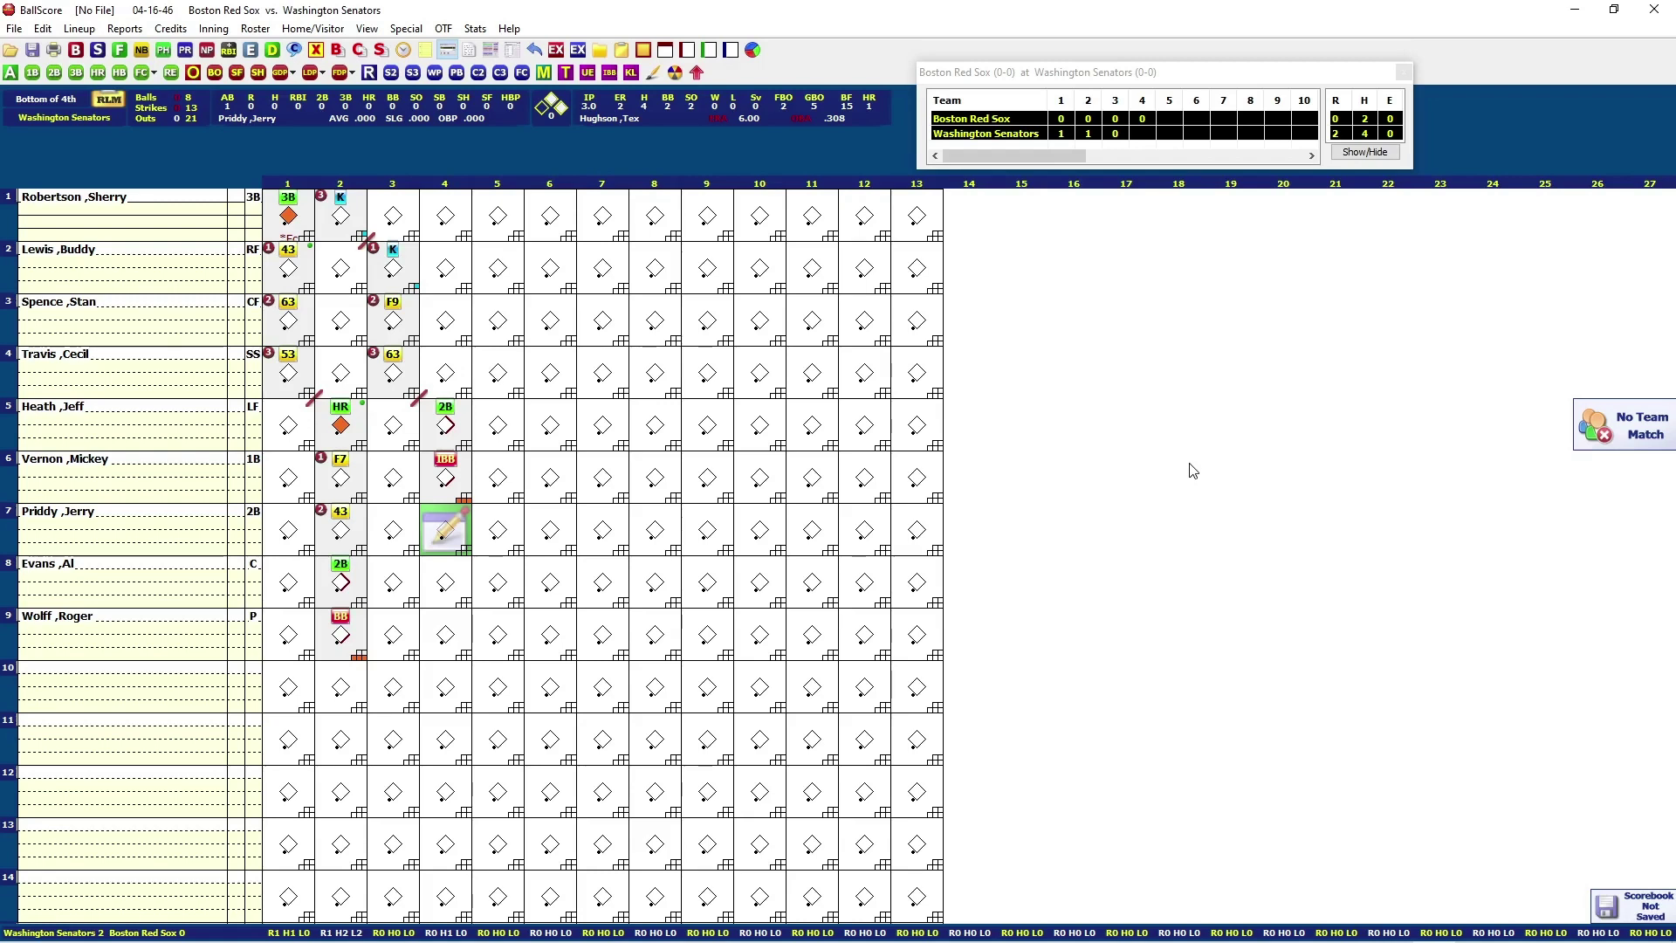
- Score a 5-3 groundout for Priddy, advancing Heath to third and Vernon to second
{"action": "key", "text": "o"}
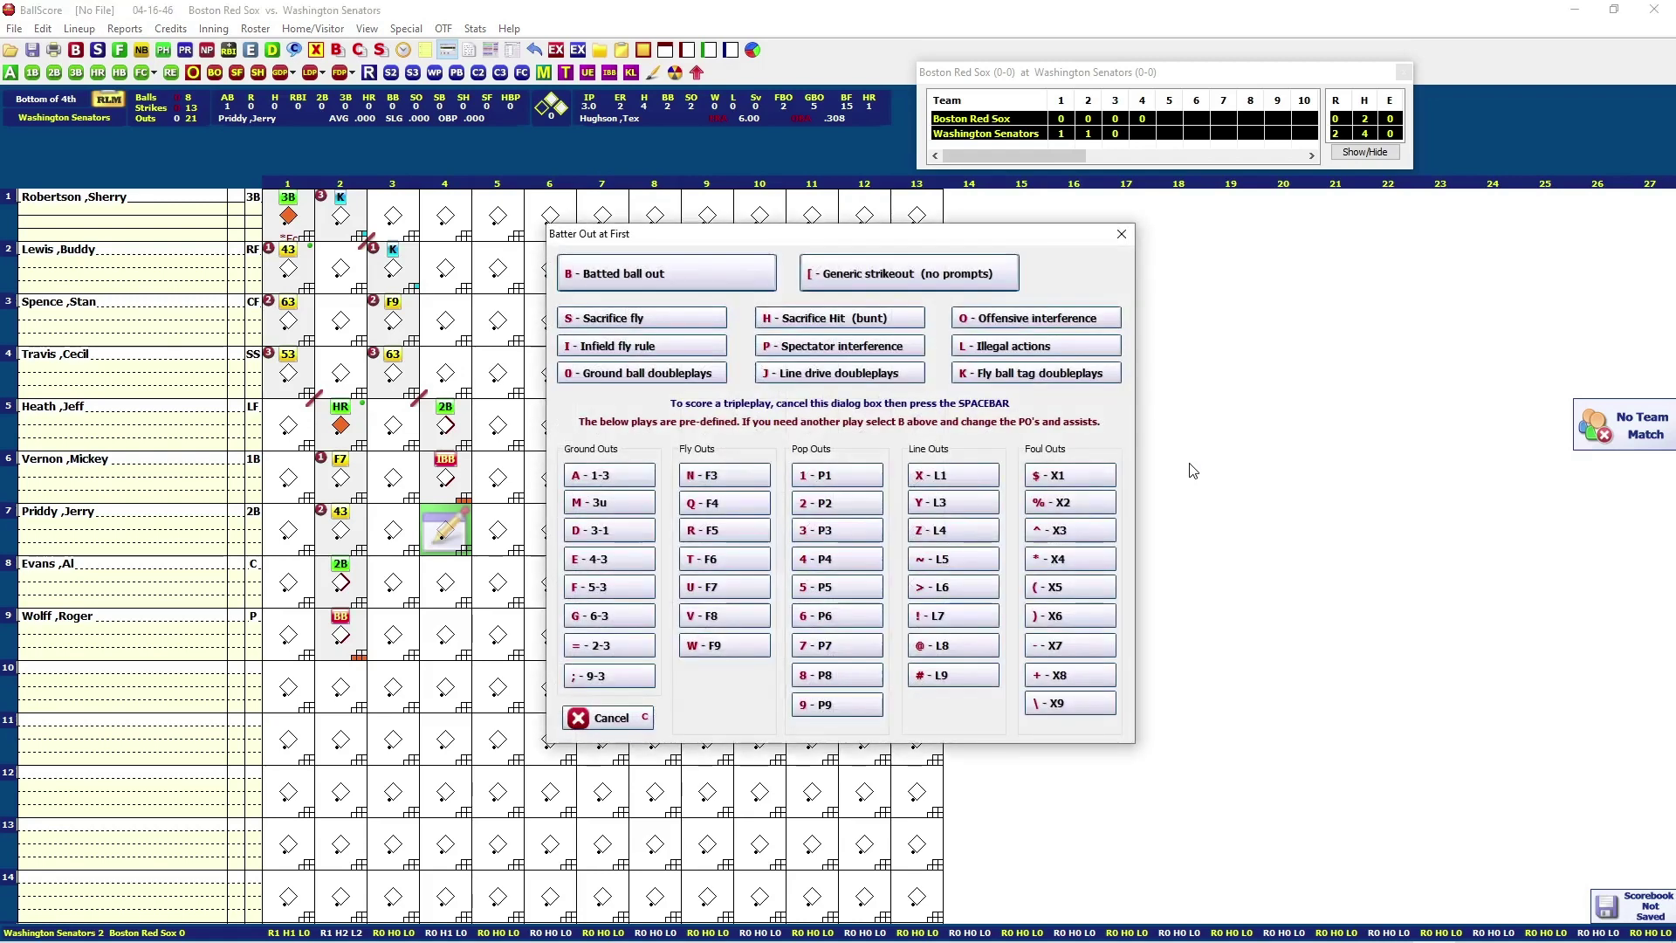
{"action": "key", "text": "g"}
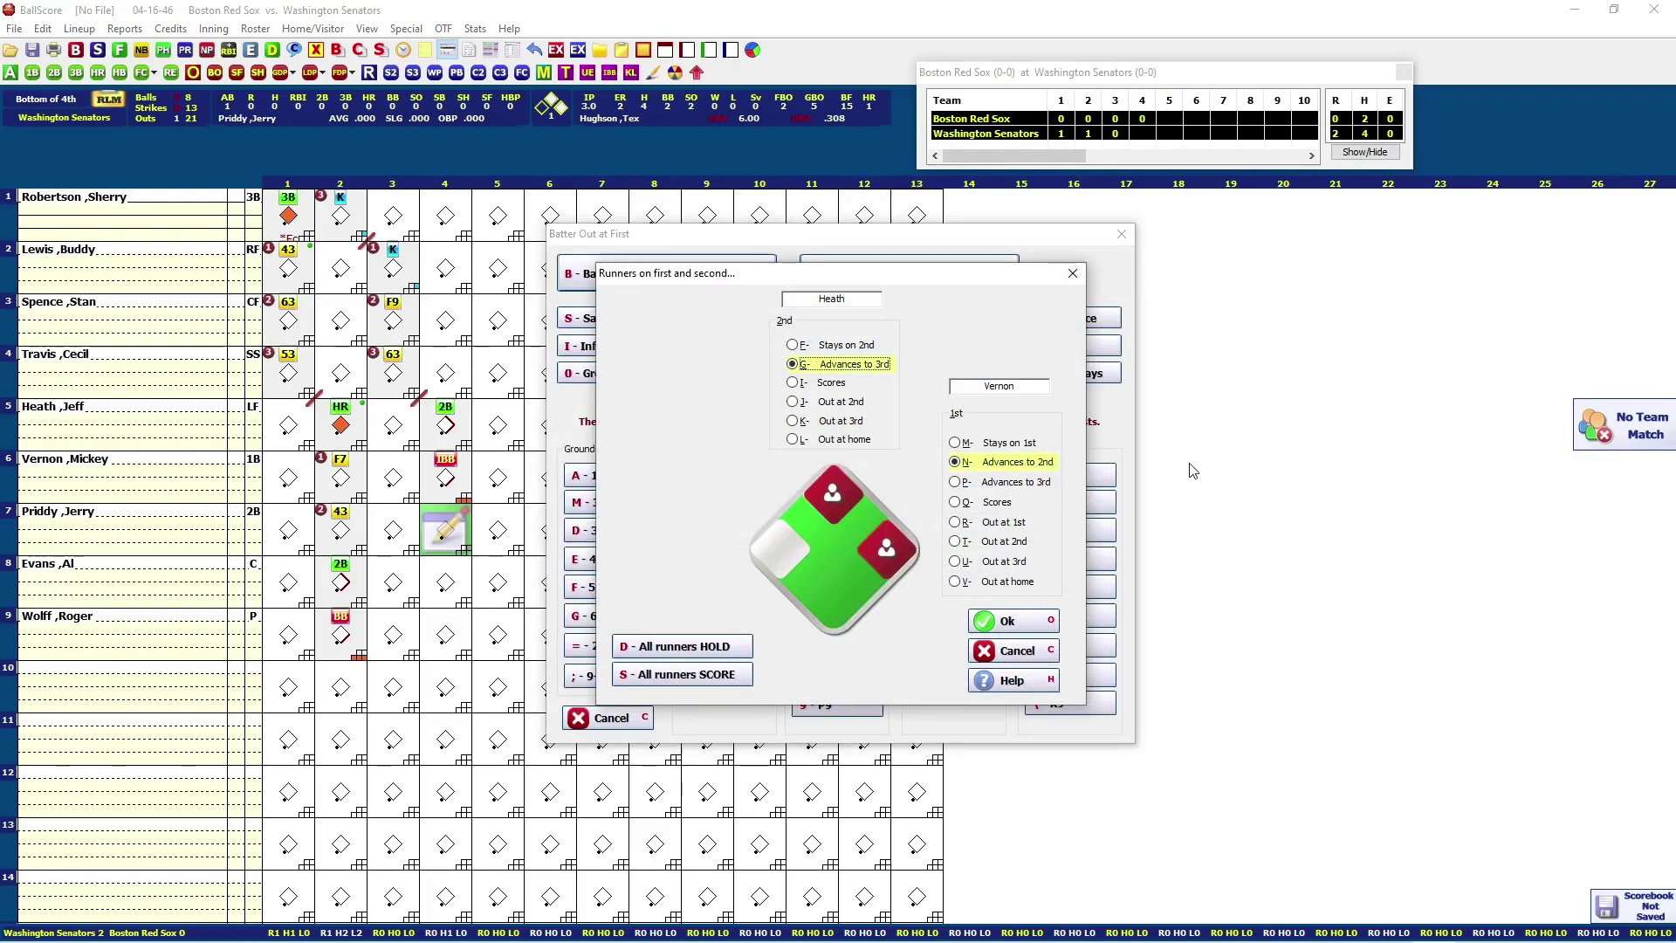
{"action": "key", "text": "o"}
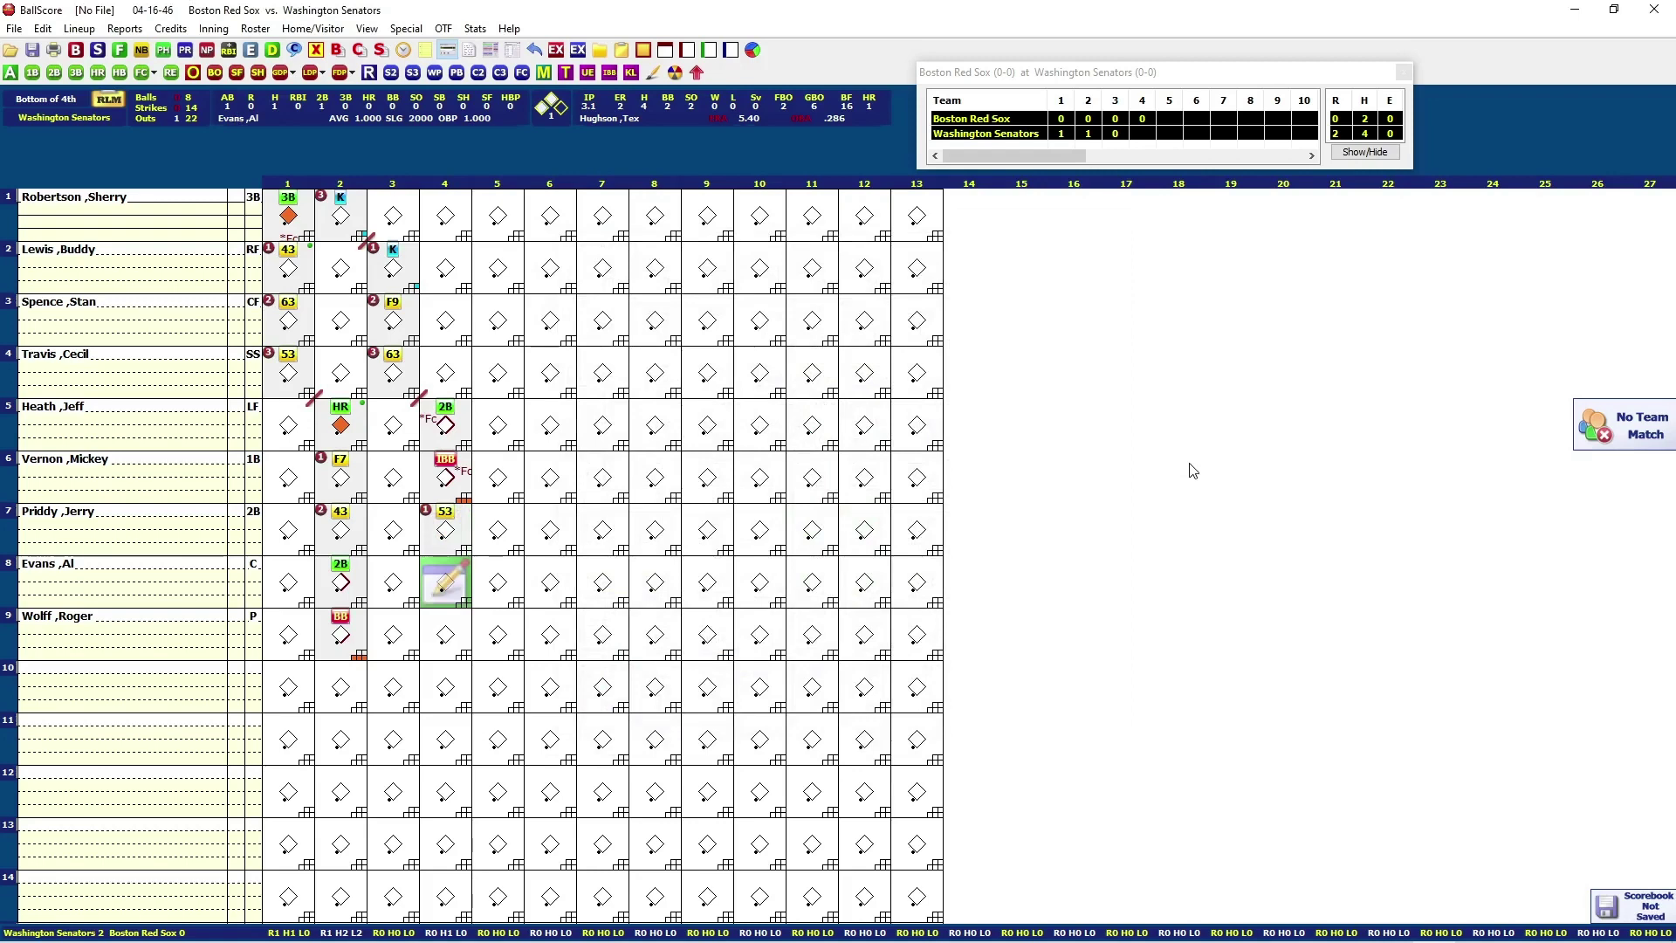
- Score a walk for Evans and an F8 flyout for Wolff, holding all runners on the loaded bases
{"action": "key", "text": "w"}
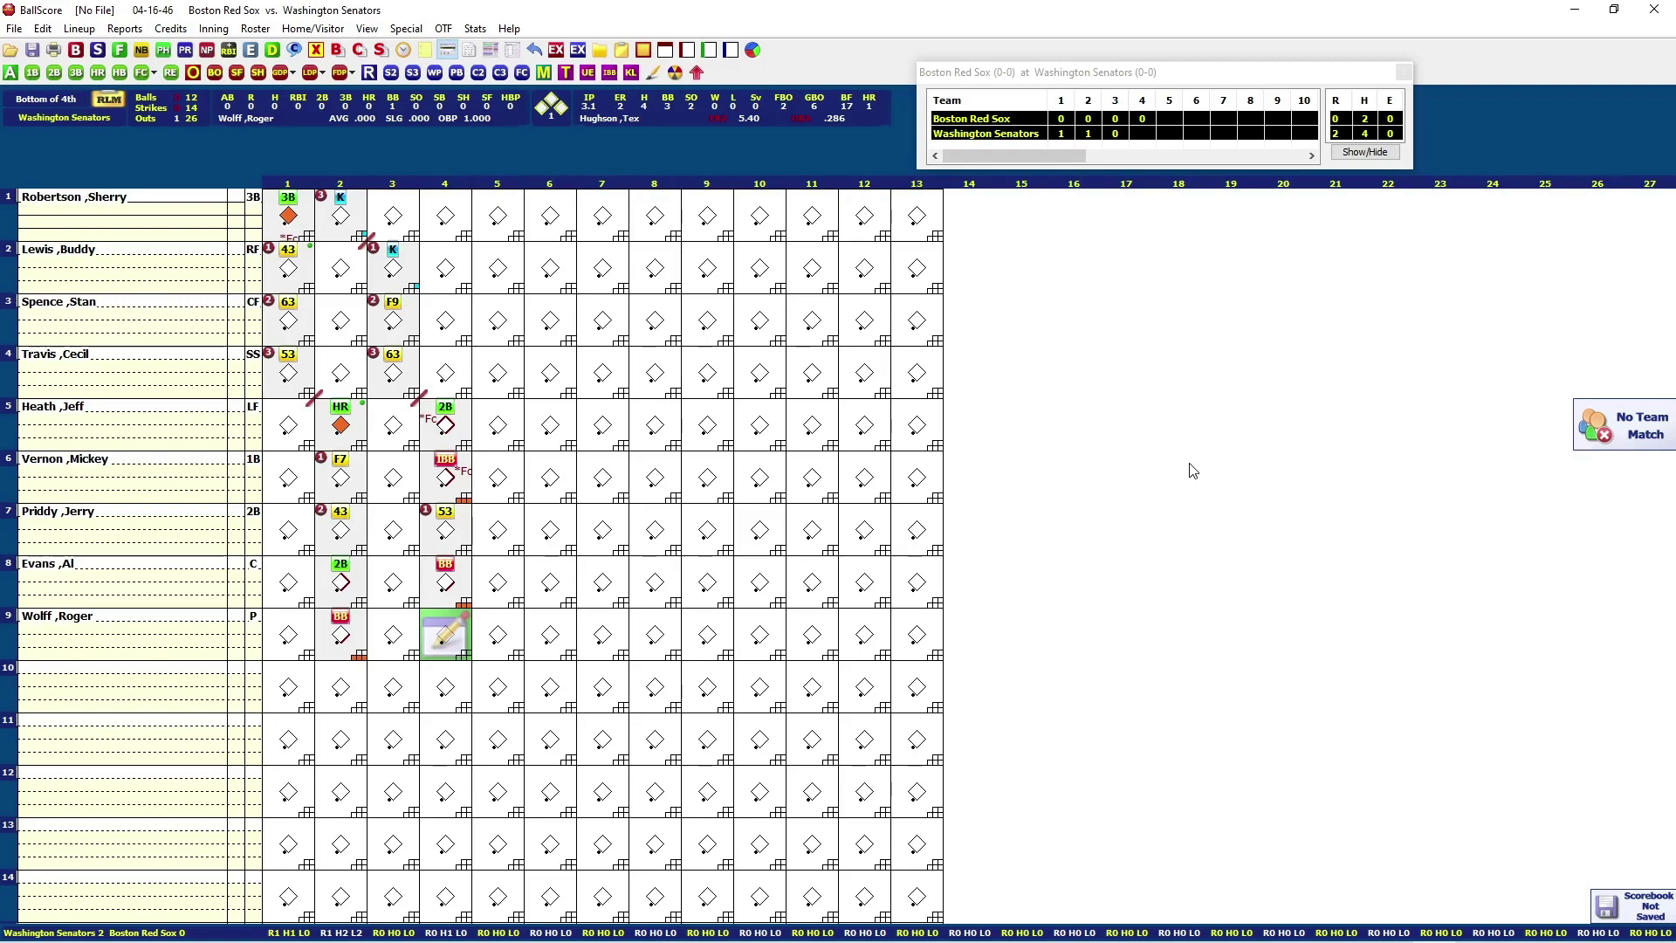
{"action": "key", "text": "o"}
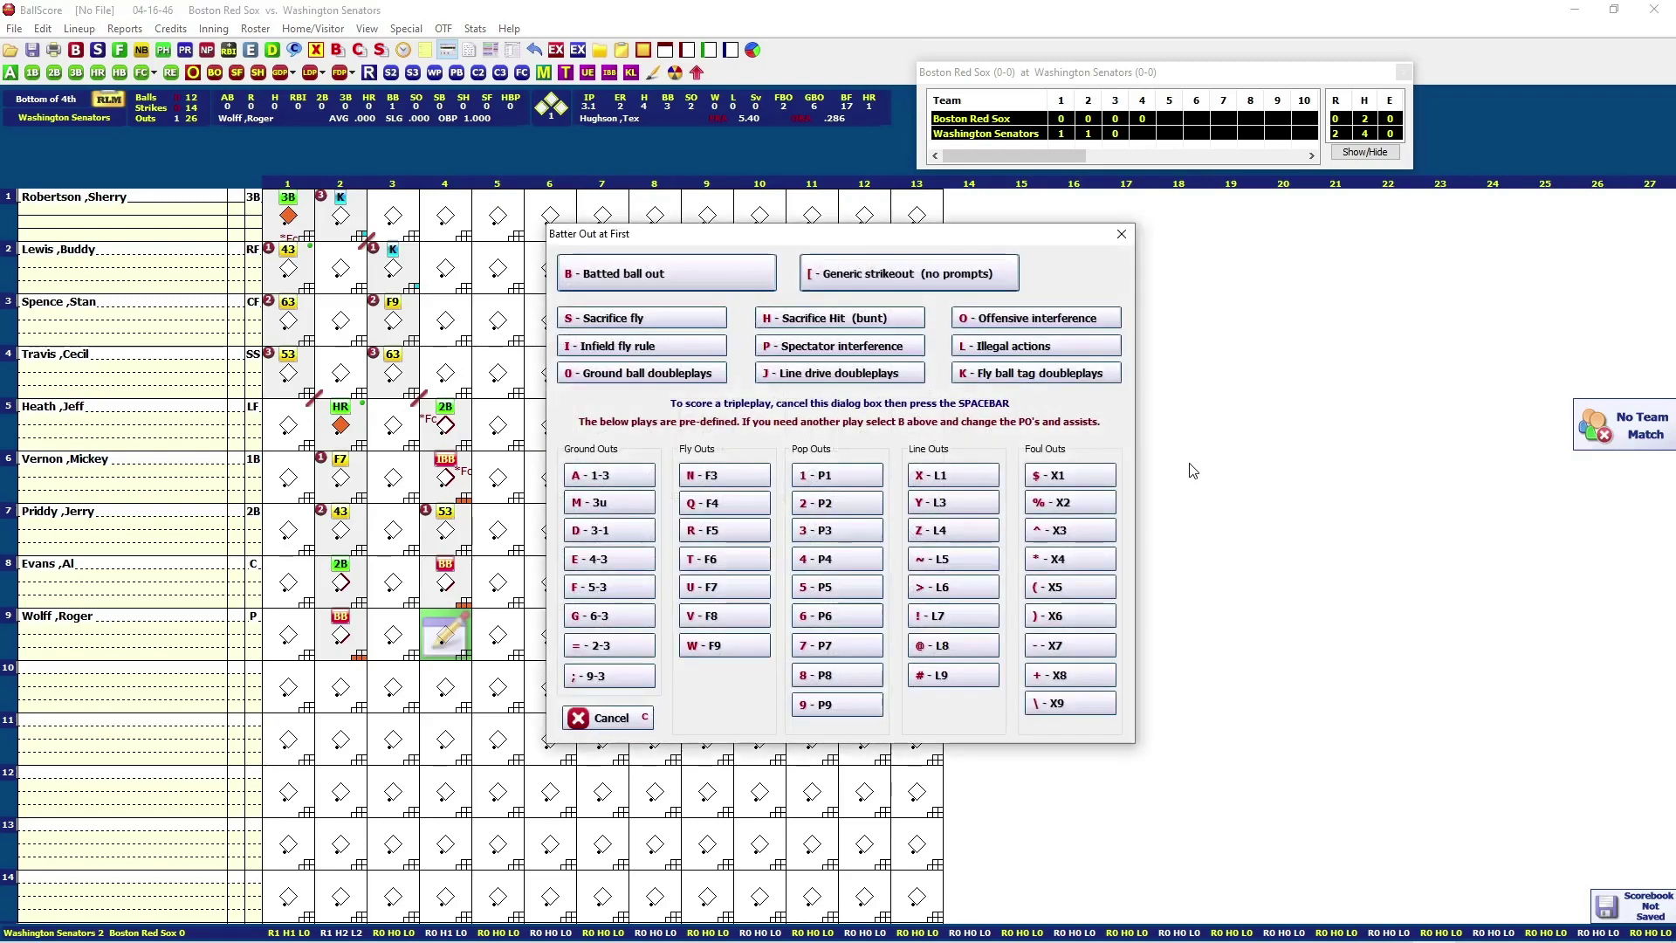
{"action": "key", "text": "6"}
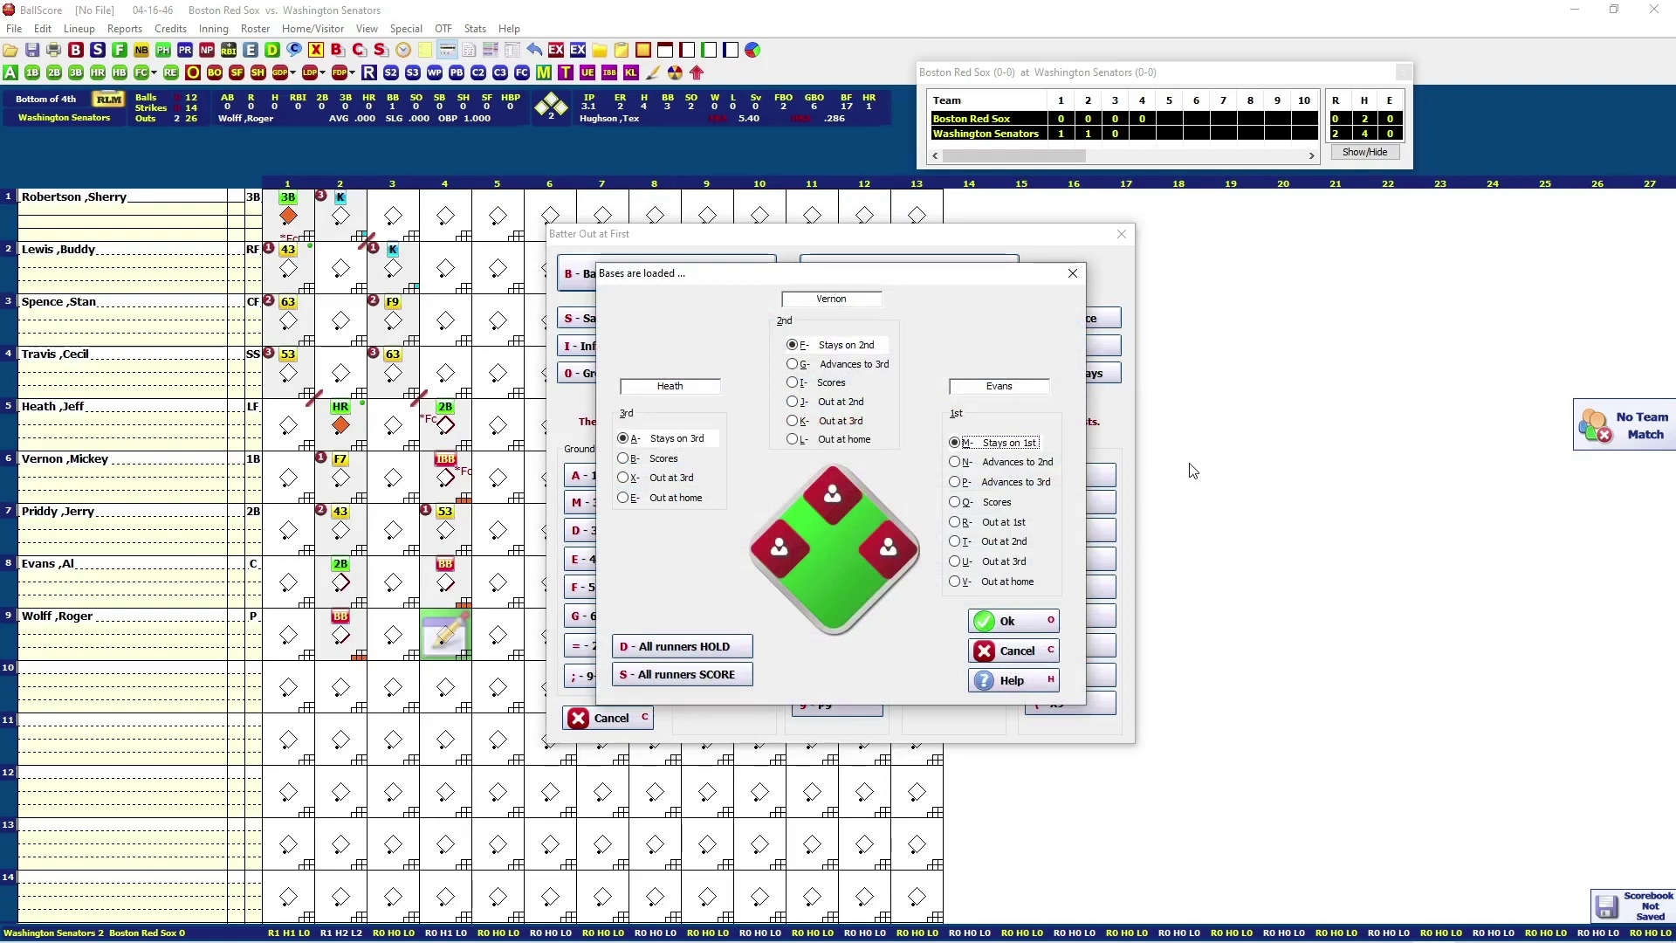
{"action": "key", "text": "o"}
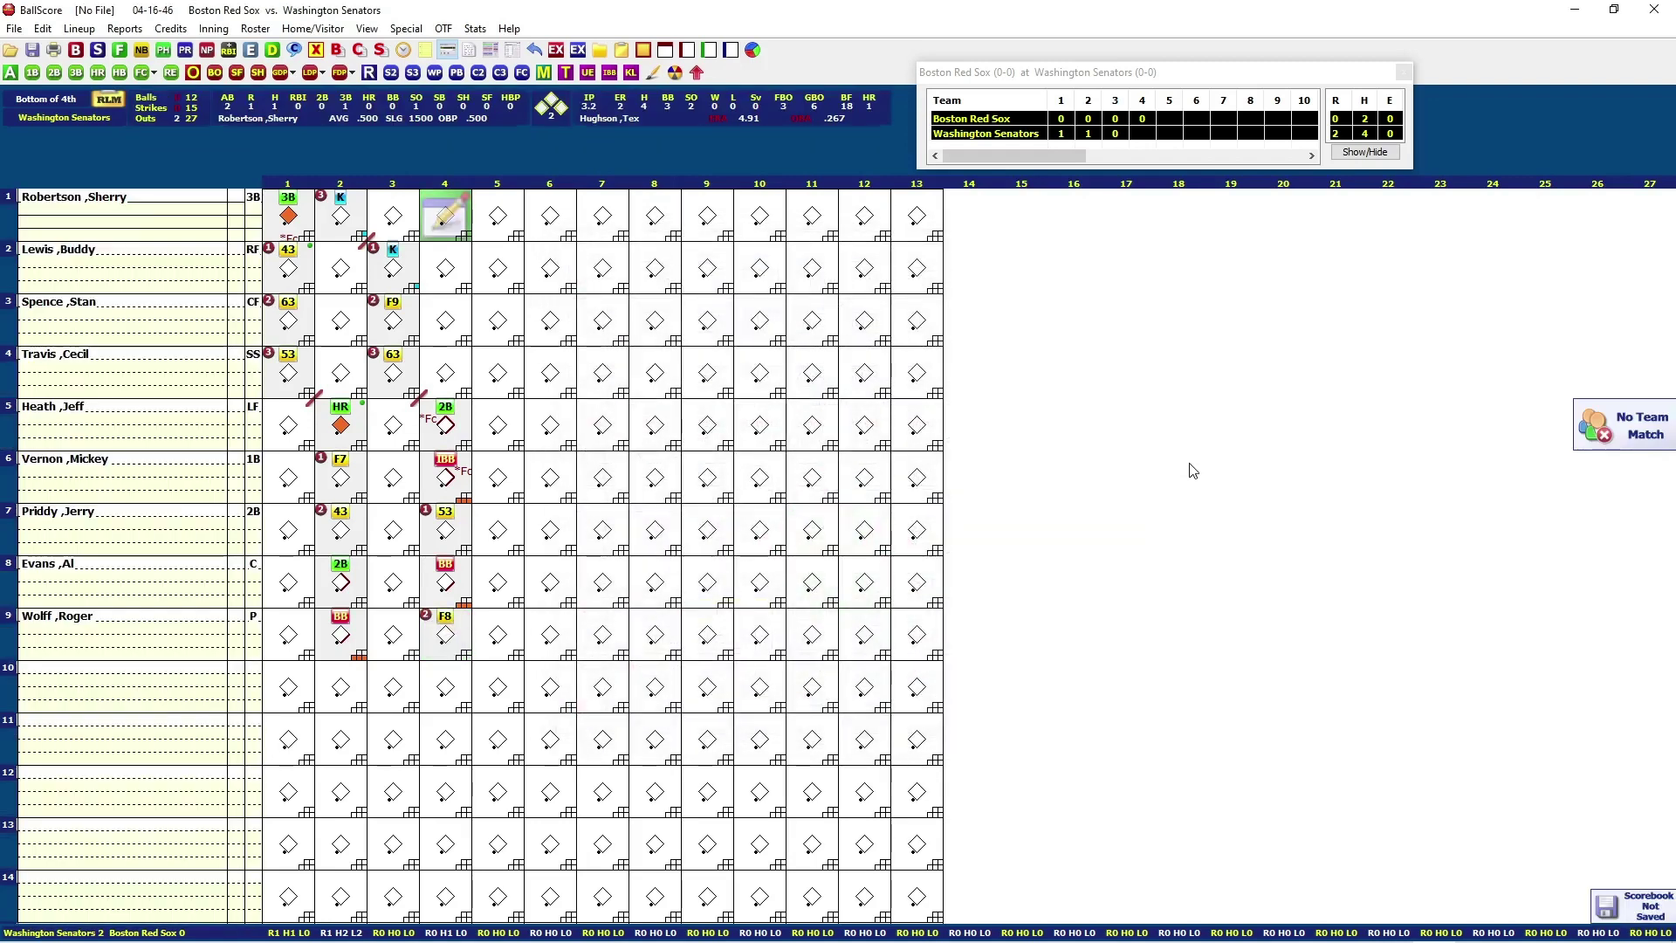
- Score an out for Robertson to end the bottom of the fourth inning
{"action": "key", "text": "o"}
{"action": "key", "text": "Tab"}
{"action": "key", "text": "Return"}
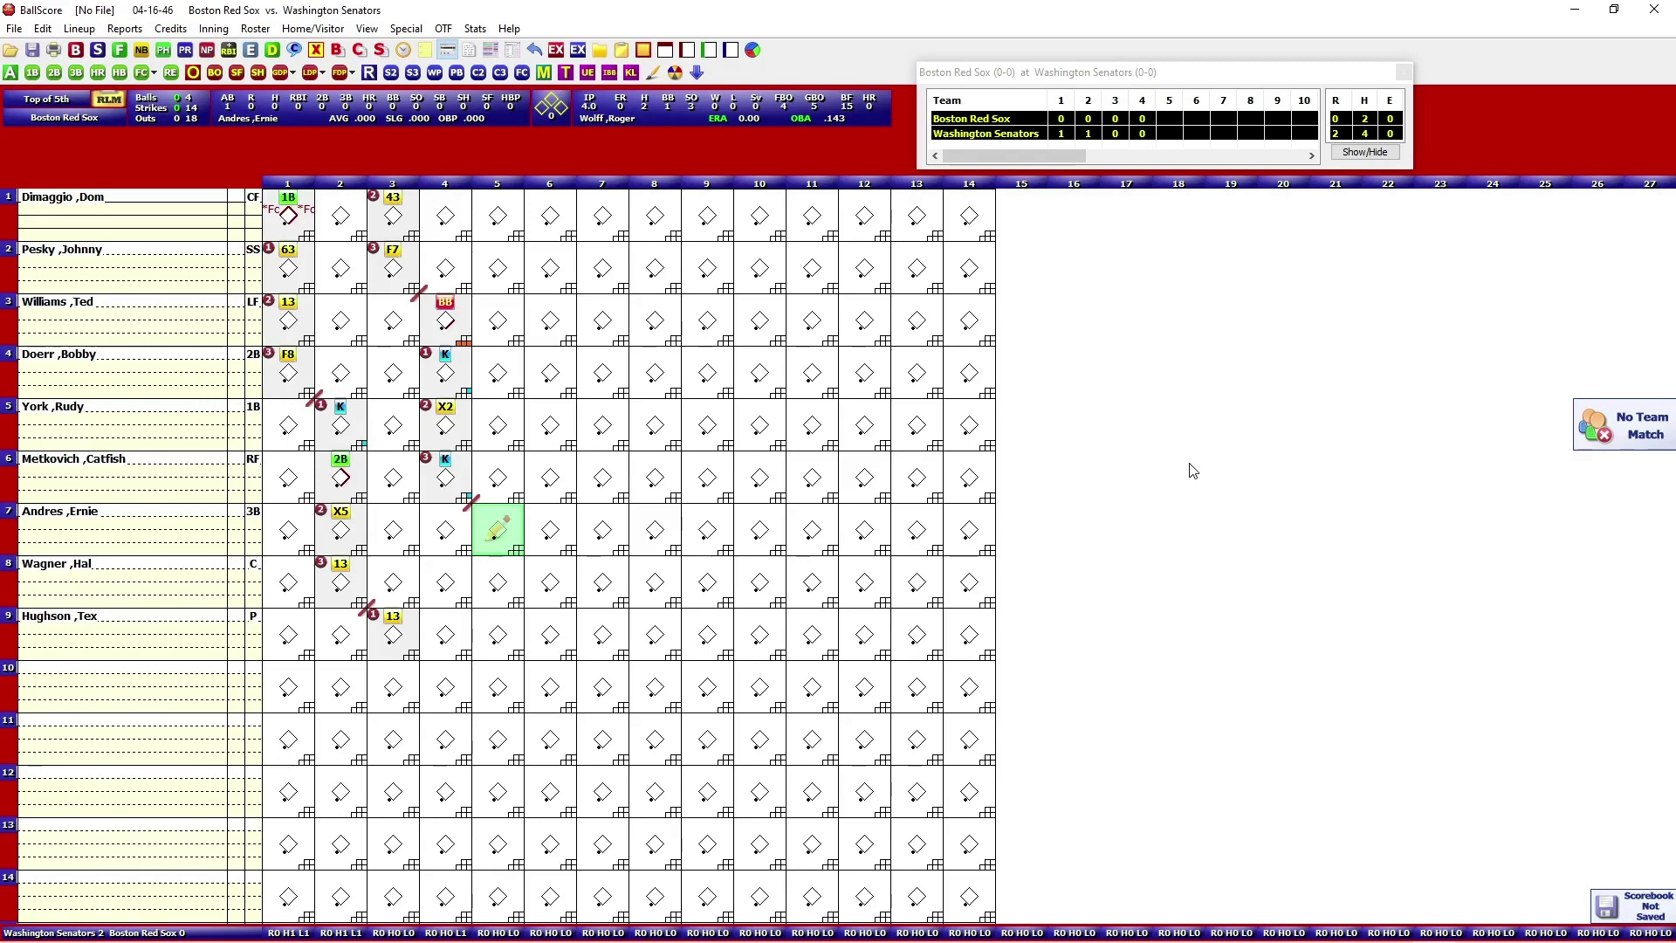
- Score a 1-3 groundout for Andres and a walk for Wagner in the top of the fifth
{"action": "type", "text": "o"}
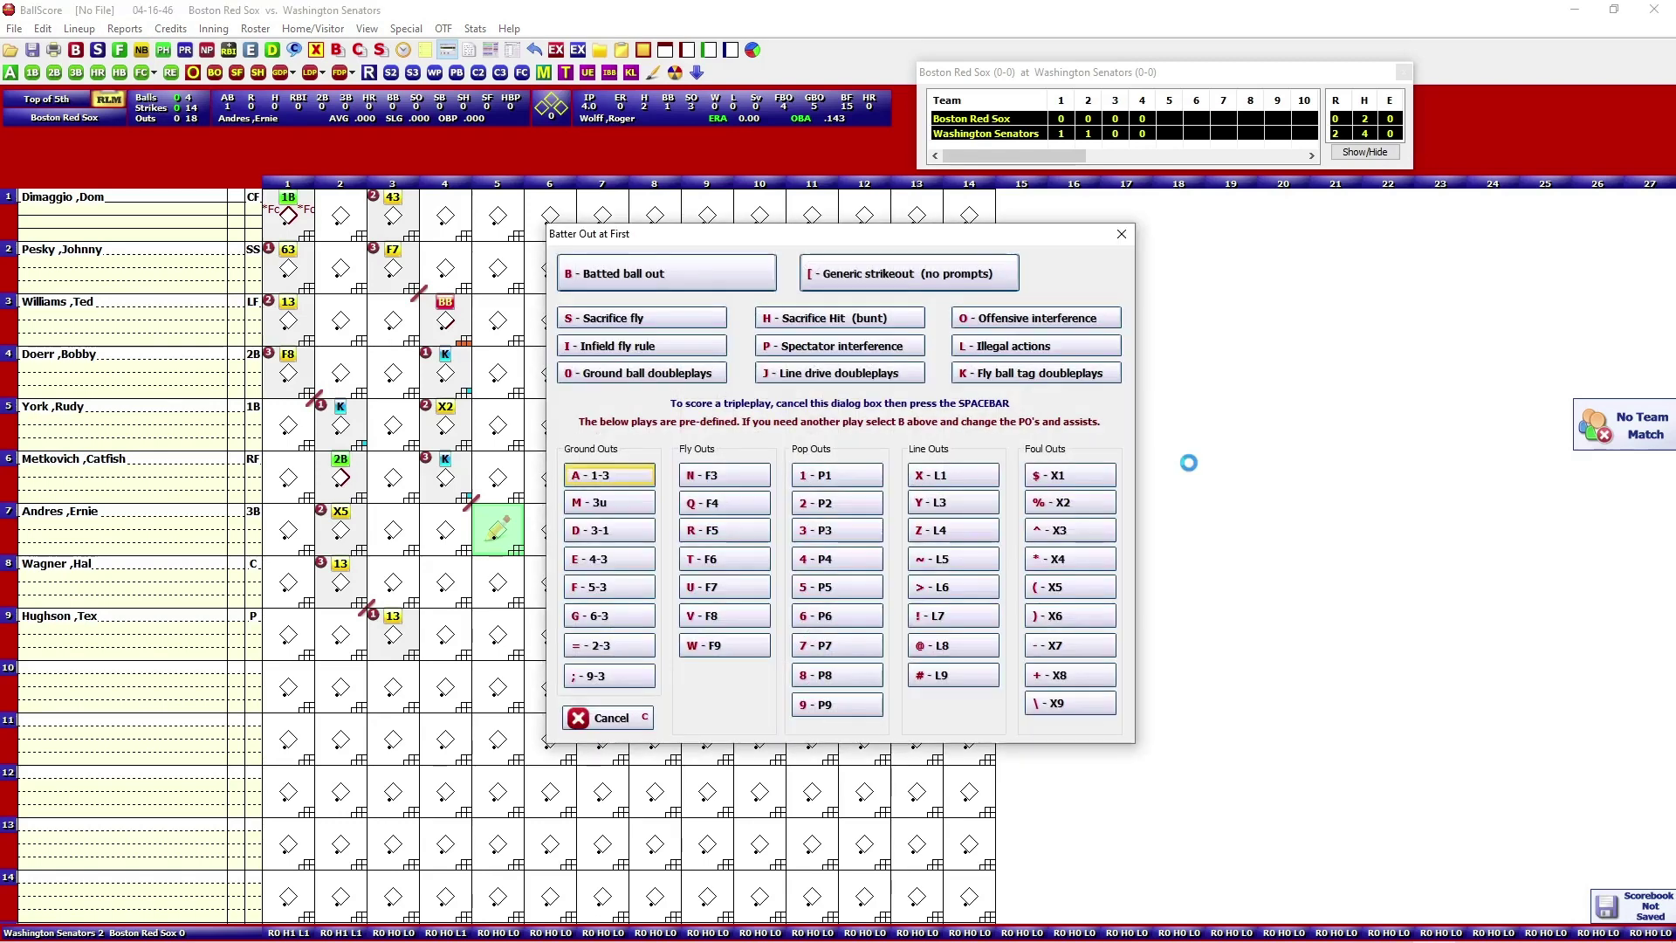
{"action": "type", "text": "13"}
{"action": "key", "text": "Return"}
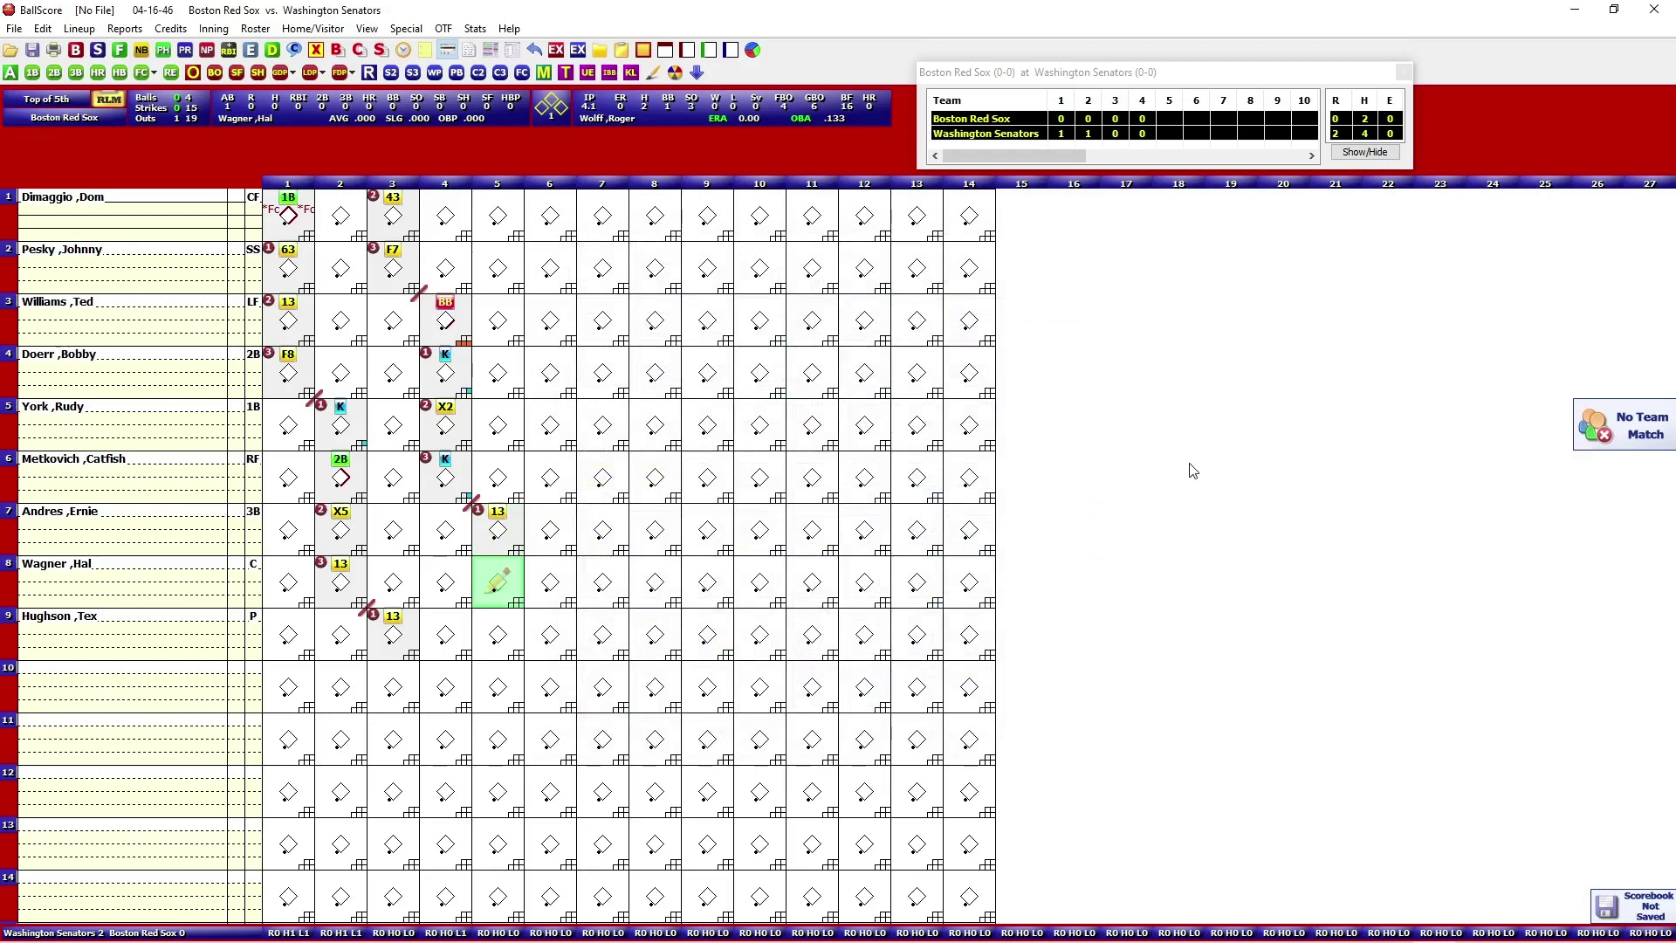
{"action": "key", "text": "r"}
{"action": "key", "text": "5"}
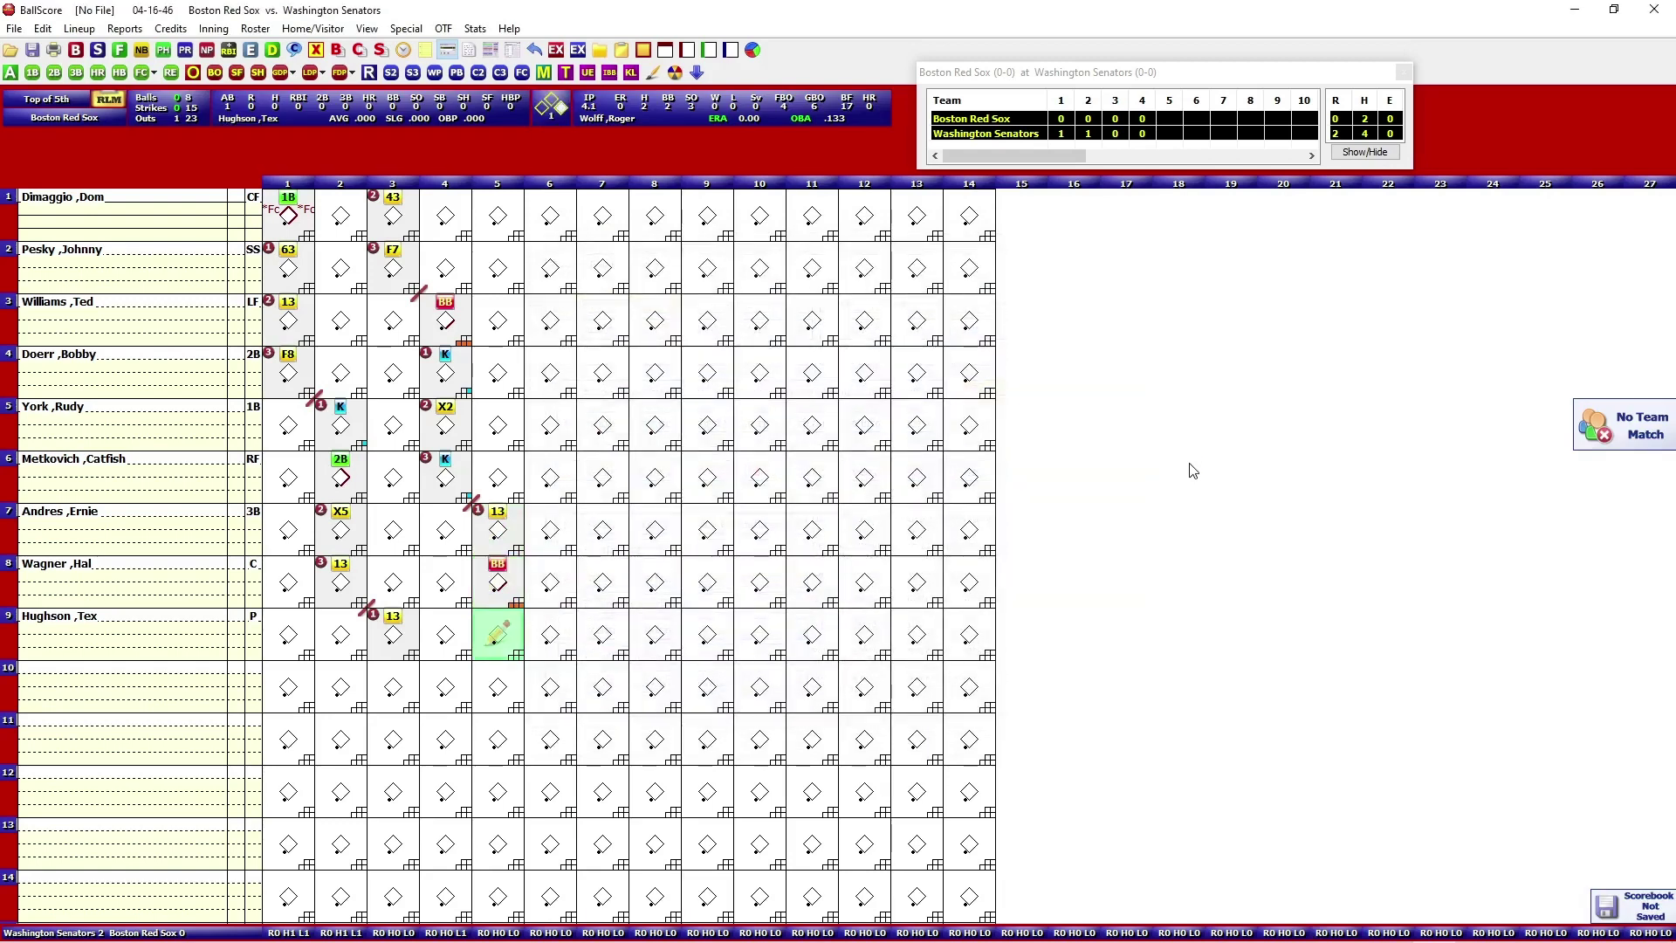
- Score a foulout to the catcher (X2) for Hughson, holding Wagner on first
{"action": "key", "text": "o"}
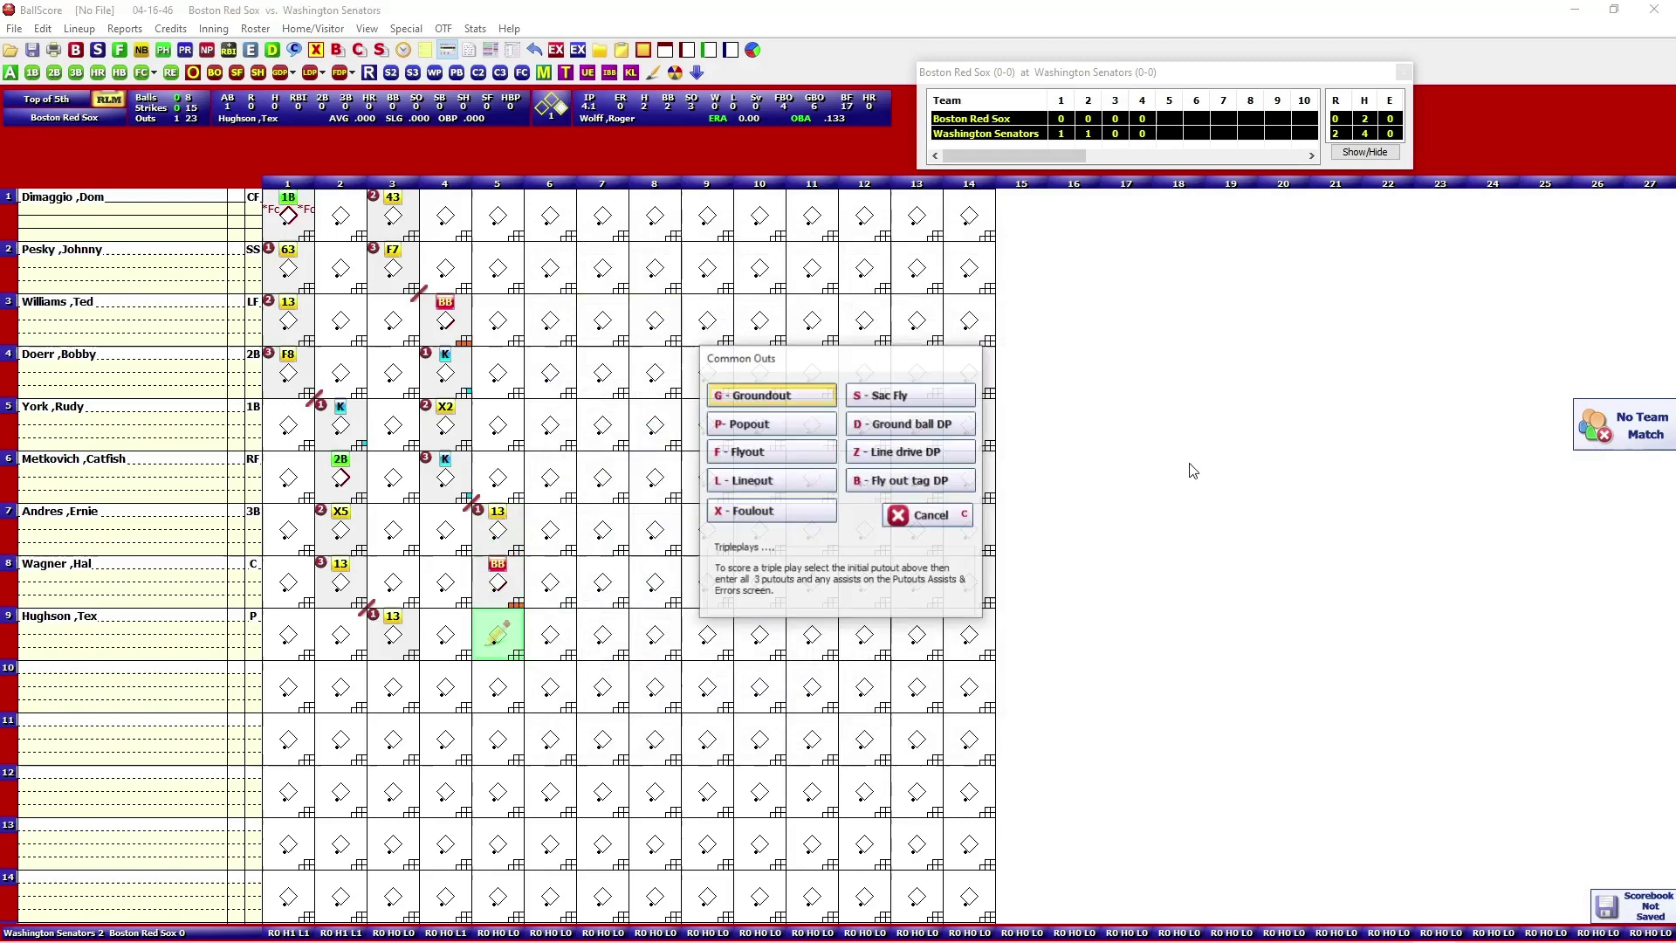
{"action": "key", "text": "g"}
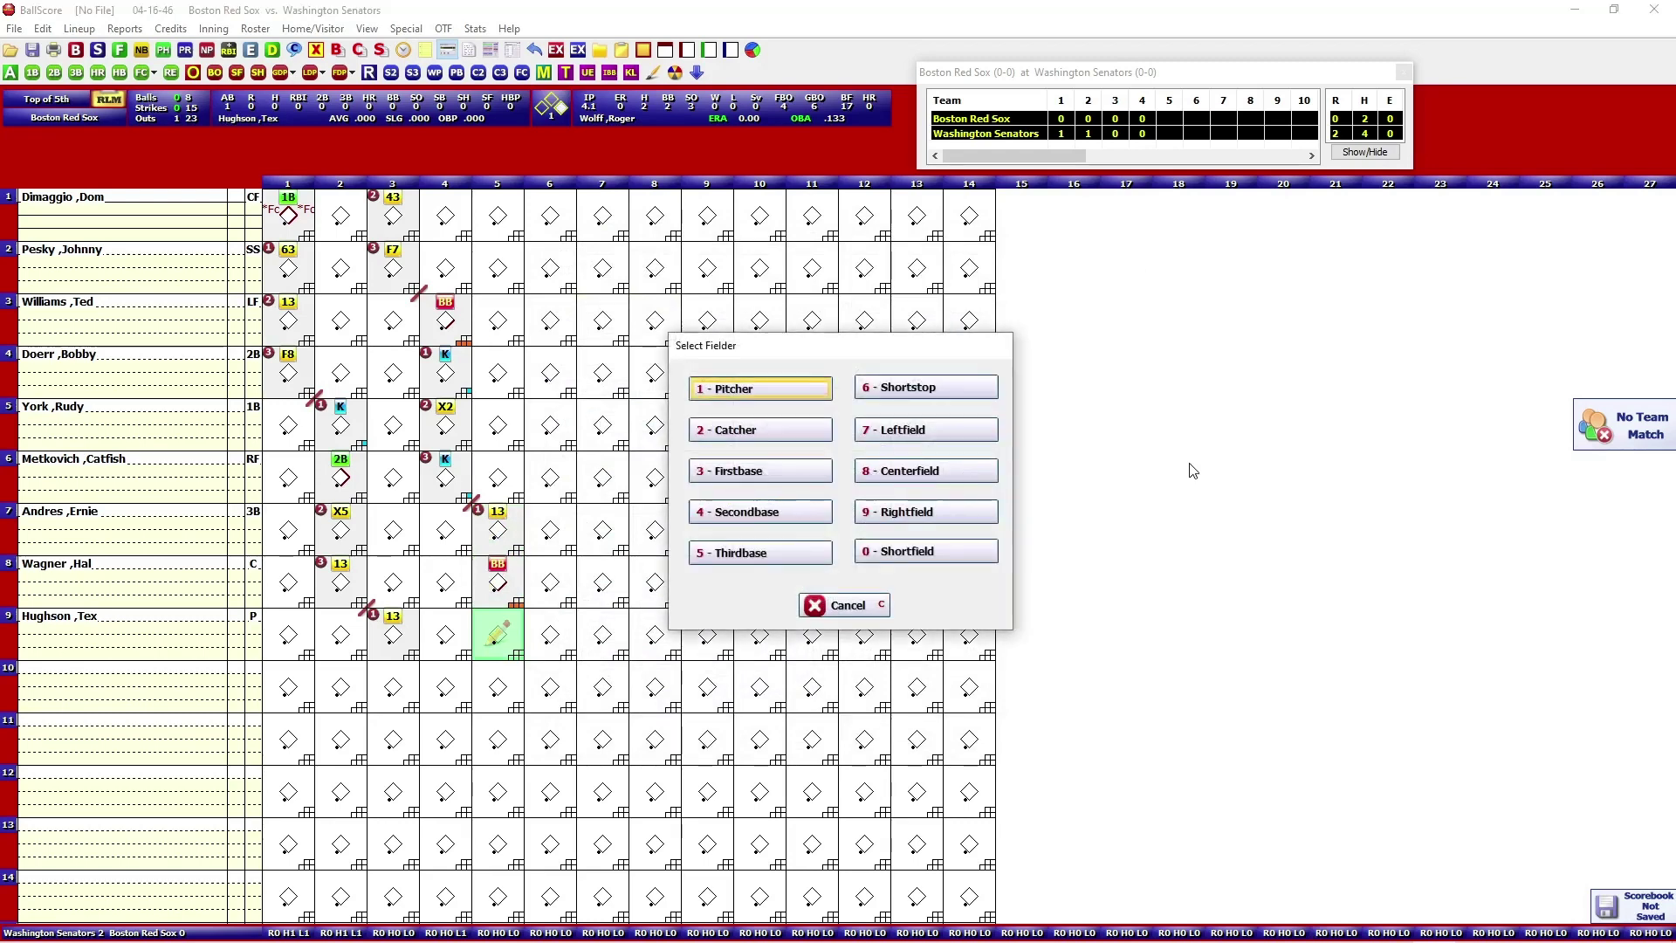
{"action": "key", "text": "2"}
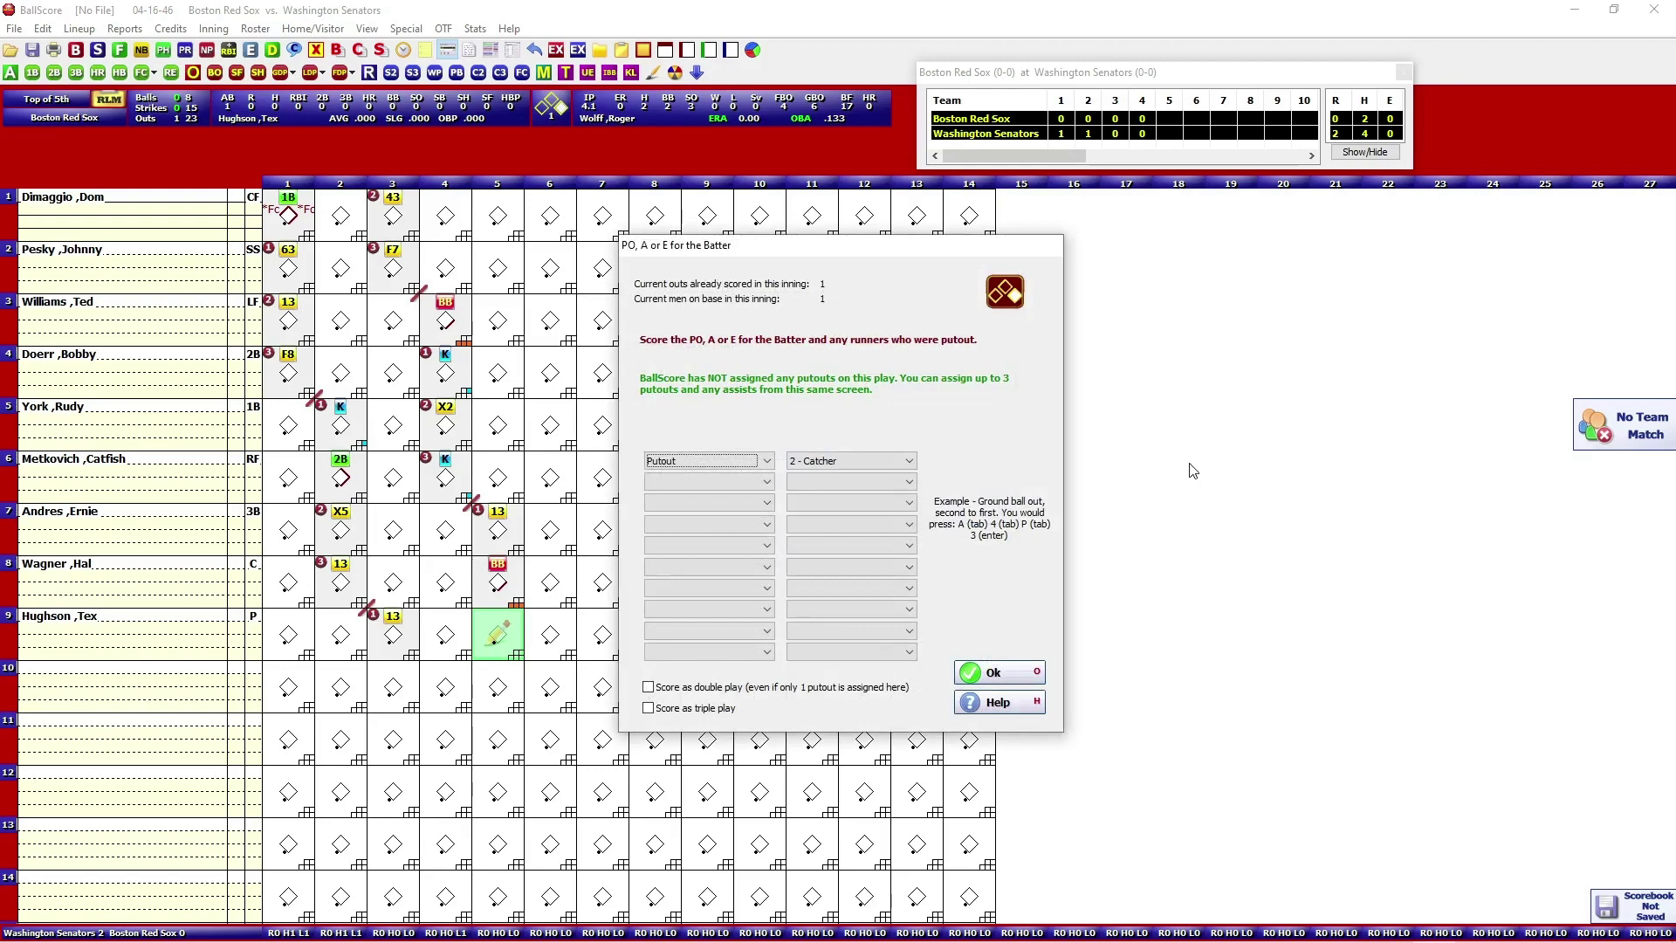
{"action": "key", "text": "Return"}
{"action": "key", "text": "Return"}
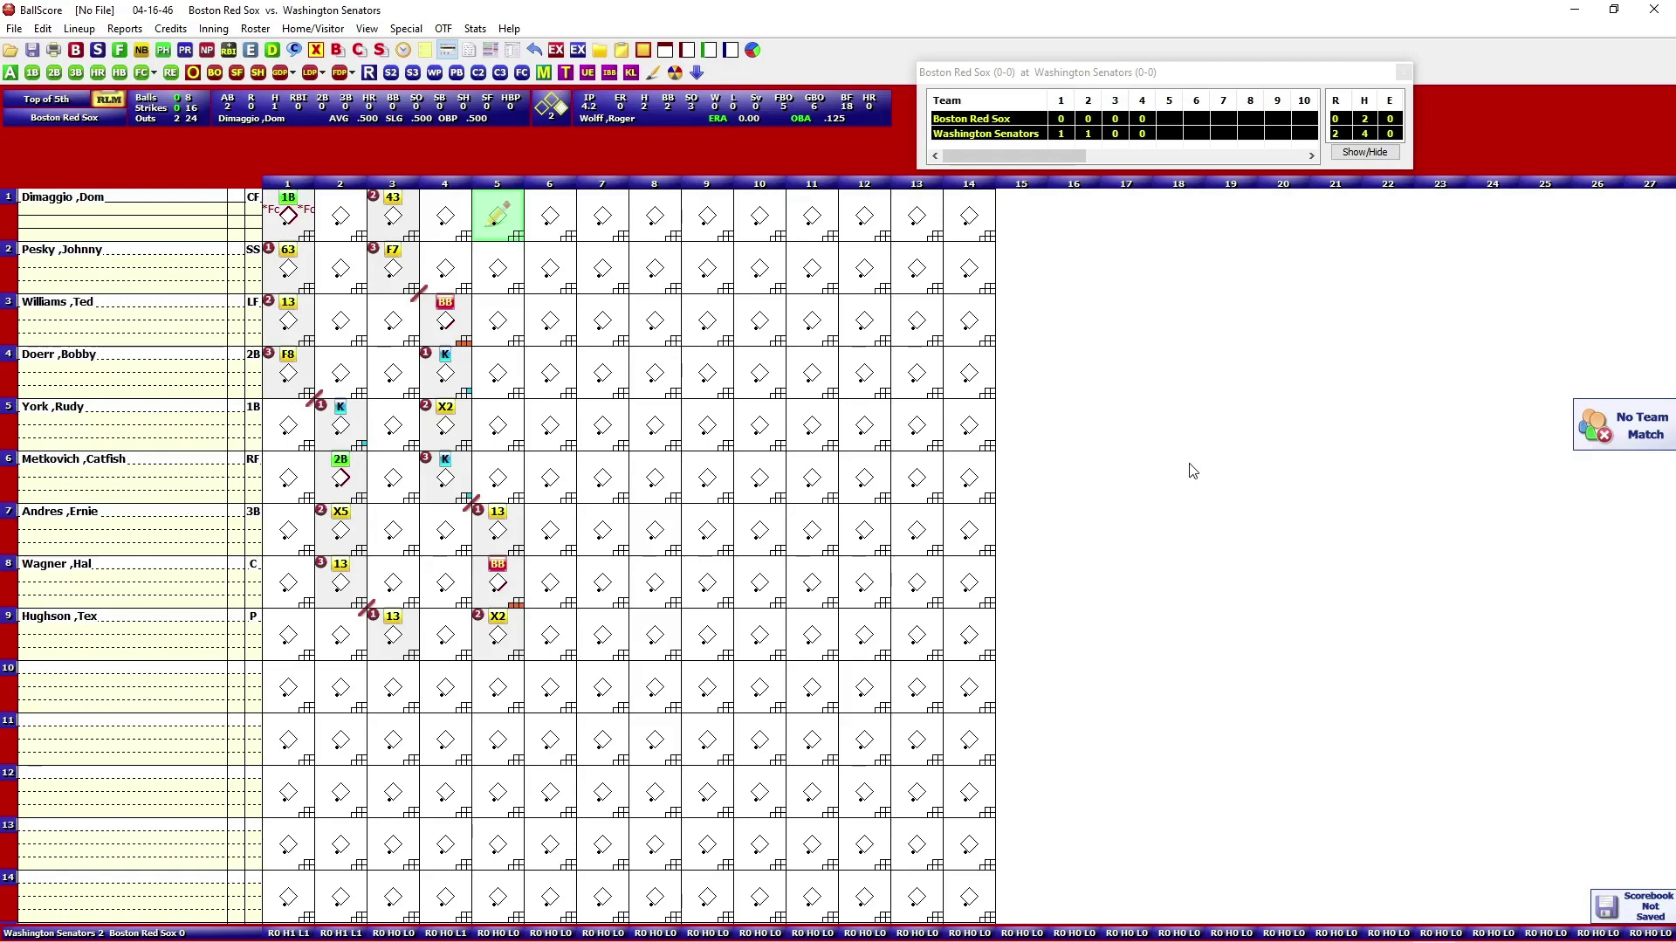
- Score infield singles for Dimaggio and Pesky, moving Wagner to third and Dimaggio to second
{"action": "key", "text": "1"}
{"action": "key", "text": "n"}
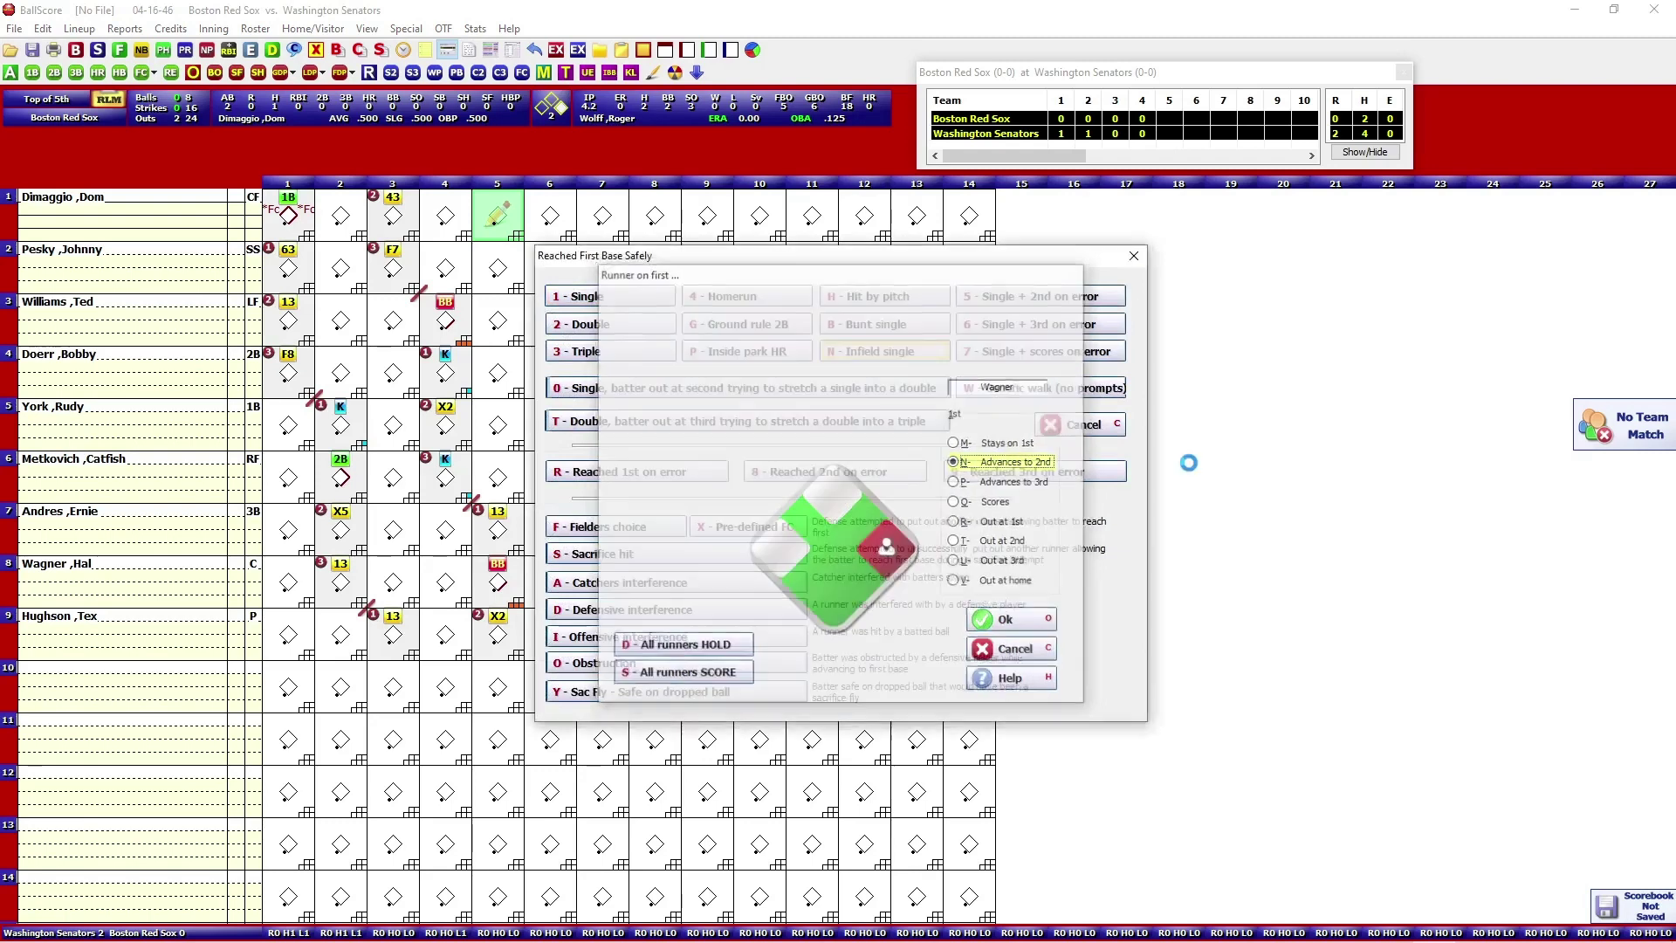
{"action": "key", "text": "o"}
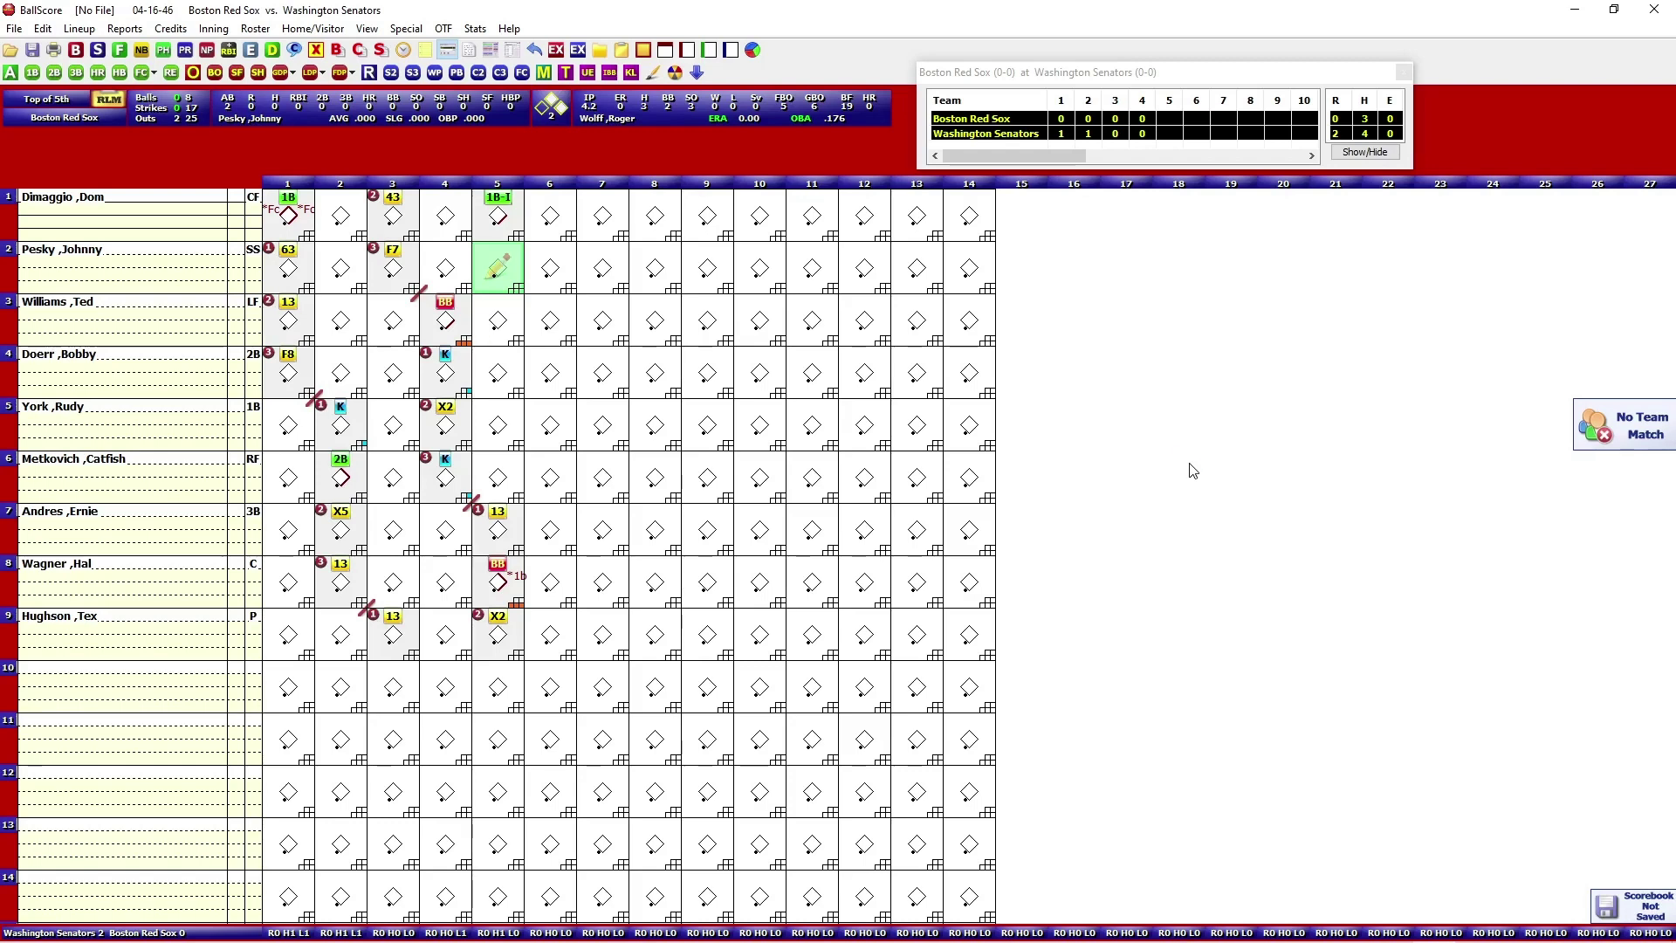
{"action": "key", "text": "Return"}
{"action": "key", "text": "1"}
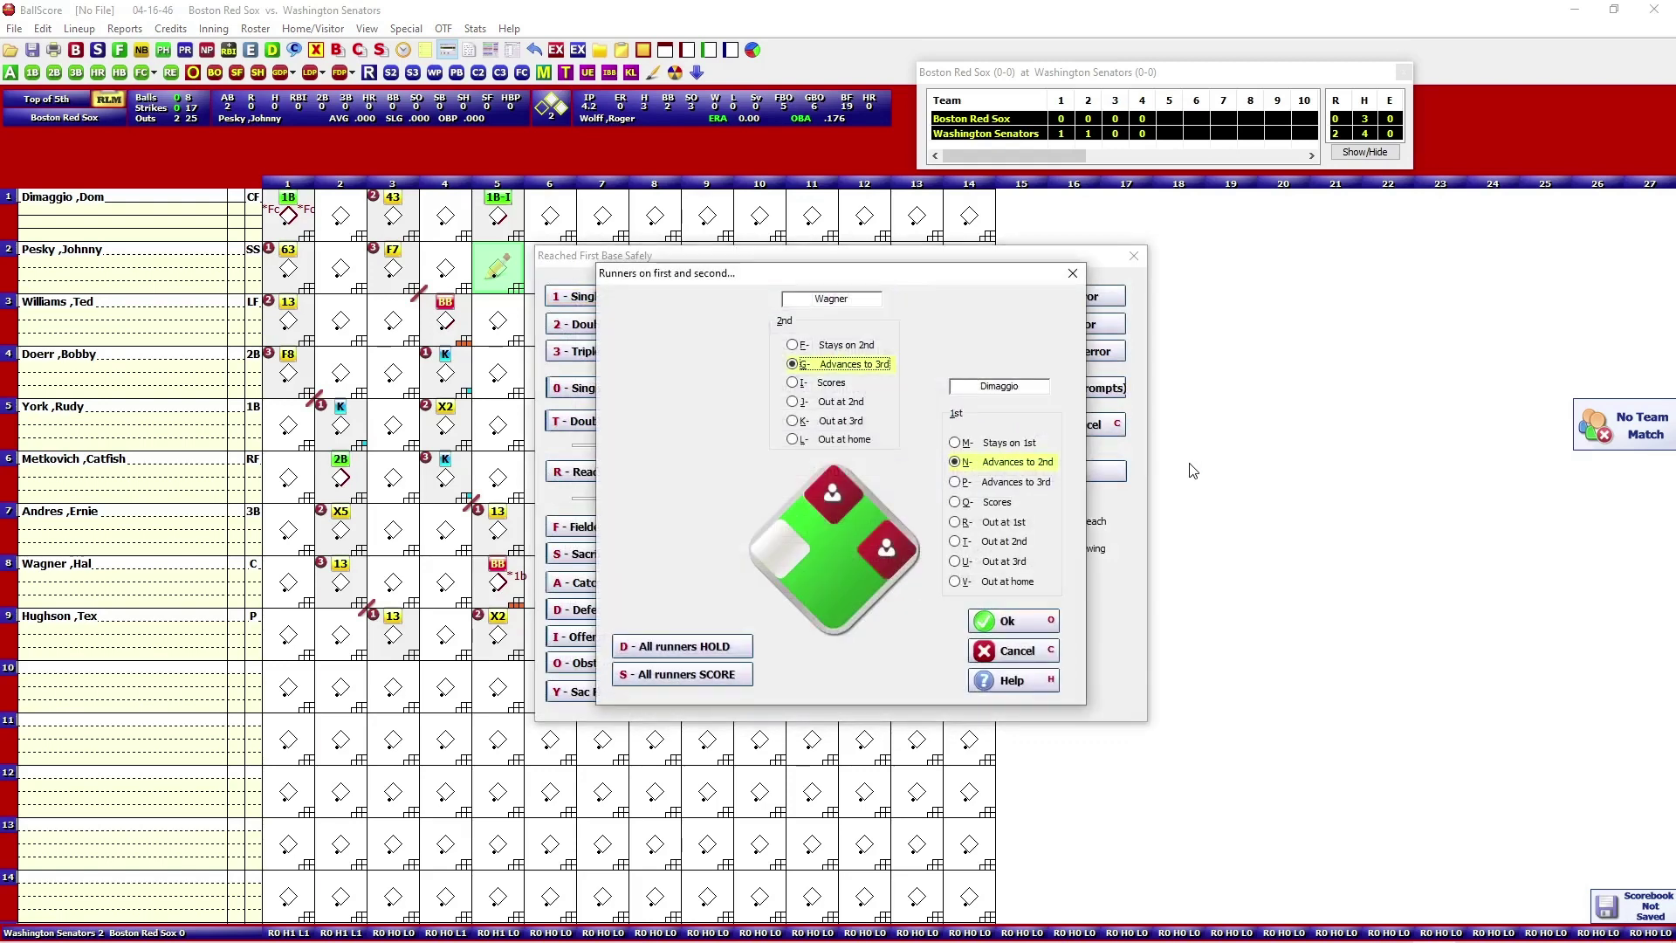
{"action": "key", "text": "Return"}
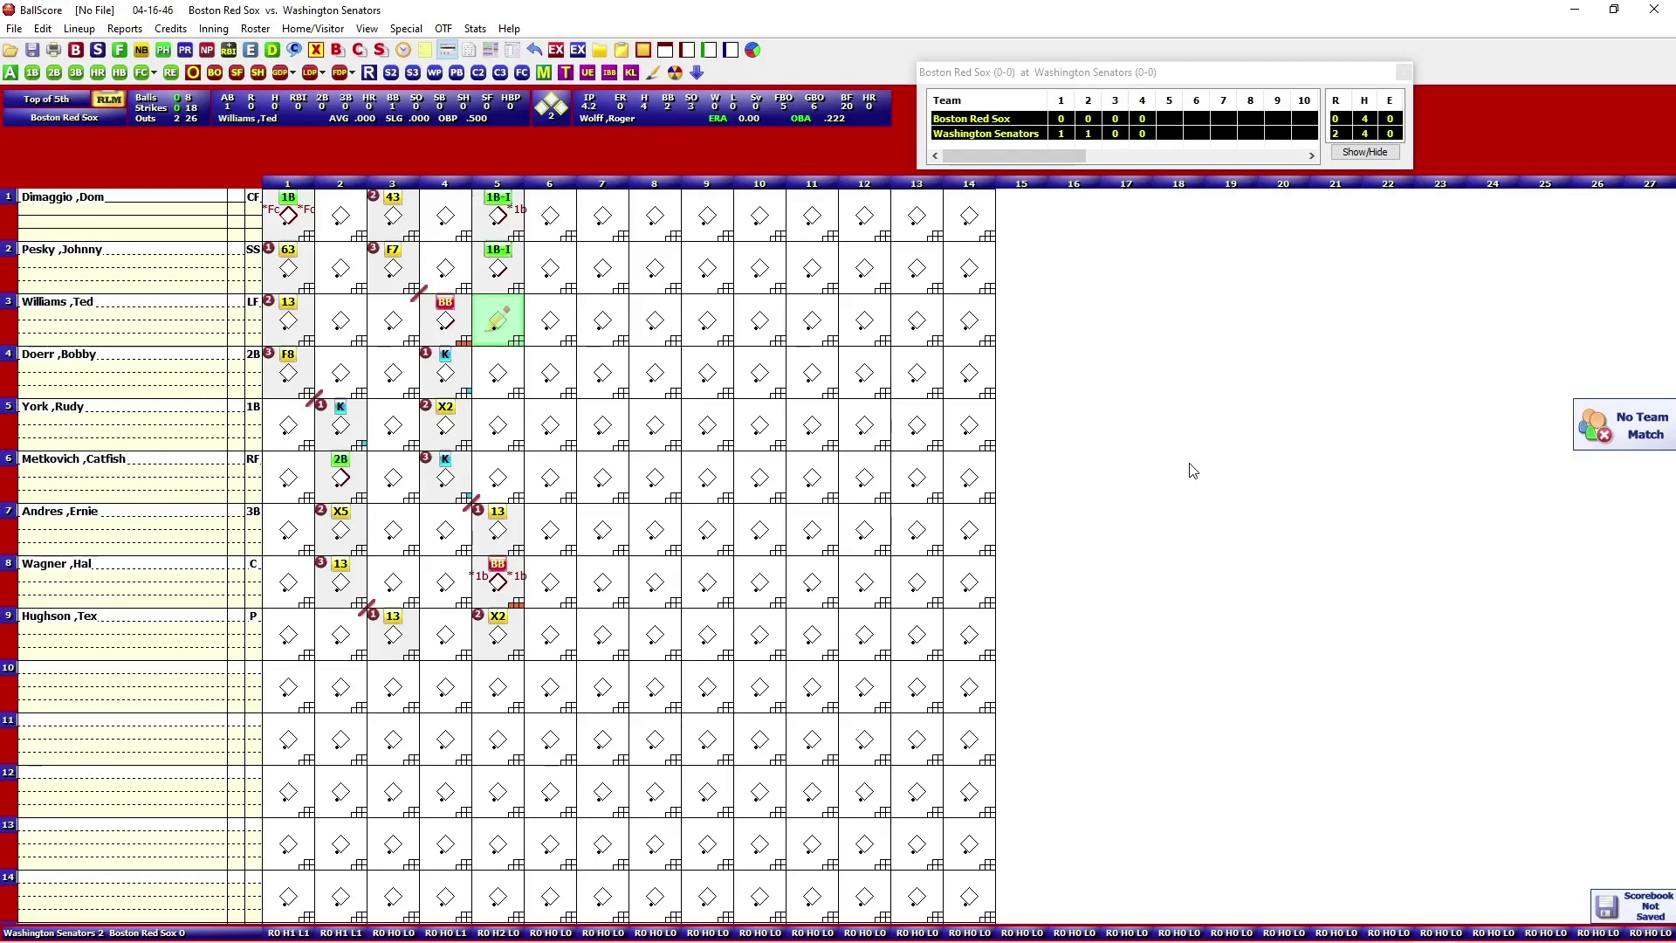
- Score a double for Williams with the bases loaded, bringing Wagner, Dimaggio and Pesky home
{"action": "key", "text": "Return"}
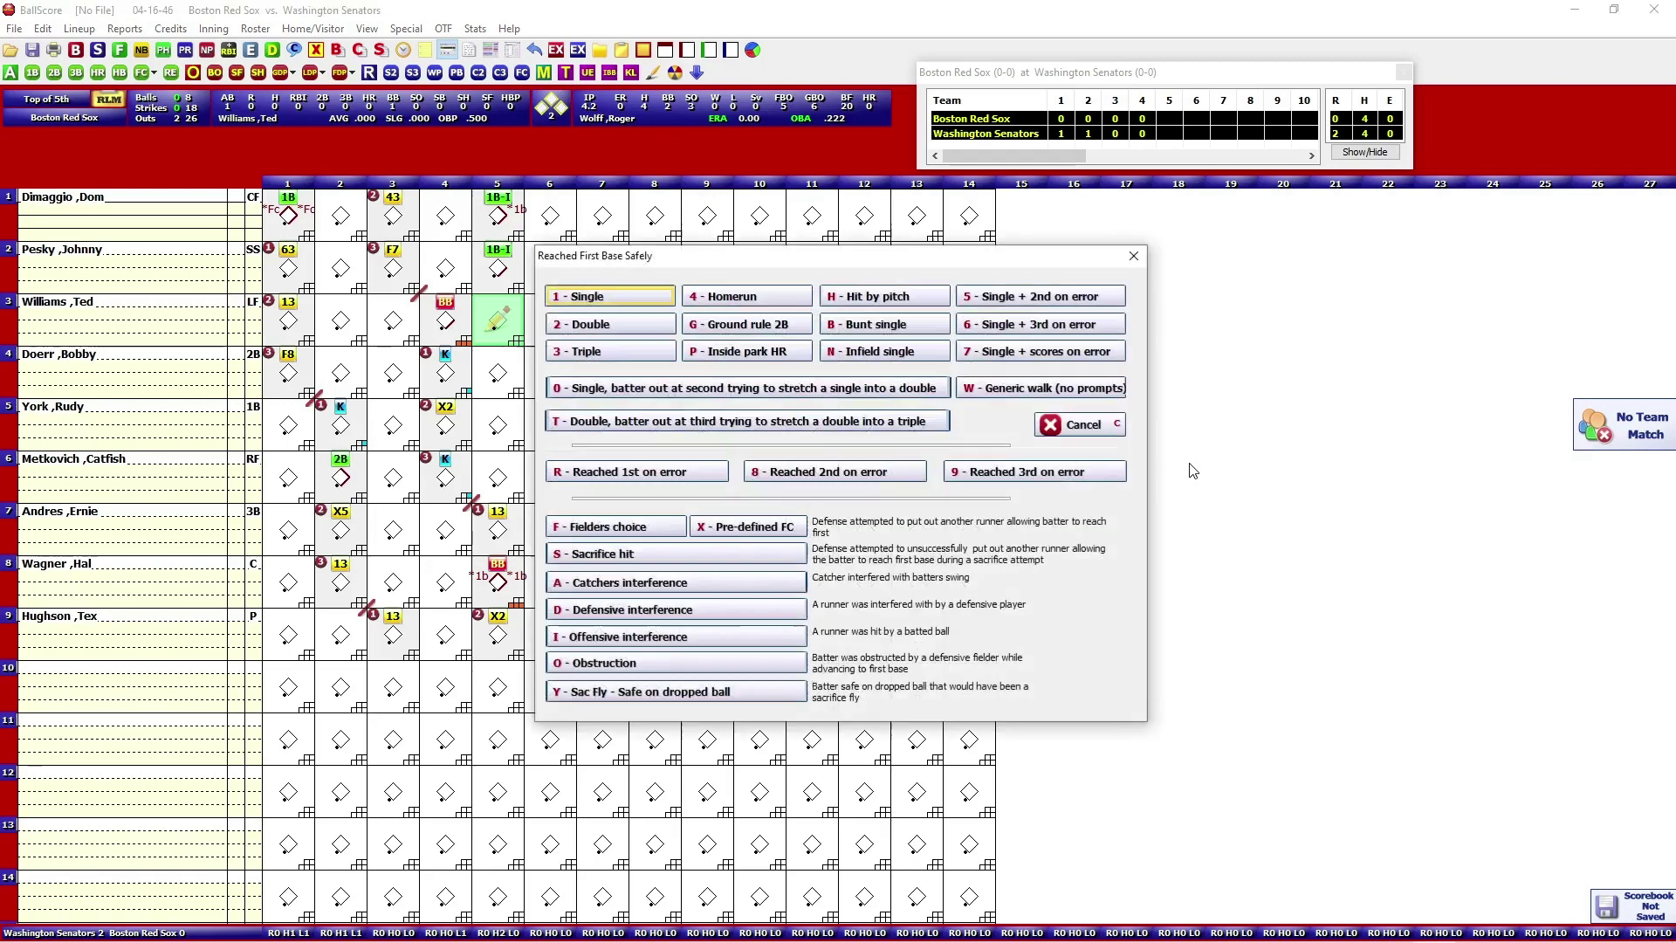
{"action": "key", "text": "1"}
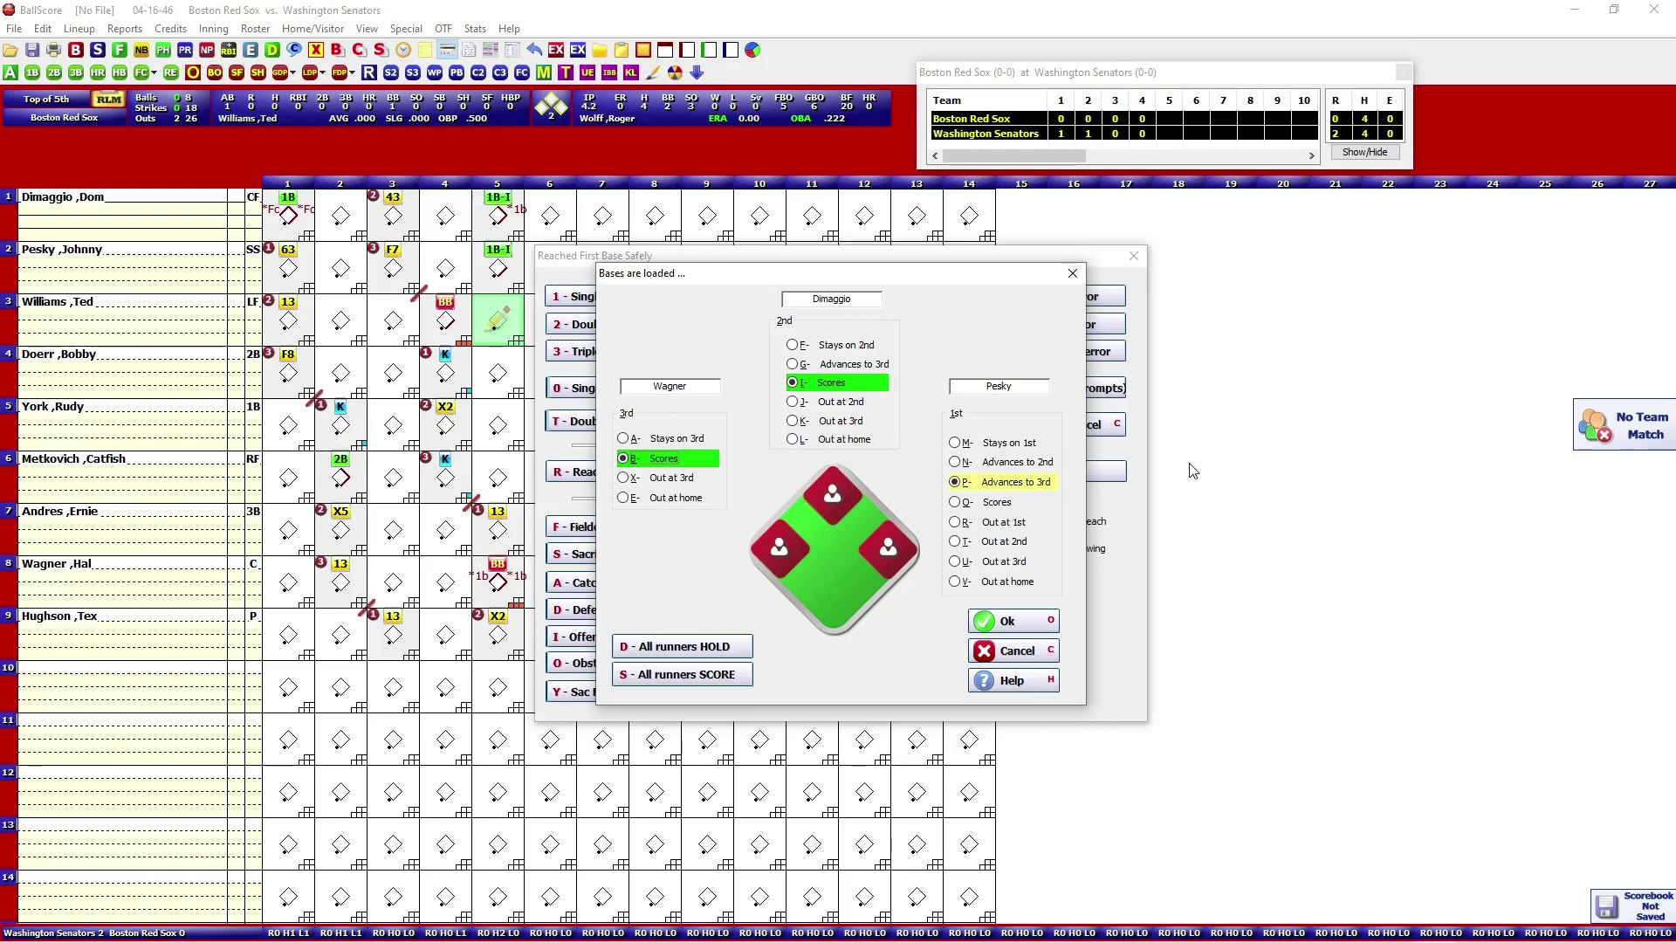
{"action": "key", "text": "q"}
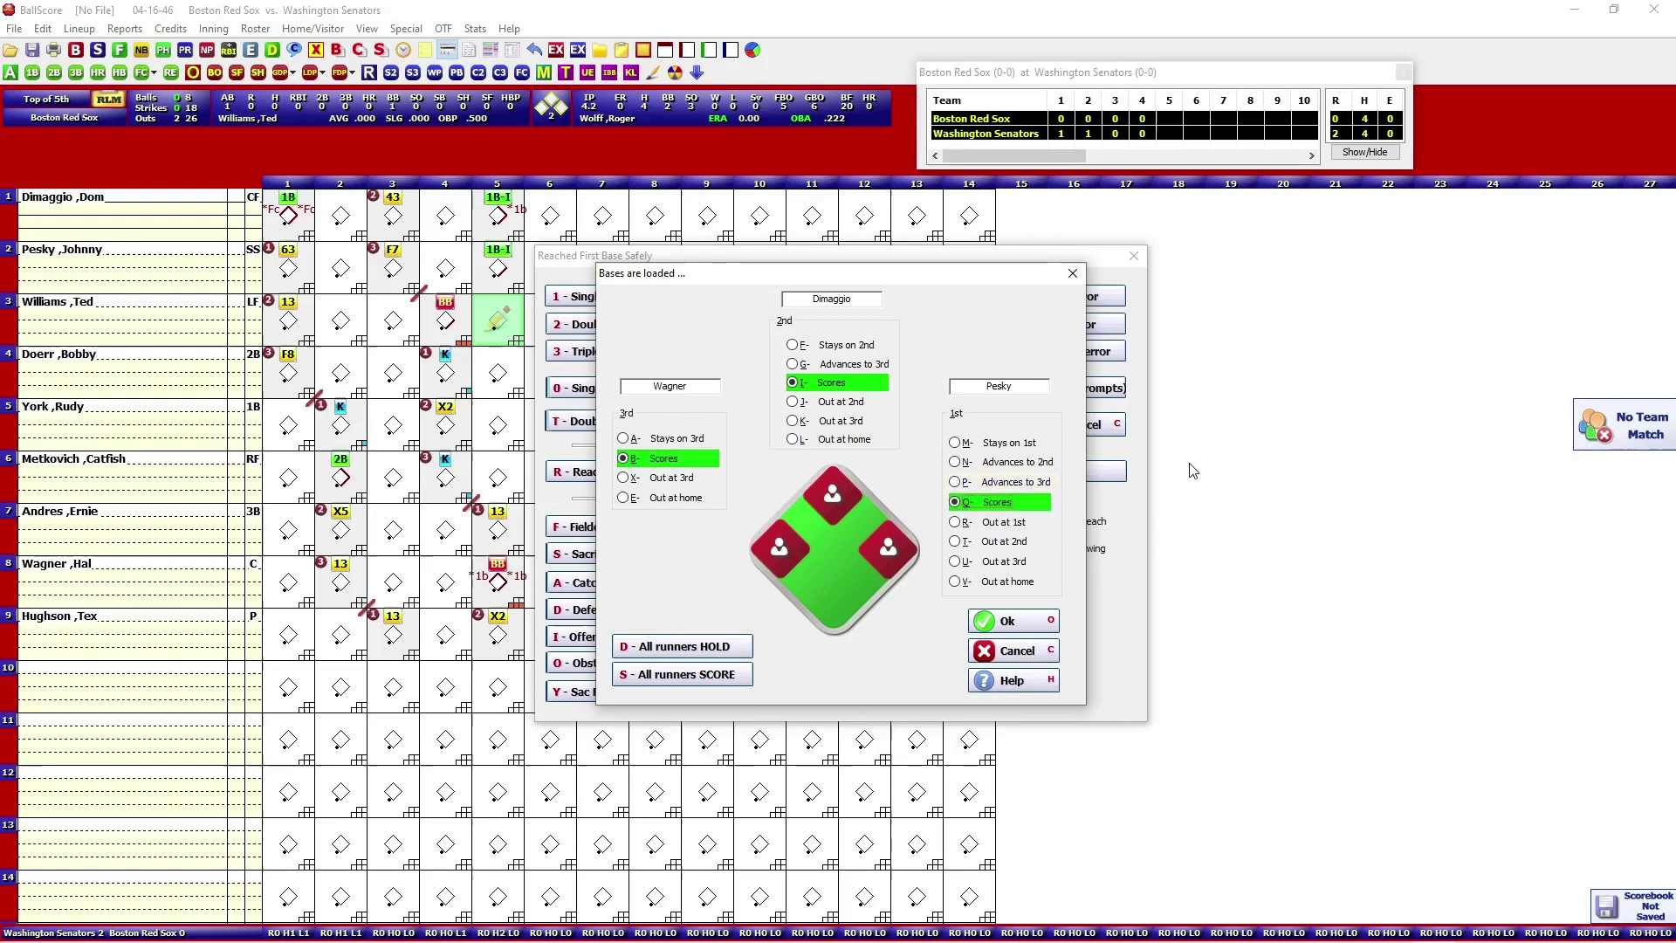
{"action": "key", "text": "o"}
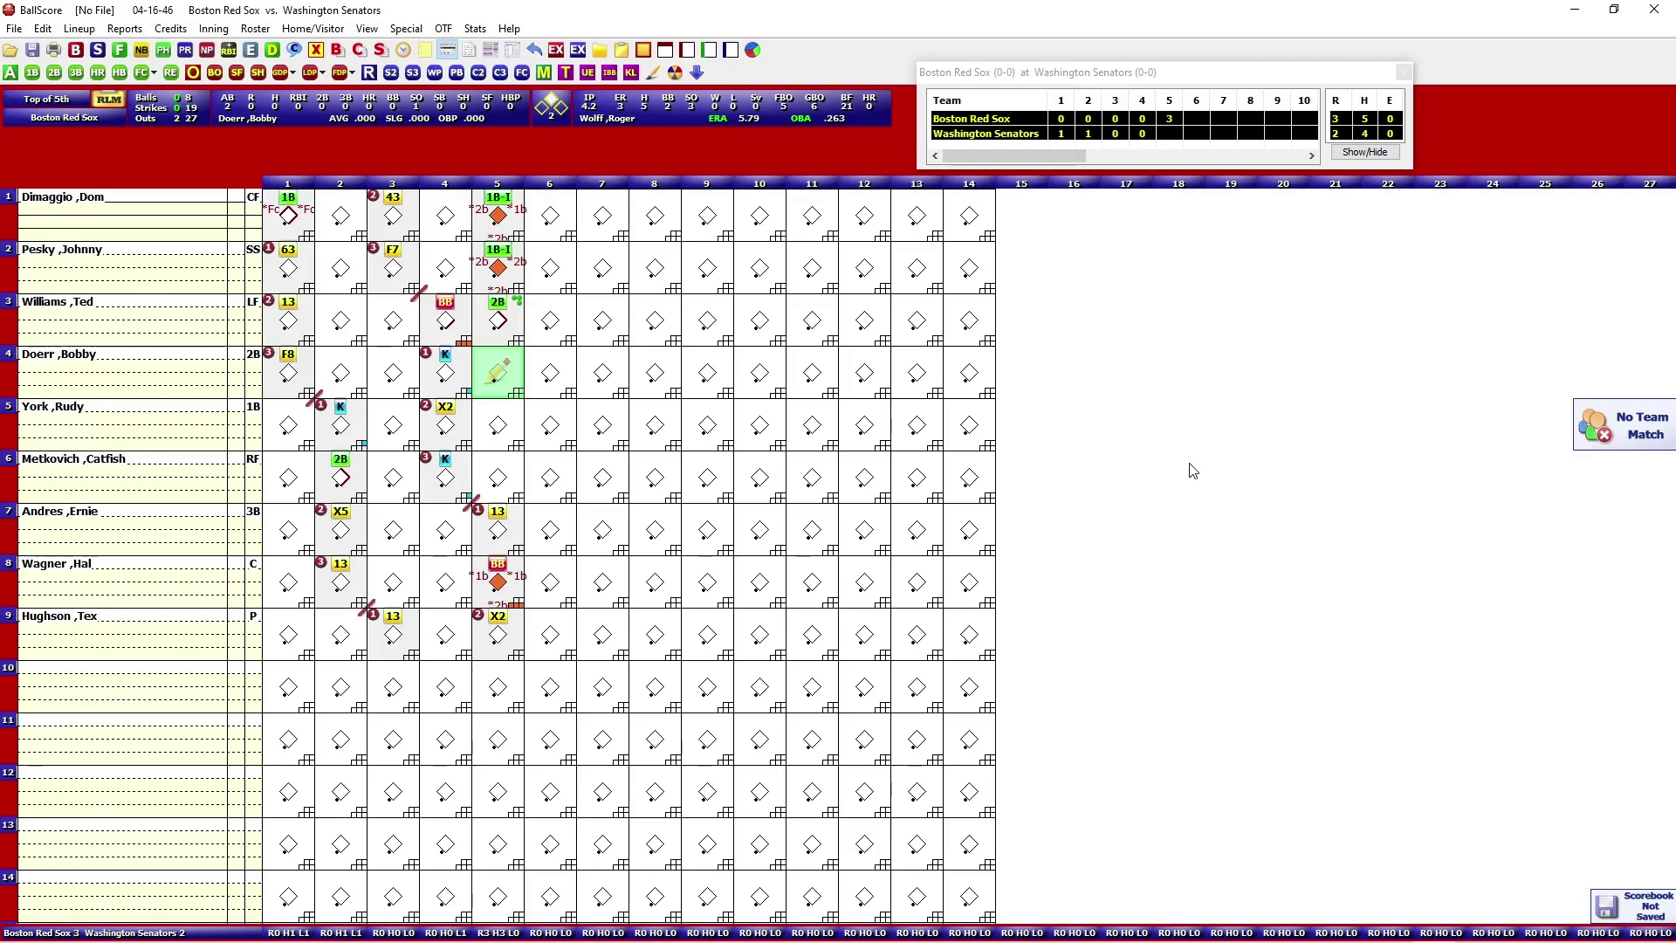
- Score a walk for Doerr and a 1-3 groundout for York to end the top of the fifth
{"action": "key", "text": "1"}
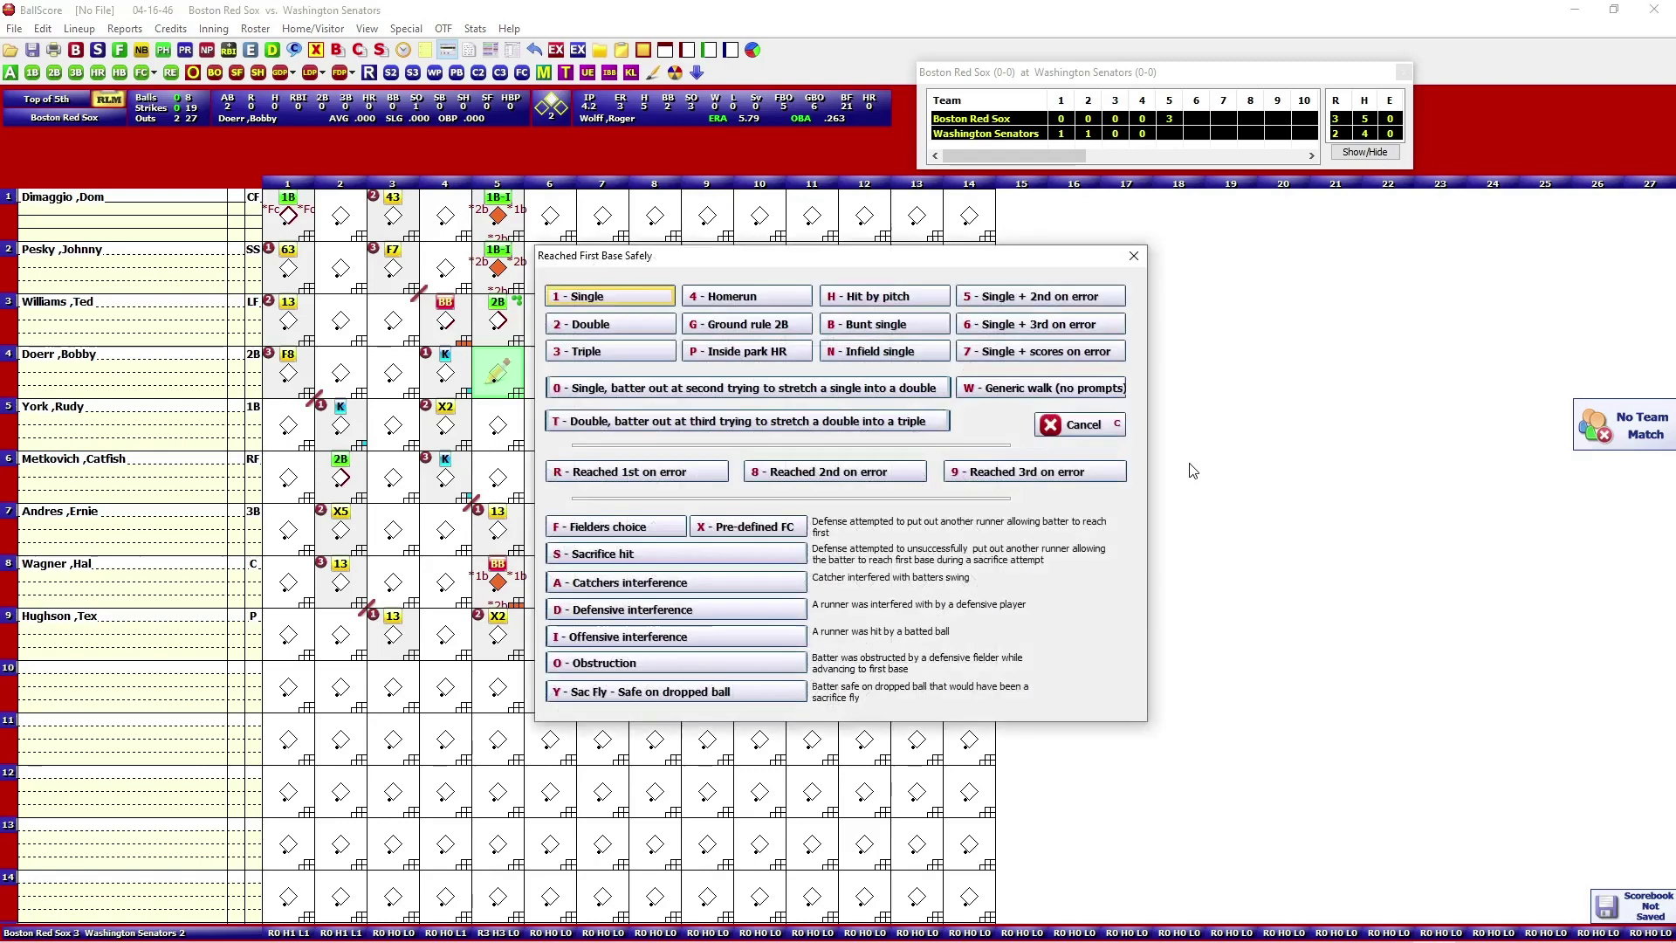
{"action": "key", "text": "w"}
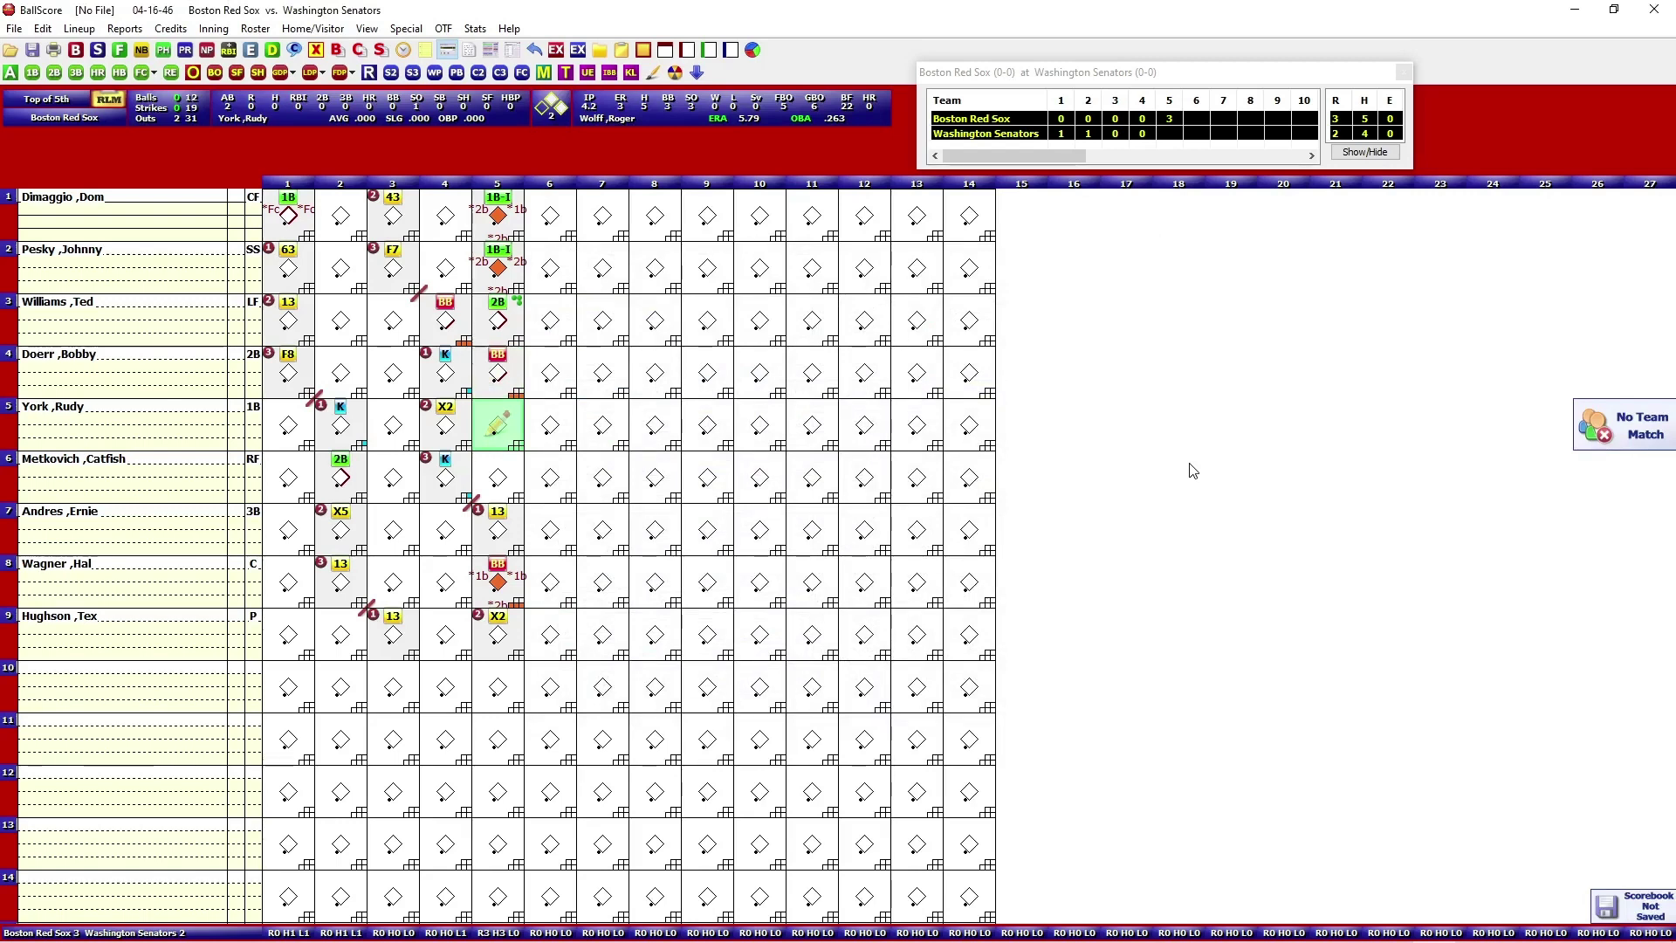
{"action": "key", "text": "2"}
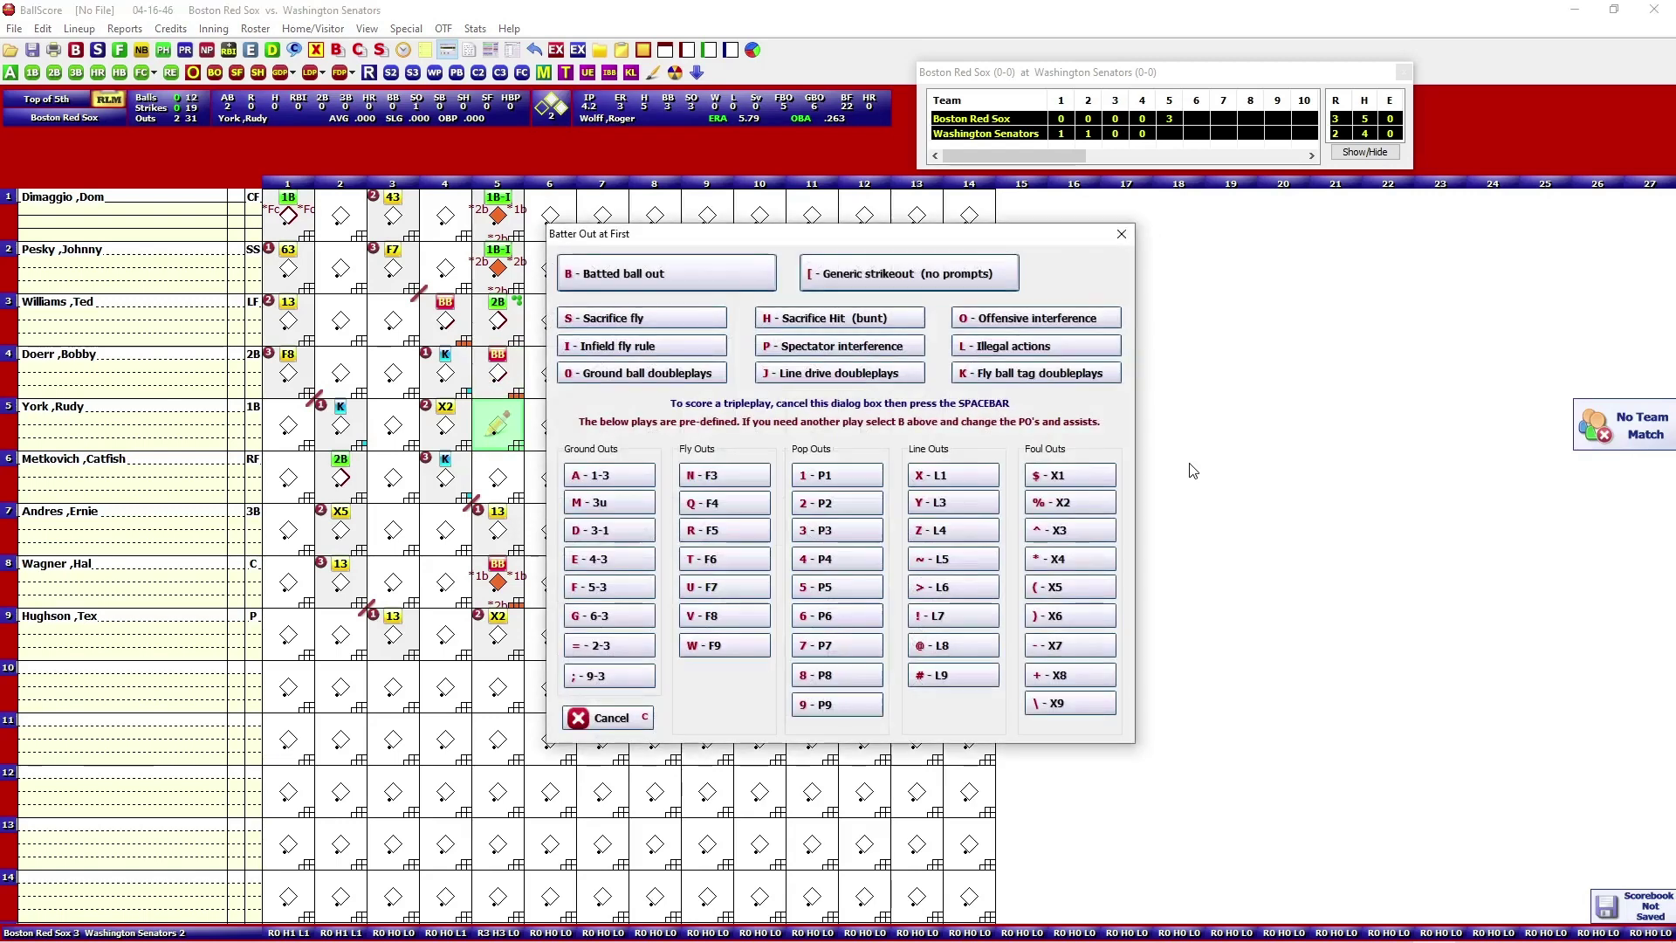
{"action": "key", "text": "a"}
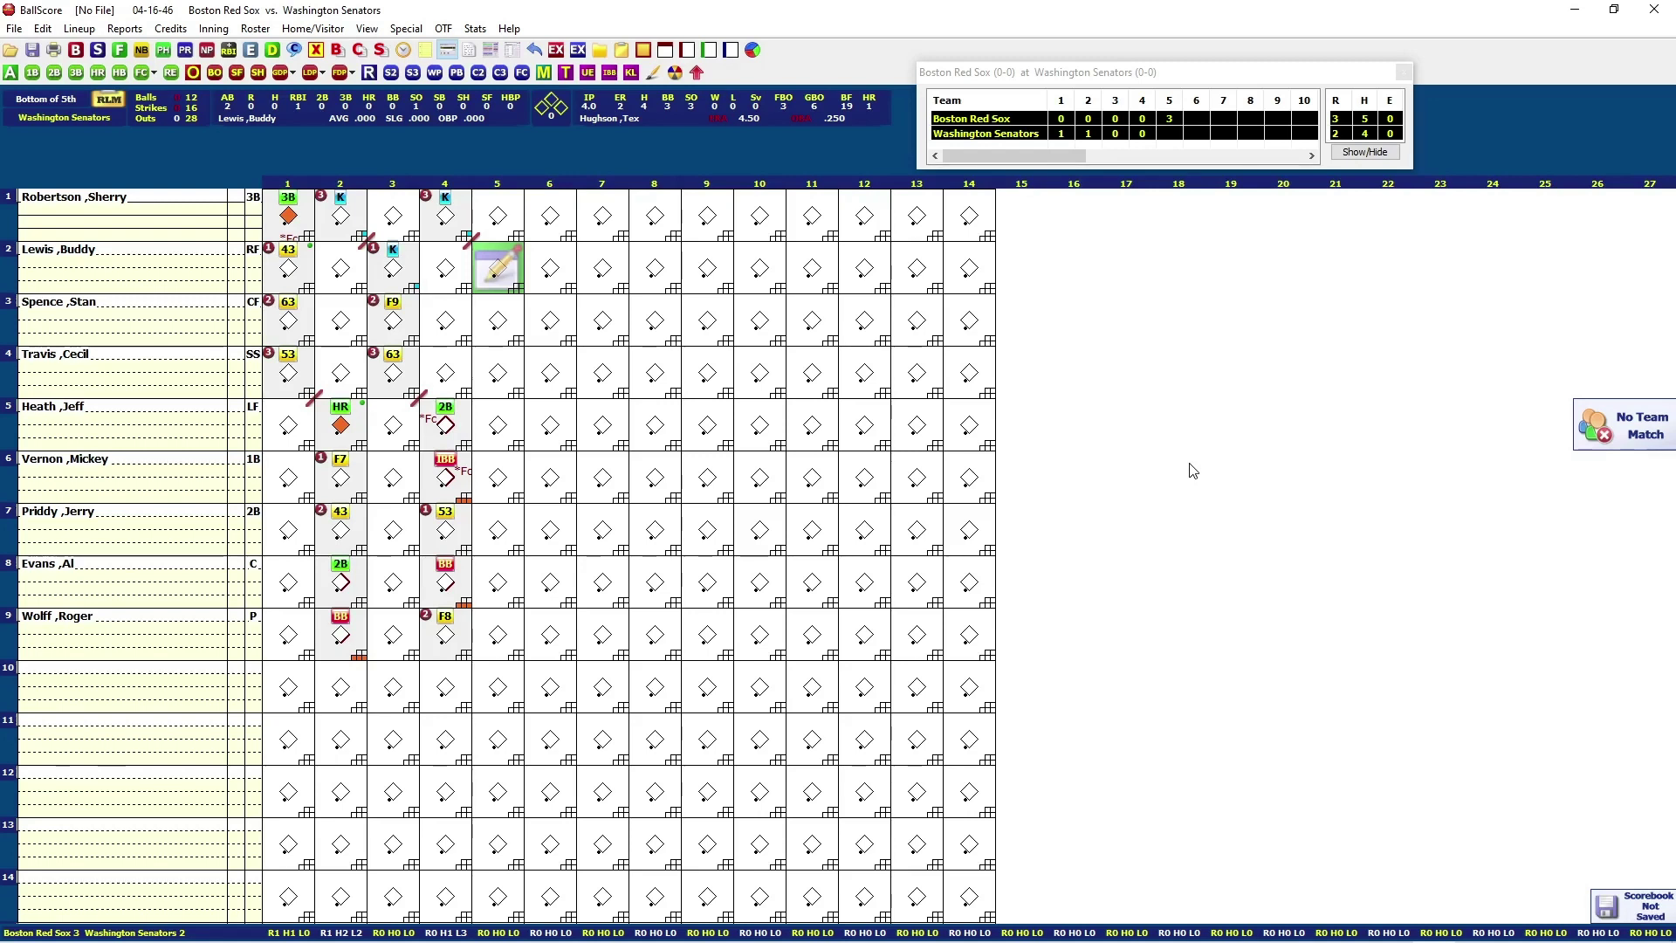
- Score a single for Lewis and an F8 flyout for Spence, holding Lewis on first
{"action": "key", "text": "1"}
{"action": "key", "text": "1"}
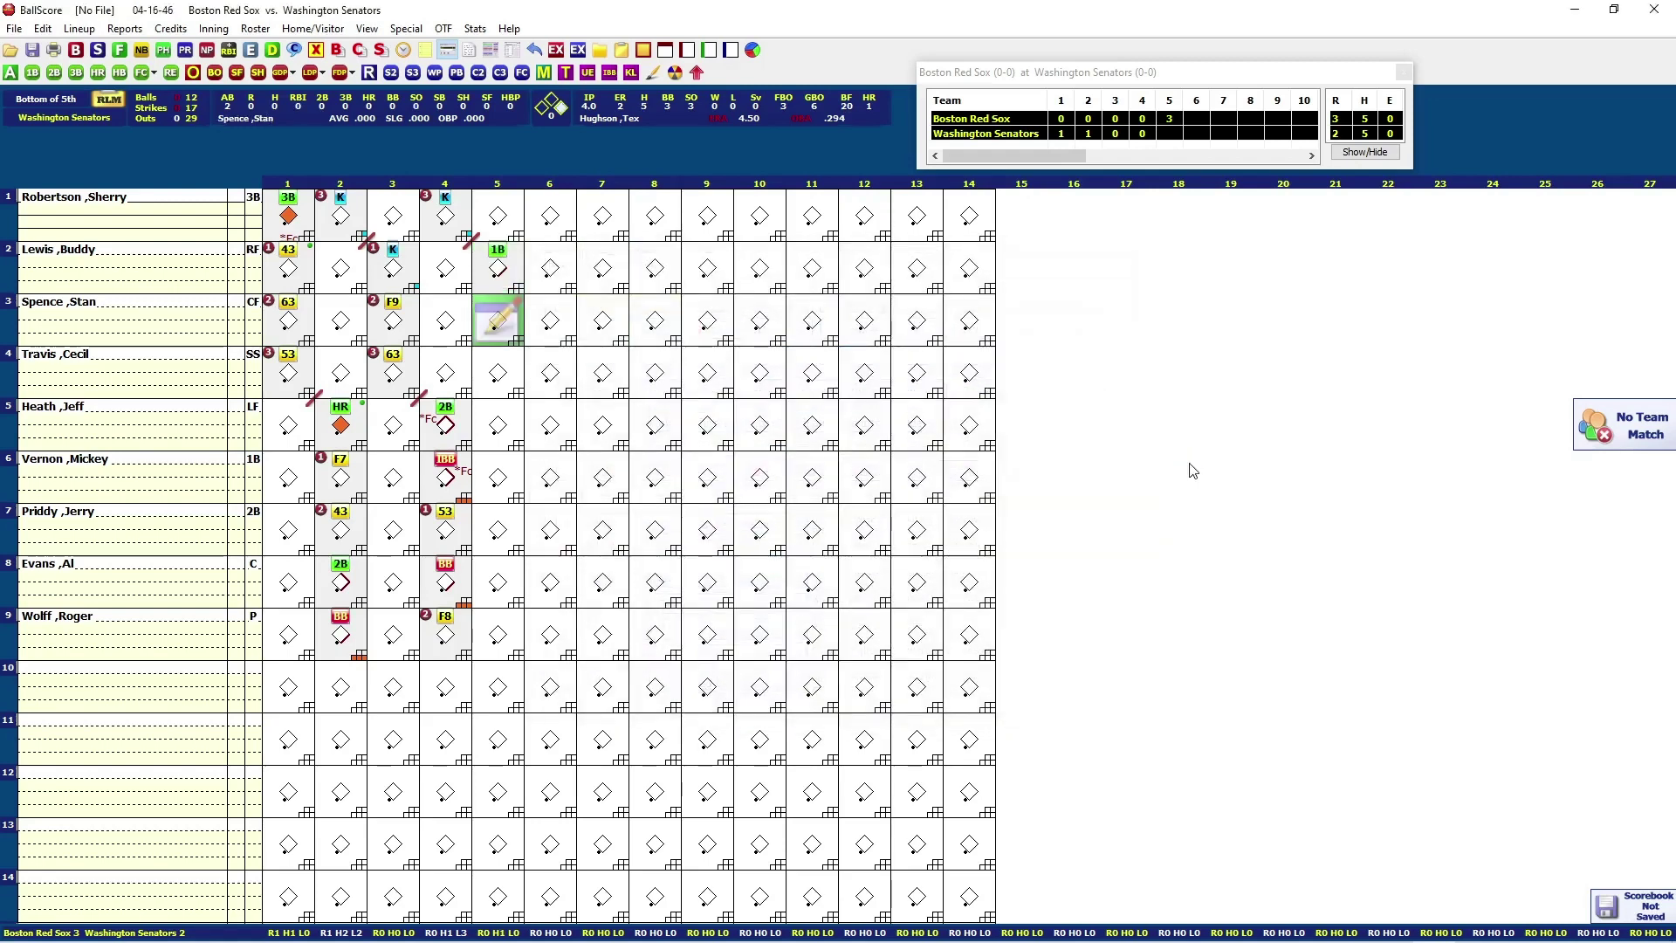
{"action": "key", "text": "o"}
{"action": "key", "text": "v"}
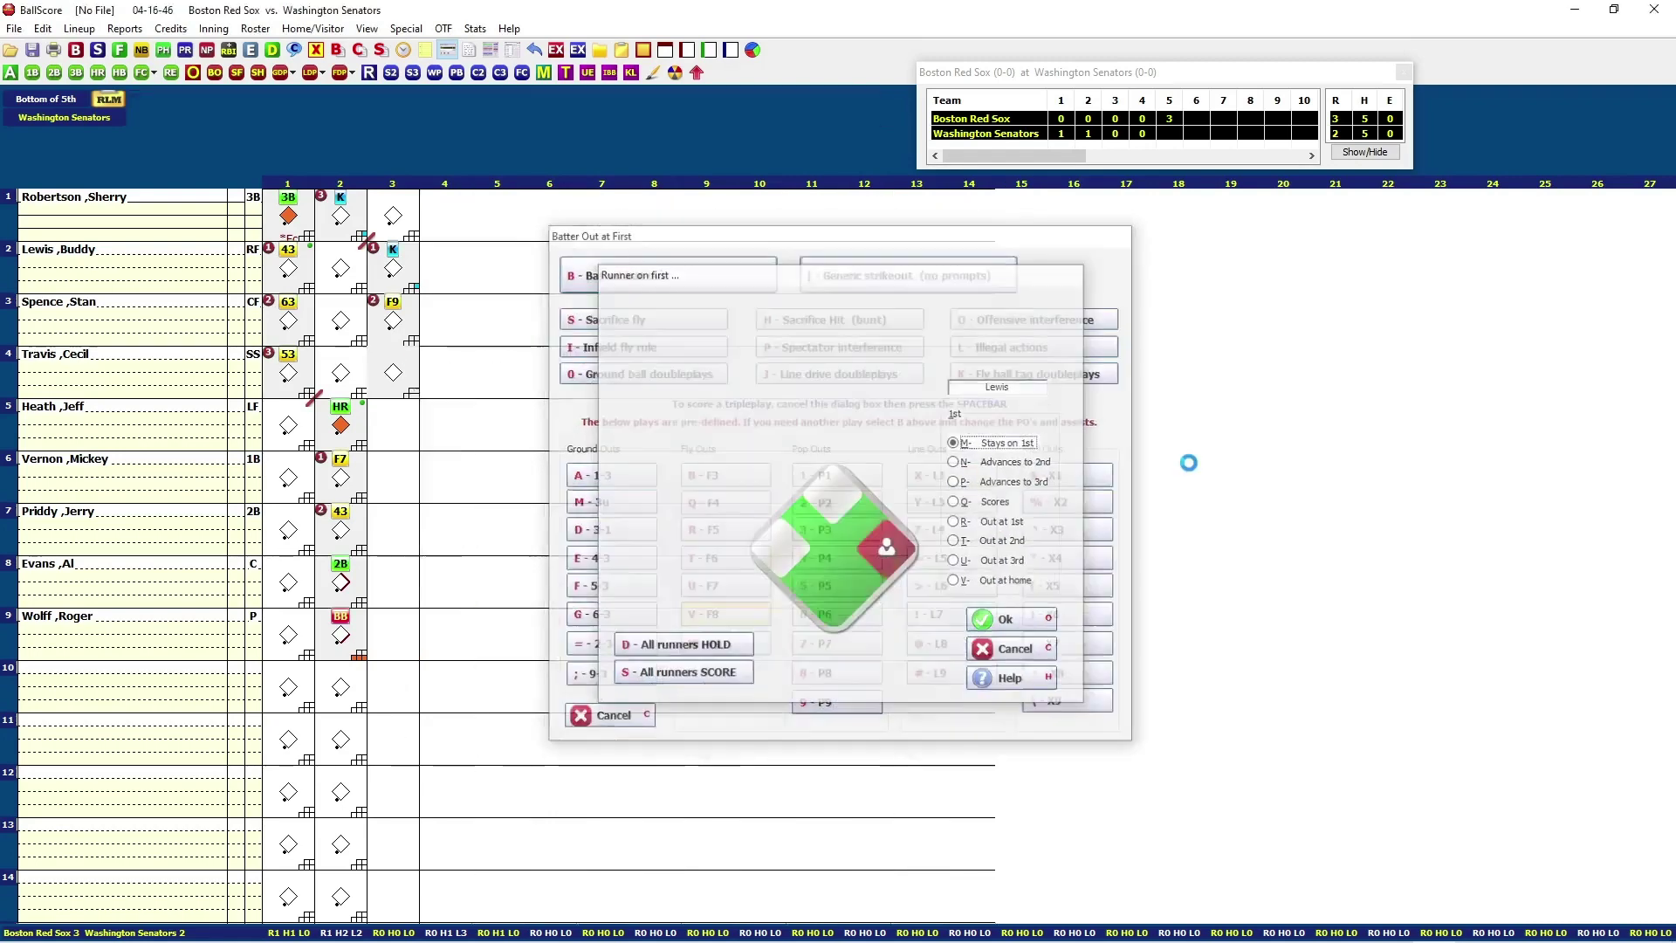
{"action": "key", "text": "o"}
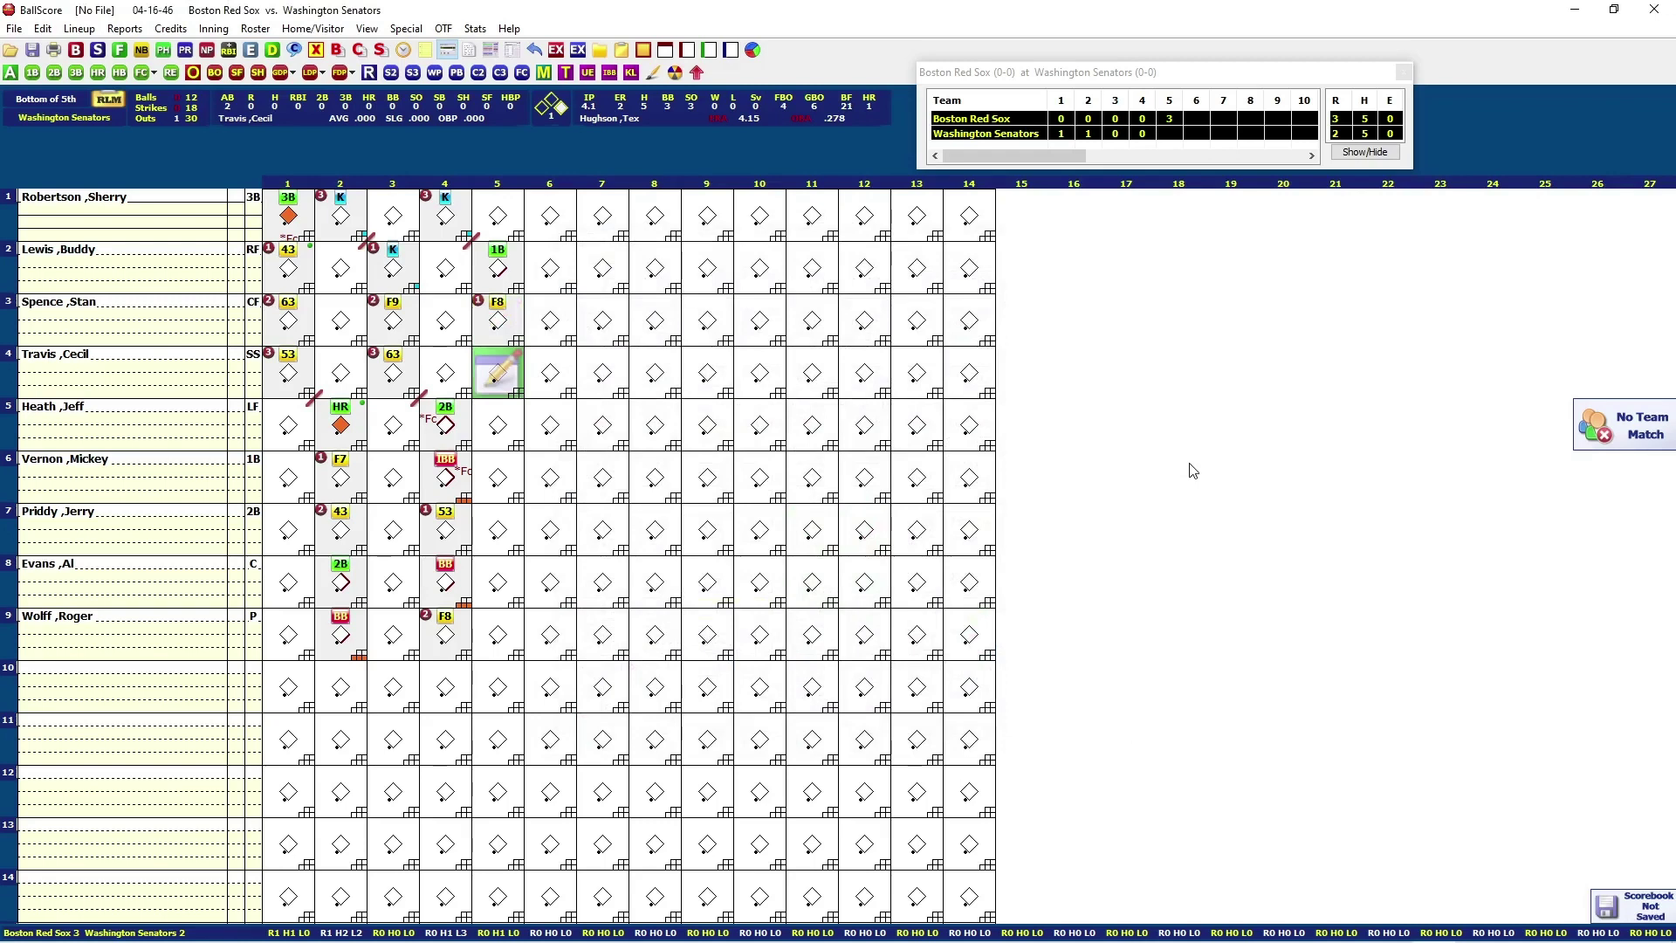
- Score a double for Travis, with Lewis scoring from first
{"action": "key", "text": "s"}
{"action": "key", "text": "1"}
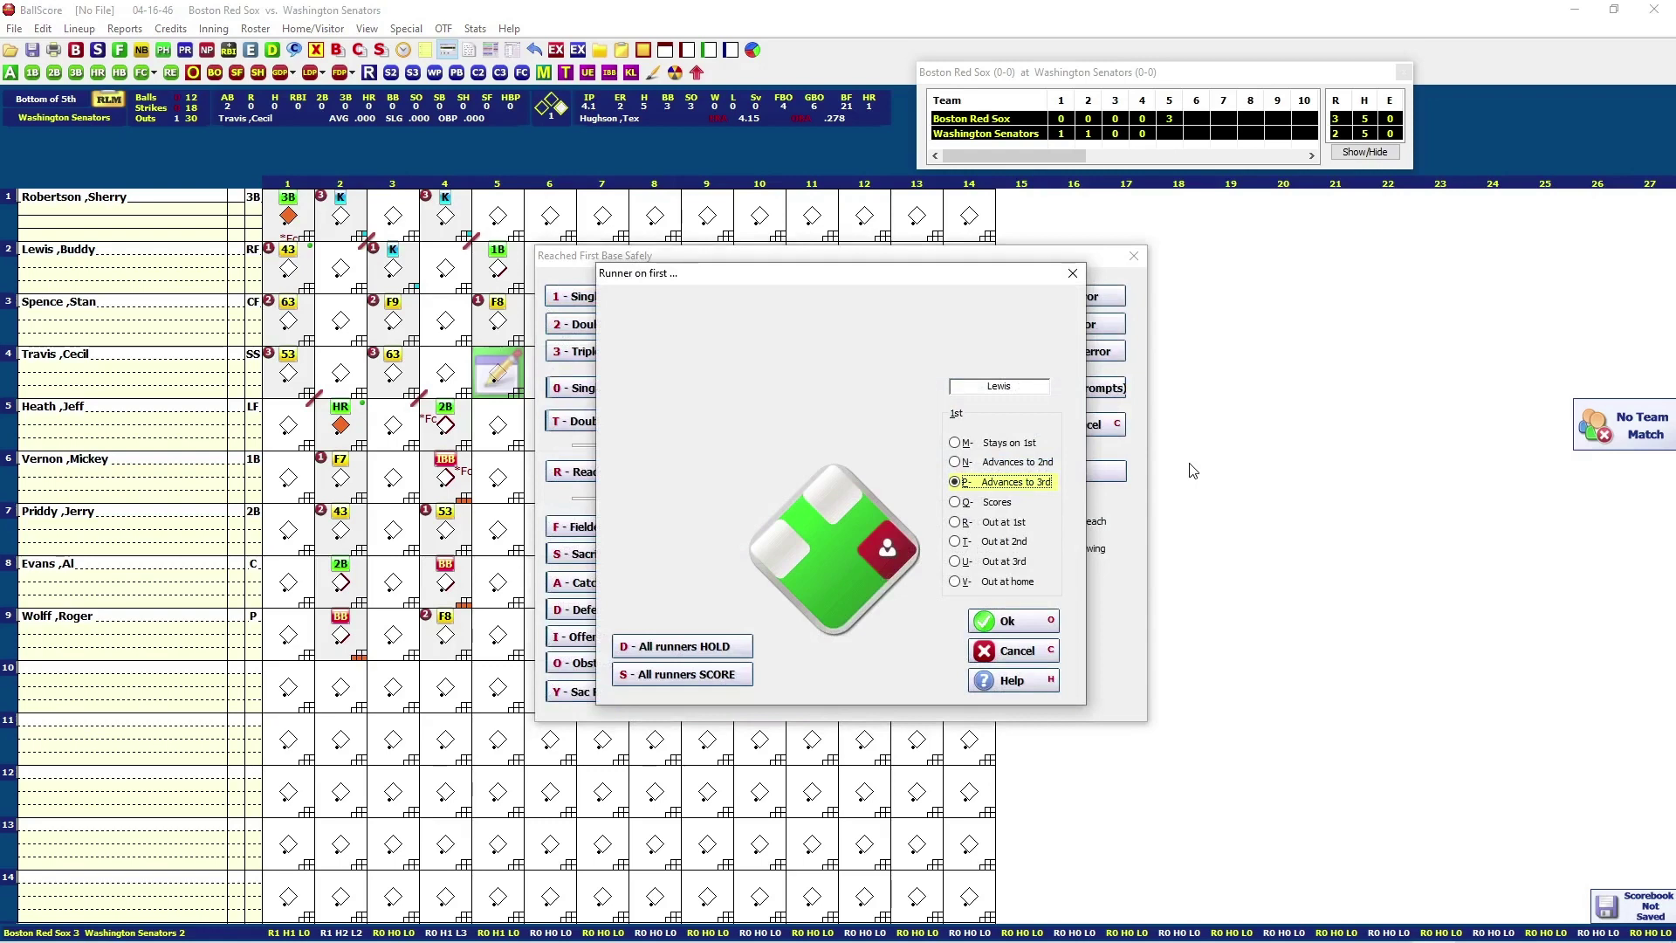
{"action": "key", "text": "Tab"}
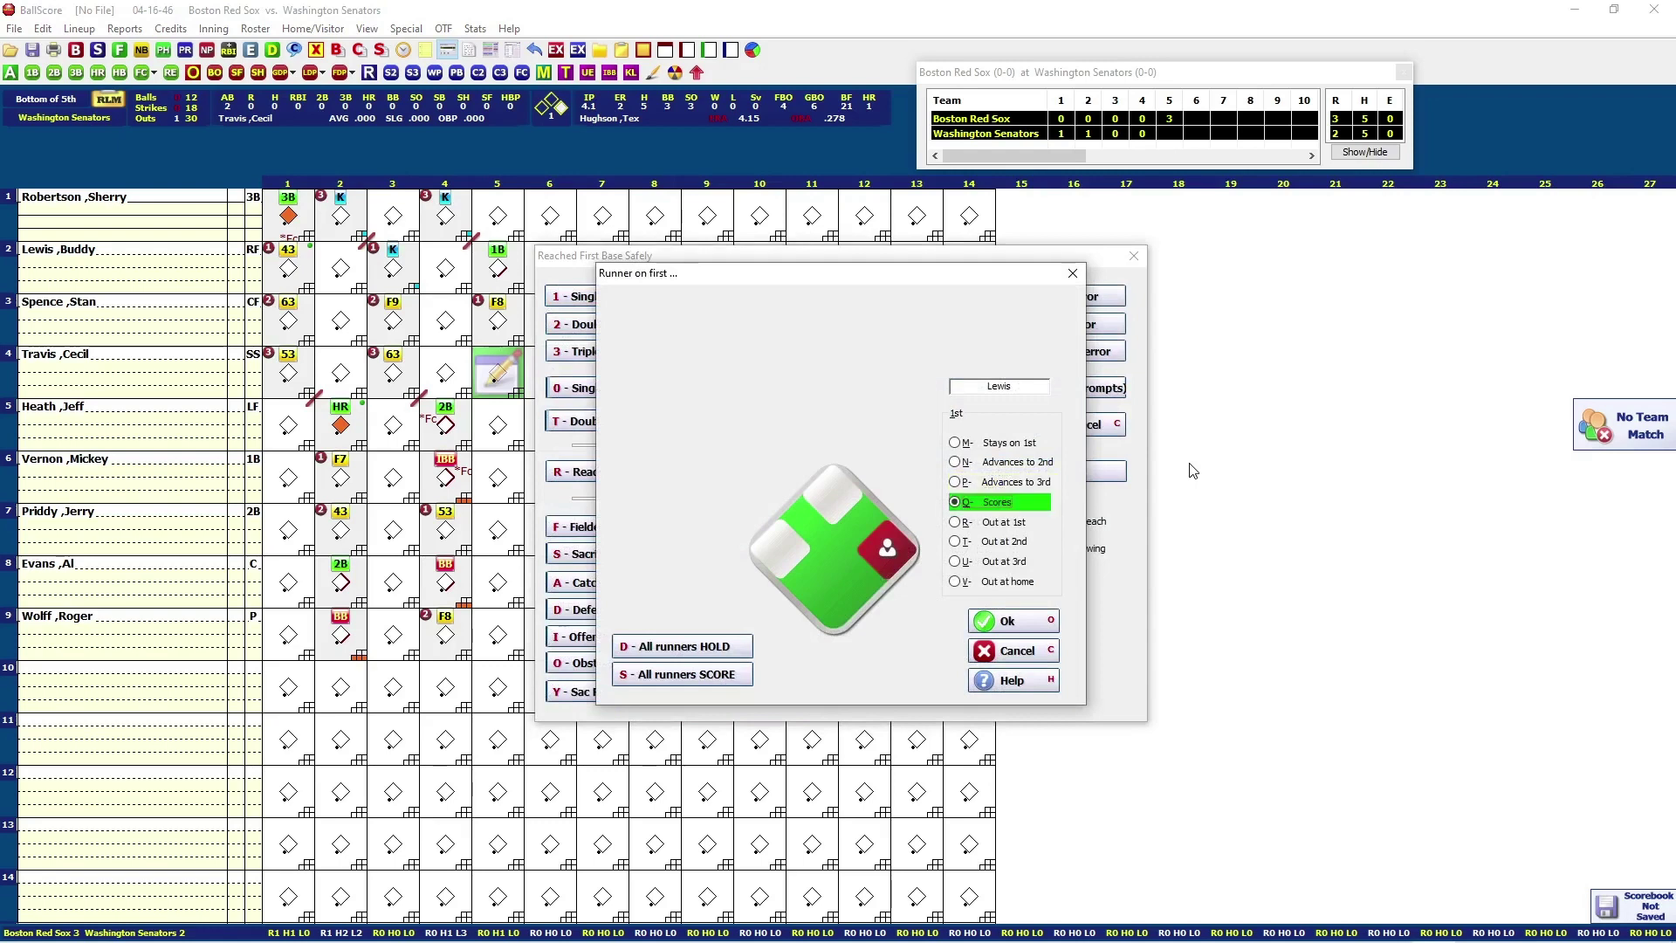
{"action": "key", "text": "Return"}
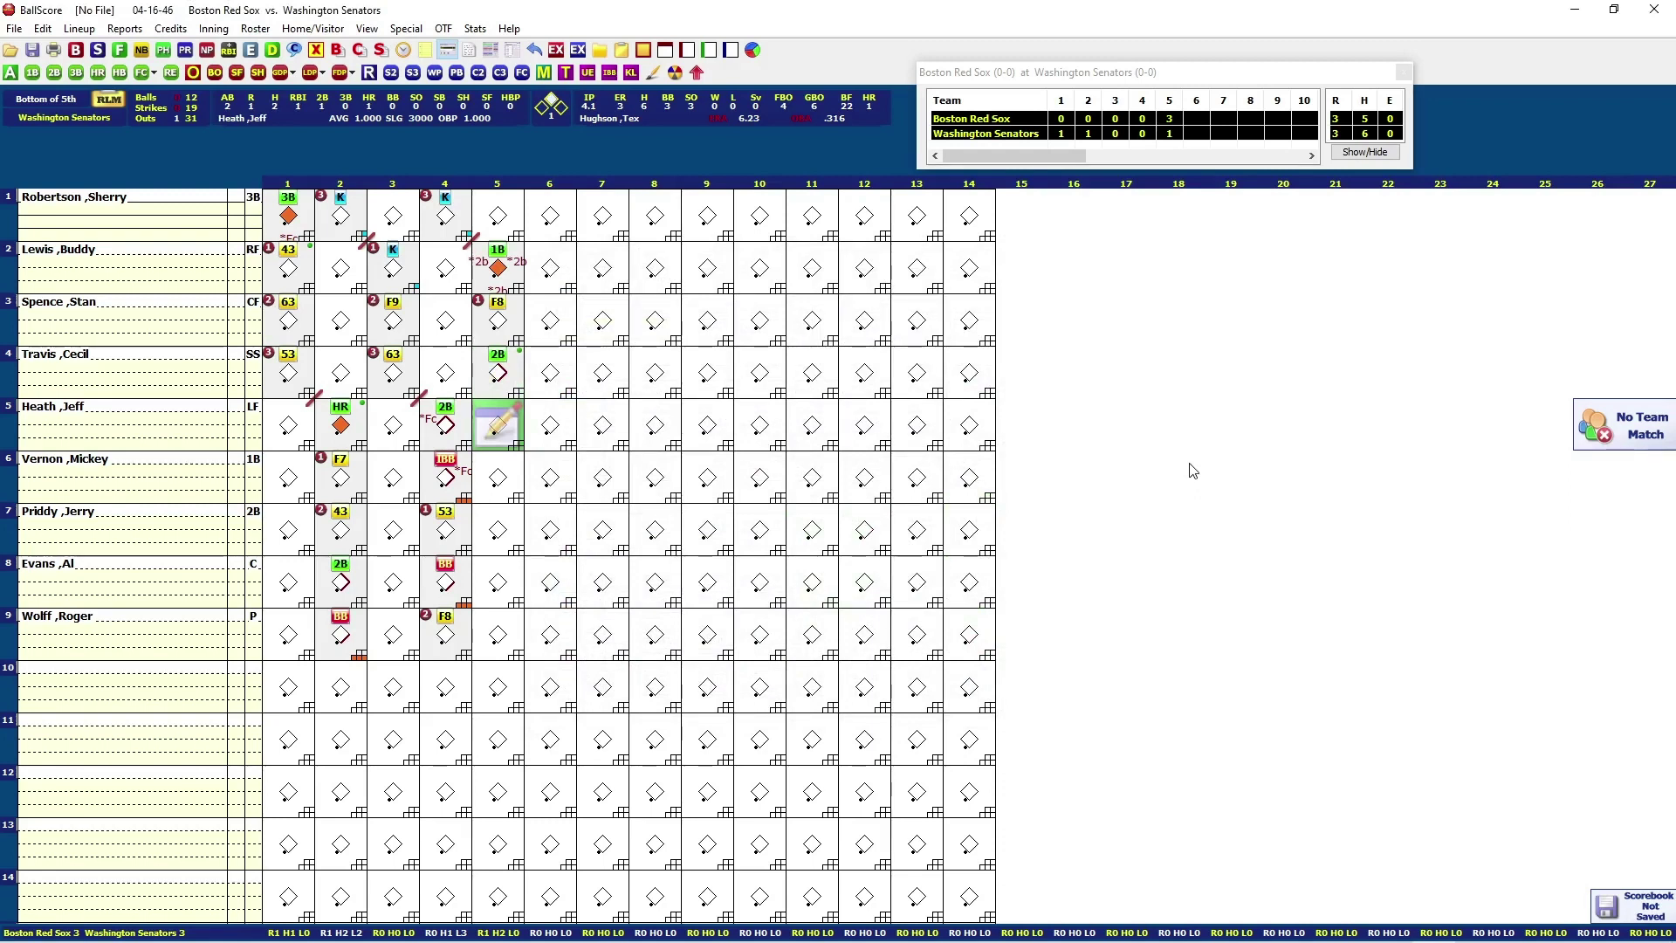
- Score an F9 flyout for Heath, holding Travis on second
{"action": "key", "text": "g"}
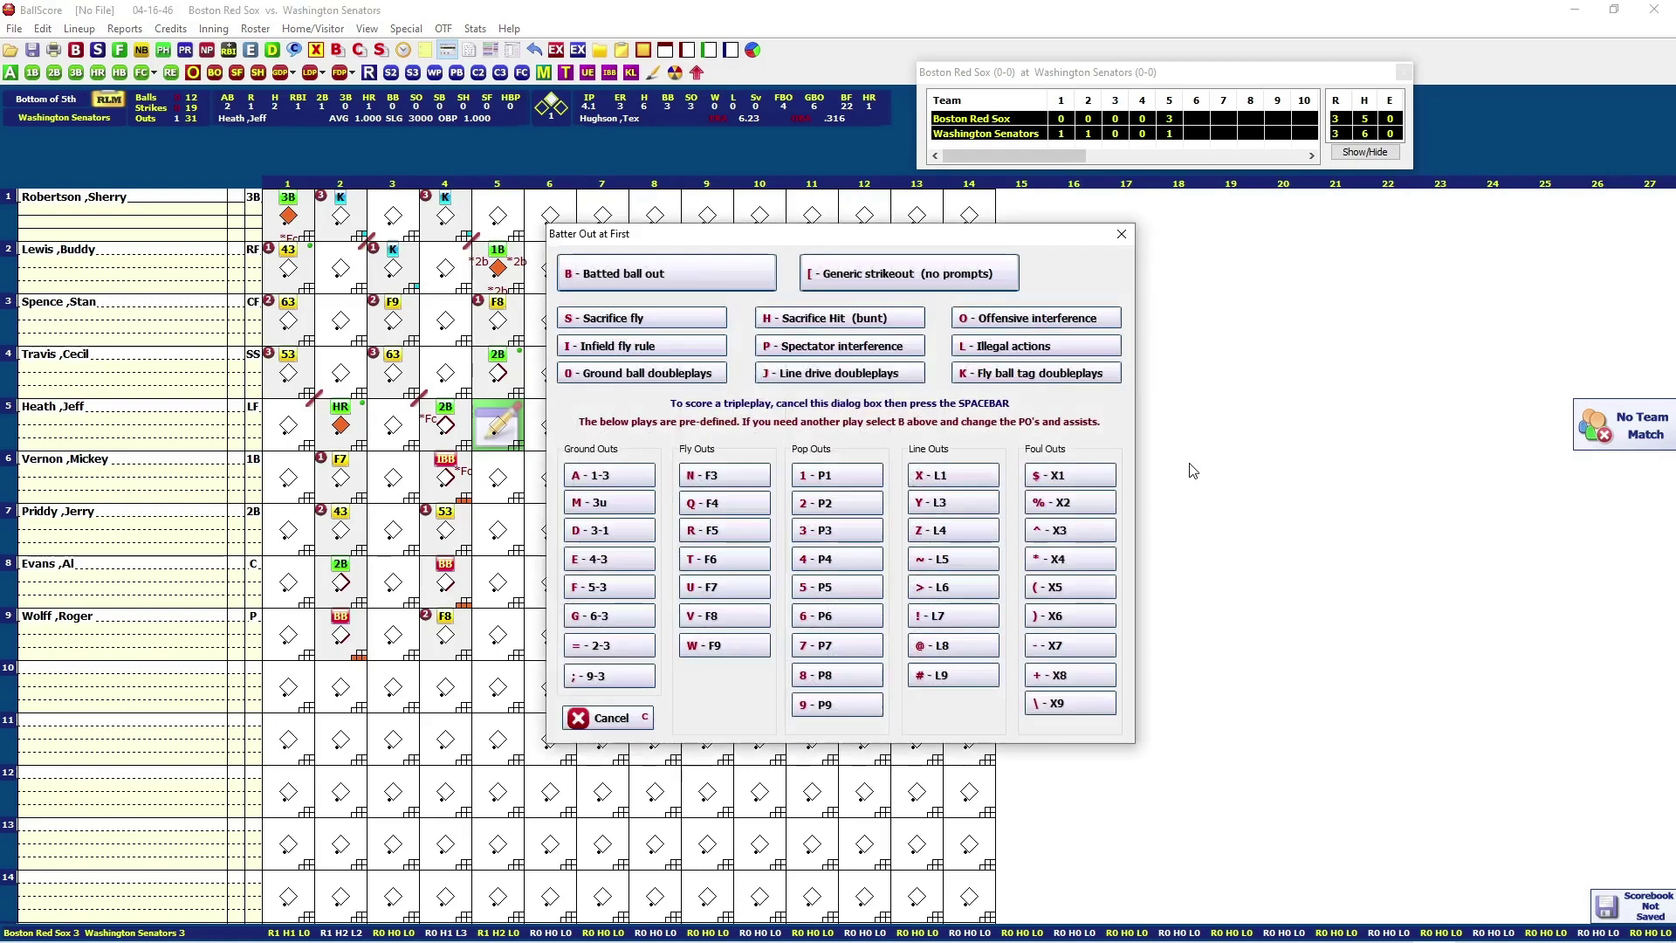
{"action": "key", "text": "r"}
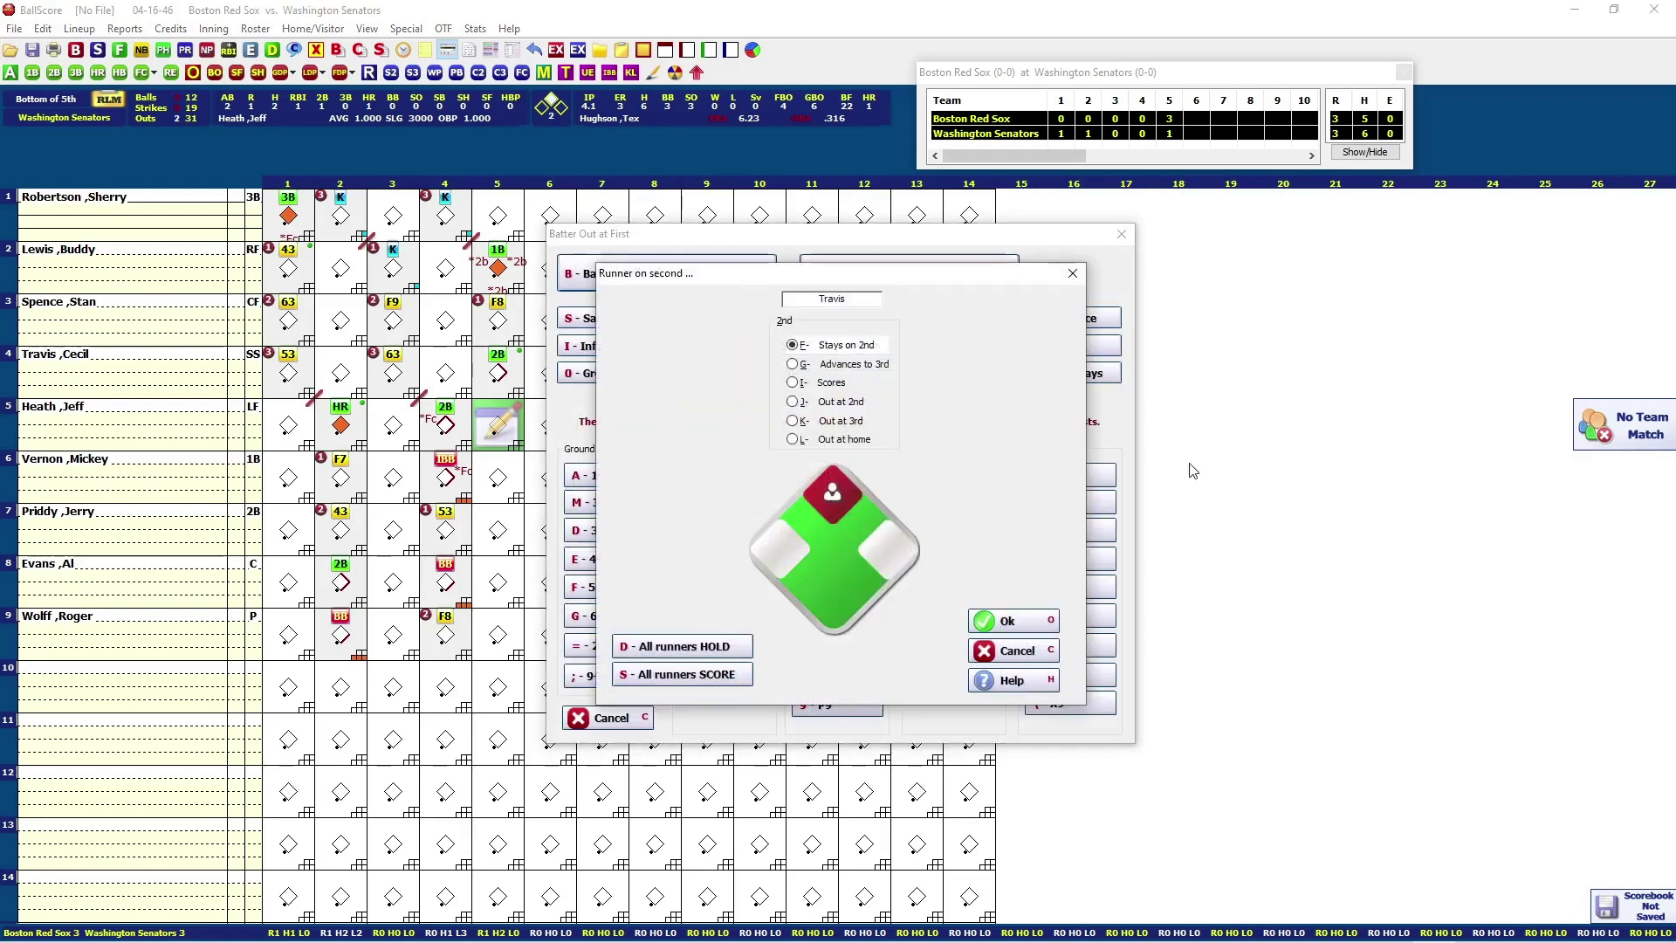
{"action": "key", "text": "o"}
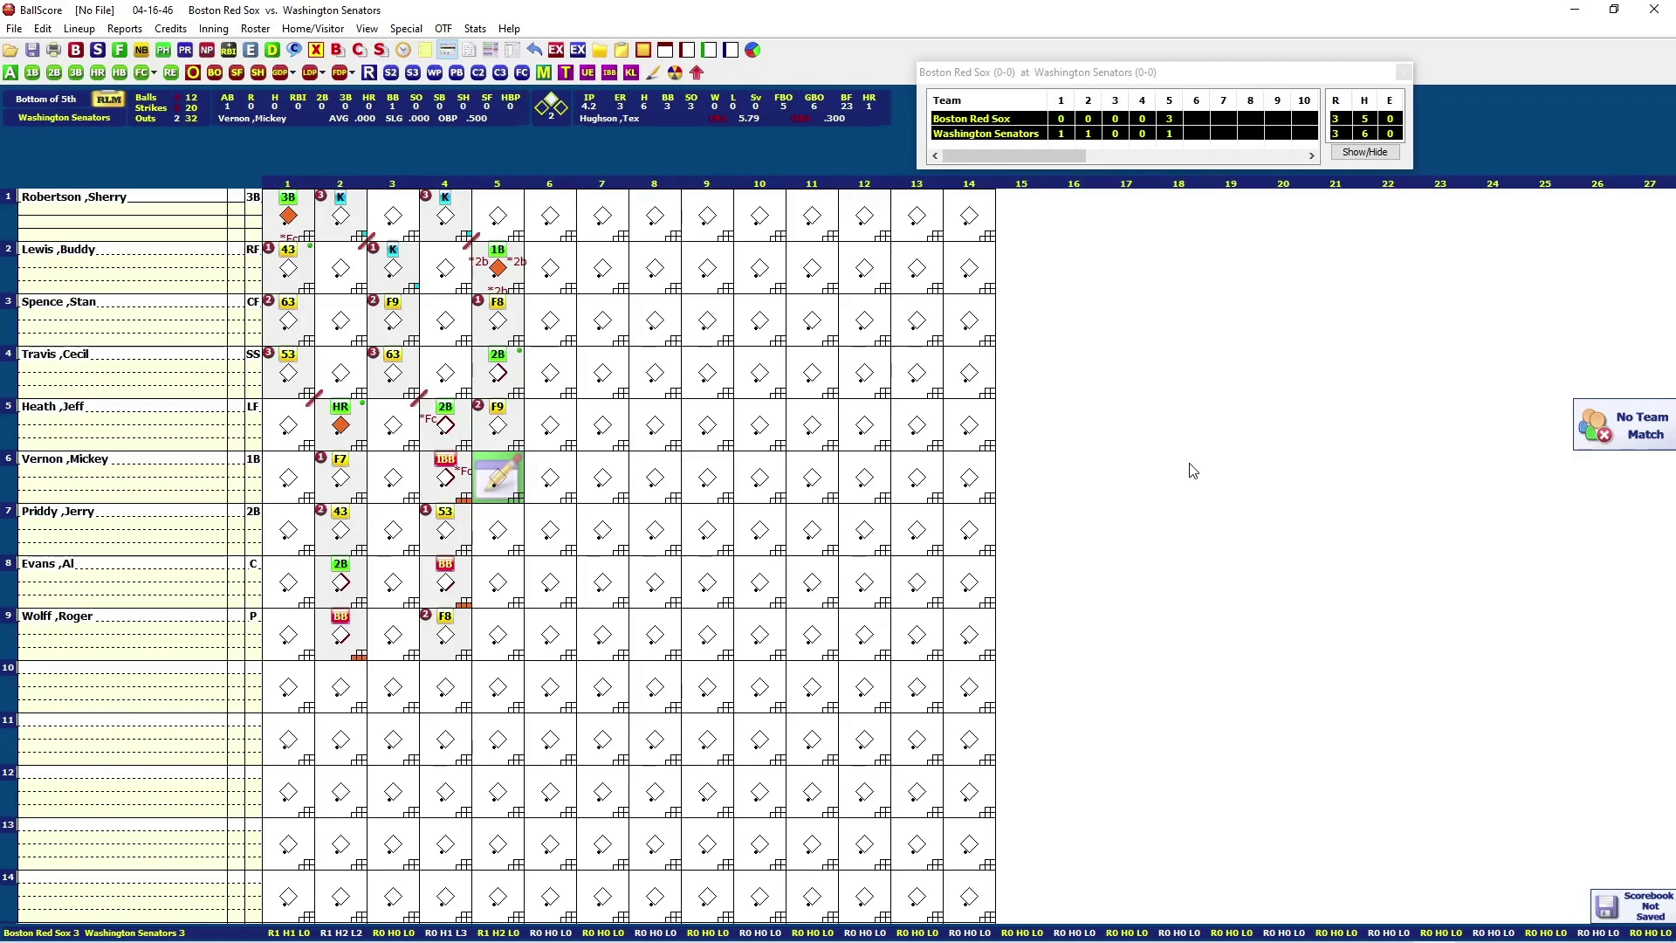
- Score a walk for Vernon, mark it as intentional (IBB), and return to Priddy's fifth-inning cell
{"action": "key", "text": "s"}
{"action": "key", "text": "w"}
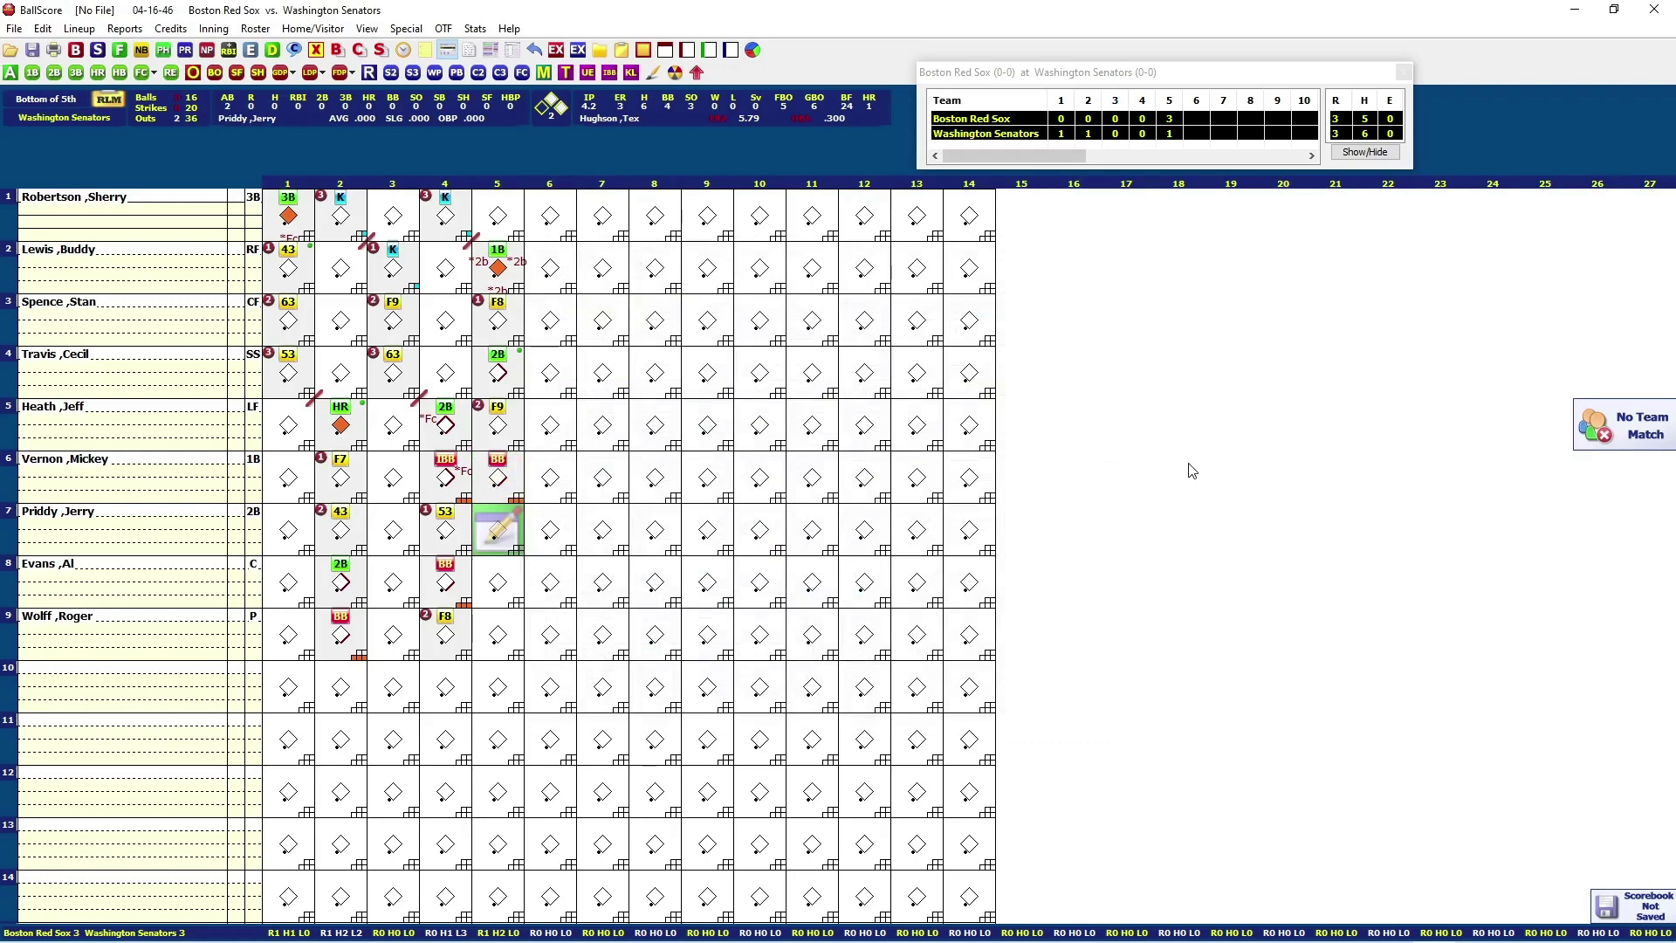
{"action": "left_click", "coordinate": [510, 485]}
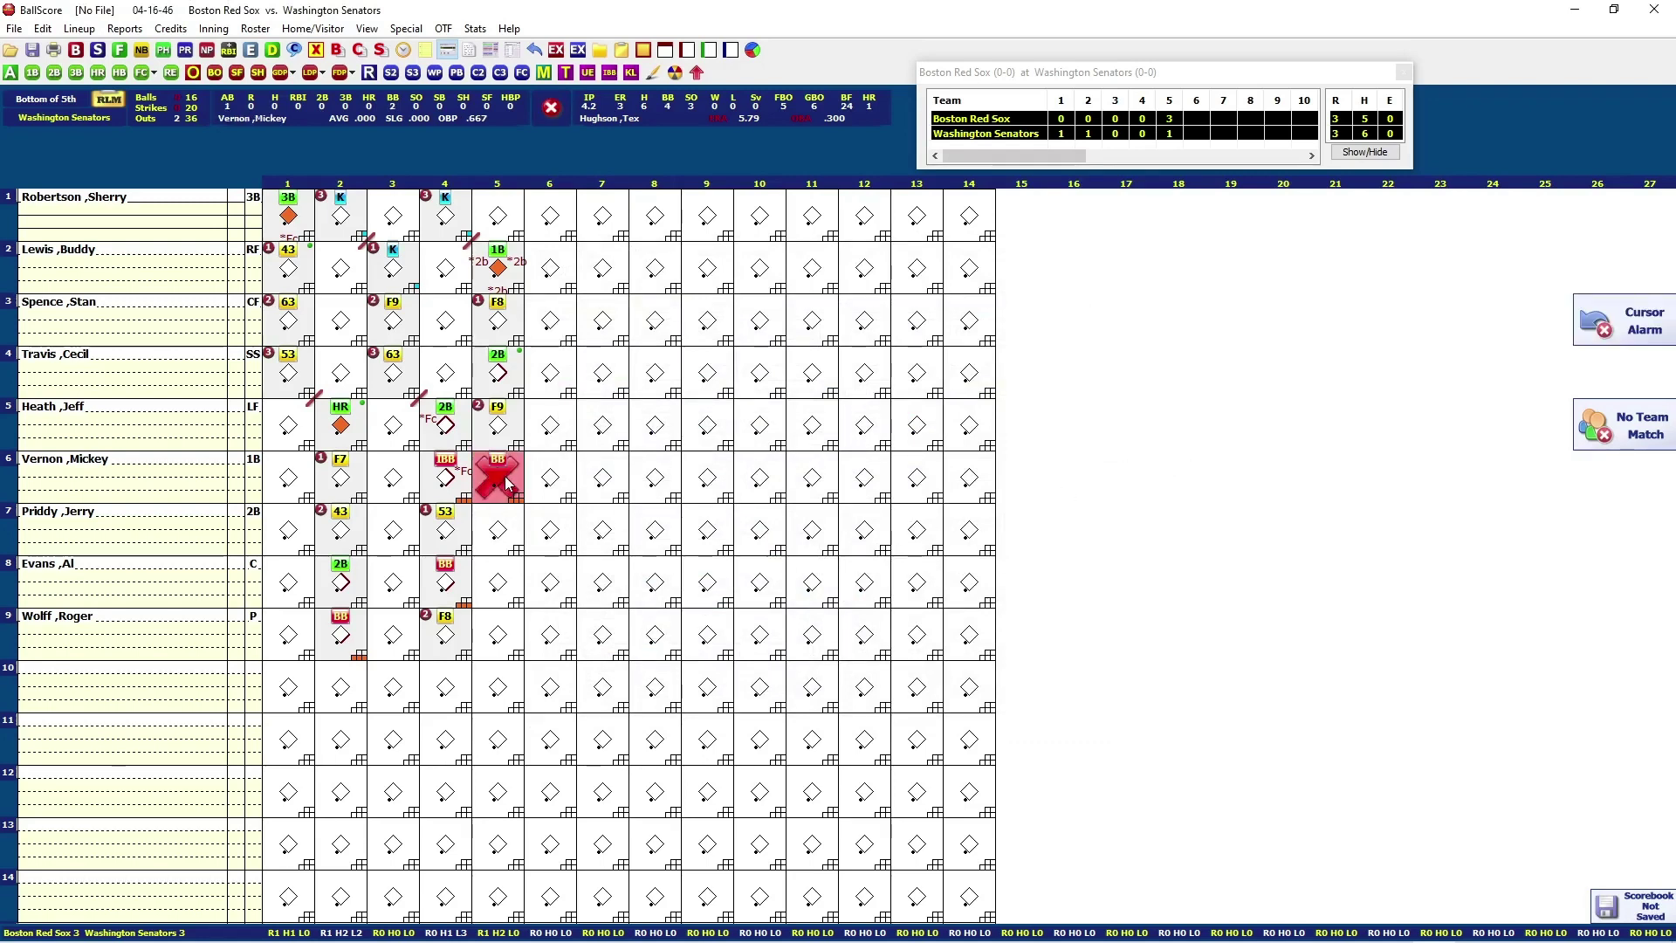
{"action": "left_click", "coordinate": [35, 29]}
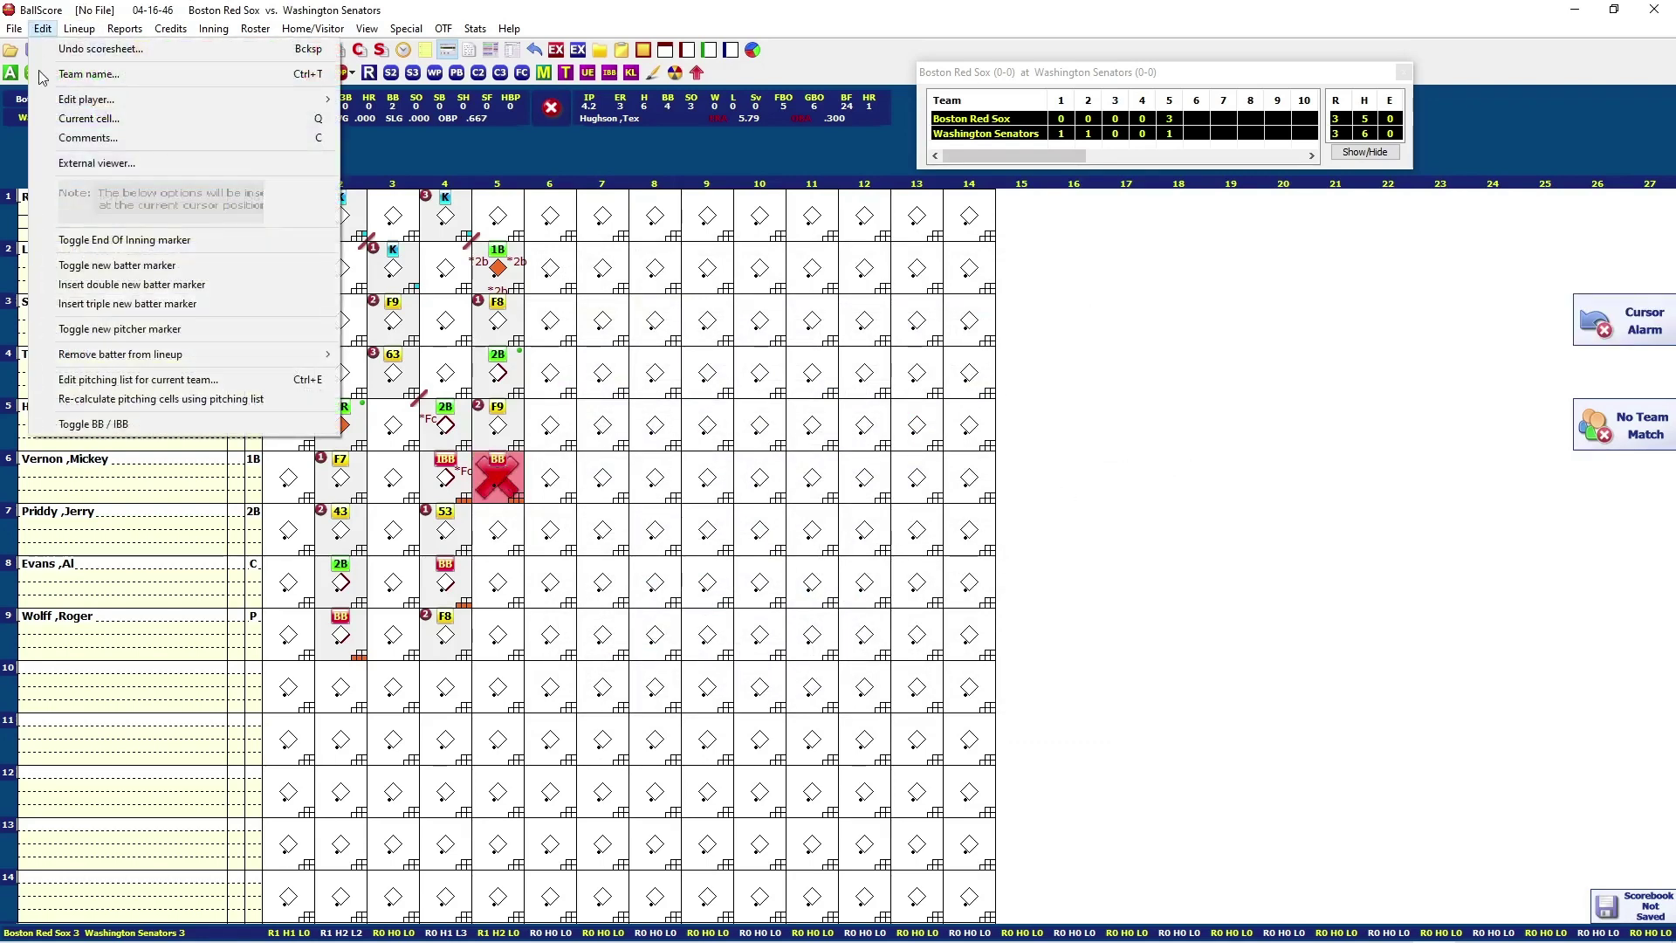
{"action": "left_click", "coordinate": [89, 424]}
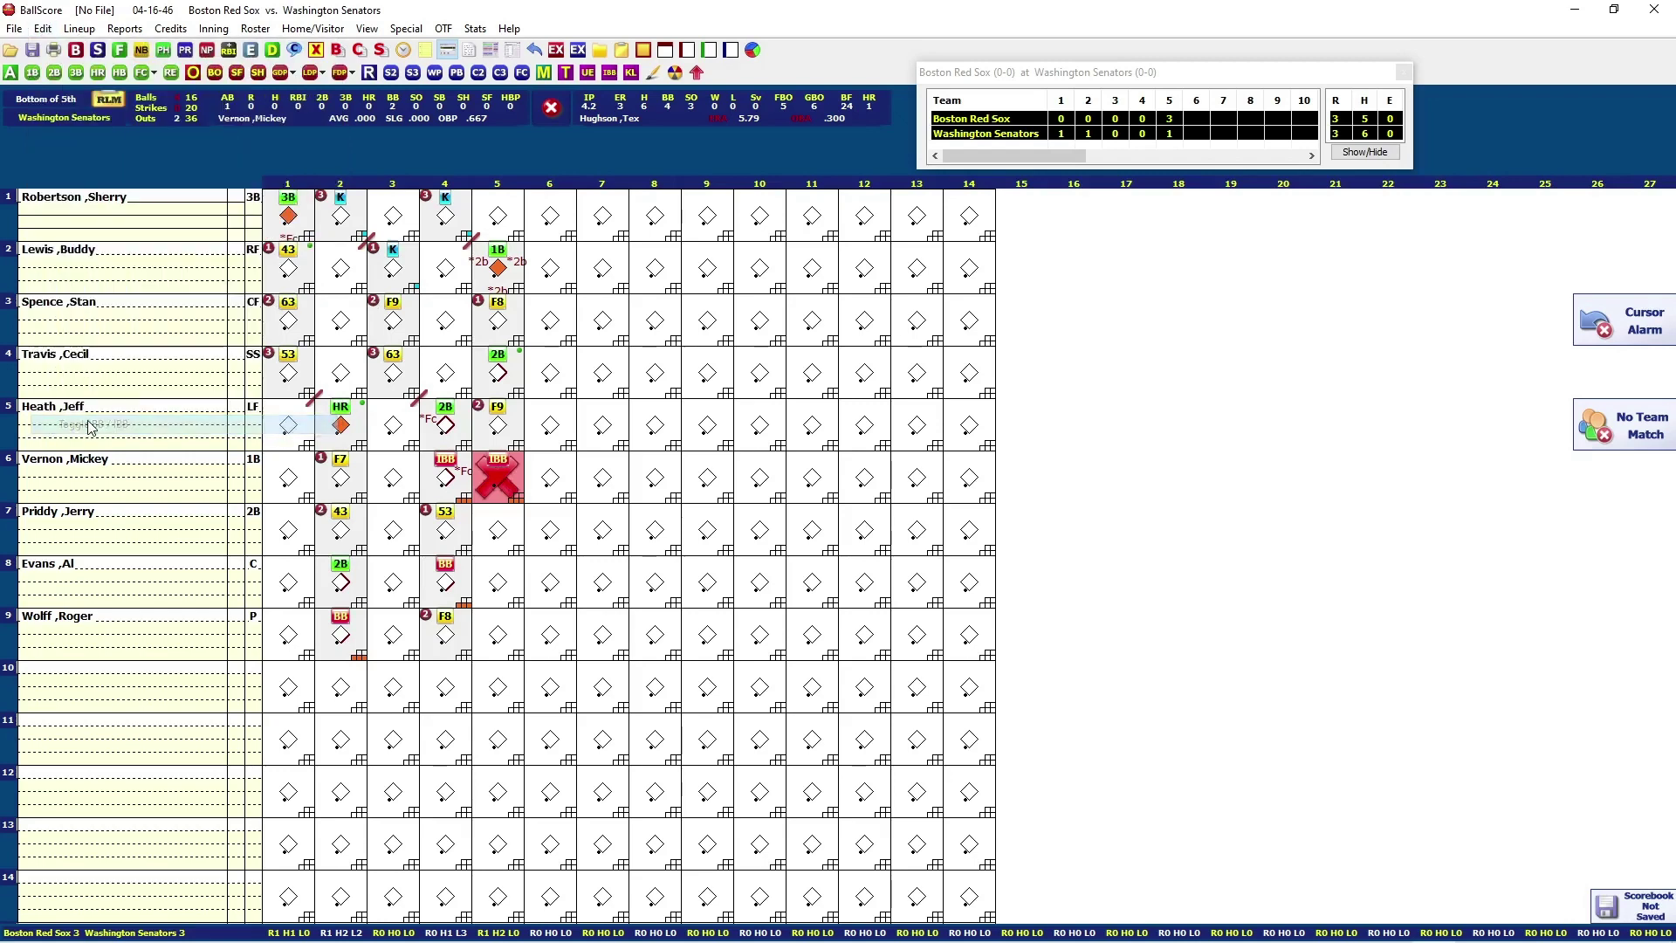
{"action": "left_click", "coordinate": [499, 537]}
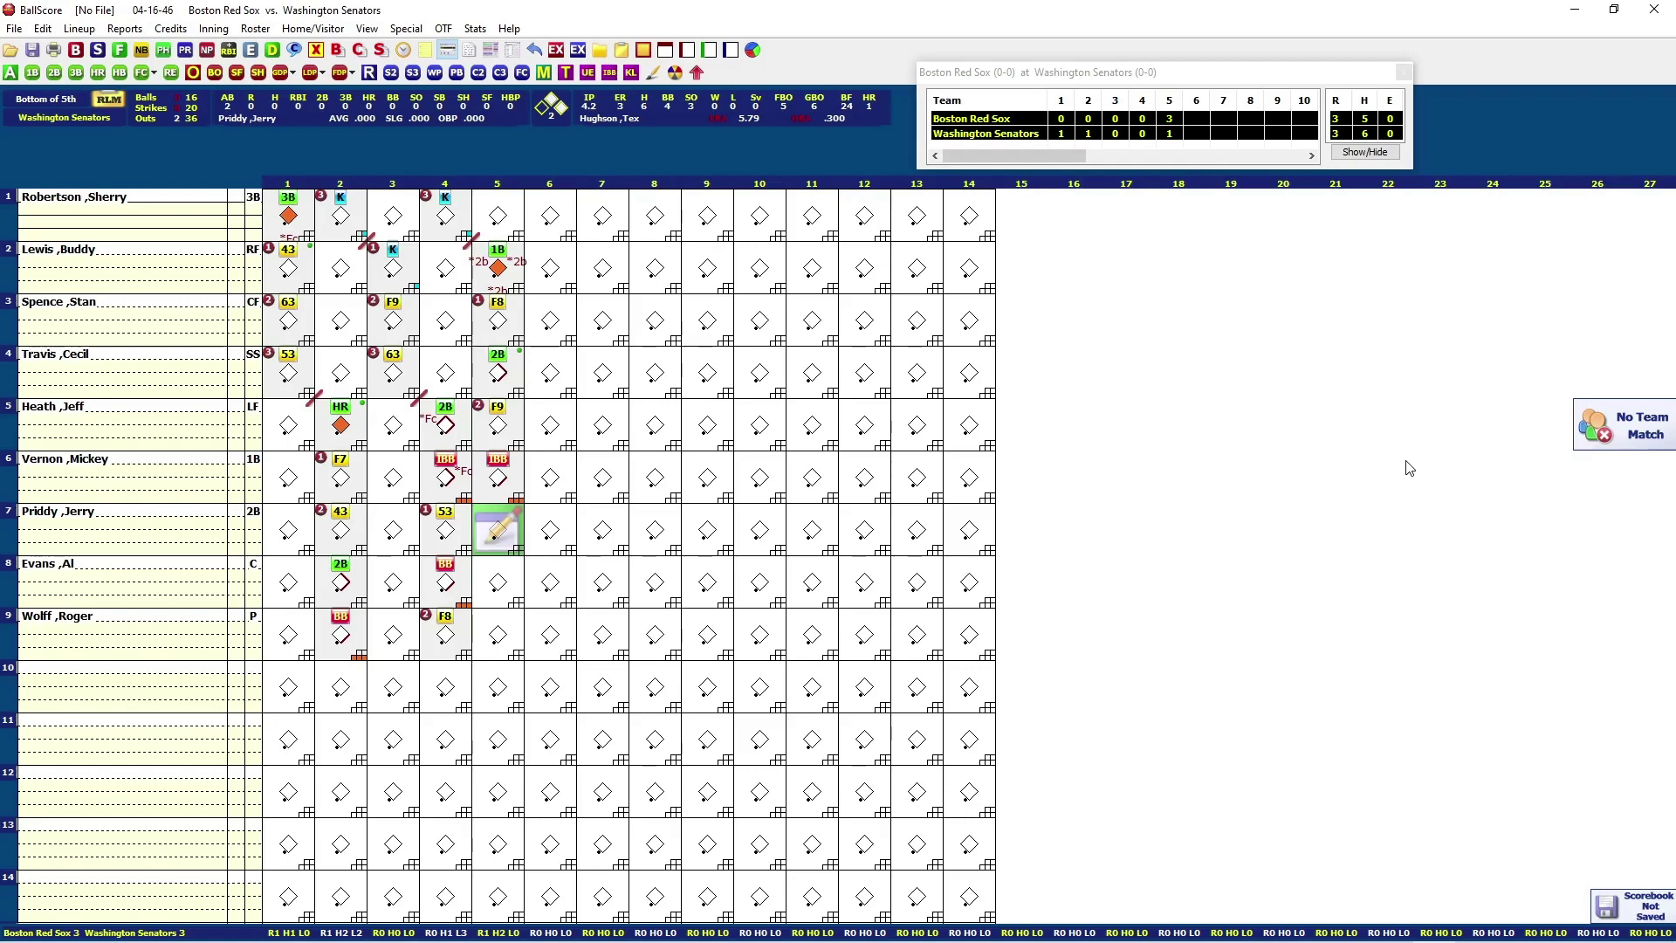
- Score a 53 groundout for Priddy to end the fifth inning and an F8 flyout for Metkovich in the sixth
{"action": "key", "text": "o"}
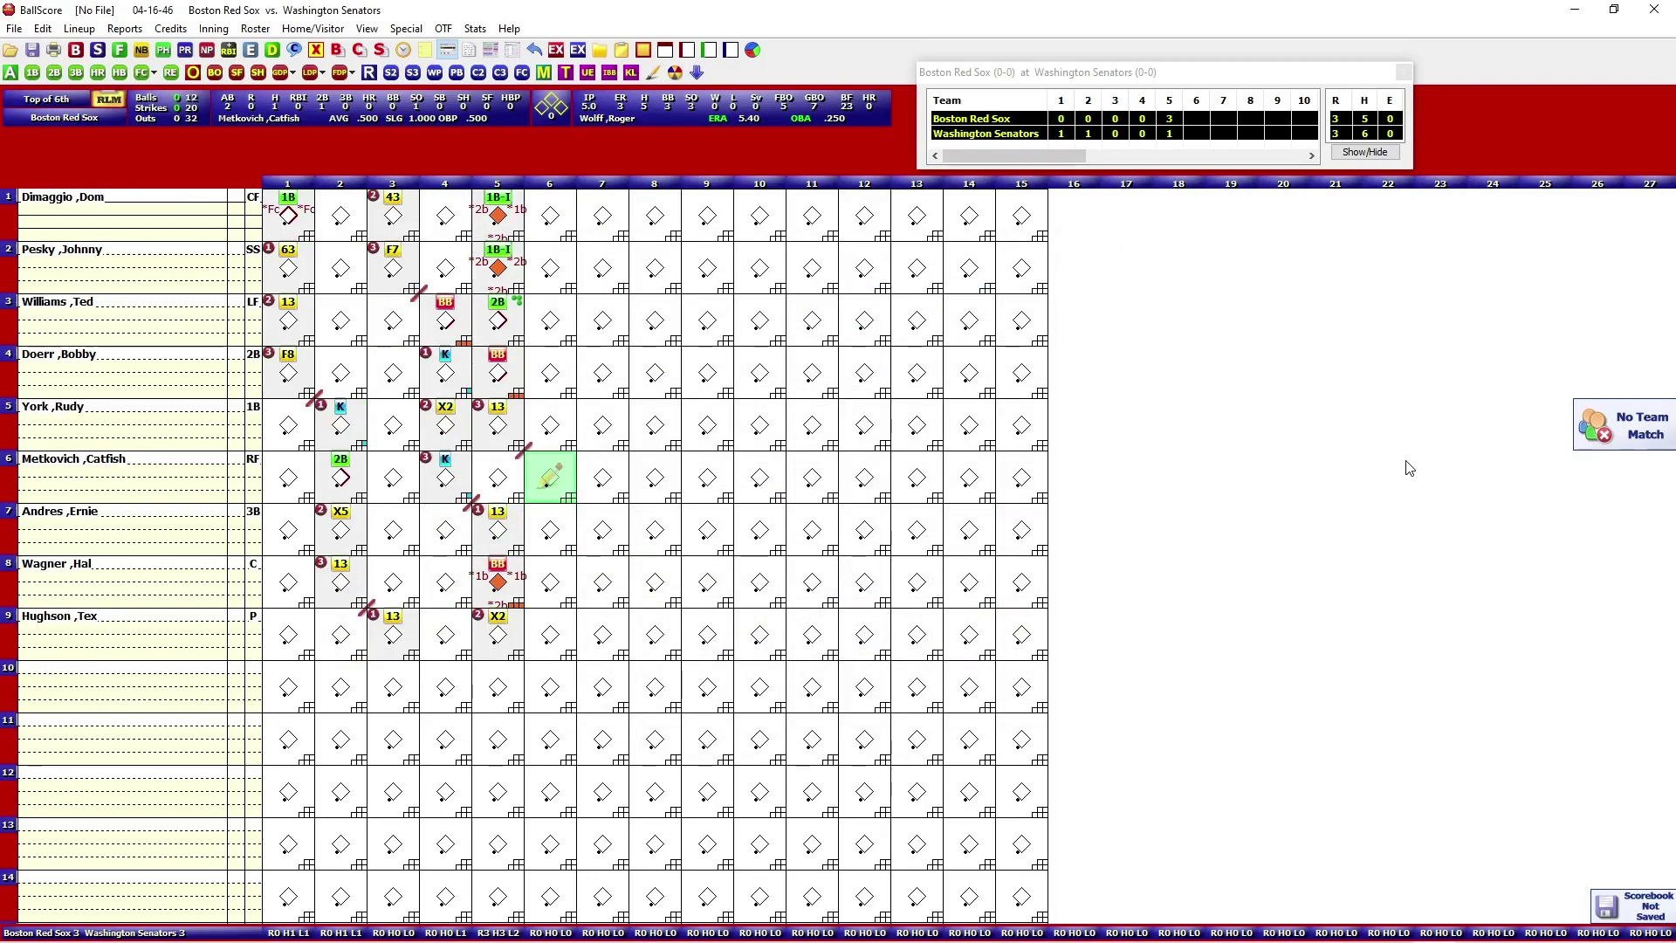
{"action": "key", "text": "f"}
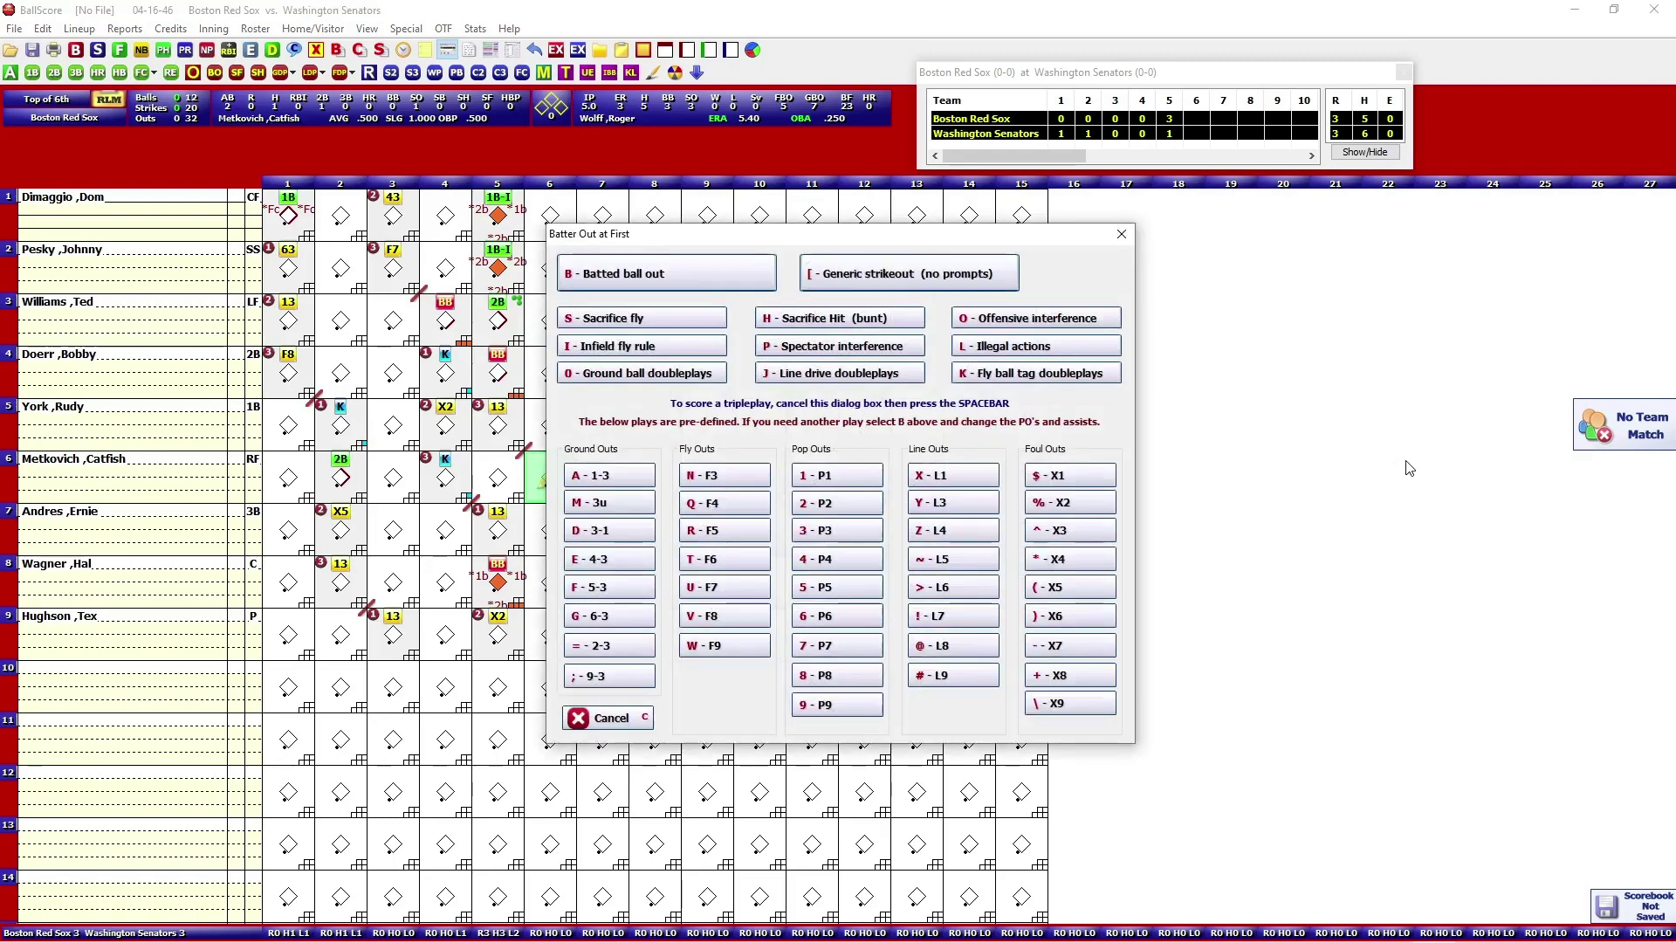
{"action": "key", "text": "8"}
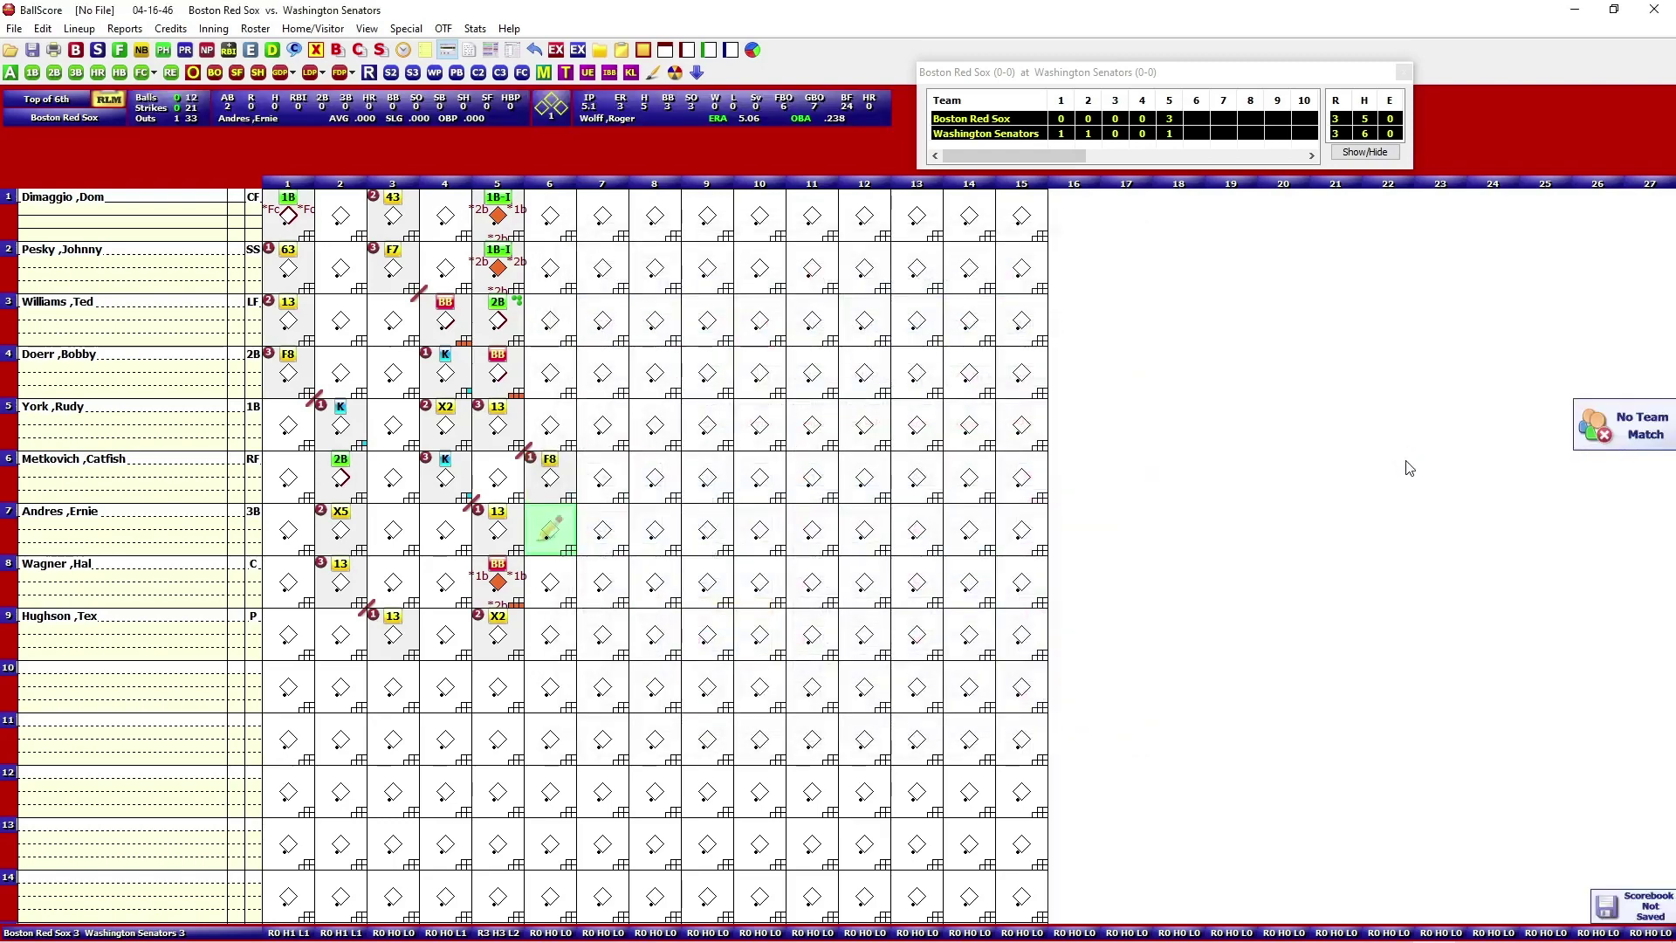
- Score a 13 groundout for Andres and a 43 groundout for Wagner to end the top of the sixth
{"action": "key", "text": "1"}
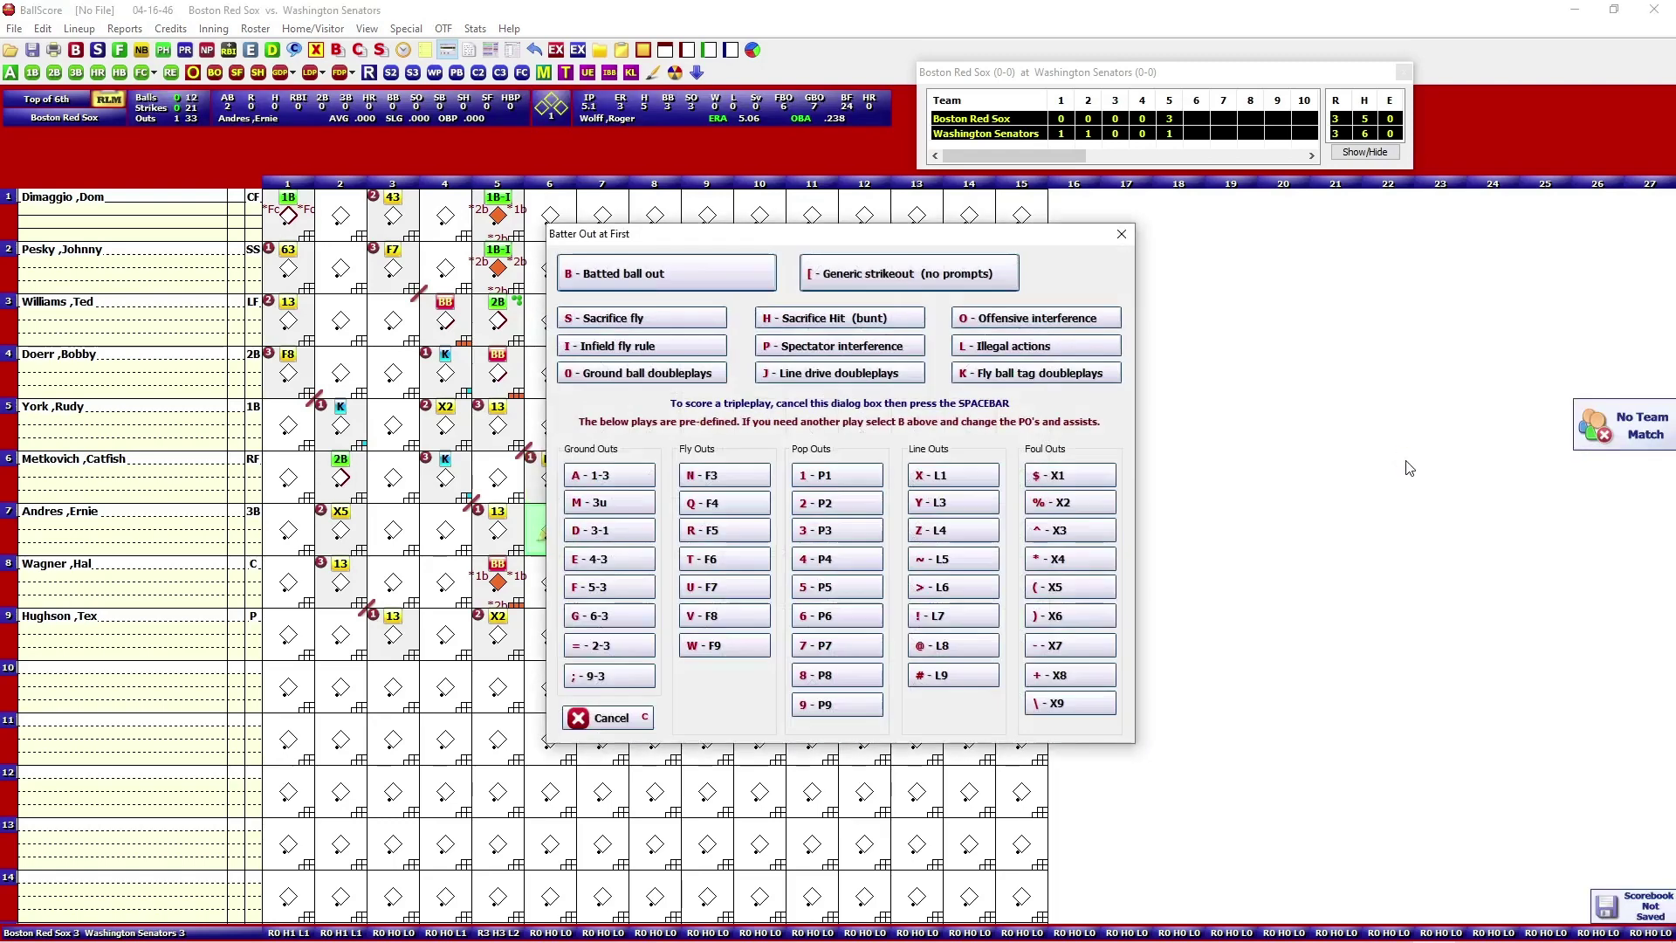
{"action": "key", "text": "3"}
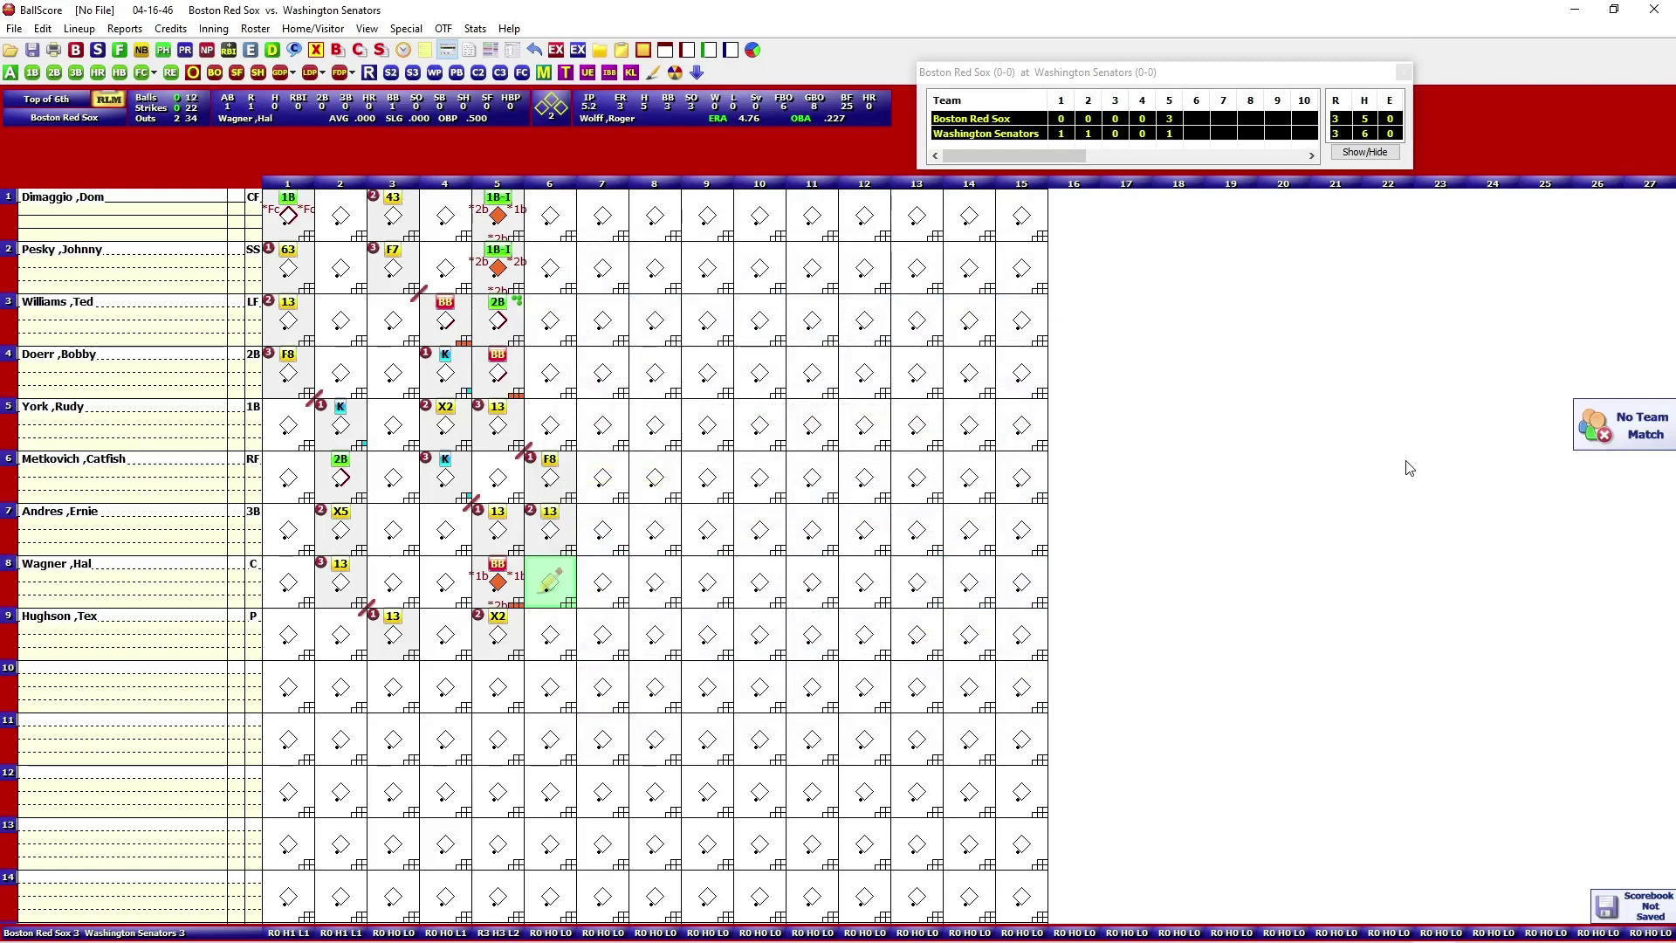
{"action": "key", "text": "1"}
{"action": "key", "text": "3"}
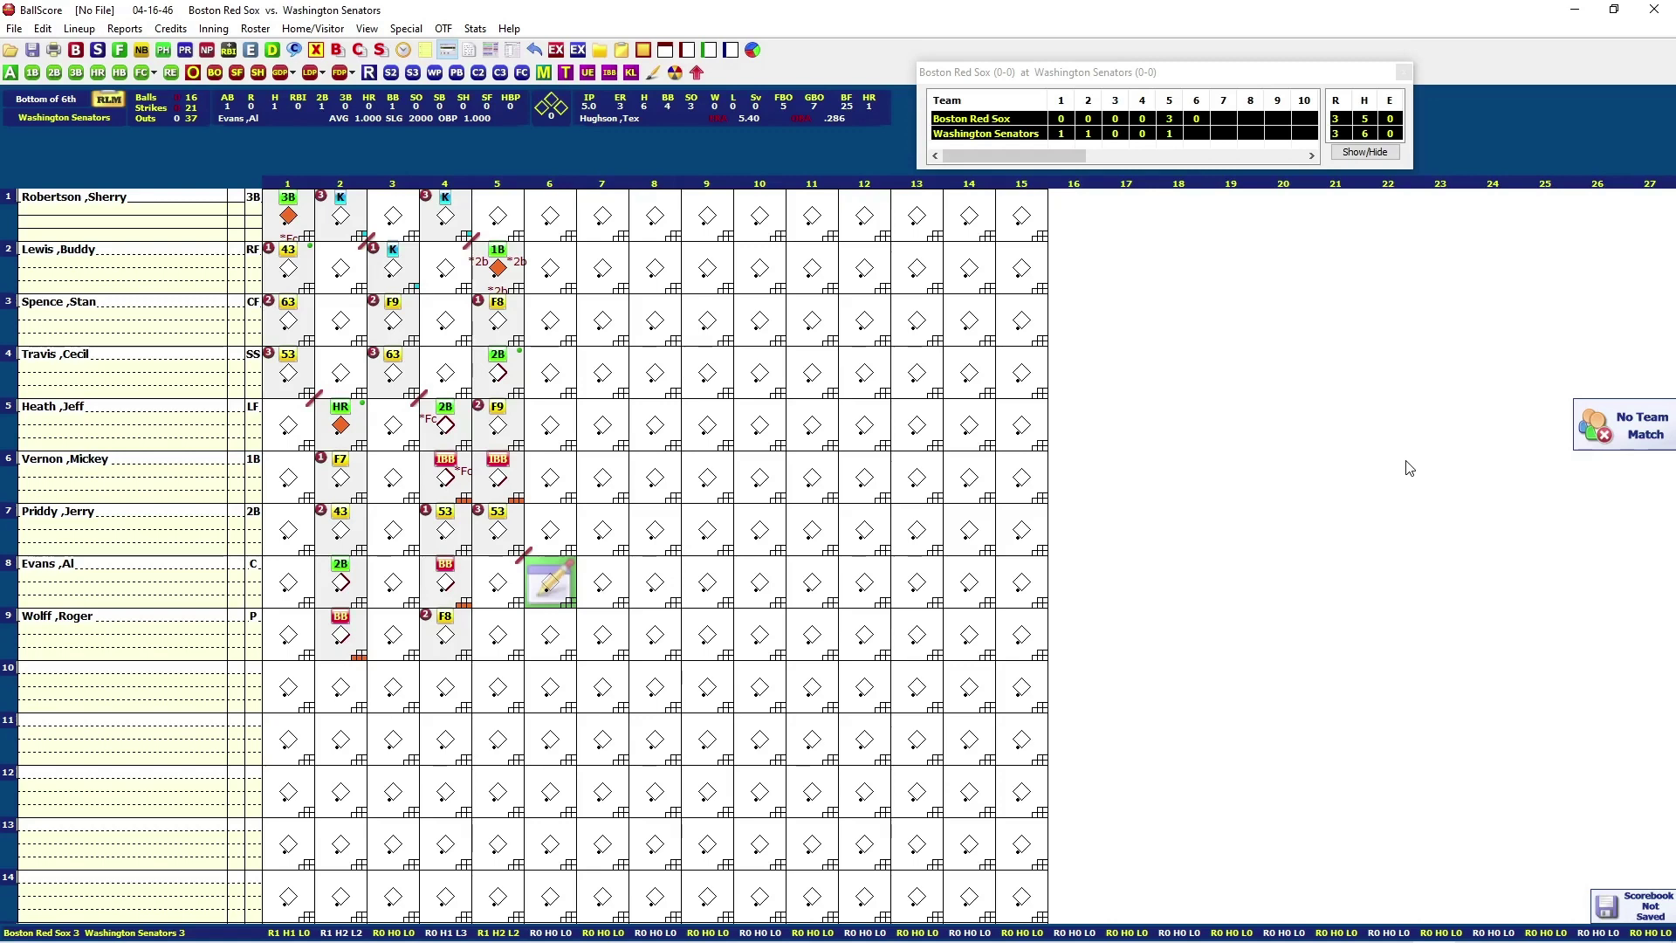
- Score a walk for Evans and a sacrifice hit for Wolff, advancing Evans to second and crediting the putout to the pitcher
{"action": "key", "text": "b"}
{"action": "key", "text": "Return"}
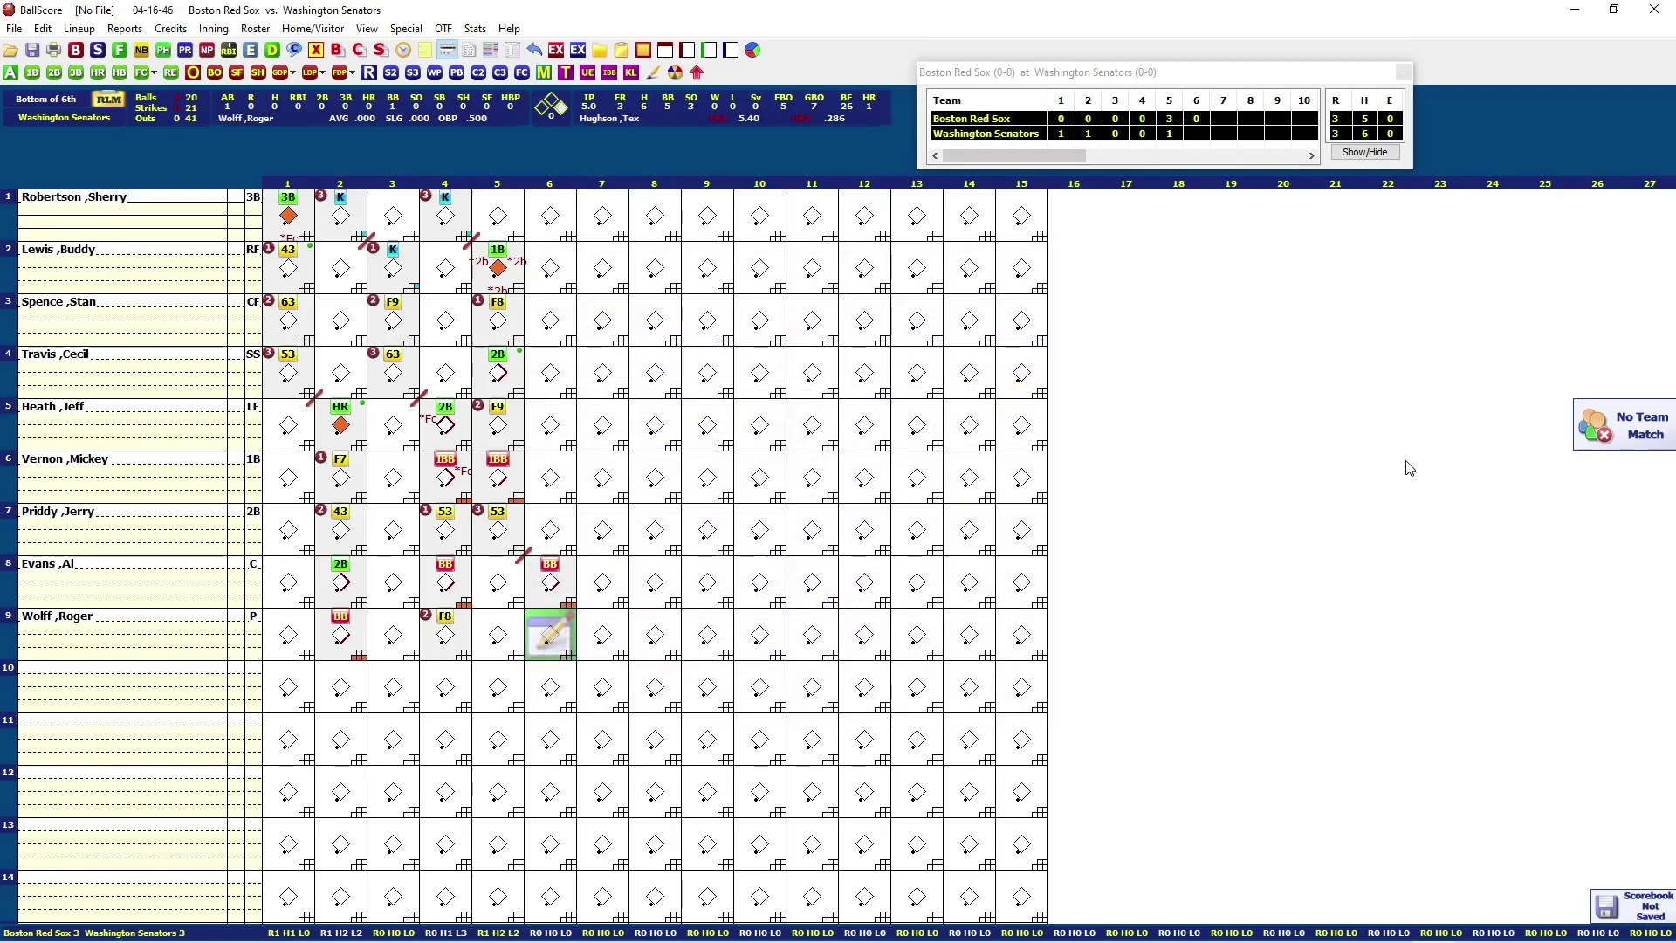
{"action": "key", "text": "o"}
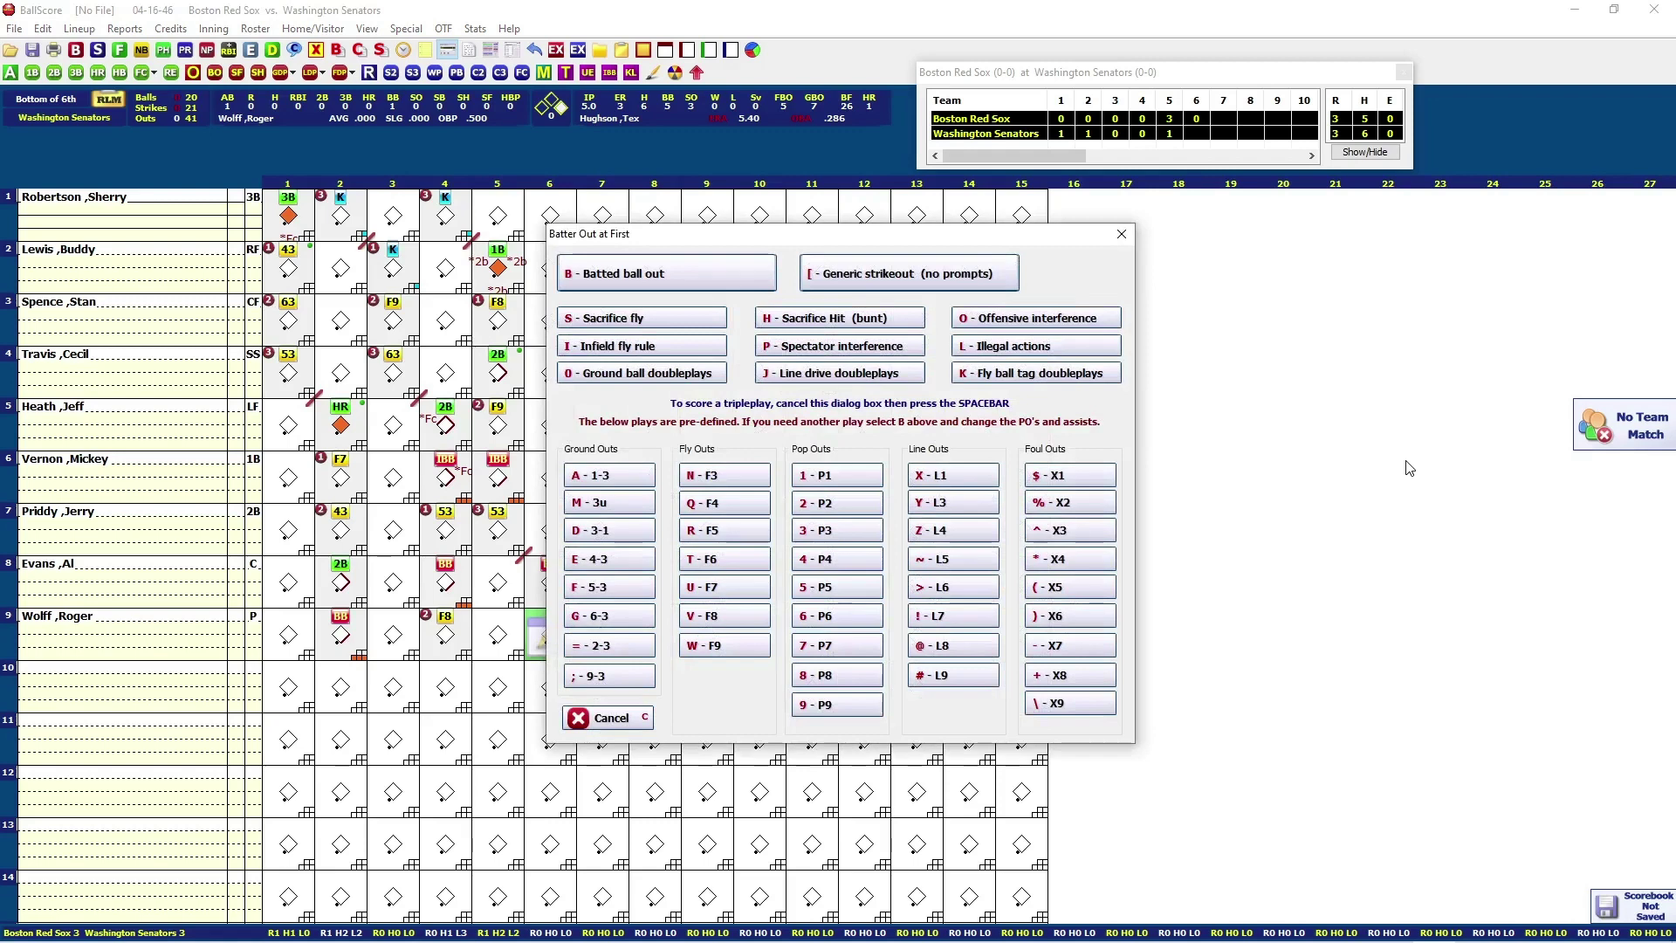
{"action": "key", "text": "e"}
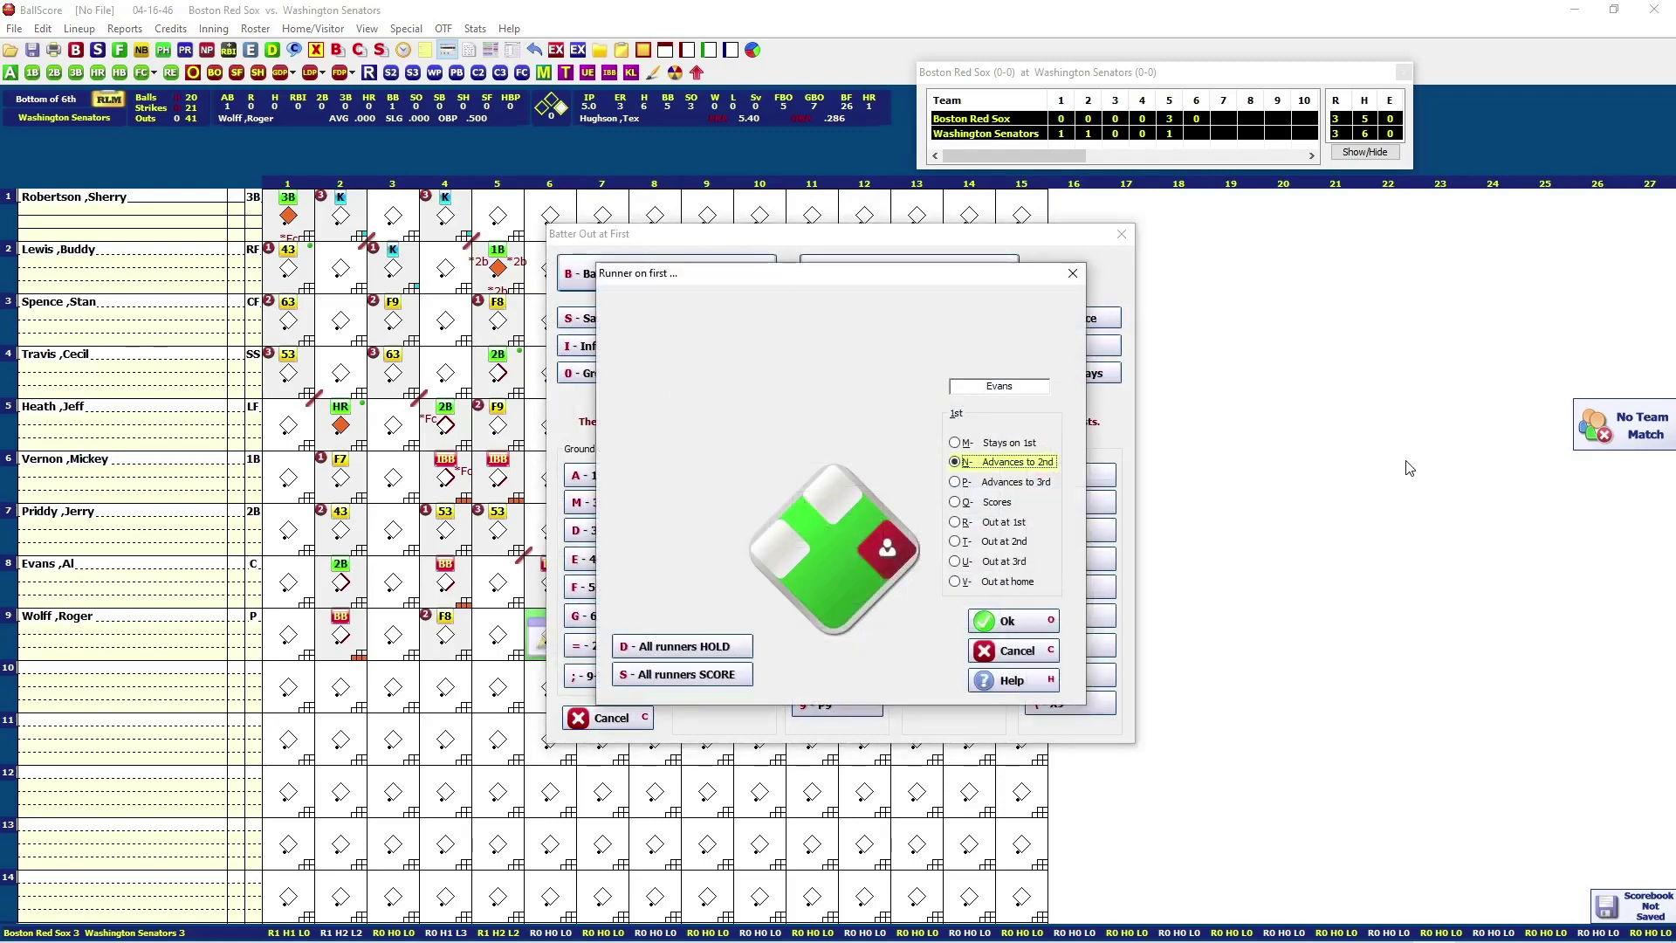
{"action": "key", "text": "o"}
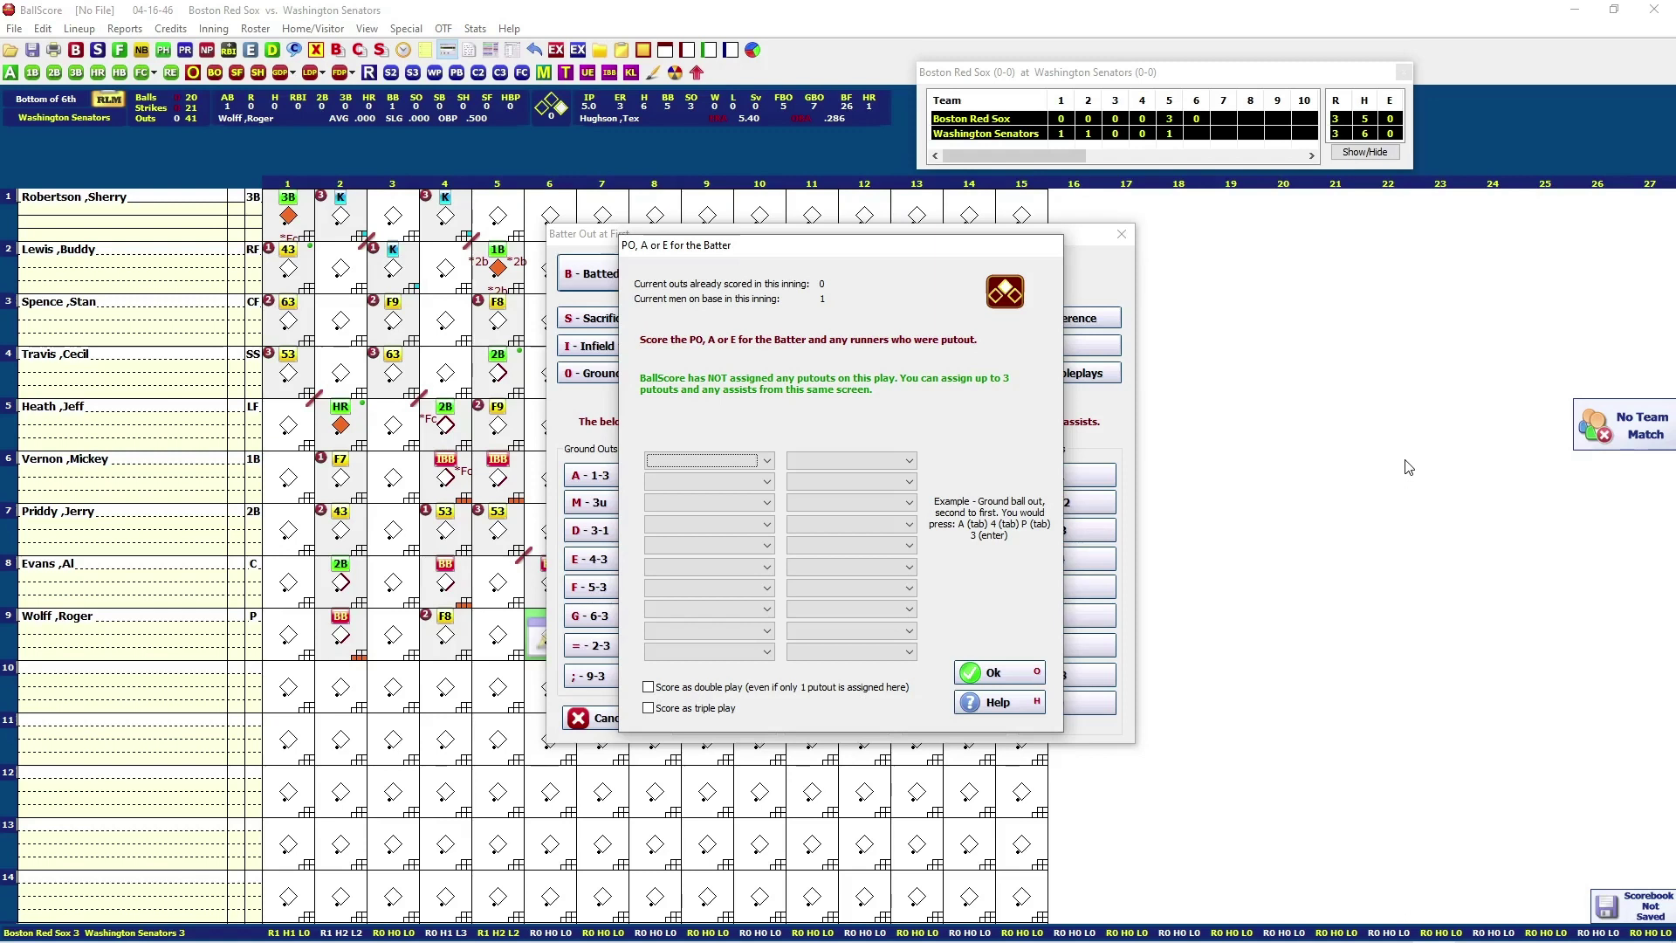
{"action": "left_click", "coordinate": [714, 461]}
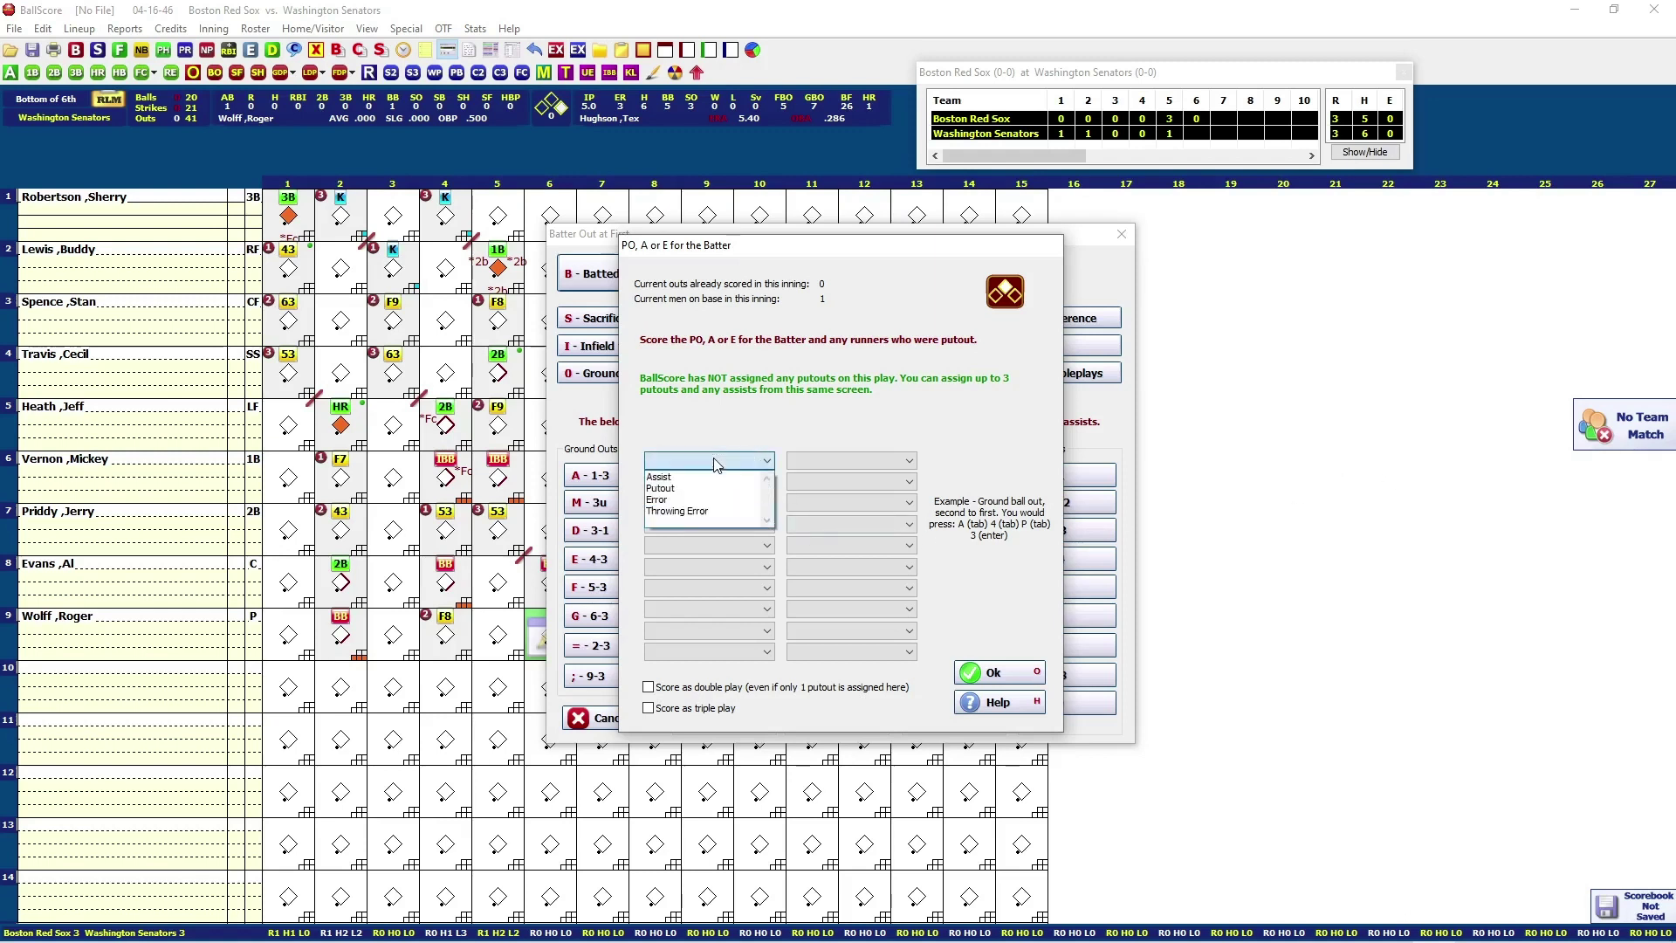
{"action": "left_click", "coordinate": [742, 478]}
{"action": "left_click", "coordinate": [836, 461]}
{"action": "left_click", "coordinate": [836, 474]}
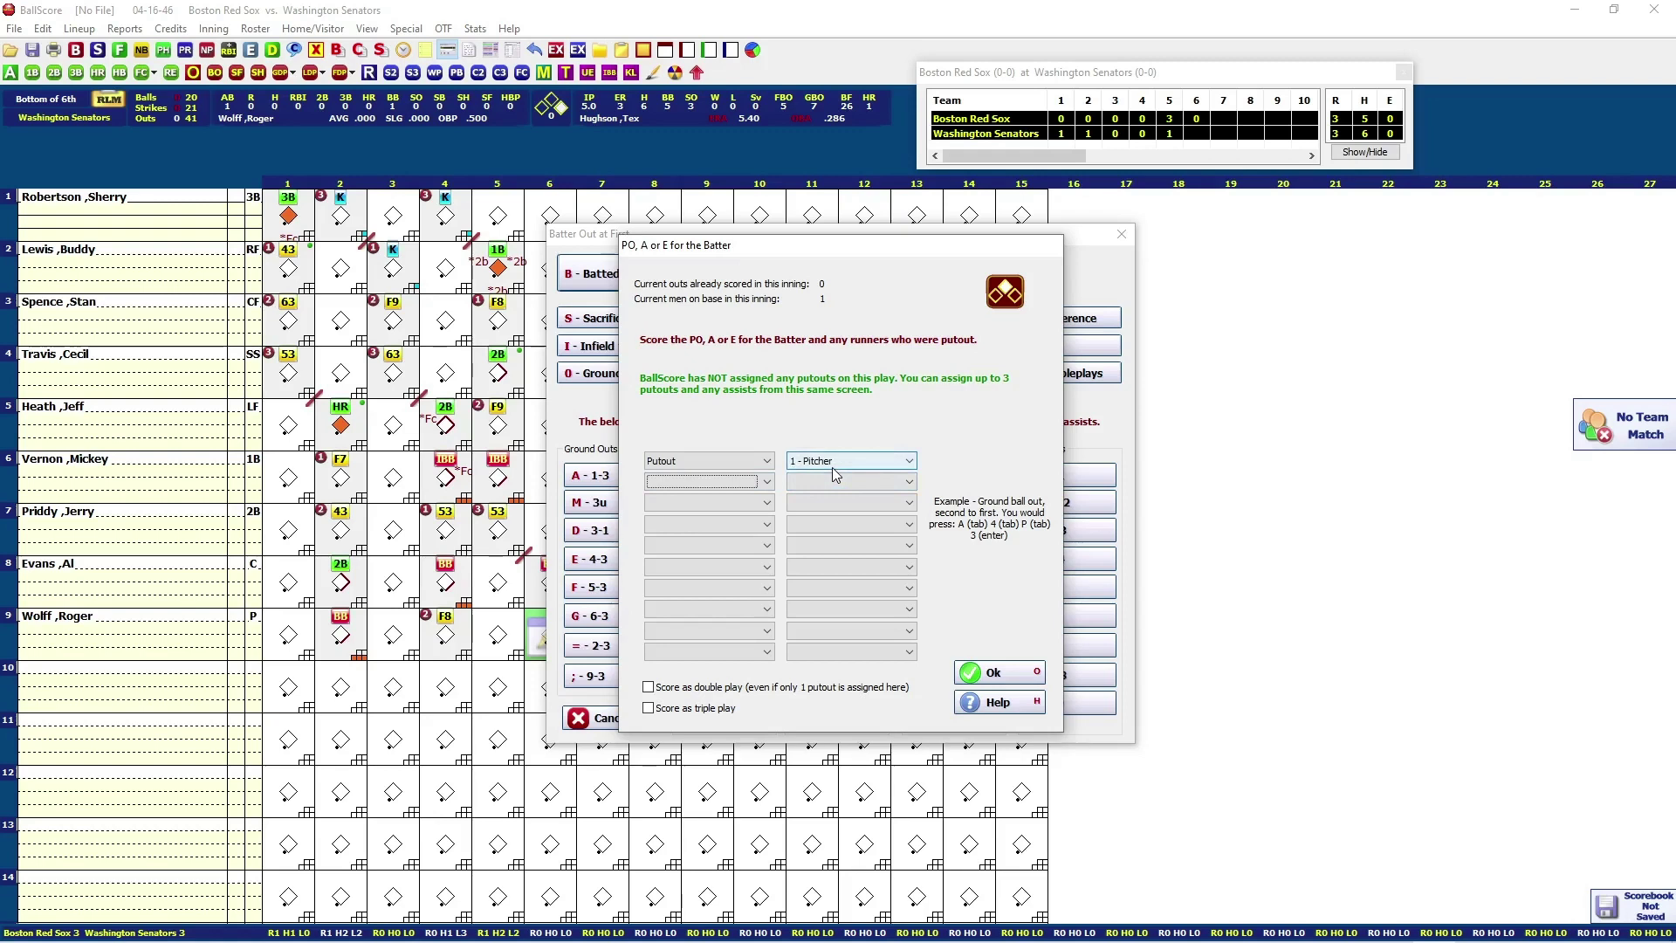
{"action": "left_click", "coordinate": [995, 672]}
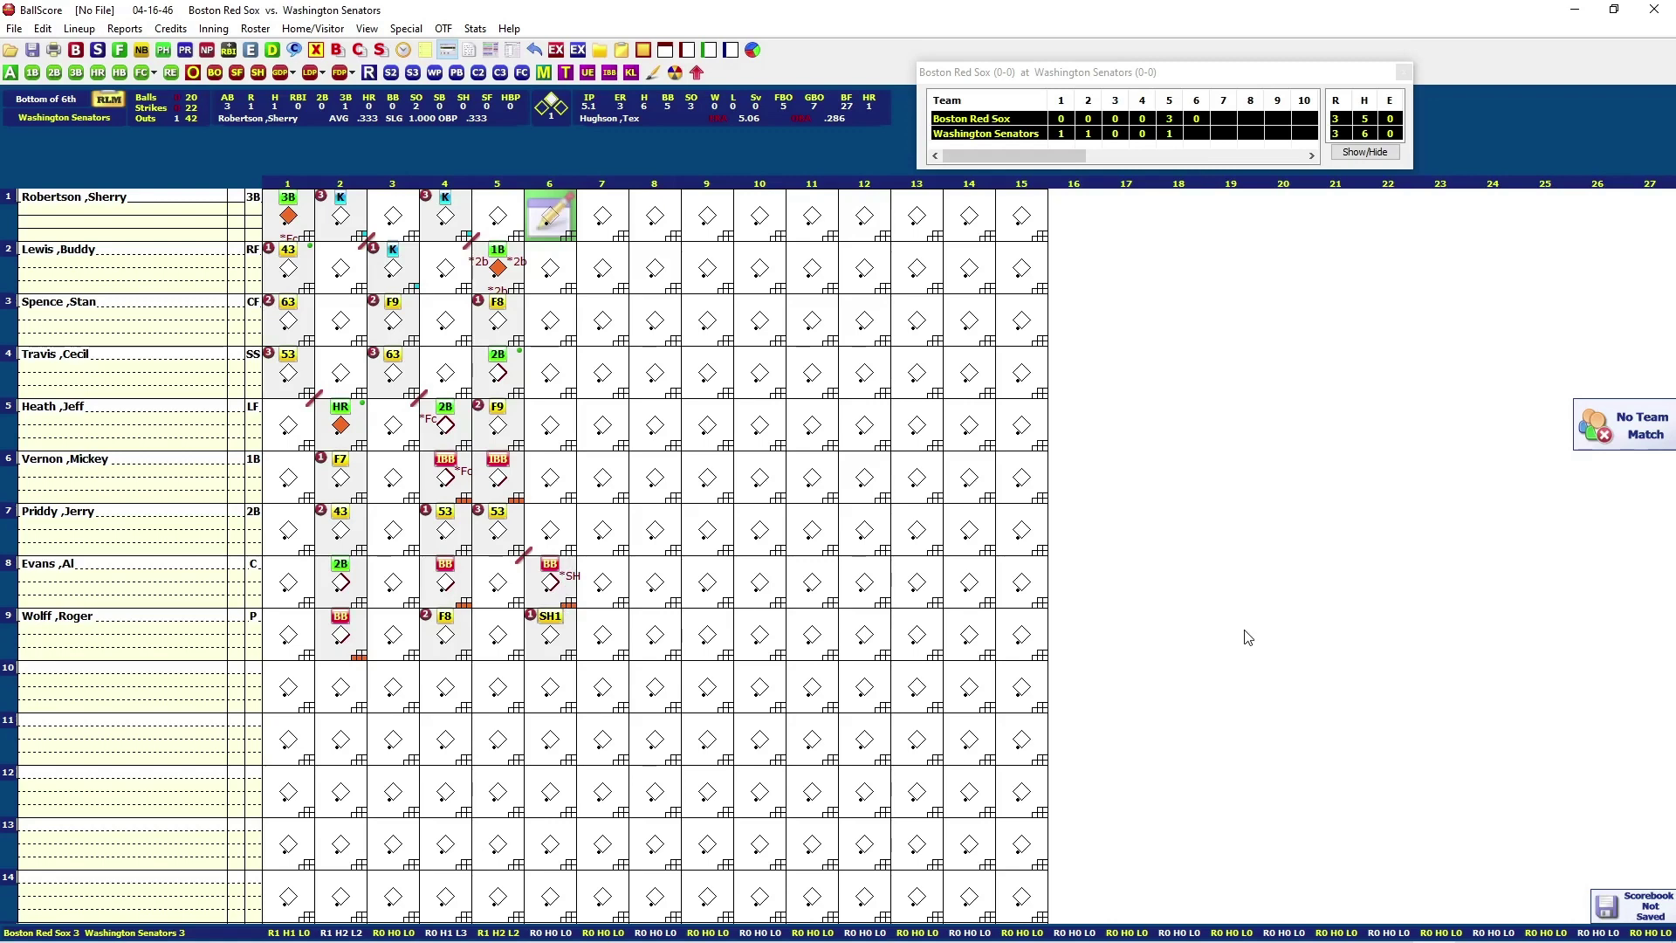
- Score a single for Robertson, with Evans scoring from second
{"action": "key", "text": "1"}
{"action": "key", "text": "1"}
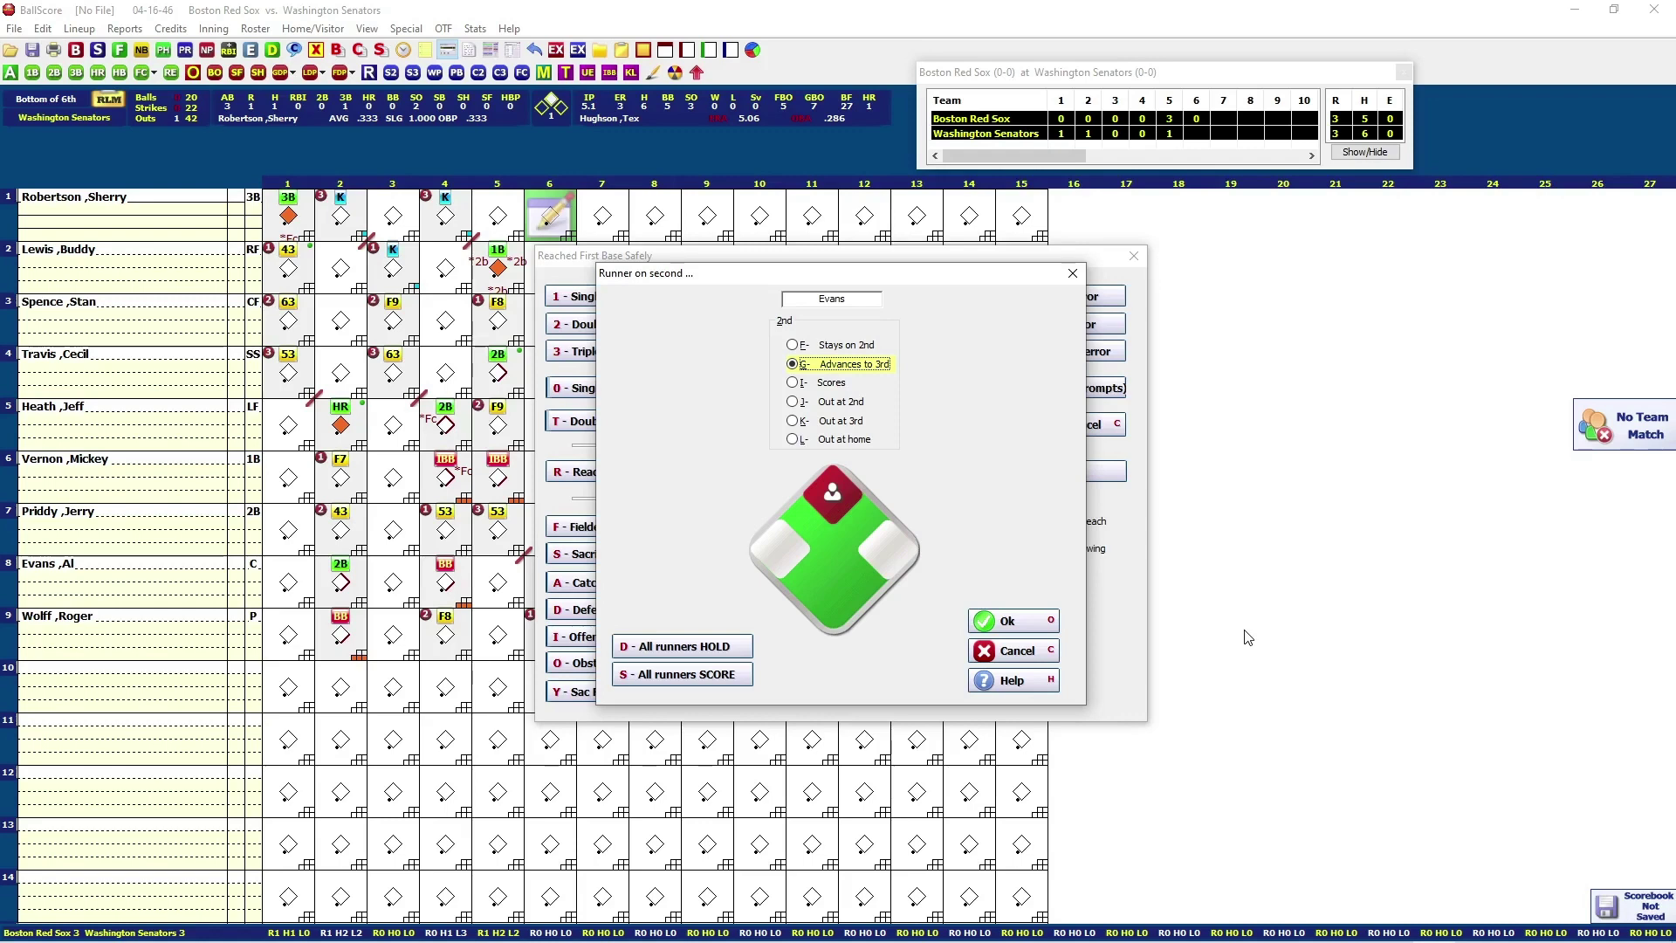
{"action": "key", "text": "i"}
{"action": "key", "text": "o"}
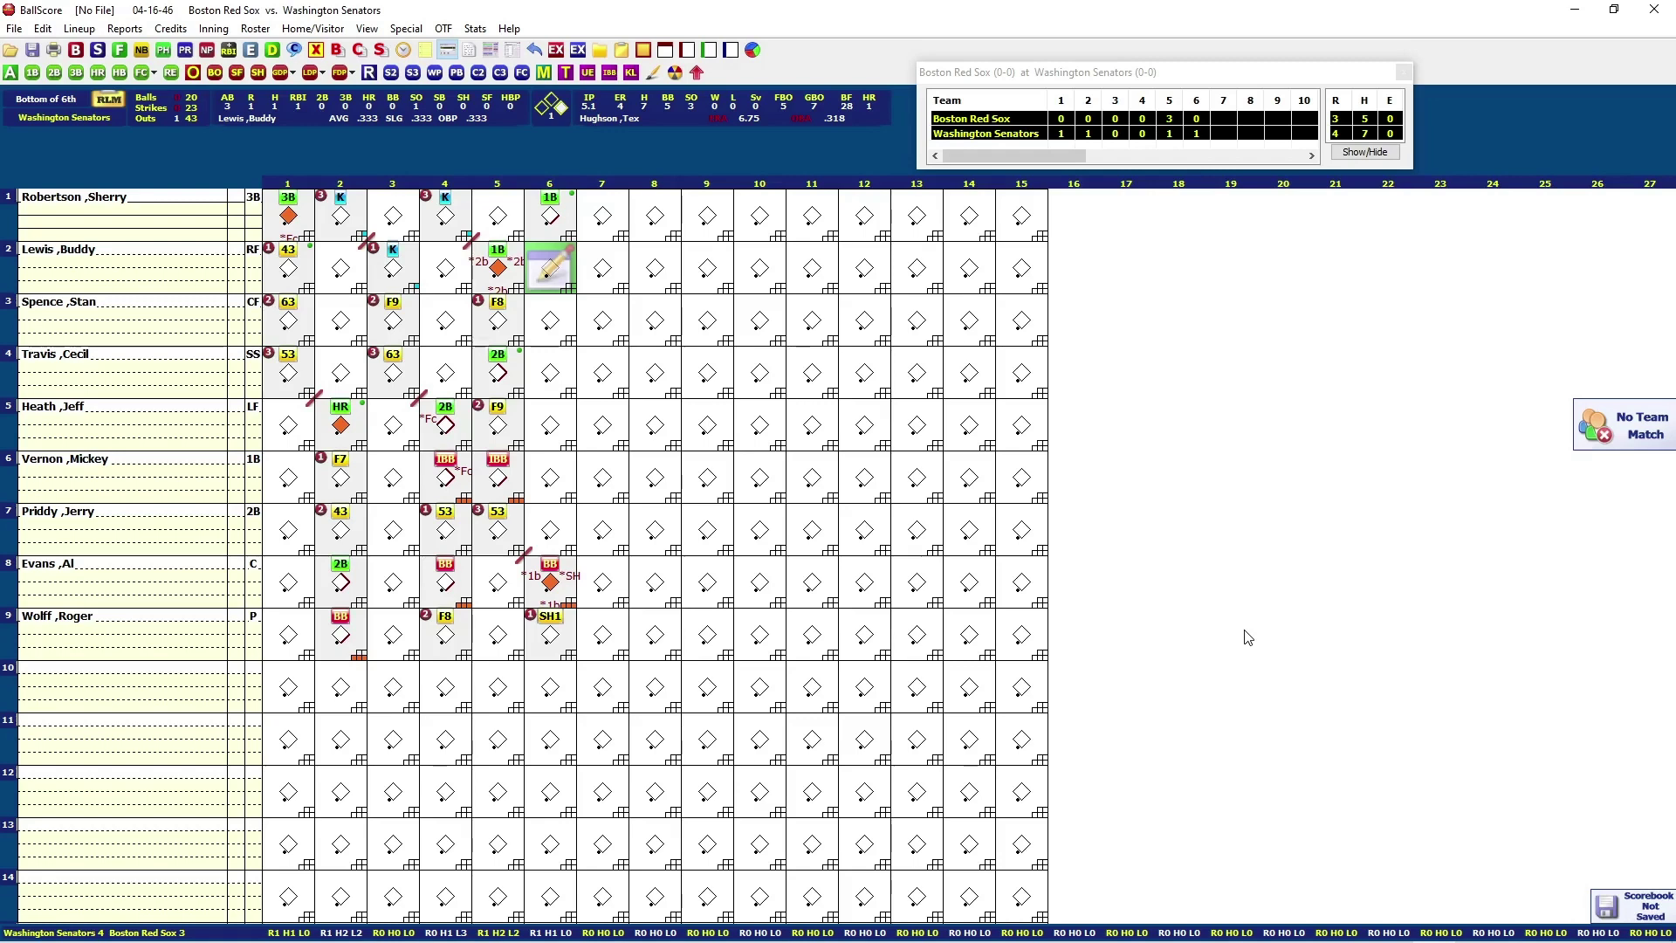
- Score a 13 groundout for Lewis, advancing Robertson to second, and a 31 groundout for Spence to end the sixth
{"action": "key", "text": "o"}
{"action": "key", "text": "g"}
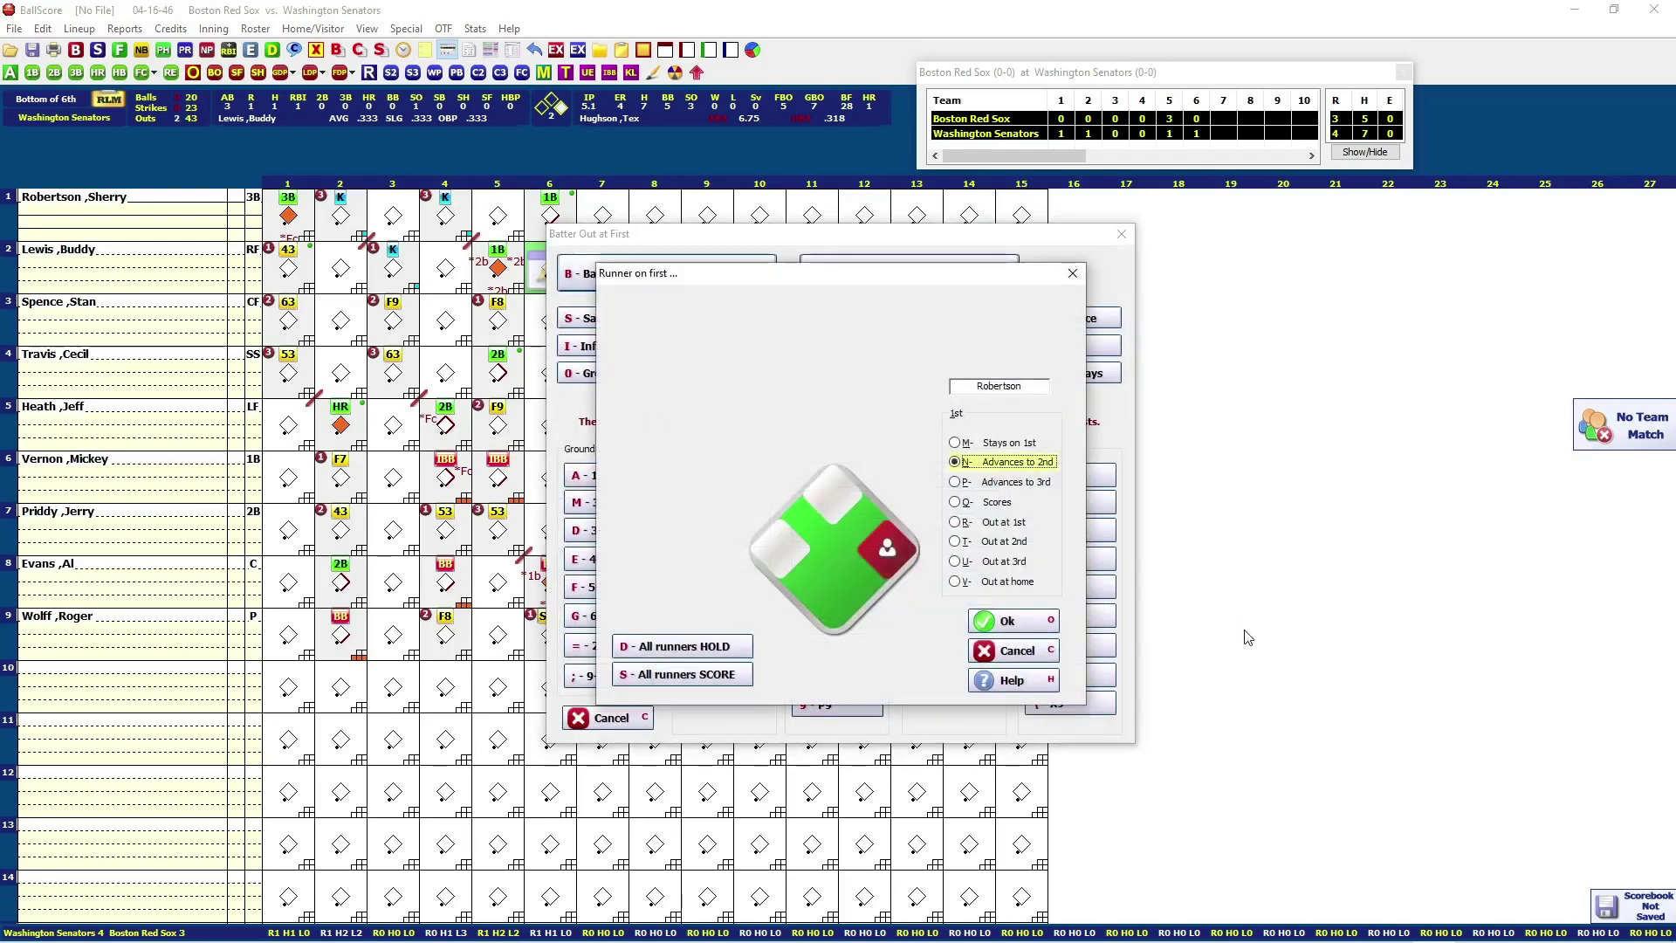
{"action": "key", "text": "o"}
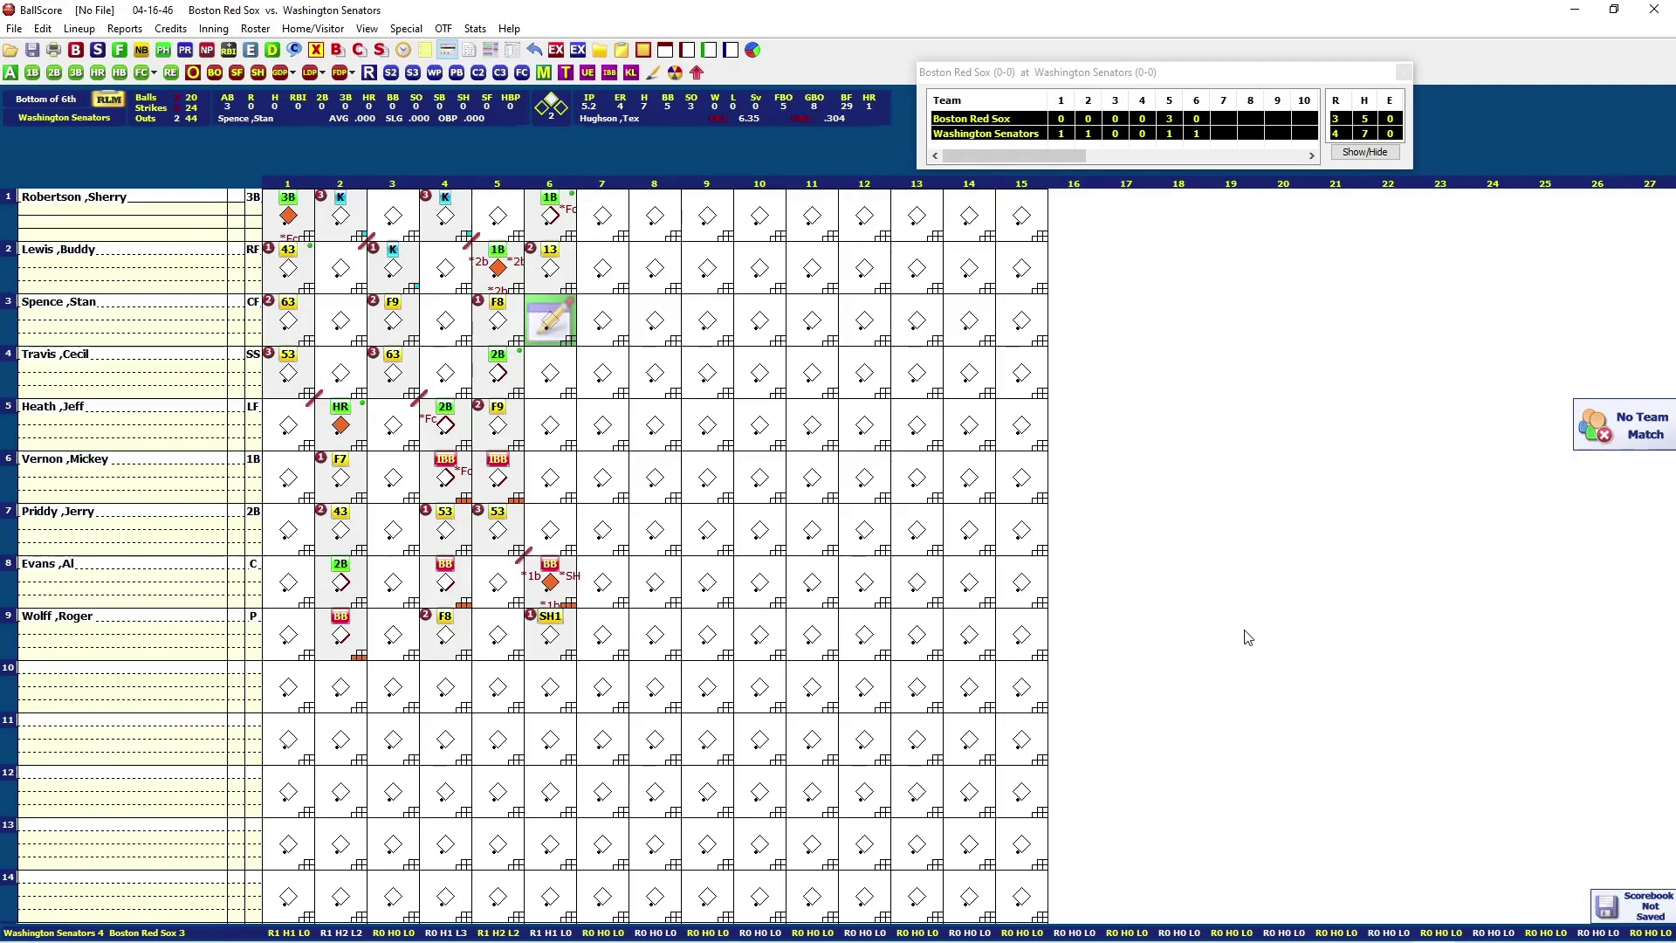
{"action": "key", "text": "o"}
{"action": "key", "text": "d"}
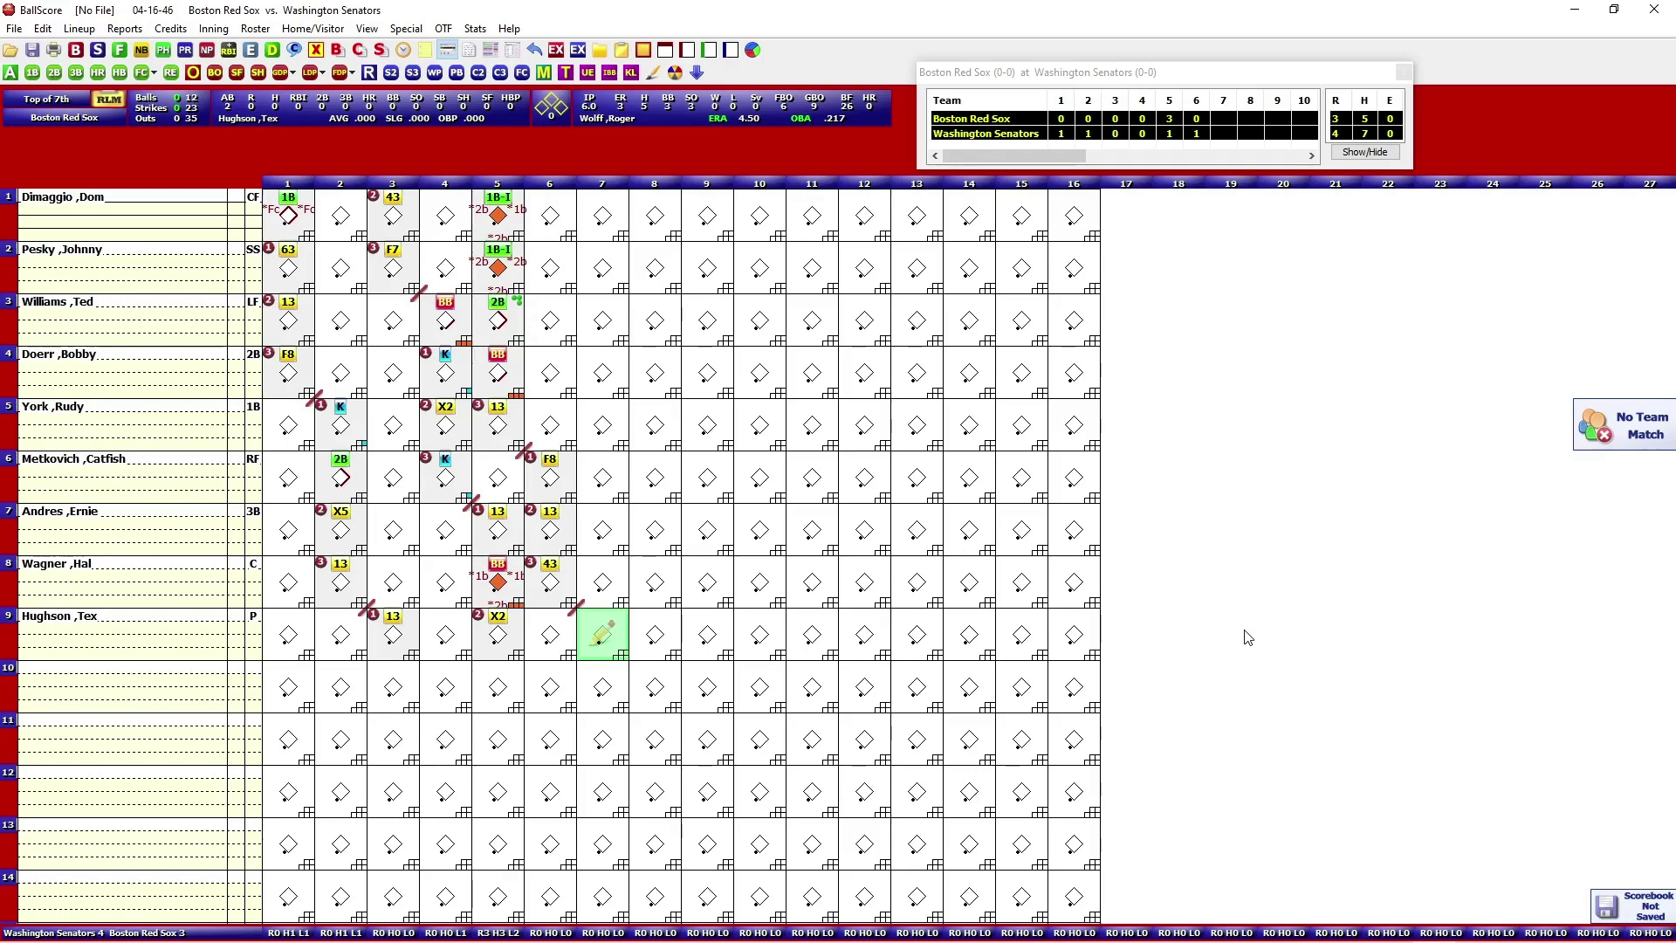
- Score a strikeout for Hughson and an F8 flyout for Dimaggio in the top of the seventh
{"action": "key", "text": "o"}
{"action": "key", "text": "k"}
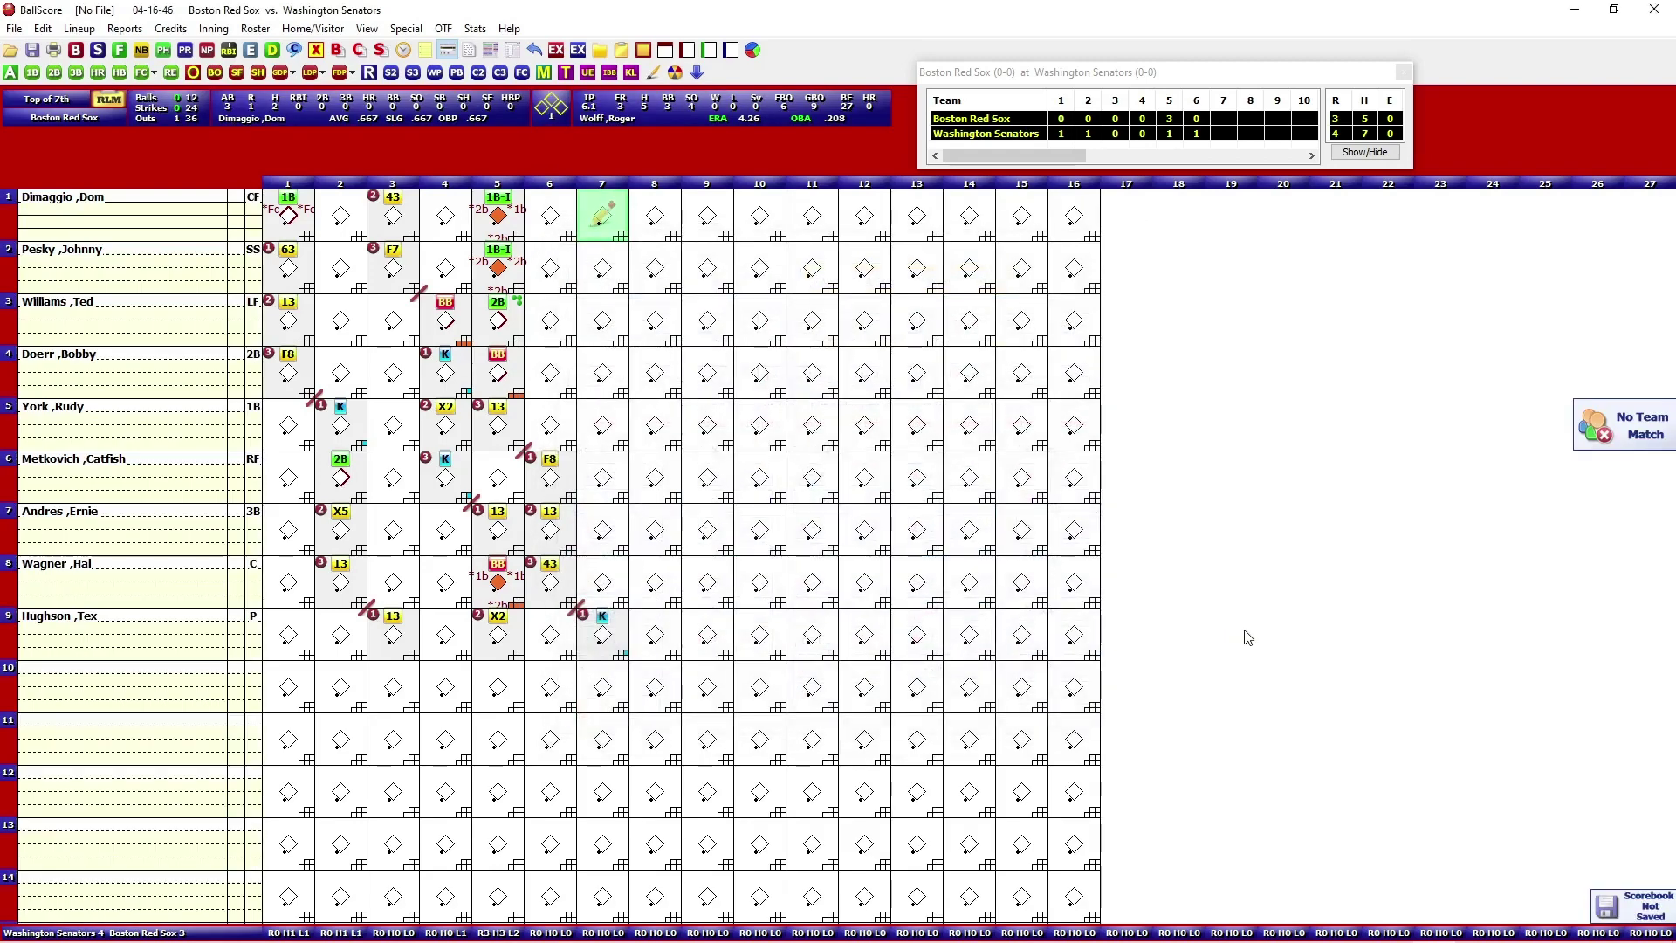
{"action": "key", "text": "o"}
{"action": "key", "text": "f"}
{"action": "key", "text": "8"}
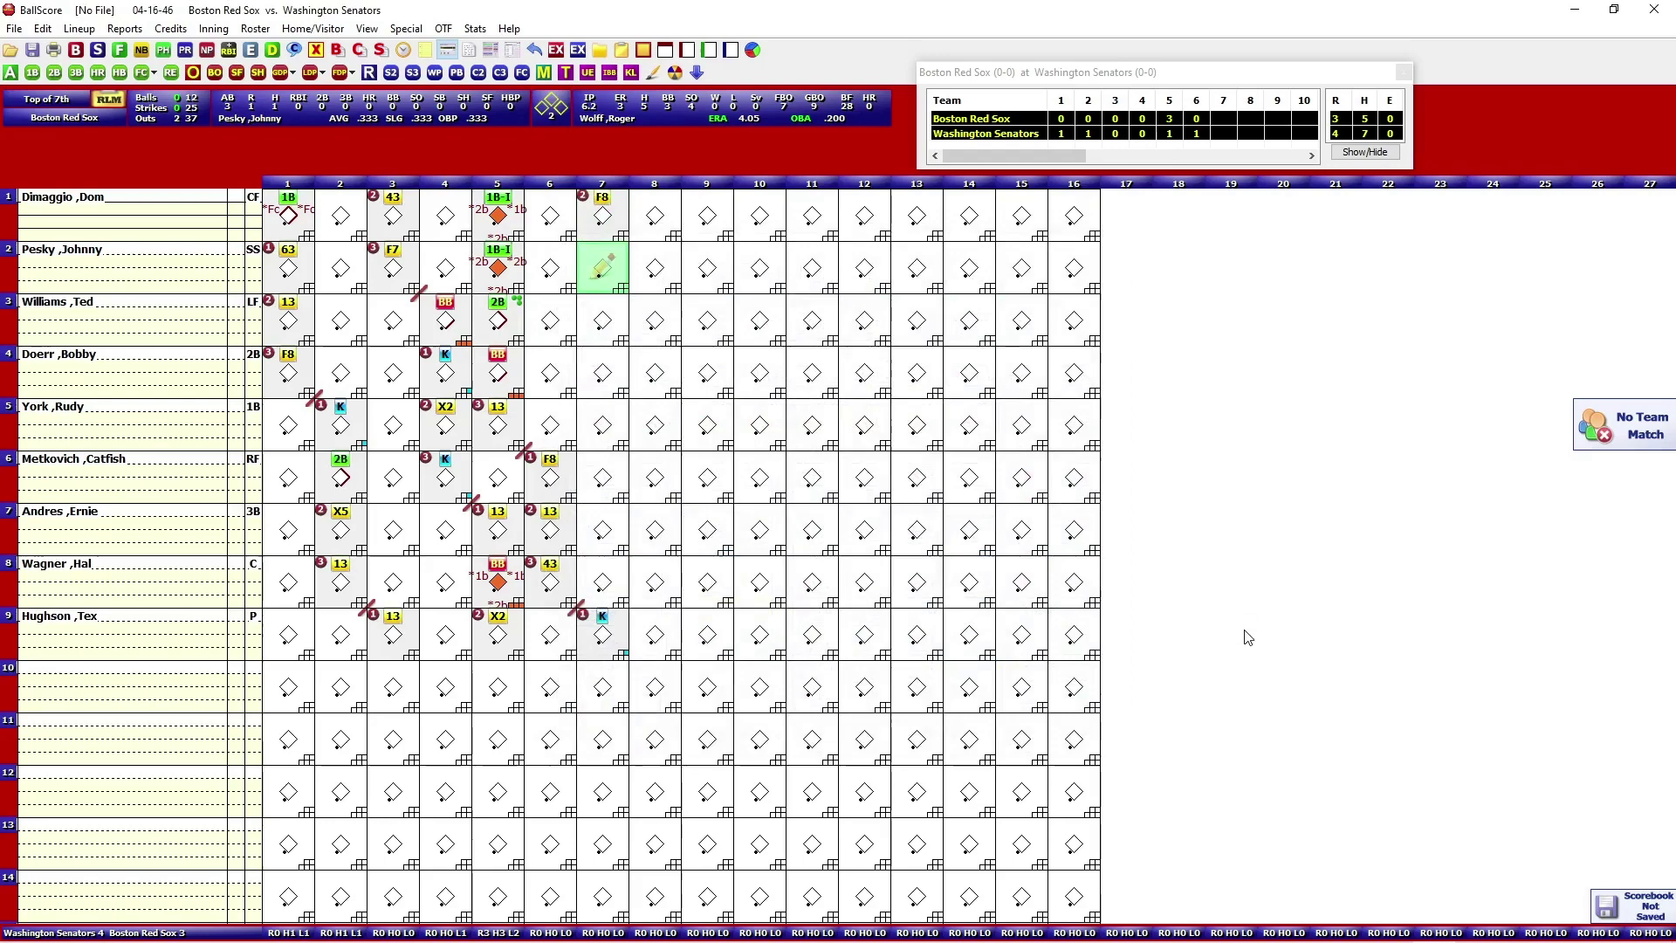
- Score a 43 groundout for Pesky to end the top of the seventh
{"action": "key", "text": "o"}
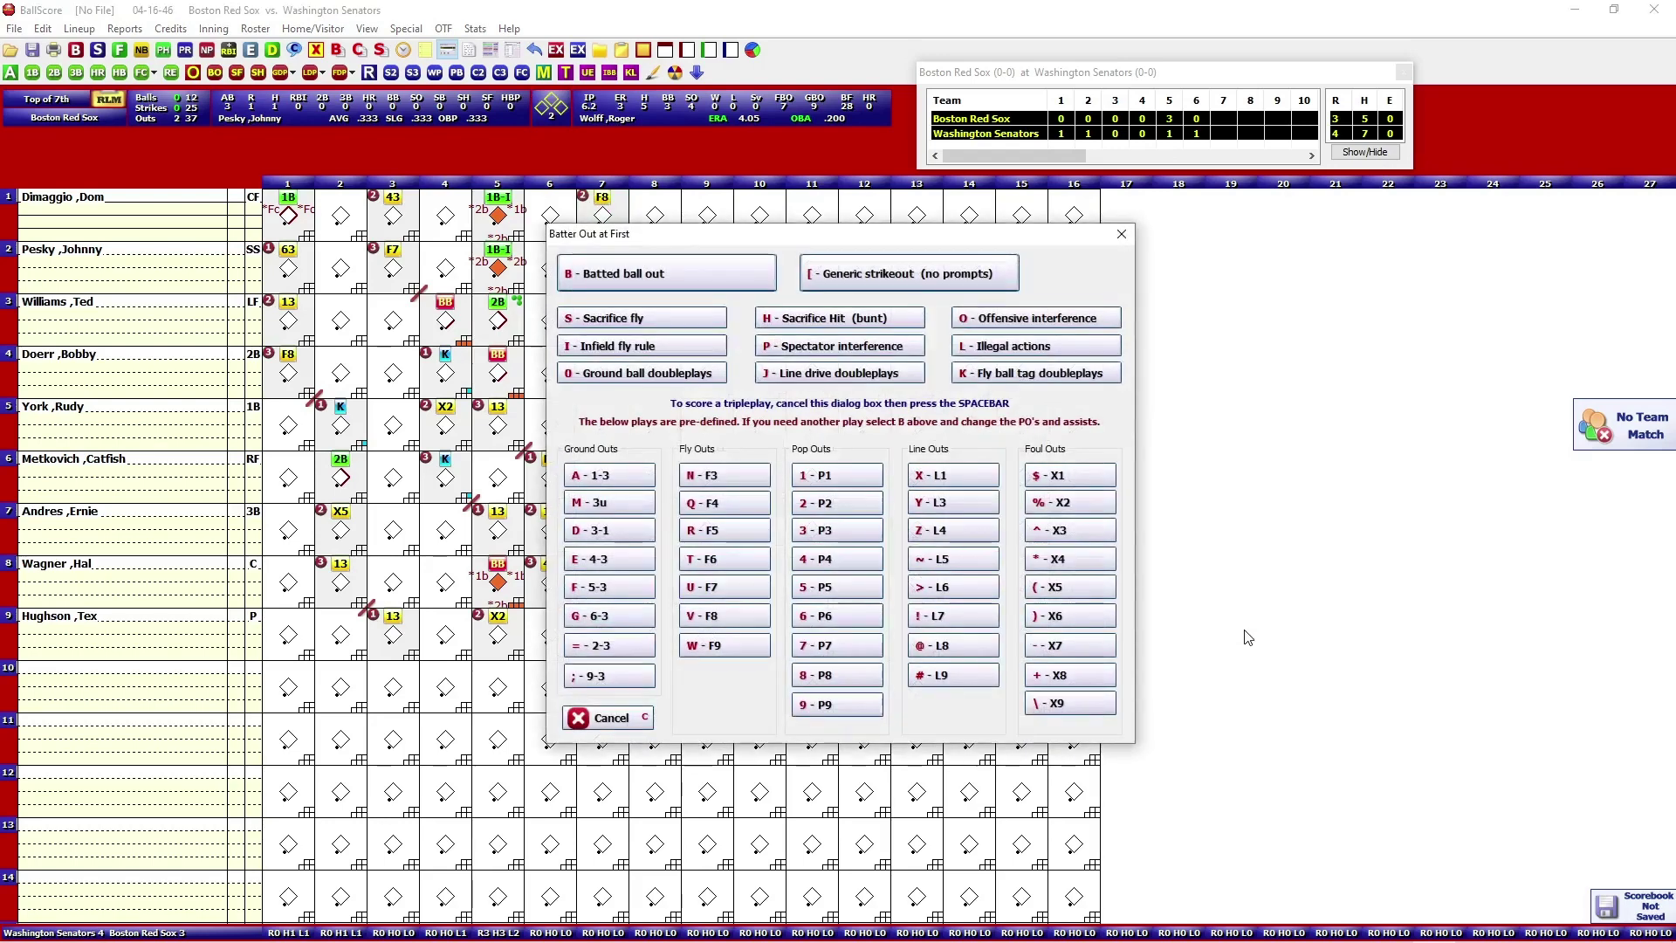
{"action": "key", "text": "1"}
{"action": "key", "text": "3"}
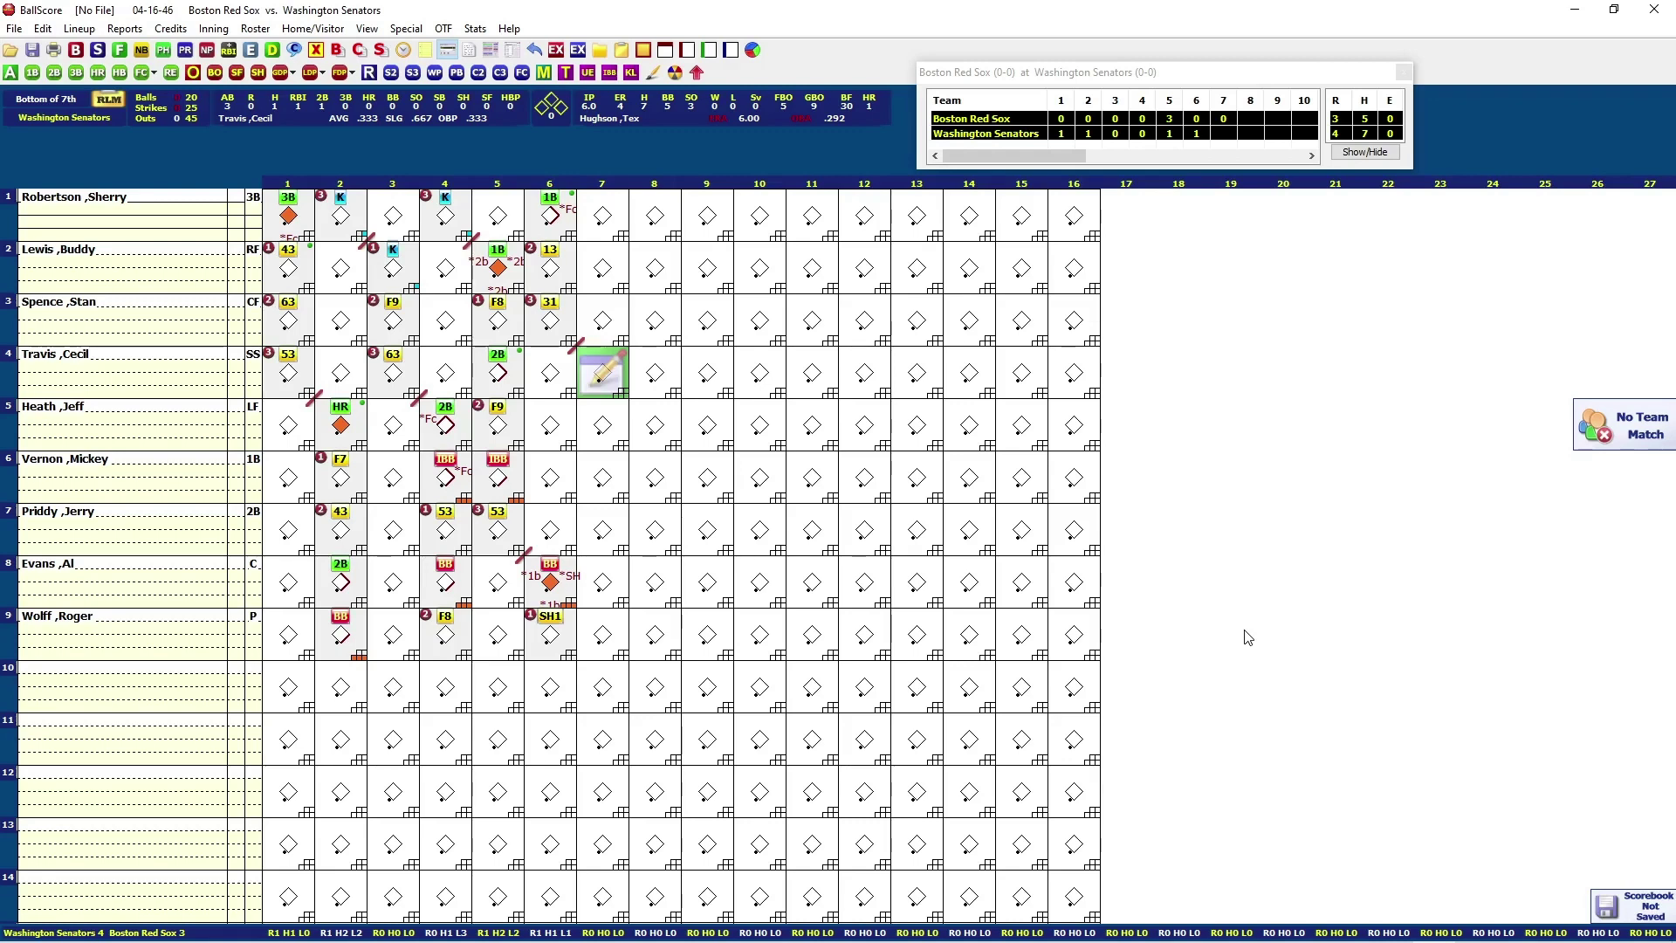
- Score a walk for Travis and a home run for Heath, with Travis scoring from first
{"action": "key", "text": "1"}
{"action": "key", "text": "b"}
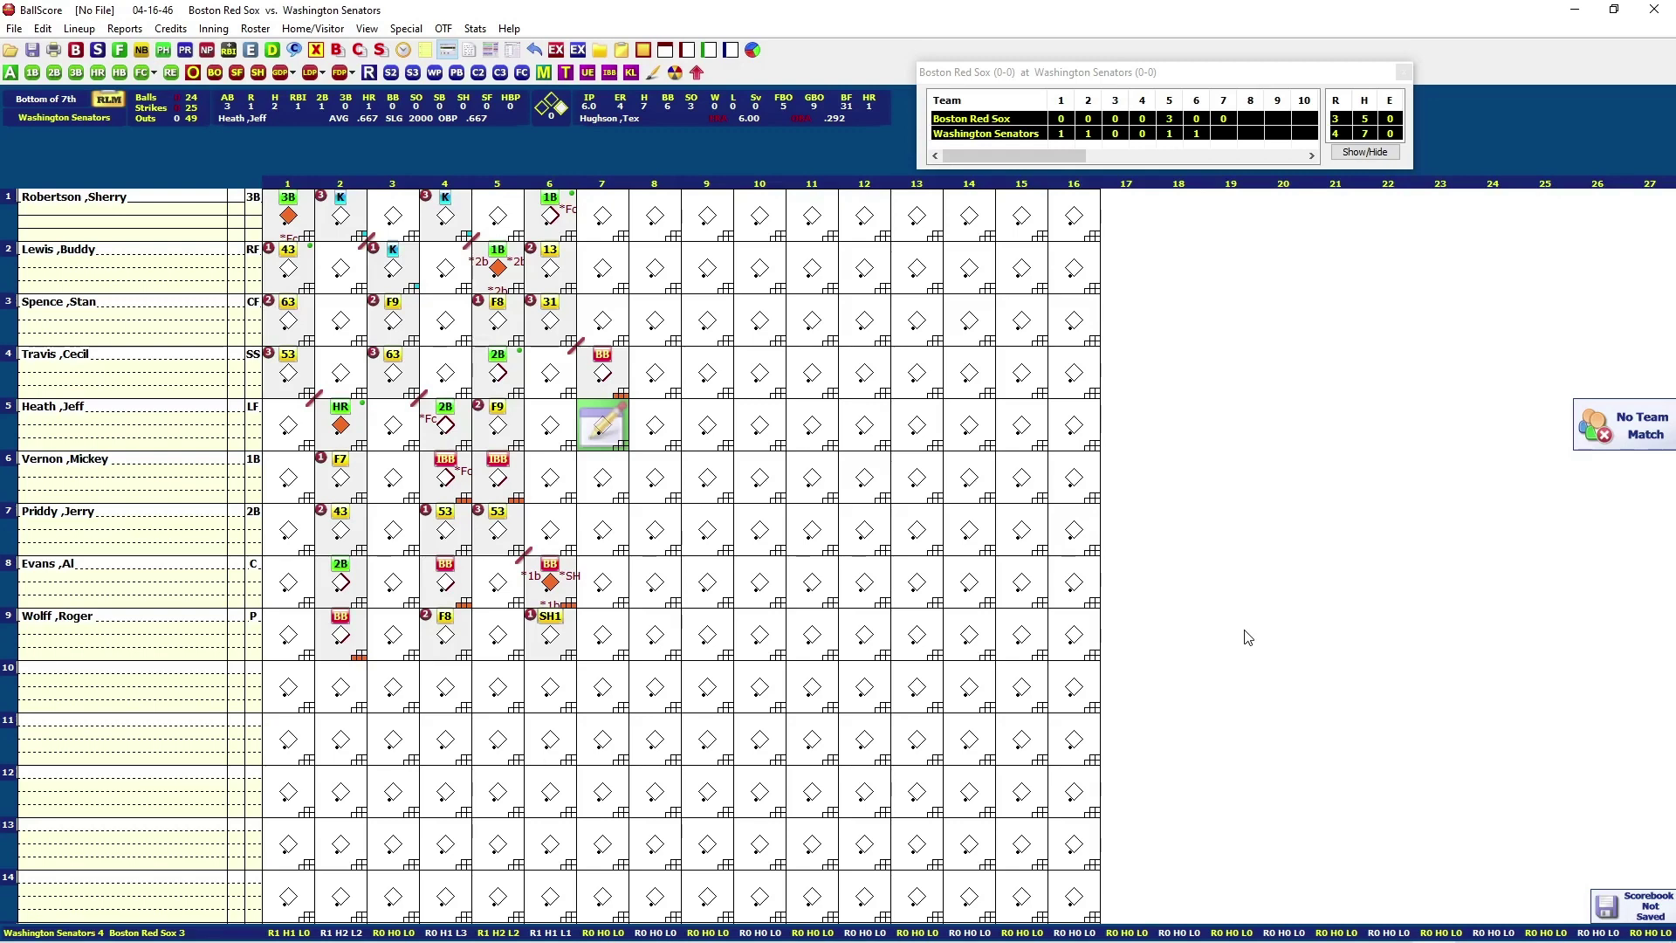
{"action": "key", "text": "1"}
{"action": "key", "text": "1"}
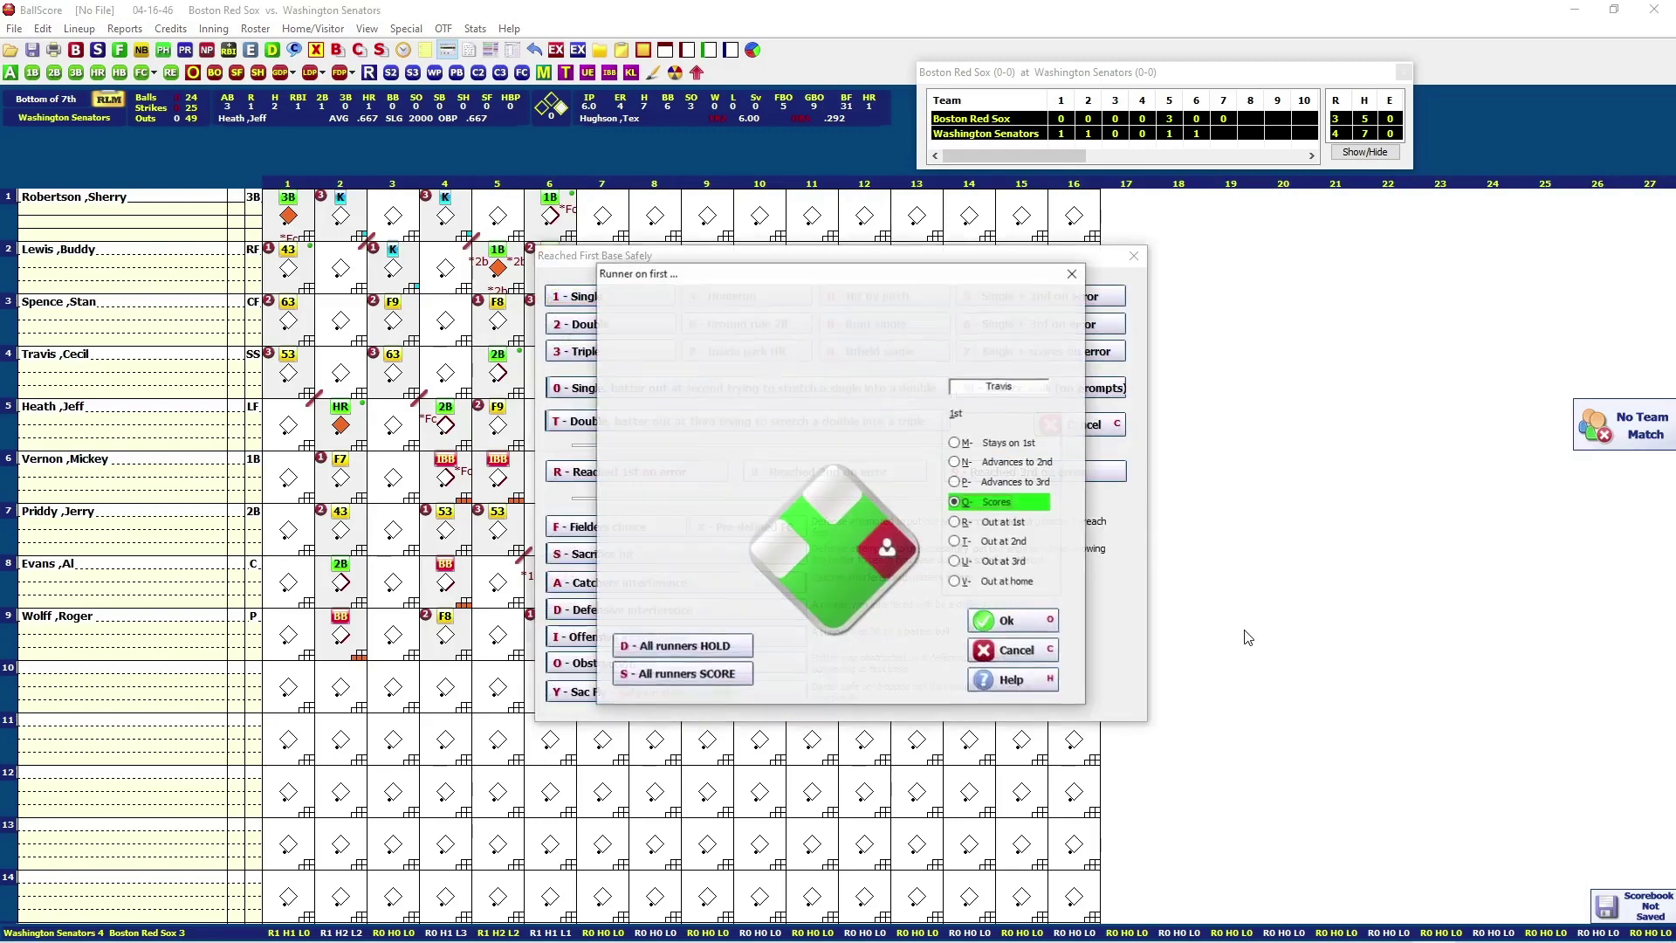
{"action": "key", "text": "o"}
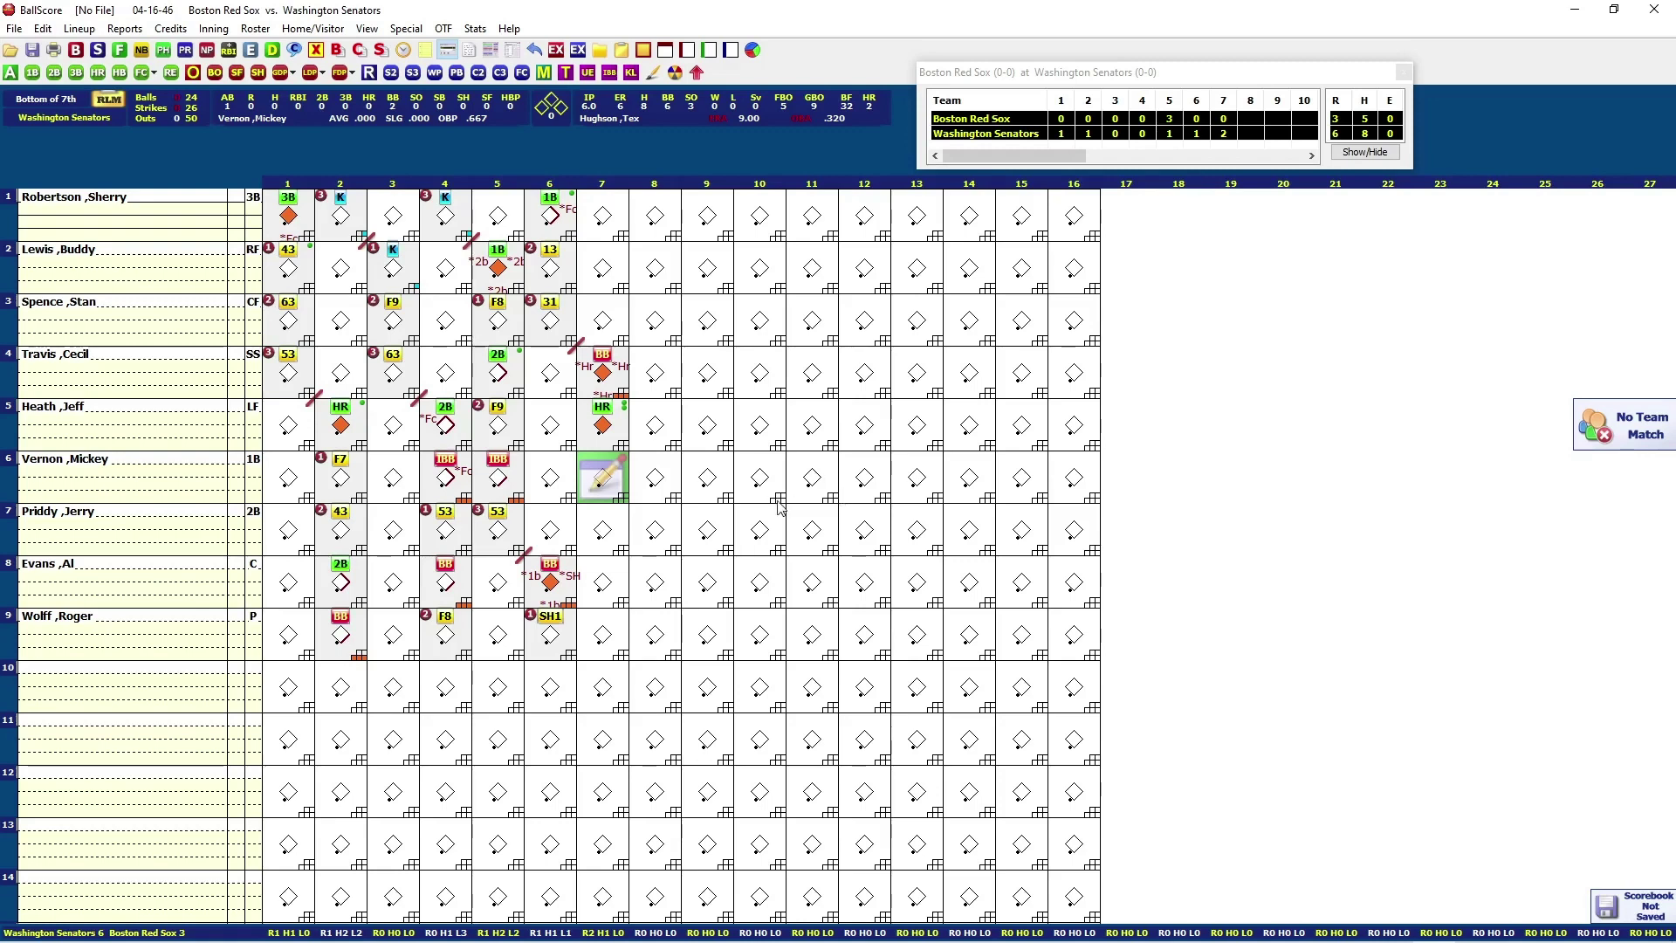
- Insert Earl Johnson as Boston's new pitcher in the ninth batting position and check the substitution on the Boston scoresheet
{"action": "left_click", "coordinate": [600, 483]}
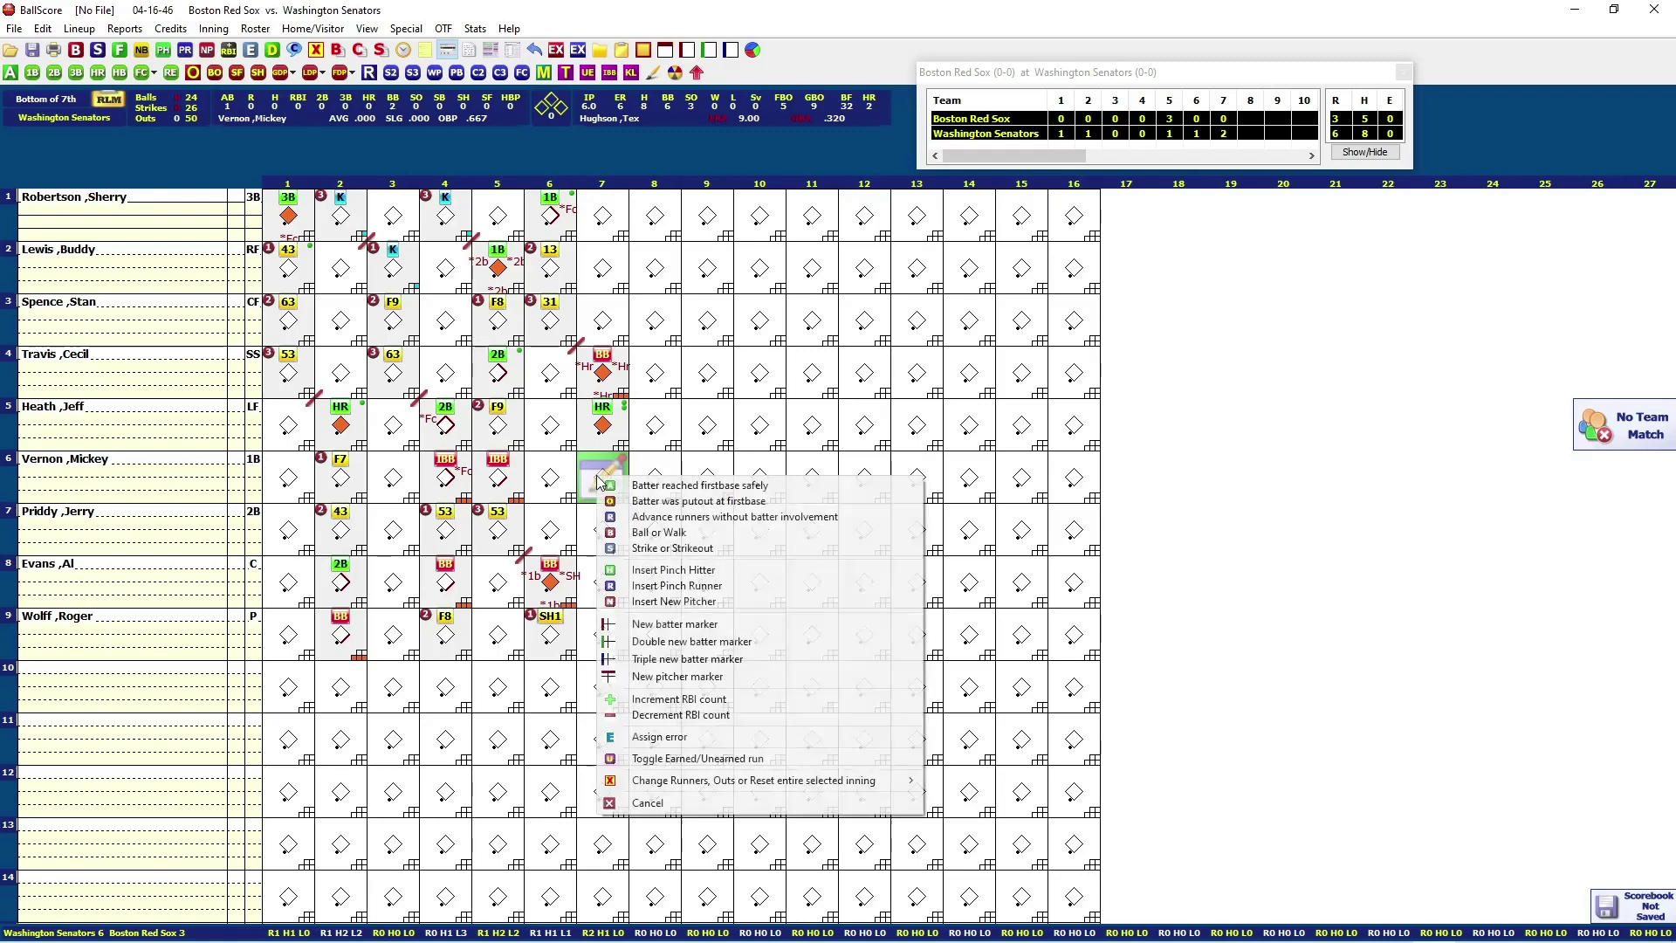
{"action": "left_click", "coordinate": [675, 604]}
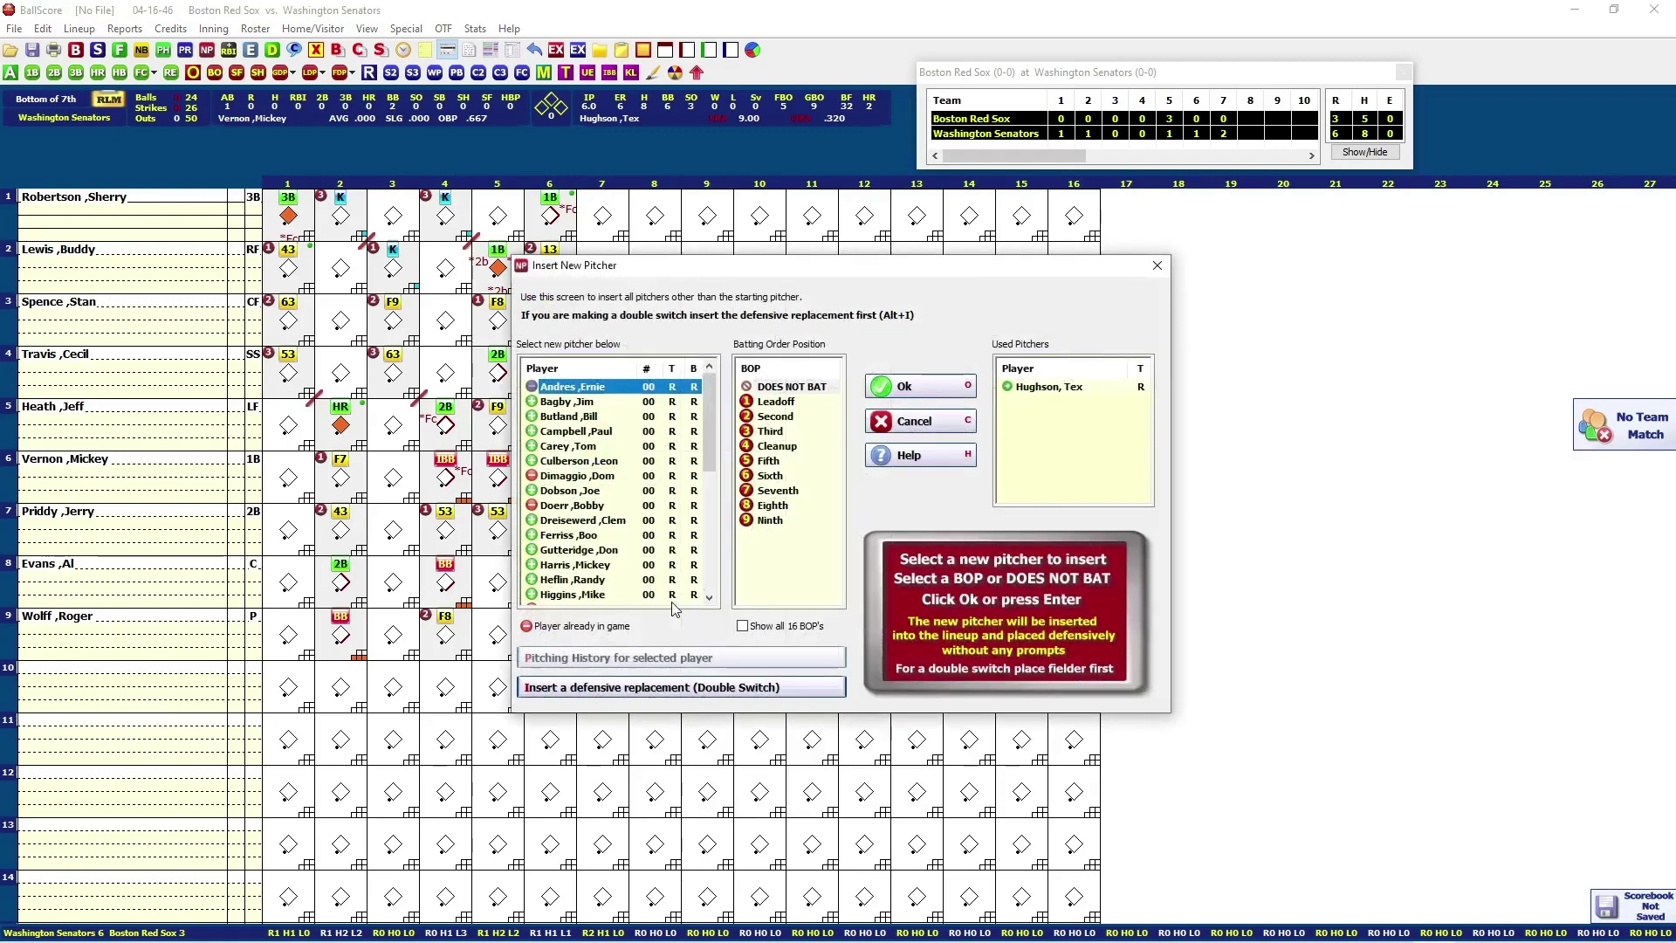
{"action": "scroll", "coordinate": [627, 592], "scroll_direction": "down", "scroll_amount": 2}
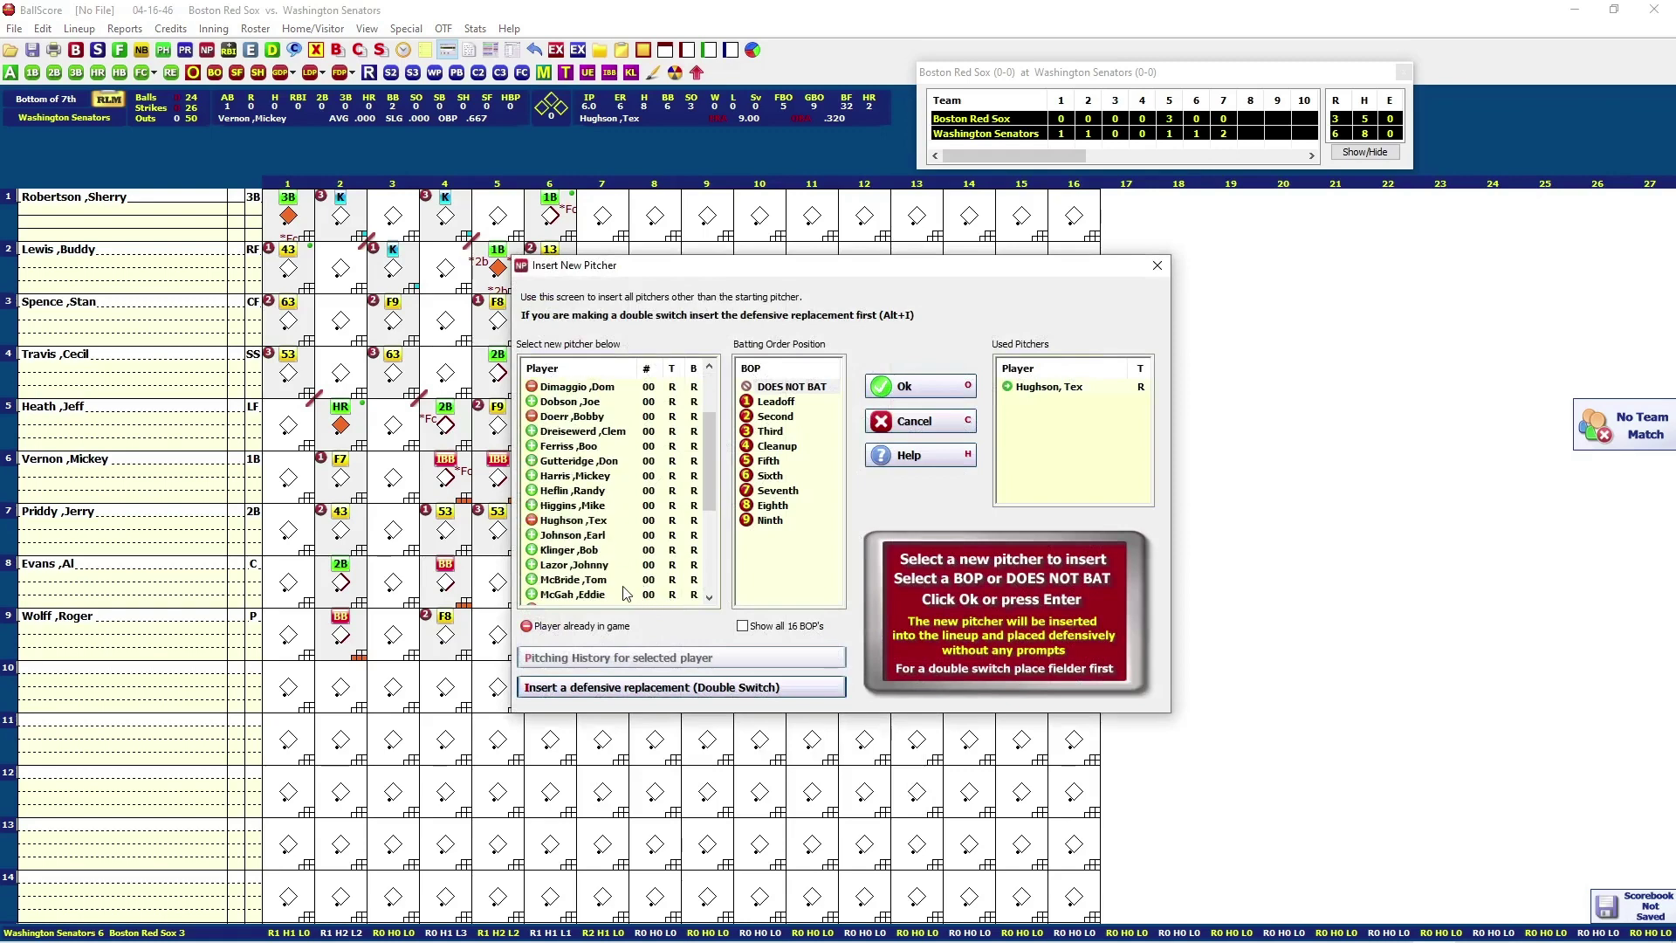
{"action": "left_click", "coordinate": [591, 539]}
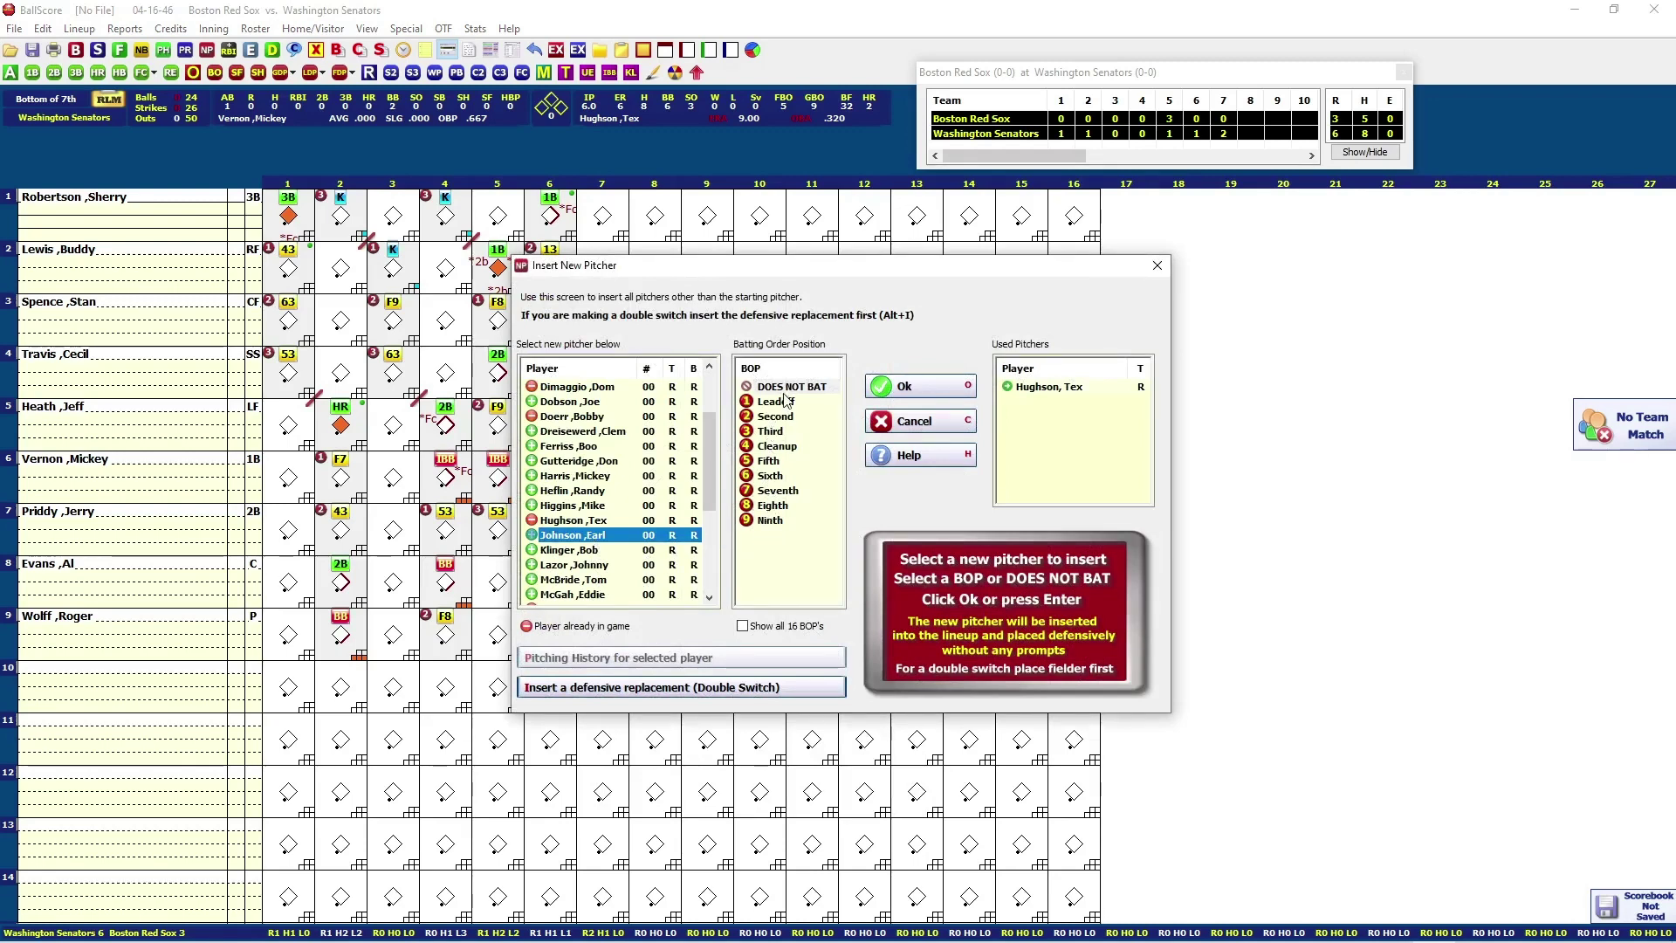
{"action": "left_click", "coordinate": [778, 524]}
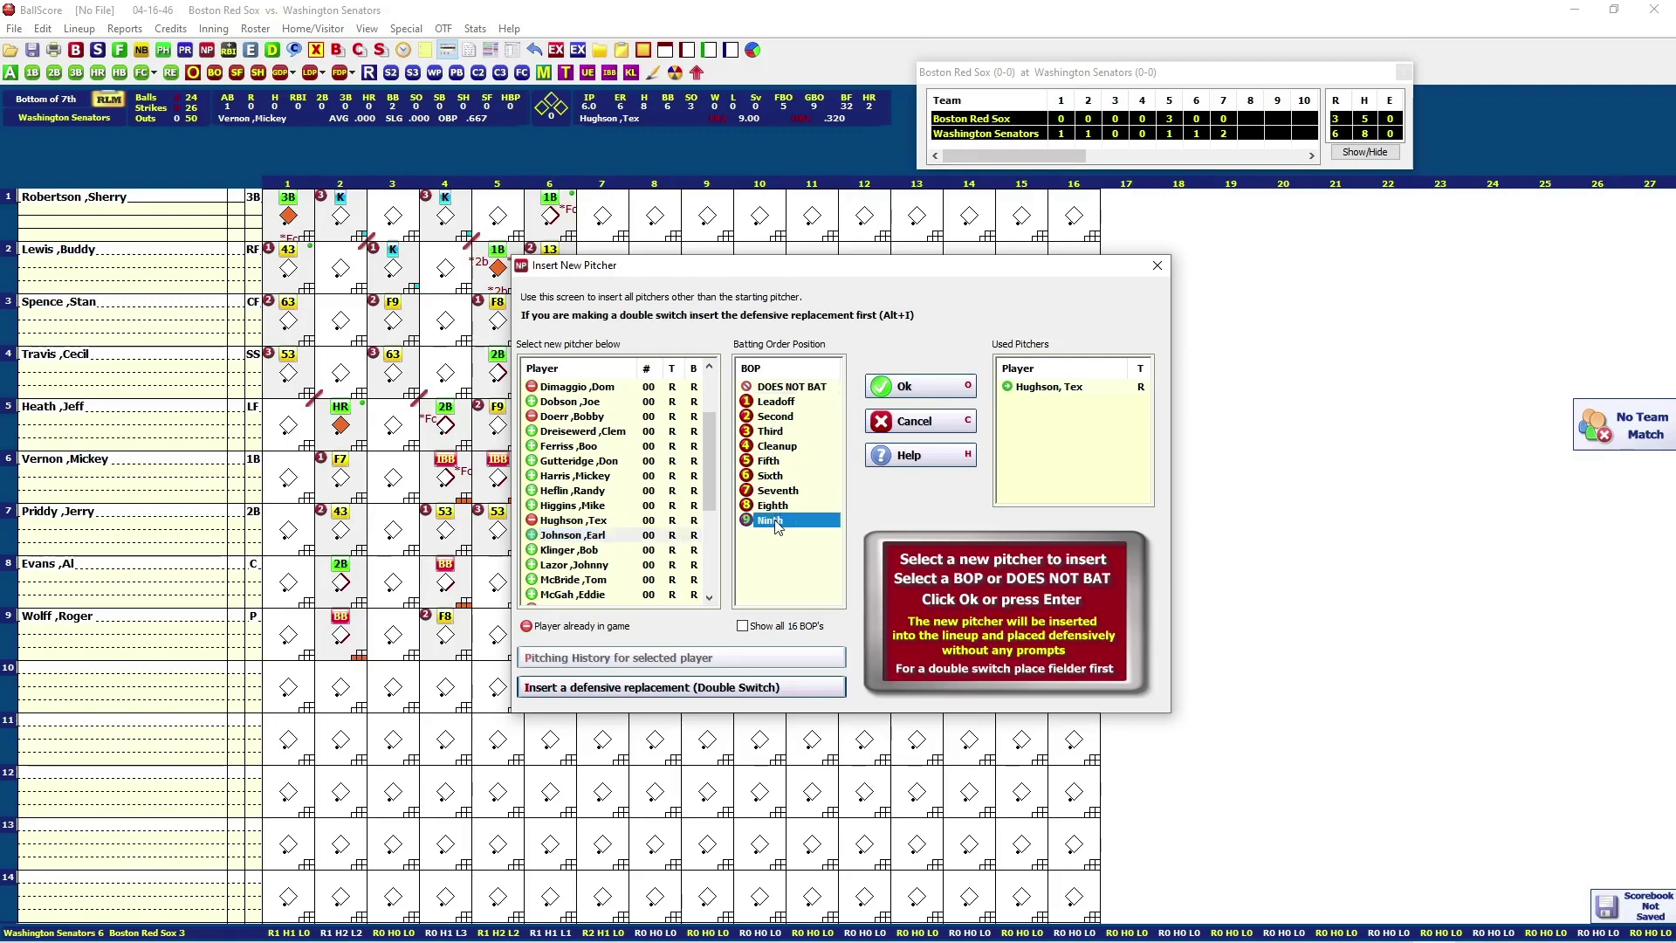
{"action": "left_click", "coordinate": [926, 390]}
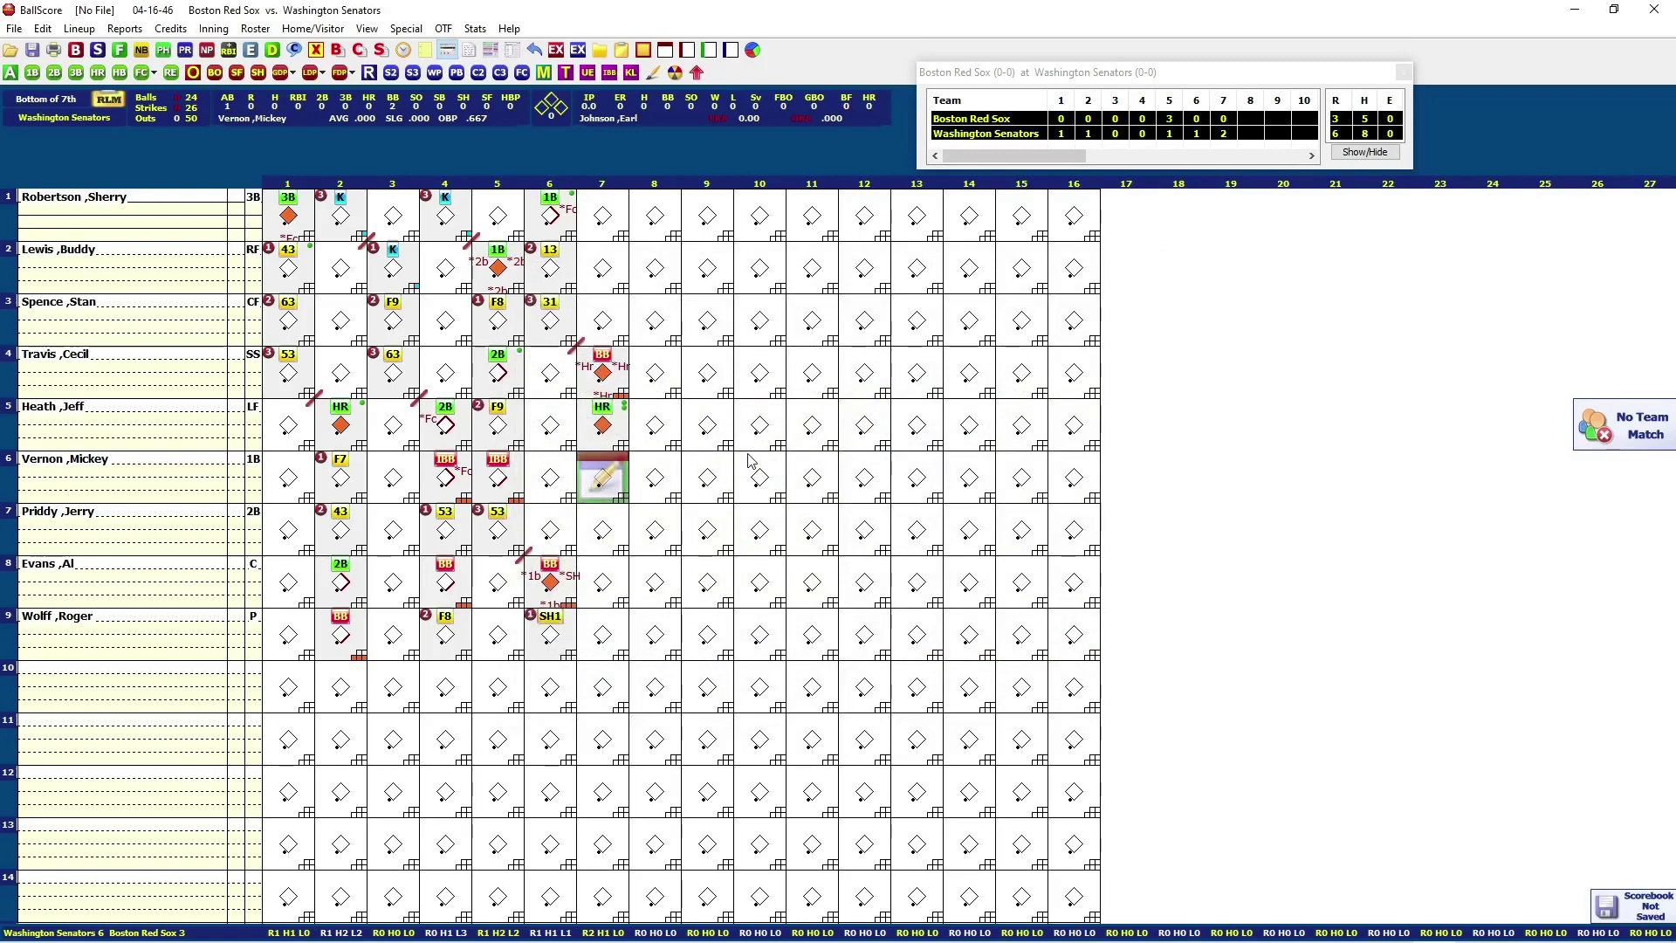
{"action": "left_click", "coordinate": [697, 72]}
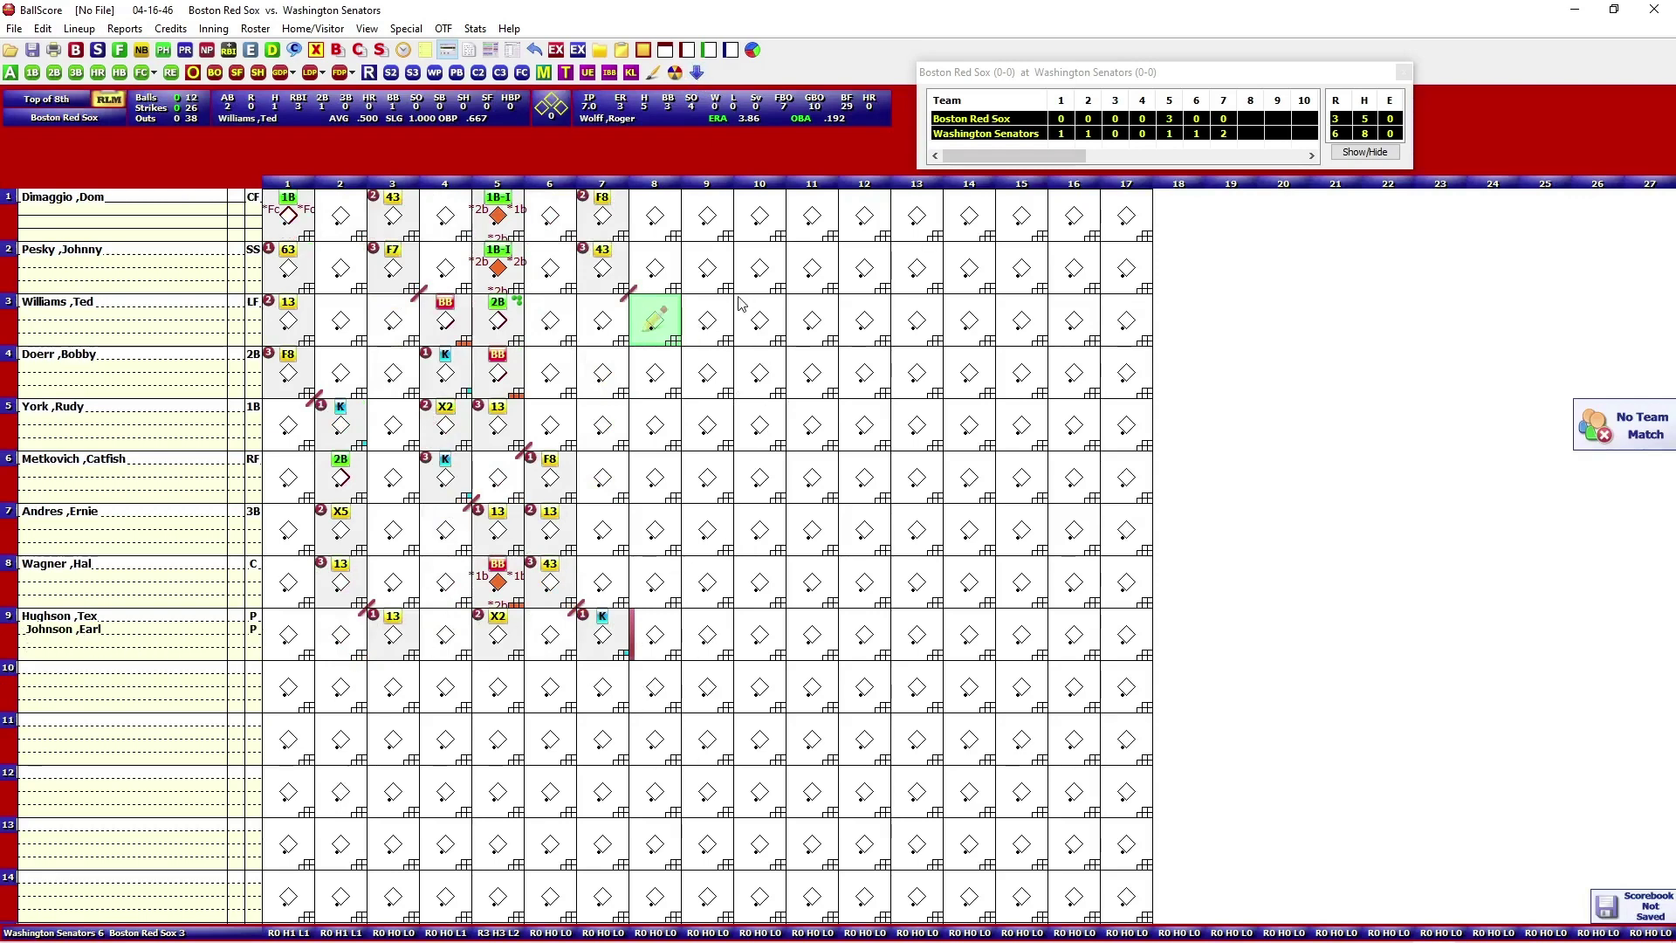
{"action": "left_click", "coordinate": [701, 76]}
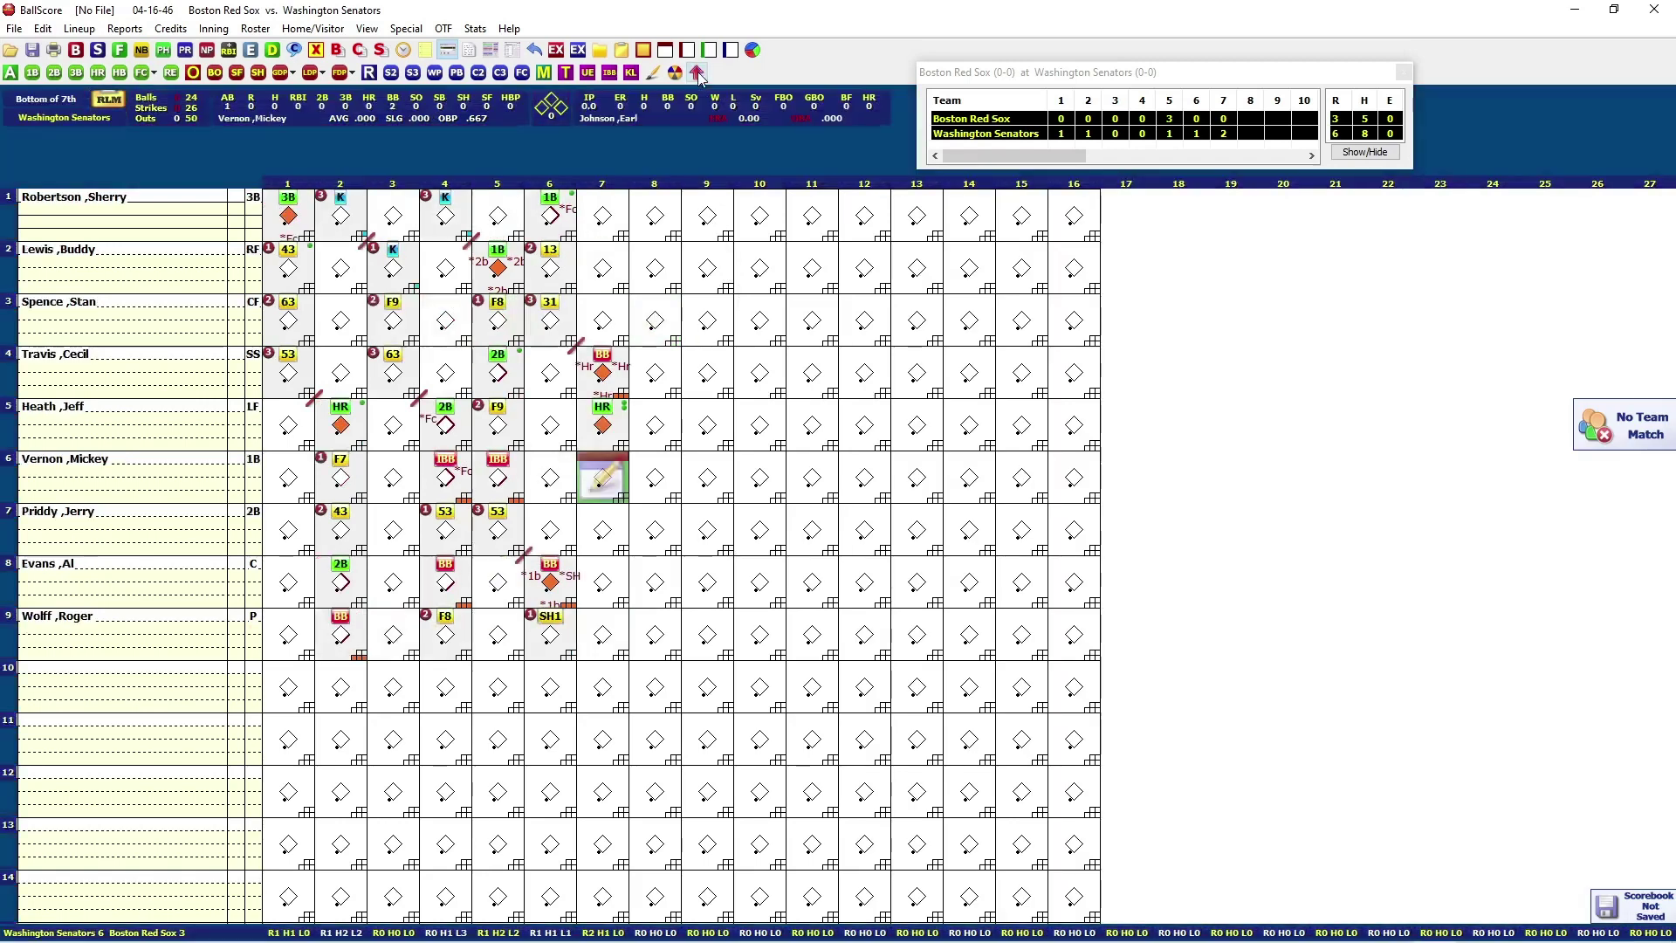
- Score a 63 groundout for Vernon and a strikeout for Priddy in the bottom of the seventh
{"action": "key", "text": "o"}
{"action": "left_click", "coordinate": [859, 462]}
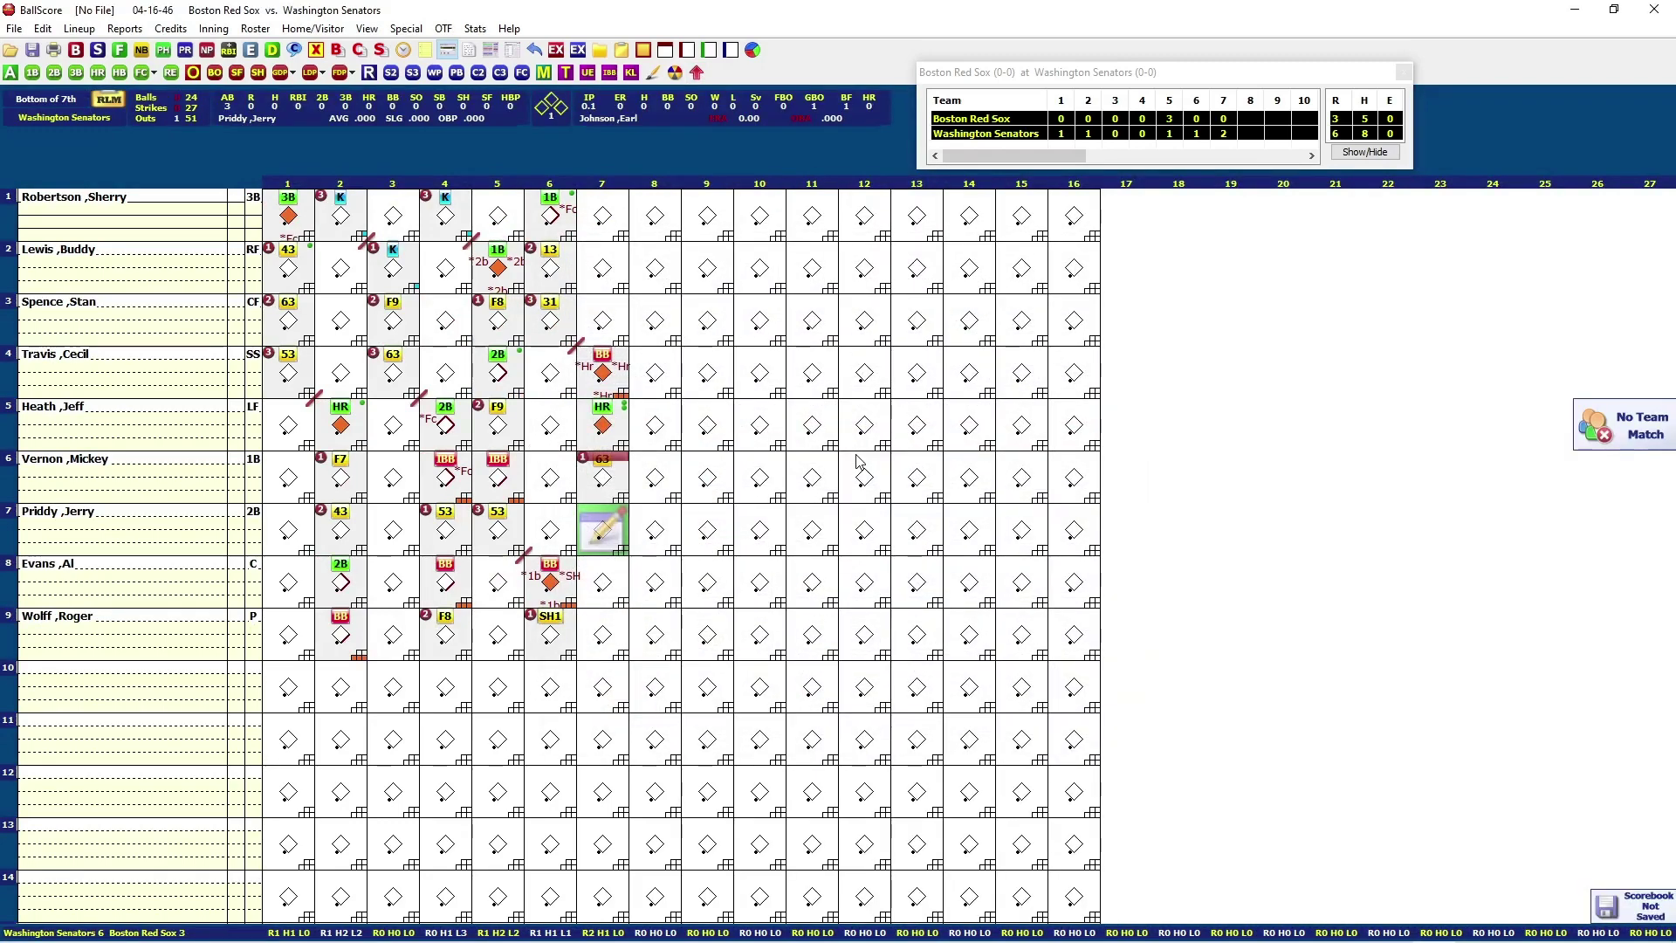
{"action": "key", "text": "o"}
{"action": "key", "text": "k"}
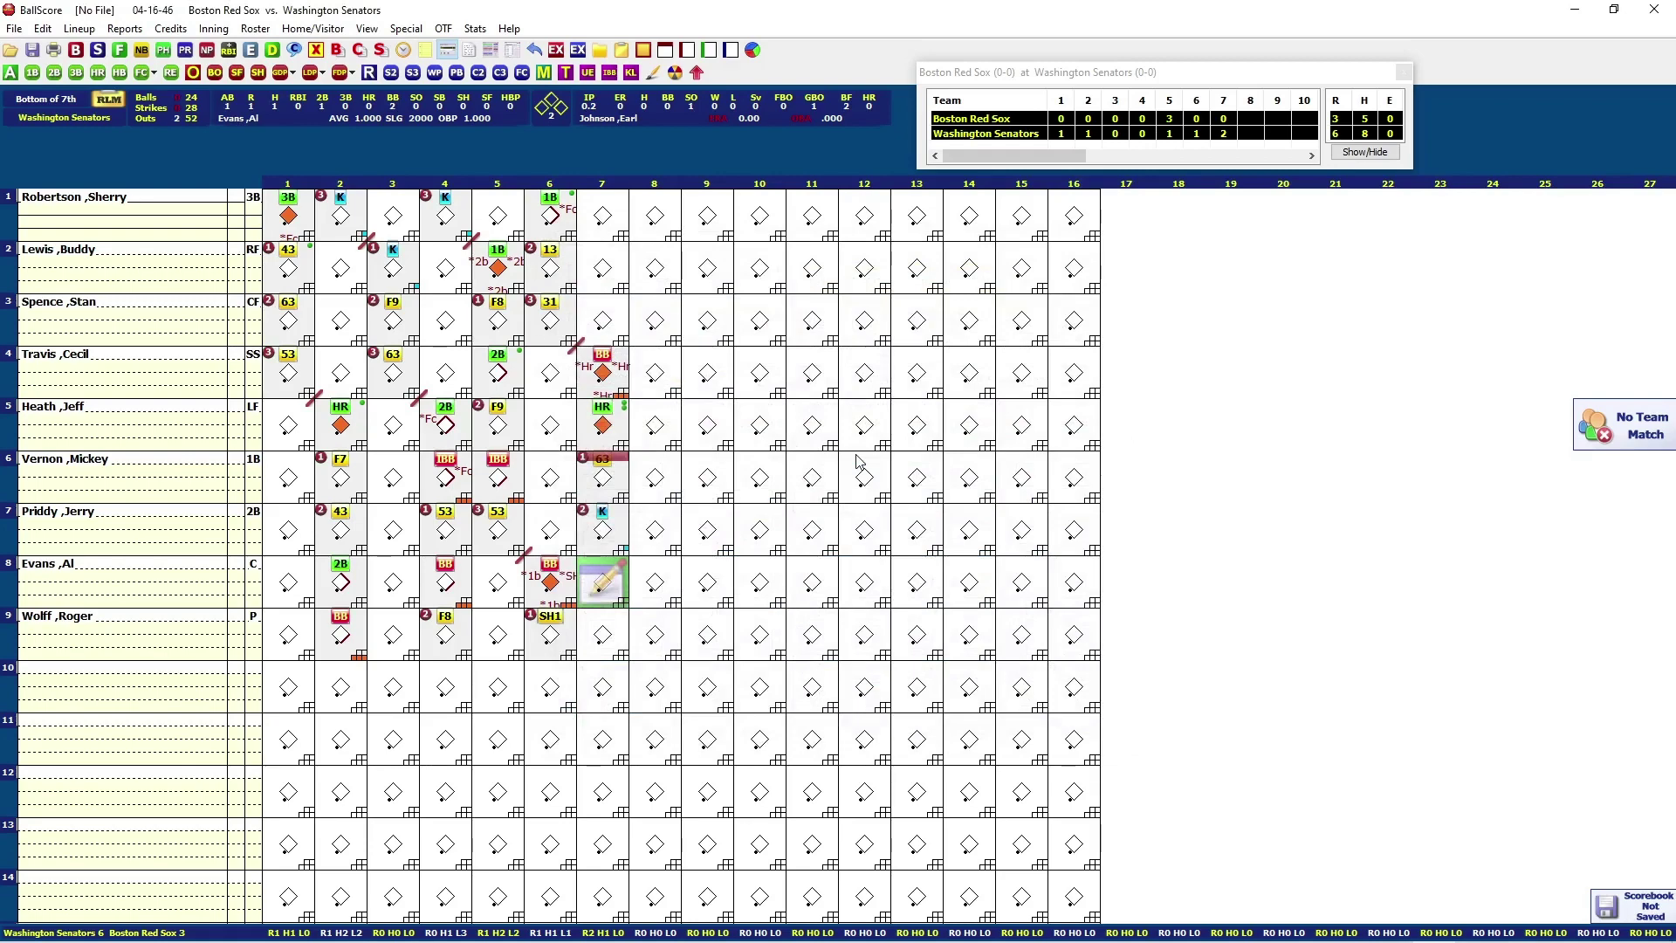
- Score a P5 popout for Evans to end the bottom of the seventh and a walk for Williams in the eighth
{"action": "key", "text": "5"}
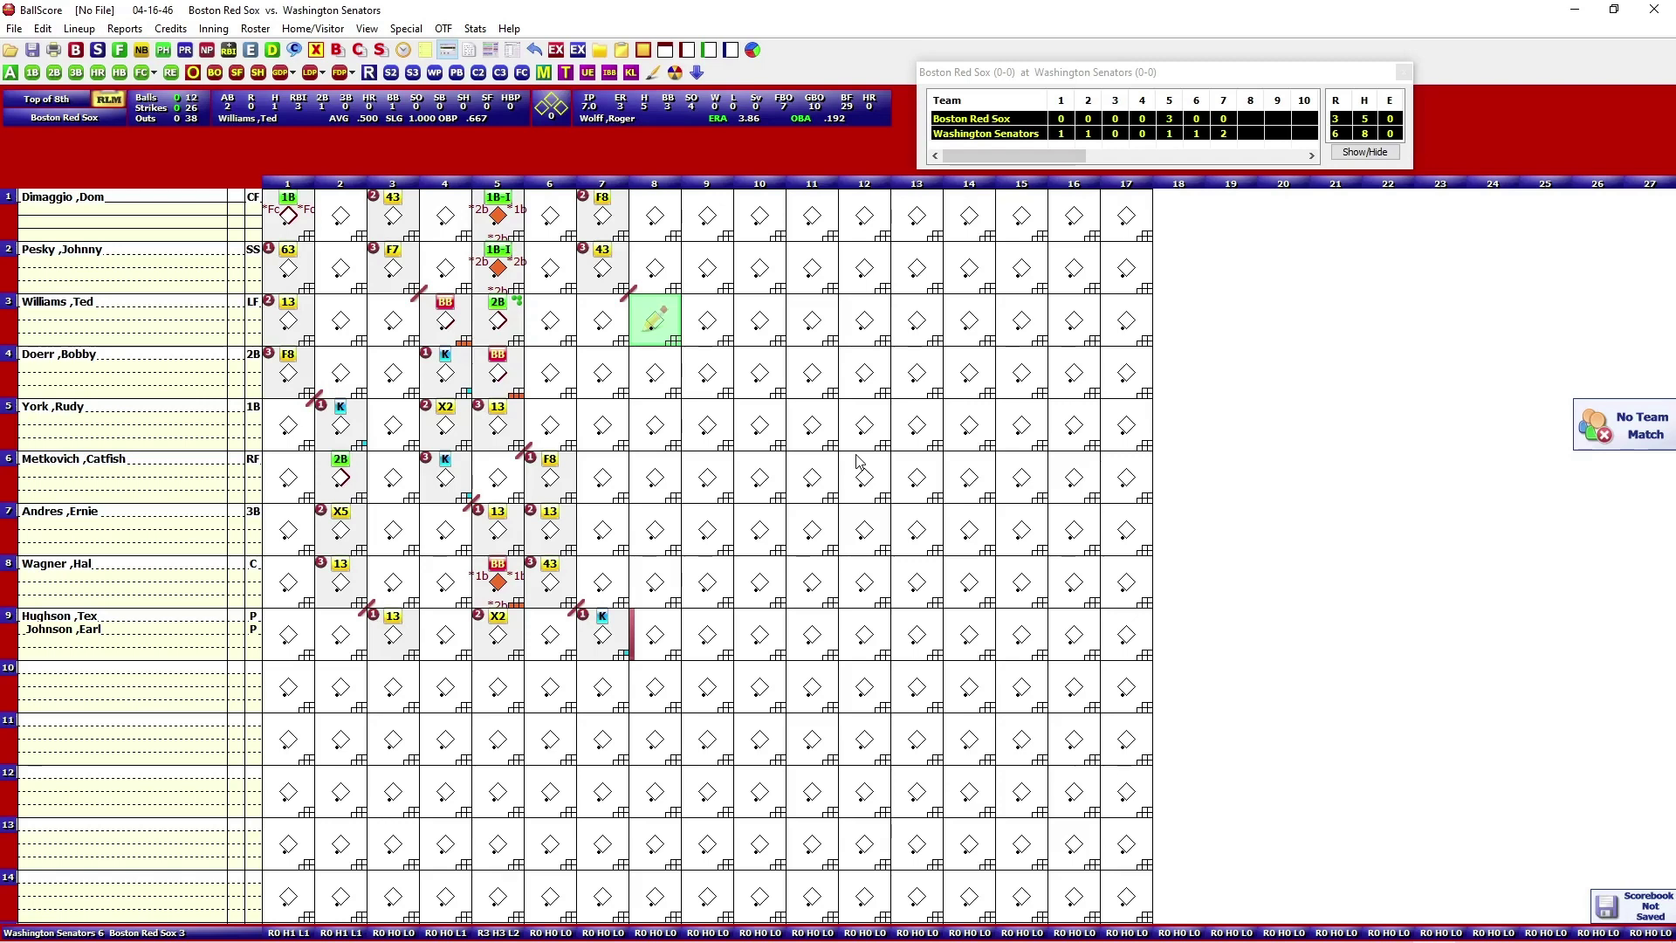
{"action": "key", "text": "1"}
{"action": "key", "text": "6"}
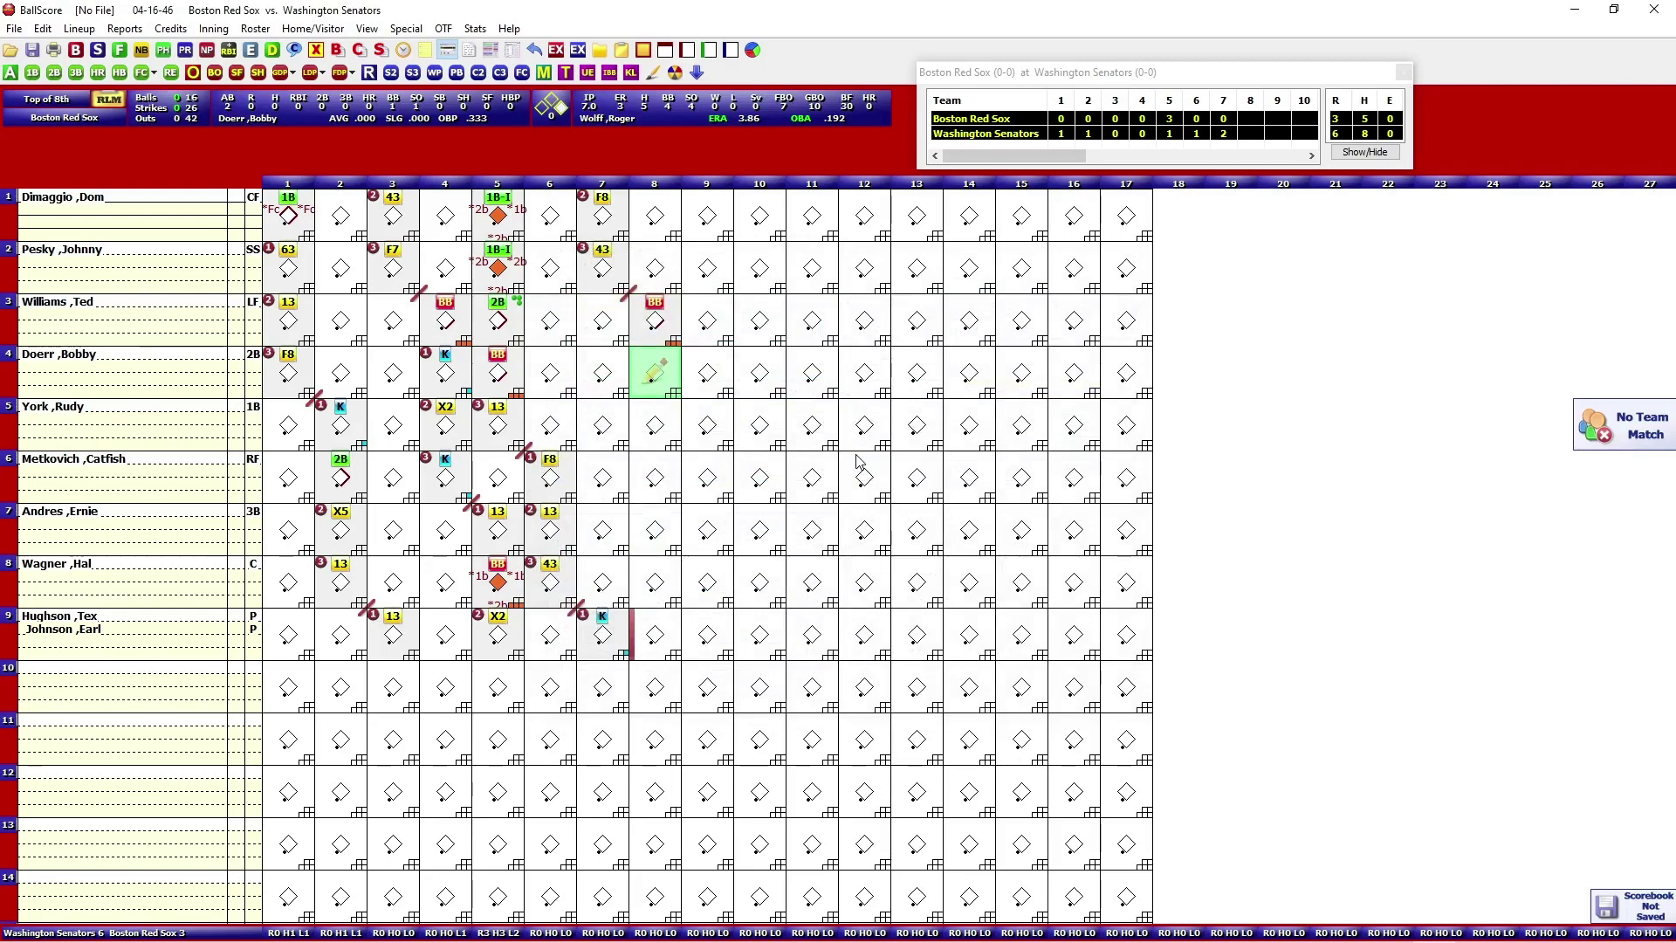
- Score a strikeout for Doerr and a 53 groundout for York, with Williams advancing to second
{"action": "key", "text": "2"}
{"action": "key", "text": "["}
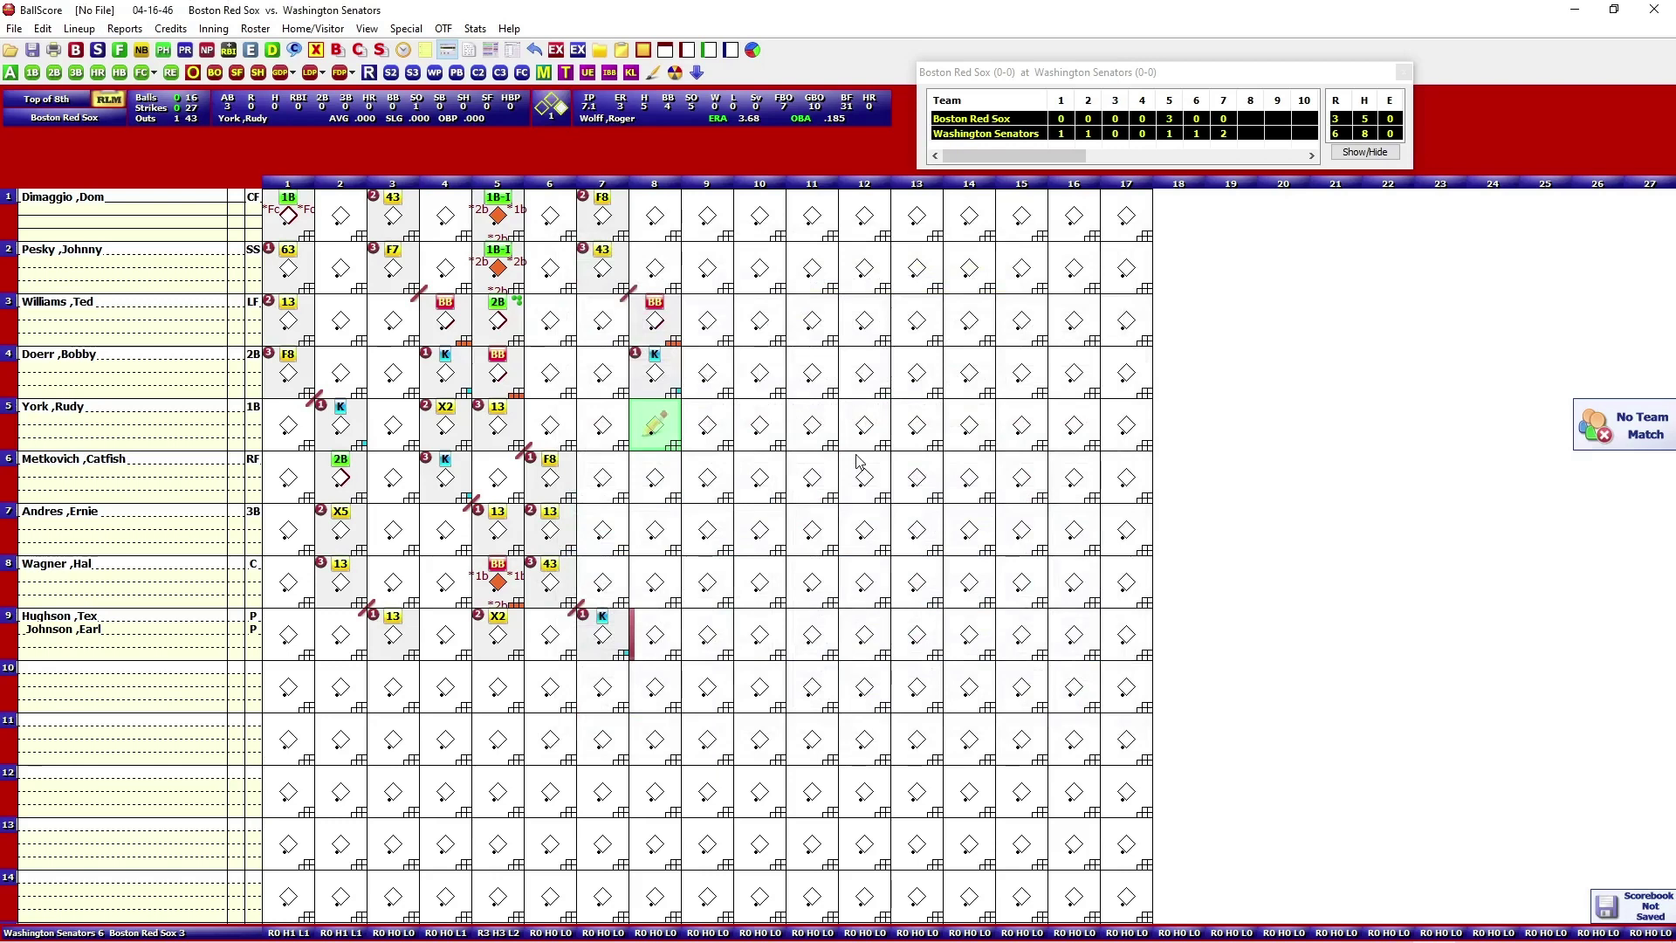
{"action": "key", "text": "2"}
{"action": "key", "text": "e"}
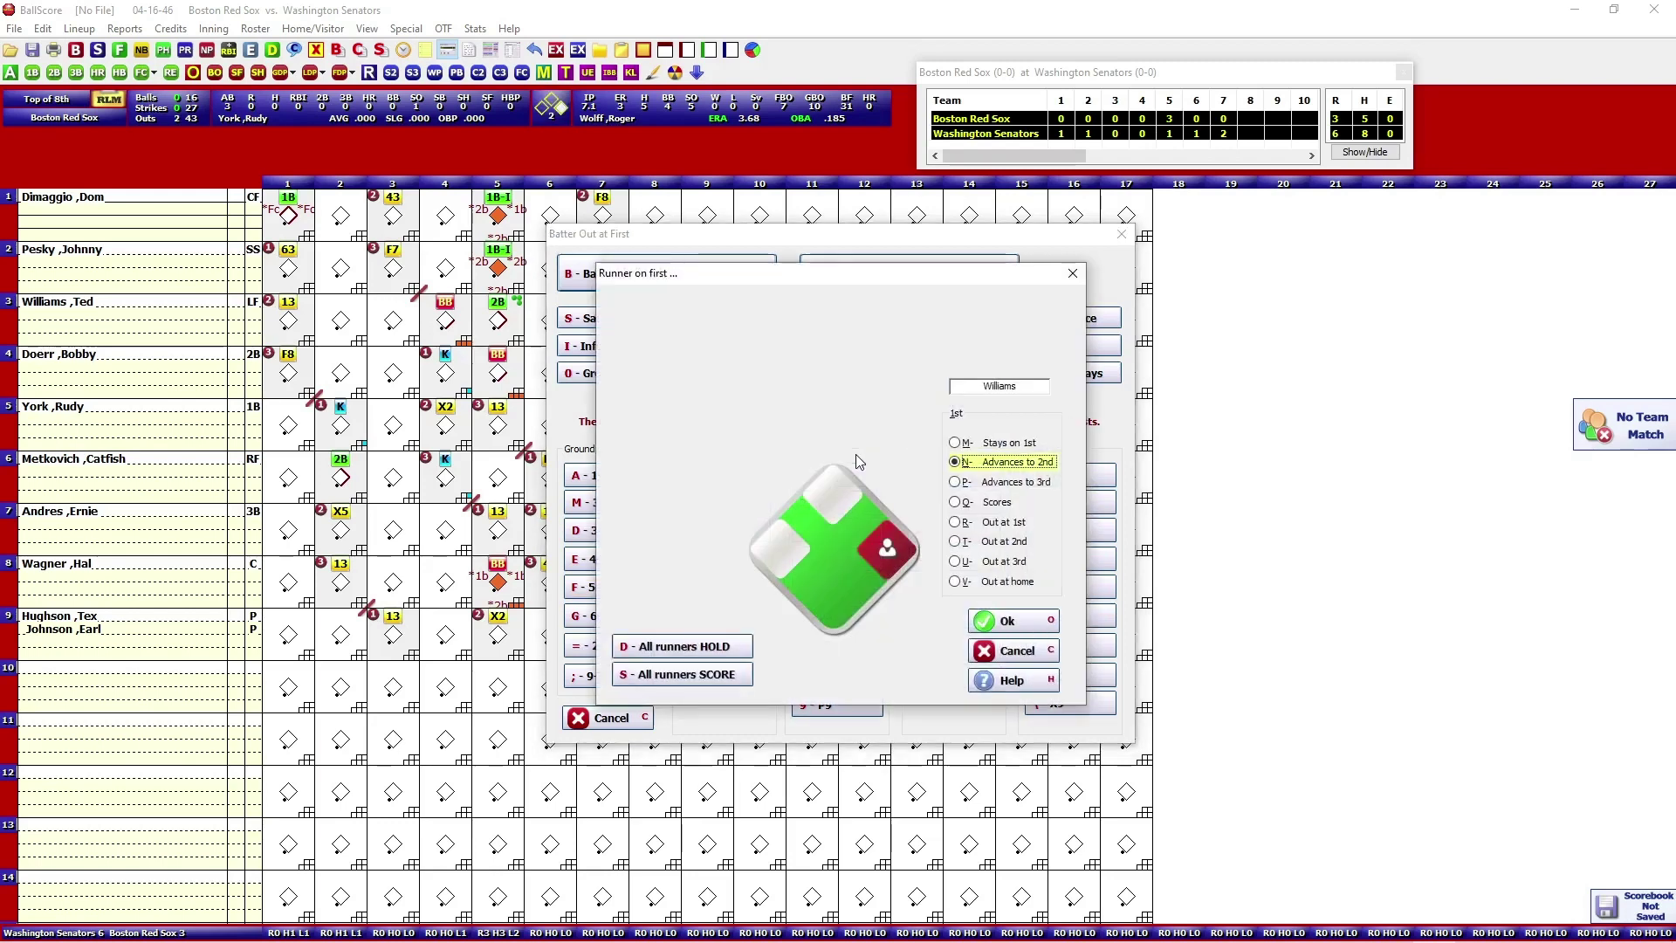
{"action": "key", "text": "o"}
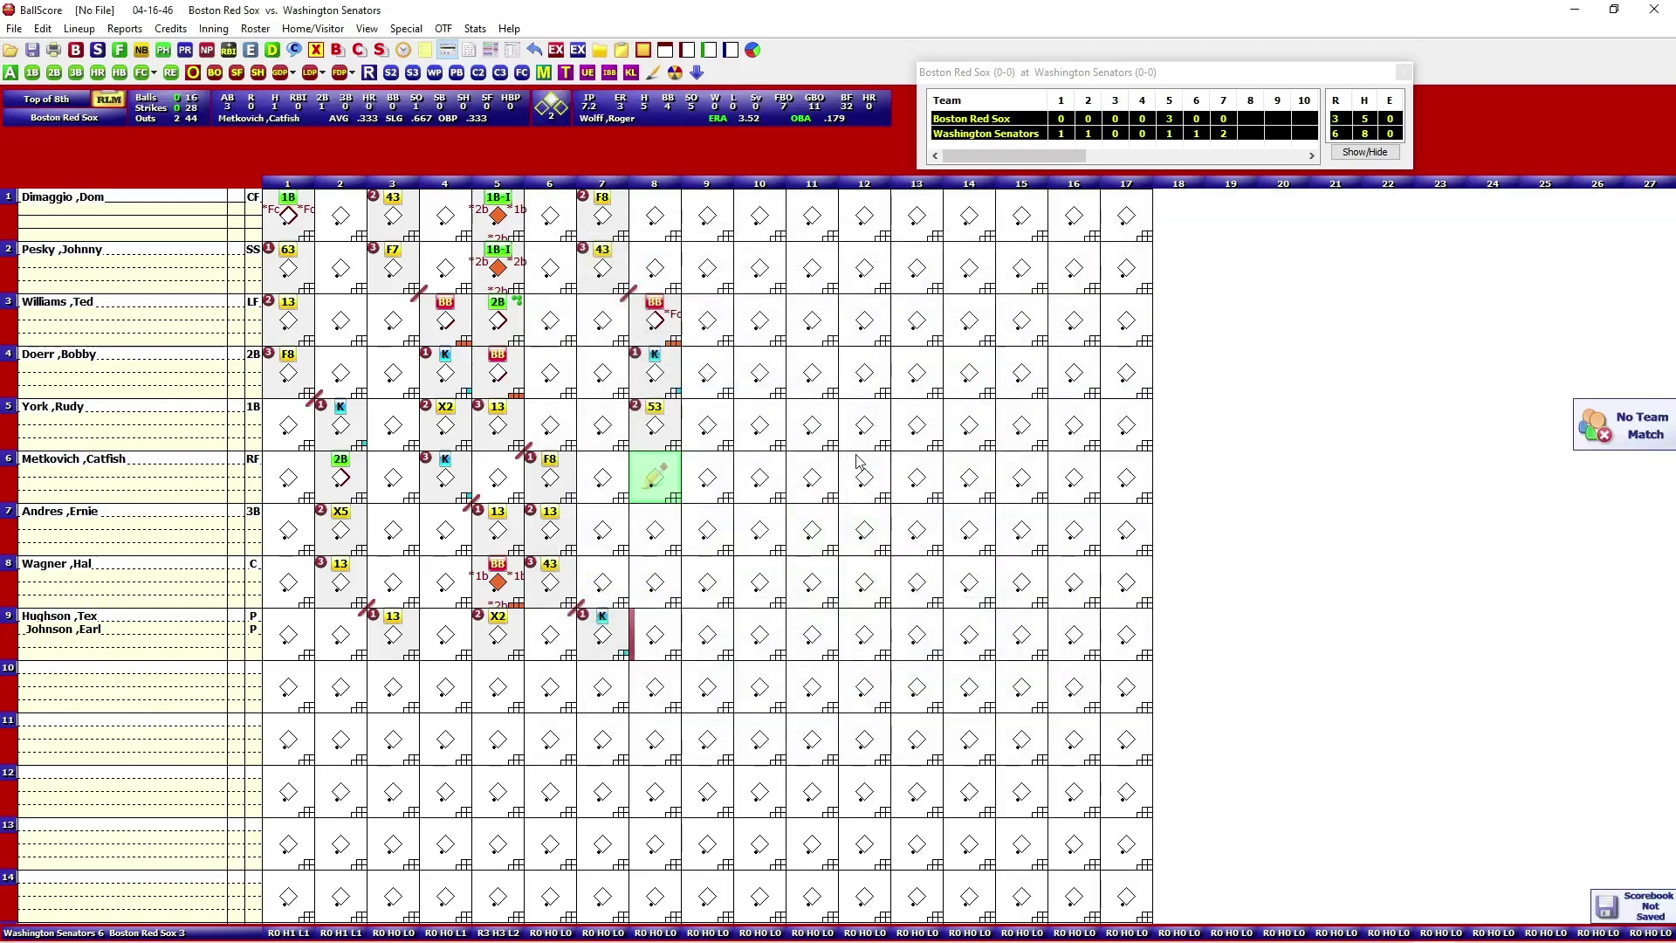
- Score an F7 flyout for Metkovich to end the top of the eighth and a walk for Wolff in the bottom half
{"action": "key", "text": "2"}
{"action": "key", "text": "e"}
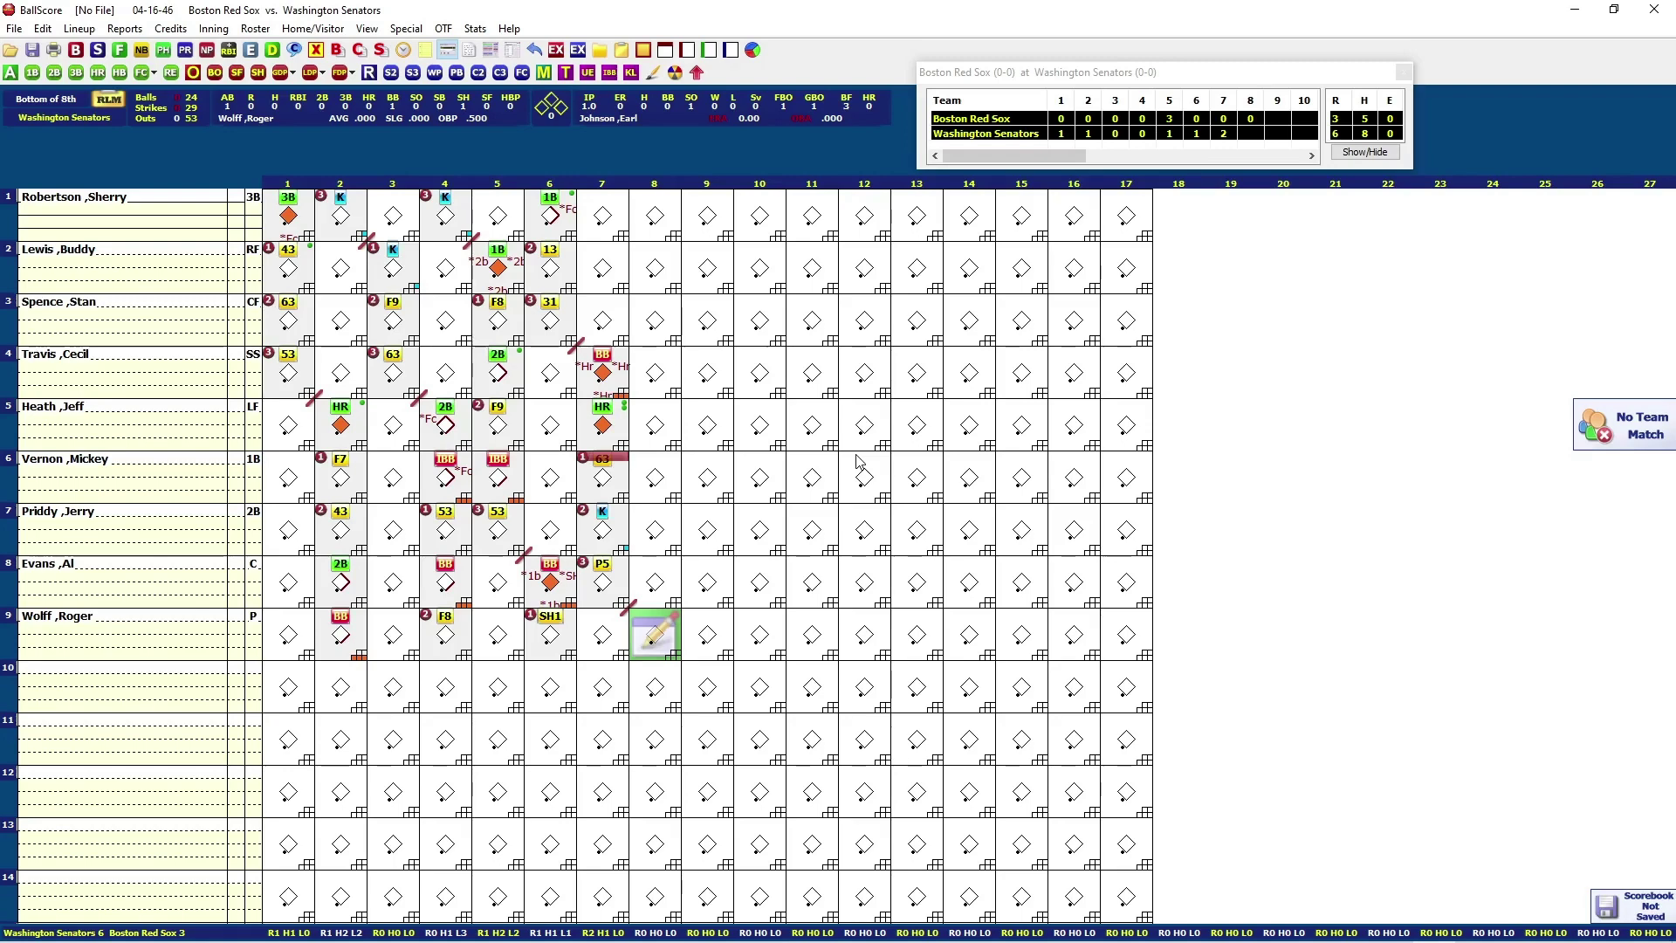
{"action": "key", "text": "s"}
{"action": "key", "text": "w"}
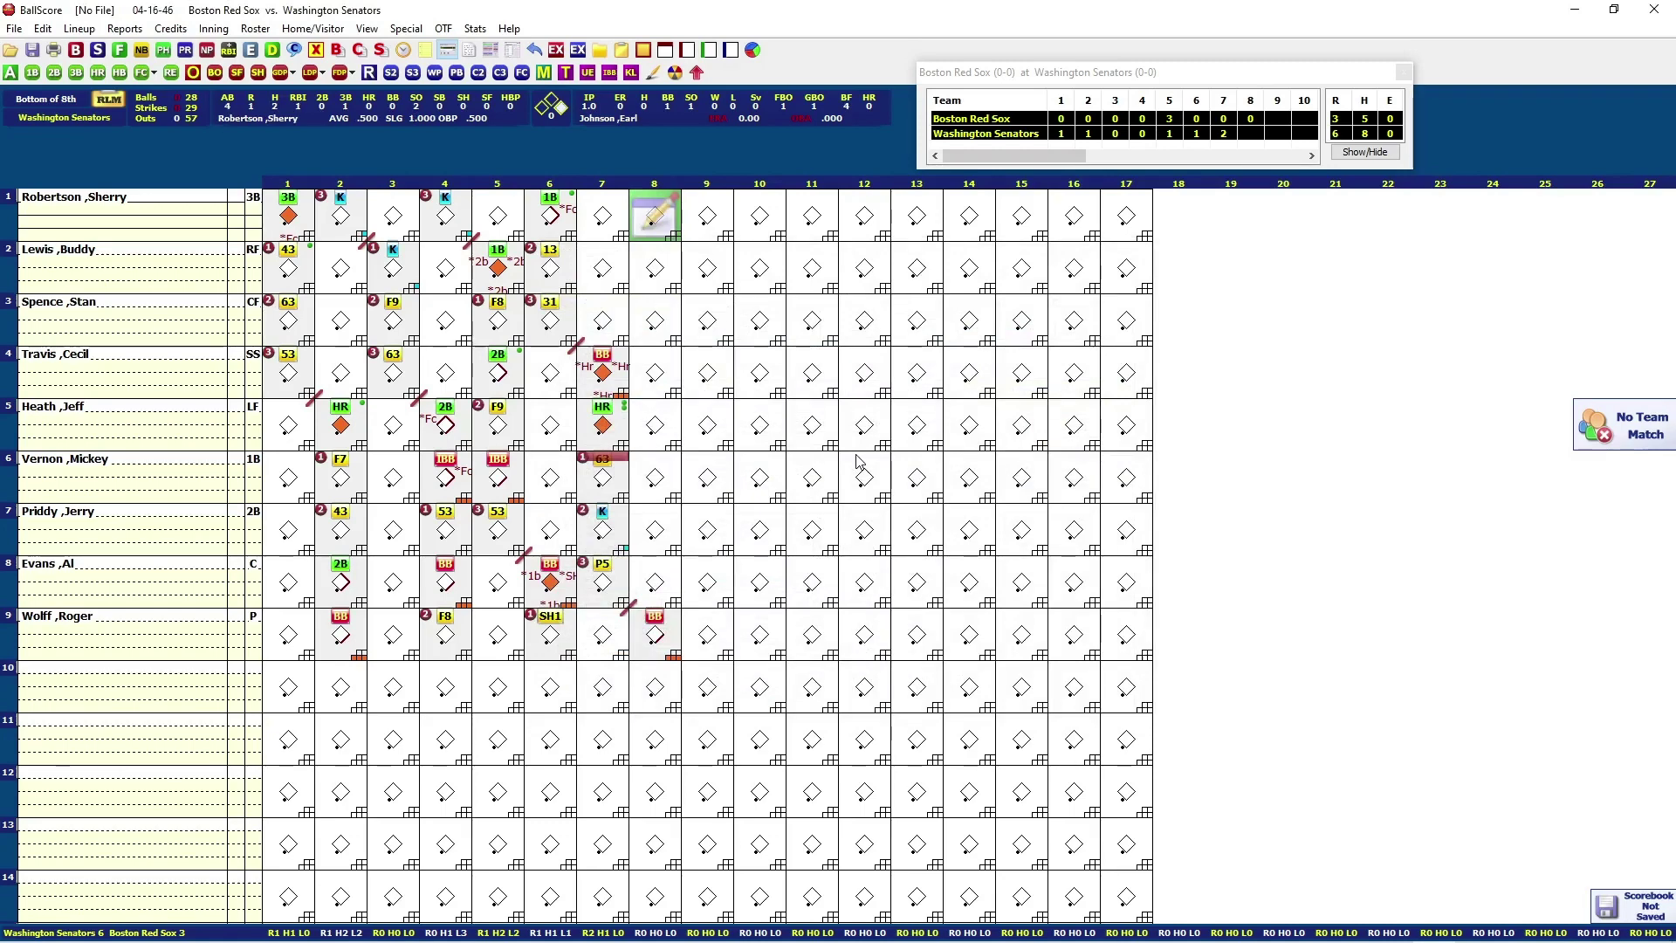
- Score a strikeout for Robertson and a 4-6-3 ground ball double play for Lewis to end the eighth inning
{"action": "key", "text": "o"}
{"action": "key", "text": "k"}
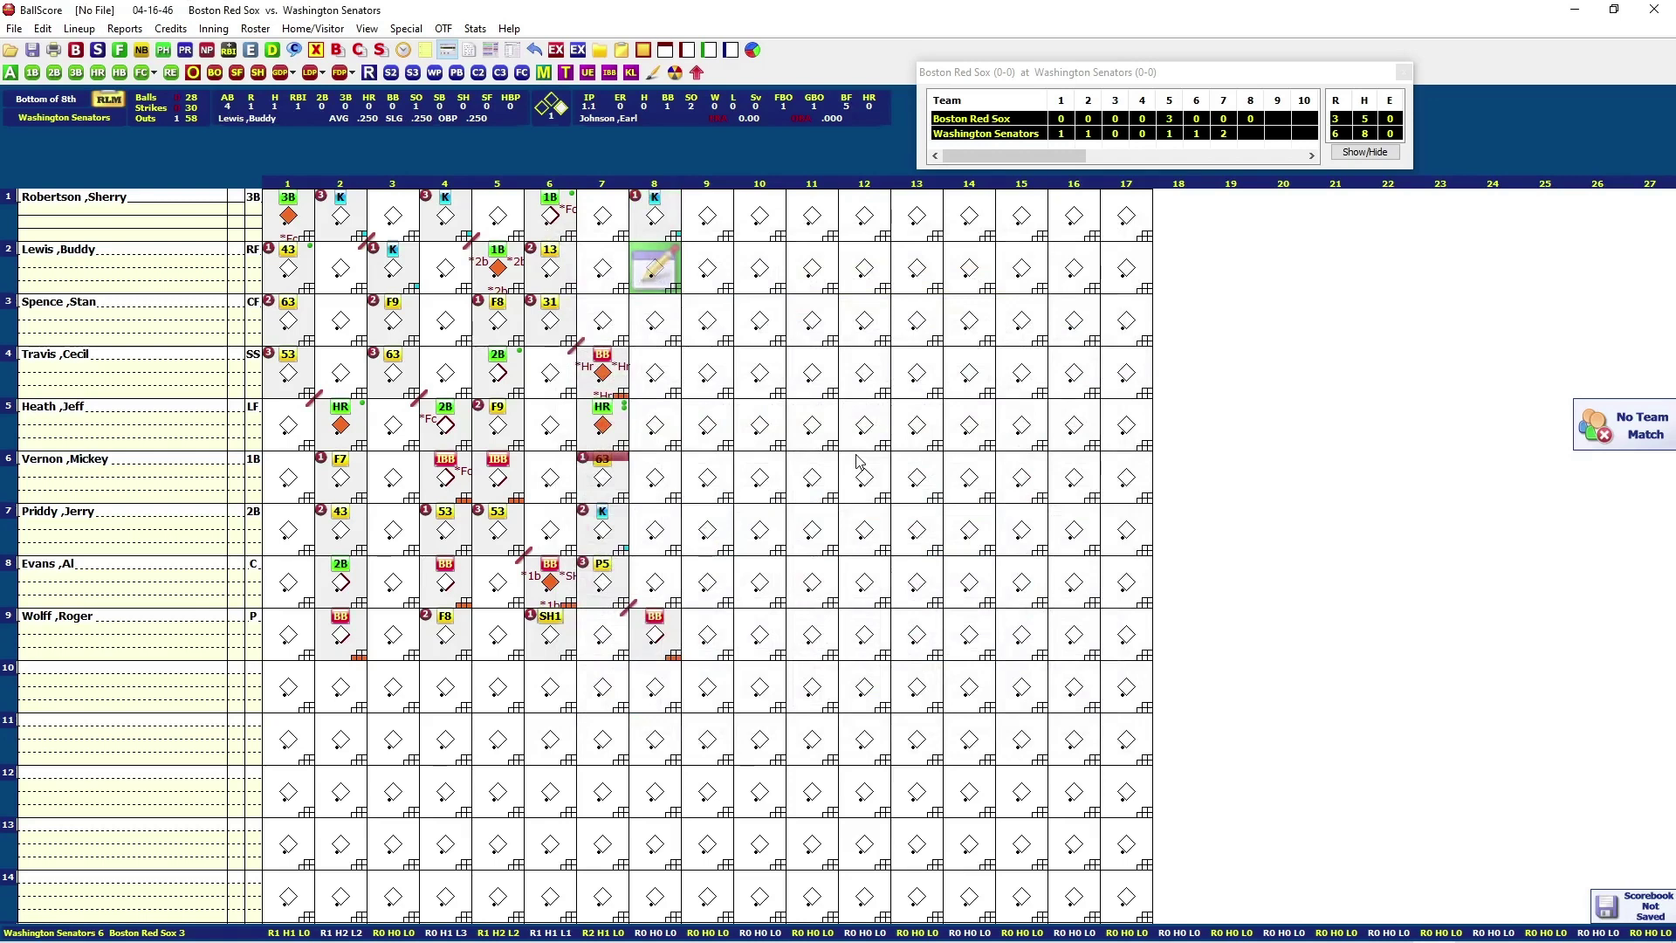
{"action": "key", "text": "o"}
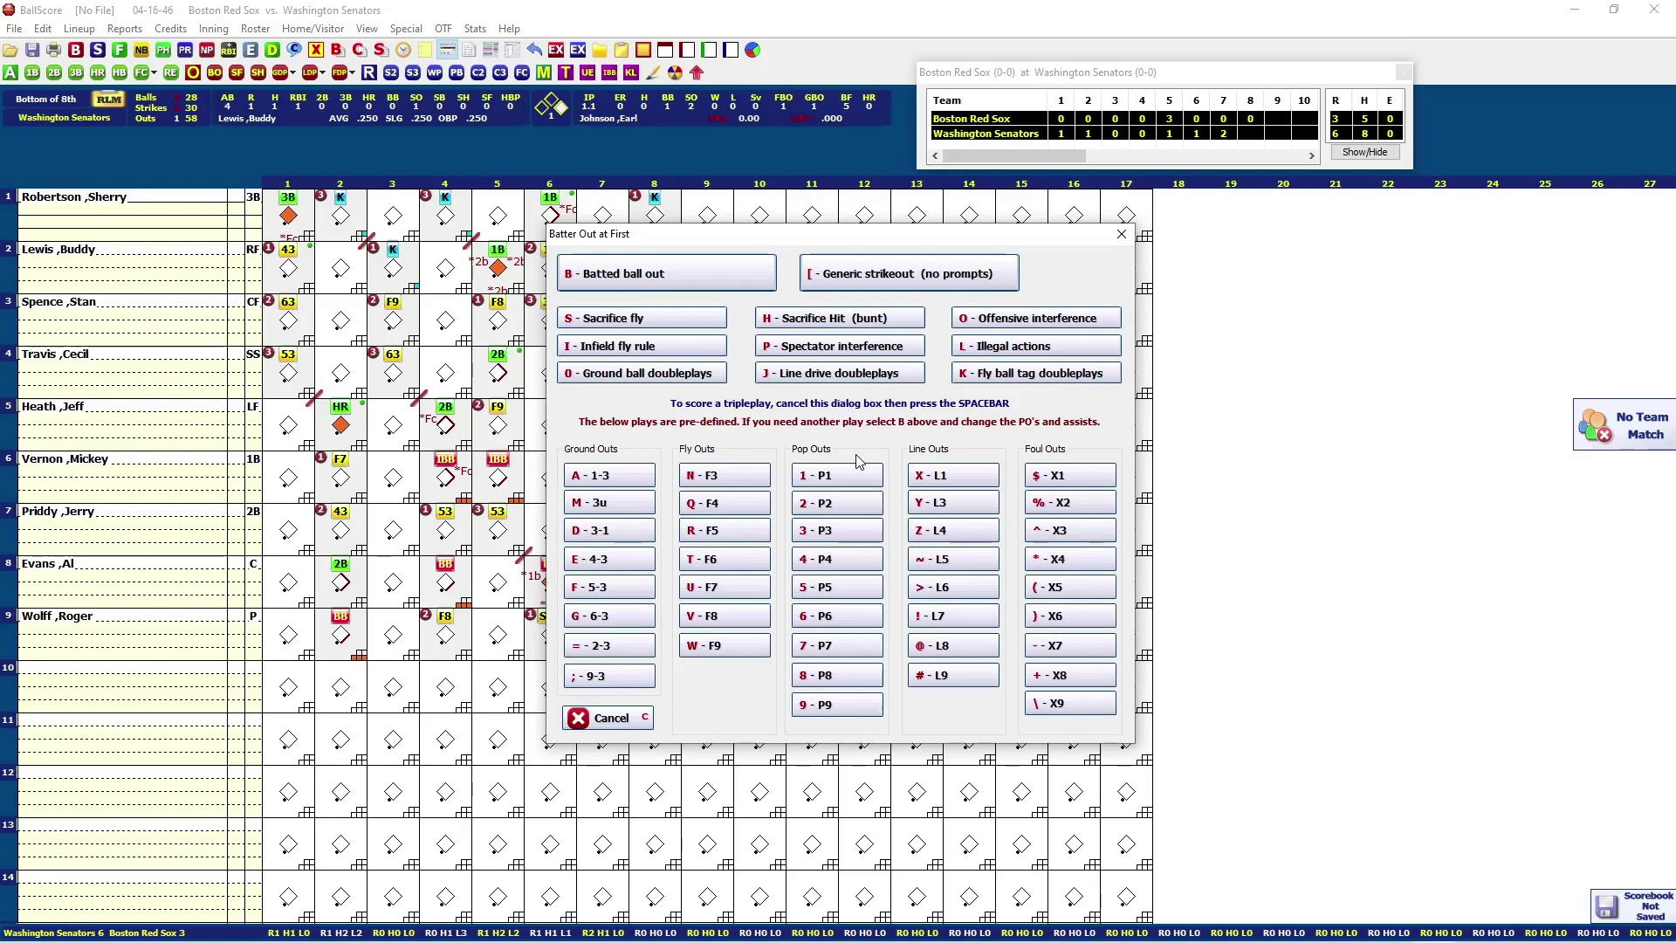
{"action": "key", "text": "0"}
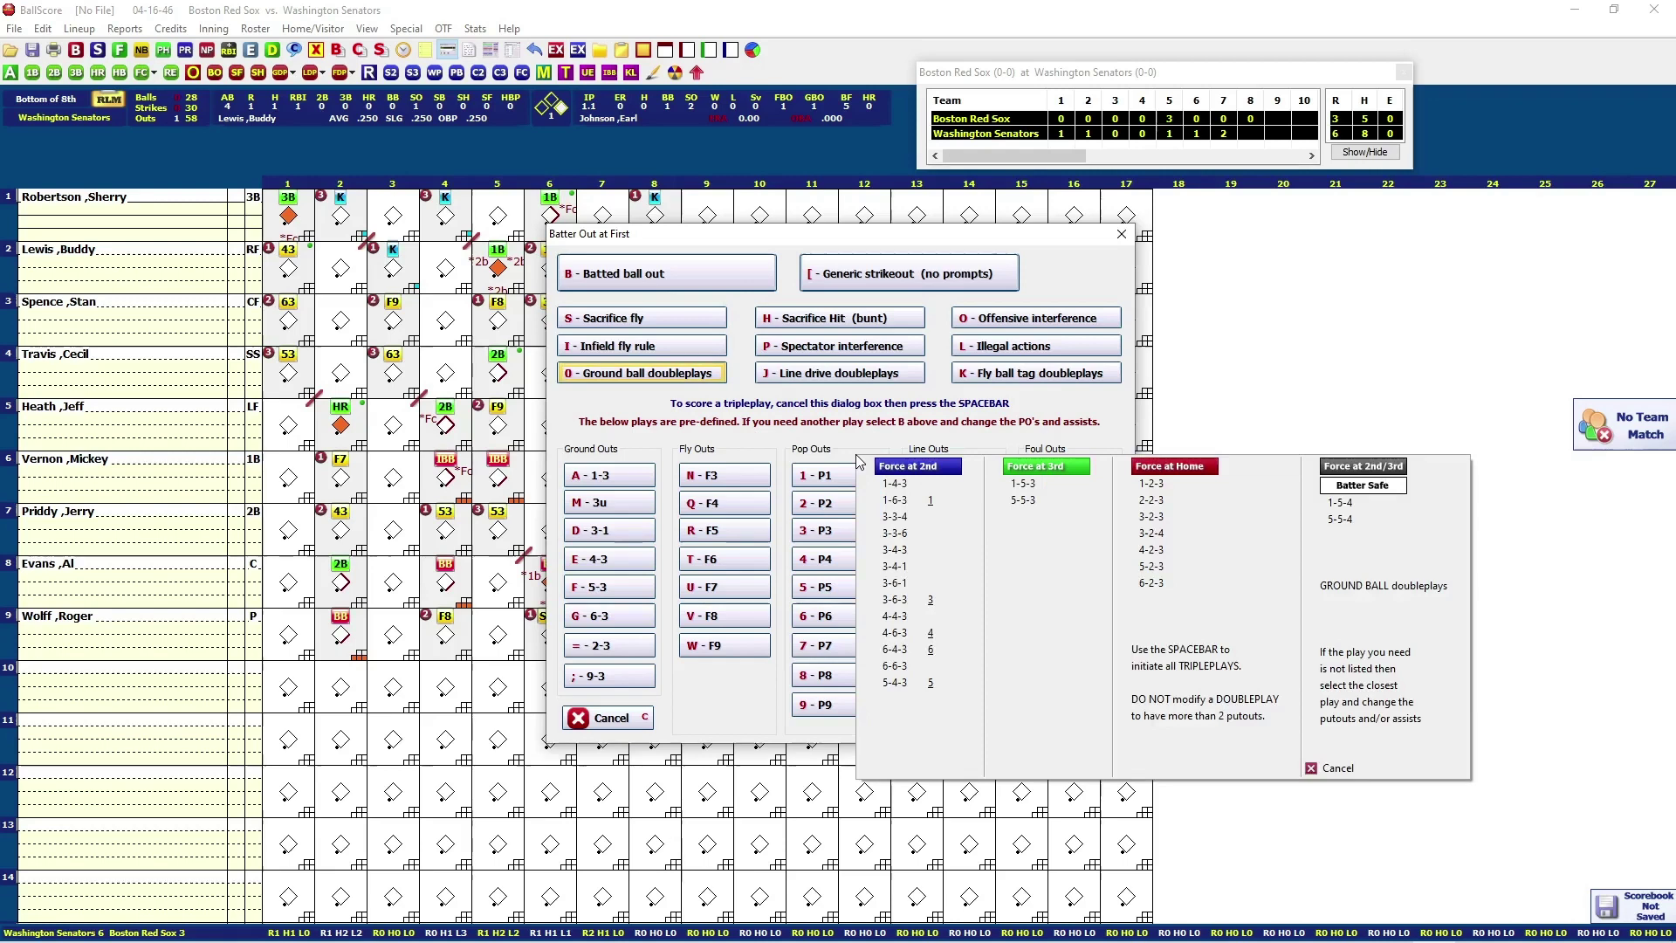
{"action": "key", "text": "4"}
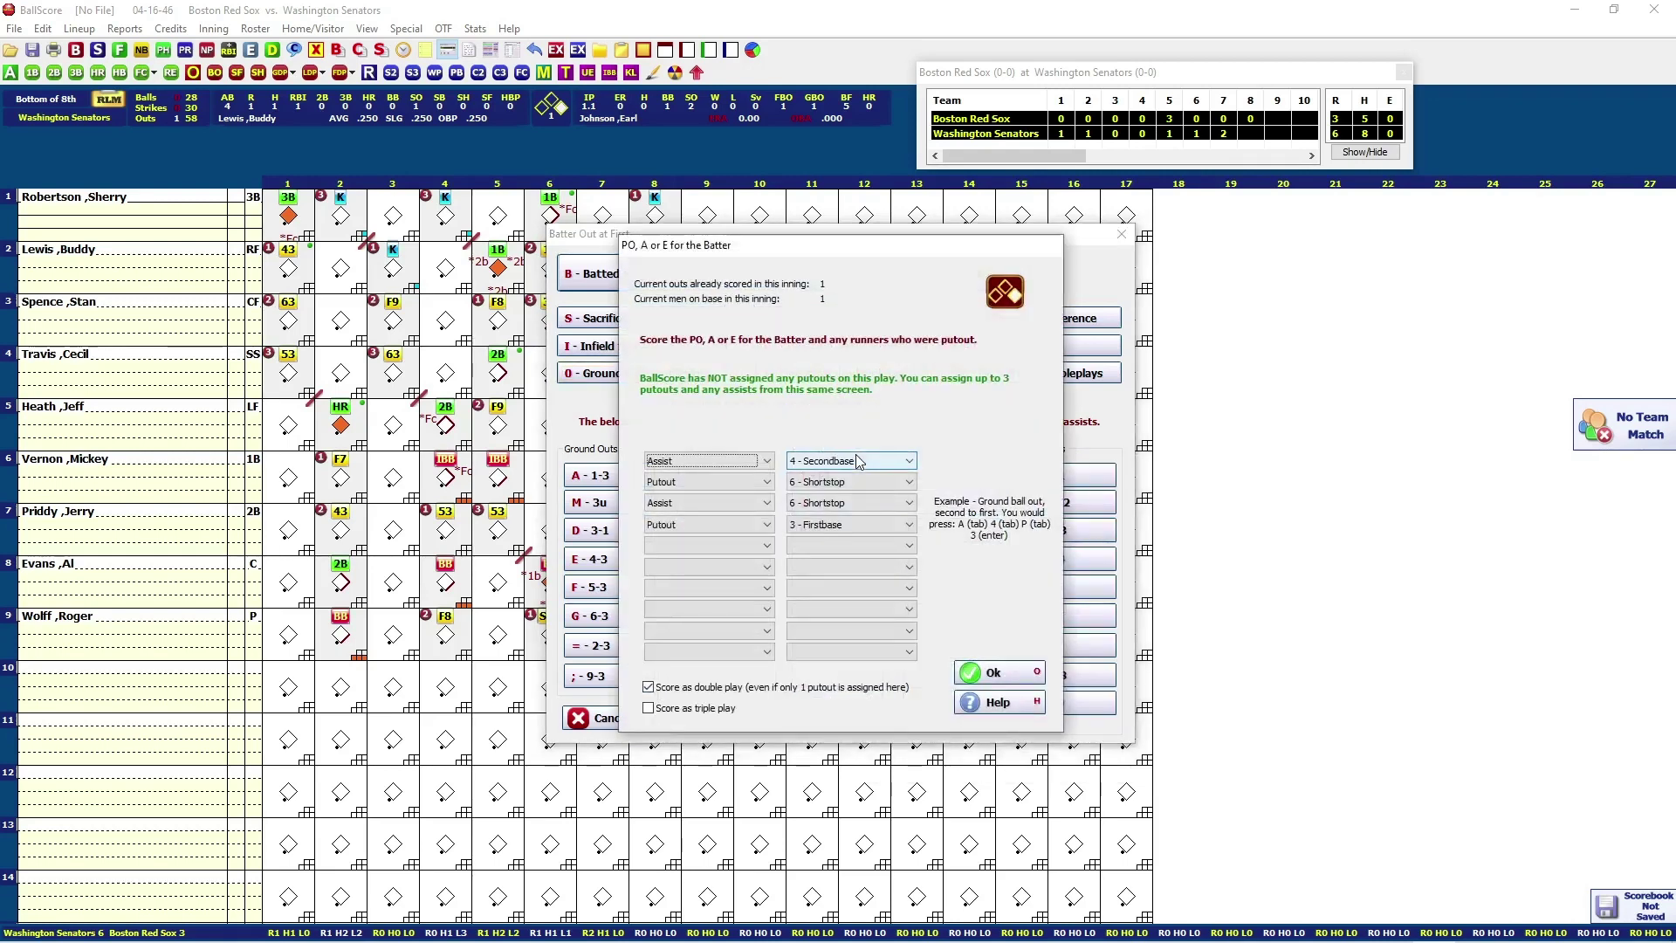
{"action": "key", "text": "Return"}
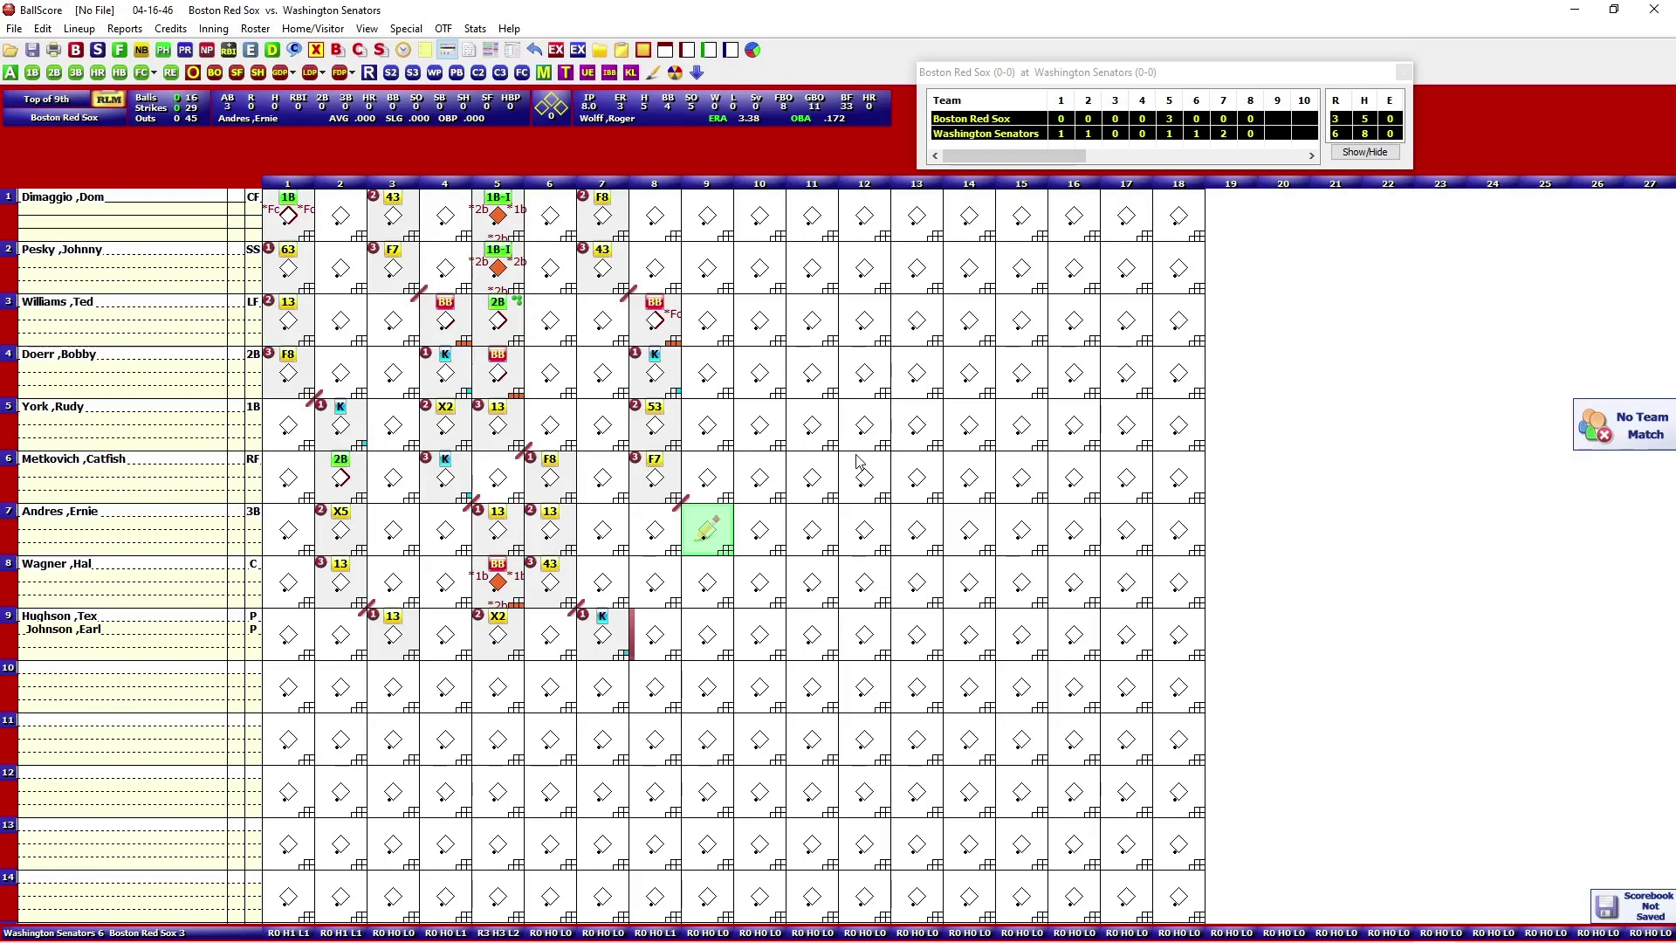
- Score strikeouts for Andres and Wagner in the top of the ninth
{"action": "key", "text": "k"}
{"action": "key", "text": "Return"}
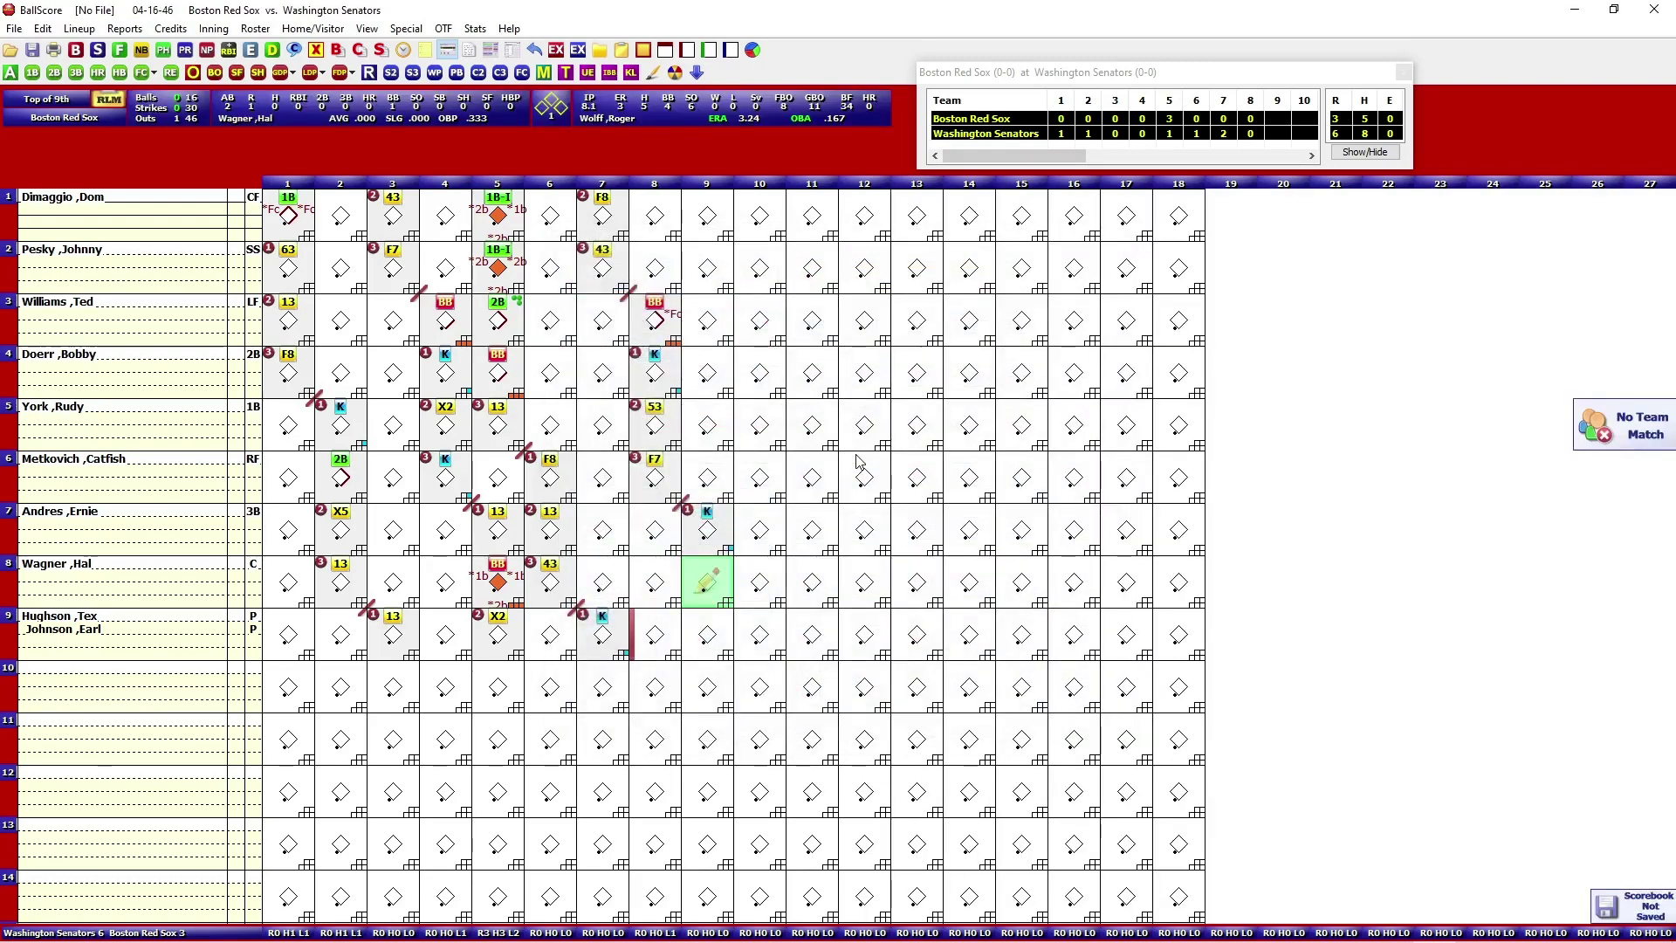
{"action": "key", "text": "k"}
{"action": "key", "text": "Return"}
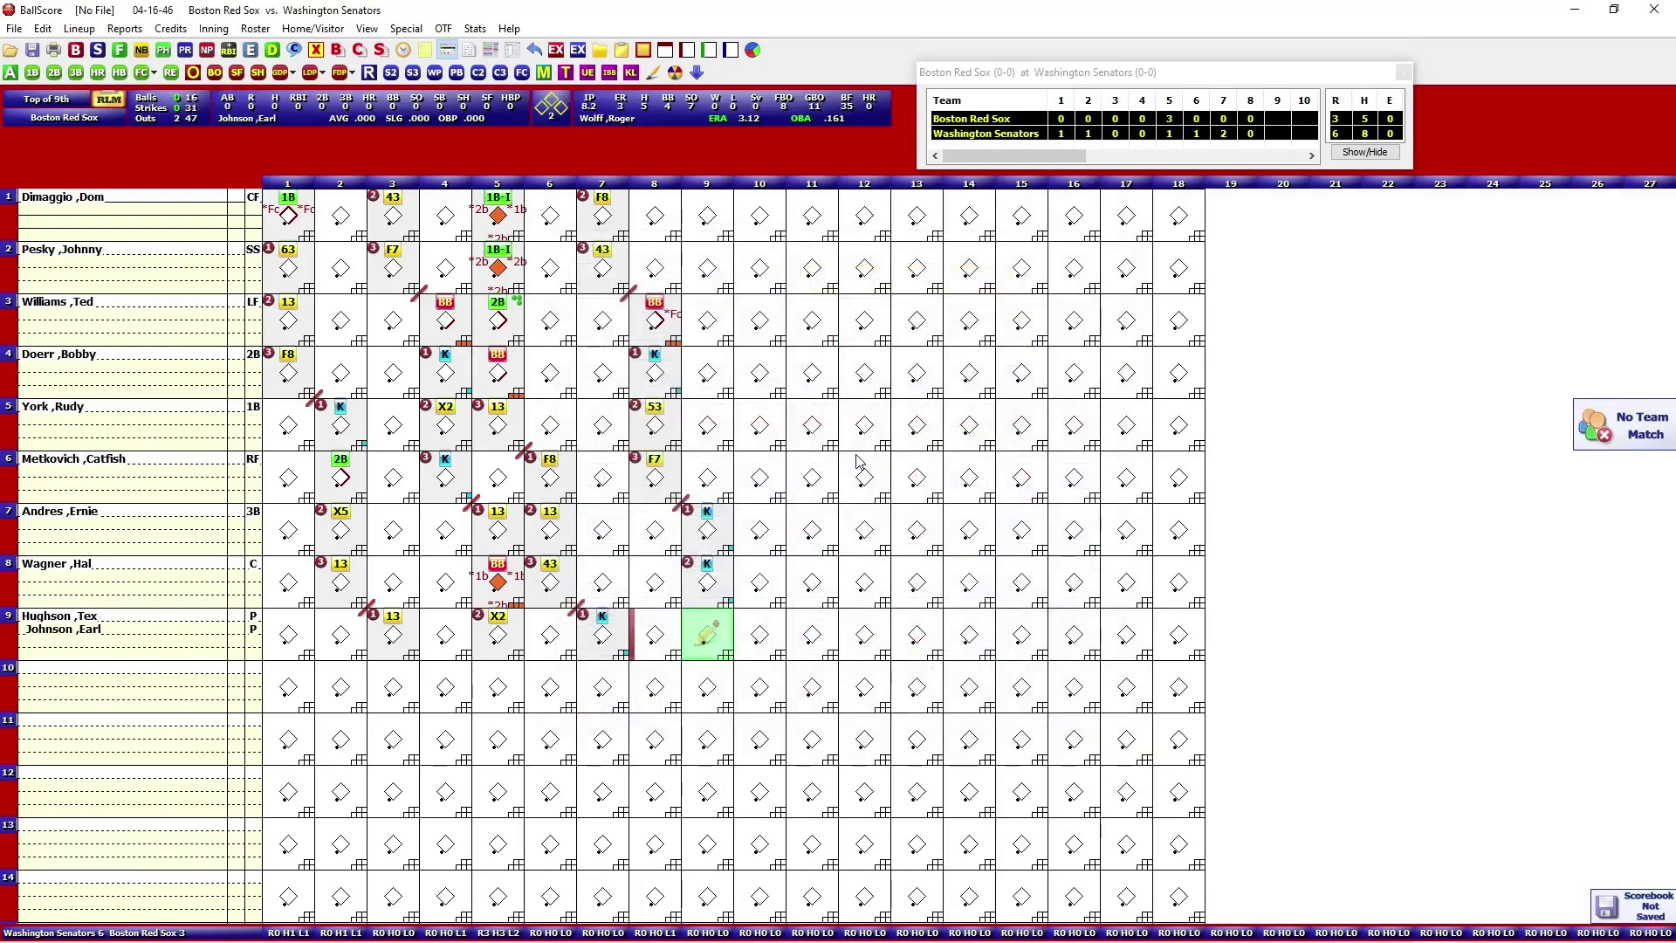
- Insert Leon Culberson as pinch hitter in slot 3 of Boston's ninth batting position
{"action": "right_click", "coordinate": [714, 637]}
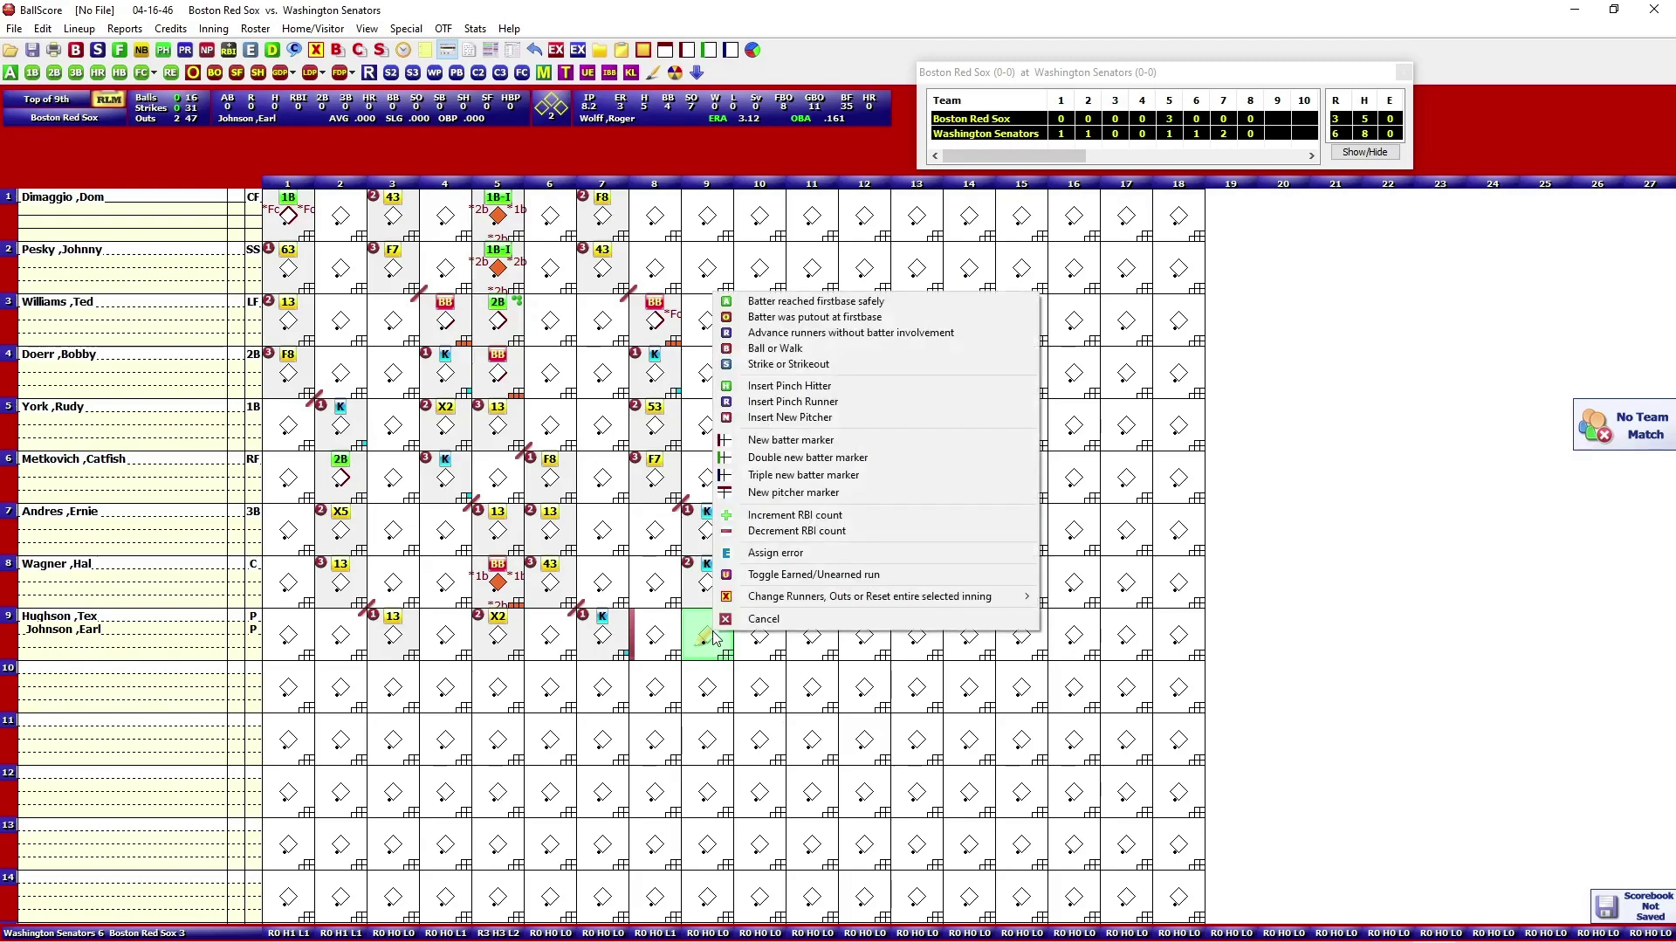
{"action": "left_click", "coordinate": [792, 387]}
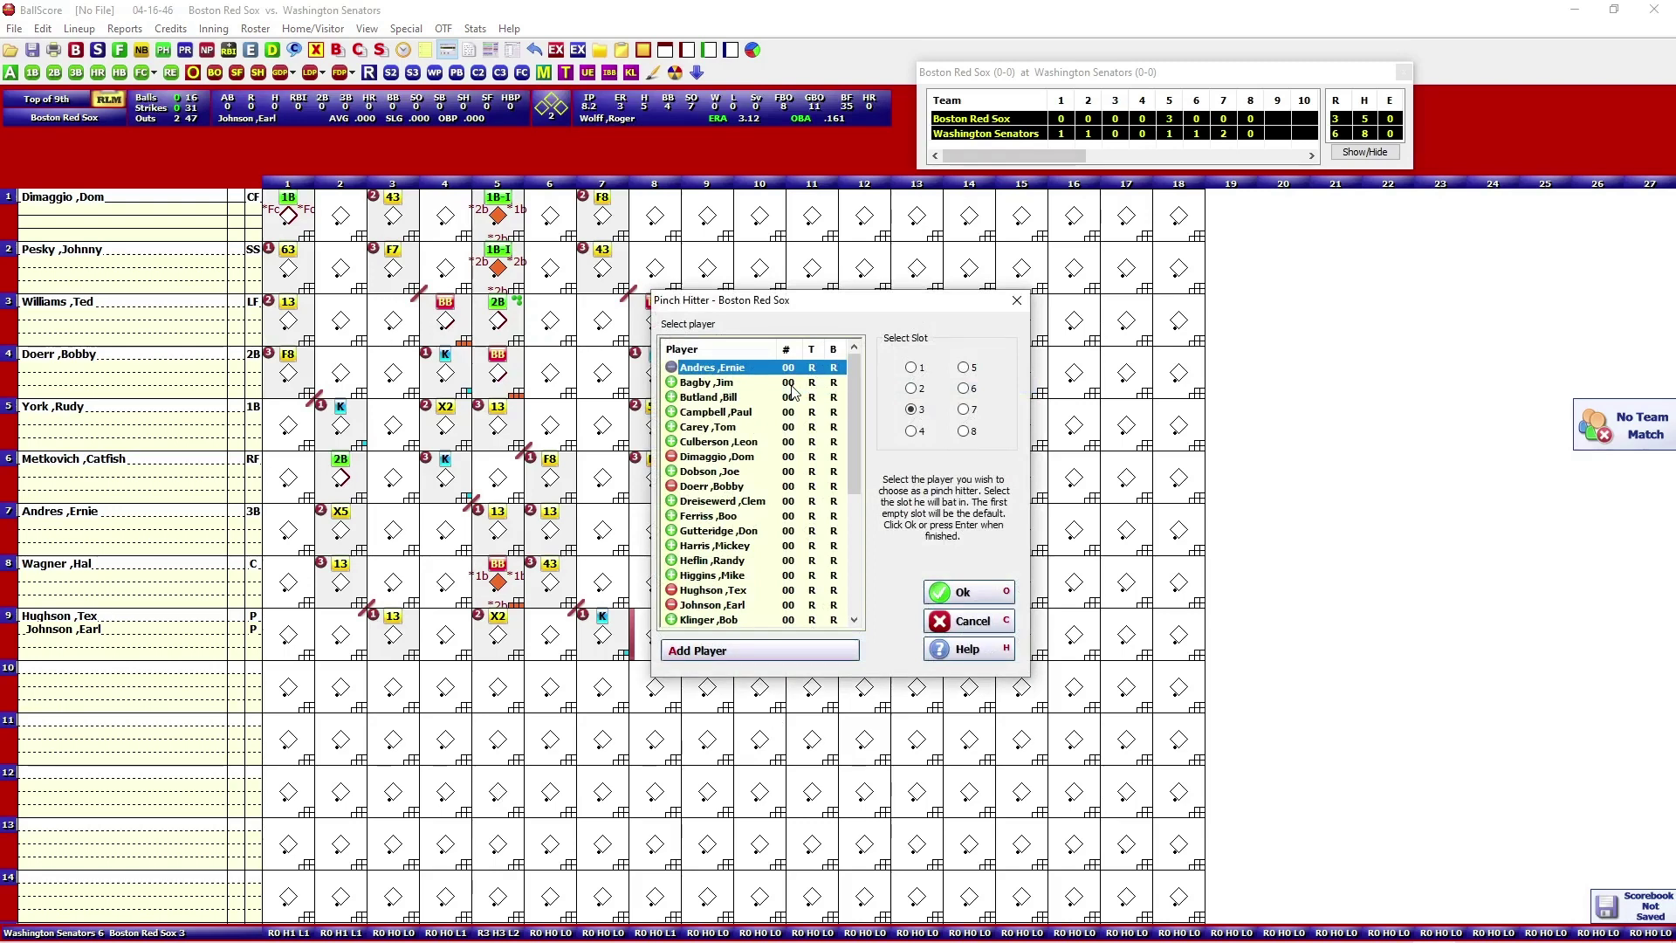
{"action": "left_click", "coordinate": [756, 444]}
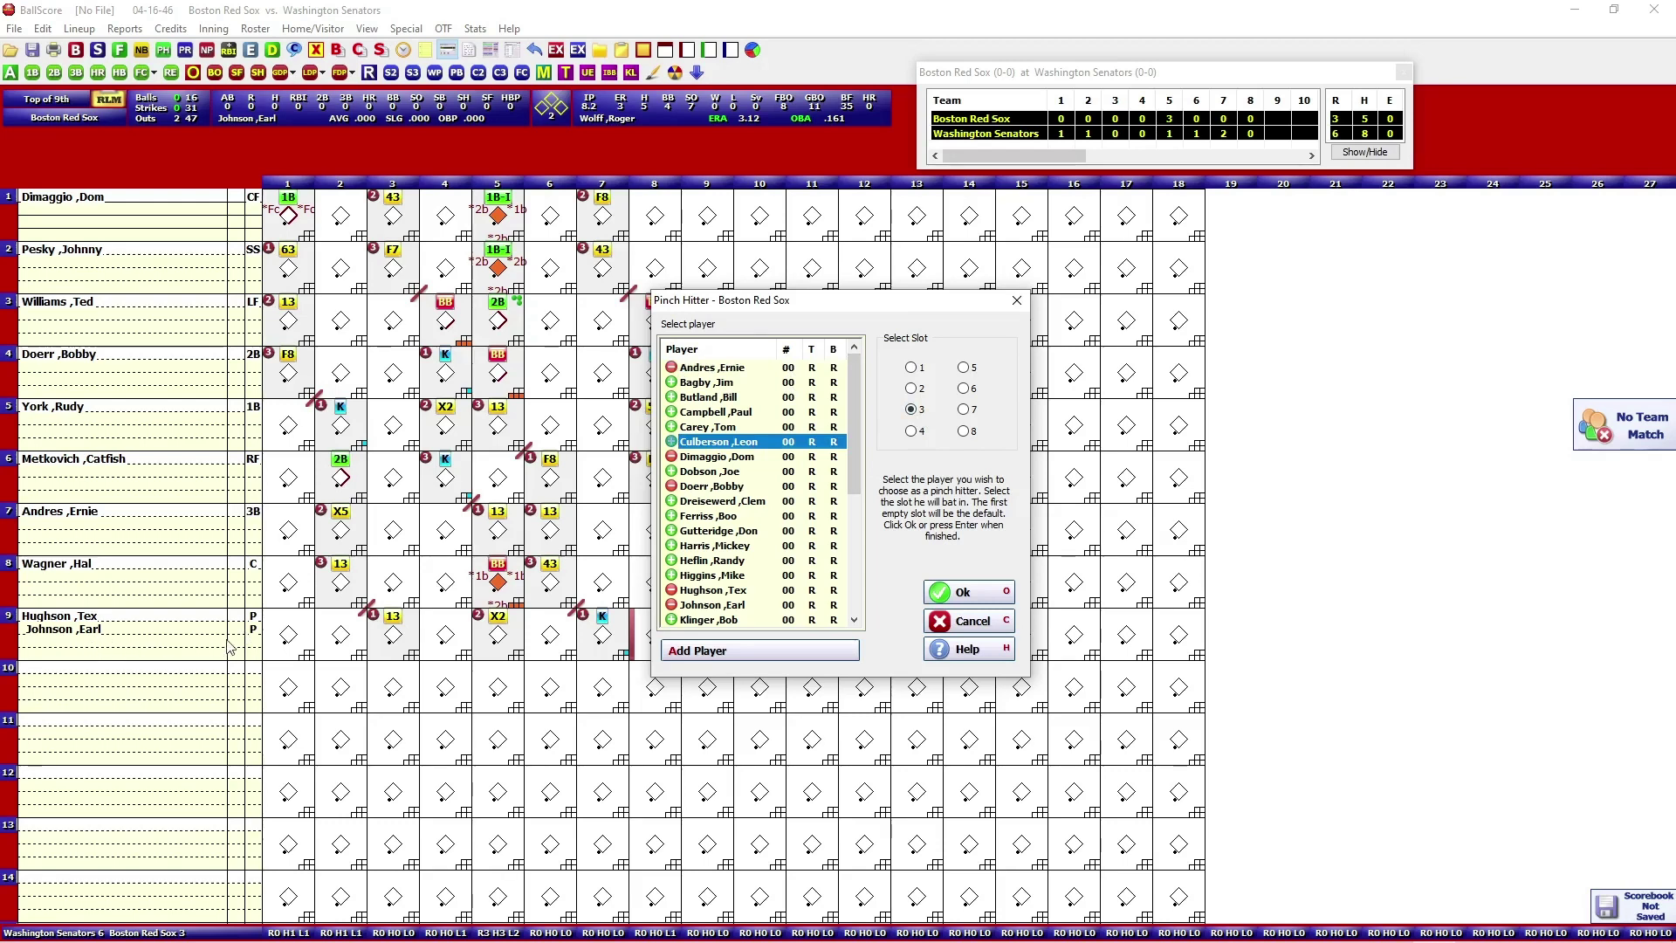
{"action": "left_click", "coordinate": [959, 593]}
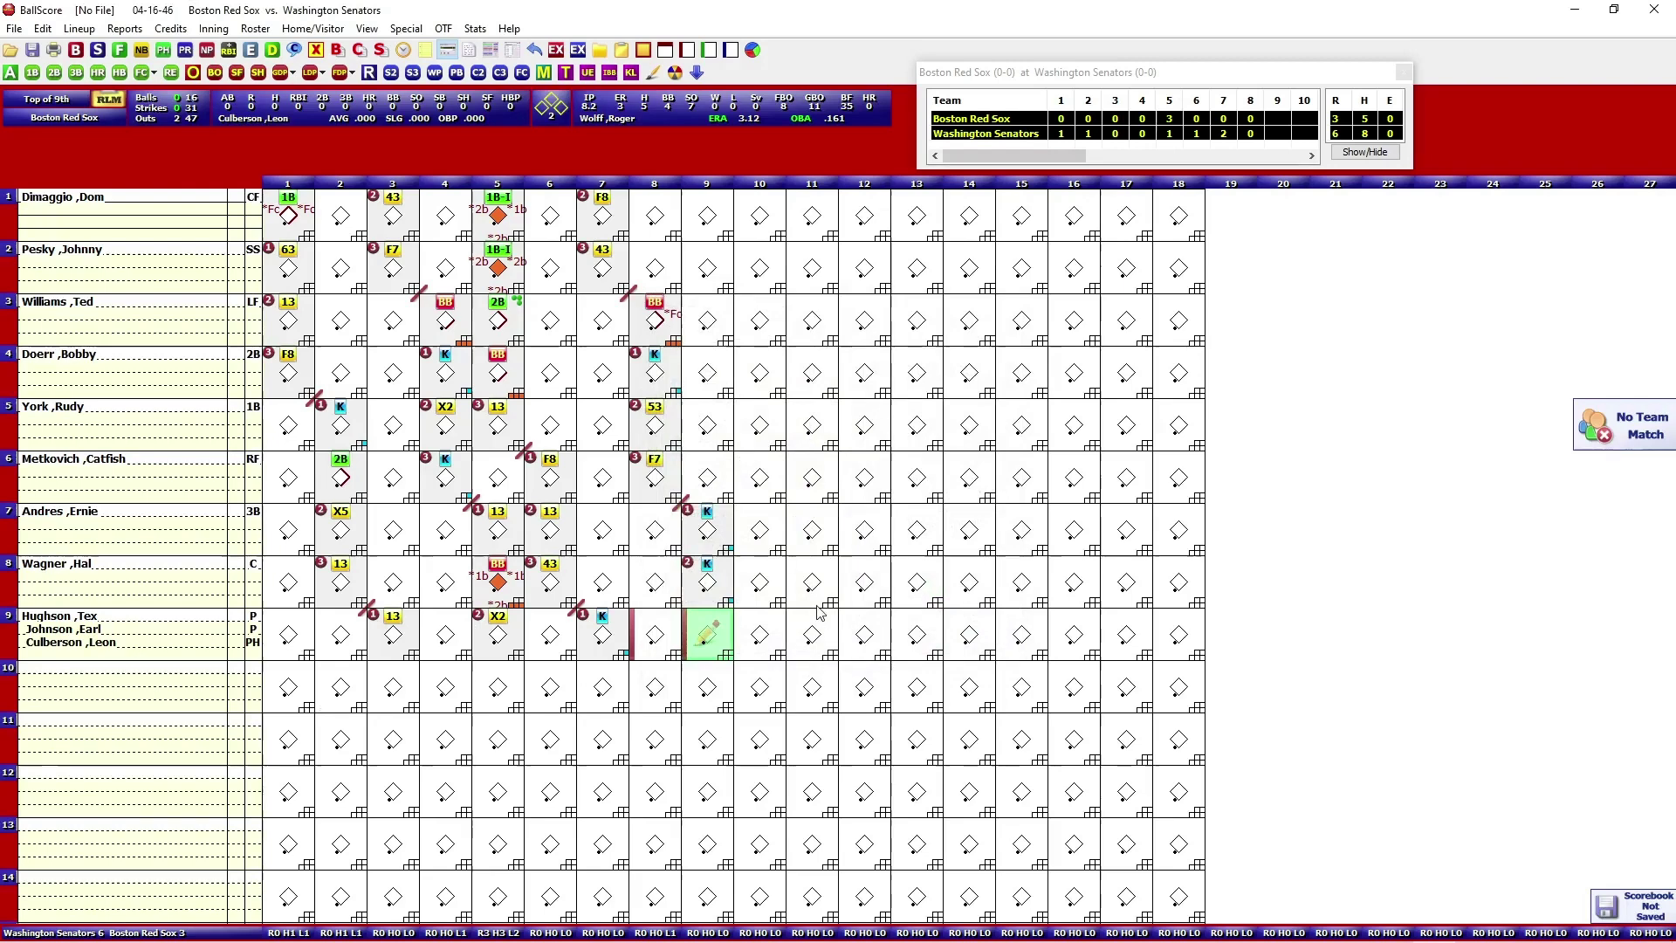
- Score an F8 flyout for Culberson to end the top of the ninth and acknowledge the substitution and end-of-game notices
{"action": "key", "text": "x"}
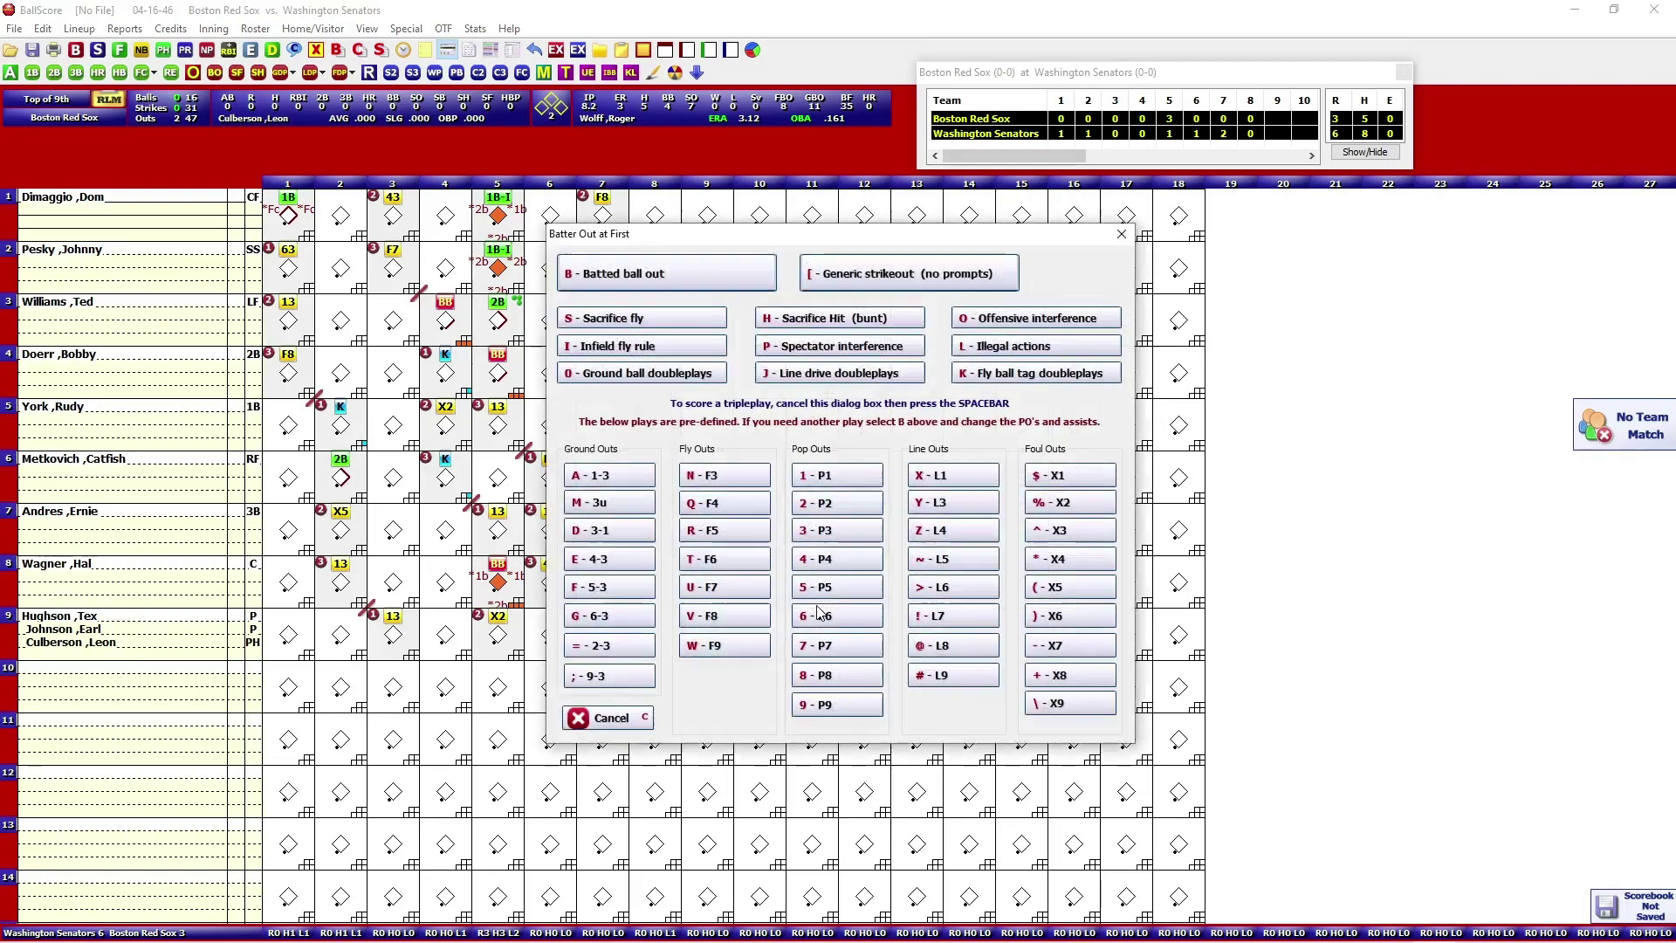
{"action": "key", "text": "v"}
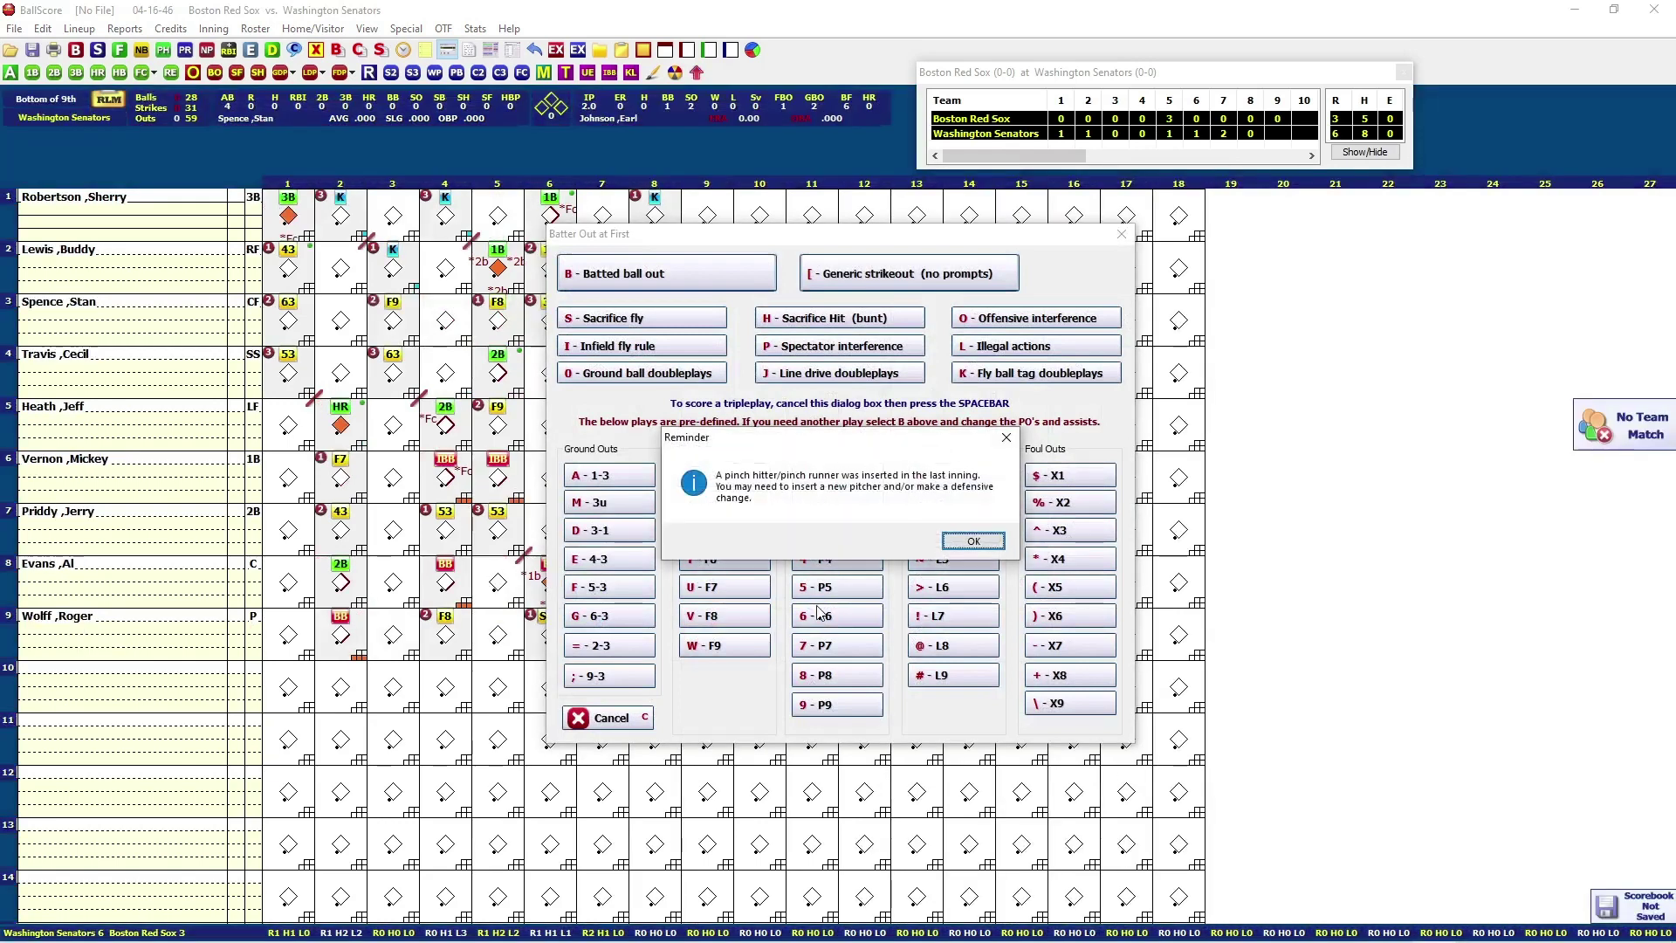
{"action": "left_click", "coordinate": [983, 547]}
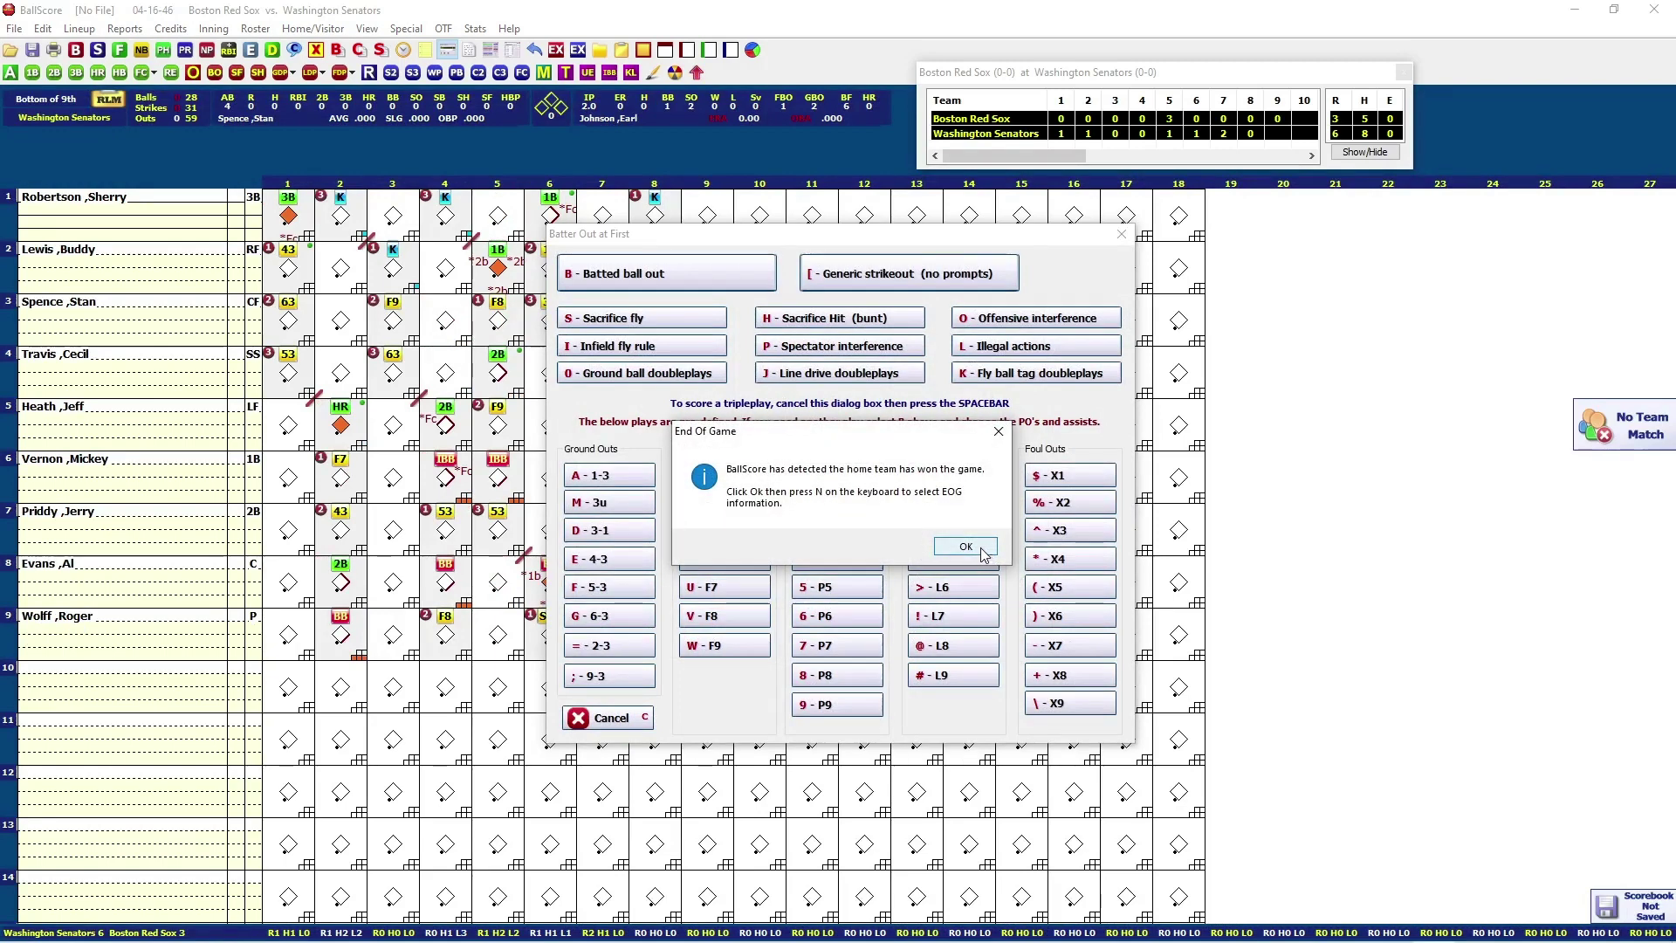
{"action": "left_click", "coordinate": [965, 546]}
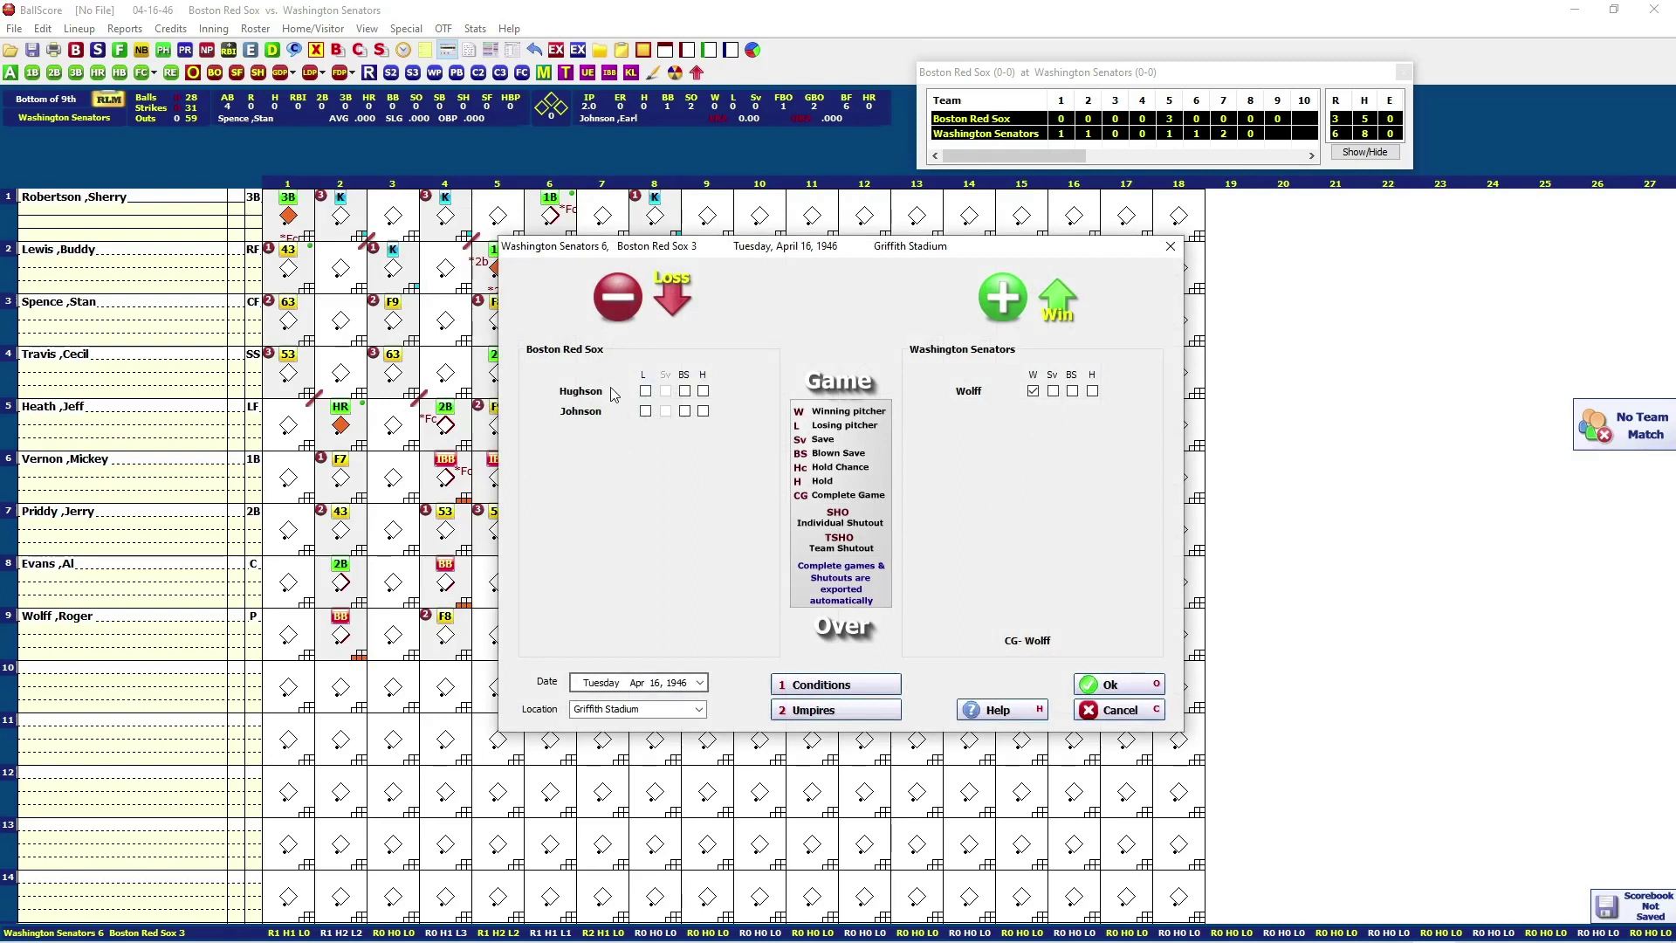
- Mark Hughson as the losing pitcher and save the scorebook as 04-16-46 Boston Red Sox at Washington Senators.sbk
{"action": "left_click", "coordinate": [646, 392]}
{"action": "left_click", "coordinate": [1106, 683]}
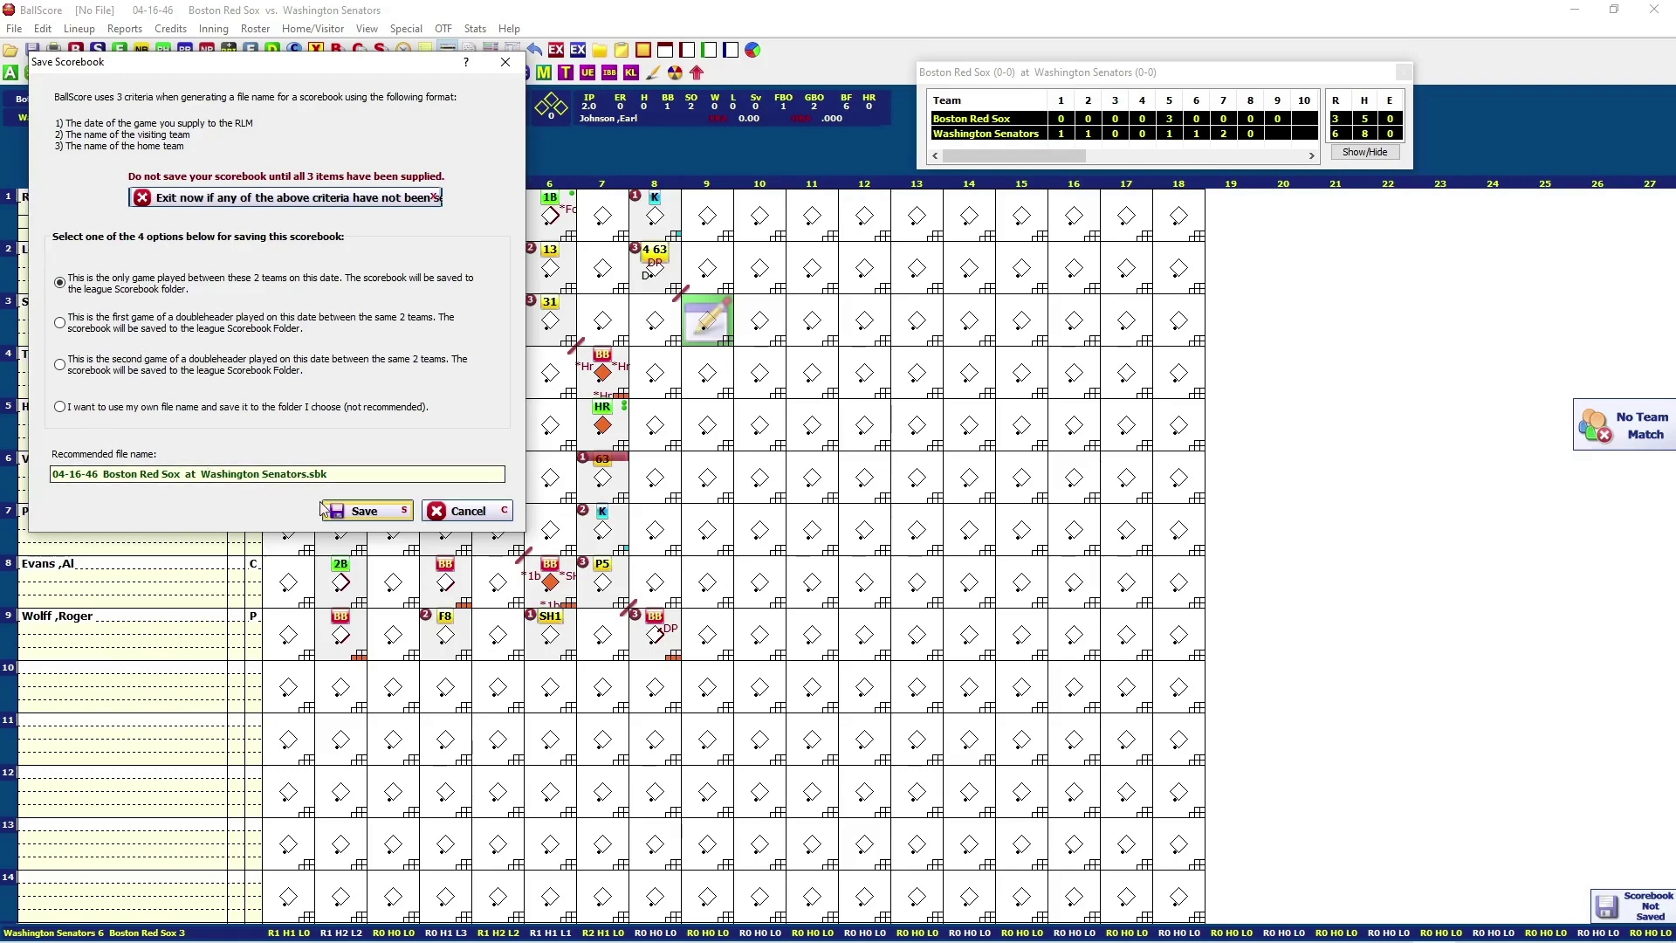
{"action": "left_click", "coordinate": [366, 513]}
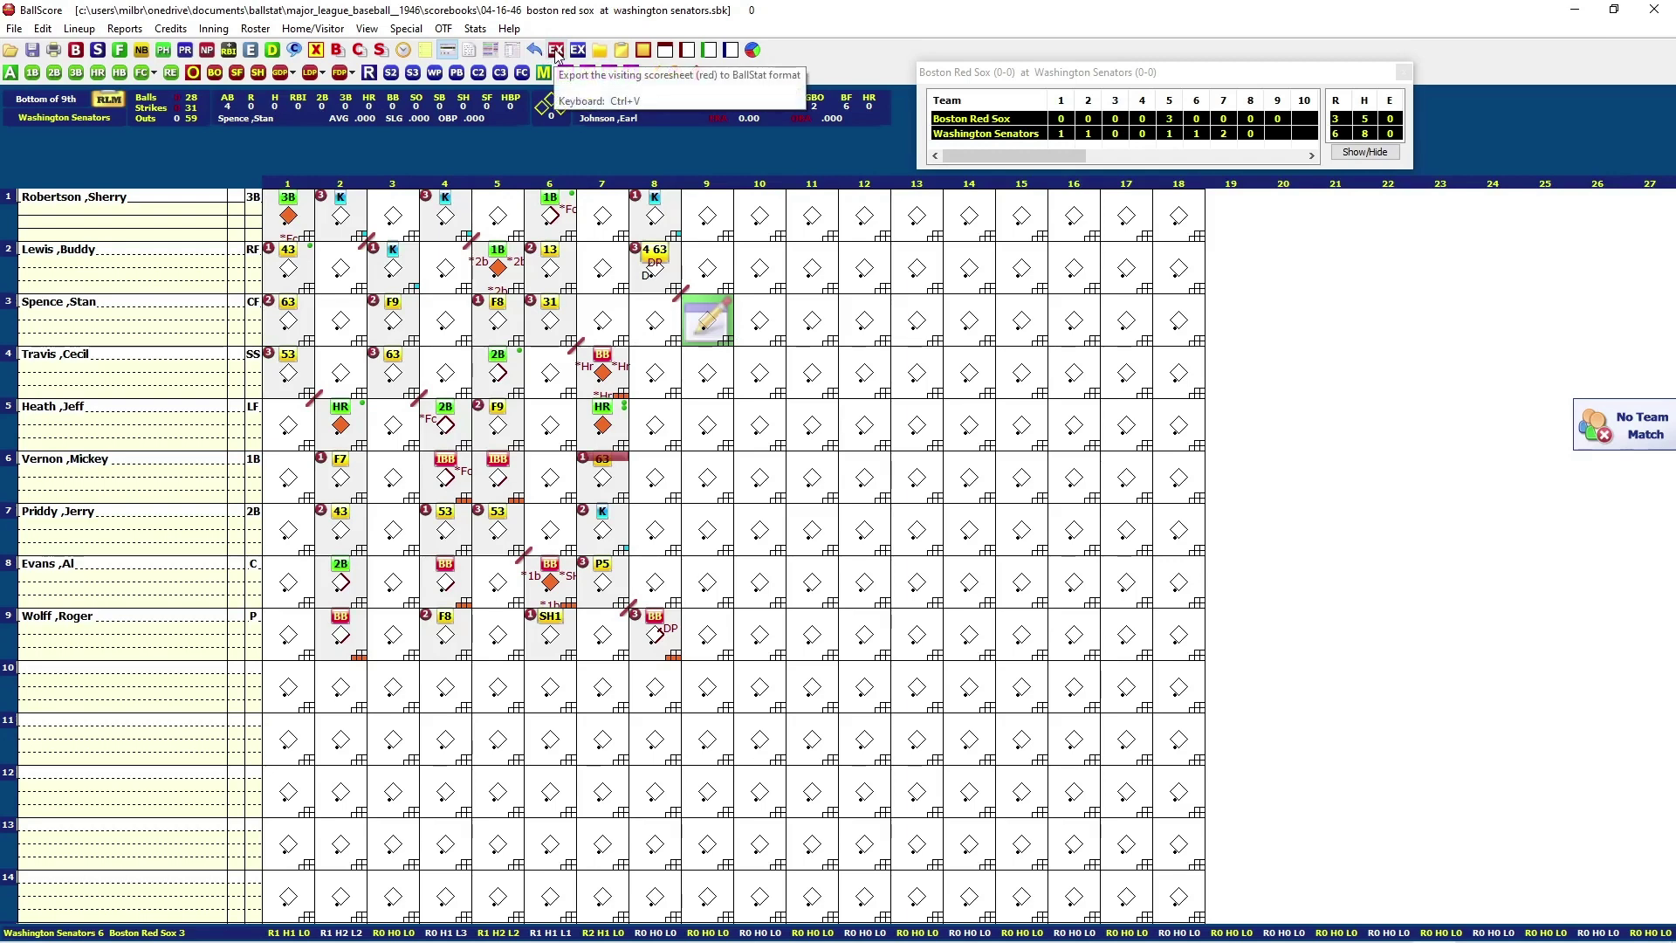
- Start exporting the Boston Red Sox scoresheet to BallStat, choosing to create the team
{"action": "left_click", "coordinate": [14, 28]}
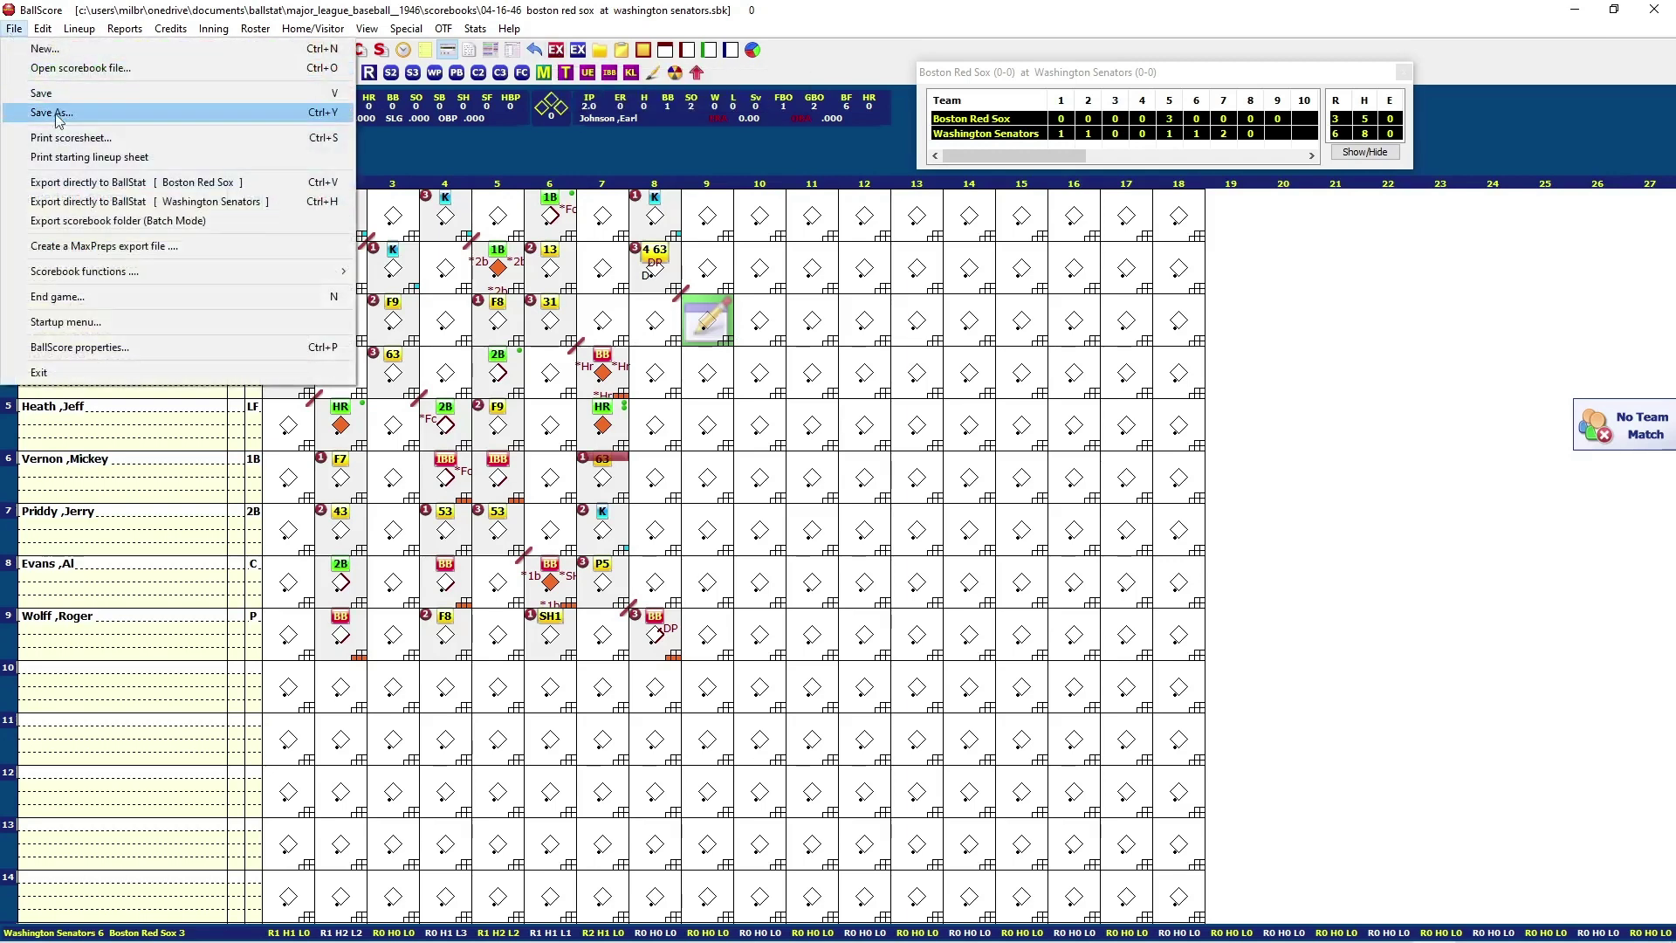
{"action": "left_click", "coordinate": [79, 185]}
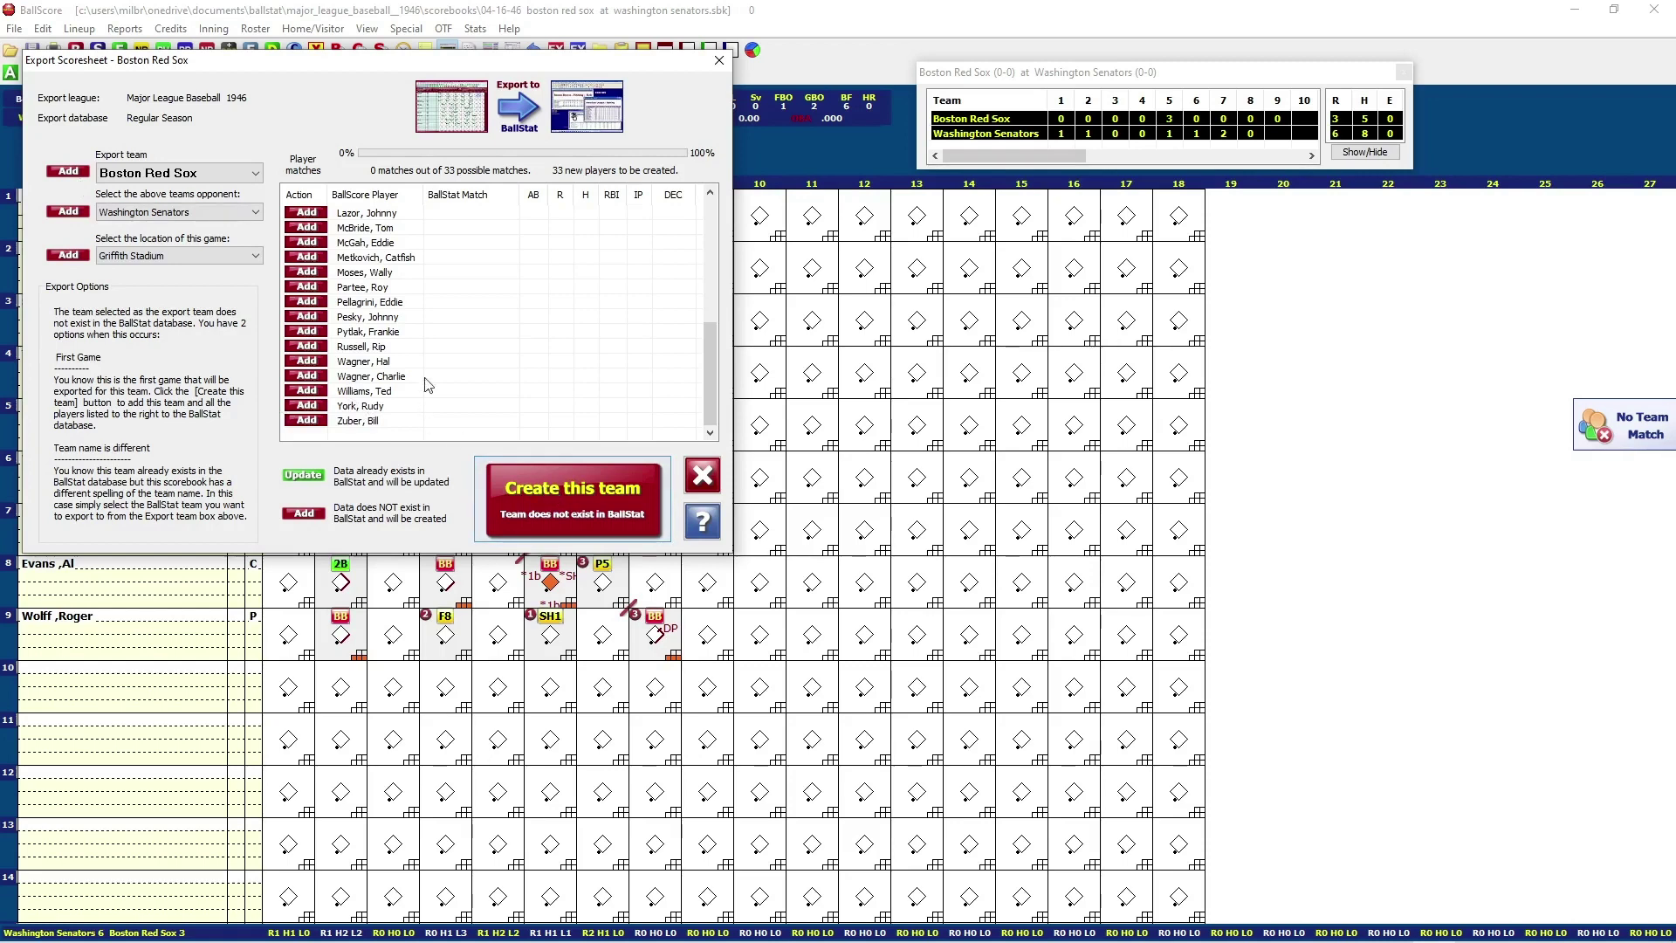
{"action": "left_click", "coordinate": [555, 492]}
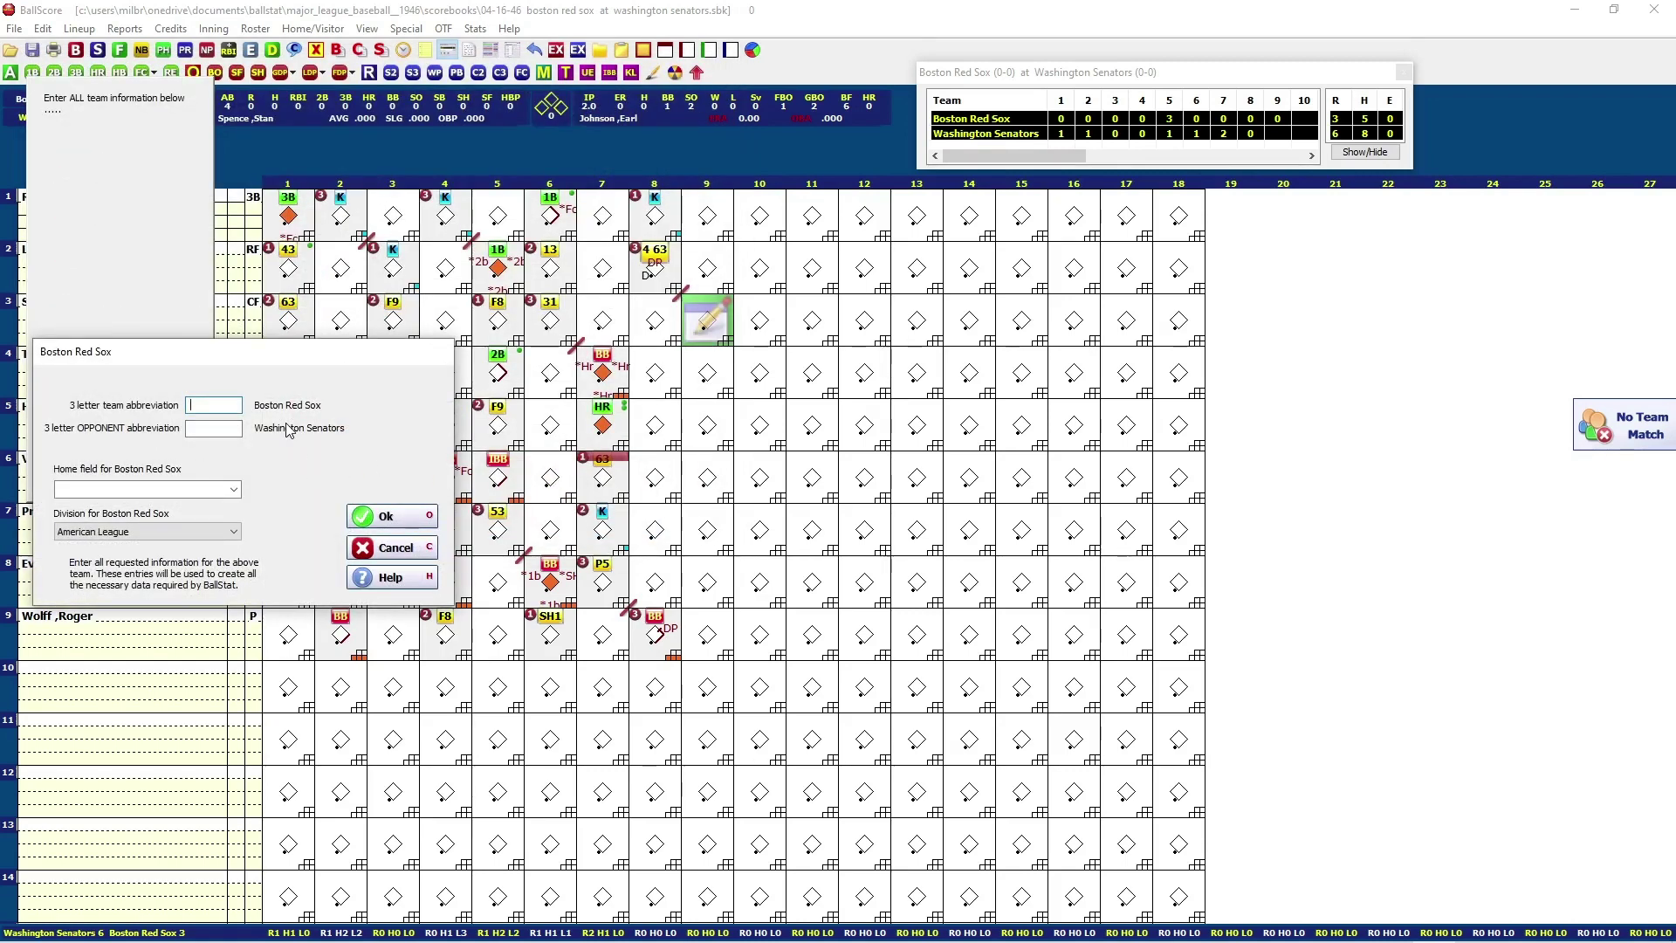
- Create the Boston team with abbreviation BOA, opponent abbreviation WAS, home field Fenway Park and the American League division
{"action": "type", "text": "BOA"}
{"action": "left_click", "coordinate": [227, 433]}
{"action": "left_click", "coordinate": [227, 429]}
{"action": "type", "text": "WAS"}
{"action": "left_click", "coordinate": [159, 489]}
{"action": "type", "text": "Fenway Park"}
{"action": "left_click", "coordinate": [234, 534]}
{"action": "left_click", "coordinate": [236, 536]}
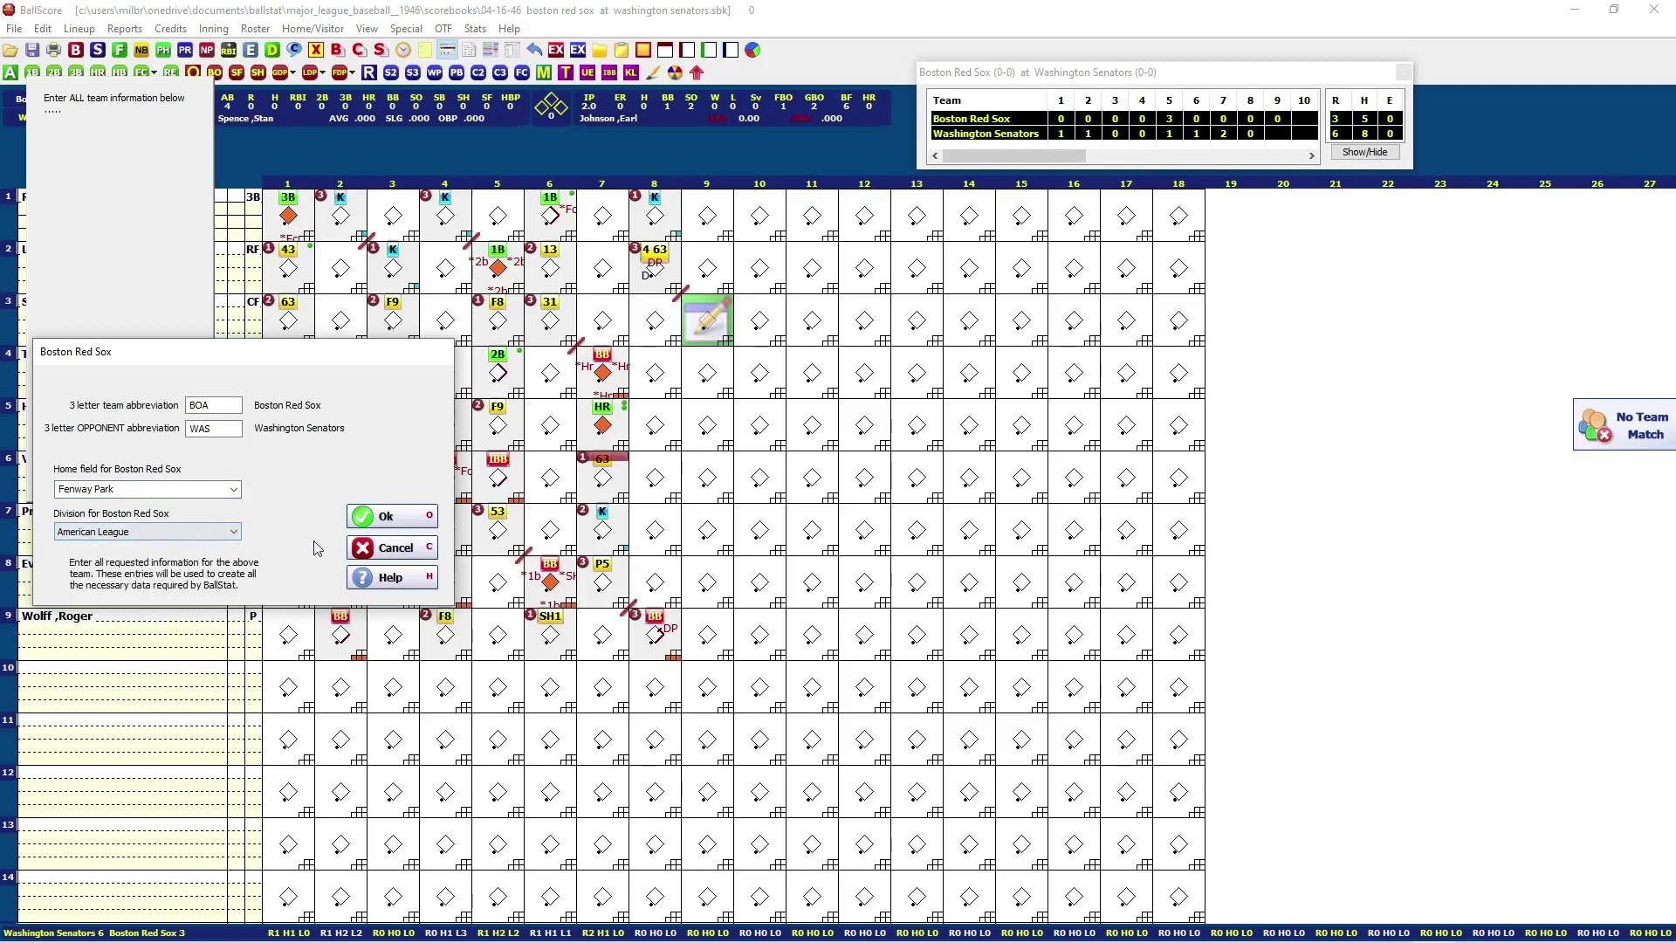
{"action": "left_click", "coordinate": [386, 523]}
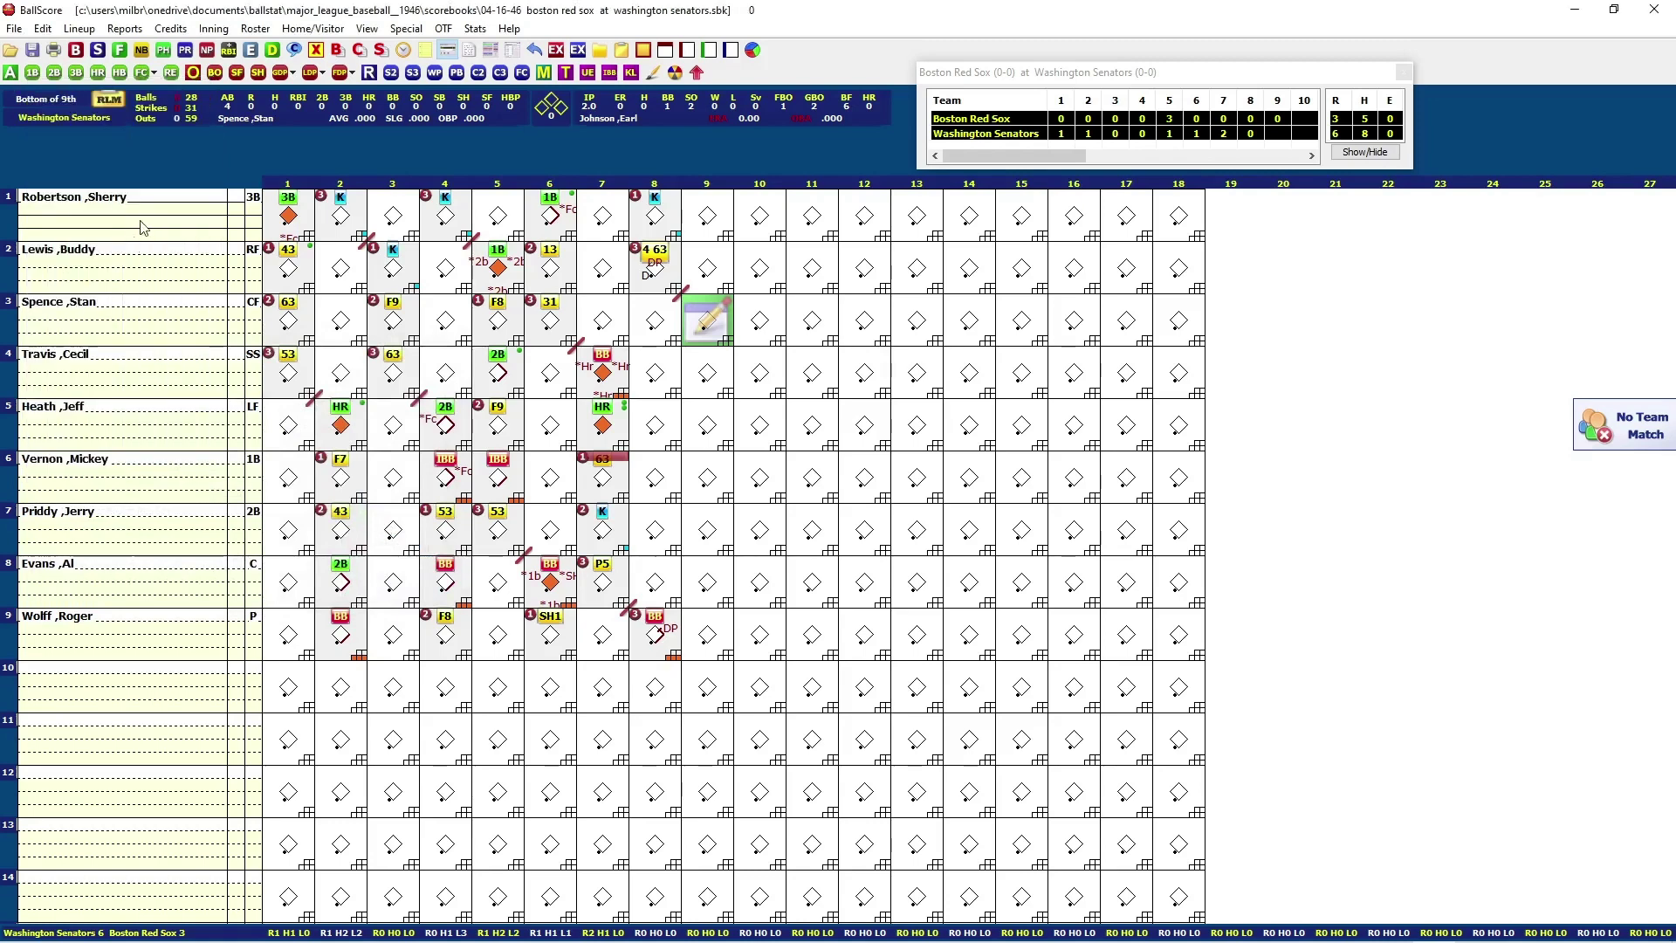
- Export the Washington Senators scoresheet to BallStat, creating the team with abbreviation WAS, Griffith Stadium and the American League division
{"action": "left_click", "coordinate": [18, 29]}
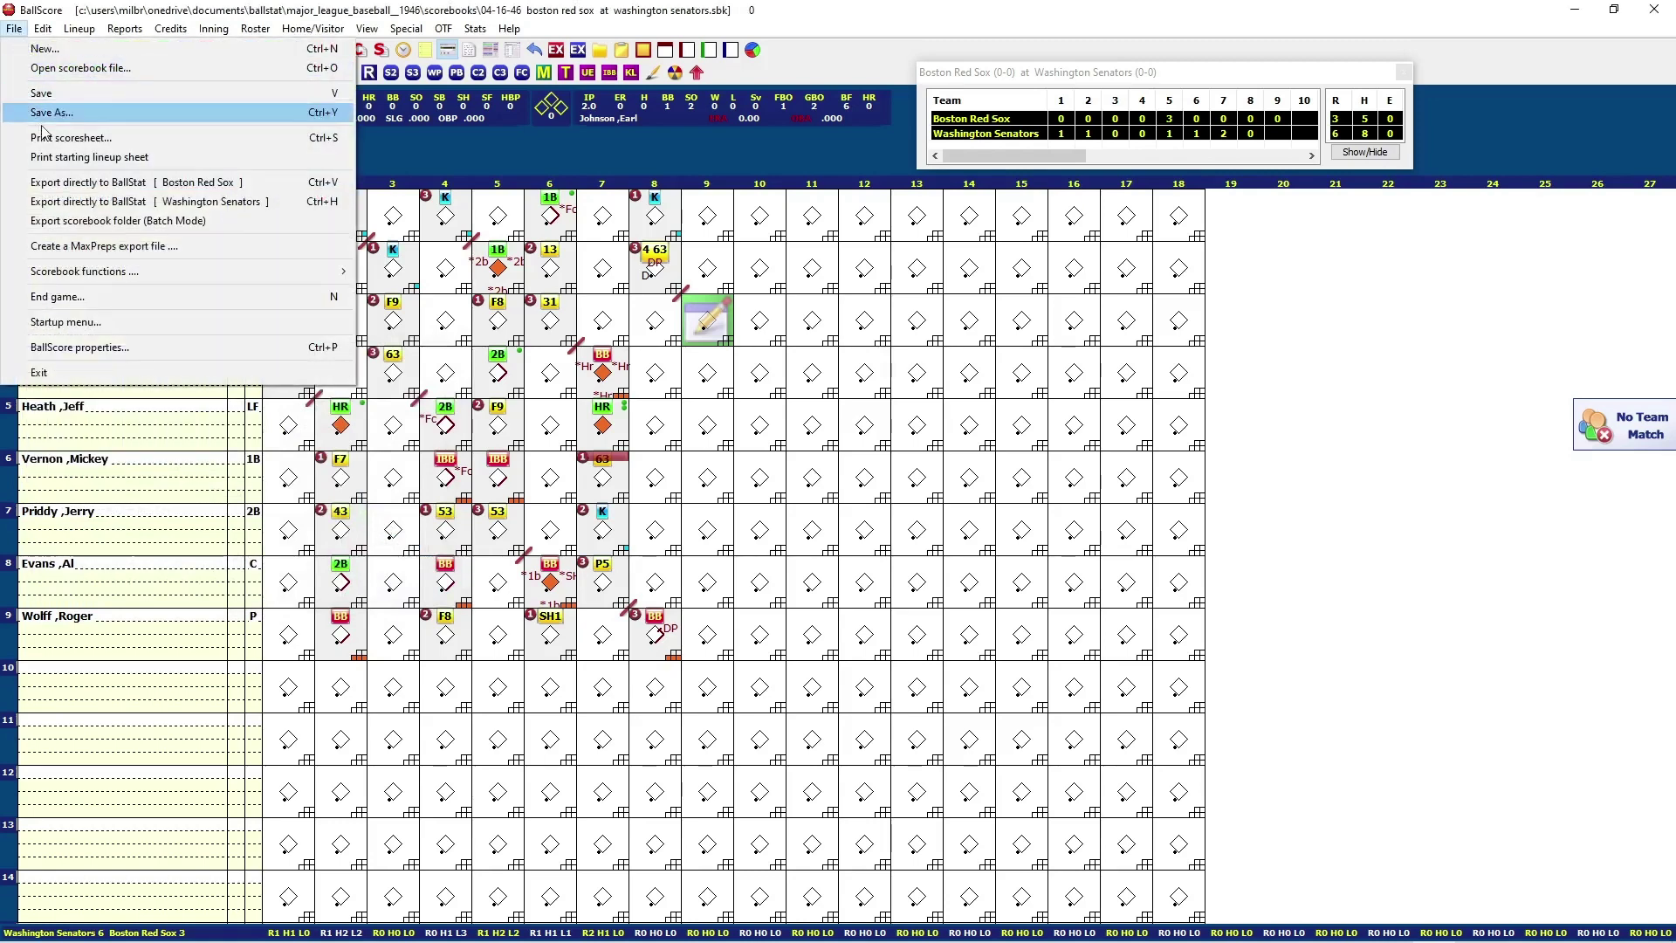
{"action": "left_click", "coordinate": [65, 201]}
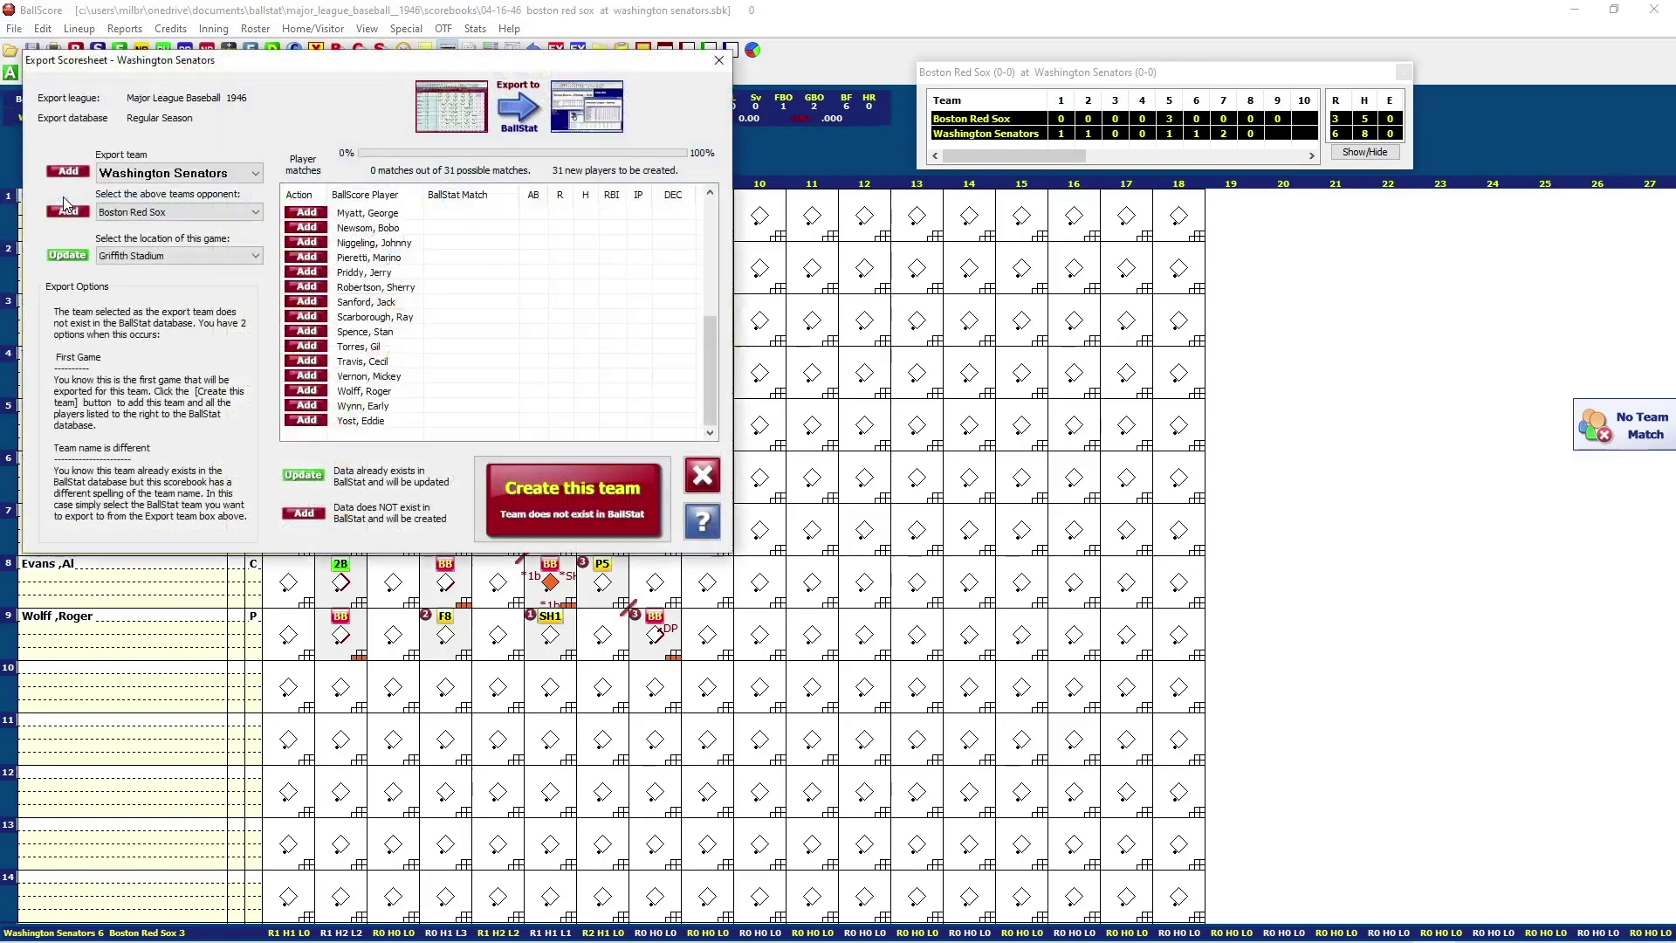
{"action": "left_click", "coordinate": [616, 520]}
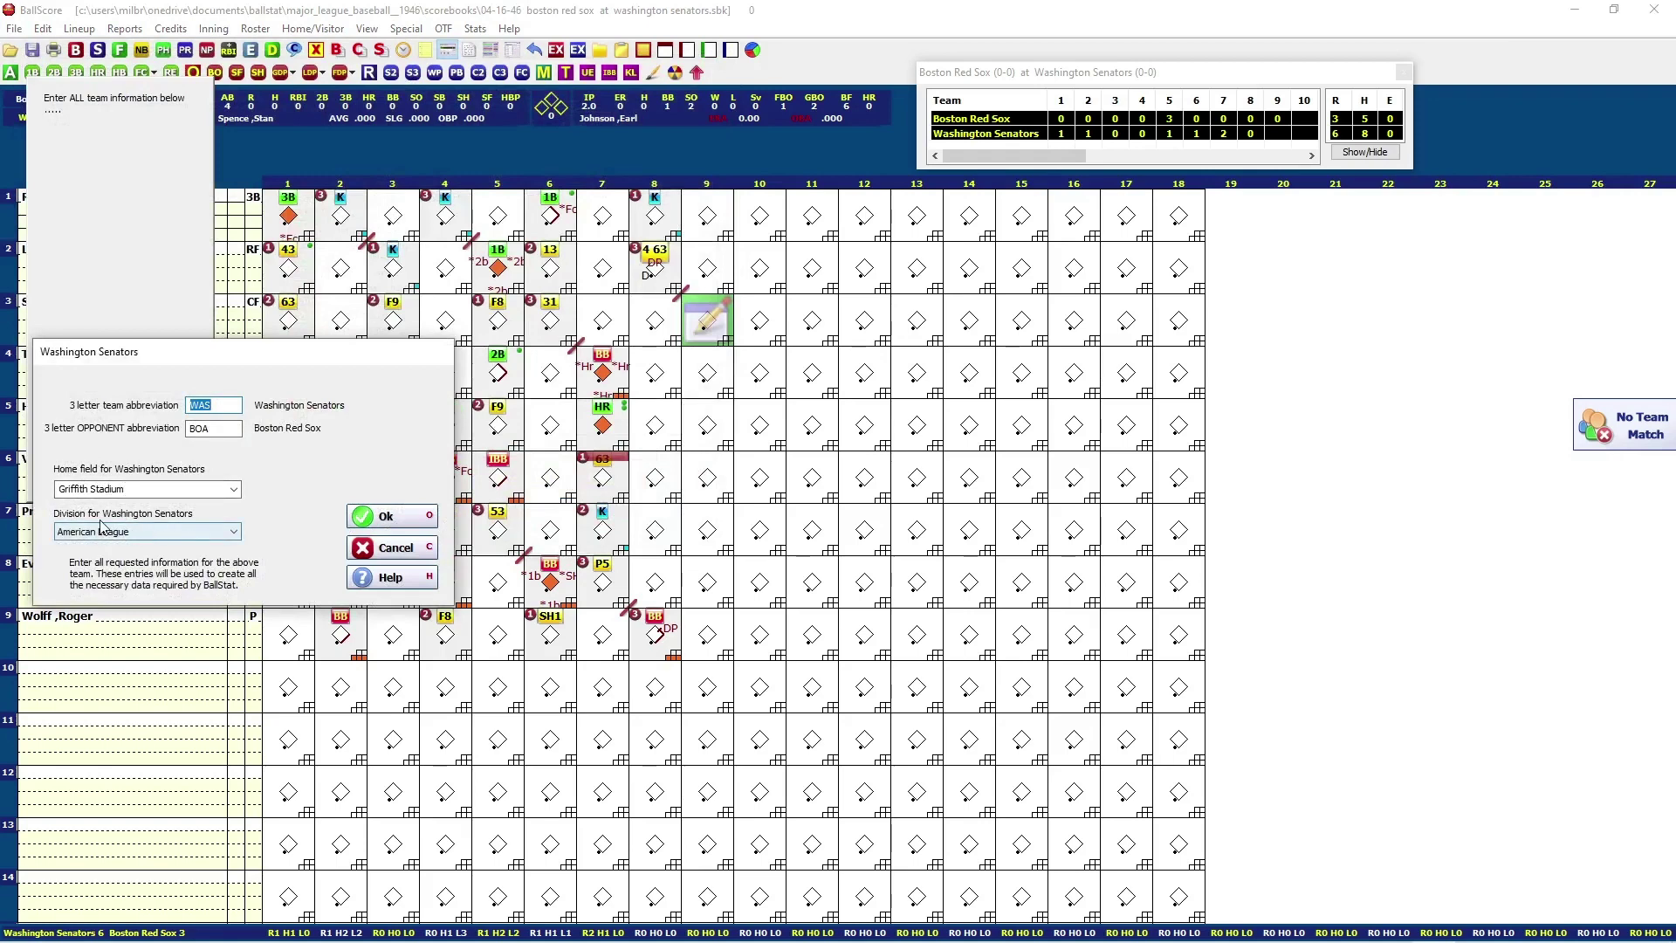
{"action": "left_click", "coordinate": [396, 518]}
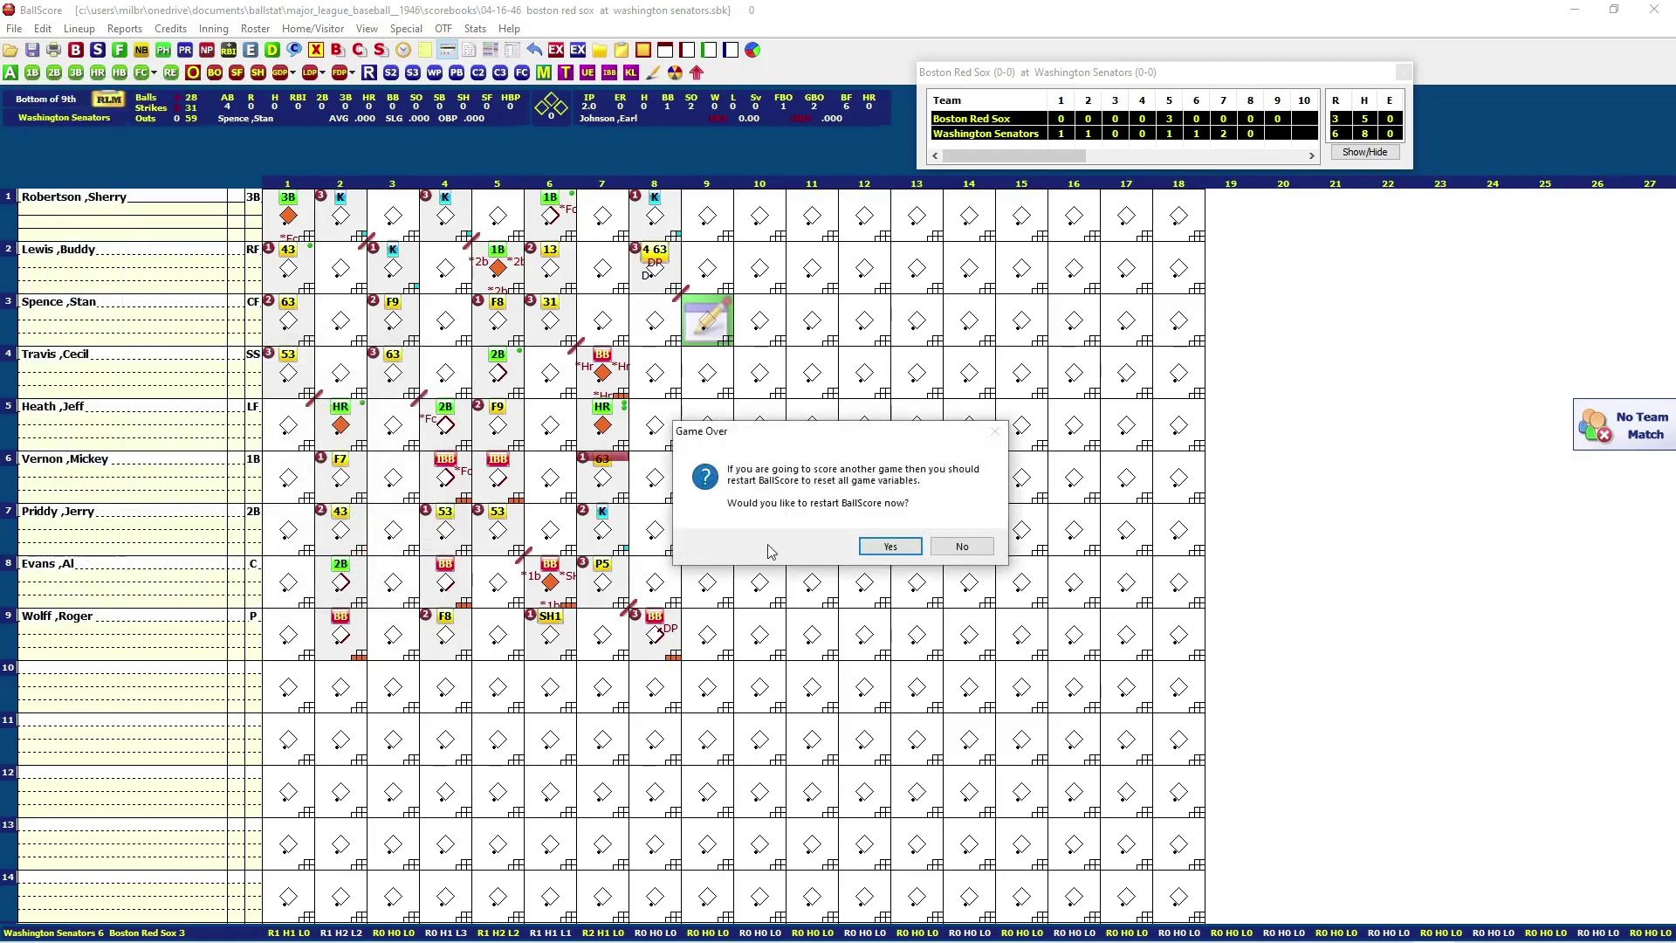
- Decline restarting for another game, then exit BallScore while saving the current scorebook to disk
{"action": "left_click", "coordinate": [965, 552]}
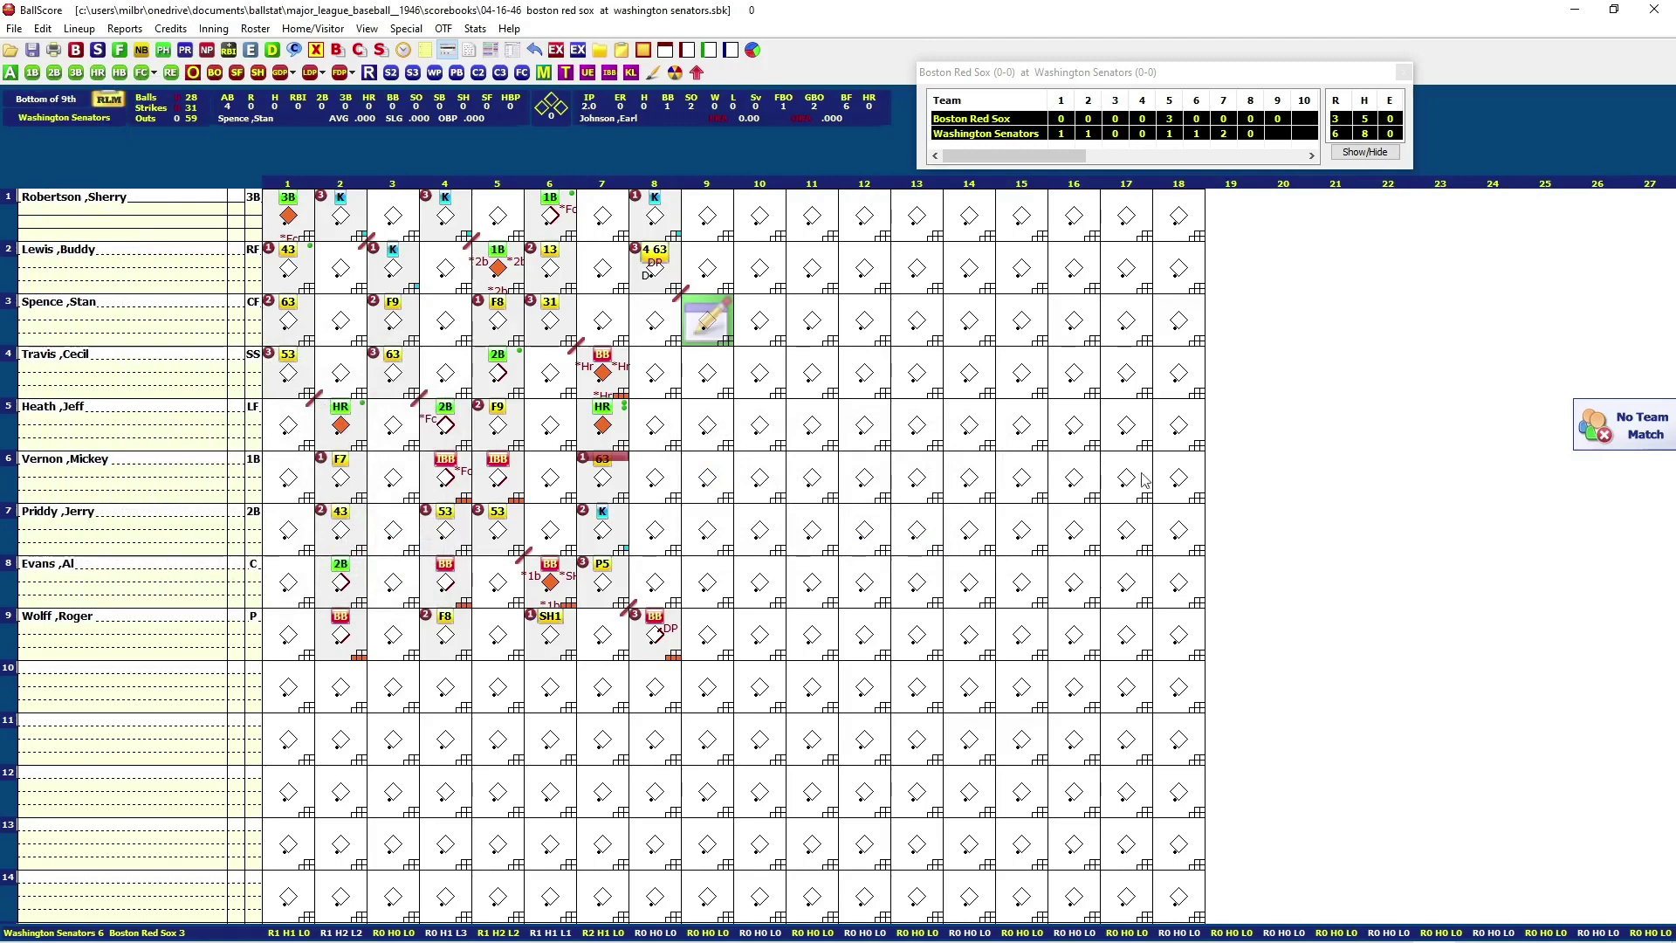
{"action": "left_click", "coordinate": [1654, 10]}
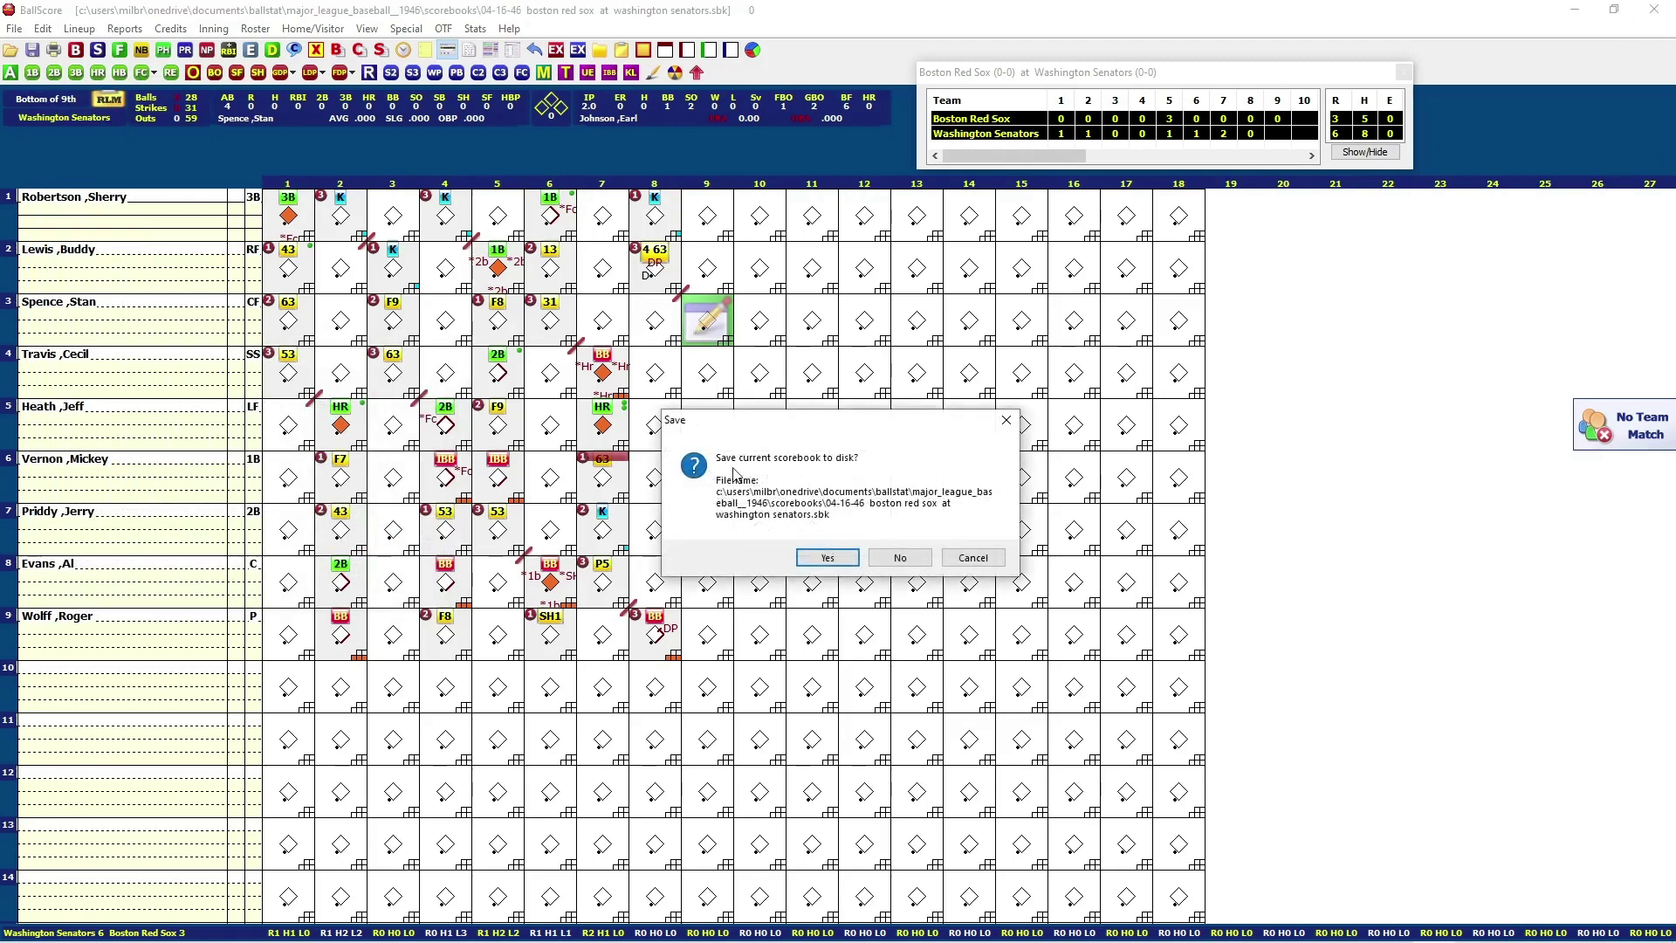
{"action": "left_click", "coordinate": [827, 557]}
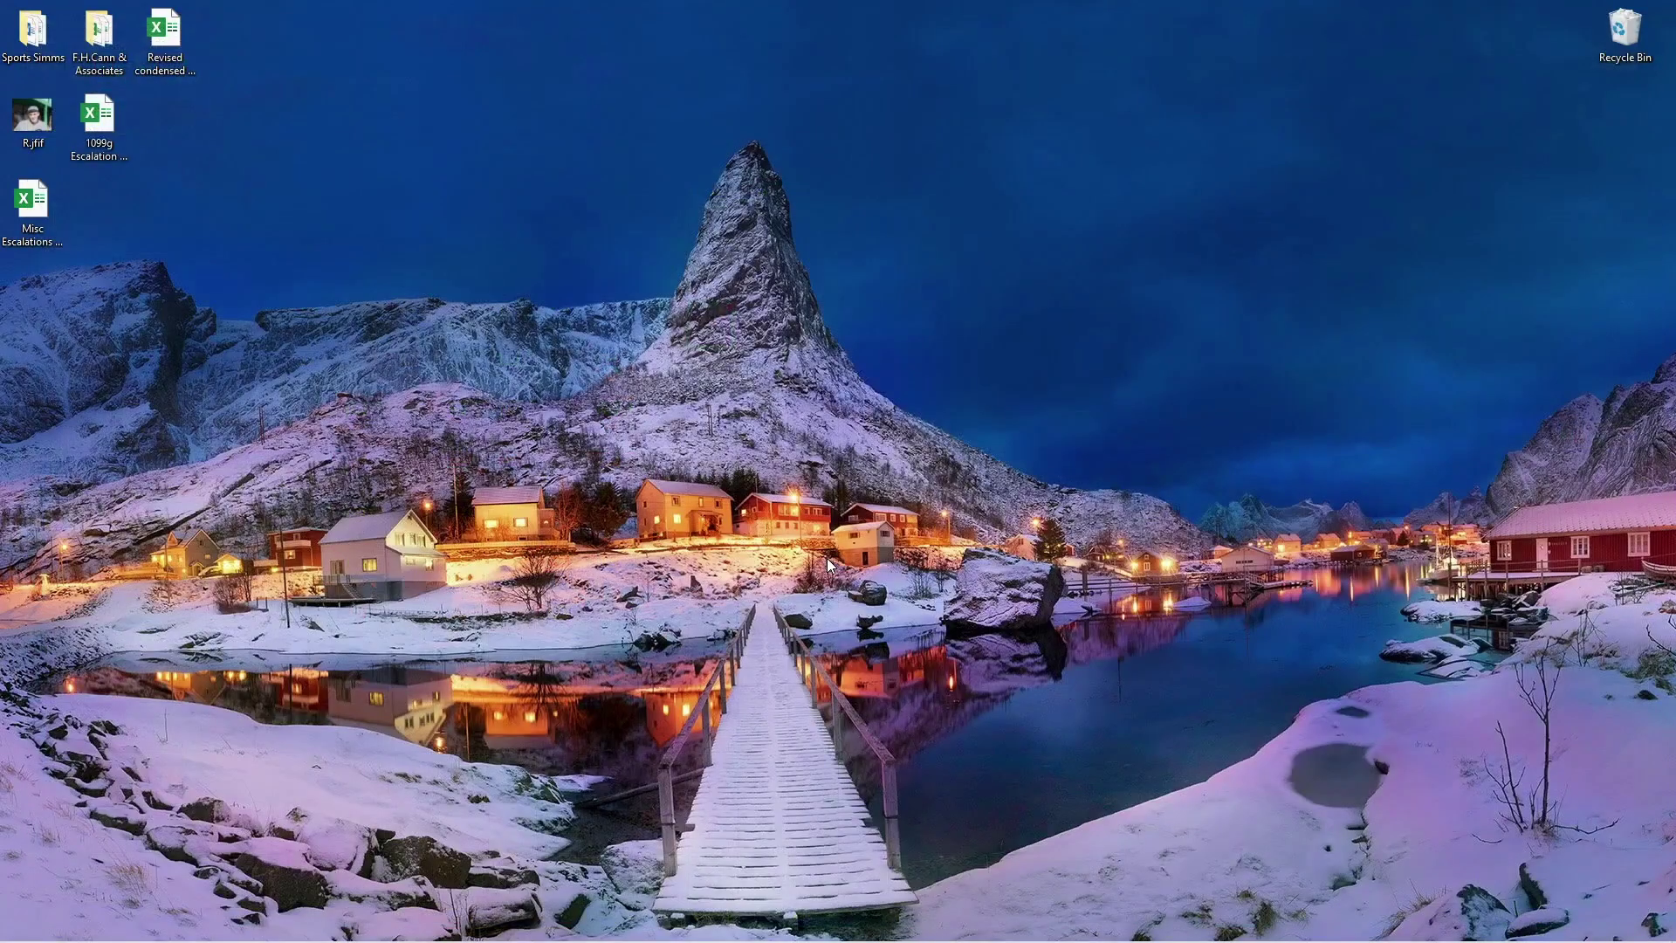
- Open BallStat and create the Major League Baseball 1946 reports from the Regular Season database with all databases merged
{"action": "mouse_move", "coordinate": [1389, 936]}
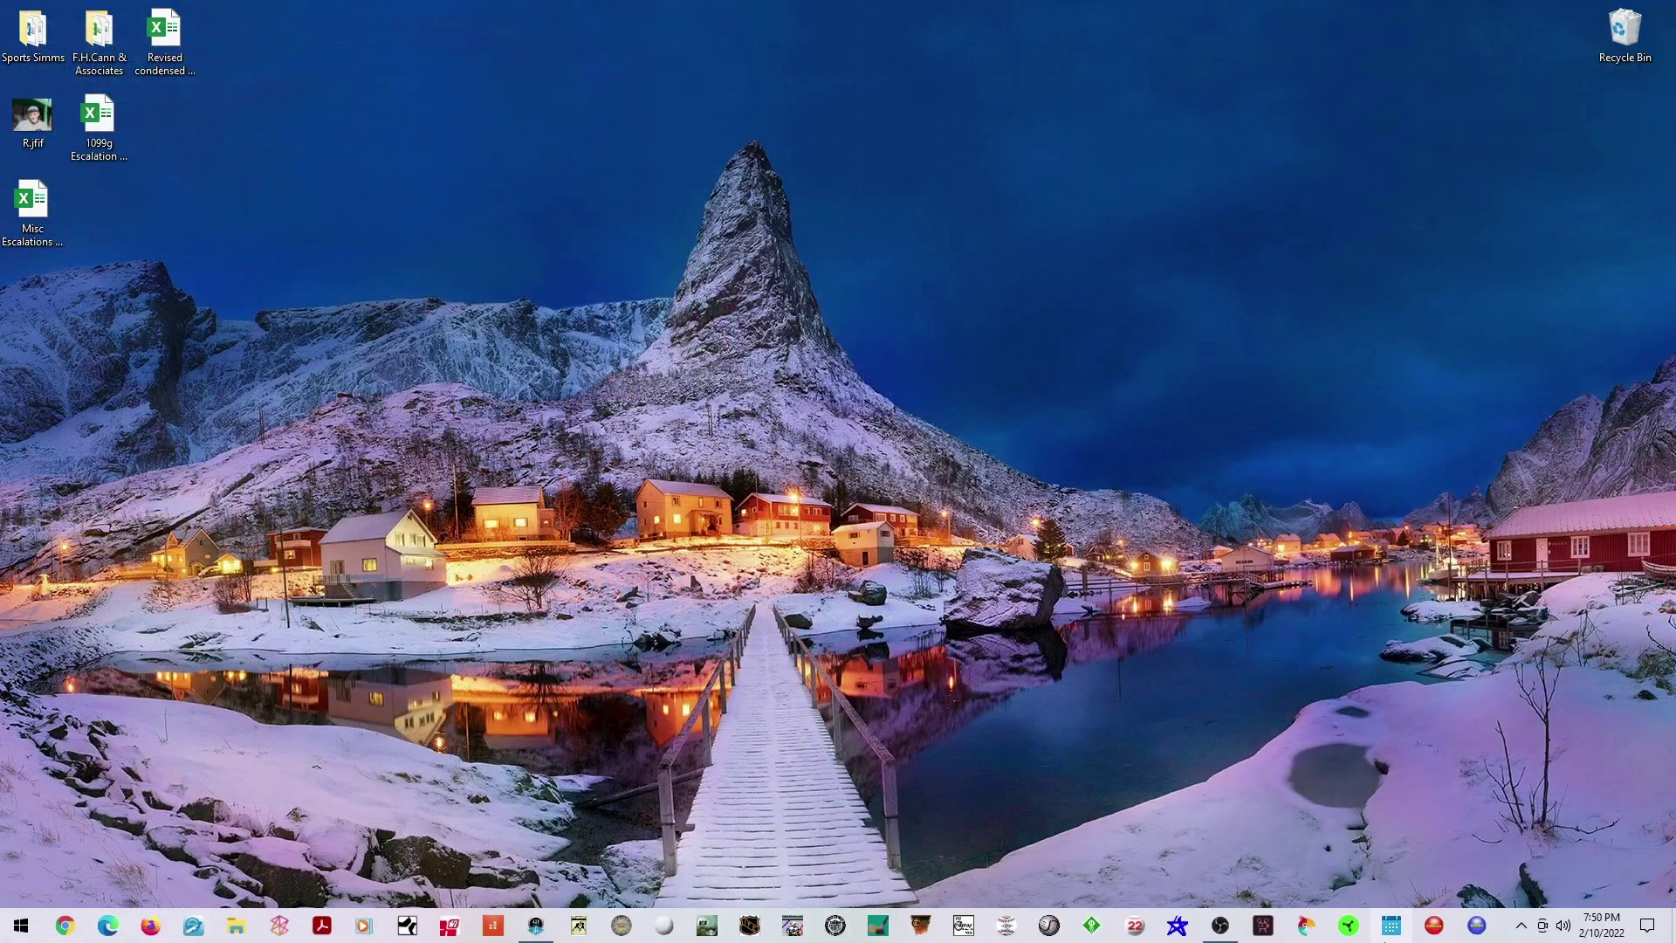
{"action": "left_click", "coordinate": [1476, 927]}
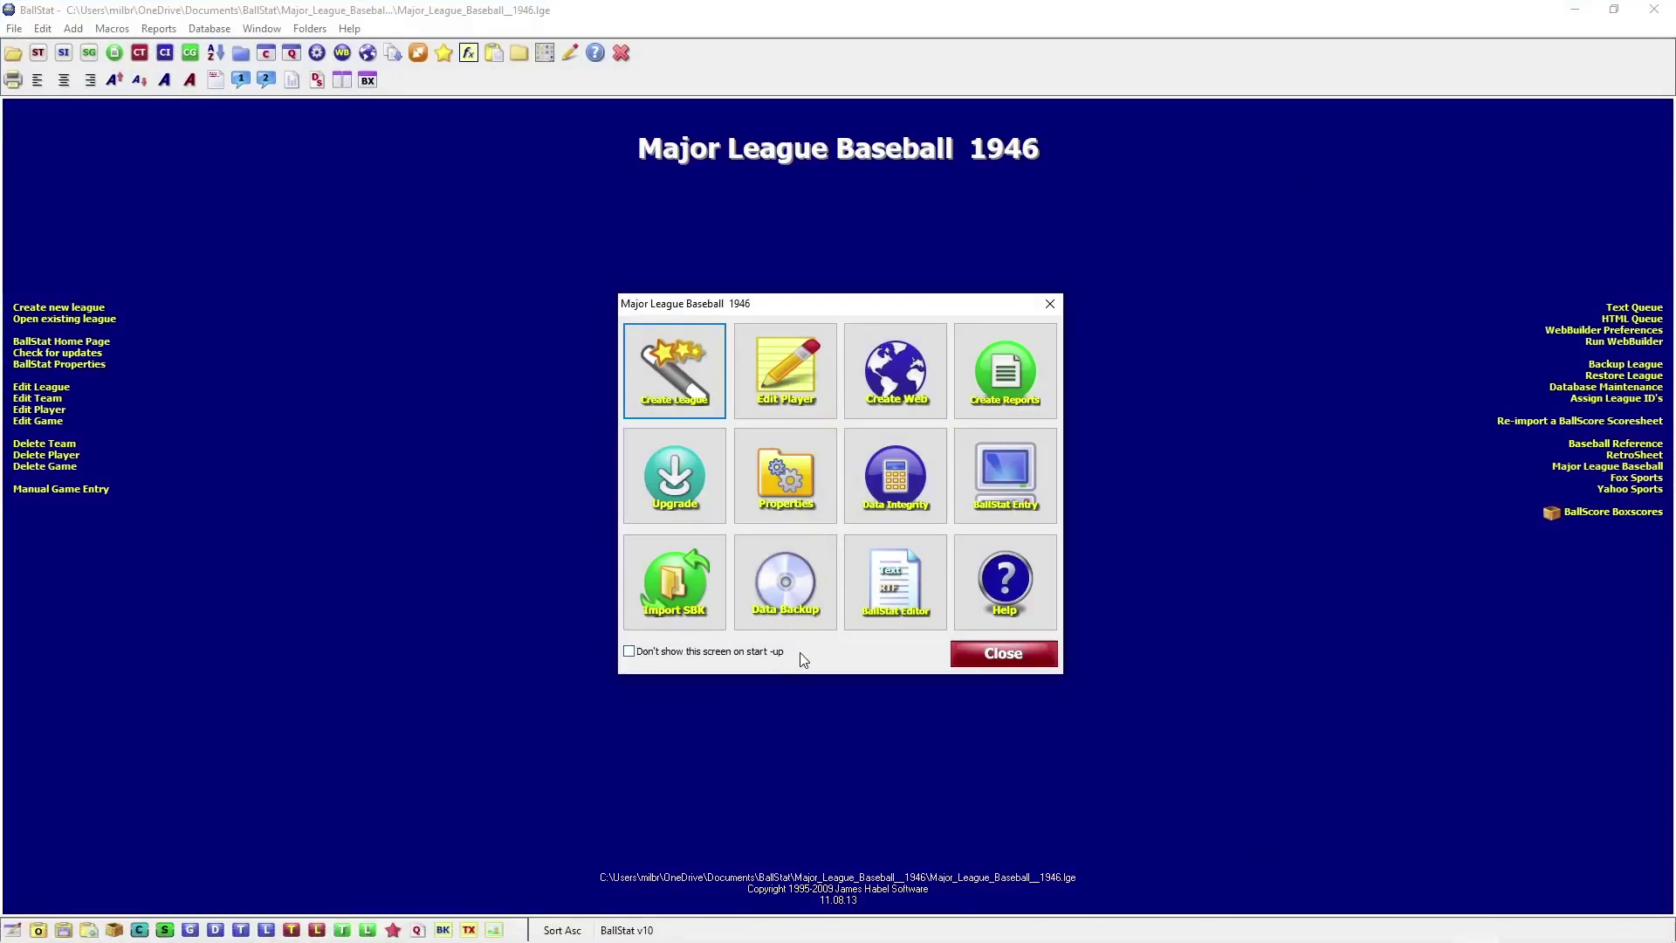
{"action": "left_click", "coordinate": [998, 374]}
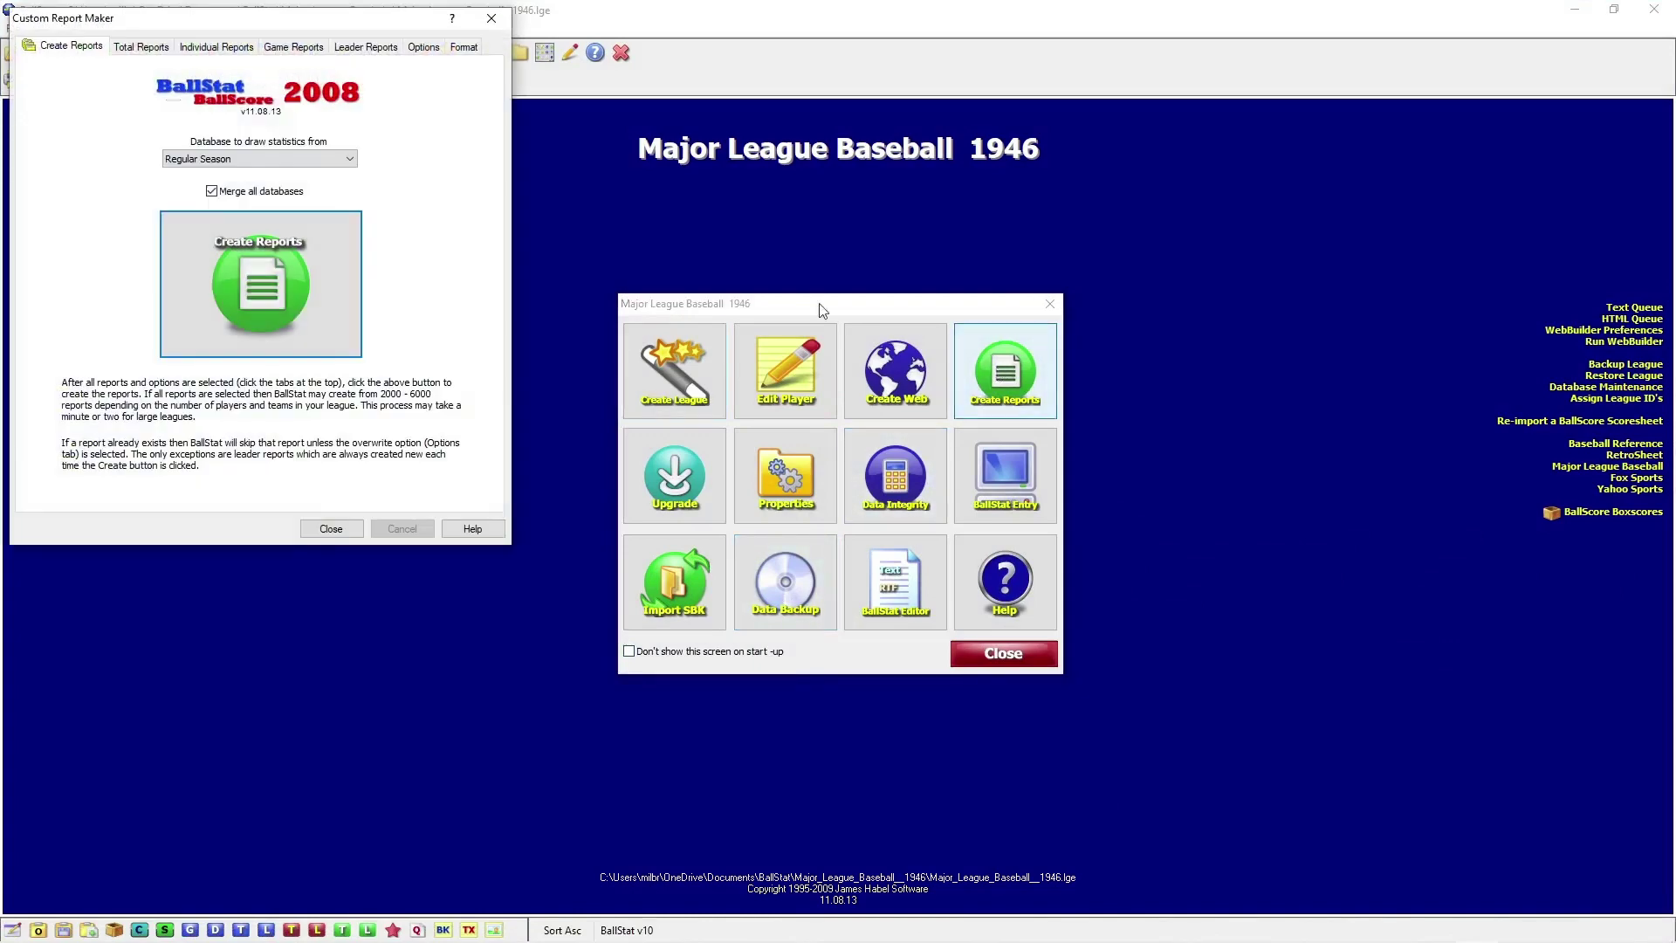
{"action": "left_click", "coordinate": [271, 285]}
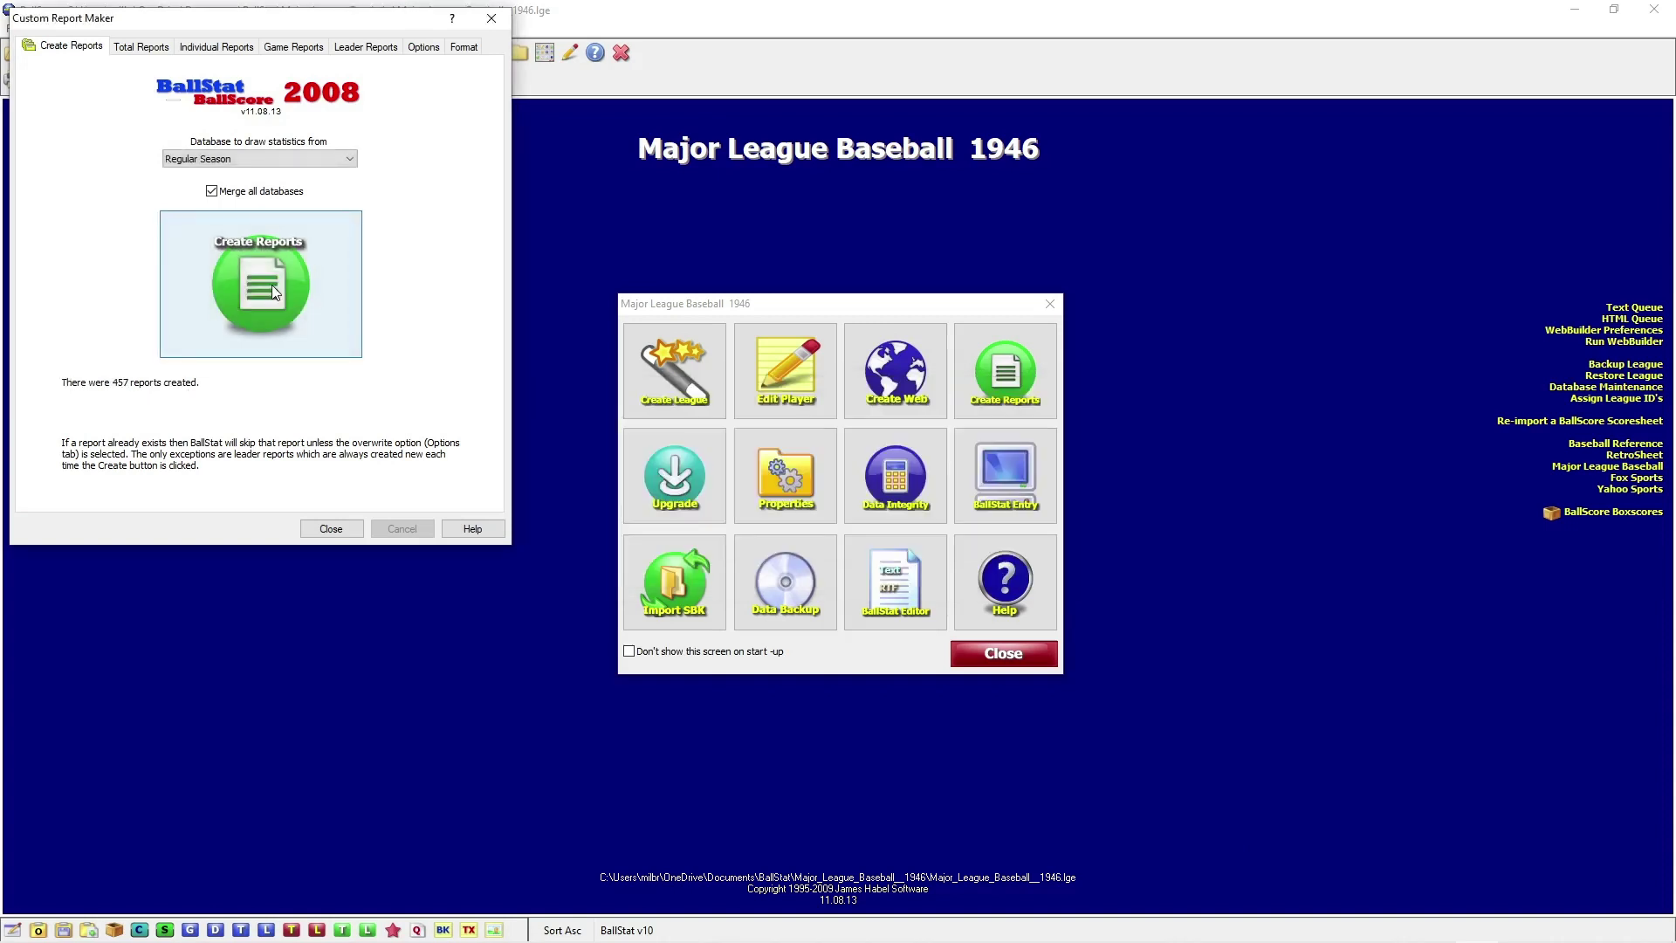
{"action": "left_click", "coordinate": [333, 530]}
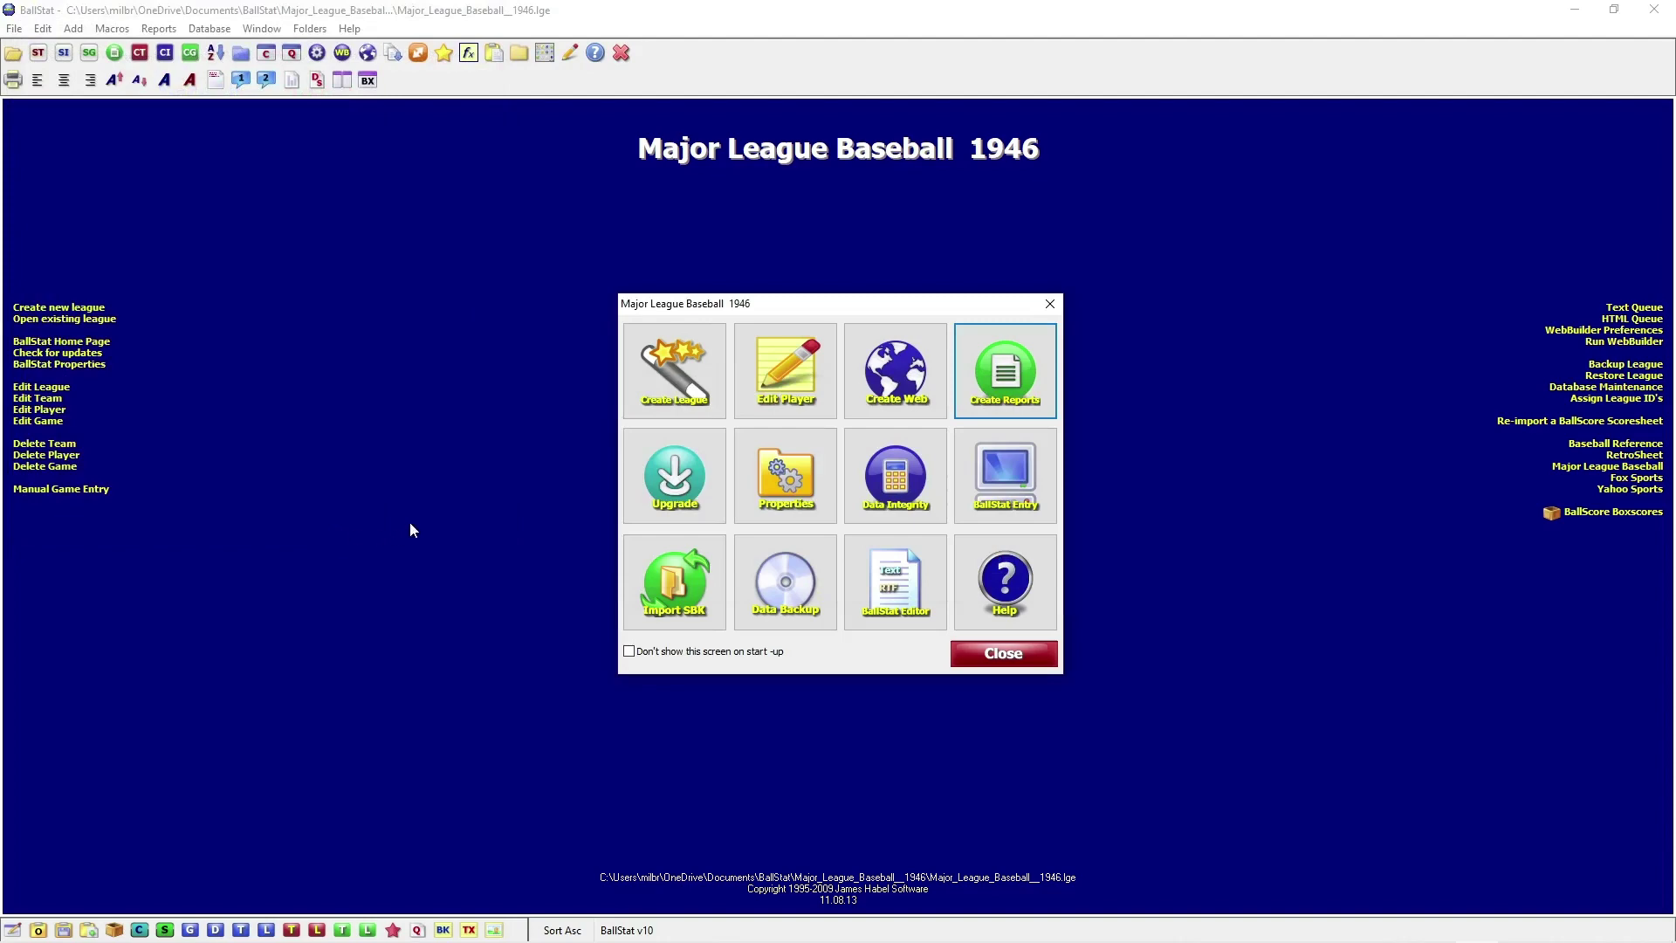
- Look through the list of custom total reports and leave it without opening one
{"action": "left_click", "coordinate": [159, 28]}
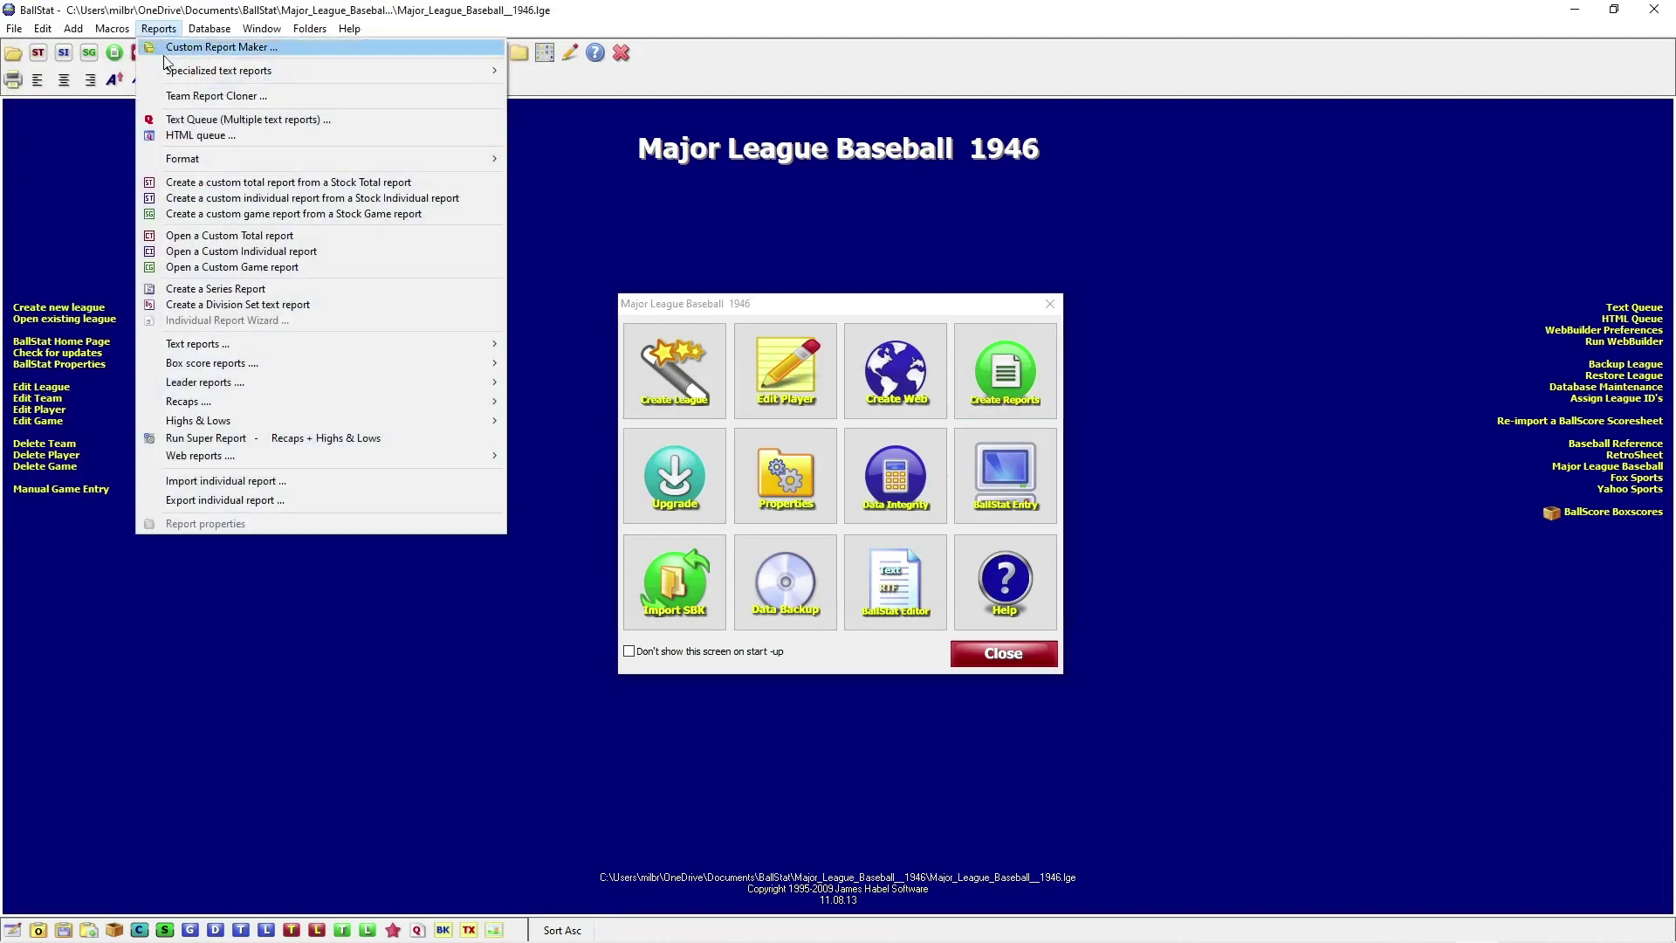
{"action": "left_click", "coordinate": [206, 236]}
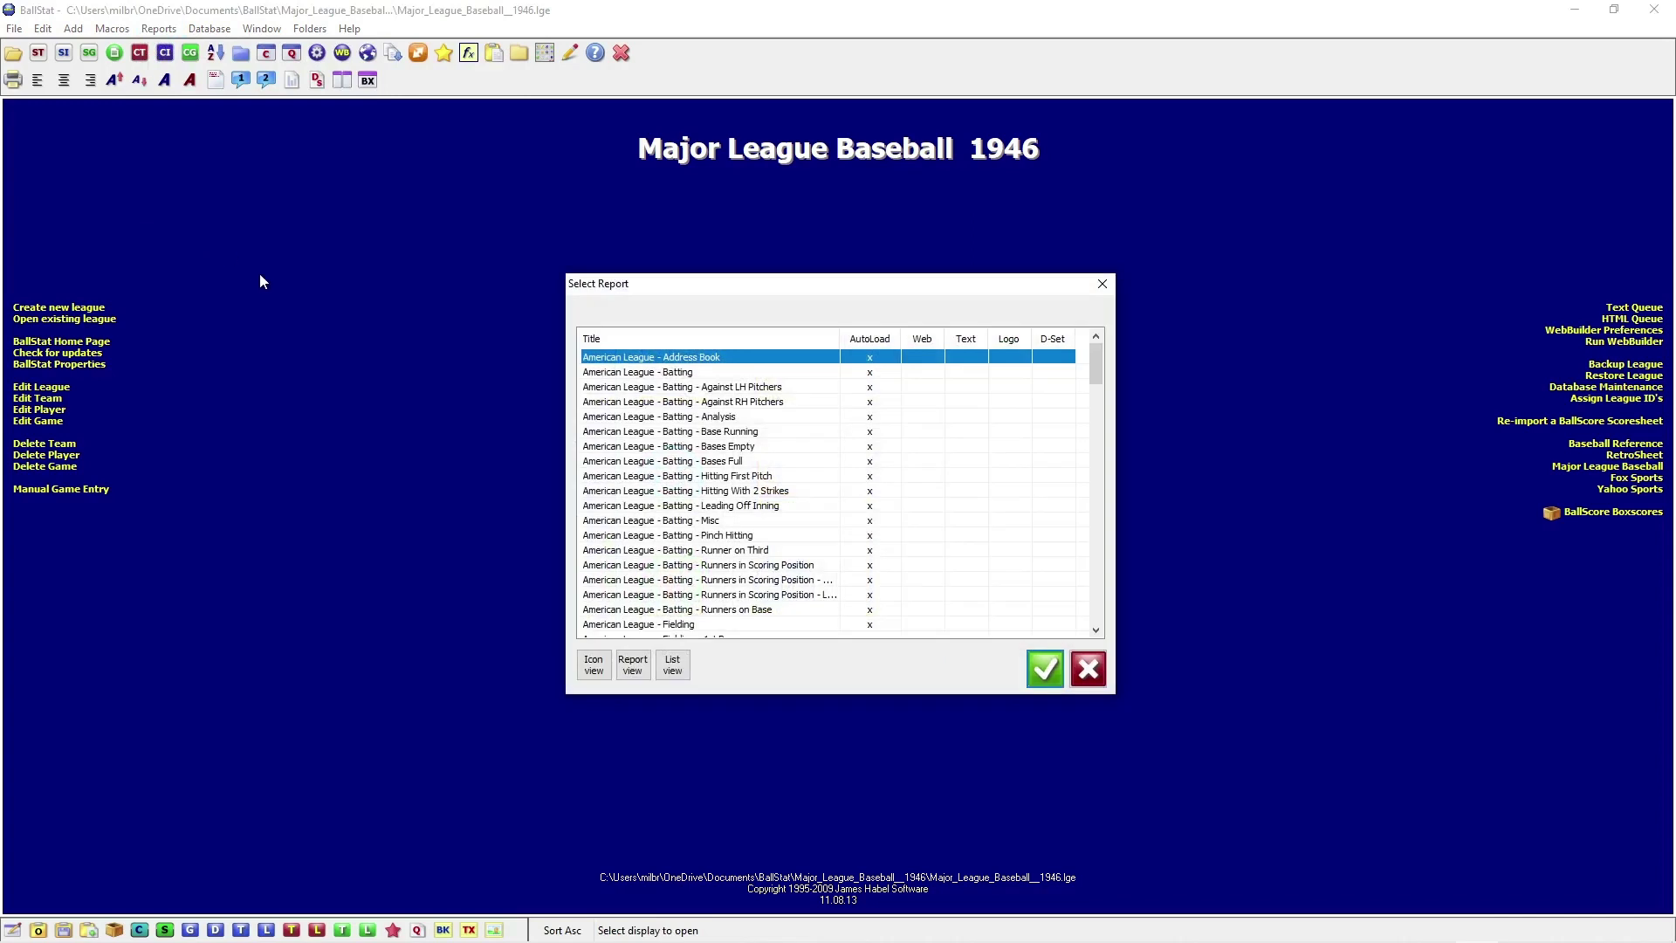
{"action": "scroll", "coordinate": [794, 454], "scroll_direction": "down", "scroll_amount": 5}
{"action": "scroll", "coordinate": [793, 458], "scroll_direction": "down", "scroll_amount": 15}
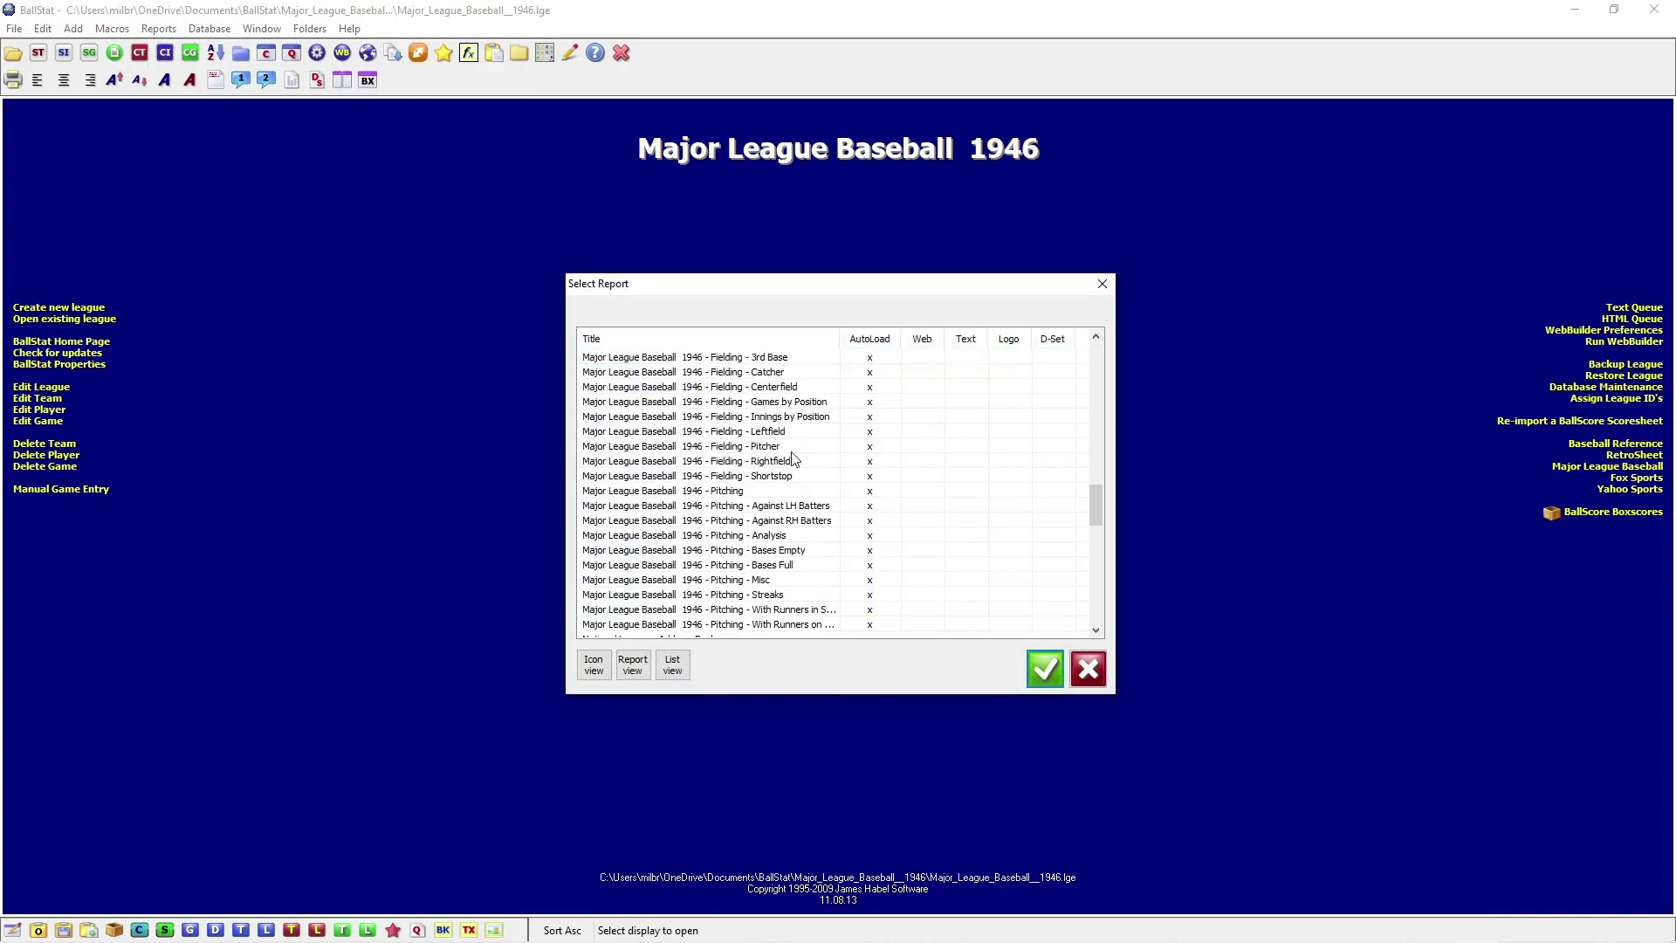
{"action": "left_click", "coordinate": [1091, 672]}
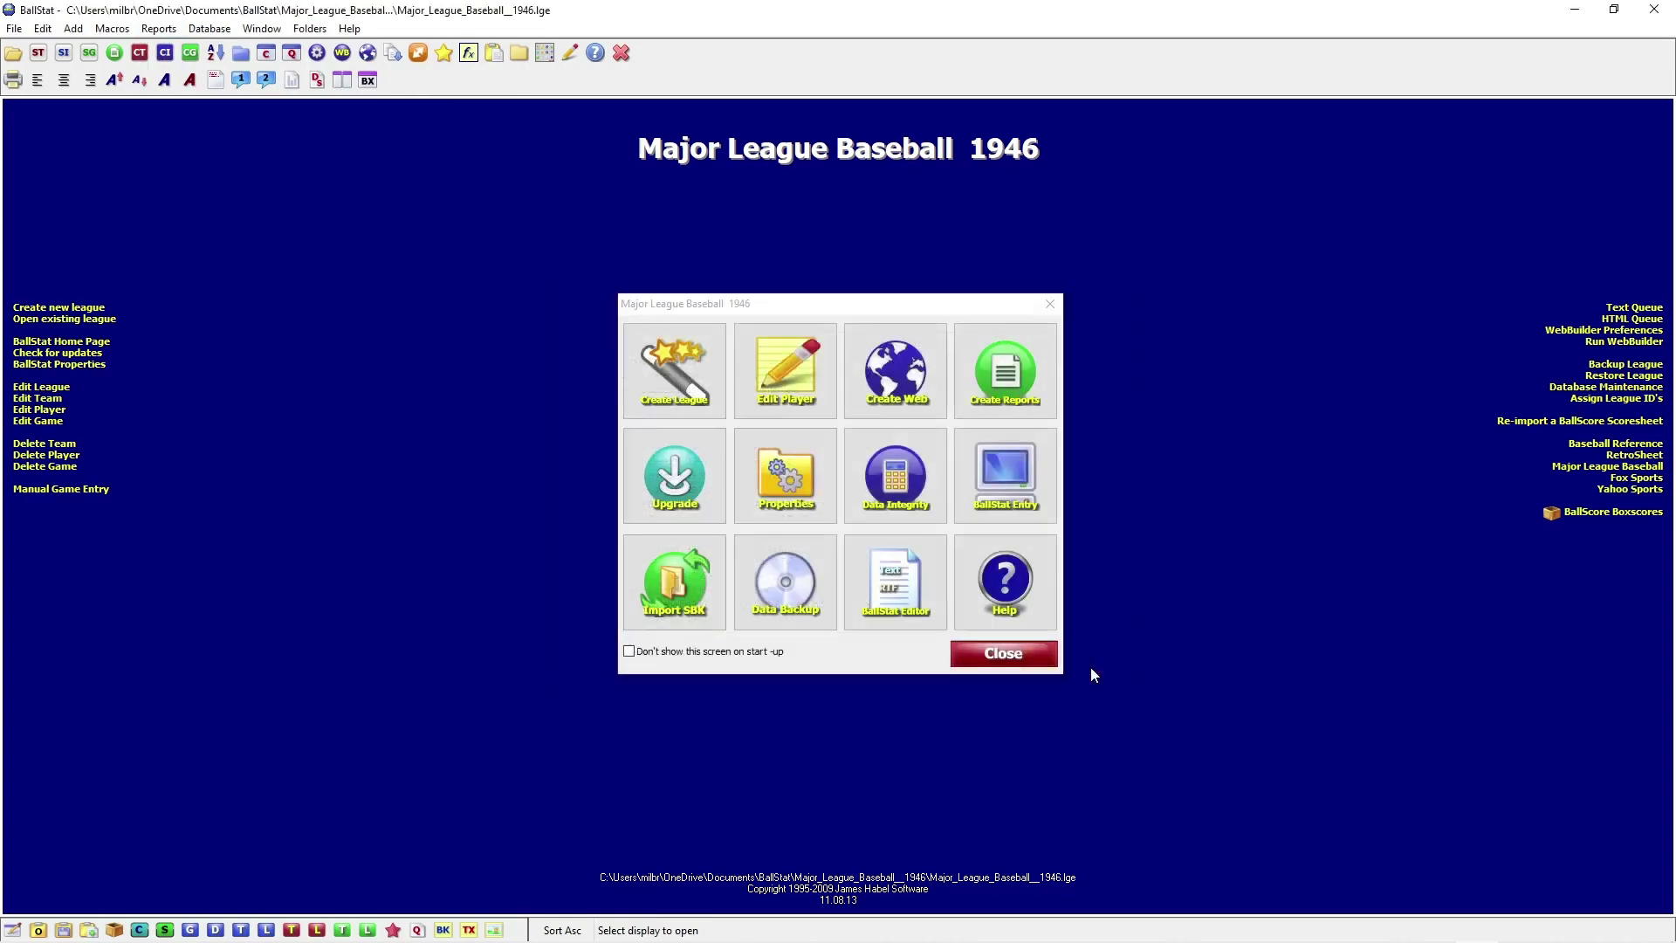
- Generate the league's web pages with WebBuilder and open the finished website in the browser
{"action": "left_click", "coordinate": [342, 53]}
{"action": "left_click", "coordinate": [907, 616]}
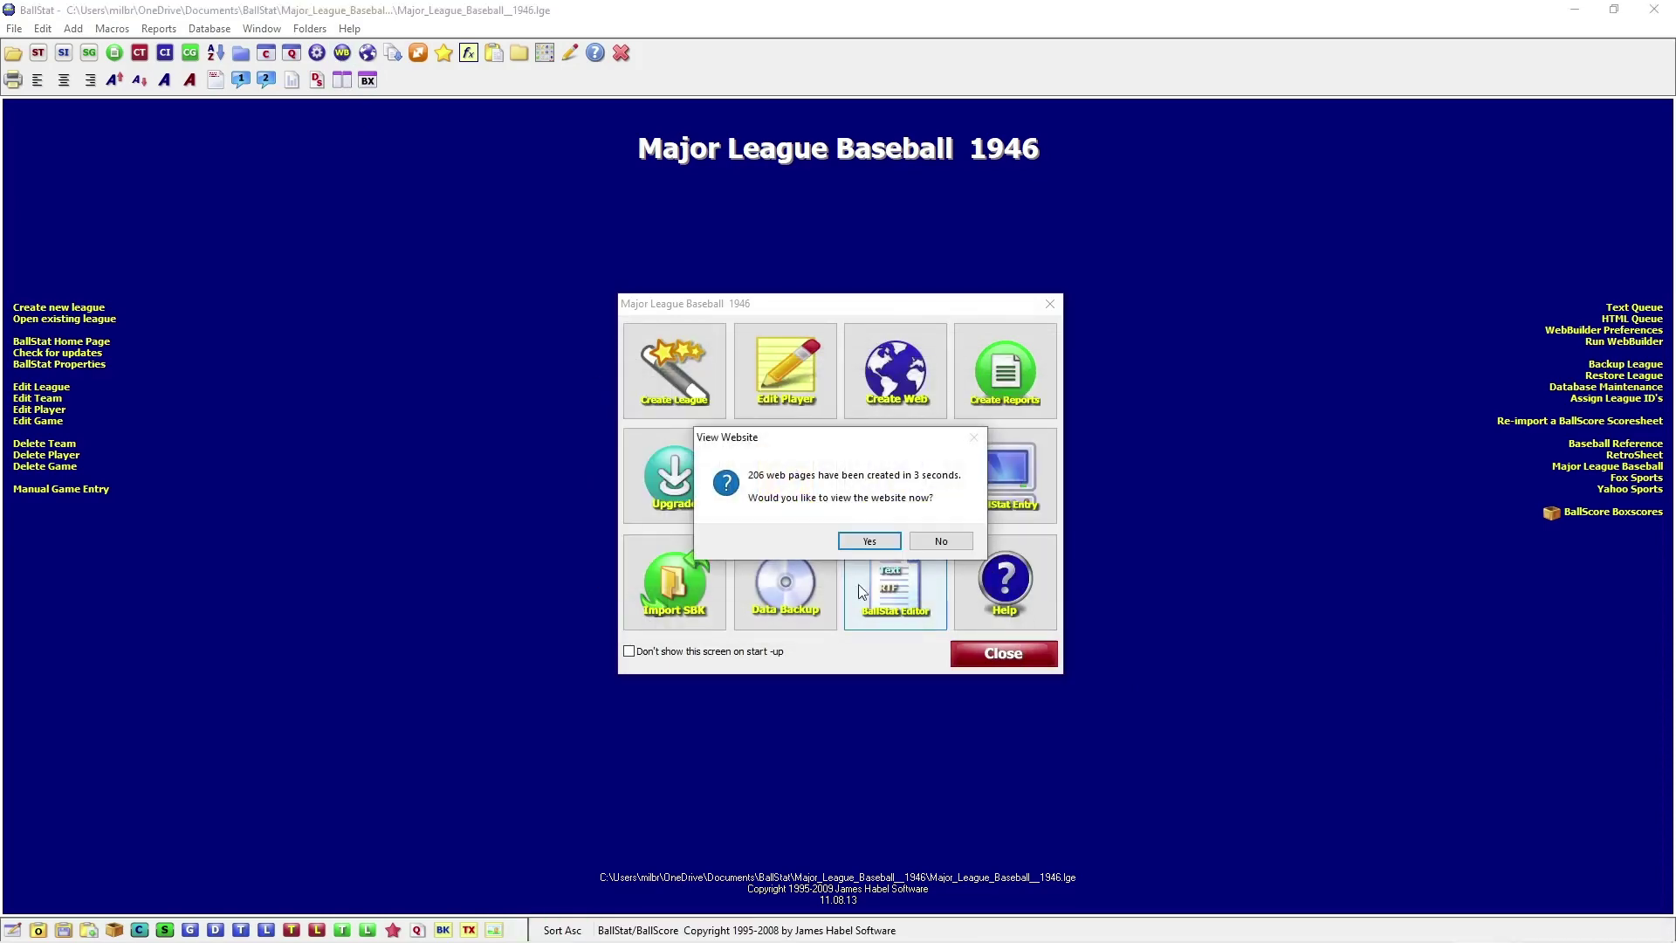
{"action": "left_click", "coordinate": [868, 539]}
{"action": "left_click", "coordinate": [830, 563]}
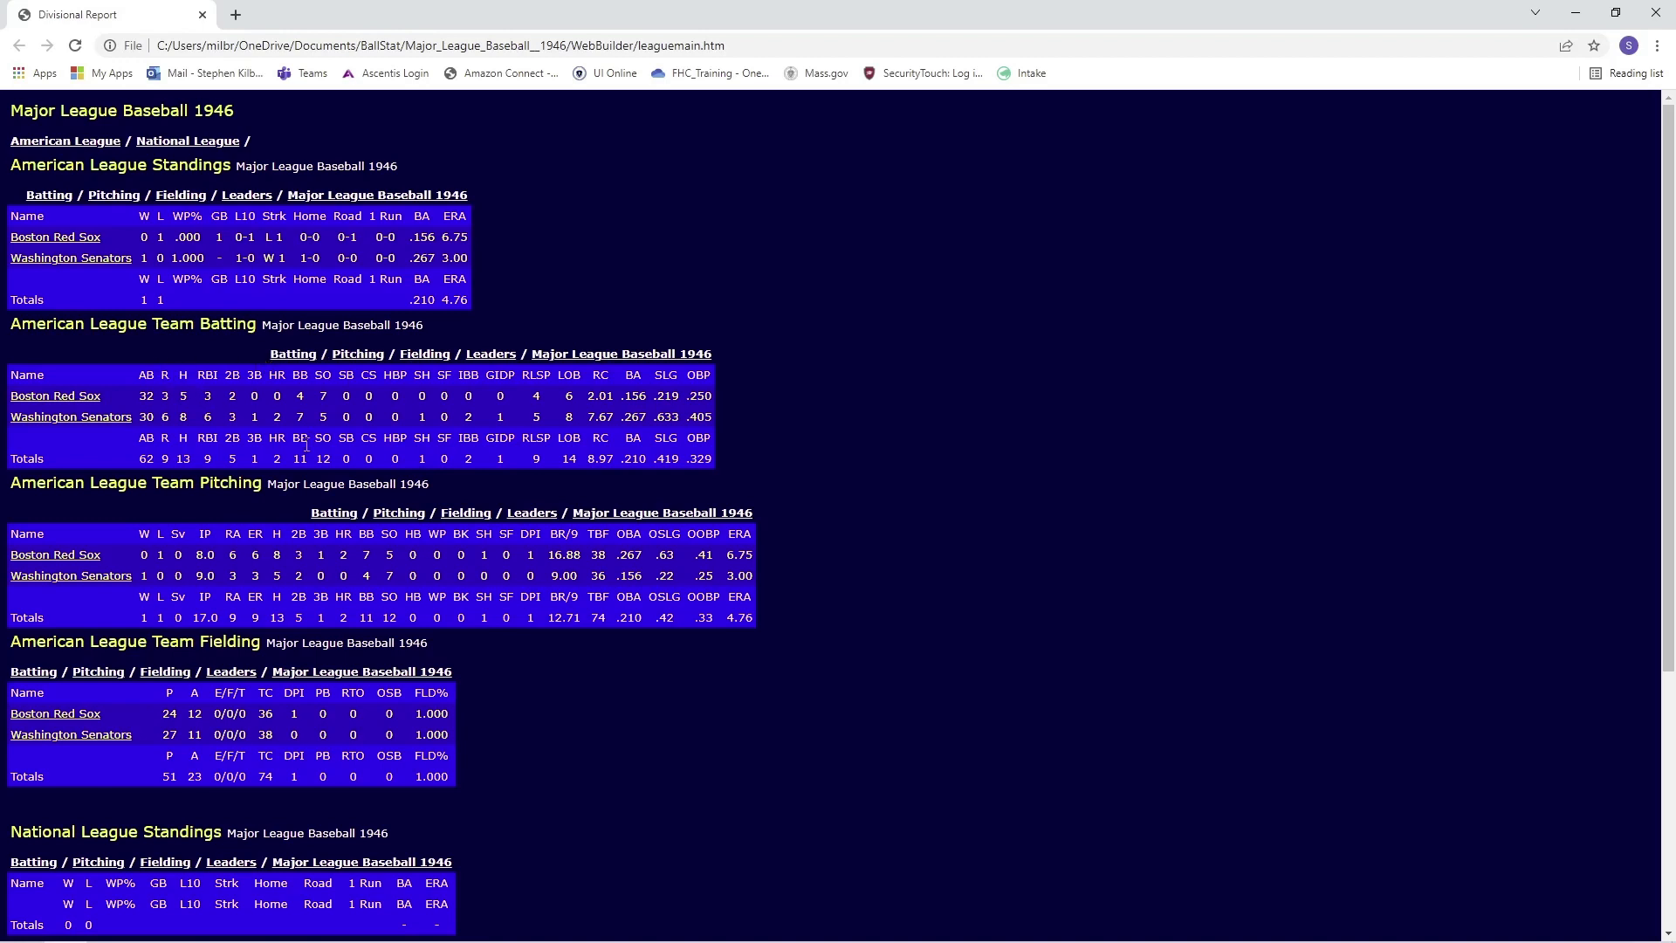
- Review the American League standings and team batting, pitching and fielding tables on the league page
{"action": "scroll", "coordinate": [294, 476], "scroll_direction": "down", "scroll_amount": 1}
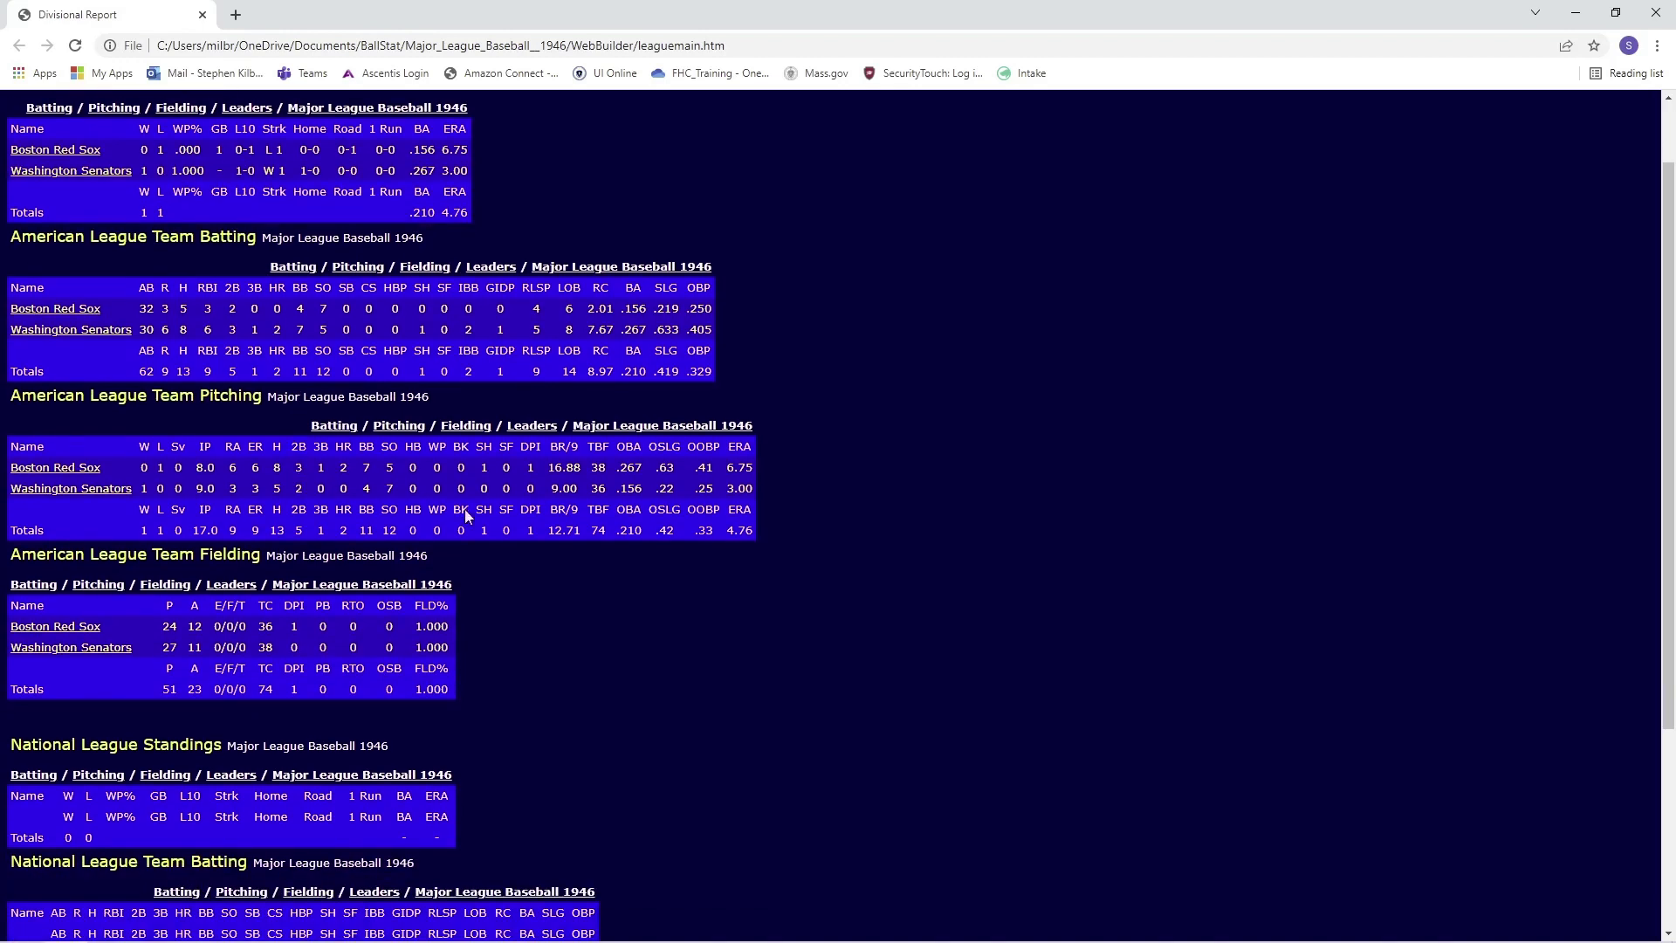
{"action": "scroll", "coordinate": [585, 538], "scroll_direction": "down", "scroll_amount": 1}
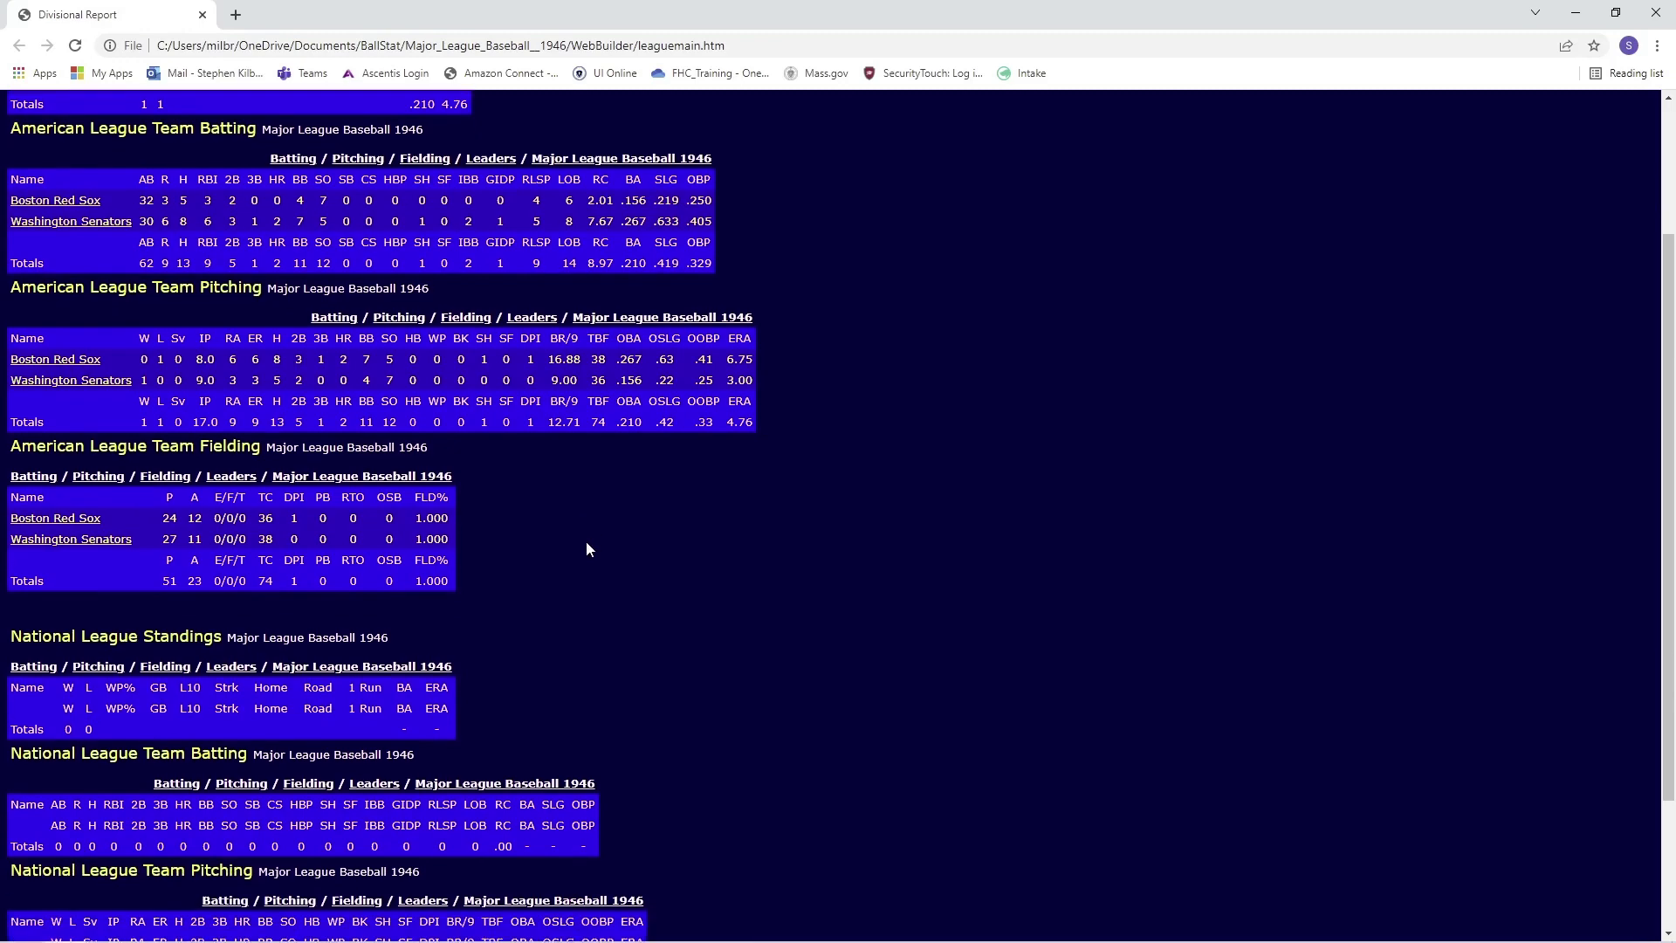
{"action": "scroll", "coordinate": [587, 548], "scroll_direction": "up", "scroll_amount": 2}
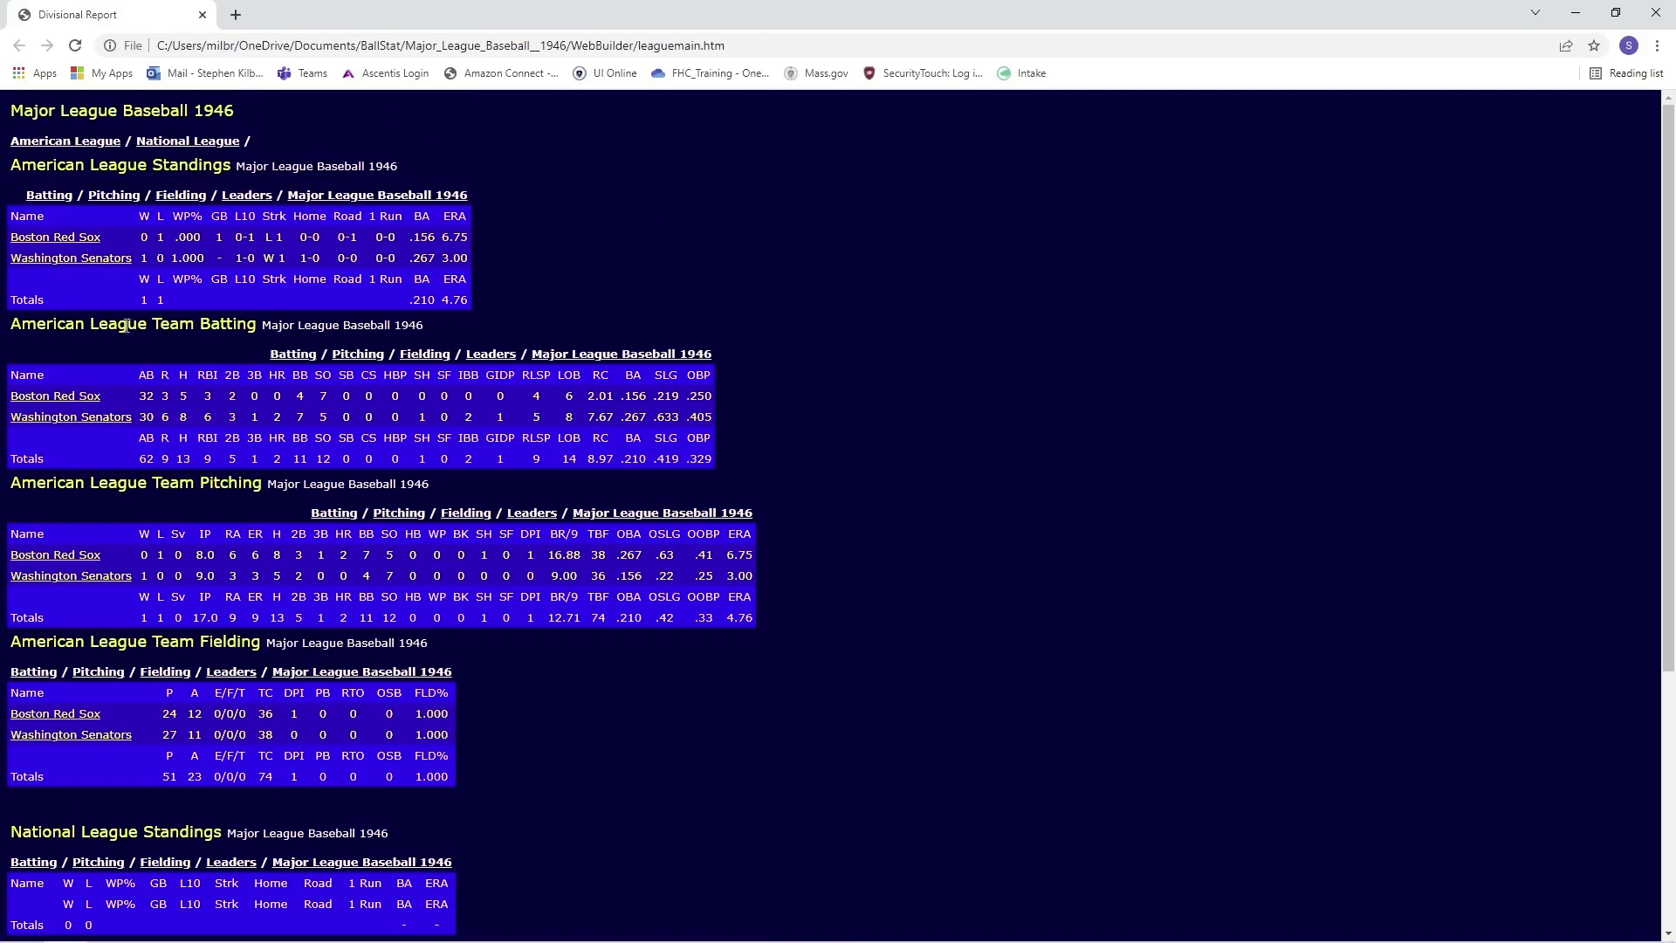
- Open the Washington Senators team page, review its batting, pitching and fielding statistics, and return to the league page
{"action": "left_click", "coordinate": [84, 260]}
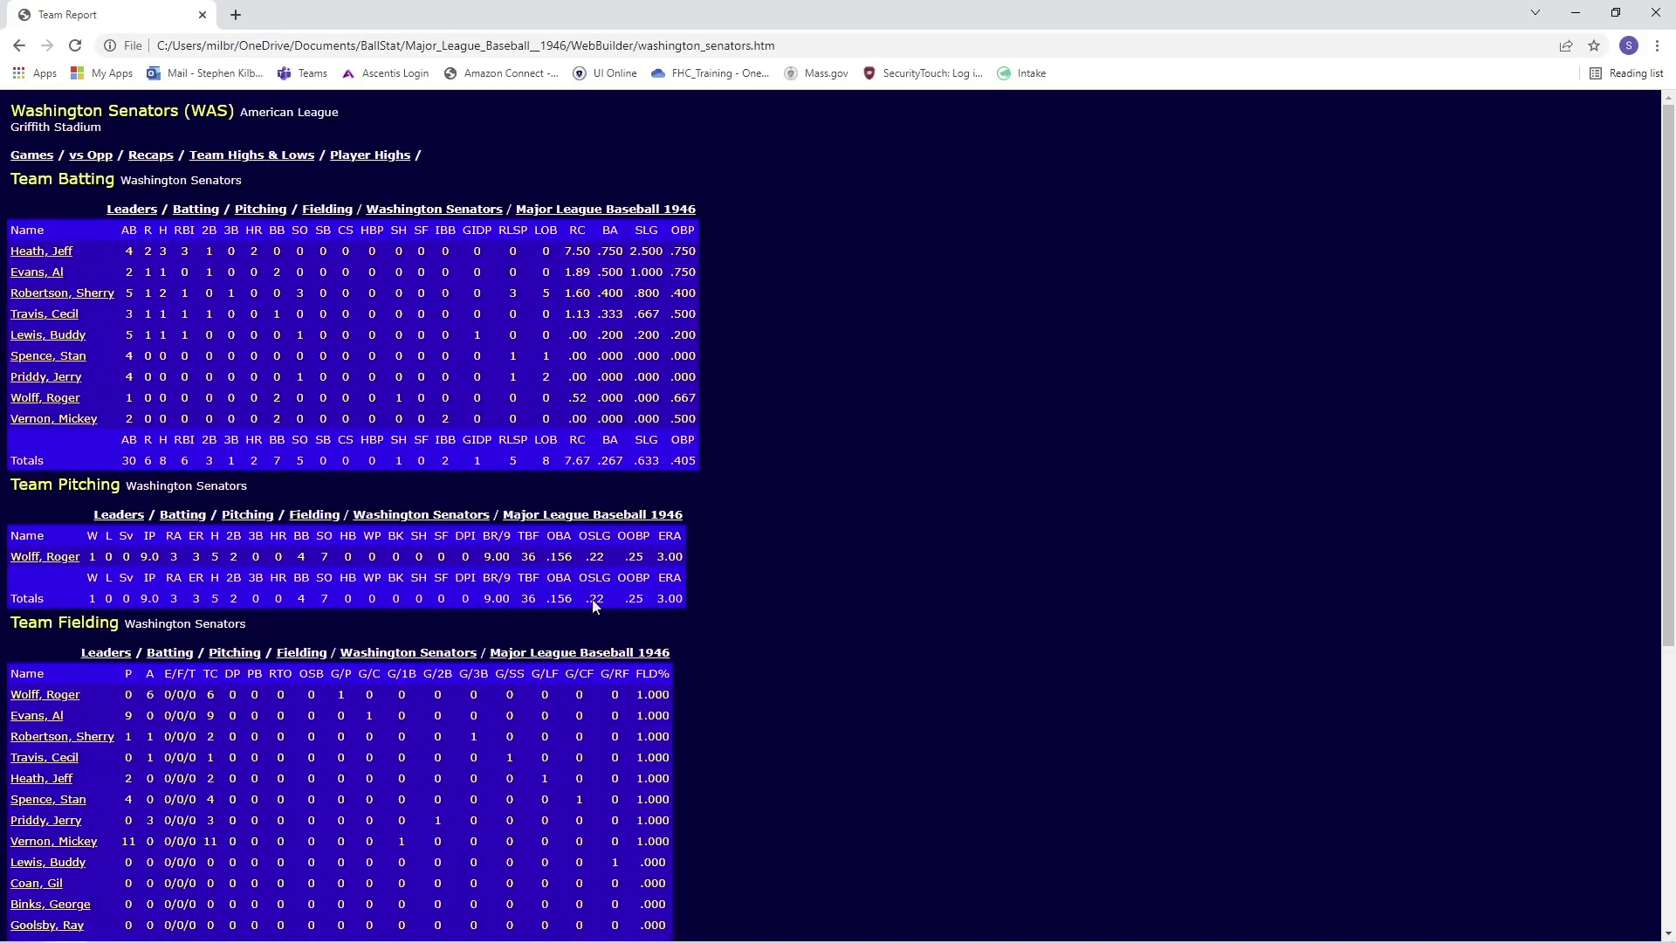
{"action": "scroll", "coordinate": [484, 707], "scroll_direction": "down", "scroll_amount": 5}
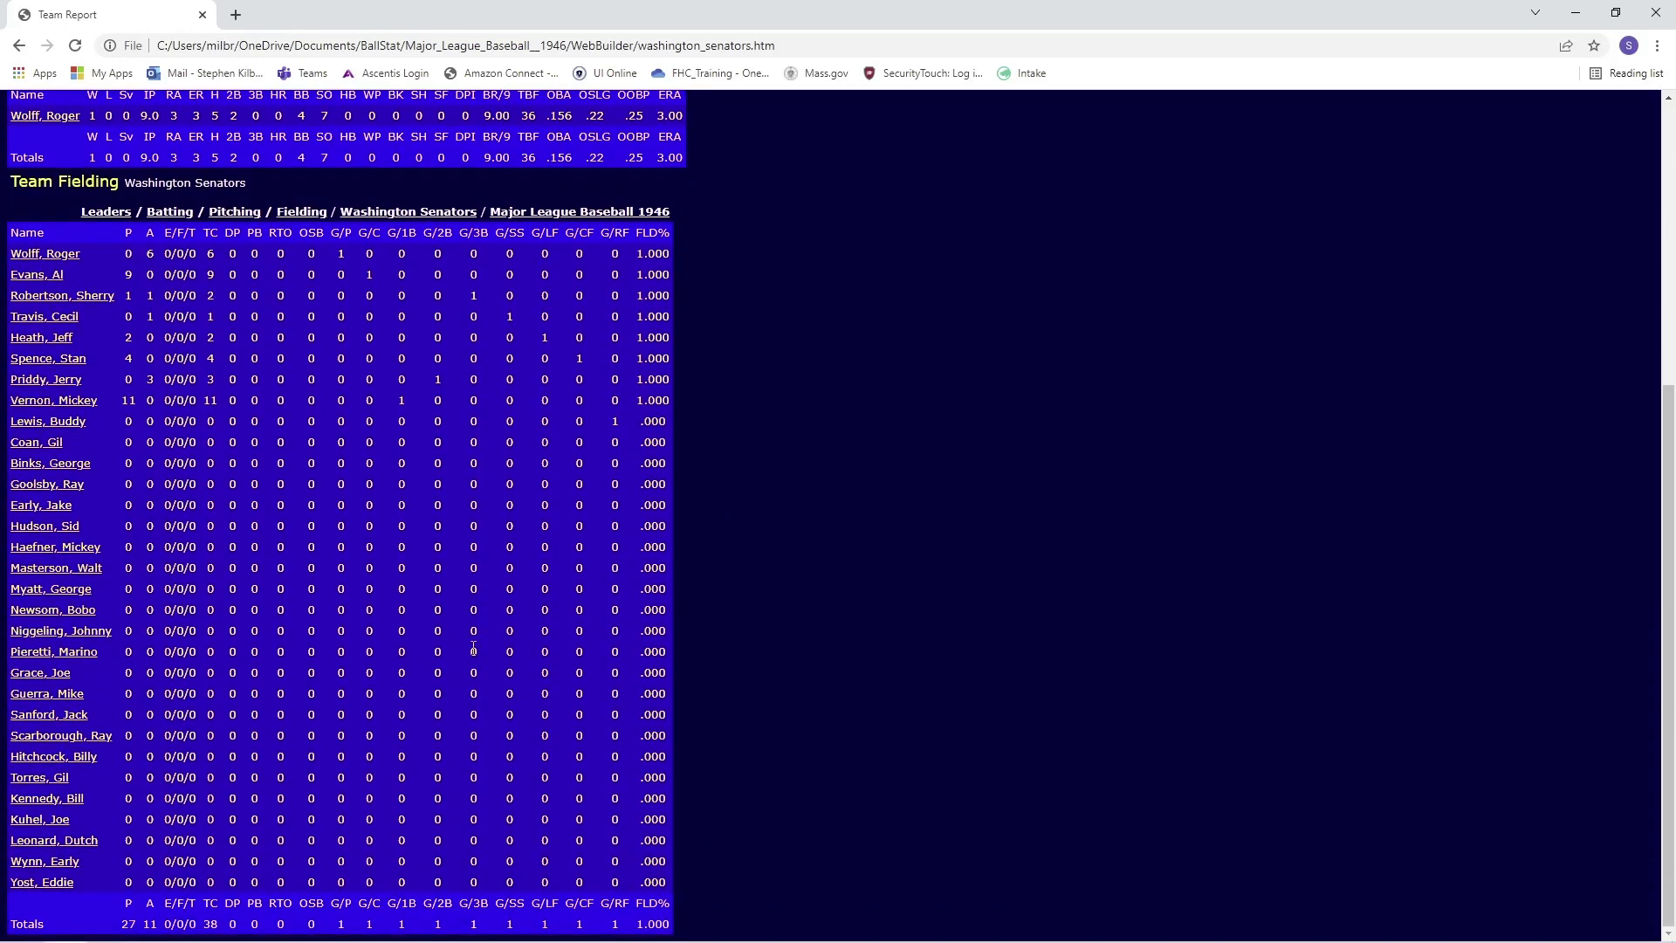
{"action": "scroll", "coordinate": [473, 648], "scroll_direction": "up", "scroll_amount": 5}
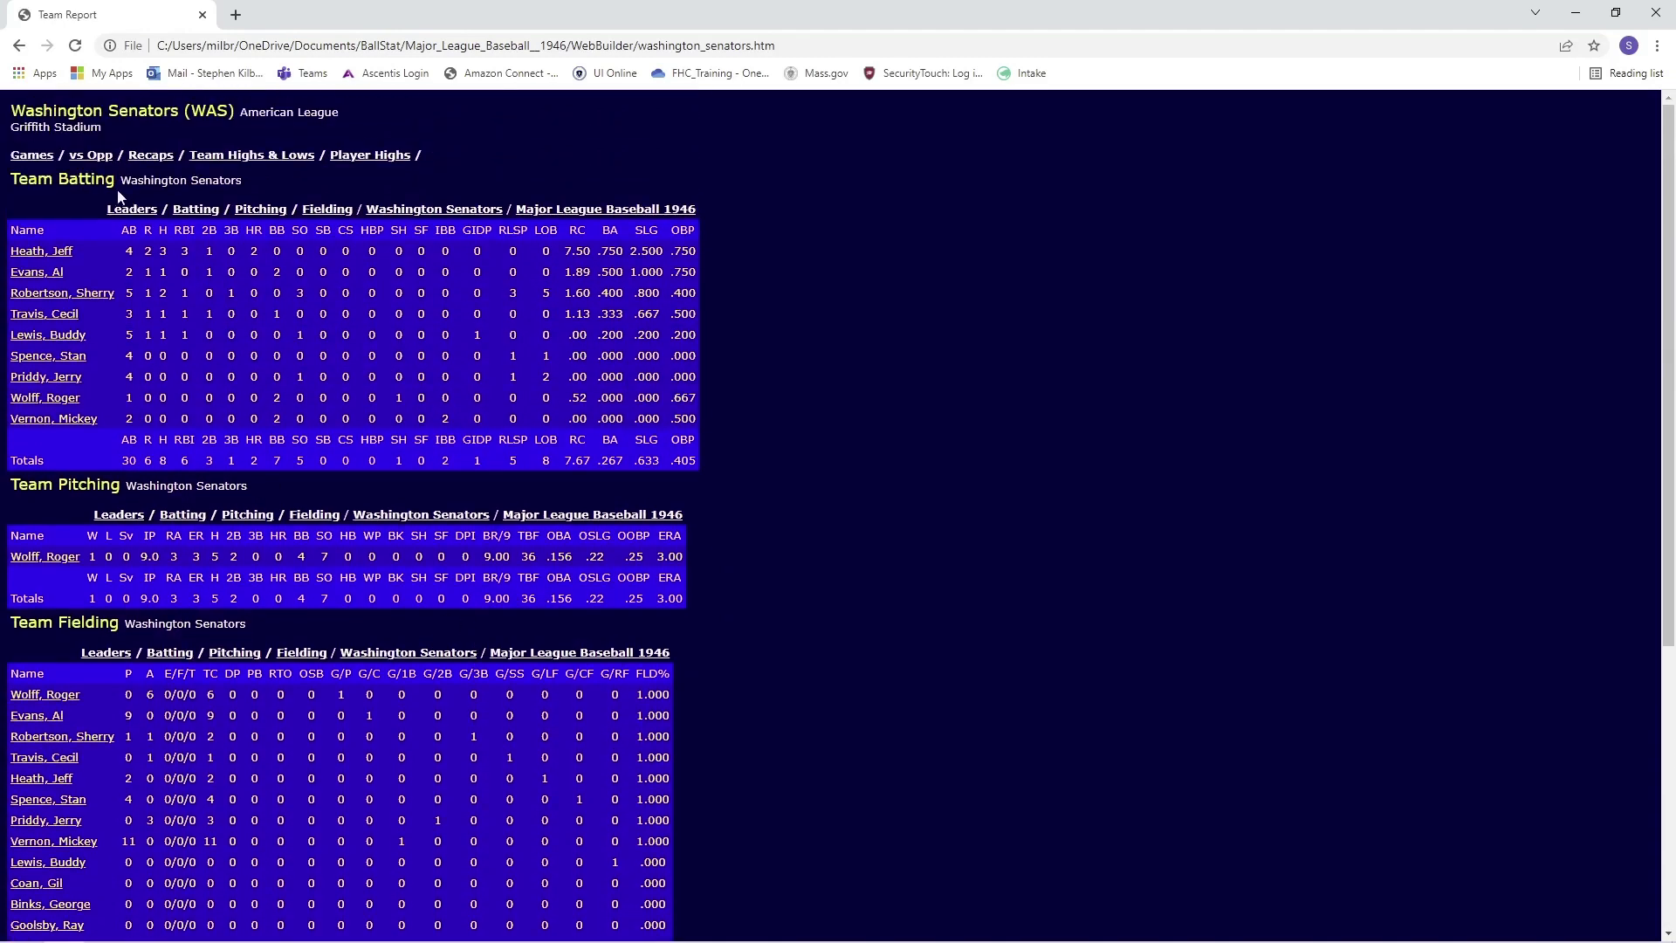
{"action": "left_click", "coordinate": [19, 49]}
- View the National League section of the league page, return to the standings and close the website
{"action": "left_click", "coordinate": [222, 141]}
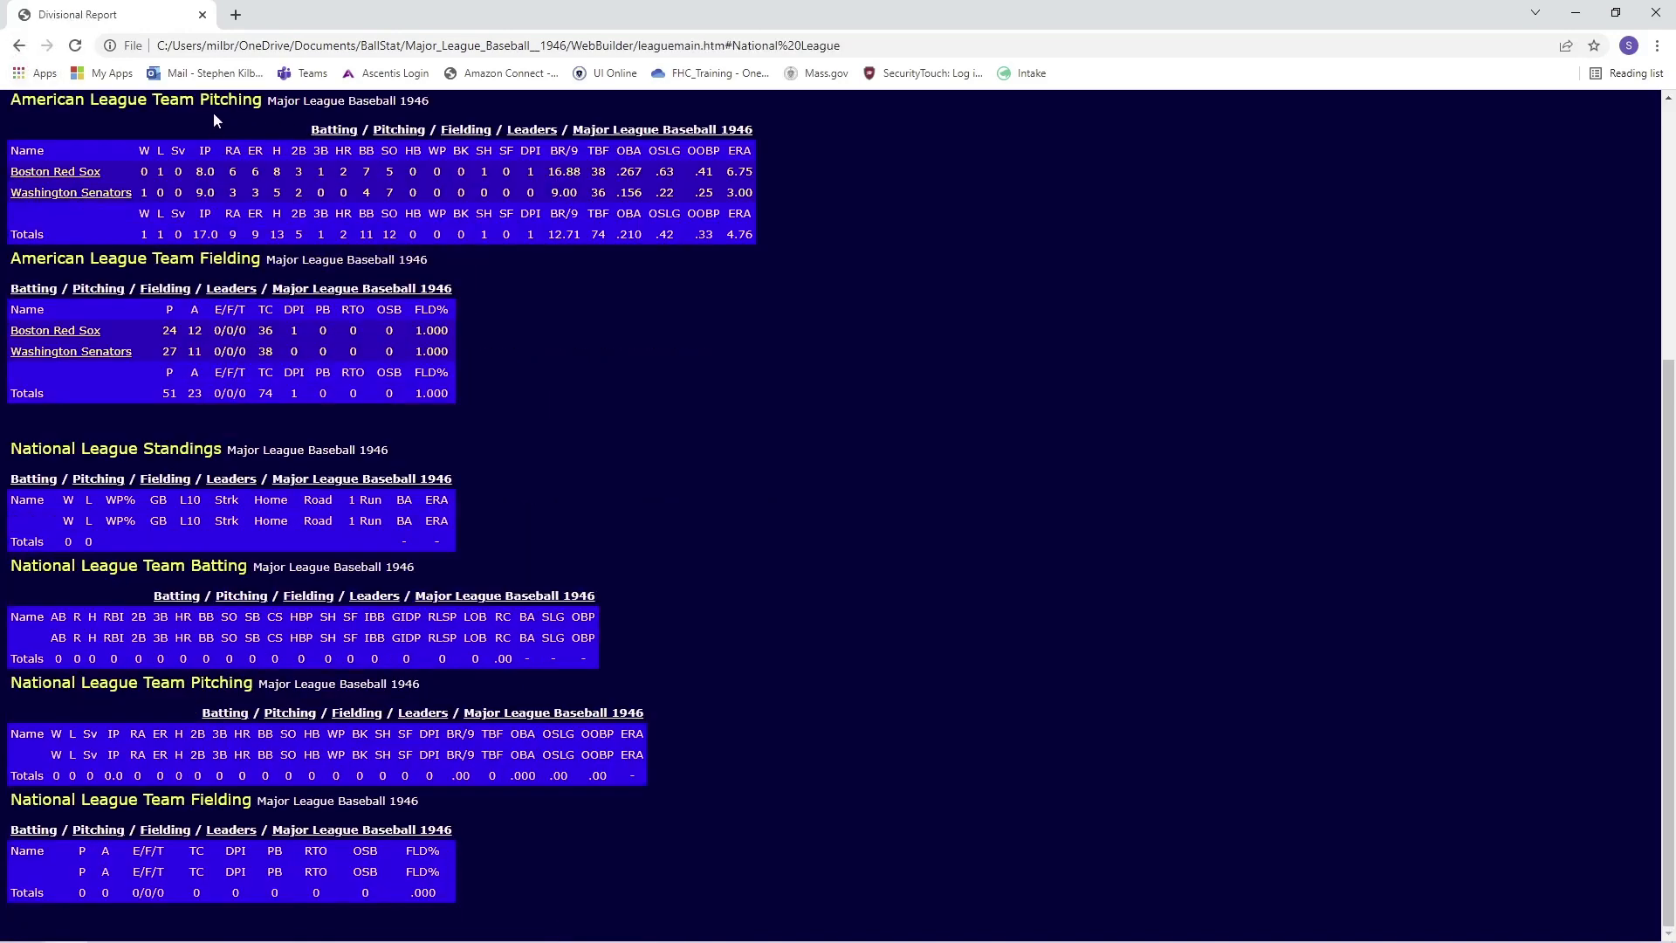
{"action": "left_click", "coordinate": [19, 45]}
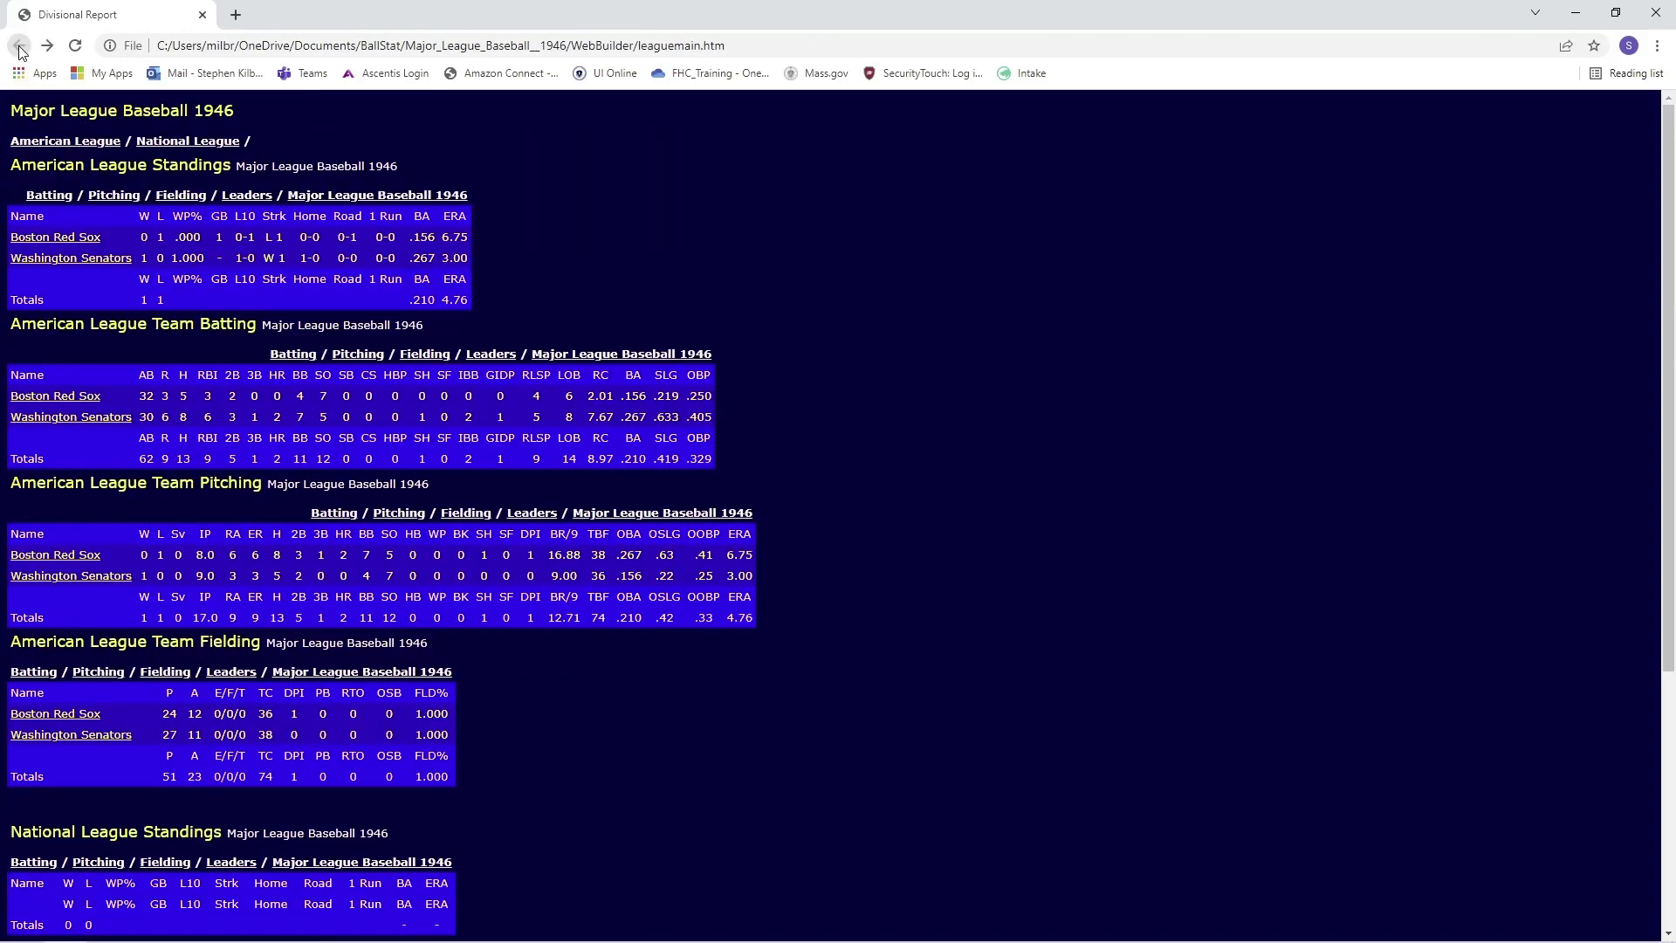
{"action": "left_click", "coordinate": [171, 142]}
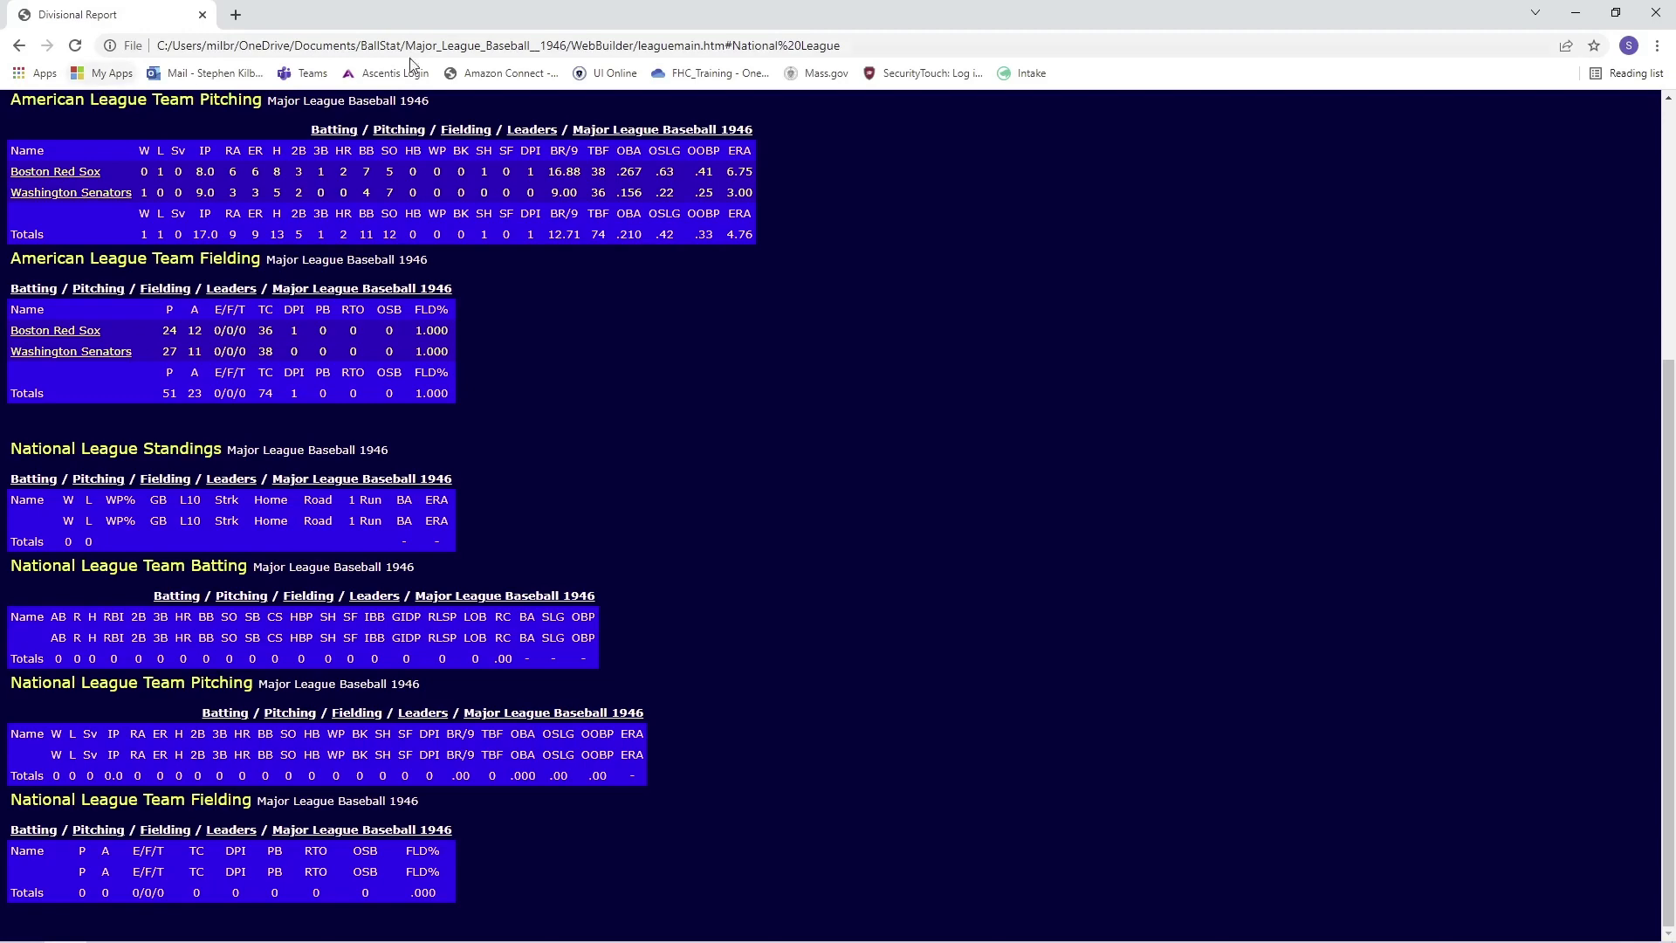
{"action": "left_click", "coordinate": [17, 45]}
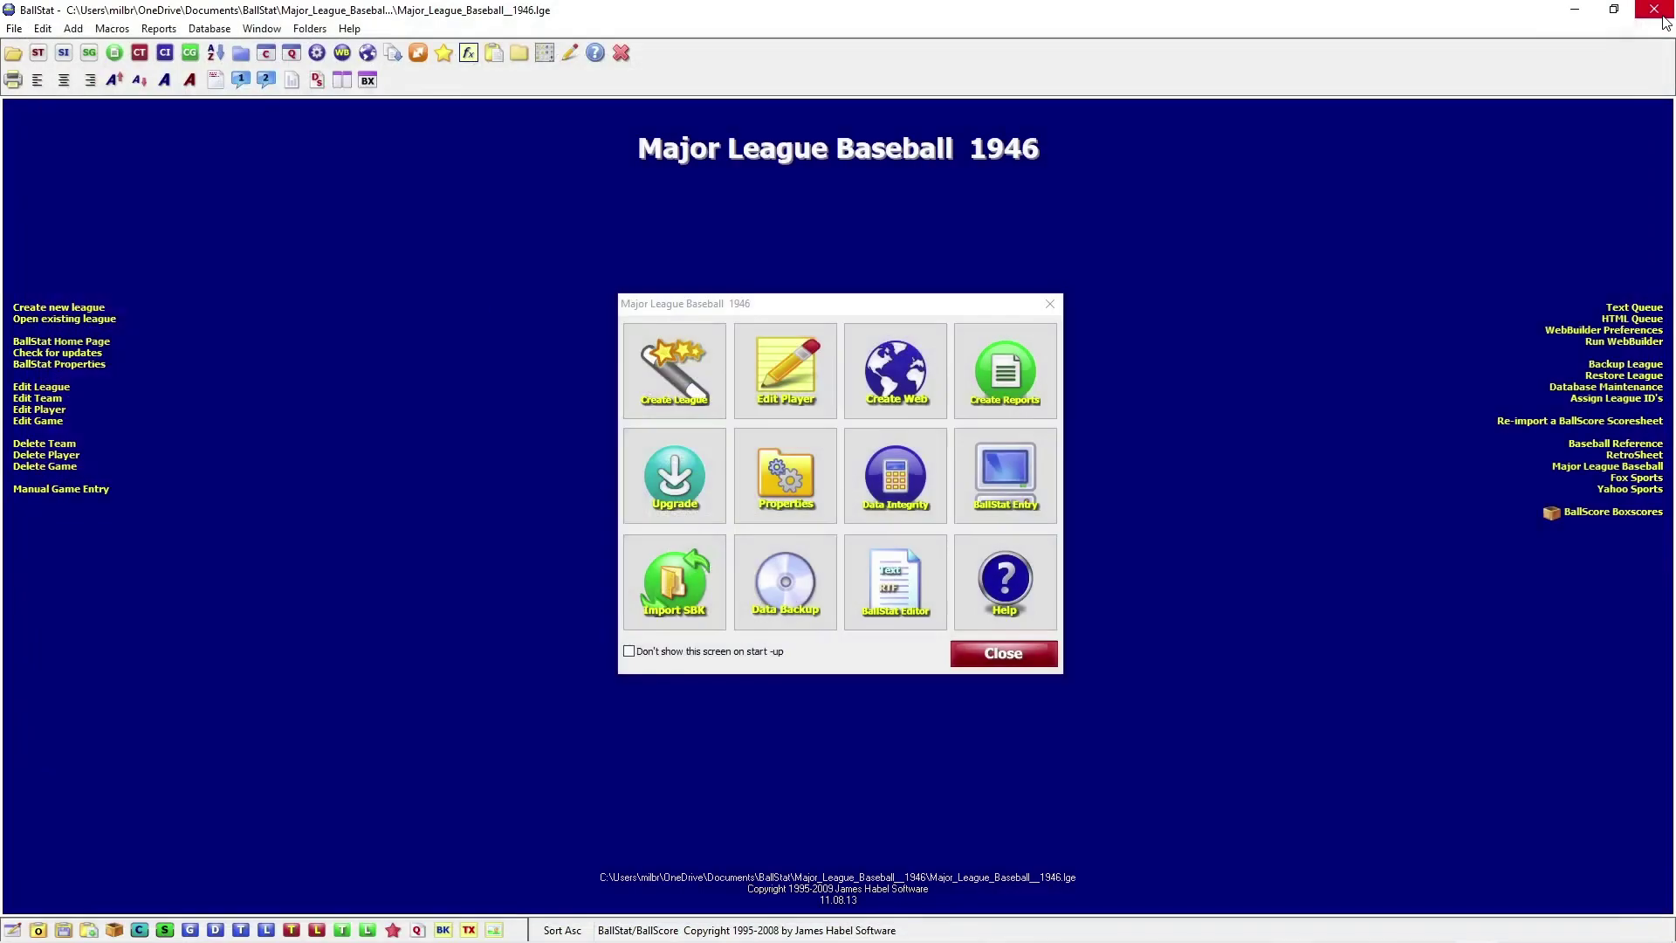
{"action": "left_click", "coordinate": [1655, 13]}
{"action": "mouse_move", "coordinate": [1238, 929]}
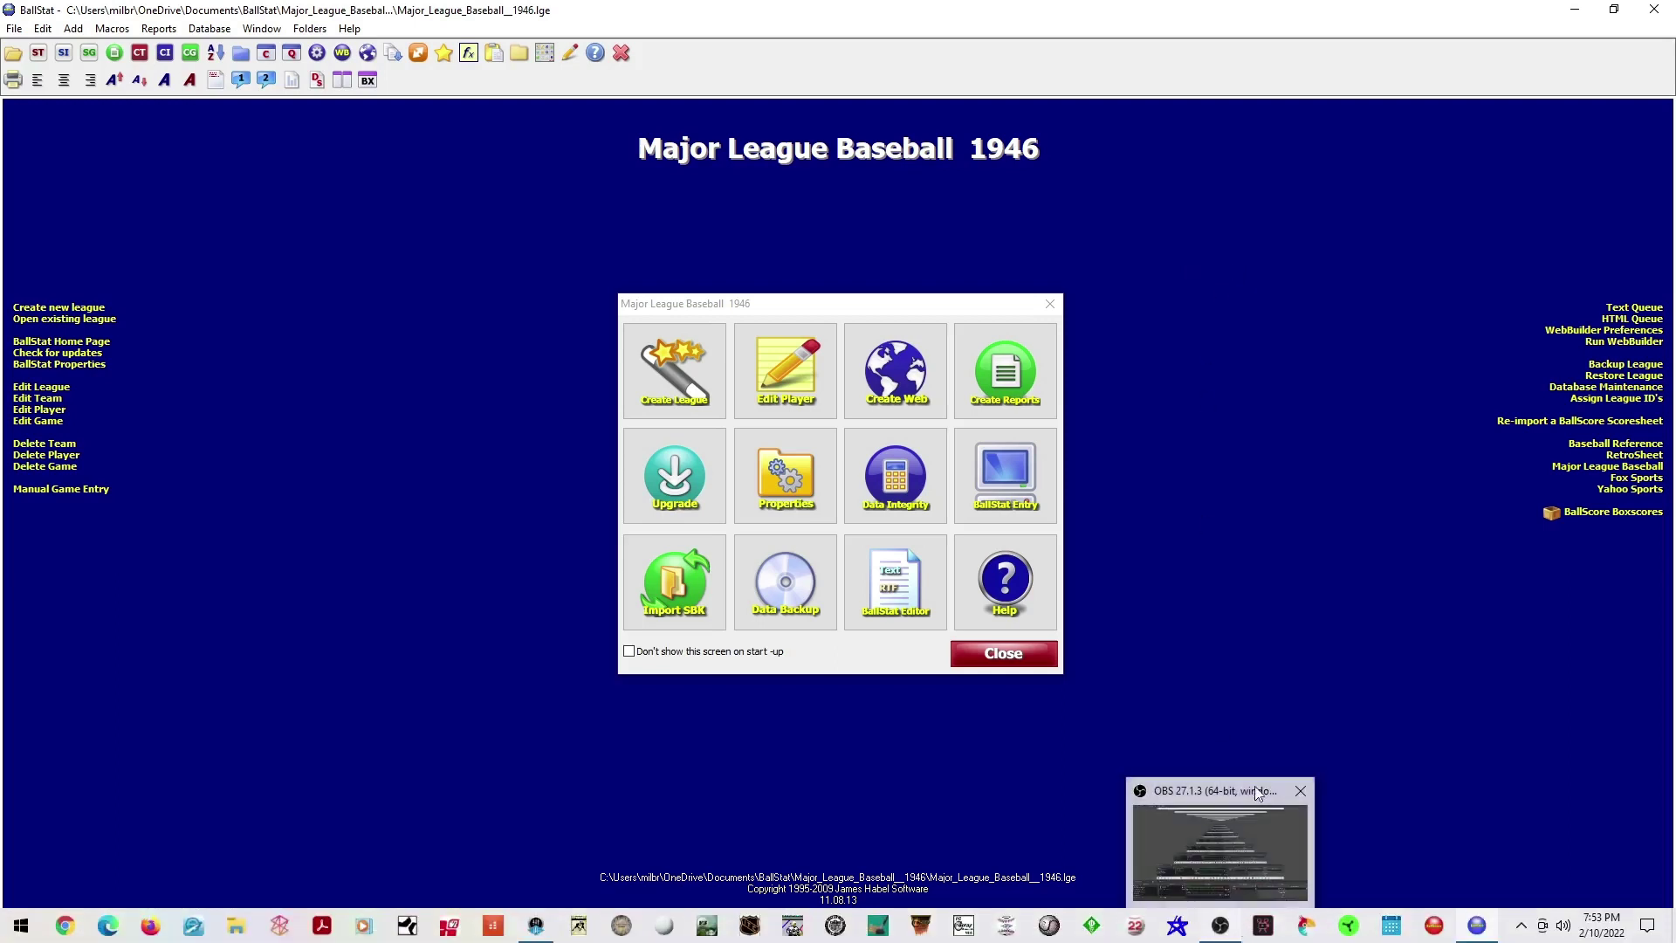